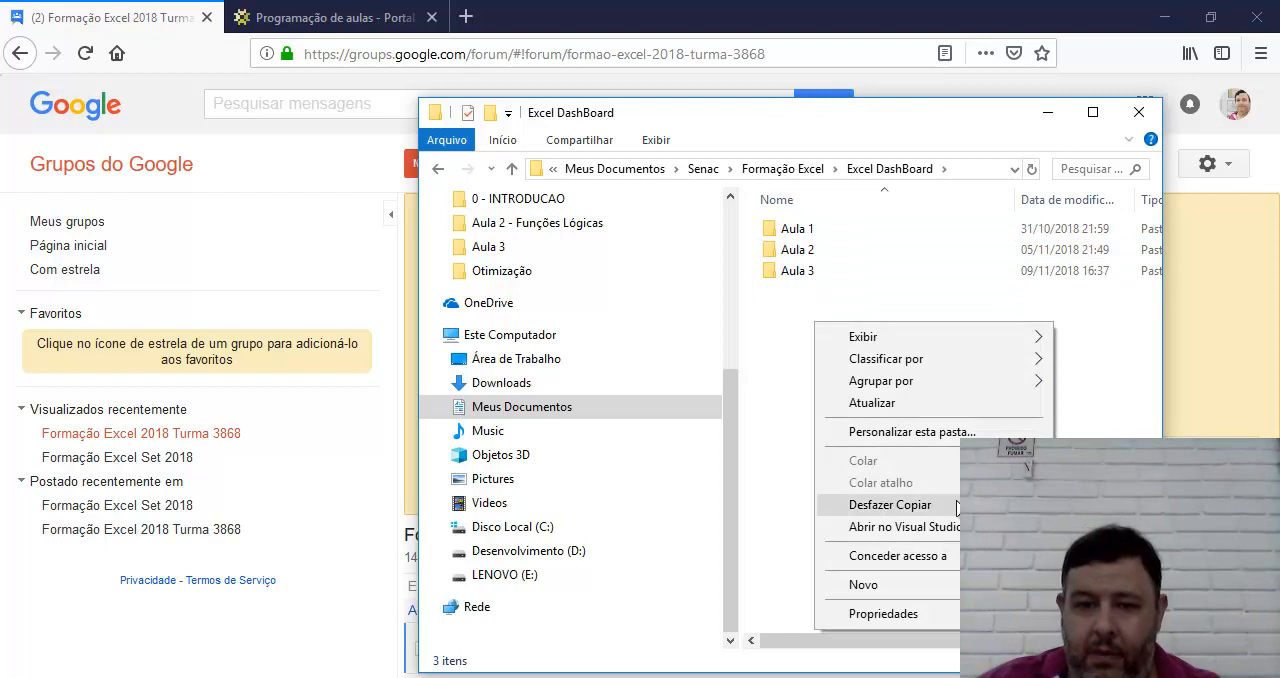
Create a folder named "Aula 4" inside Excel DashBoard and open it
{"action": "mouse_move", "coordinate": [866, 585]}
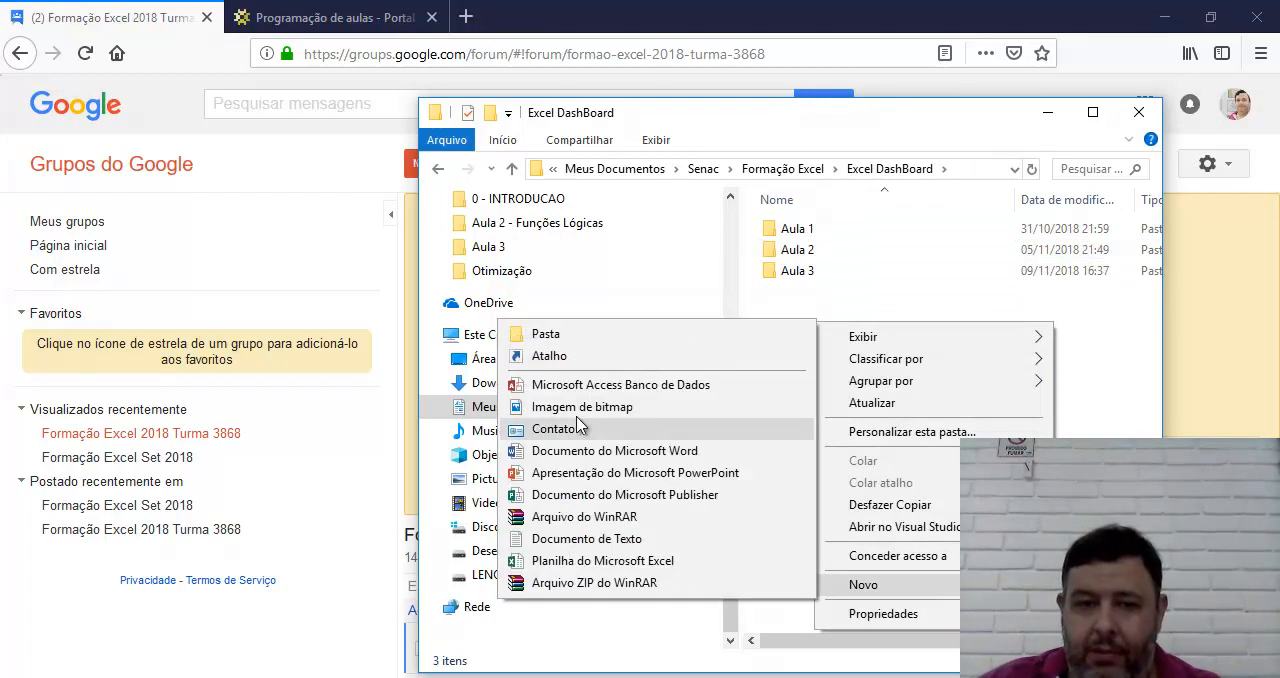
{"action": "left_click", "coordinate": [545, 334]}
{"action": "type", "text": "Aula"}
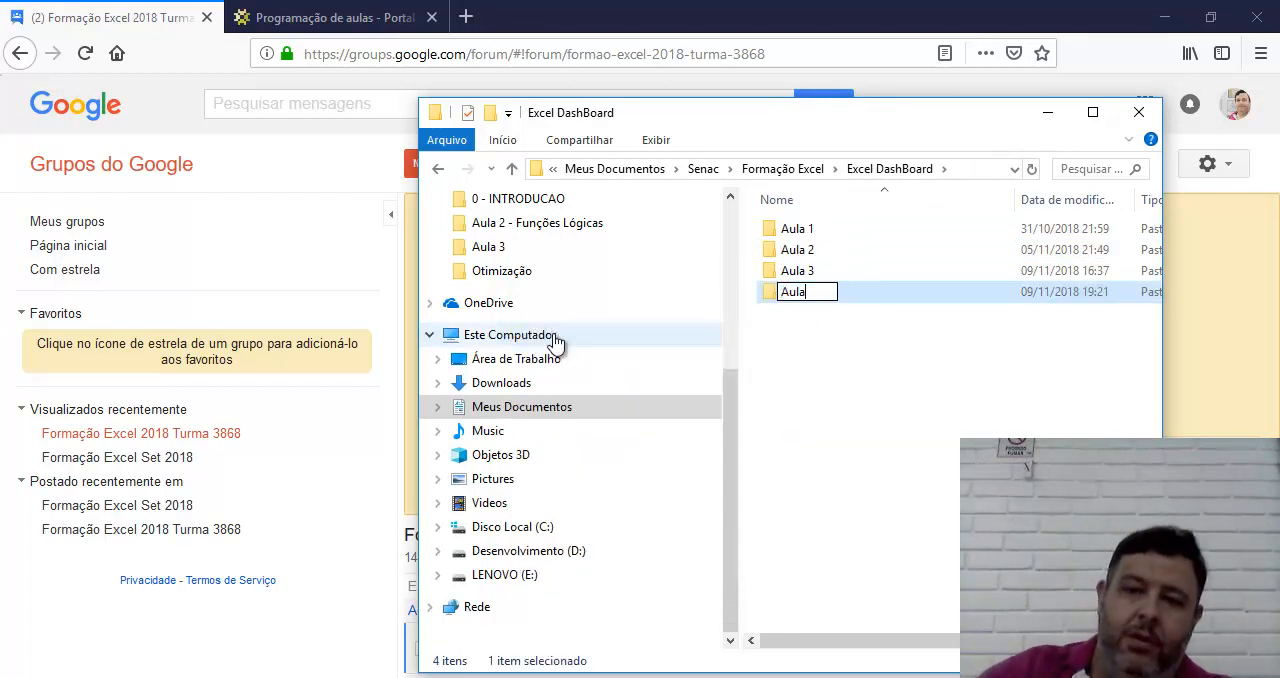
{"action": "type", "text": " 4"}
{"action": "key", "text": "Return"}
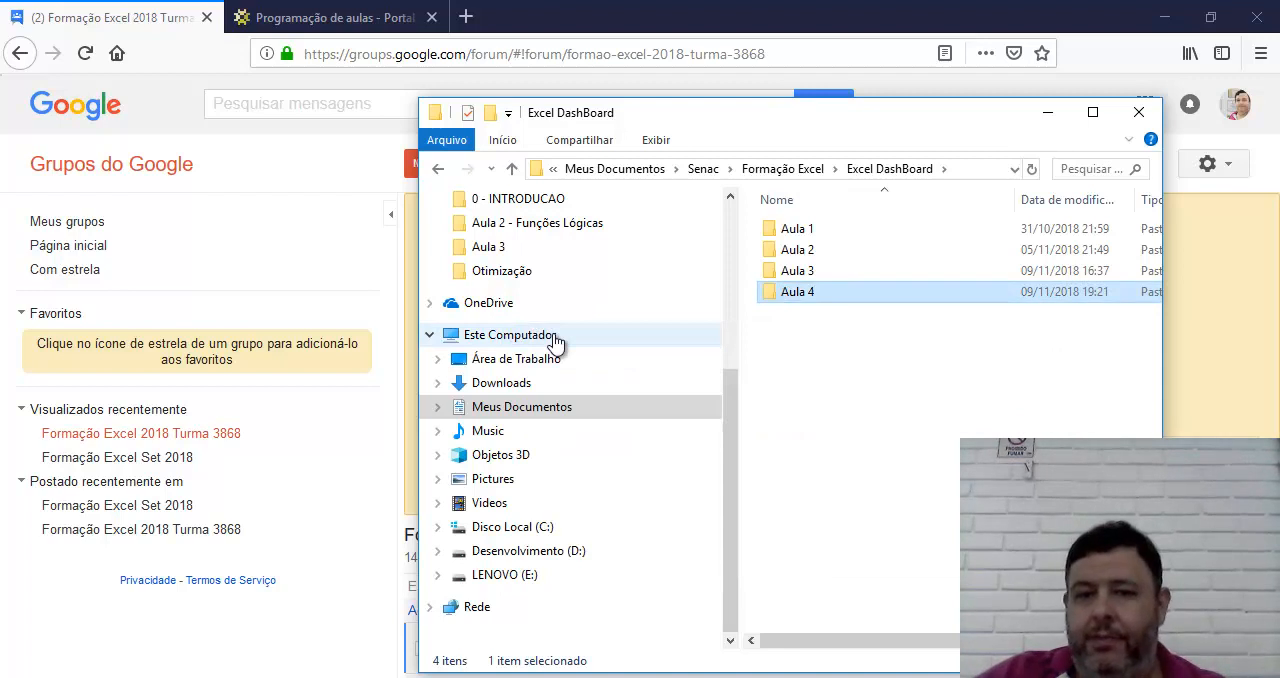
{"action": "key", "text": "Return"}
{"action": "right_click", "coordinate": [797, 322]}
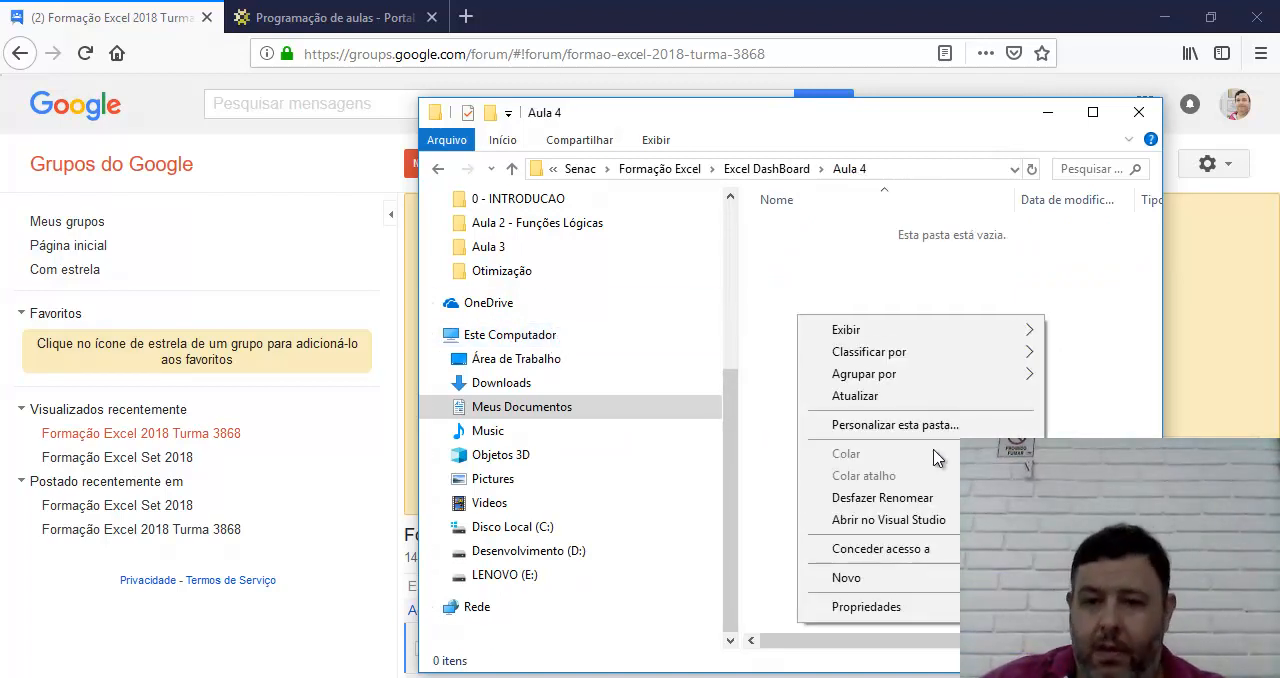
Copy the Aula 3 workbook from the Aula 3 folder into the Aula 4 folder
{"action": "left_click", "coordinate": [755, 169]}
{"action": "left_click", "coordinate": [808, 272]}
{"action": "double_click", "coordinate": [808, 271]}
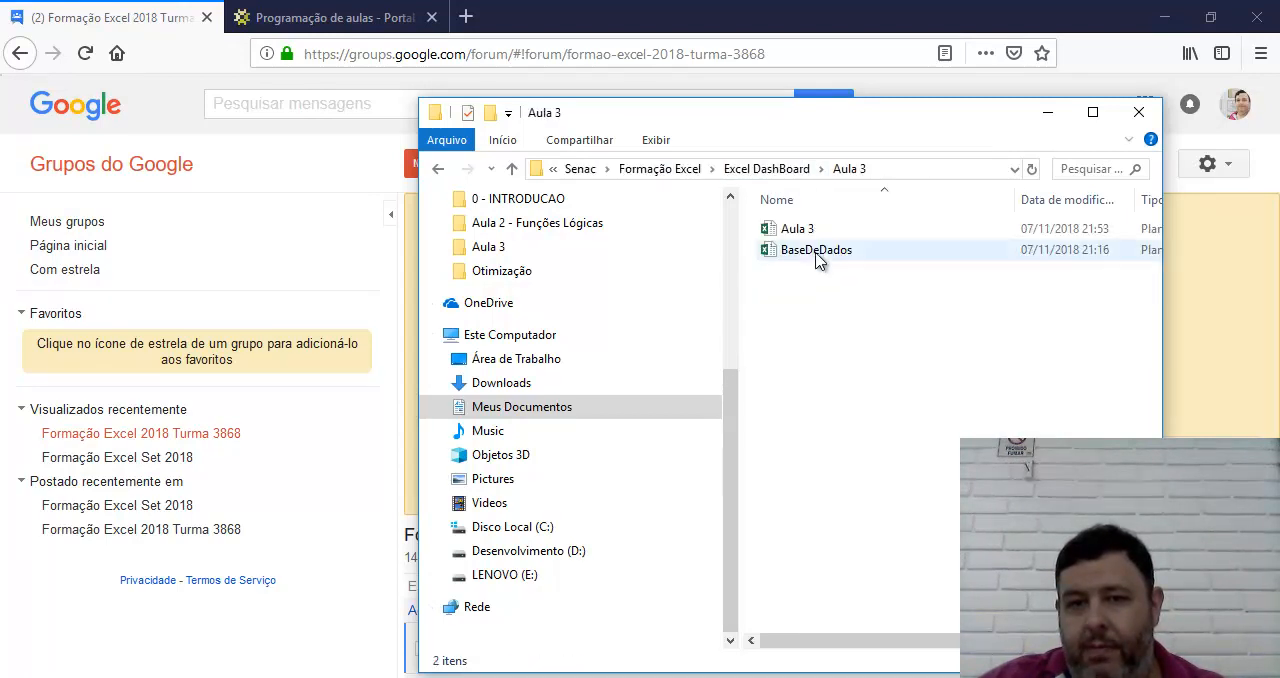
{"action": "left_click", "coordinate": [812, 231]}
{"action": "right_click", "coordinate": [810, 230]}
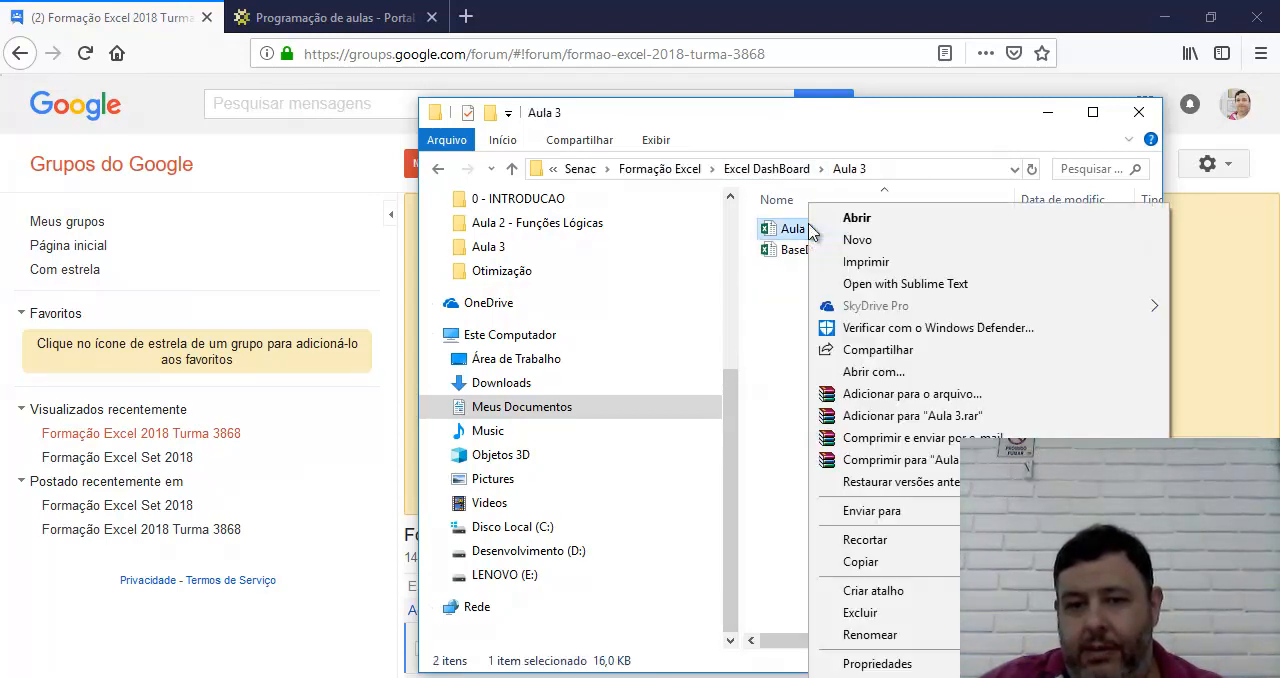
{"action": "left_click", "coordinate": [916, 565]}
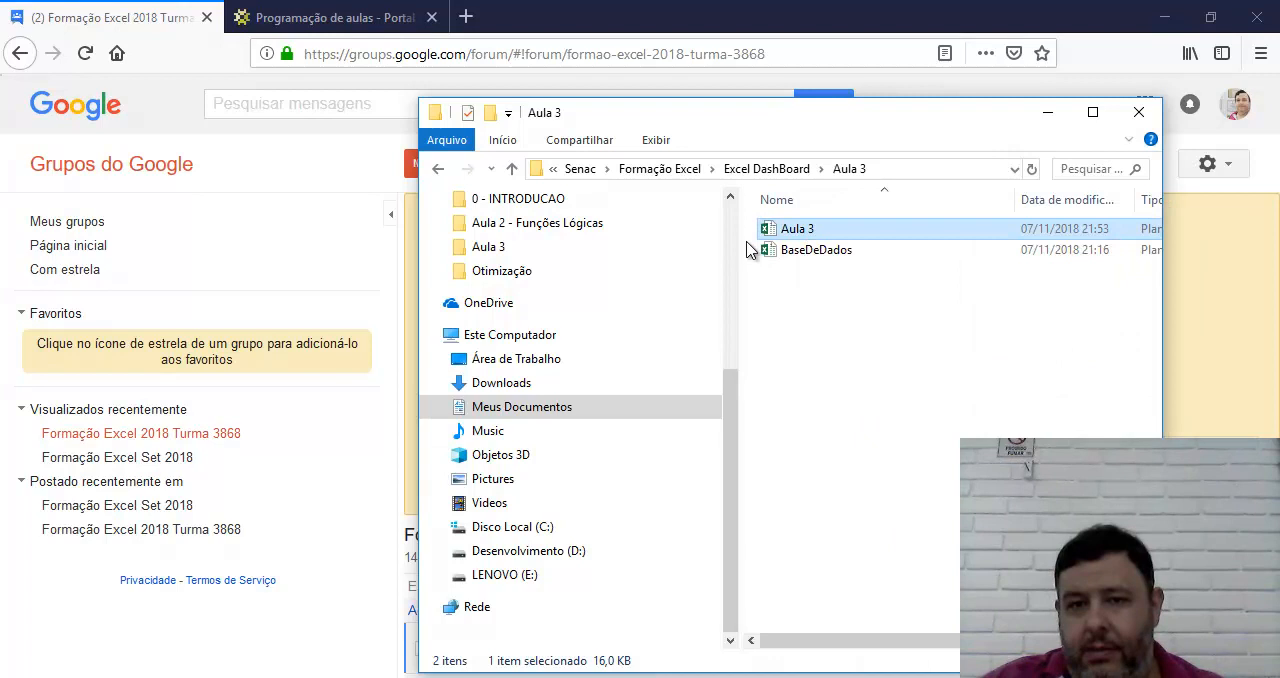
{"action": "left_click", "coordinate": [766, 169]}
{"action": "double_click", "coordinate": [793, 296]}
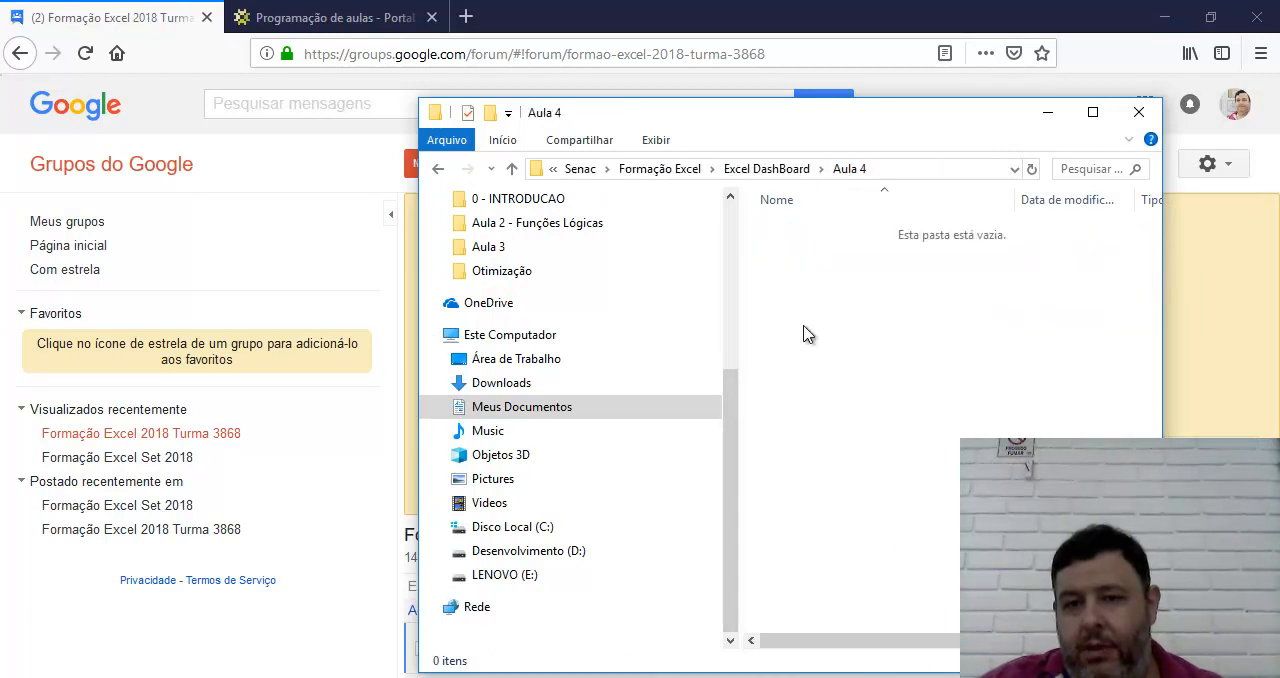
{"action": "right_click", "coordinate": [803, 325]}
{"action": "left_click", "coordinate": [910, 463]}
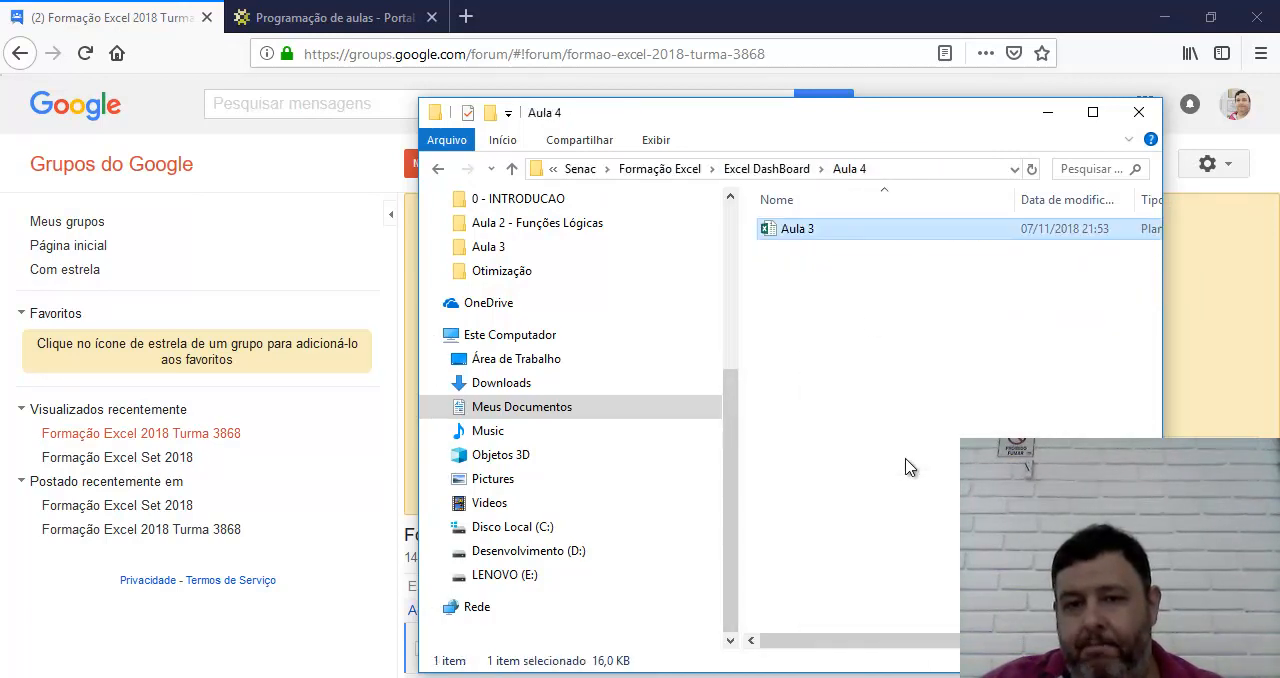
Rename the copied workbook as "Aula 4" and open it in Excel
{"action": "left_click", "coordinate": [814, 231]}
{"action": "type", "text": "Aula 4"}
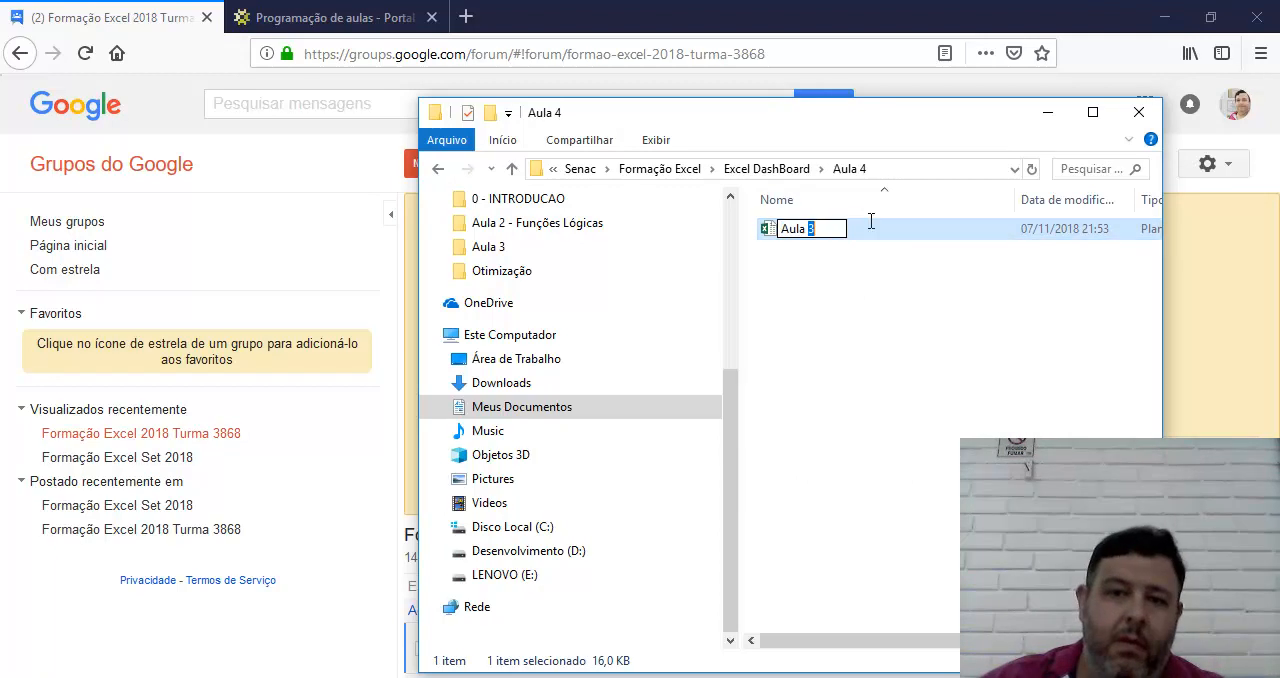
{"action": "key", "text": "Return"}
{"action": "double_click", "coordinate": [870, 229]}
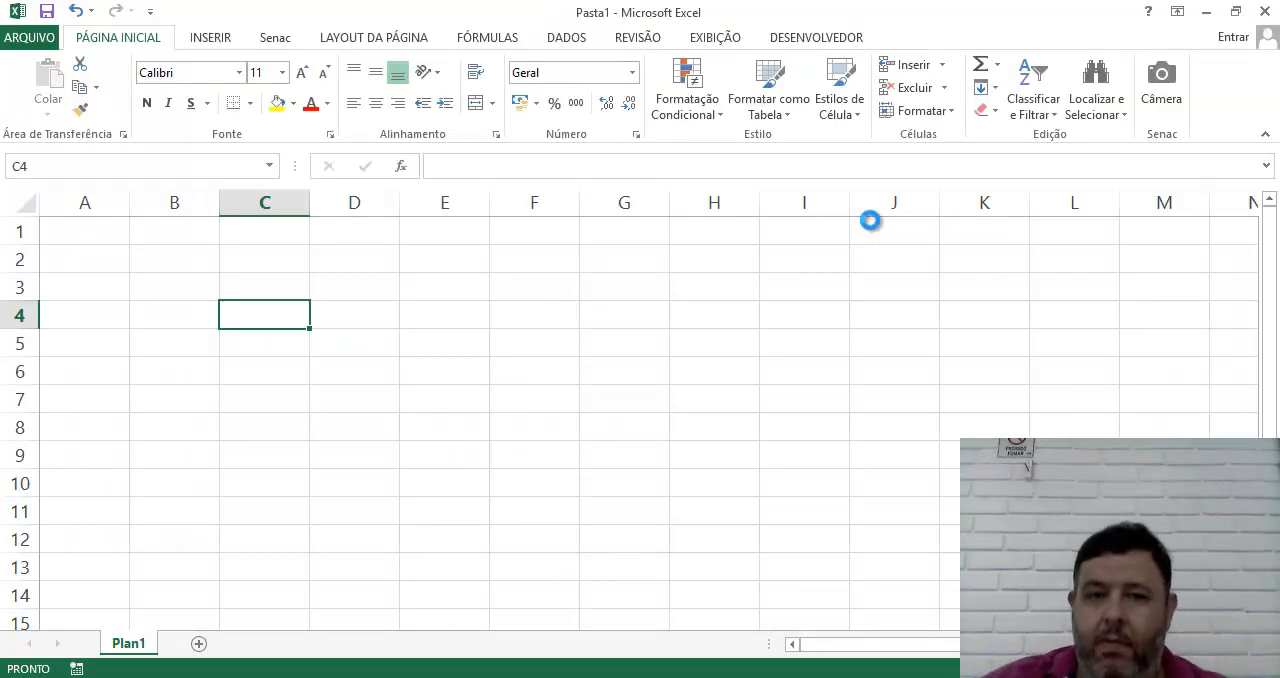
Look through the Desloc, Indice, Corresp and Exemplos worksheets to review the existing lesson examples
{"action": "left_click", "coordinate": [262, 643]}
{"action": "left_click", "coordinate": [213, 645]}
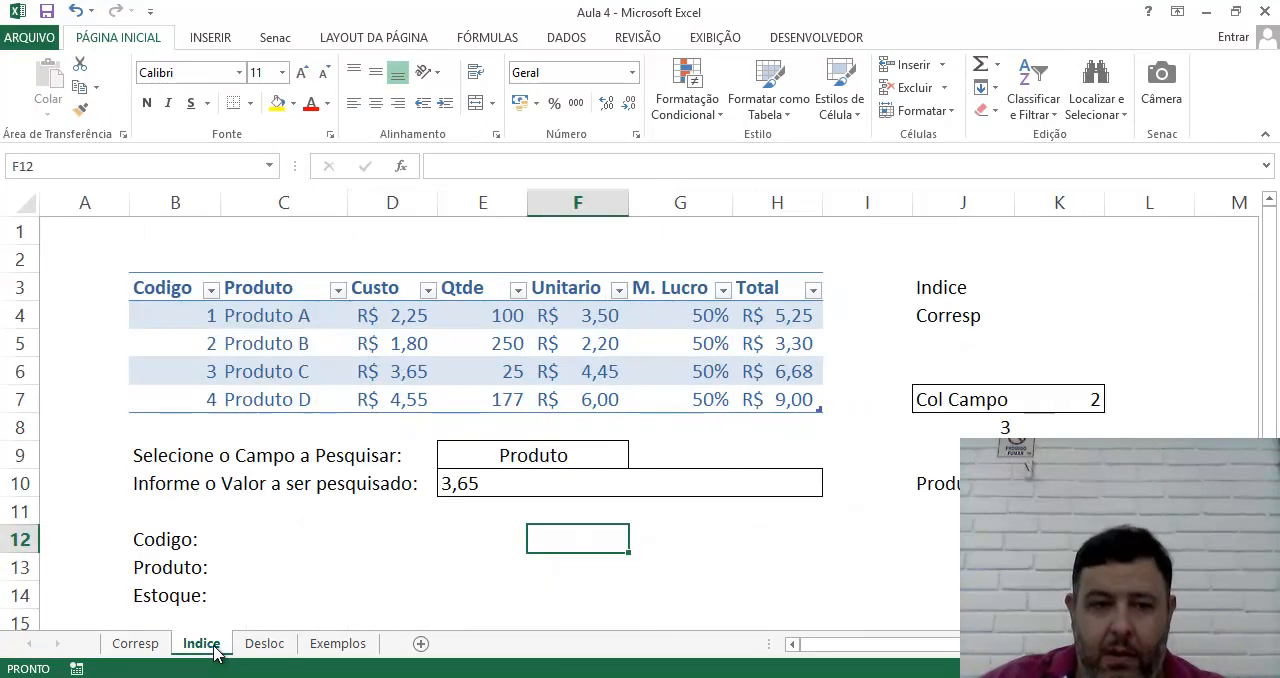
{"action": "left_click", "coordinate": [152, 645]}
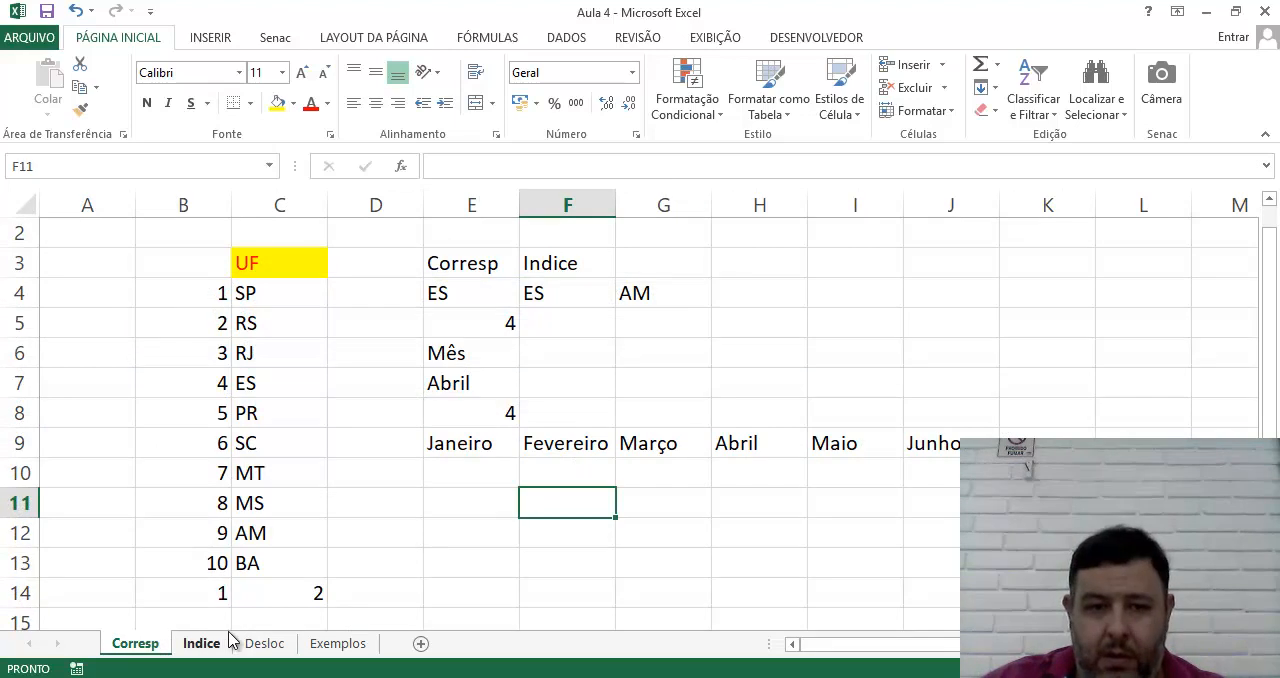
{"action": "left_click", "coordinate": [201, 643]}
{"action": "left_click", "coordinate": [264, 643]}
{"action": "left_click", "coordinate": [338, 643]}
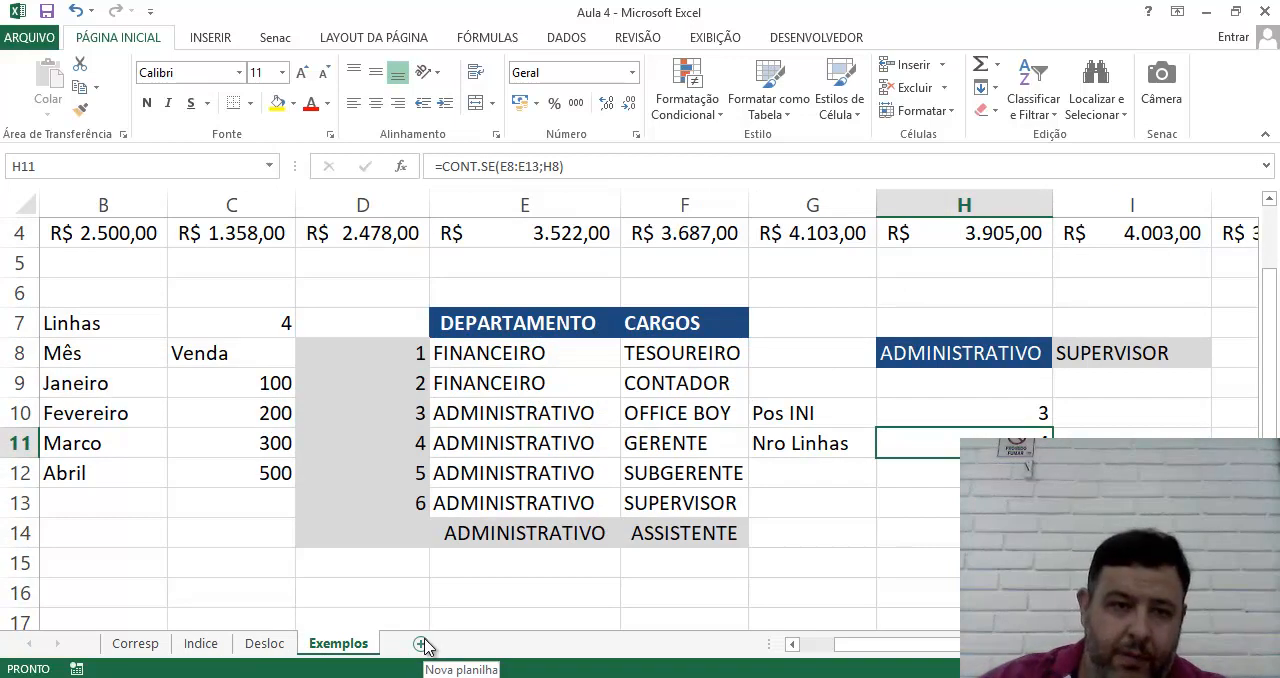
{"action": "scroll", "coordinate": [418, 440], "scroll_direction": "up", "scroll_amount": 1}
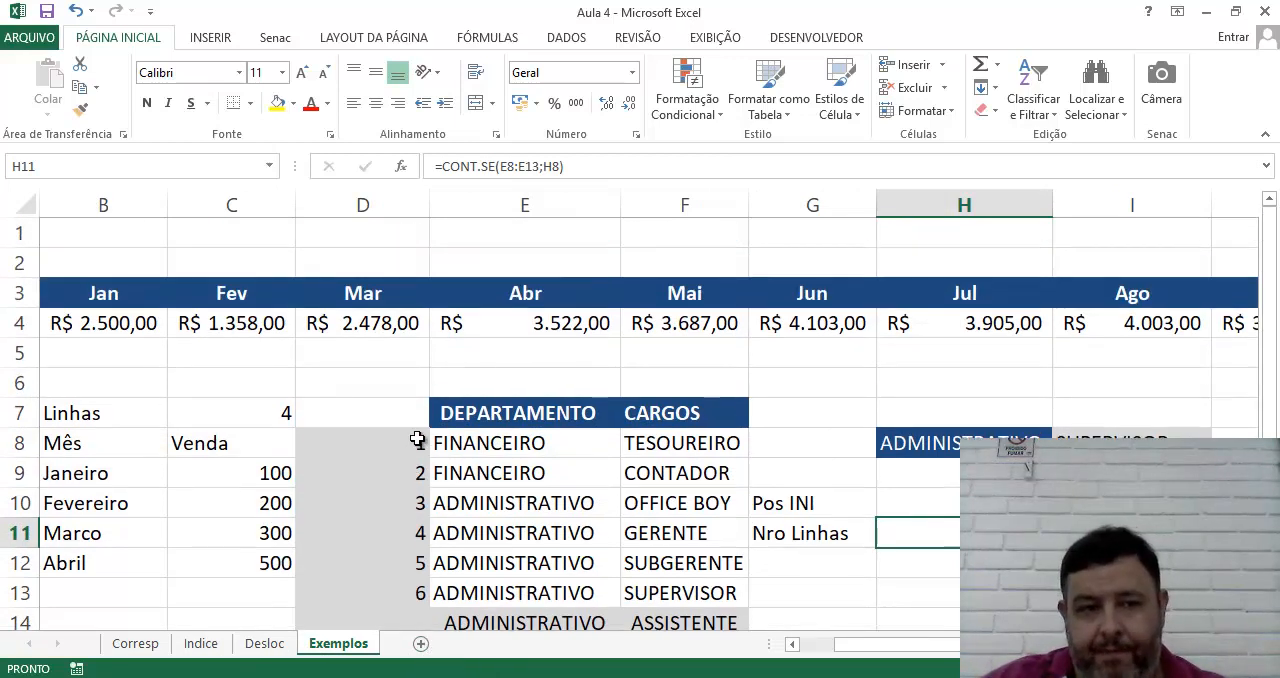
Add a new worksheet after Exemplos and name it "Indireto"
{"action": "left_click", "coordinate": [421, 644]}
{"action": "double_click", "coordinate": [412, 644]}
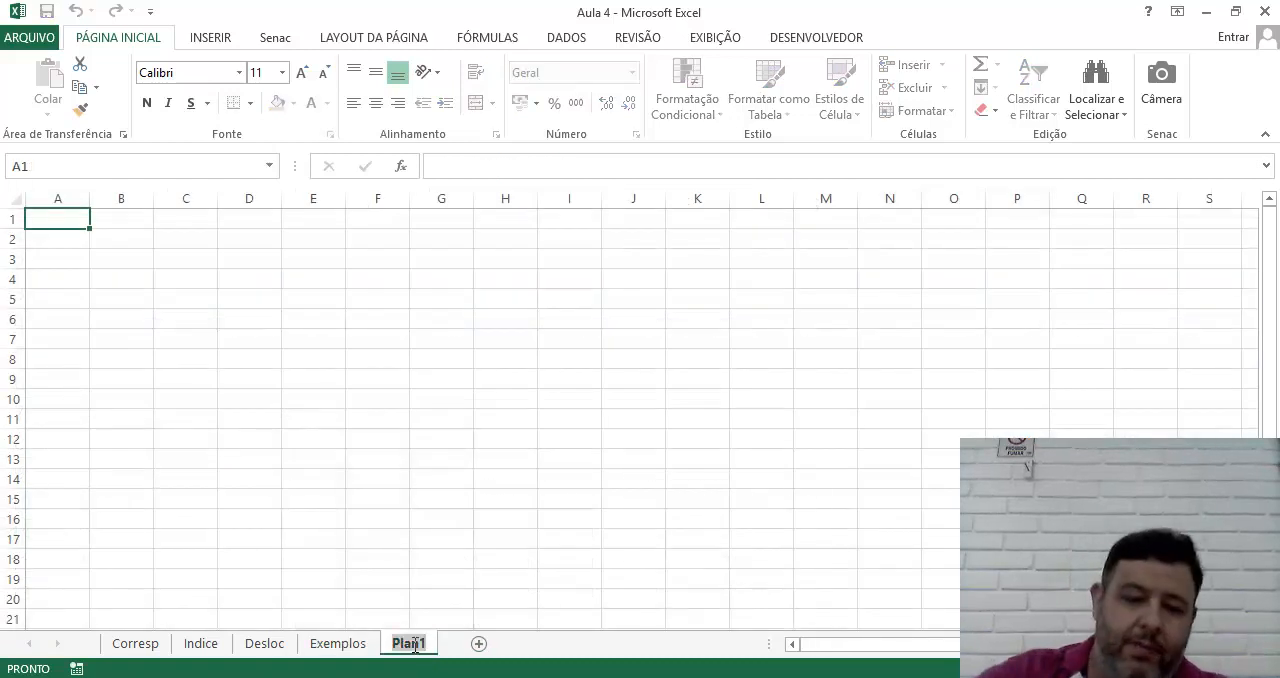
{"action": "type", "text": "Ind"}
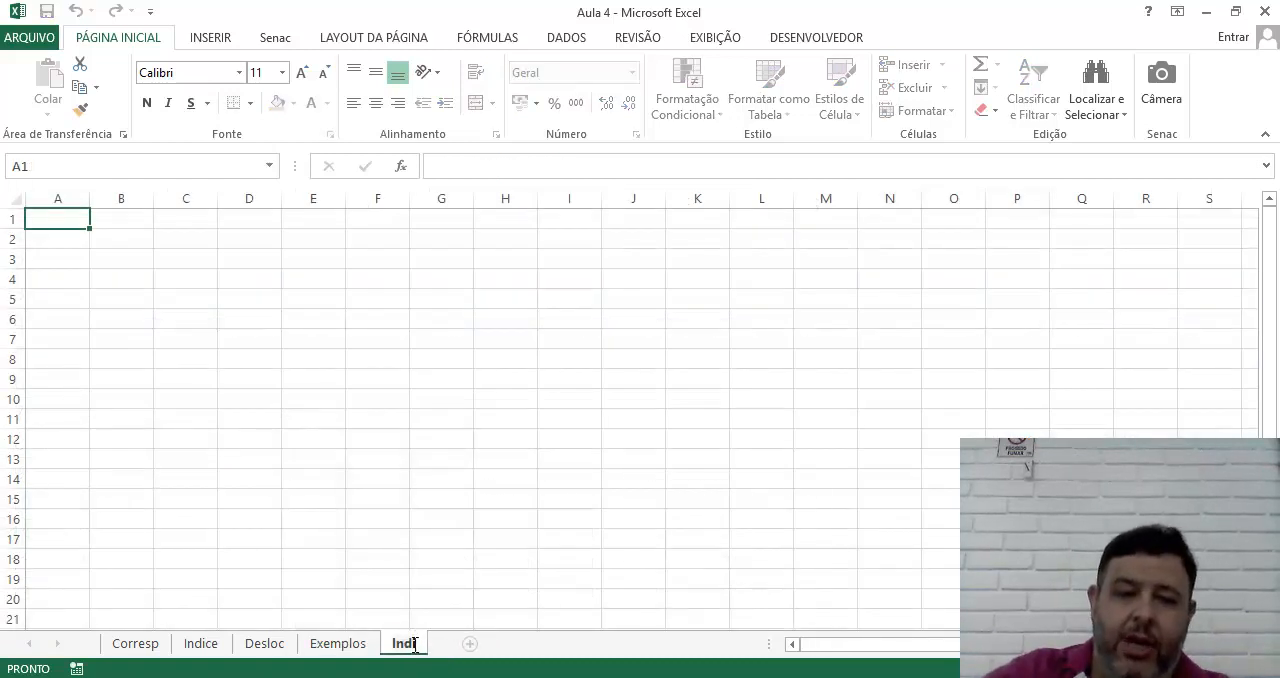
{"action": "type", "text": "ireto"}
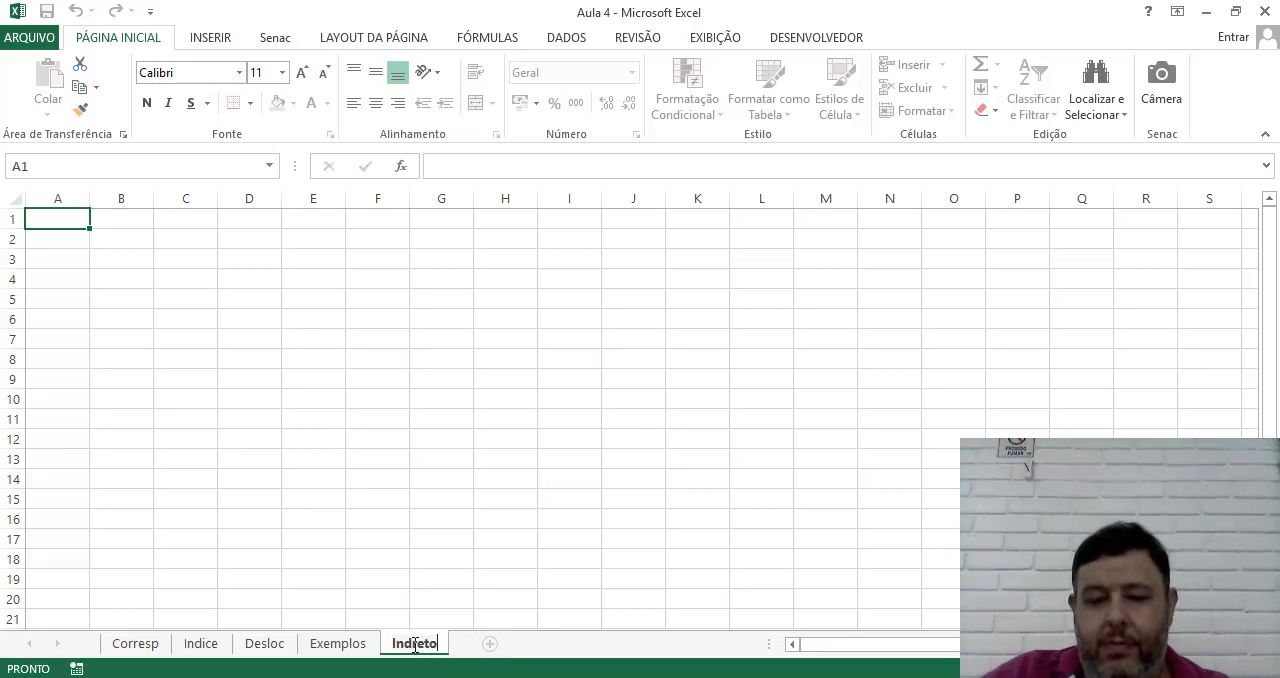
{"action": "key", "text": "Return"}
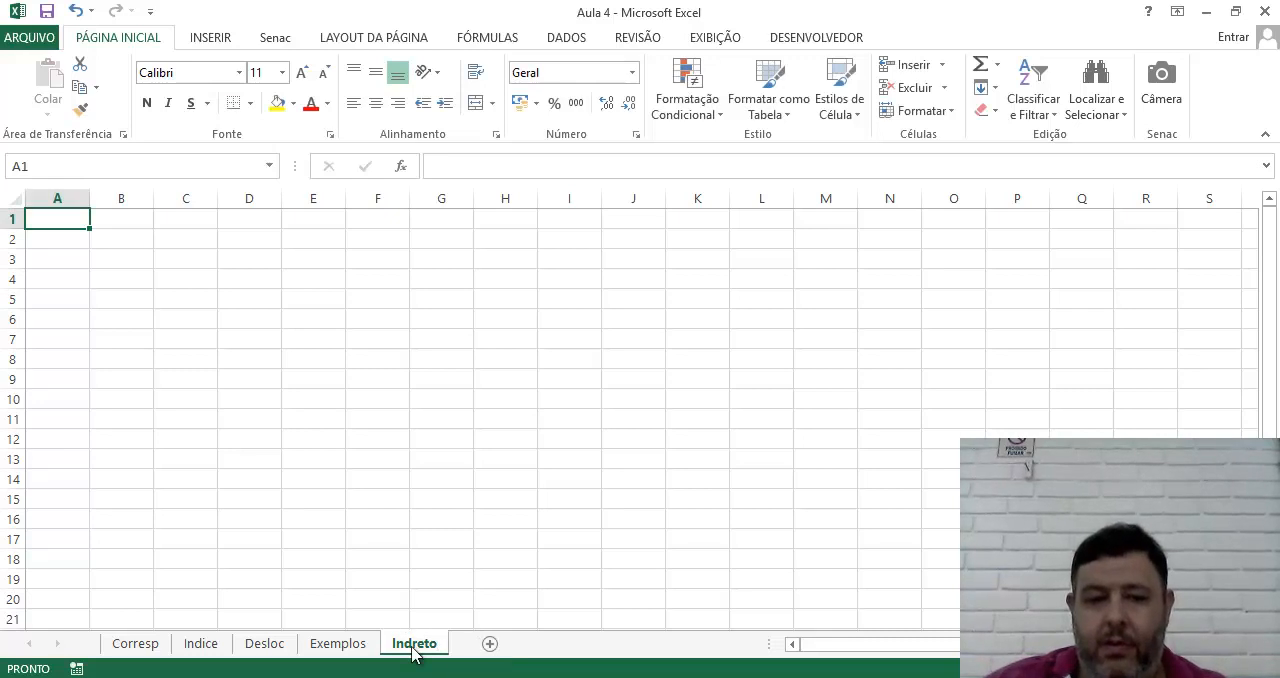
{"action": "double_click", "coordinate": [413, 645]}
{"action": "type", "text": "Indireto"}
{"action": "key", "text": "Return"}
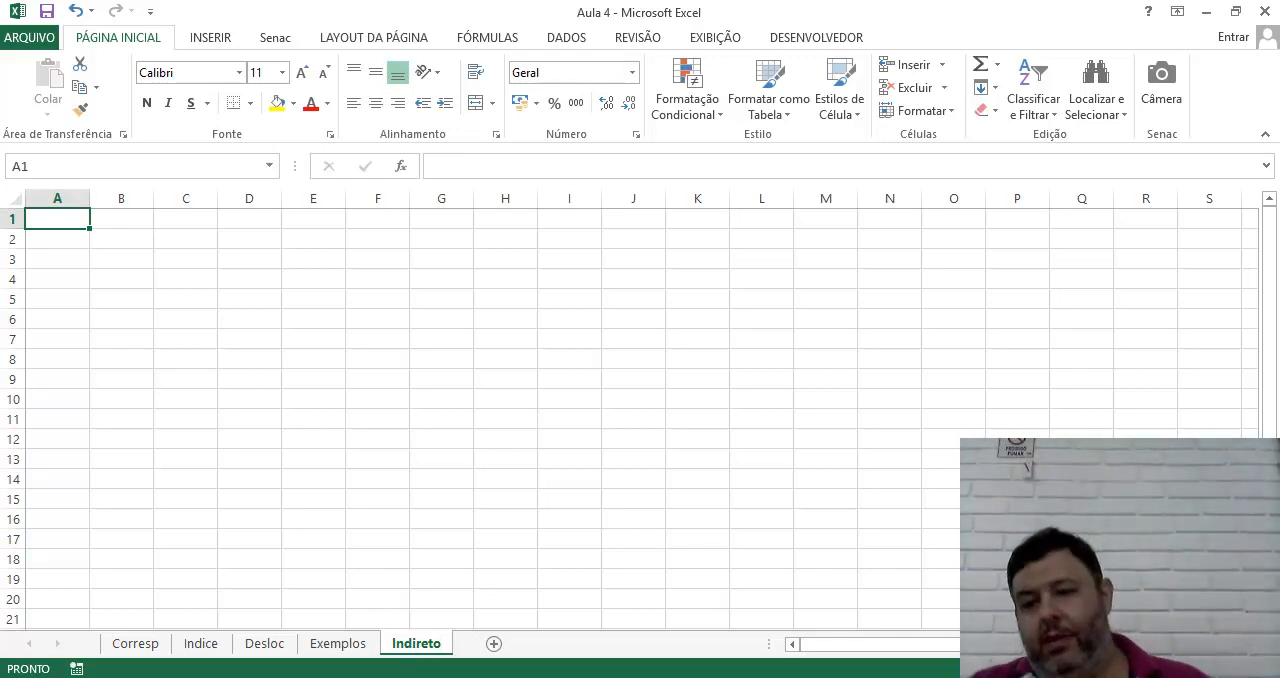
Enter the text "Indireto" in cell C3 of the Indireto worksheet
{"action": "scroll", "coordinate": [480, 410], "scroll_direction": "up", "scroll_amount": 5}
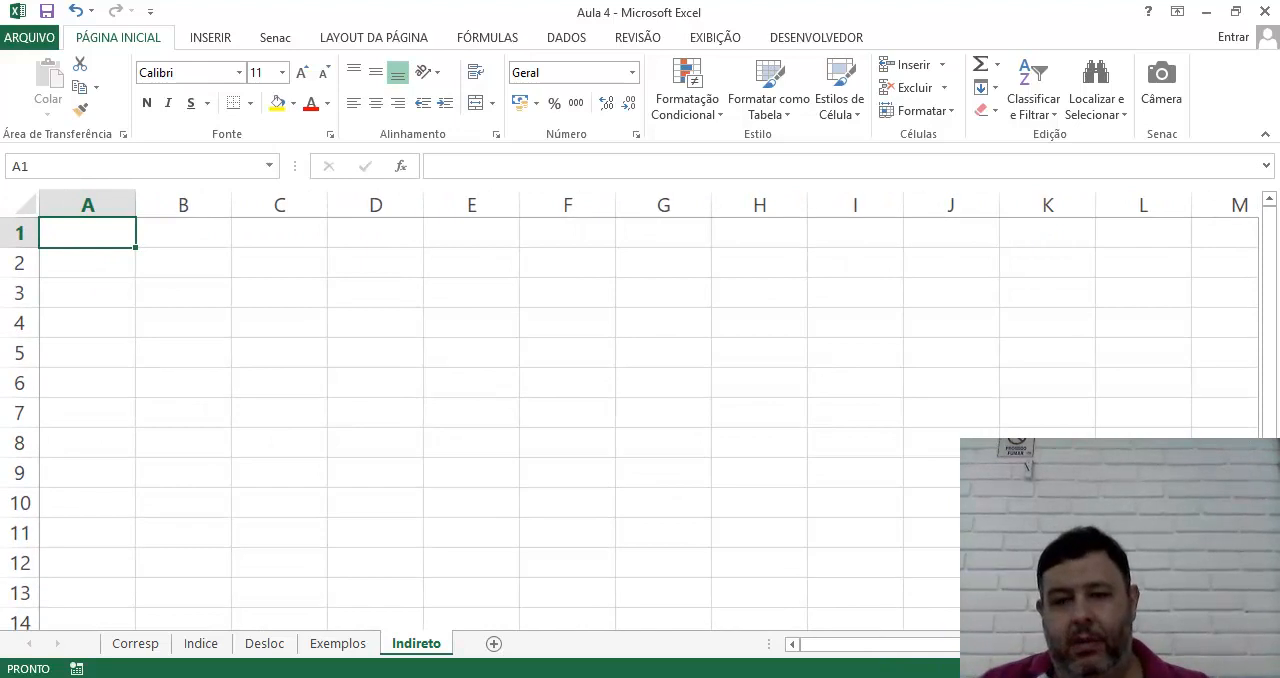
{"action": "scroll", "coordinate": [630, 410], "scroll_direction": "up", "scroll_amount": 4}
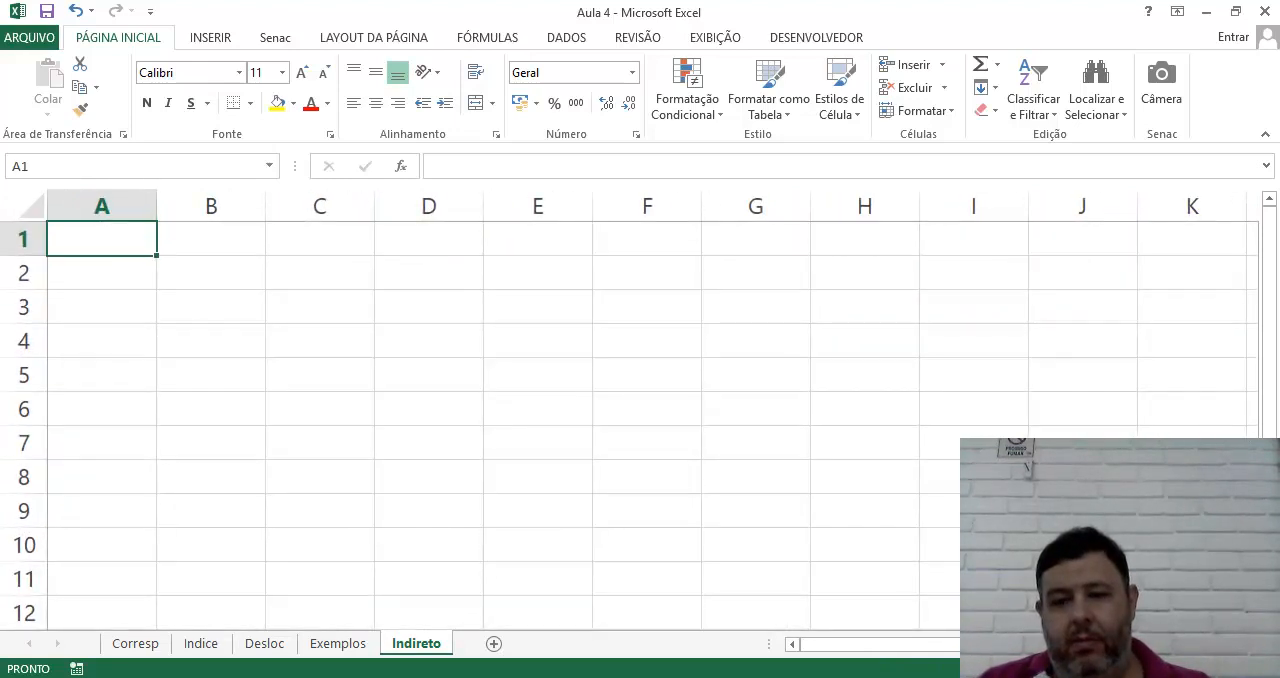
{"action": "scroll", "coordinate": [630, 410], "scroll_direction": "up", "scroll_amount": 2}
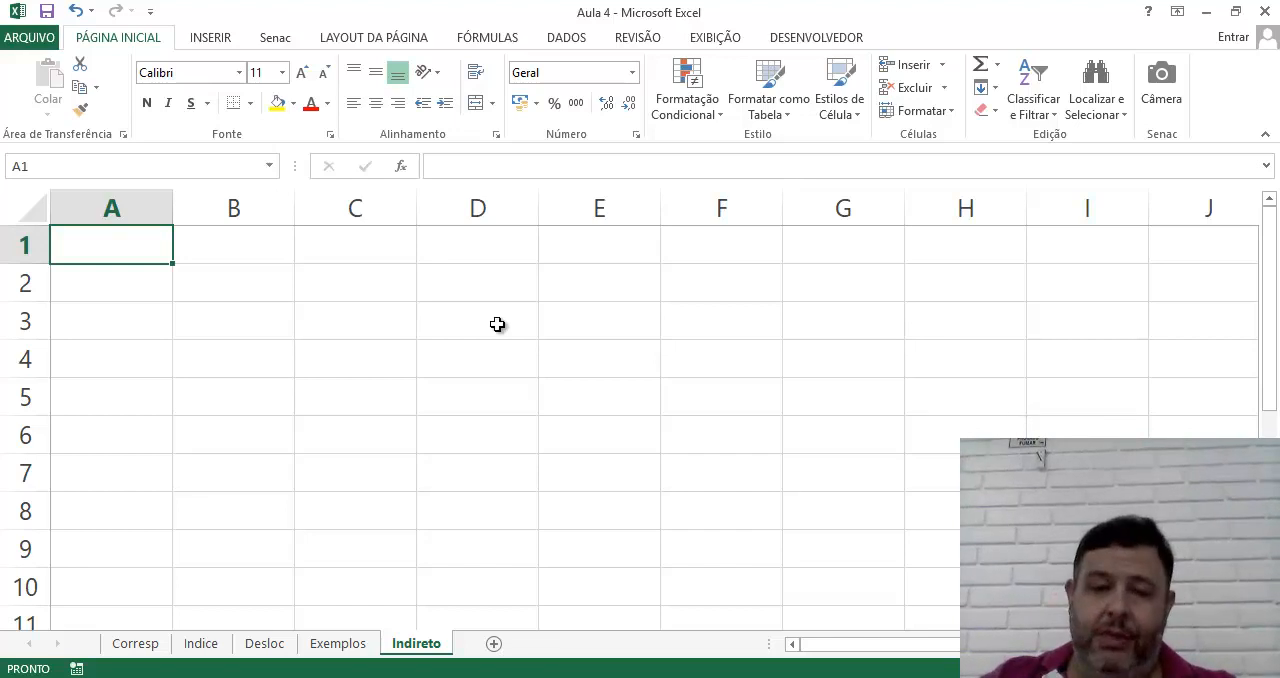
{"action": "left_click", "coordinate": [466, 329]}
{"action": "left_click", "coordinate": [352, 331]}
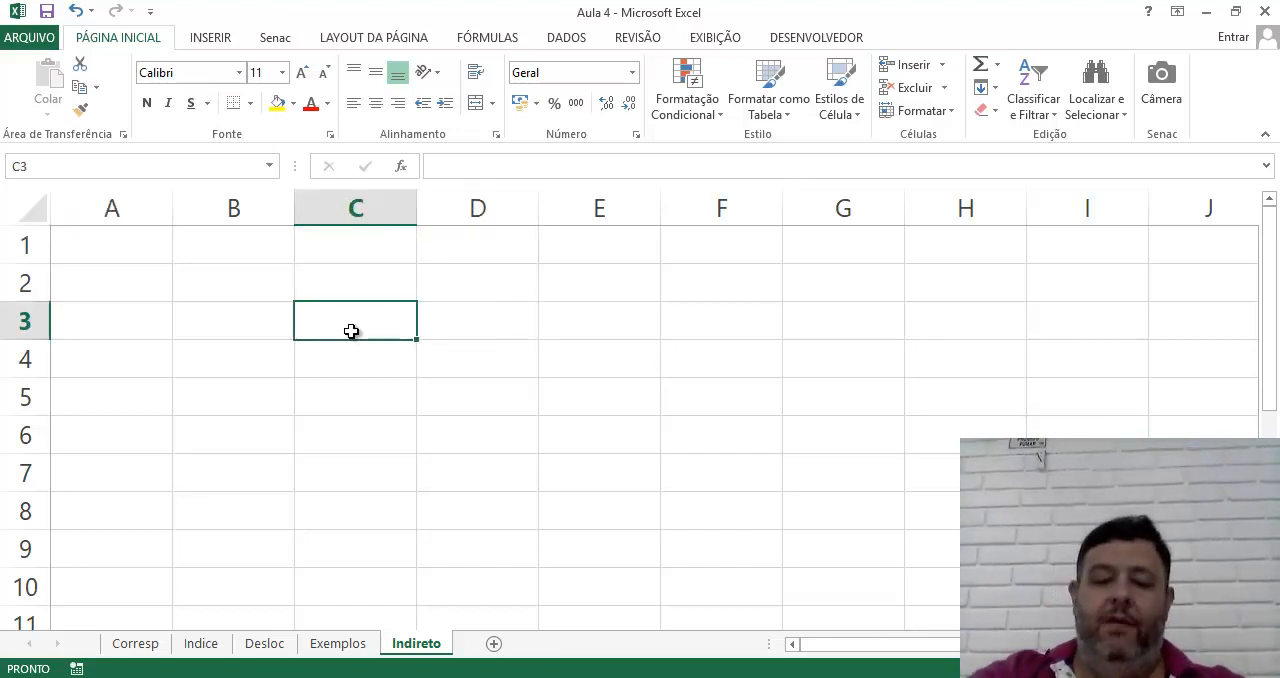
{"action": "type", "text": "Indireto"}
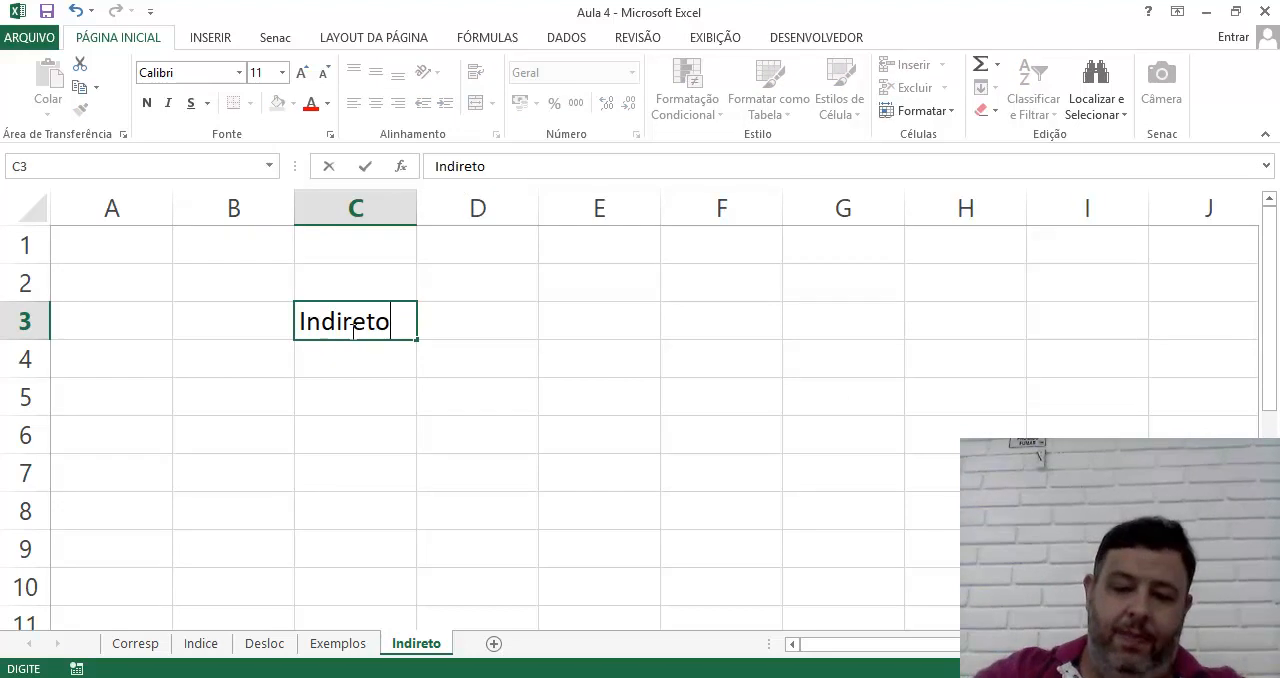
{"action": "key", "text": "Return"}
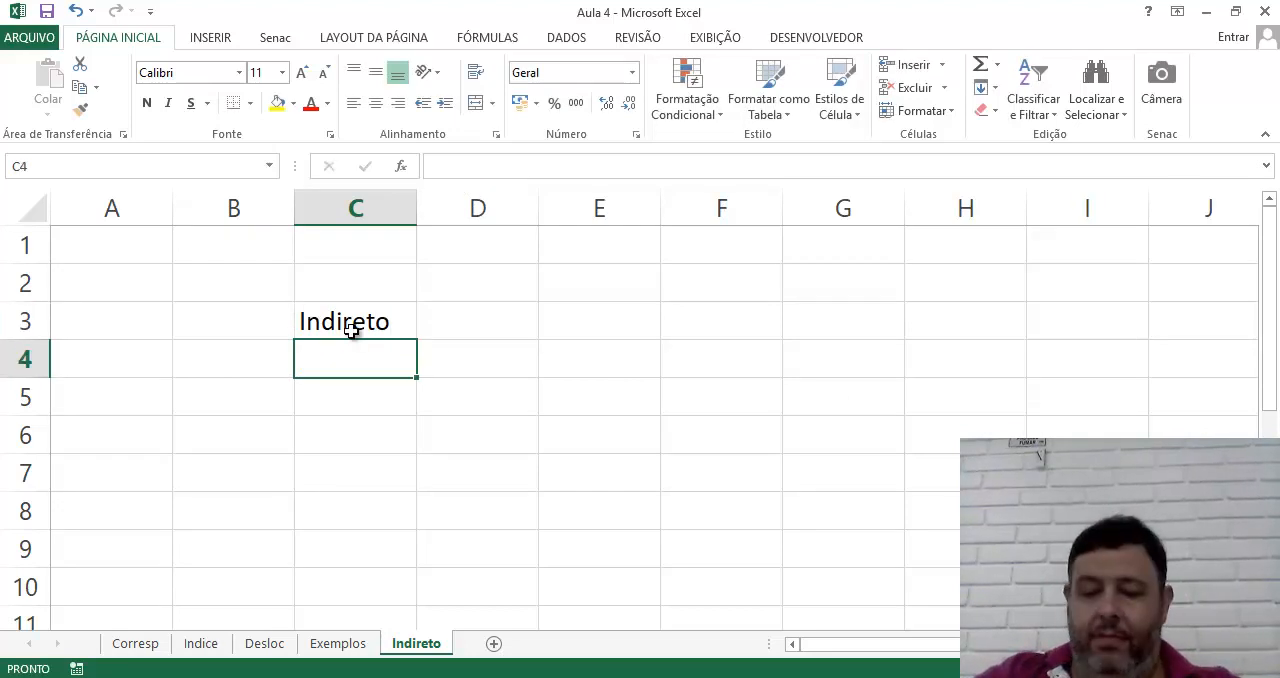
{"action": "left_click", "coordinate": [351, 331]}
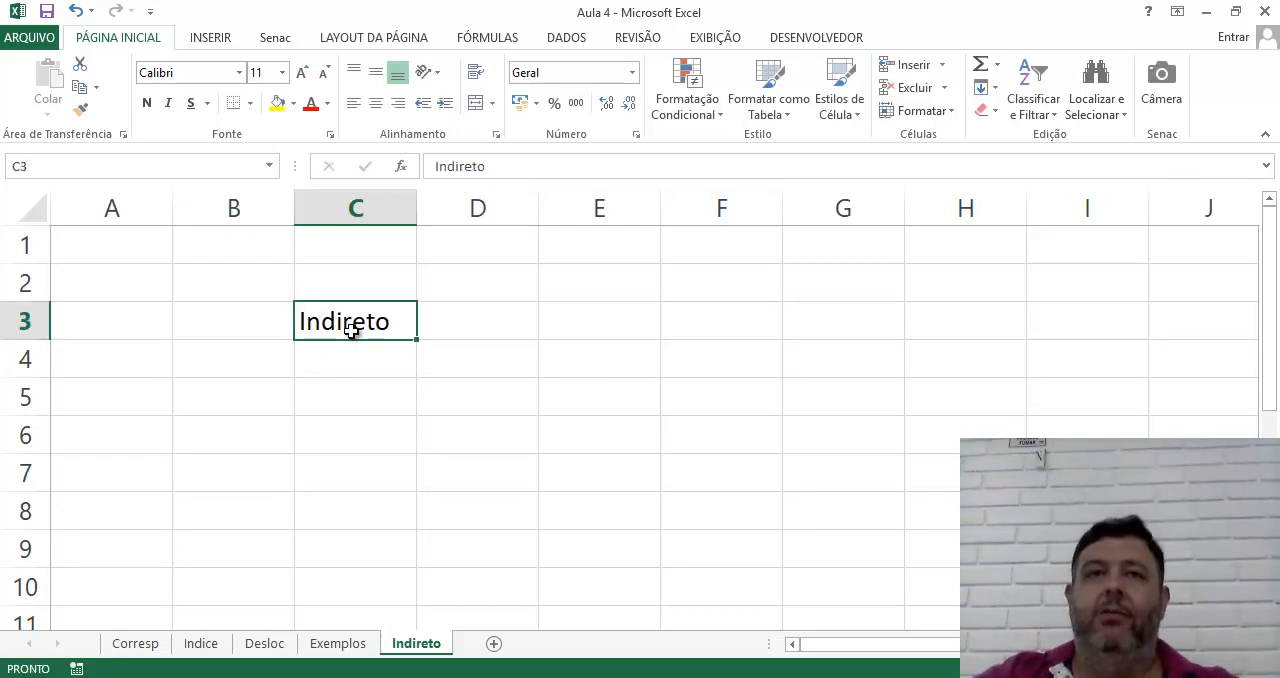
{"action": "key", "text": "Right"}
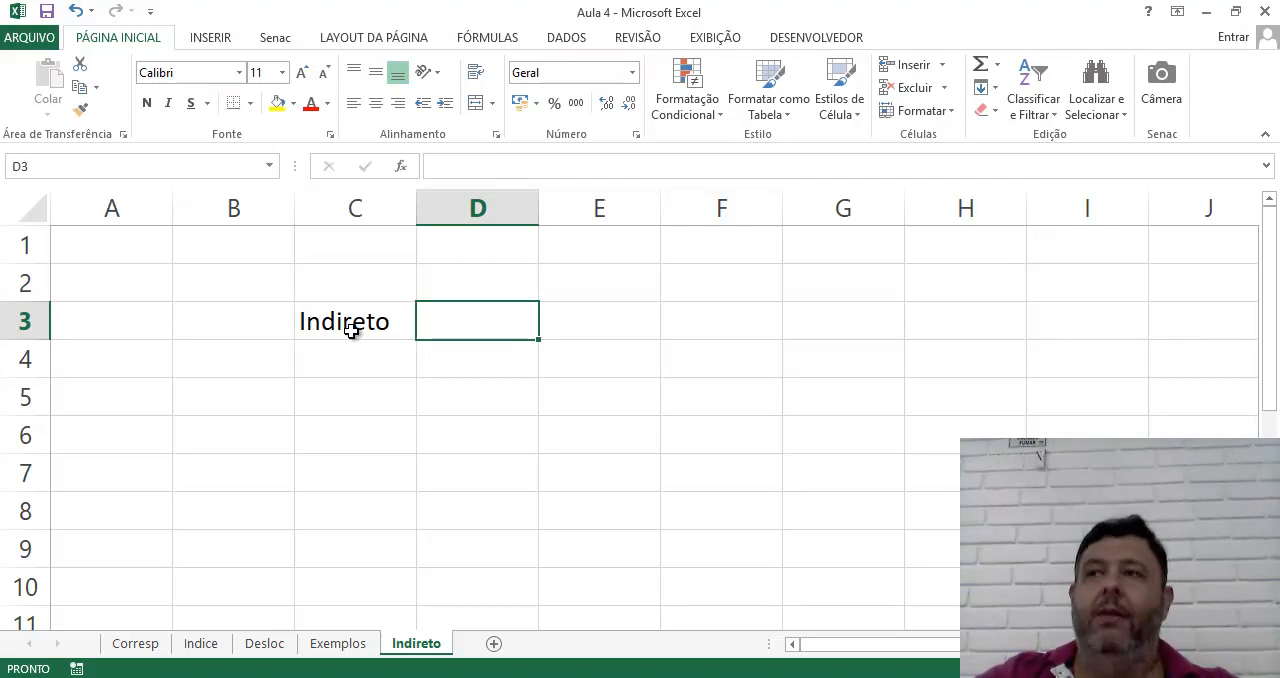
{"action": "left_click", "coordinate": [351, 331]}
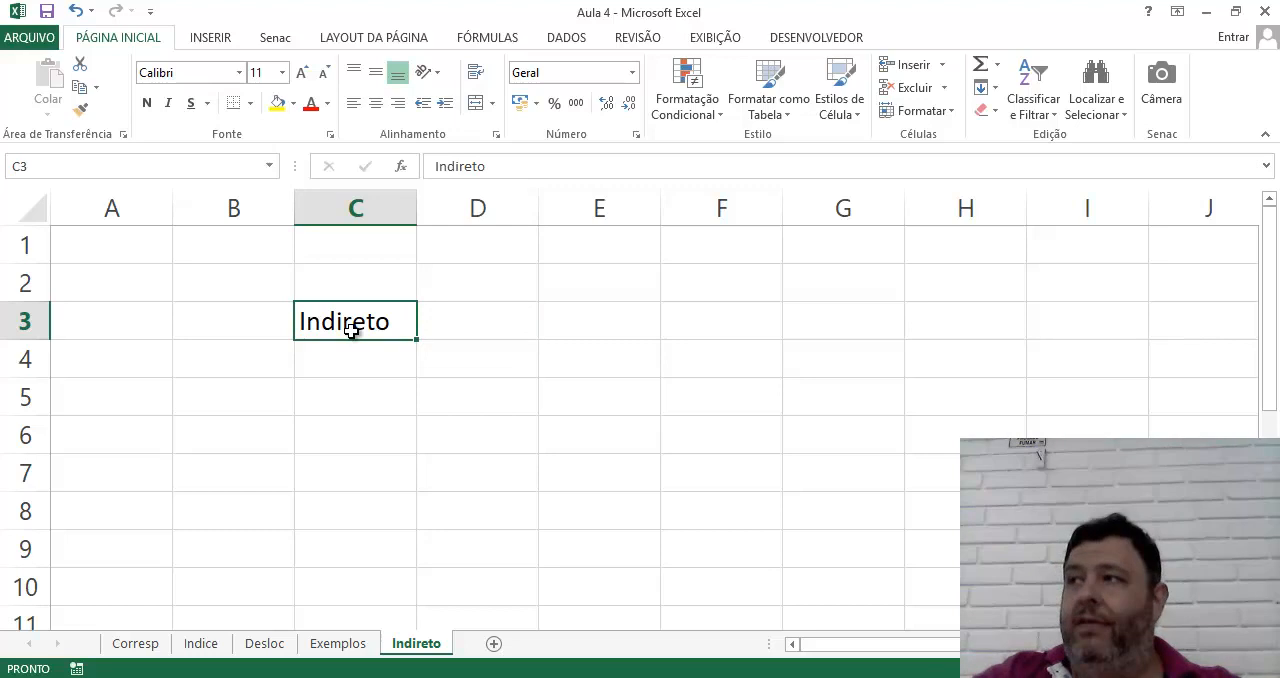
{"action": "key", "text": "Down"}
{"action": "key", "text": "Down"}
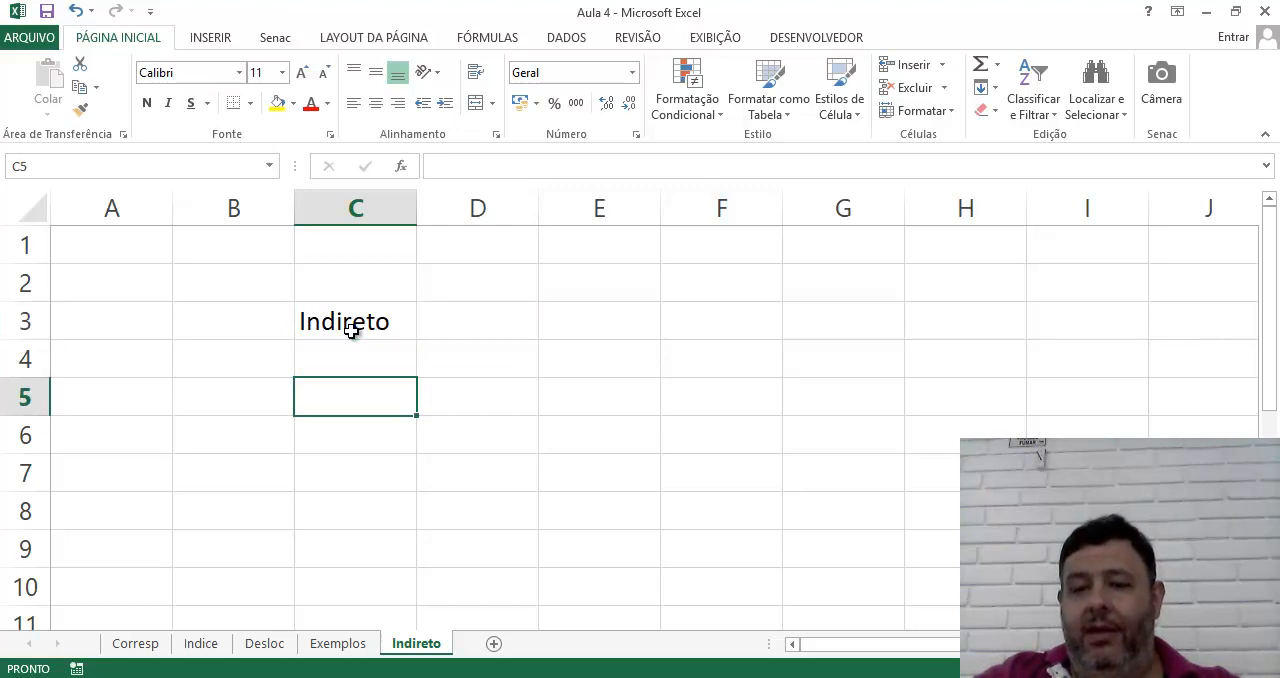
{"action": "key", "text": "Up"}
{"action": "key", "text": "Down"}
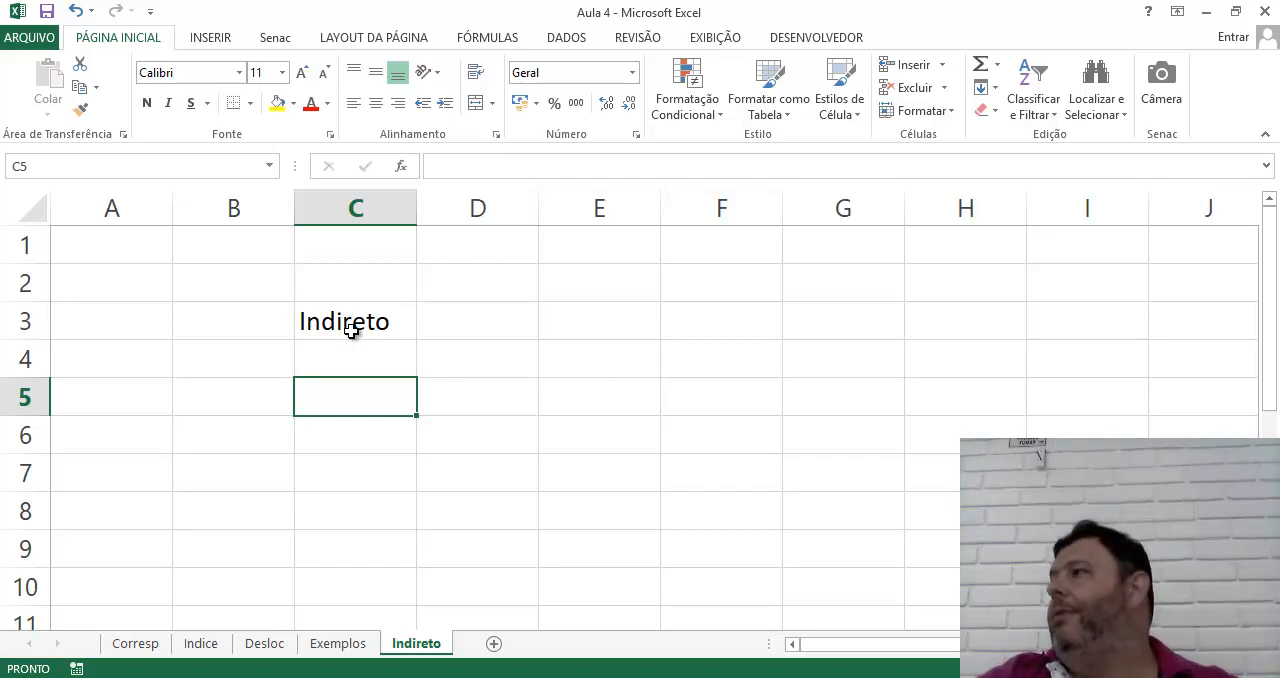
Enter the text "Teste" in cell B1
{"action": "key", "text": "Up"}
{"action": "key", "text": "Up"}
{"action": "key", "text": "Up"}
{"action": "key", "text": "Up"}
{"action": "key", "text": "Left"}
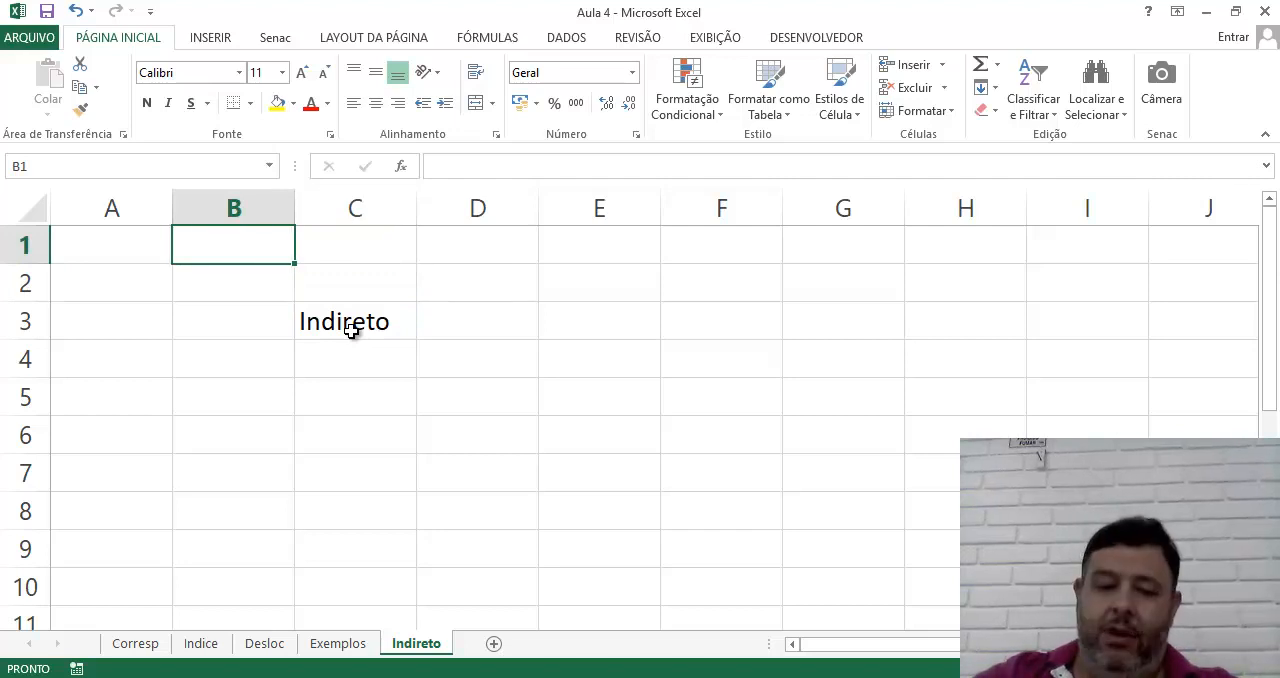
{"action": "type", "text": "TEste"}
{"action": "key", "text": "BackSpace"}
{"action": "key", "text": "BackSpace"}
{"action": "key", "text": "BackSpace"}
{"action": "key", "text": "BackSpace"}
{"action": "type", "text": "este"}
{"action": "key", "text": "Return"}
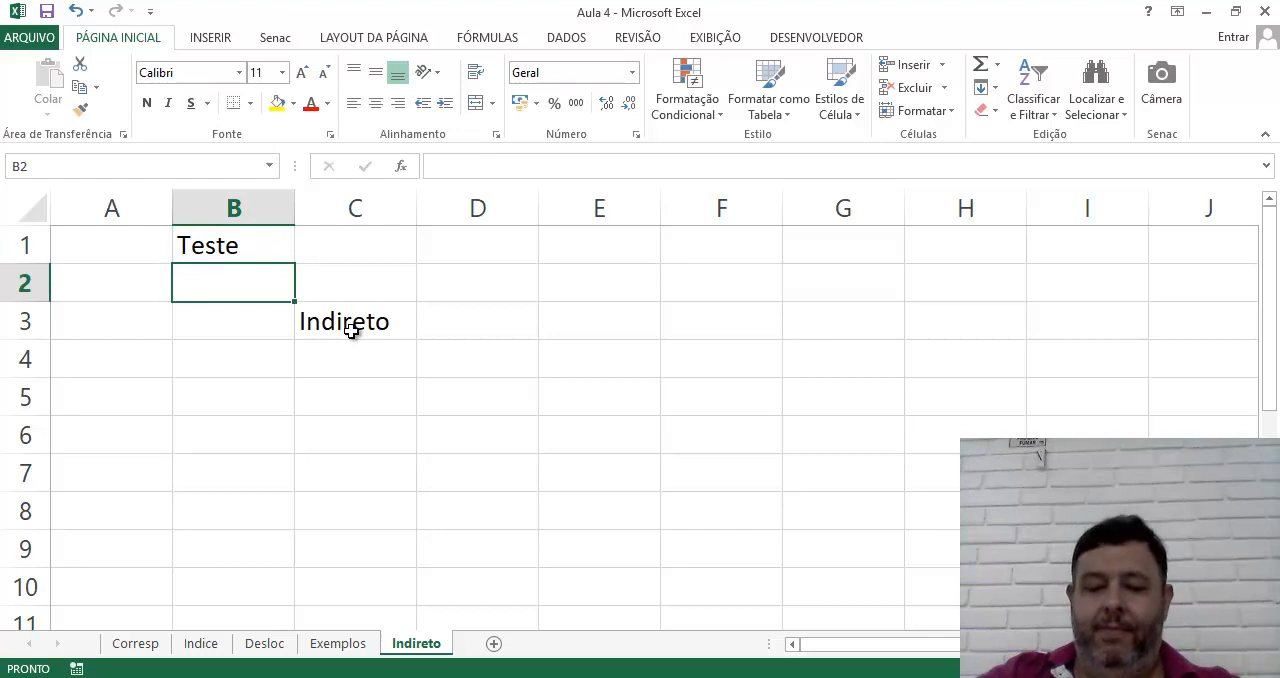
Clear the "Indireto" text from cell C3
{"action": "key", "text": "Down"}
{"action": "key", "text": "Down"}
{"action": "key", "text": "Right"}
{"action": "key", "text": "Up"}
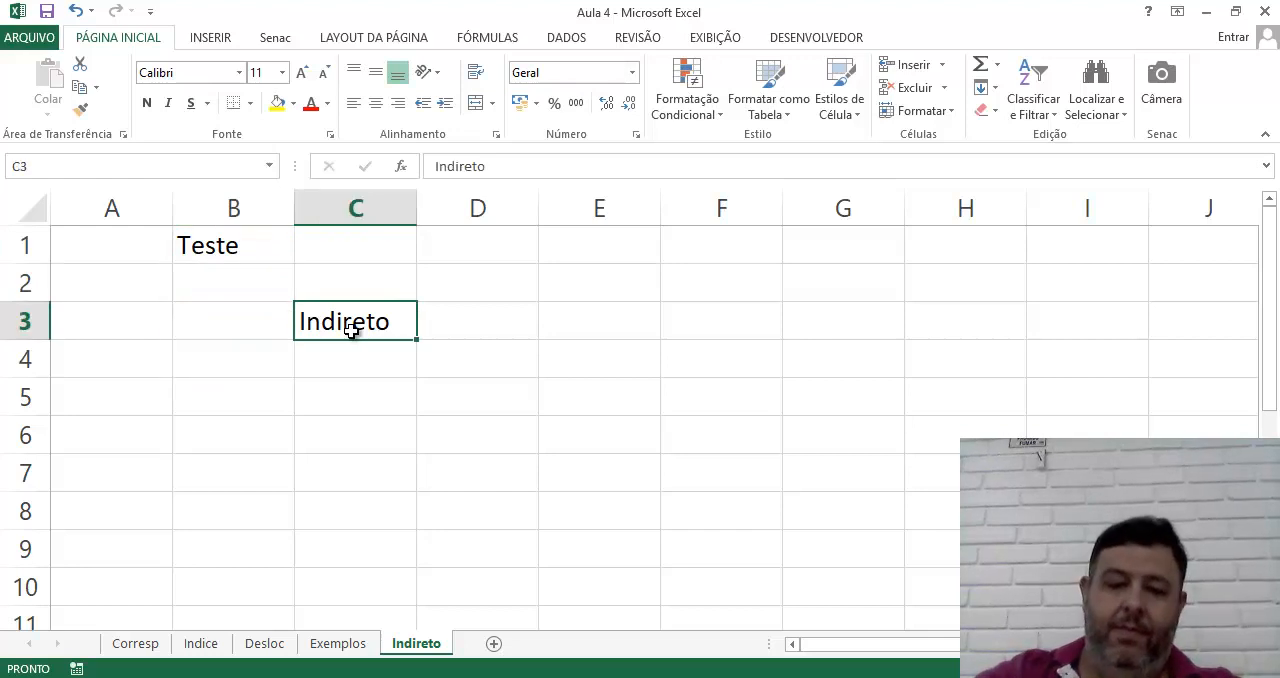
{"action": "key", "text": "Delete"}
{"action": "key", "text": "Down"}
{"action": "key", "text": "Down"}
{"action": "key", "text": "Down"}
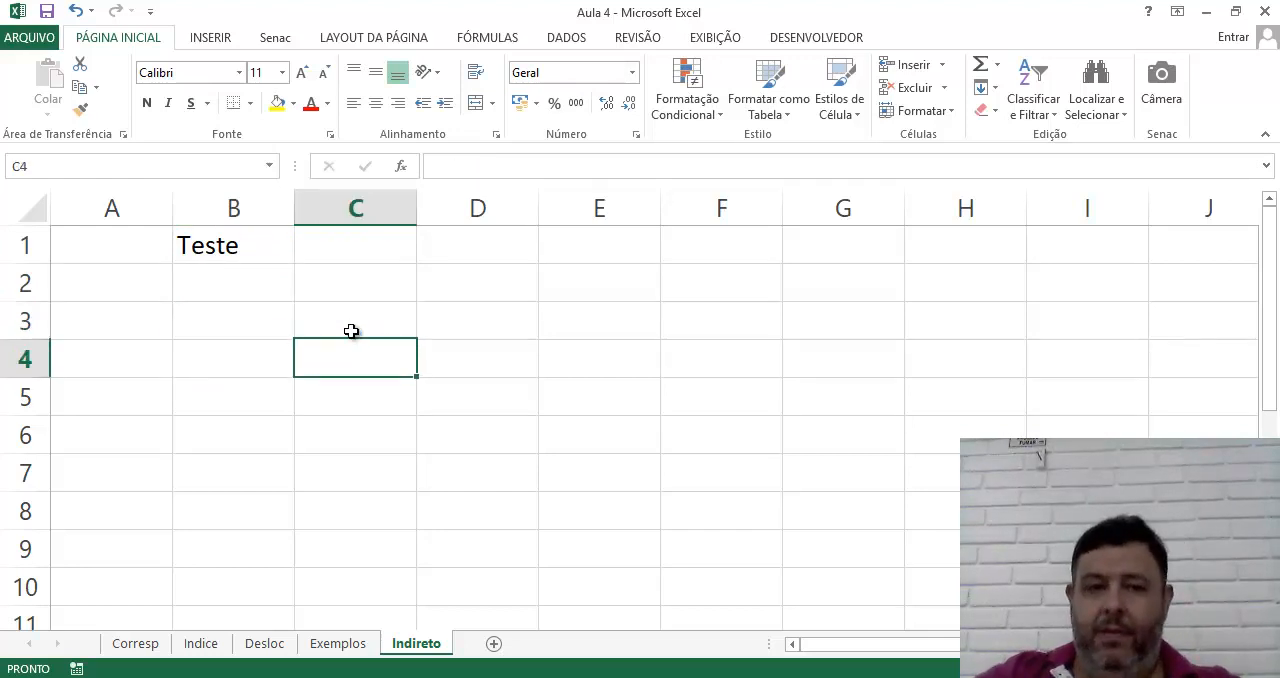
Enter the label "Celula" in cell C6 and the cell reference text "B2" in D6
{"action": "type", "text": "Celua"}
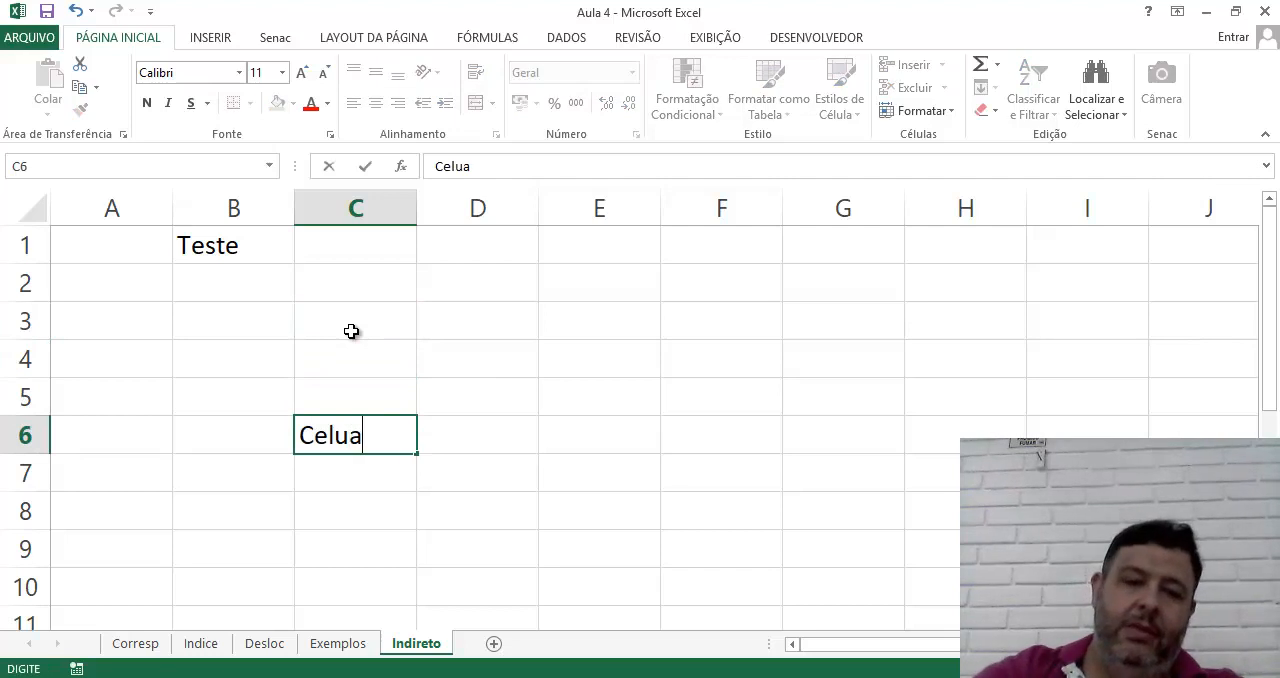
{"action": "key", "text": "BackSpace"}
{"action": "type", "text": "la"}
{"action": "key", "text": "Tab"}
{"action": "type", "text": "B2"}
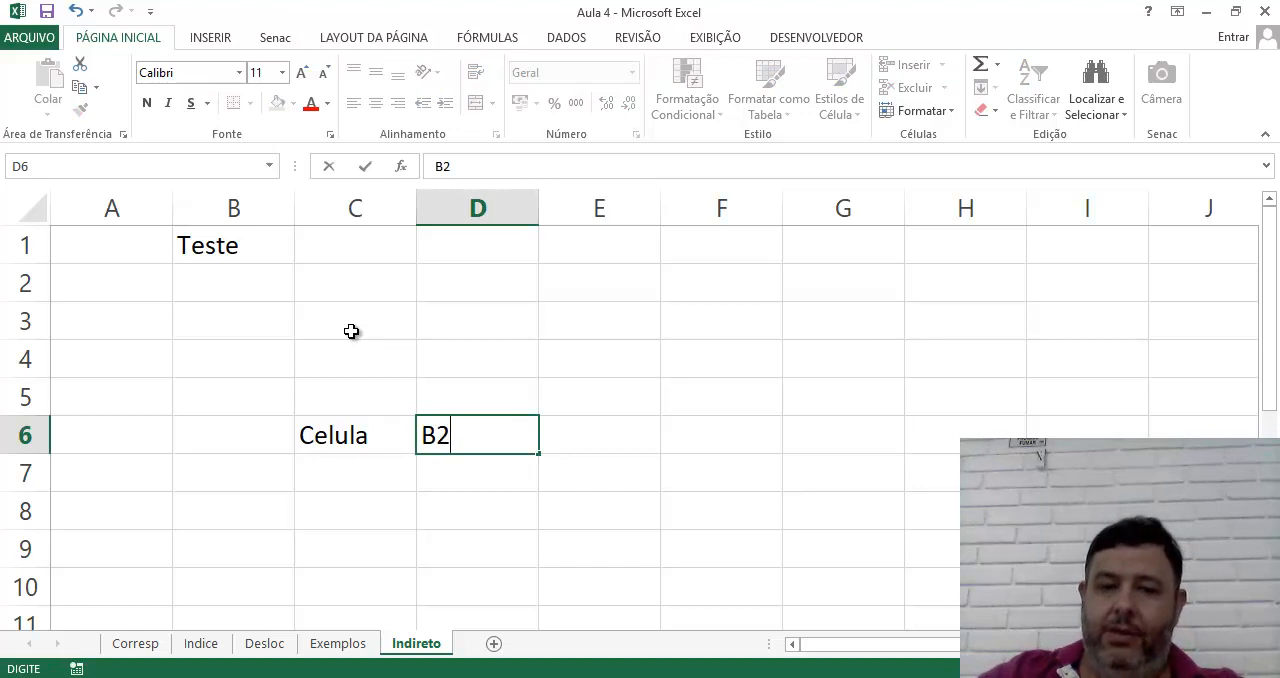
{"action": "key", "text": "Return"}
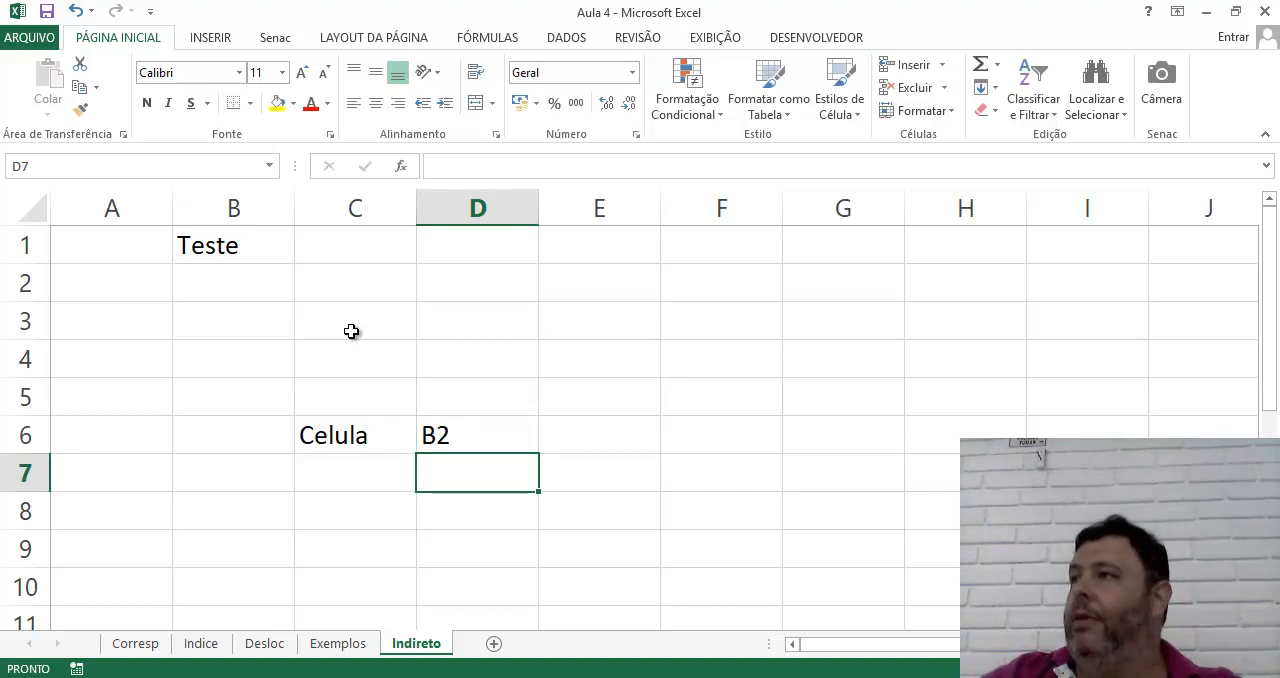
{"action": "key", "text": "Up"}
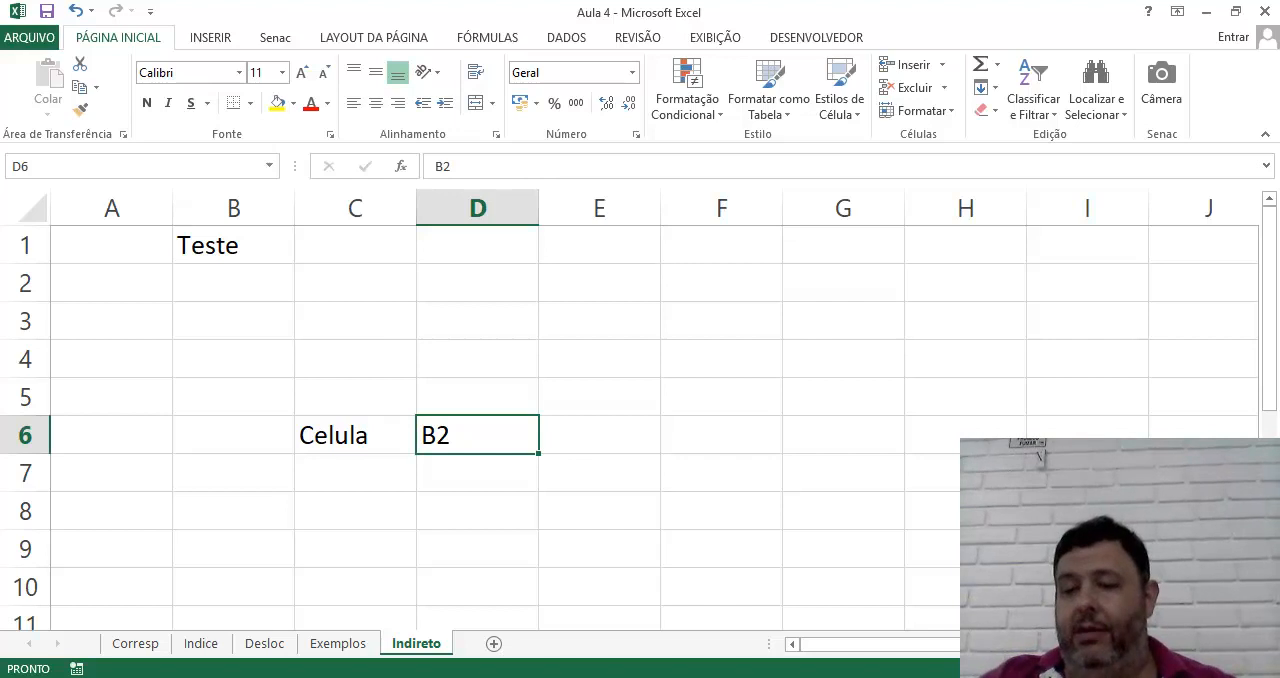
Enter the formula =INDIRETO(D6) in cell C4
{"action": "left_click", "coordinate": [1229, 669]}
{"action": "left_click", "coordinate": [1229, 669]}
{"action": "left_click", "coordinate": [1229, 669]}
{"action": "left_click", "coordinate": [1229, 669]}
{"action": "left_click", "coordinate": [1229, 669]}
{"action": "left_click", "coordinate": [1229, 669]}
{"action": "left_click", "coordinate": [748, 461]}
{"action": "left_click", "coordinate": [632, 507]}
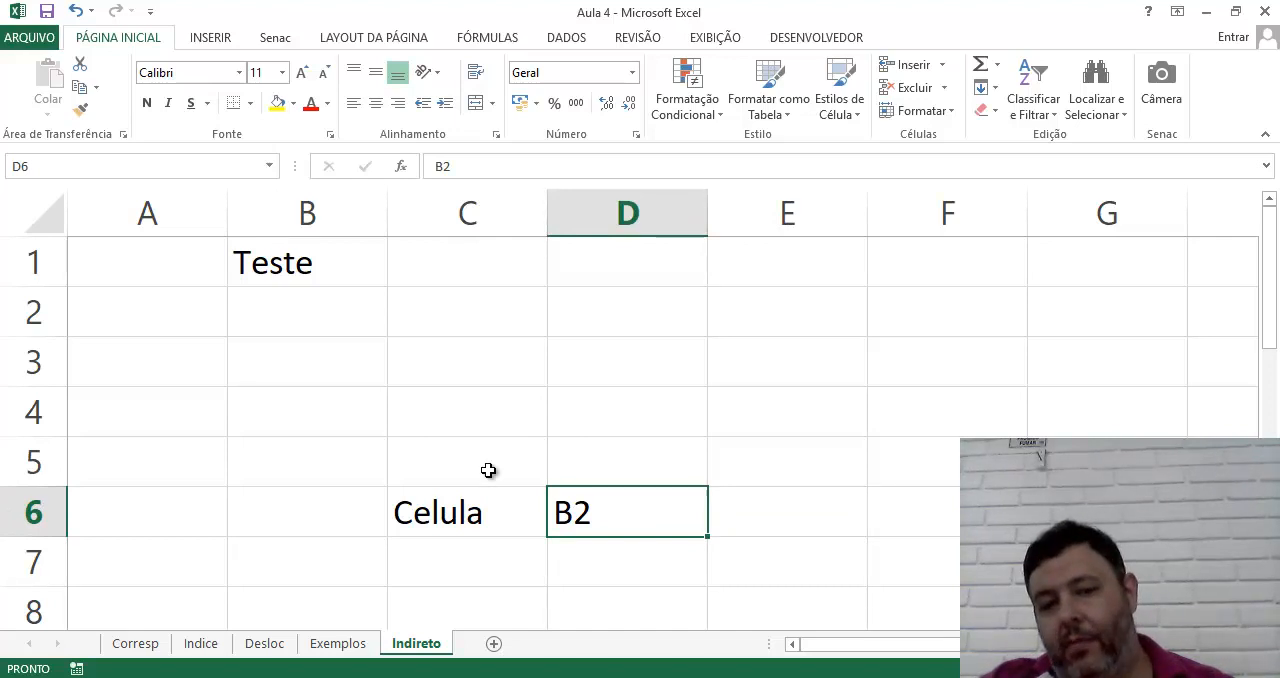
{"action": "left_click", "coordinate": [449, 412]}
{"action": "type", "text": "=indi"}
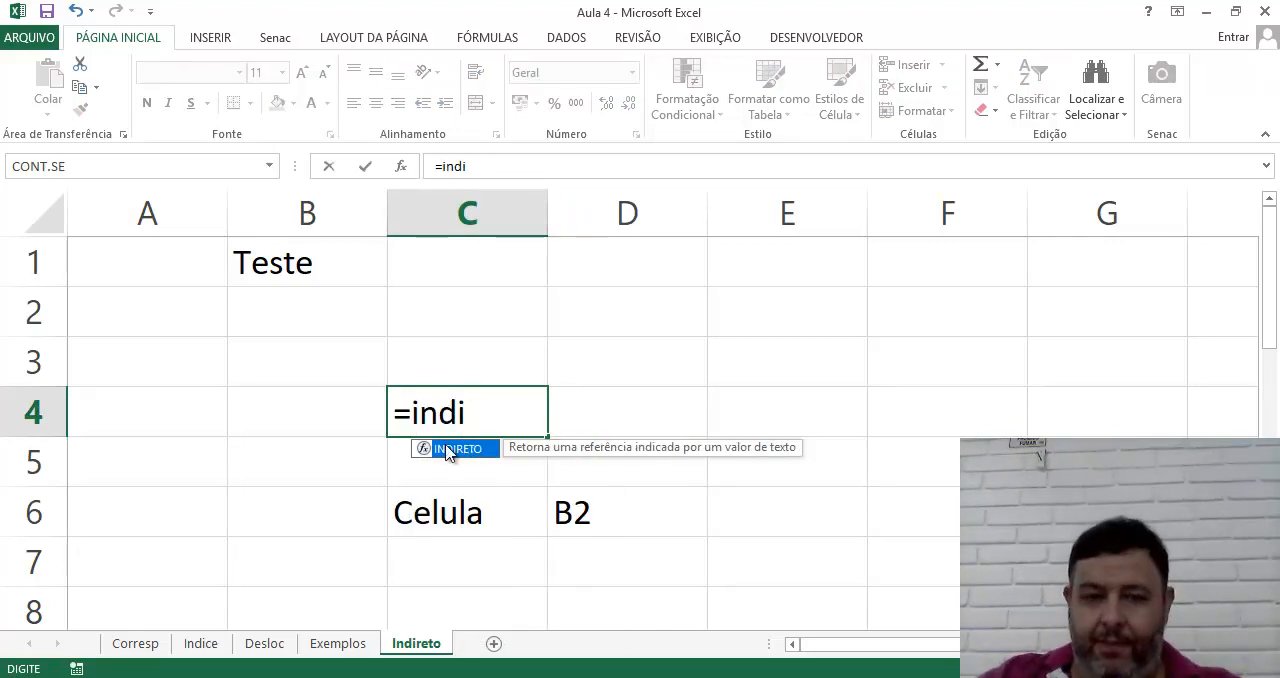
{"action": "double_click", "coordinate": [456, 448]}
{"action": "left_click", "coordinate": [587, 520]}
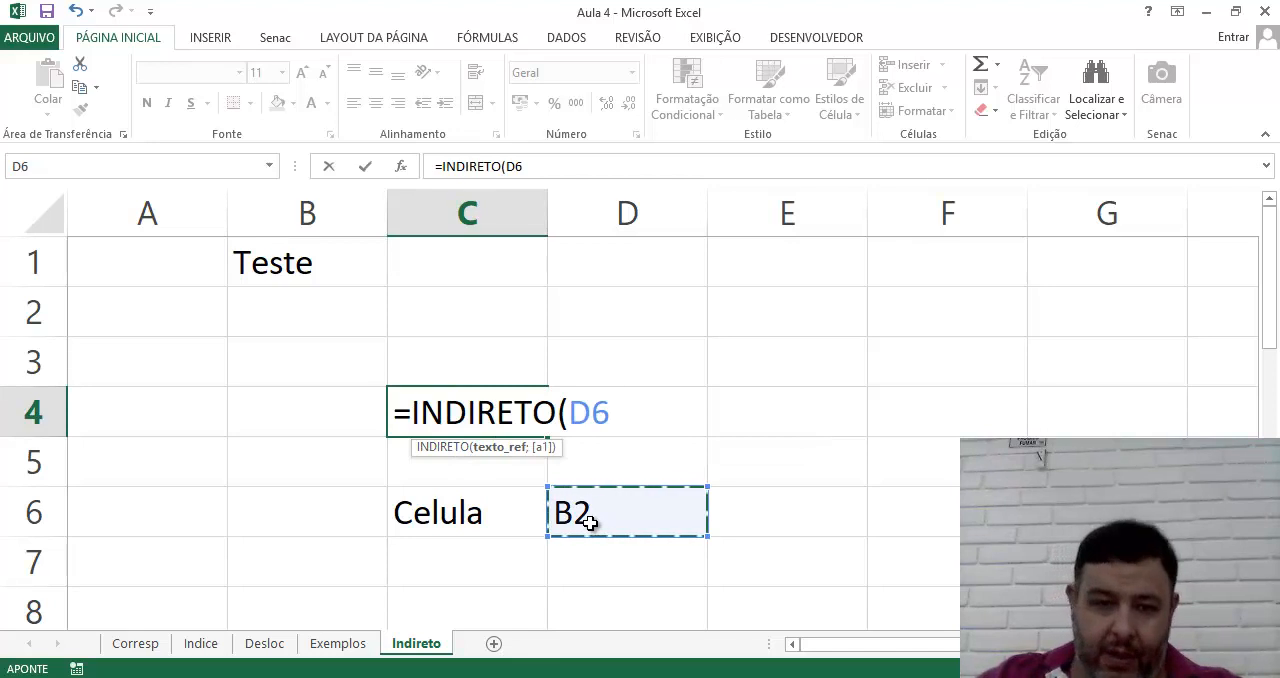
{"action": "type", "text": ")"}
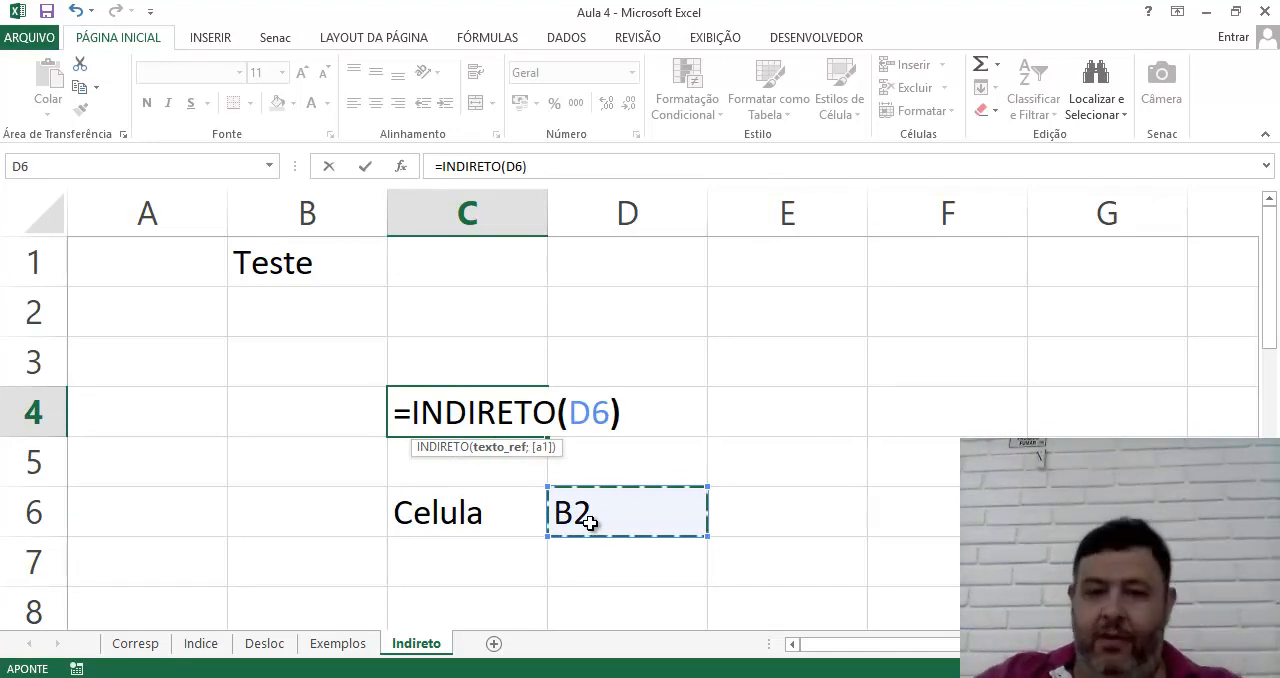
{"action": "key", "text": "Return"}
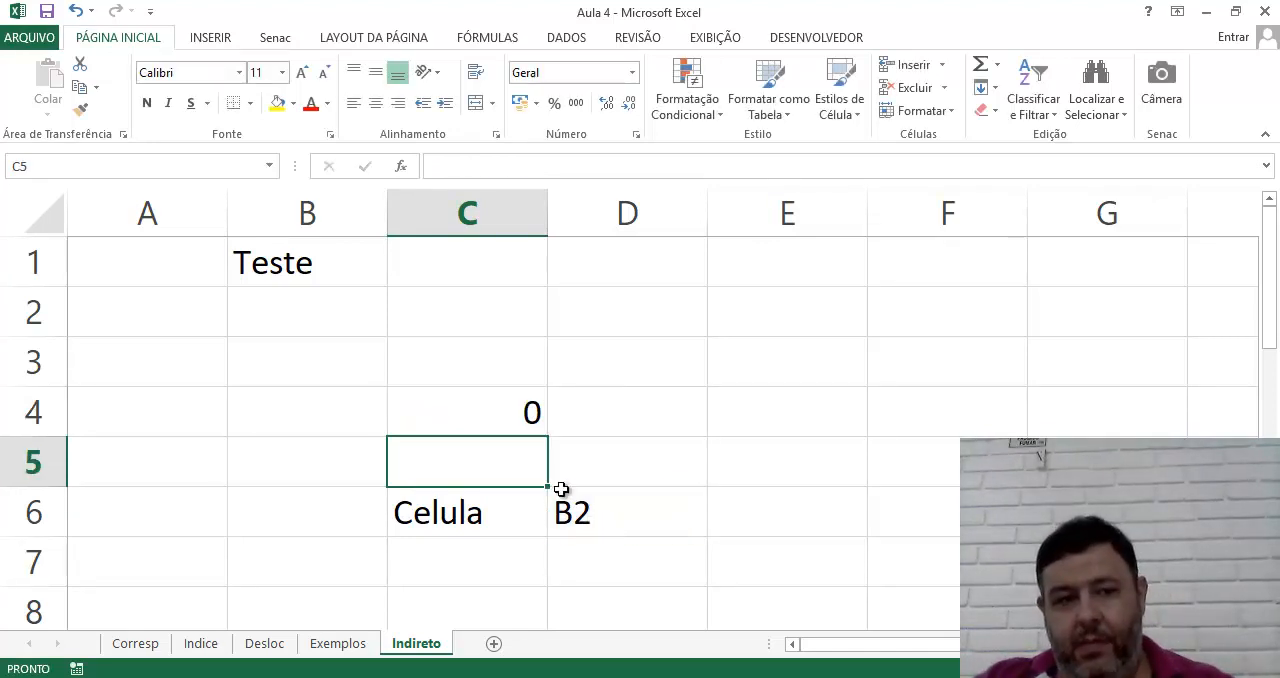
Change the reference text in cell D6 to "B1"
{"action": "left_click", "coordinate": [609, 514]}
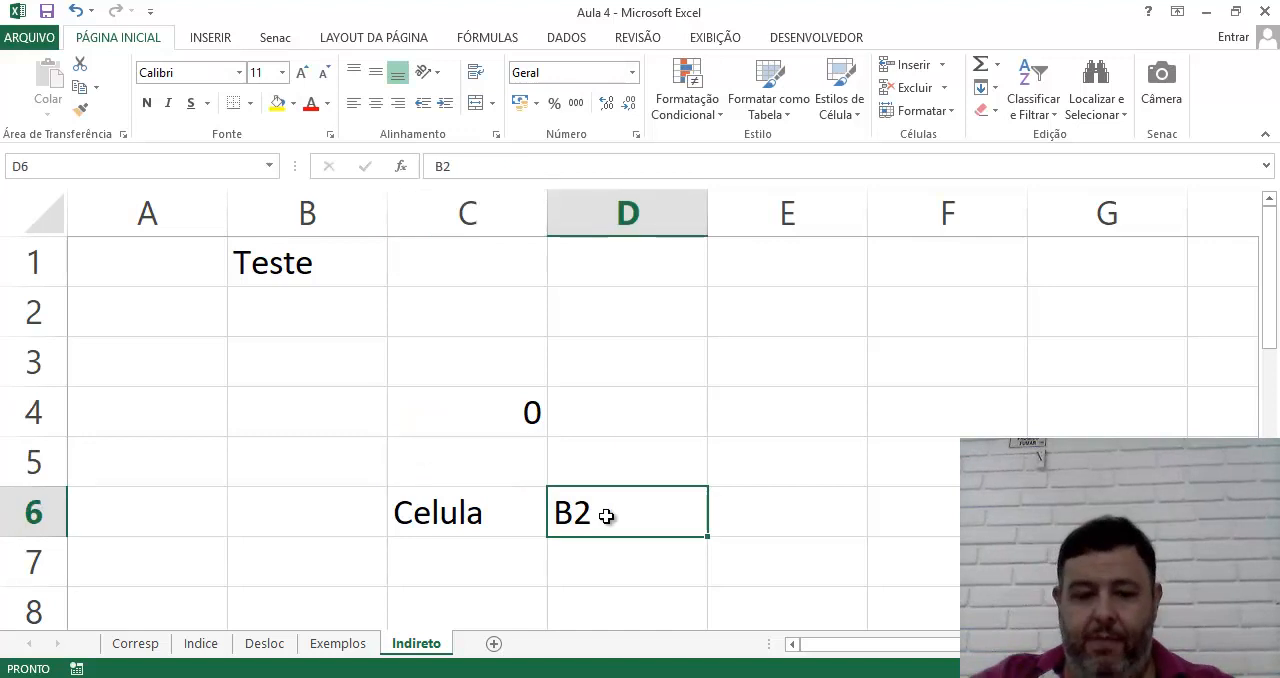
{"action": "type", "text": "B1"}
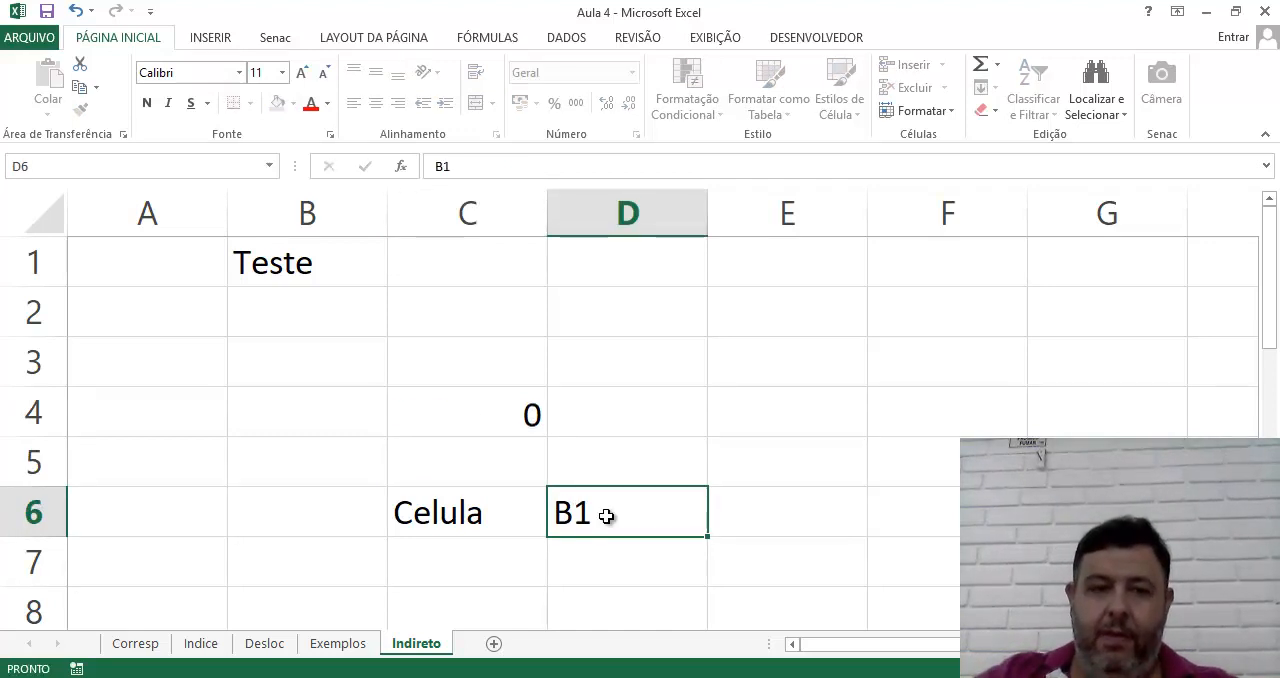
{"action": "key", "text": "Return"}
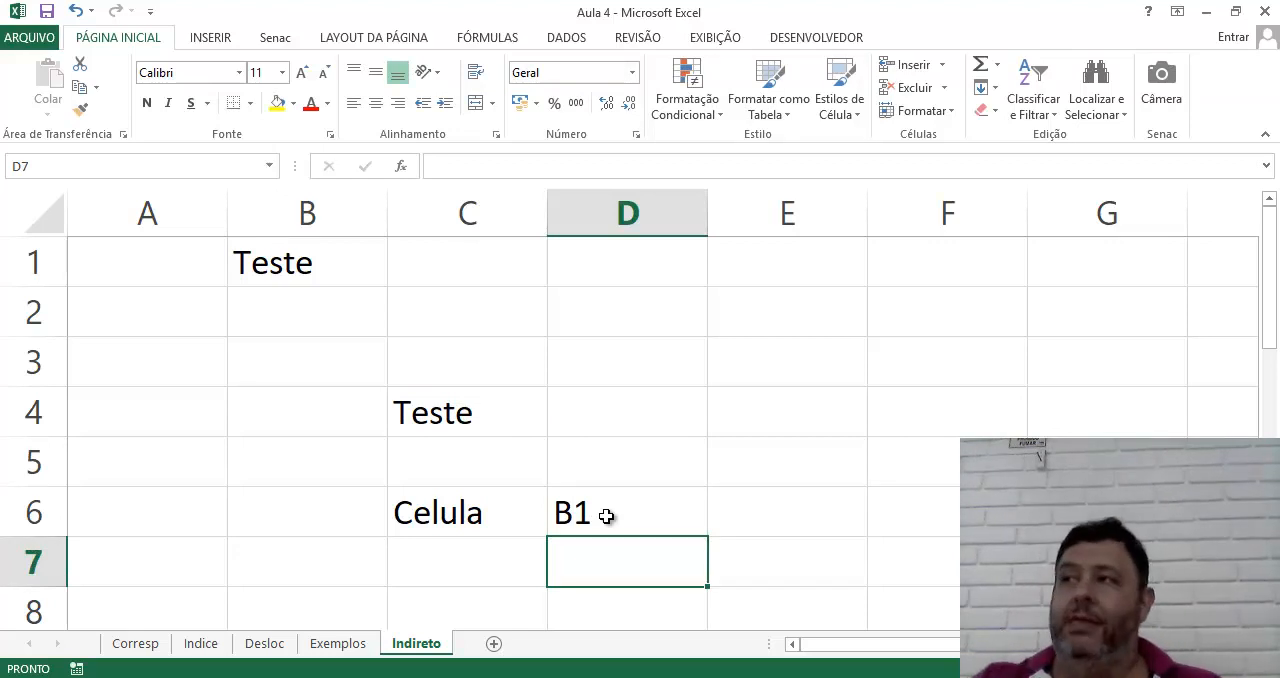
{"action": "left_click", "coordinate": [500, 412]}
{"action": "left_click", "coordinate": [597, 511]}
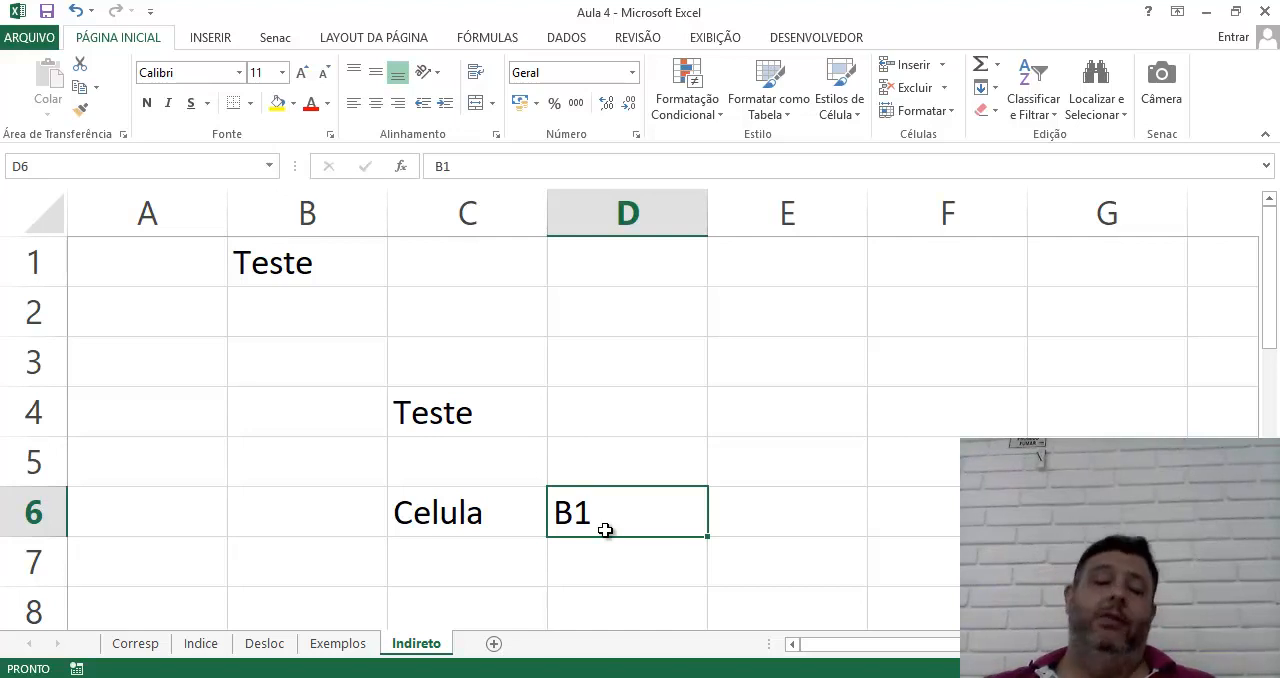
{"action": "left_click", "coordinate": [483, 417]}
{"action": "left_click", "coordinate": [494, 516]}
{"action": "left_click", "coordinate": [620, 517]}
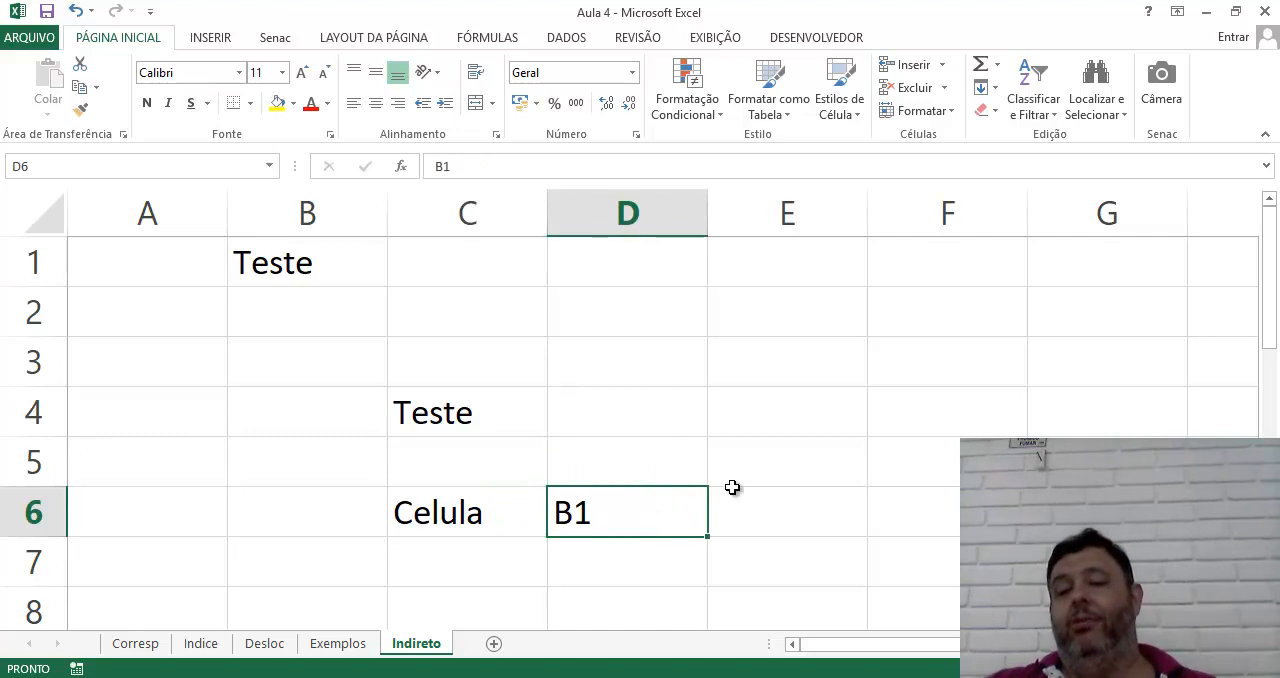
{"action": "left_click_drag", "start_coordinate": [654, 517], "coordinate": [906, 395]}
{"action": "left_click", "coordinate": [702, 350]}
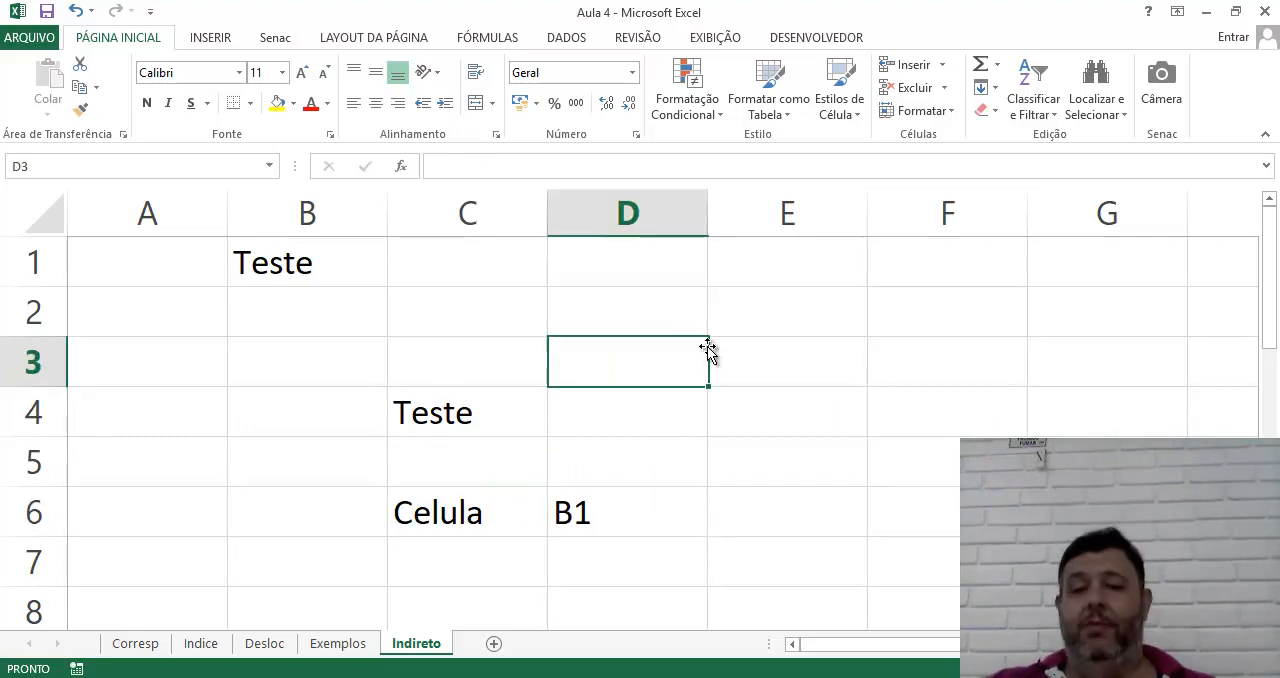
Enter the label "Valor 1" in cells D2 and D3
{"action": "left_click", "coordinate": [639, 312]}
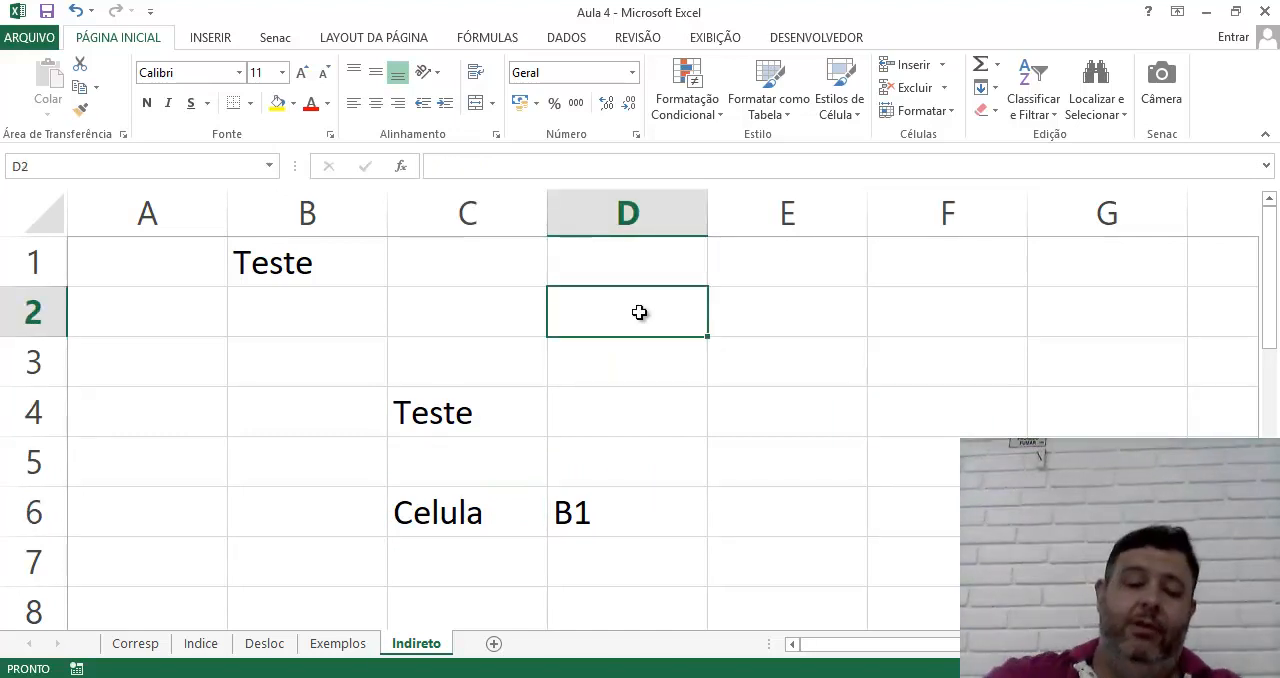
{"action": "type", "text": "Valor 1"}
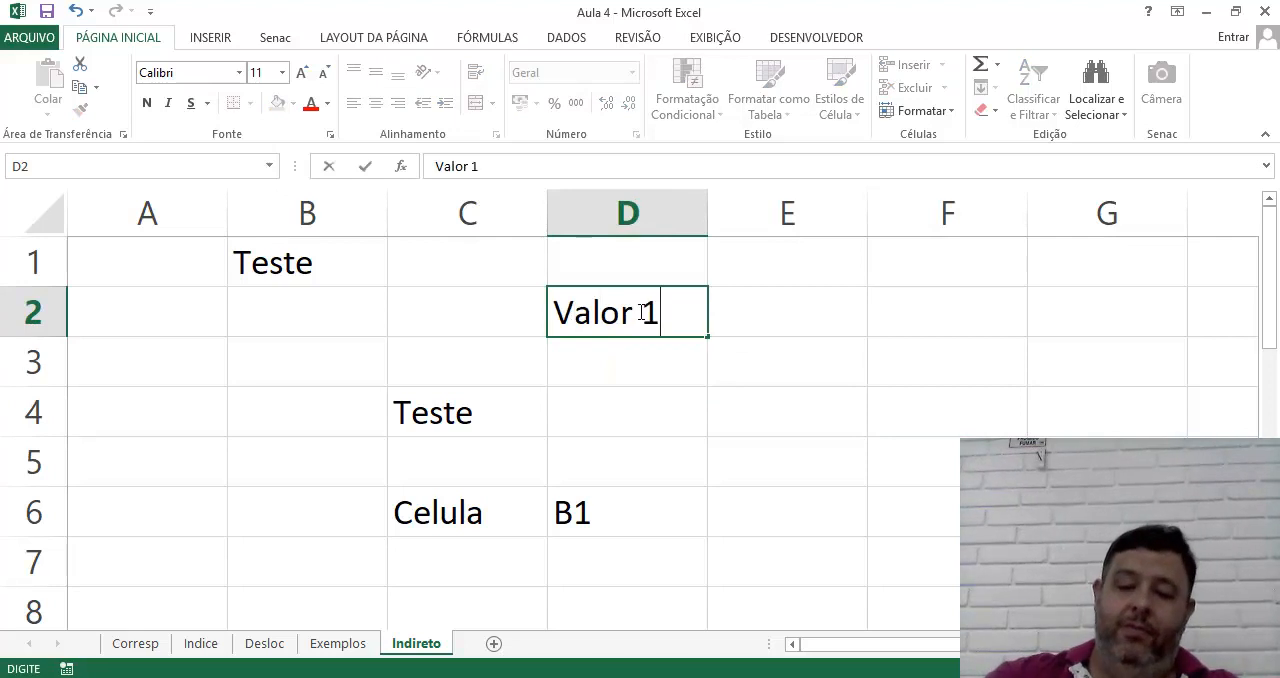
{"action": "key", "text": "Return"}
{"action": "type", "text": "Valor"}
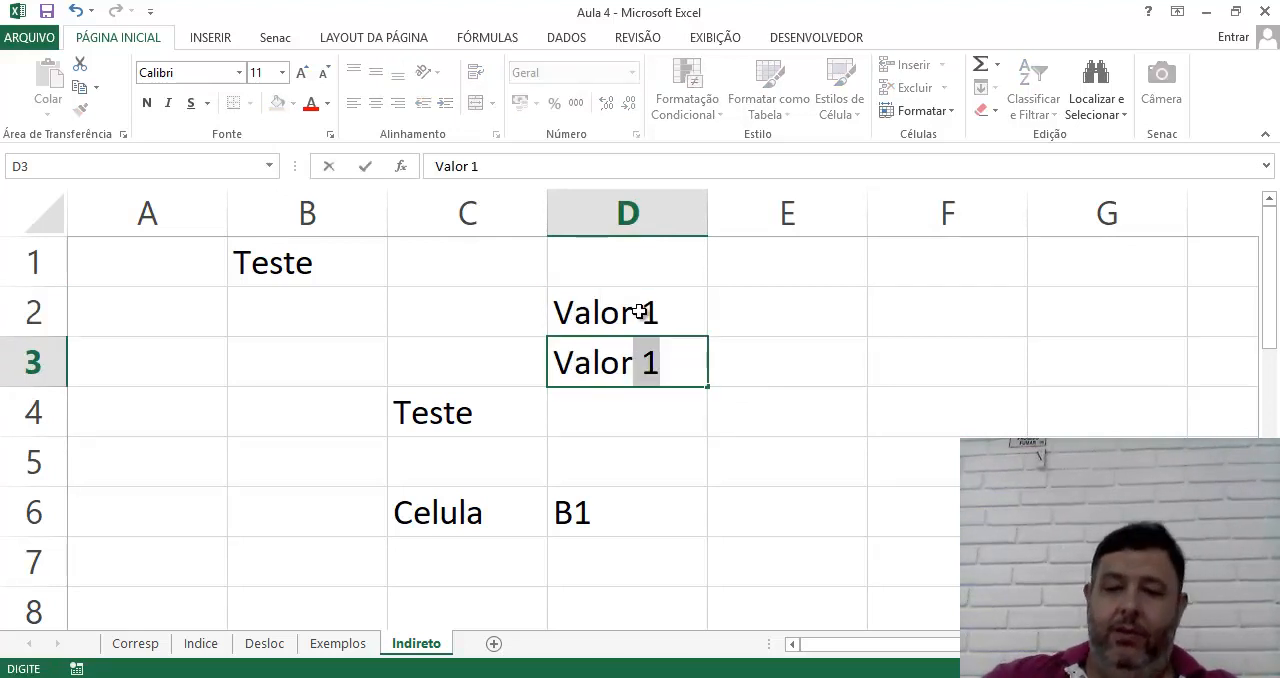
{"action": "key", "text": "Return"}
Enter the value 15 in cell E2 and 25 in cell E3
{"action": "key", "text": "Up"}
{"action": "key", "text": "Up"}
{"action": "key", "text": "Right"}
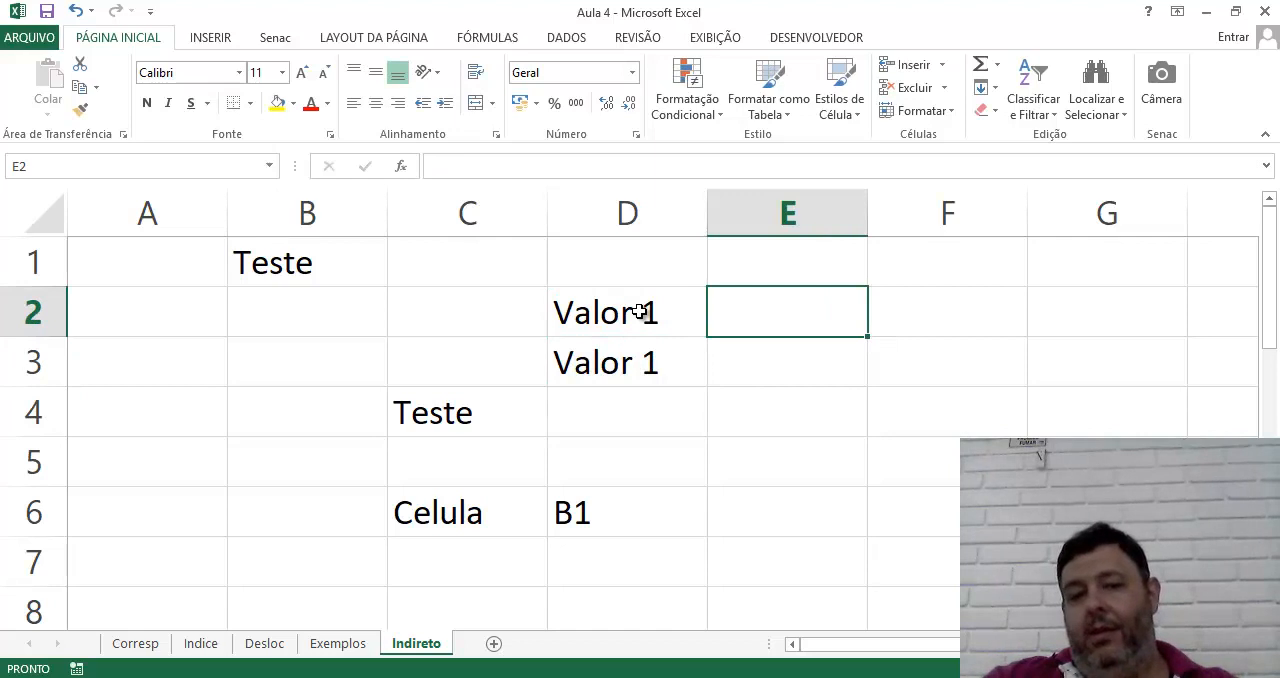
{"action": "type", "text": "15"}
{"action": "key", "text": "Return"}
{"action": "type", "text": "25"}
{"action": "key", "text": "Return"}
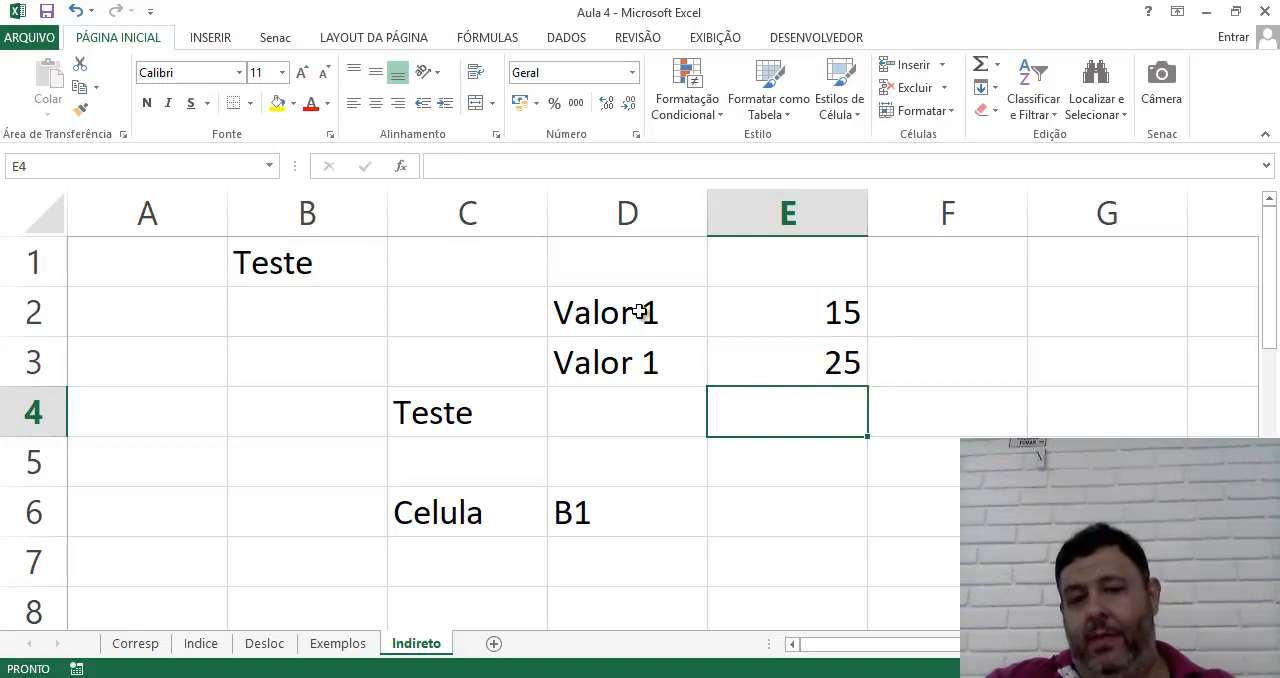
Sum the two values with the formula =SOMA(E2:E3) in cell E4
{"action": "type", "text": "="}
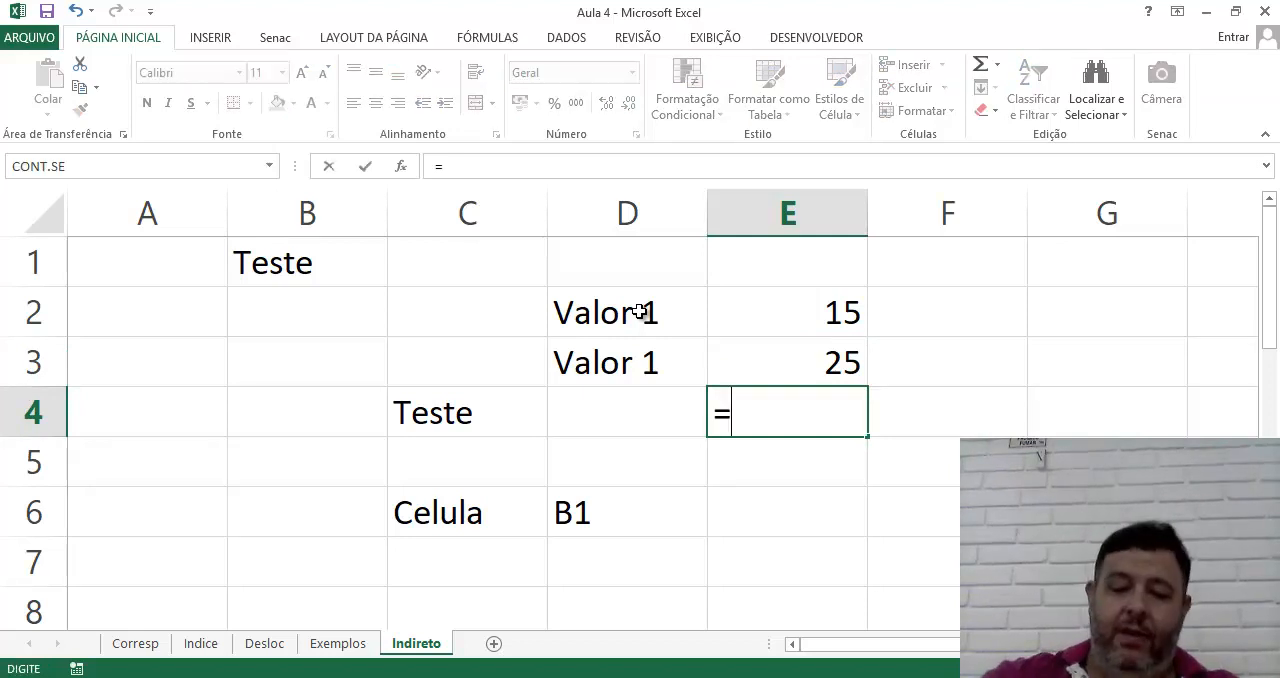
{"action": "type", "text": "soma("}
{"action": "left_click_drag", "start_coordinate": [814, 306], "coordinate": [813, 337]}
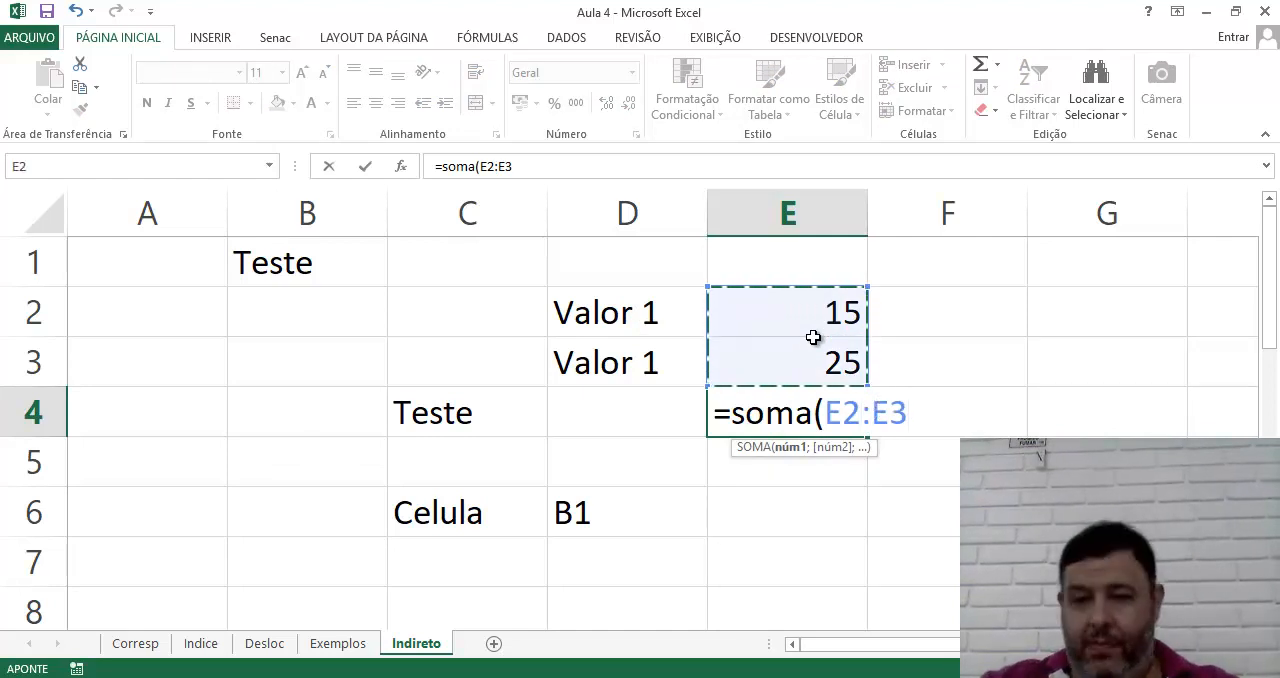
{"action": "type", "text": ")"}
{"action": "key", "text": "Return"}
{"action": "key", "text": "Up"}
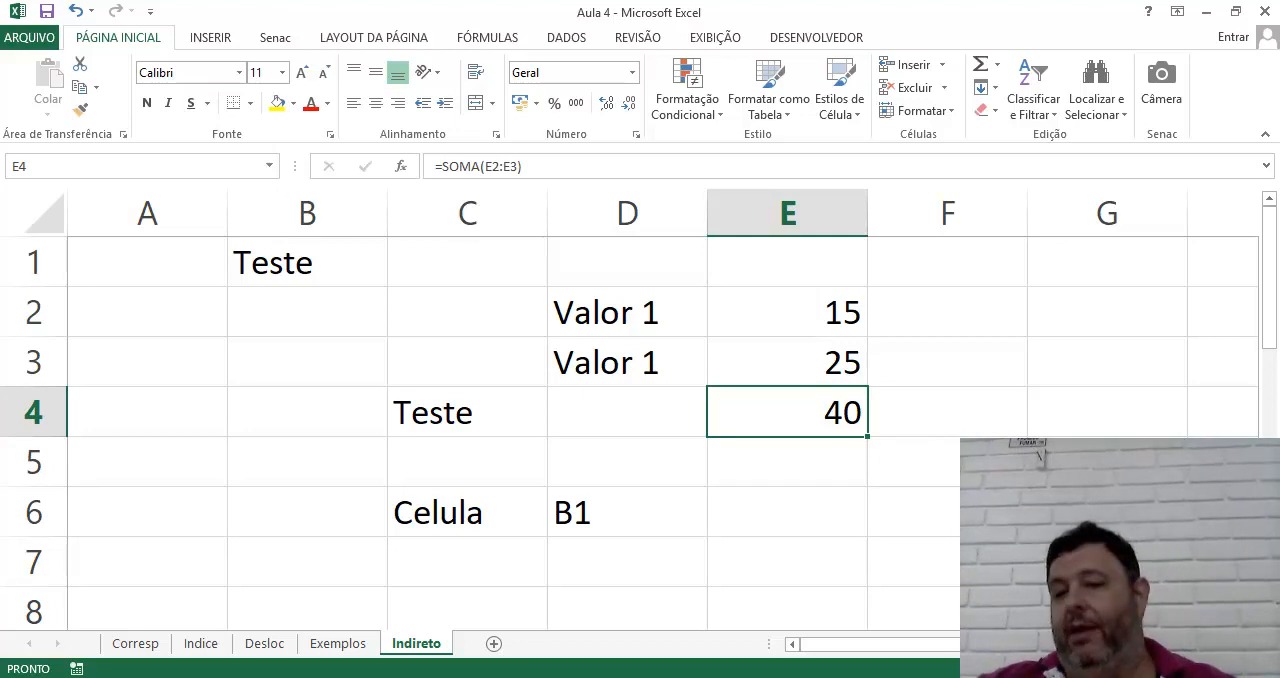
Enter the cell reference text "E3" in cell G5
{"action": "left_click", "coordinate": [1107, 512]}
{"action": "key", "text": "Up"}
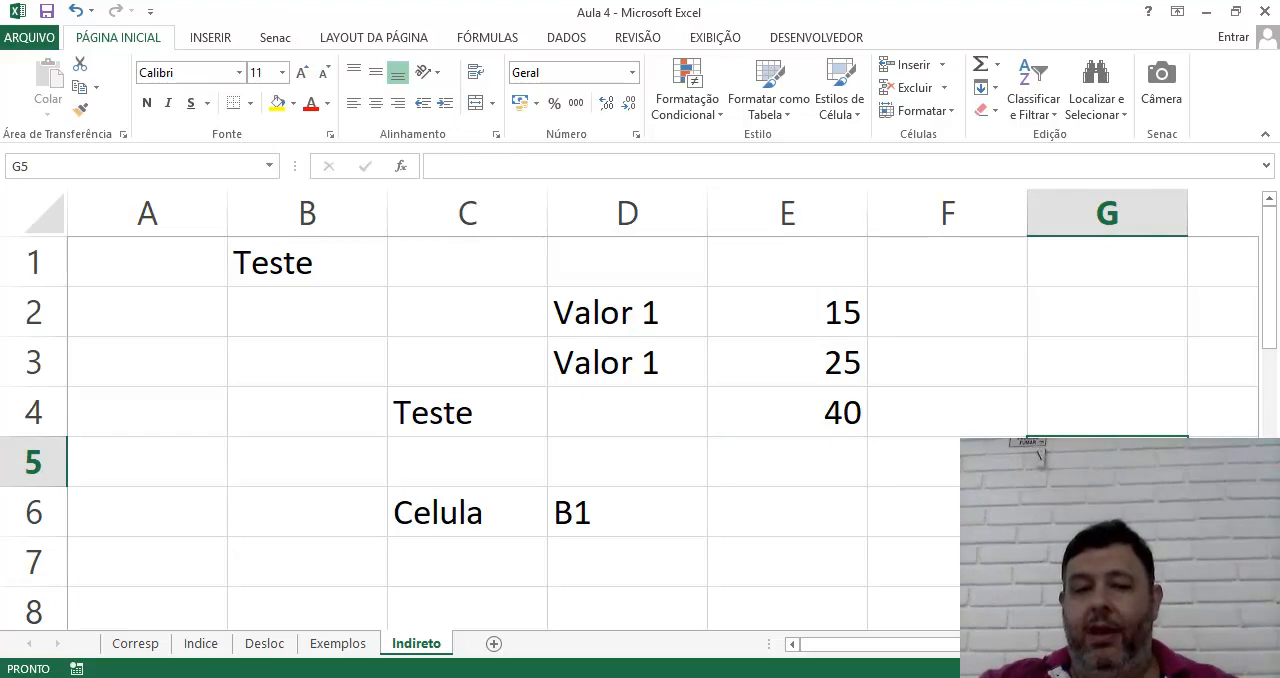
{"action": "type", "text": "E3"}
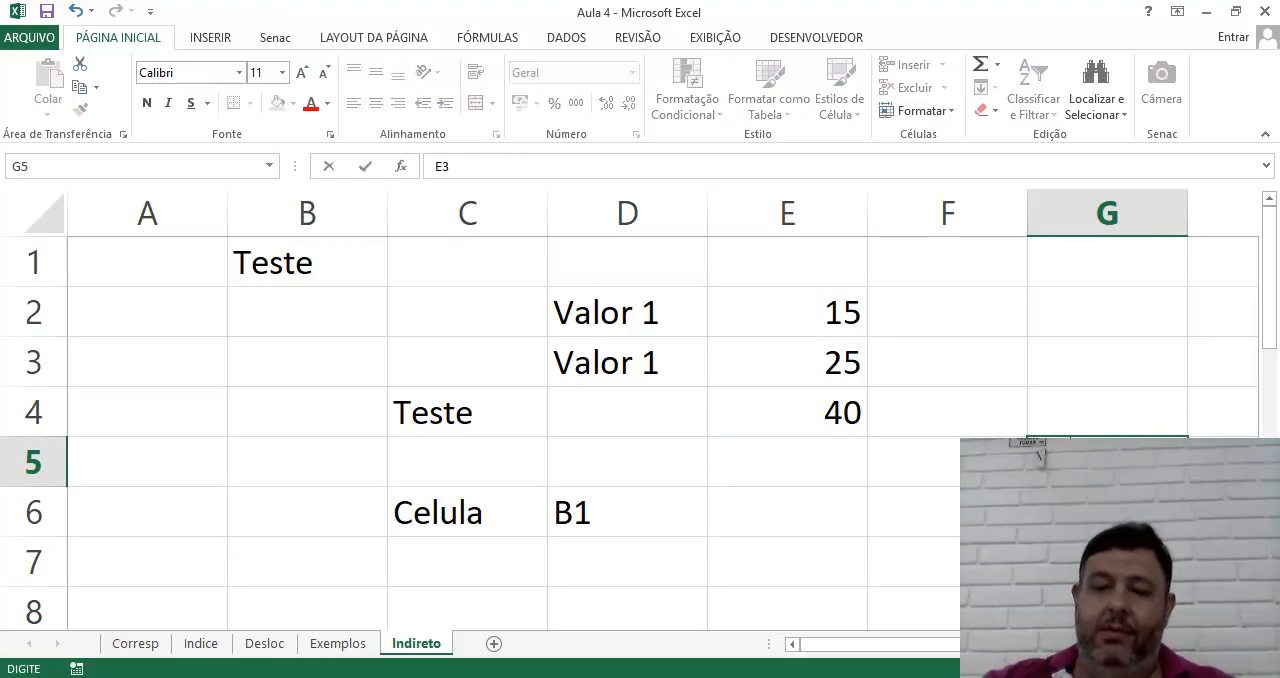
{"action": "key", "text": "Return"}
{"action": "key", "text": "Up"}
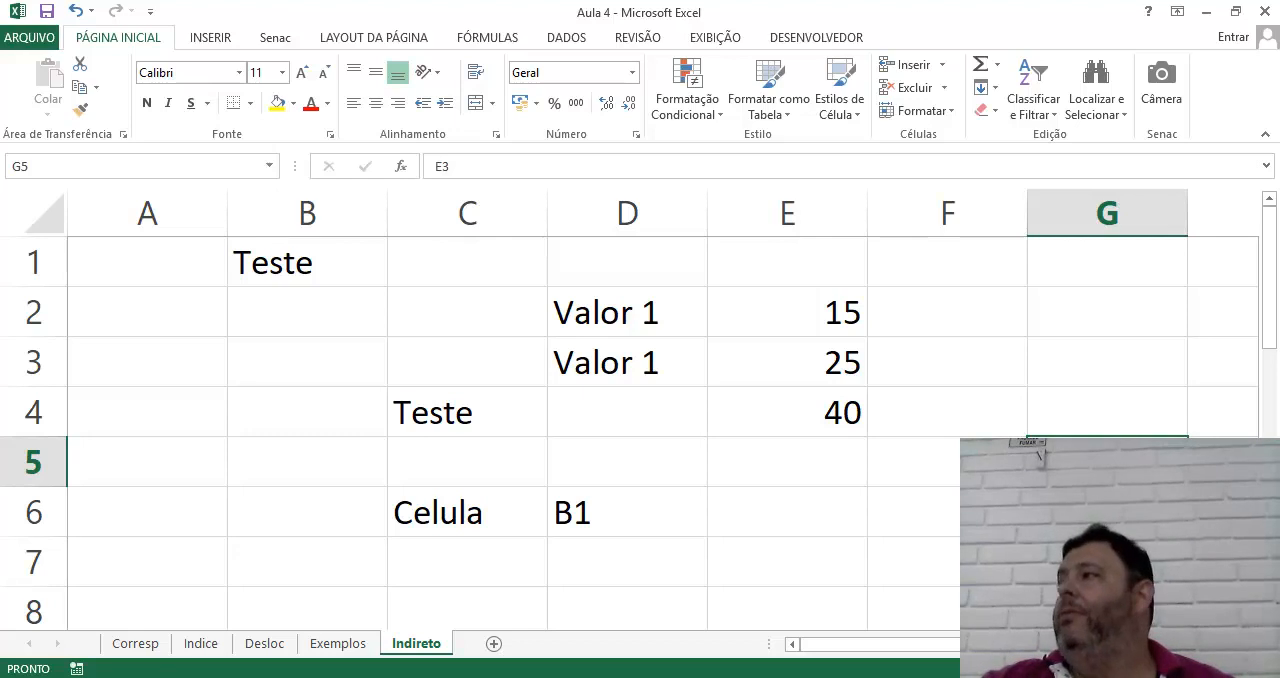
Replace the end of the sum range in E4 with an INDIRETO reference, making the formula =SOMA(E2:INDIRETO(G5))
{"action": "key", "text": "Left"}
{"action": "key", "text": "Left"}
{"action": "key", "text": "Up"}
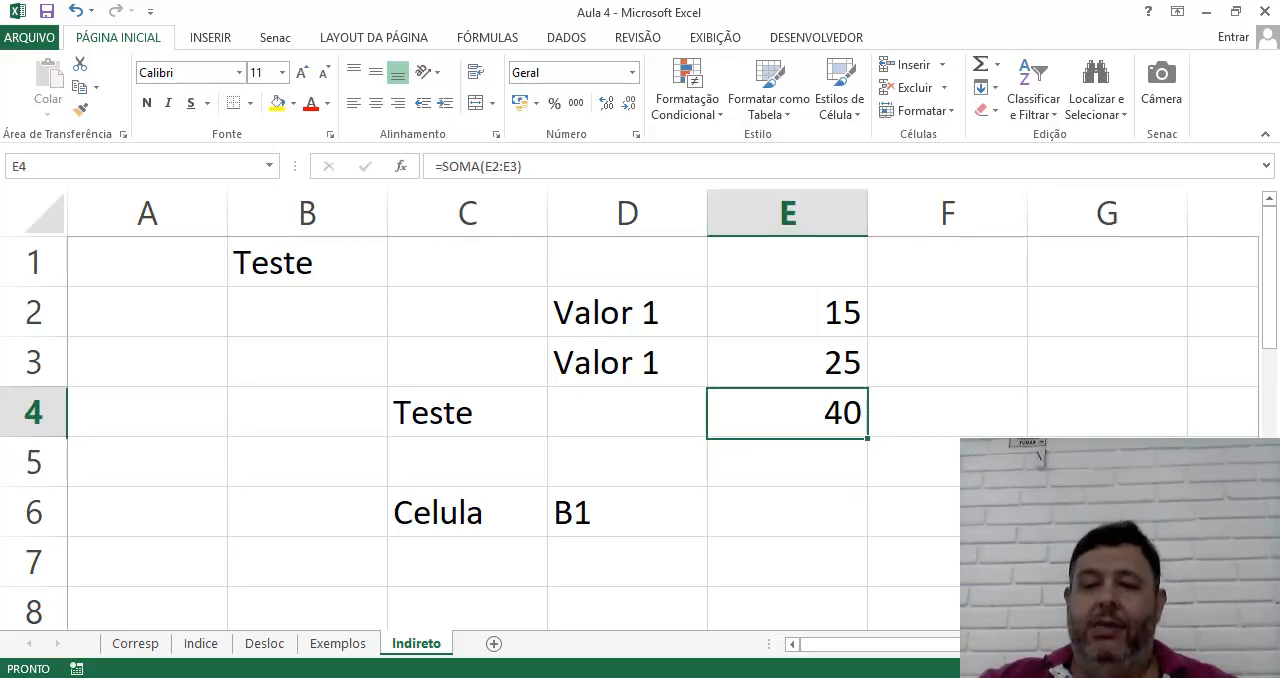
{"action": "left_click", "coordinate": [509, 167]}
{"action": "double_click", "coordinate": [509, 166]}
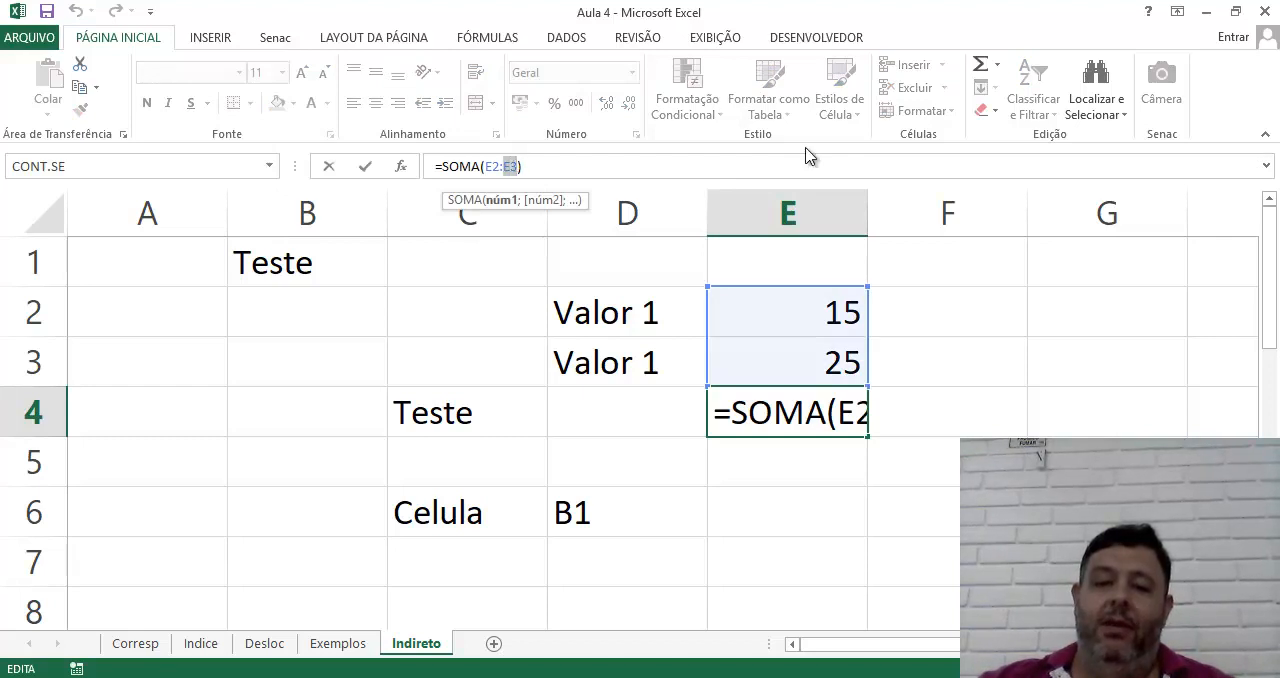
{"action": "key", "text": "BackSpace"}
{"action": "type", "text": "Indi"}
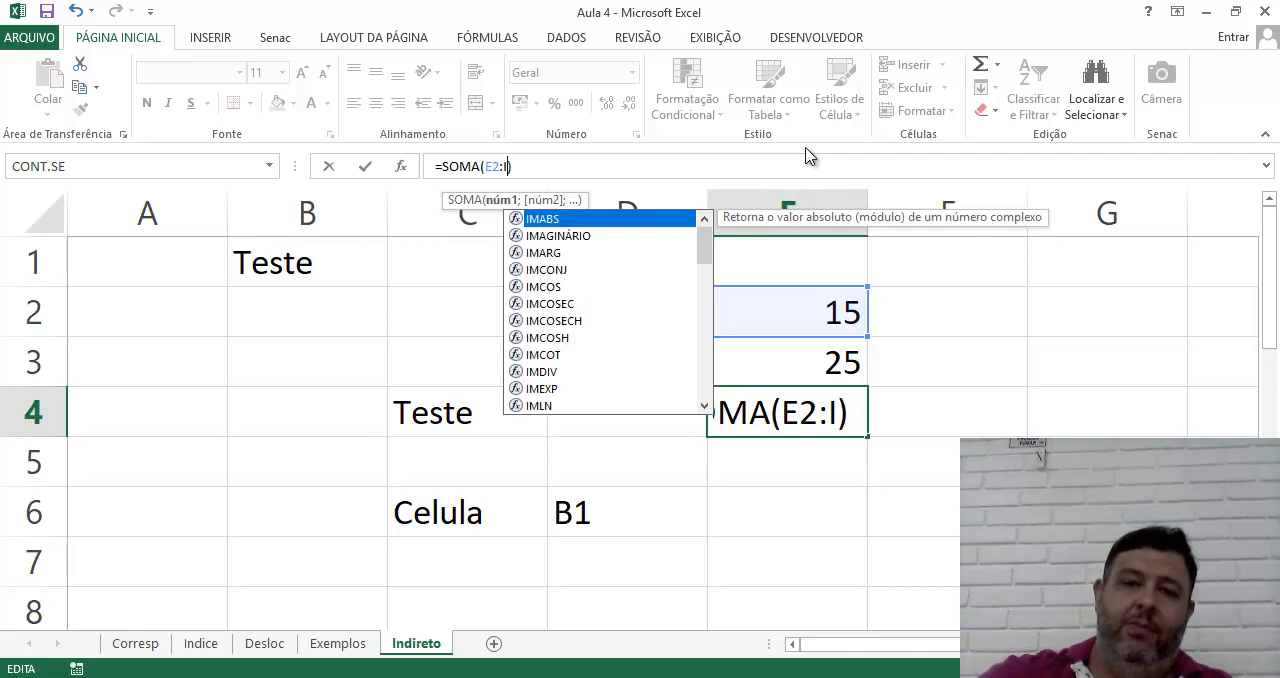
{"action": "type", "text": "reto("}
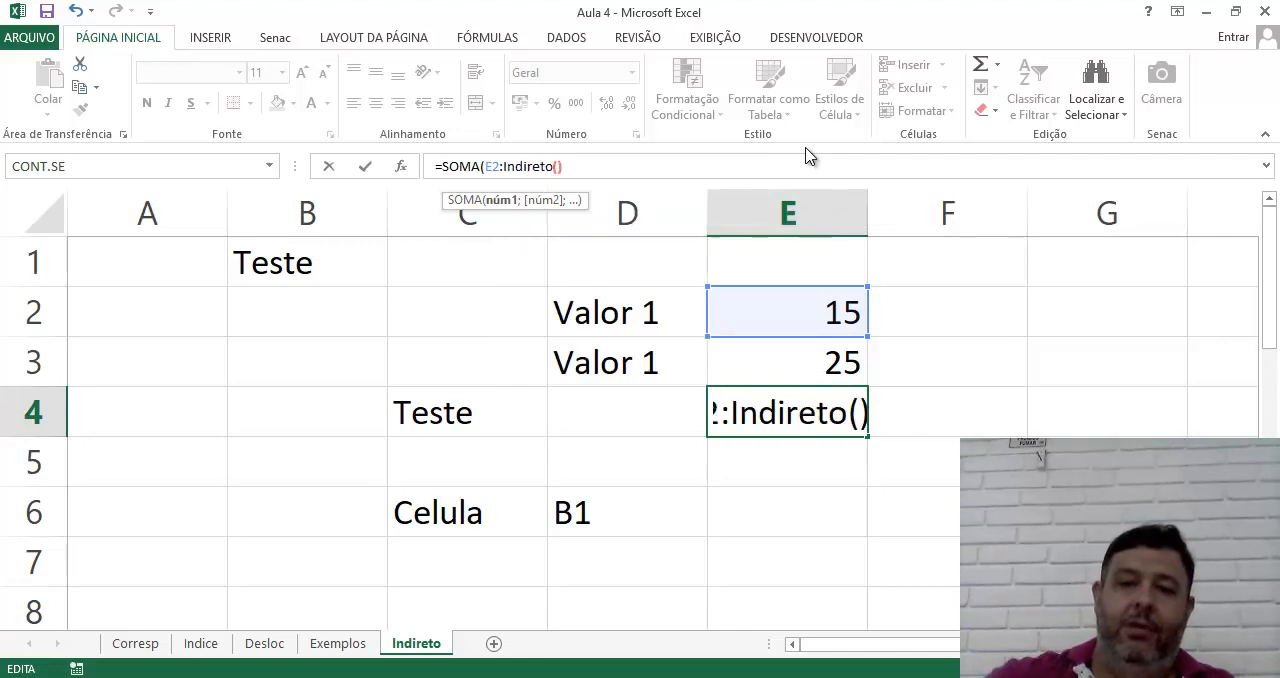
{"action": "left_click", "coordinate": [1100, 460]}
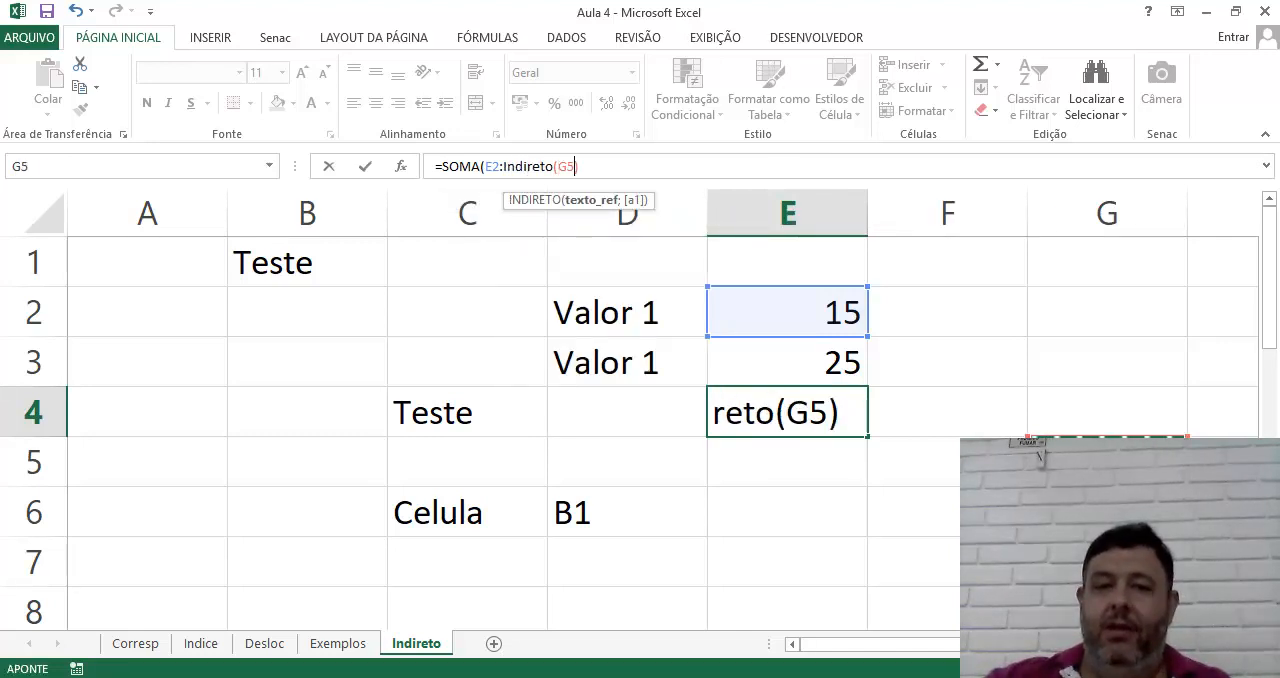
{"action": "left_click", "coordinate": [589, 166]}
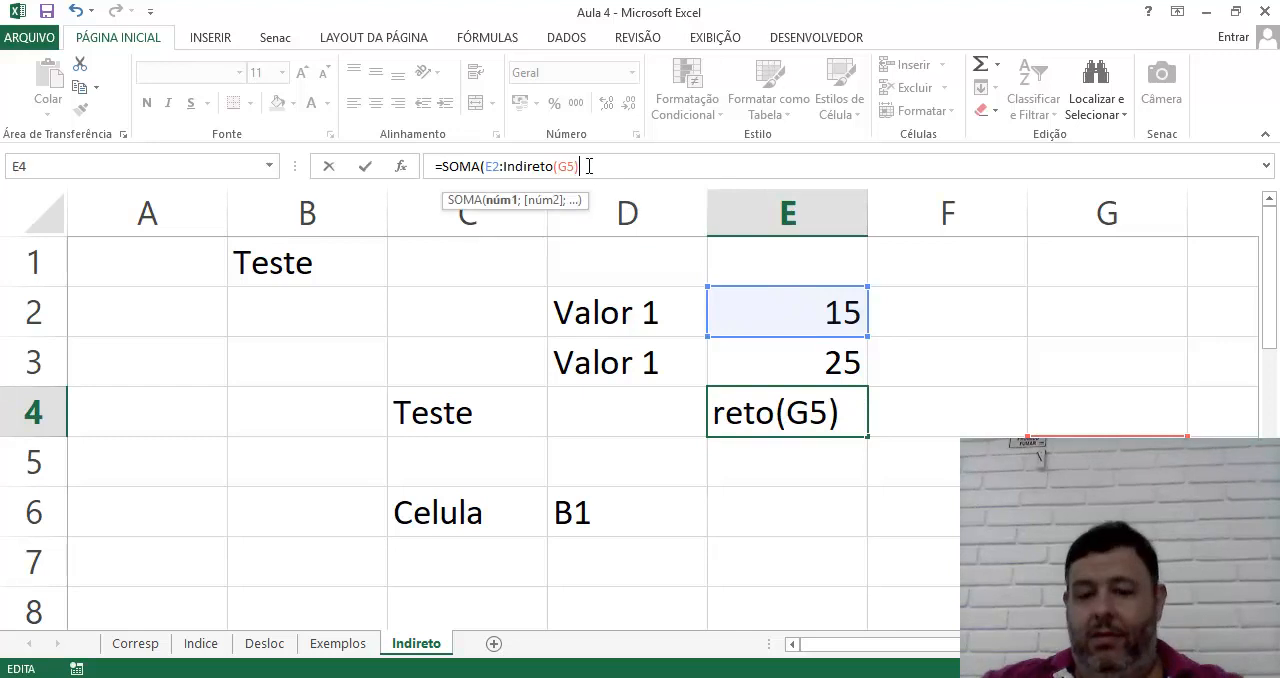
{"action": "type", "text": ")"}
{"action": "key", "text": "Return"}
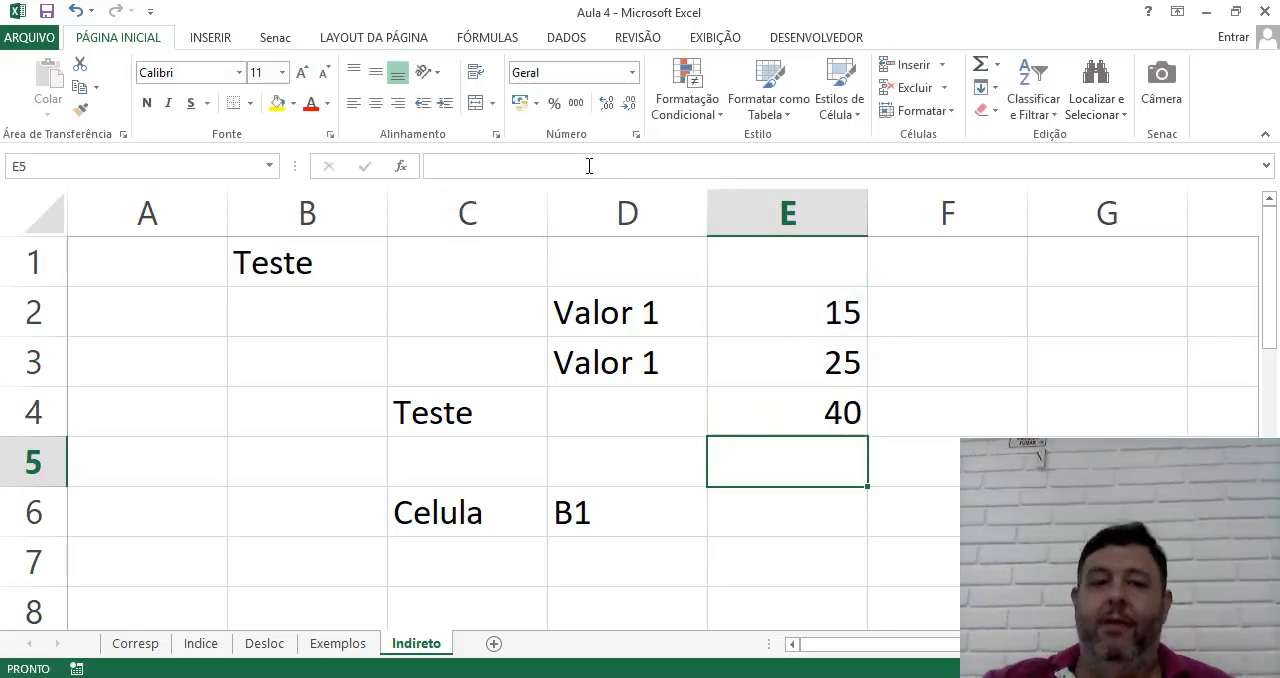
Move the sum formula from cell E4 down to cell E7
{"action": "left_click", "coordinate": [846, 414]}
{"action": "left_click_drag", "start_coordinate": [847, 444], "coordinate": [850, 560]}
{"action": "left_click", "coordinate": [946, 555]}
Enter the value 50 in the empty cell E4
{"action": "left_click", "coordinate": [788, 417]}
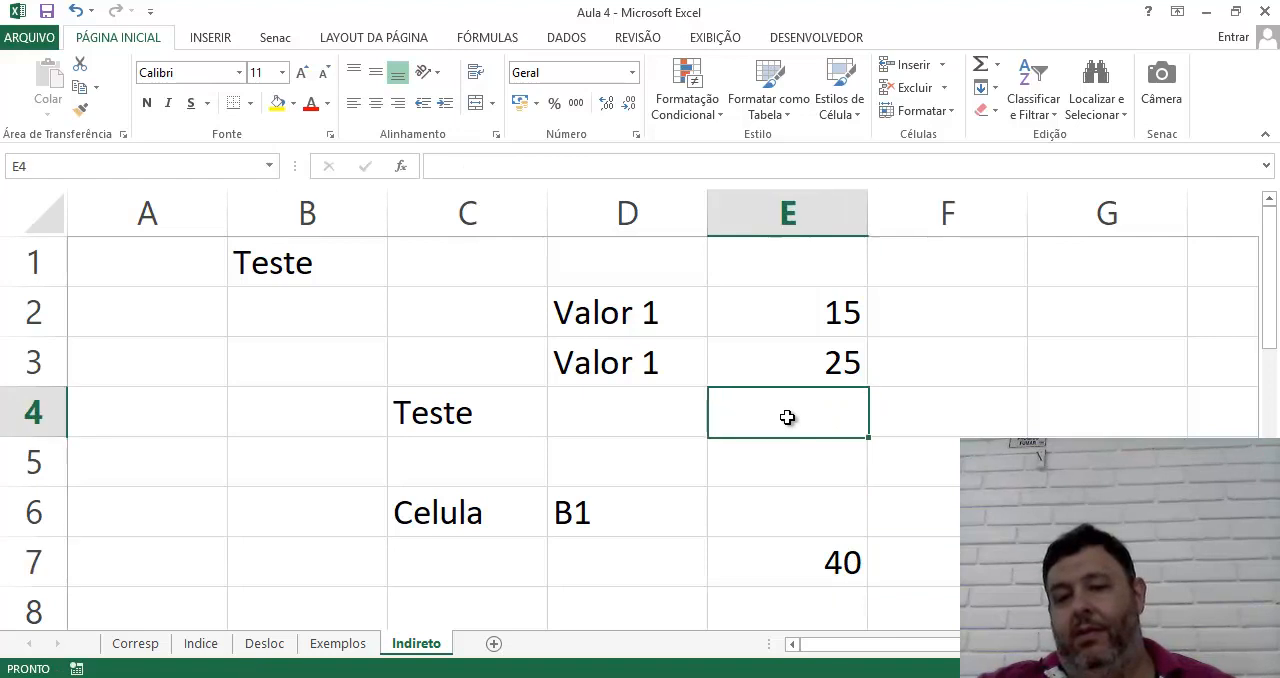
{"action": "type", "text": "50"}
{"action": "key", "text": "Return"}
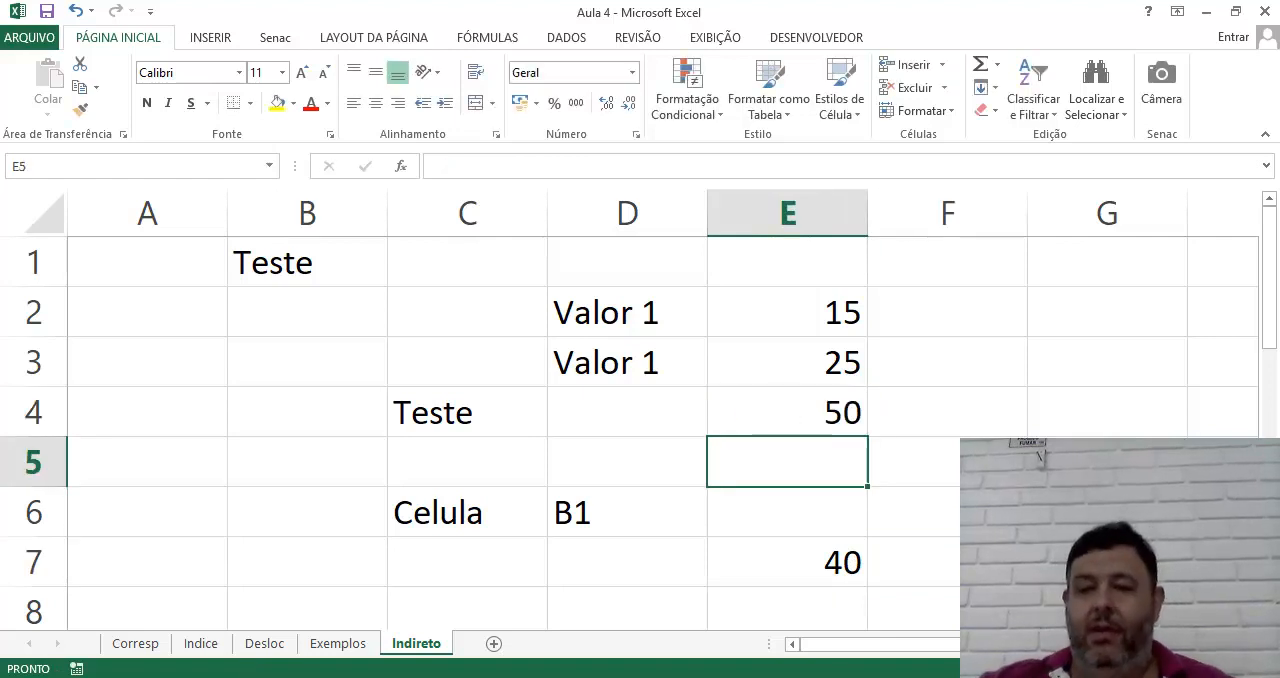
Enter the reference text e4 in cell G5 so the sum range ends at E4
{"action": "left_click", "coordinate": [1100, 462]}
{"action": "type", "text": "e4"}
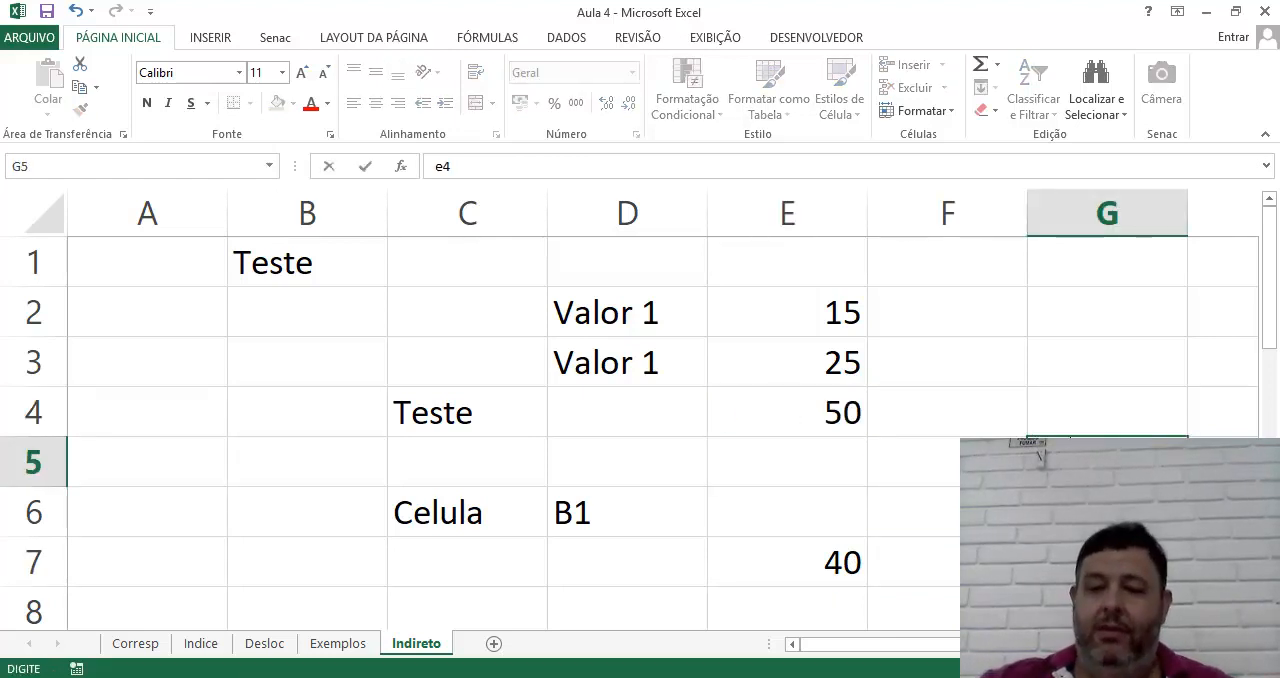
{"action": "key", "text": "Return"}
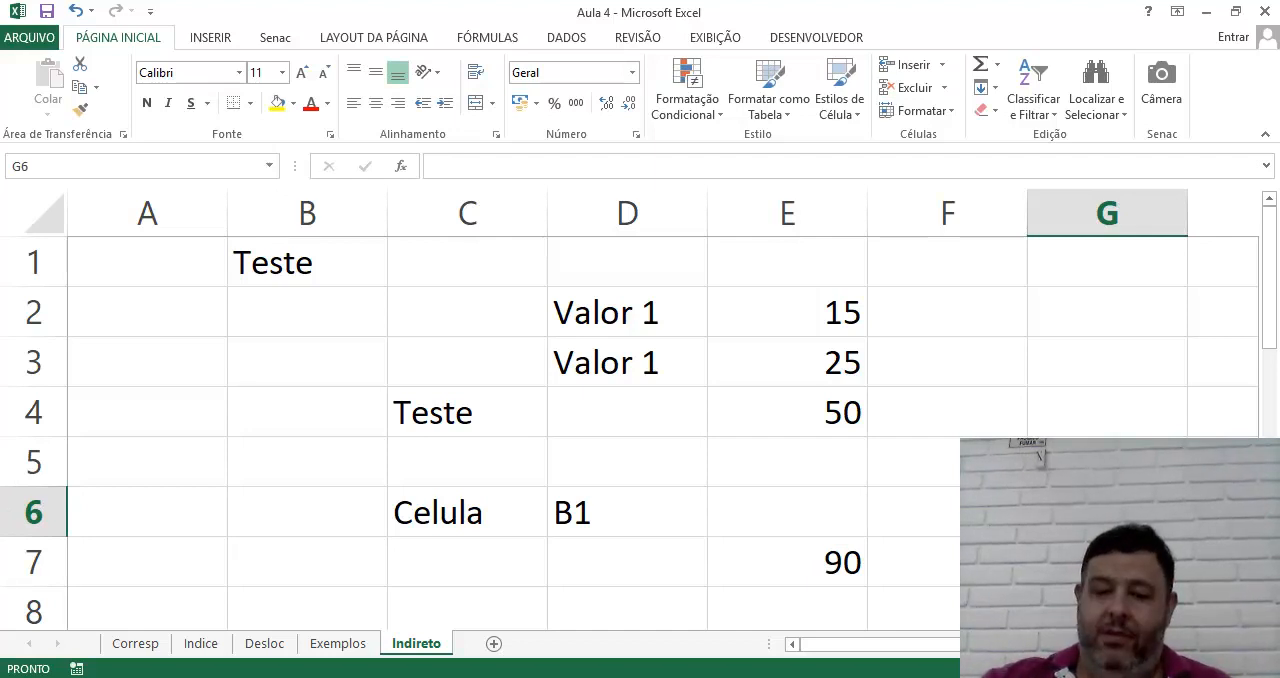
Change the reference text in cell G5 to e3 so the sum range ends at E3
{"action": "type", "text": "e3"}
{"action": "key", "text": "BackSpace"}
{"action": "key", "text": "BackSpace"}
{"action": "key", "text": "Up"}
{"action": "type", "text": "e3"}
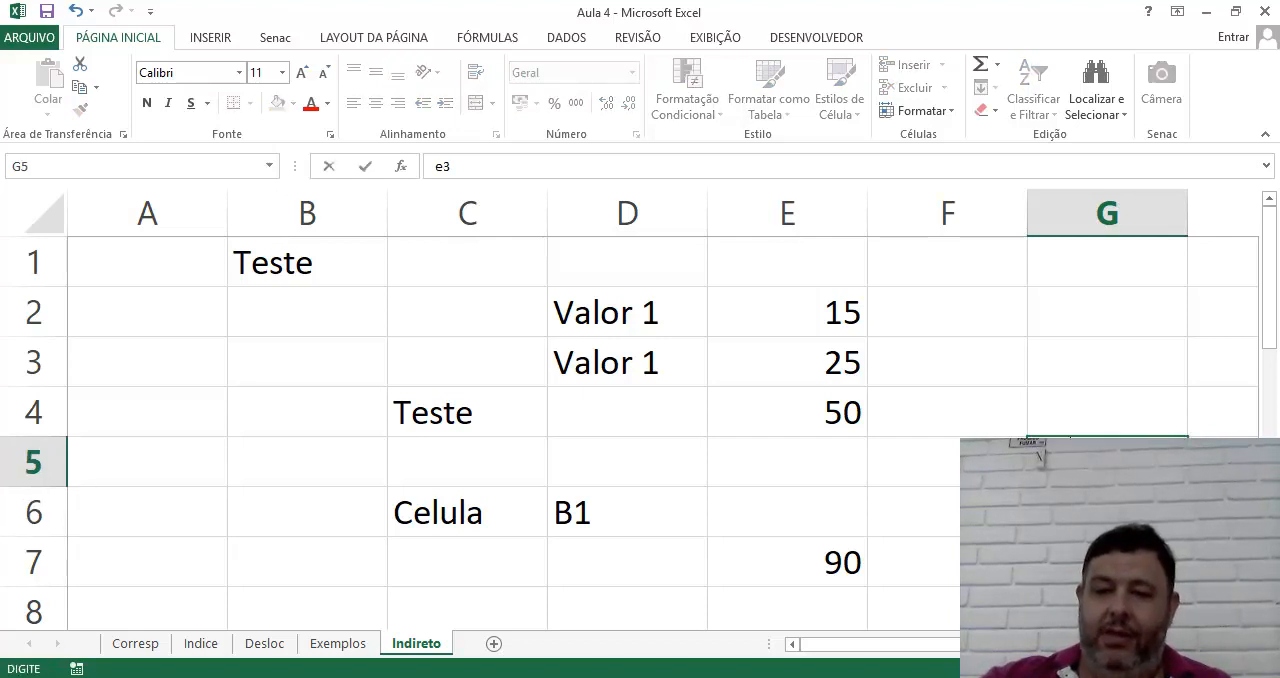
{"action": "key", "text": "Return"}
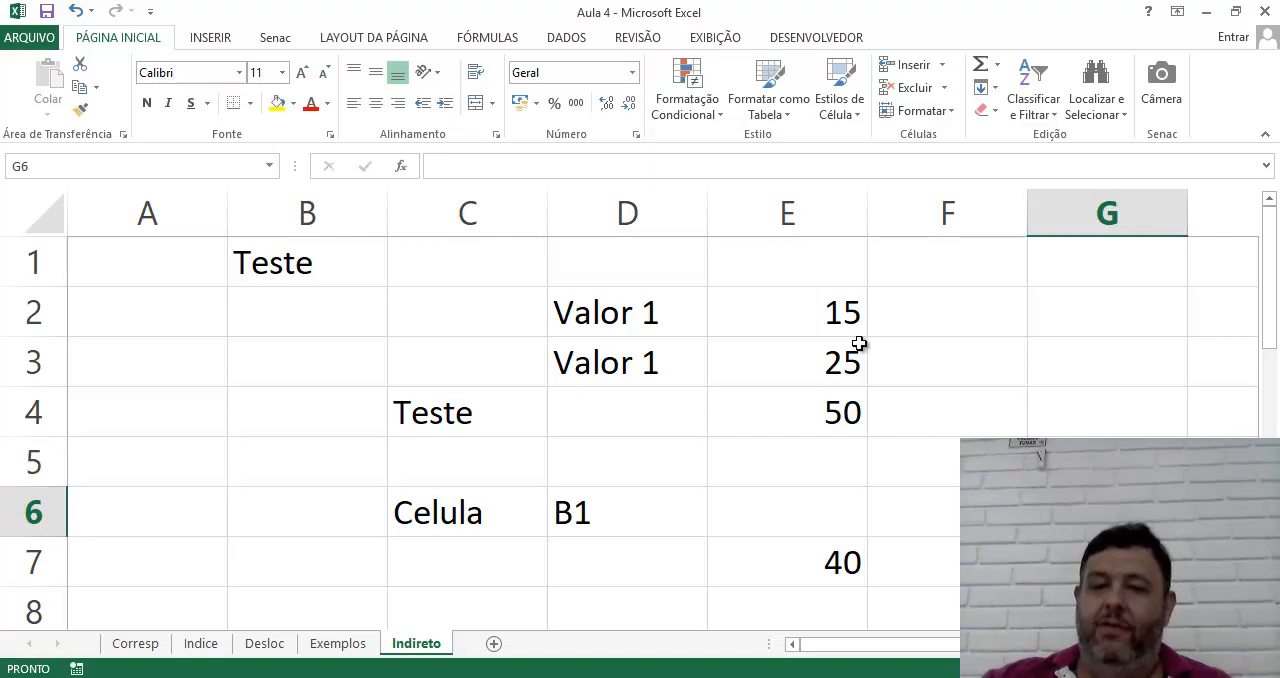
Inspect the SOMA formula in cell E7 and the range E2:E3 that it adds up
{"action": "double_click", "coordinate": [838, 560]}
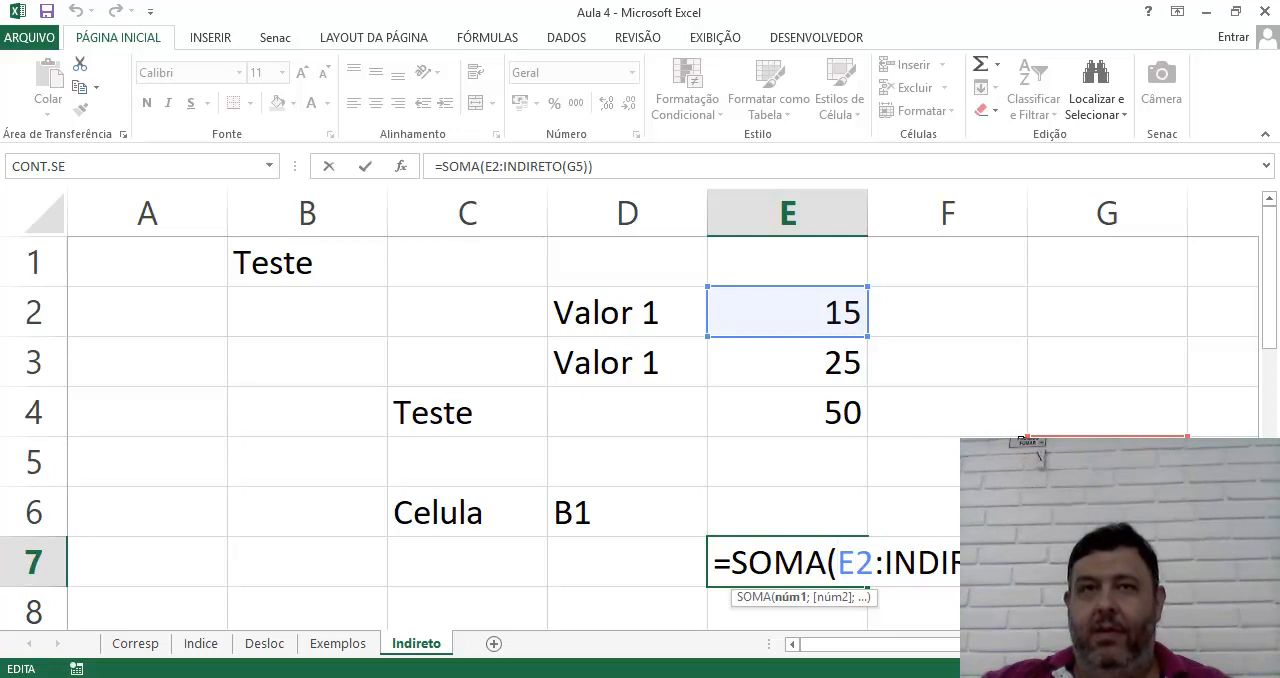
{"action": "key", "text": "Escape"}
{"action": "left_click_drag", "start_coordinate": [826, 327], "coordinate": [818, 362]}
Set the reference text in cell G5 to e4 to extend the sum to the third value
{"action": "left_click", "coordinate": [1107, 460]}
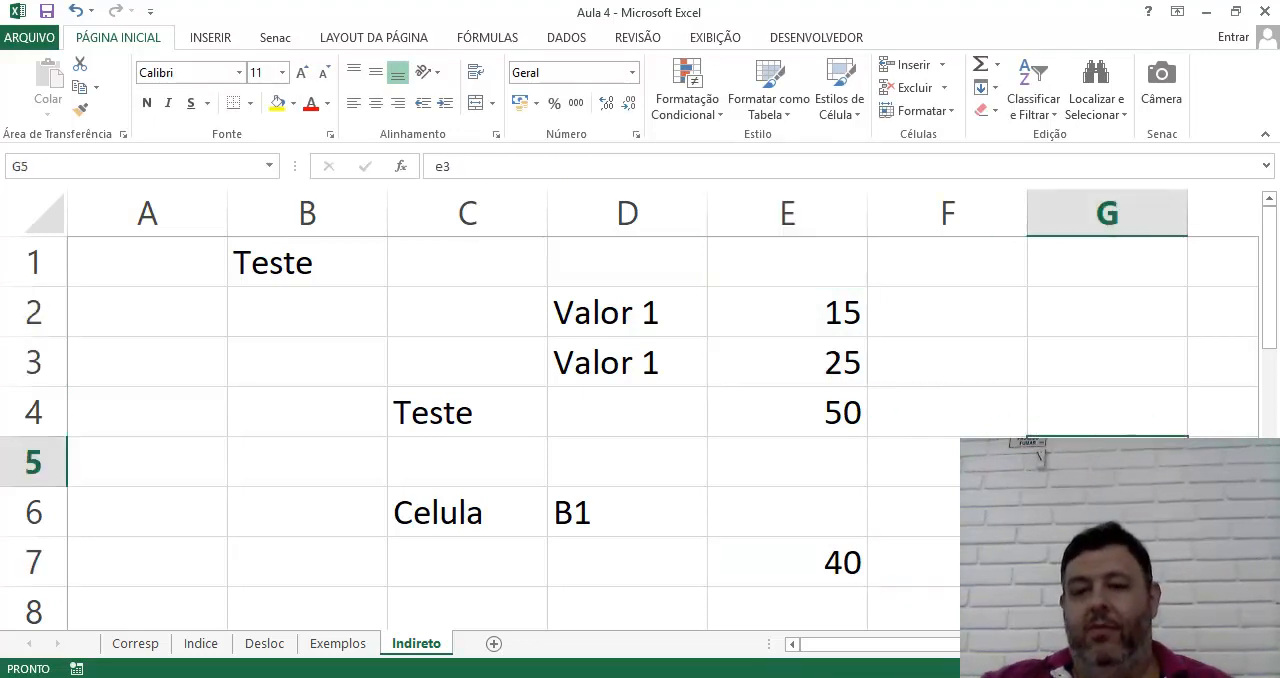
{"action": "type", "text": "e4"}
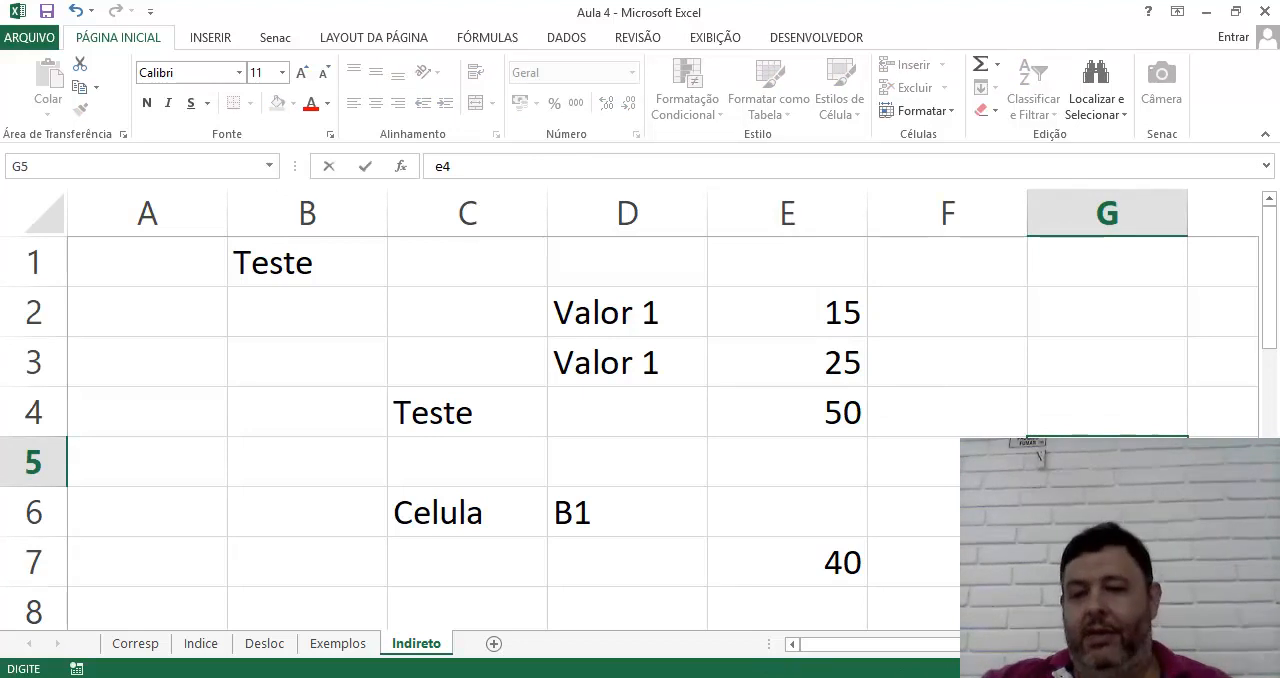
{"action": "key", "text": "Return"}
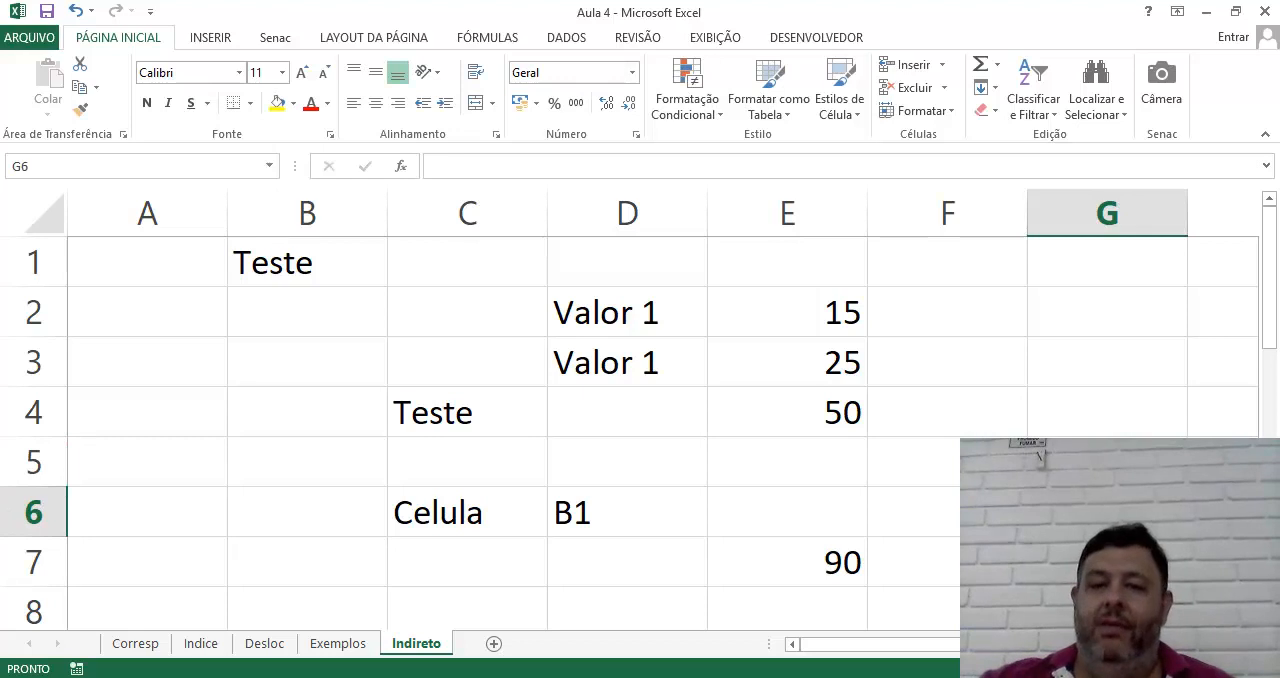
Review the value in E4 and the full SOMA and INDIRETO formula in cell E7
{"action": "left_click", "coordinate": [804, 405]}
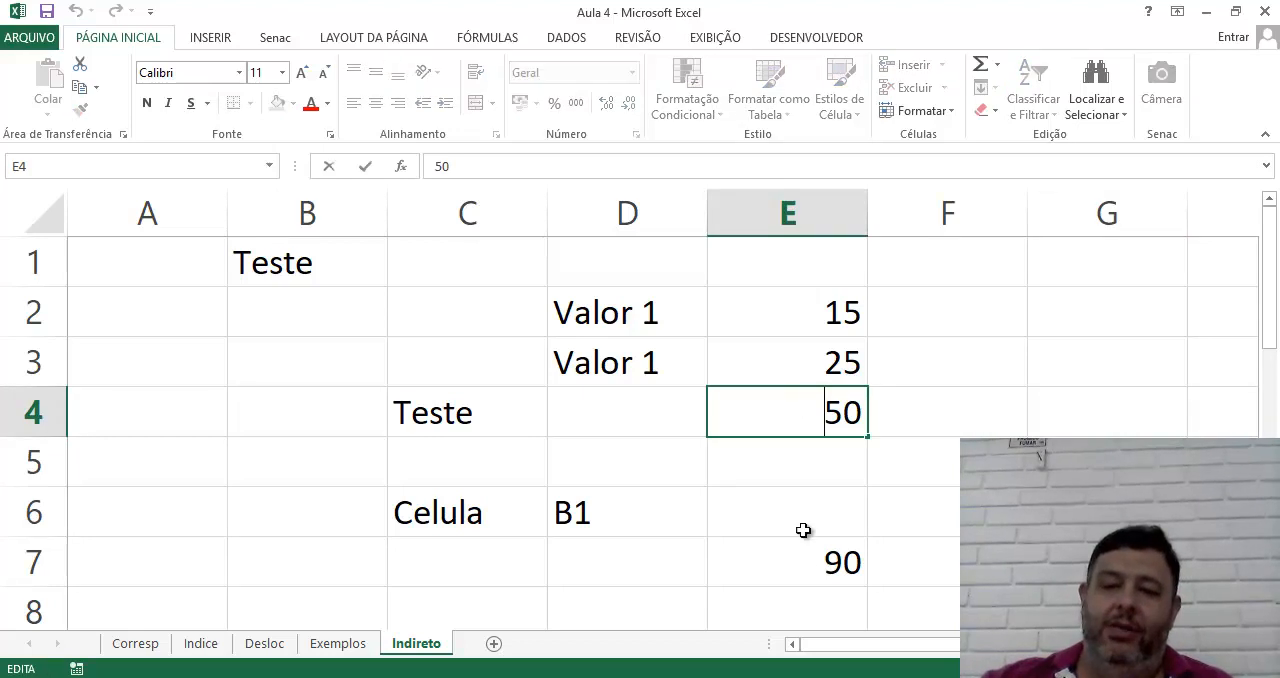
{"action": "double_click", "coordinate": [805, 580]}
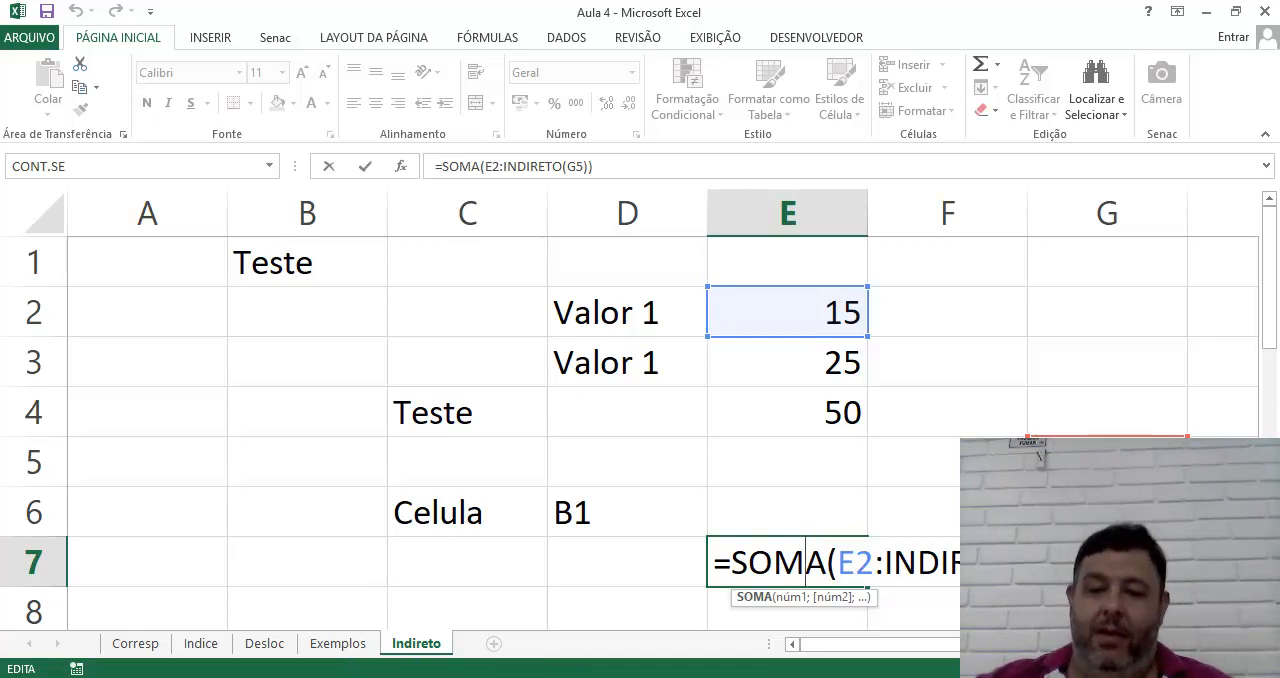
{"action": "scroll", "coordinate": [630, 430], "scroll_direction": "down", "scroll_amount": 3}
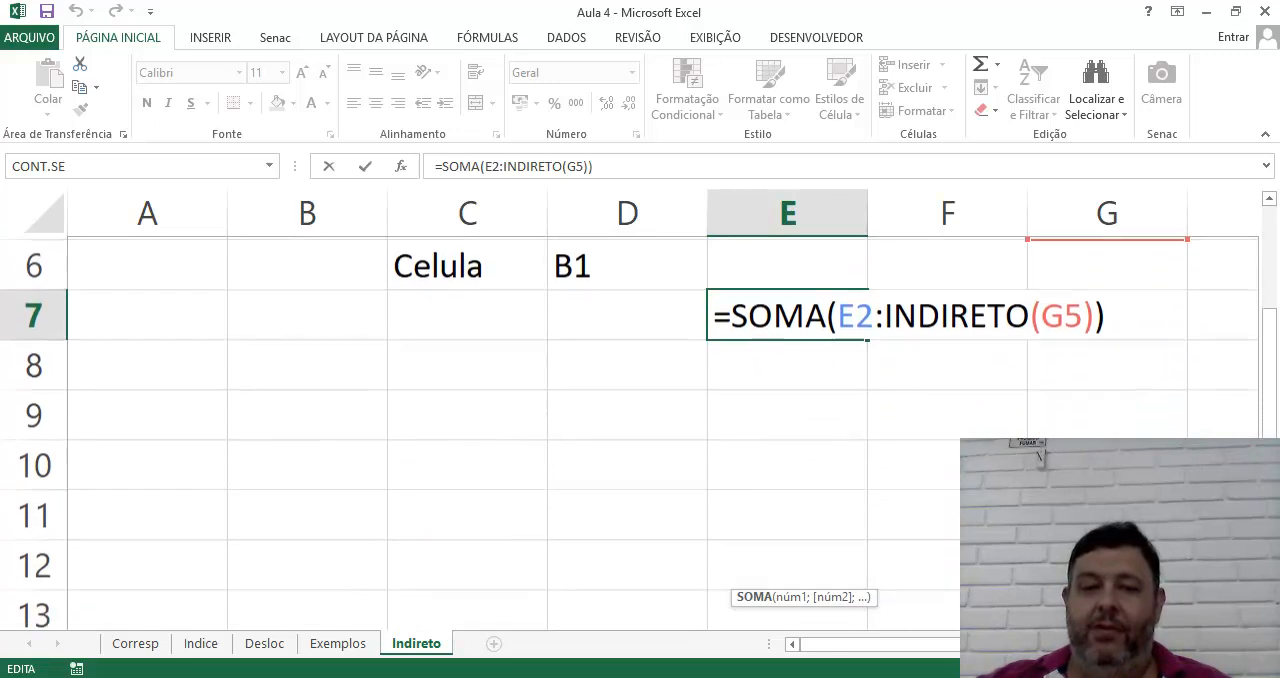
Enter the column heading Vendas in cell B9, below the earlier examples
{"action": "left_click", "coordinate": [200, 392]}
{"action": "left_click", "coordinate": [200, 325]}
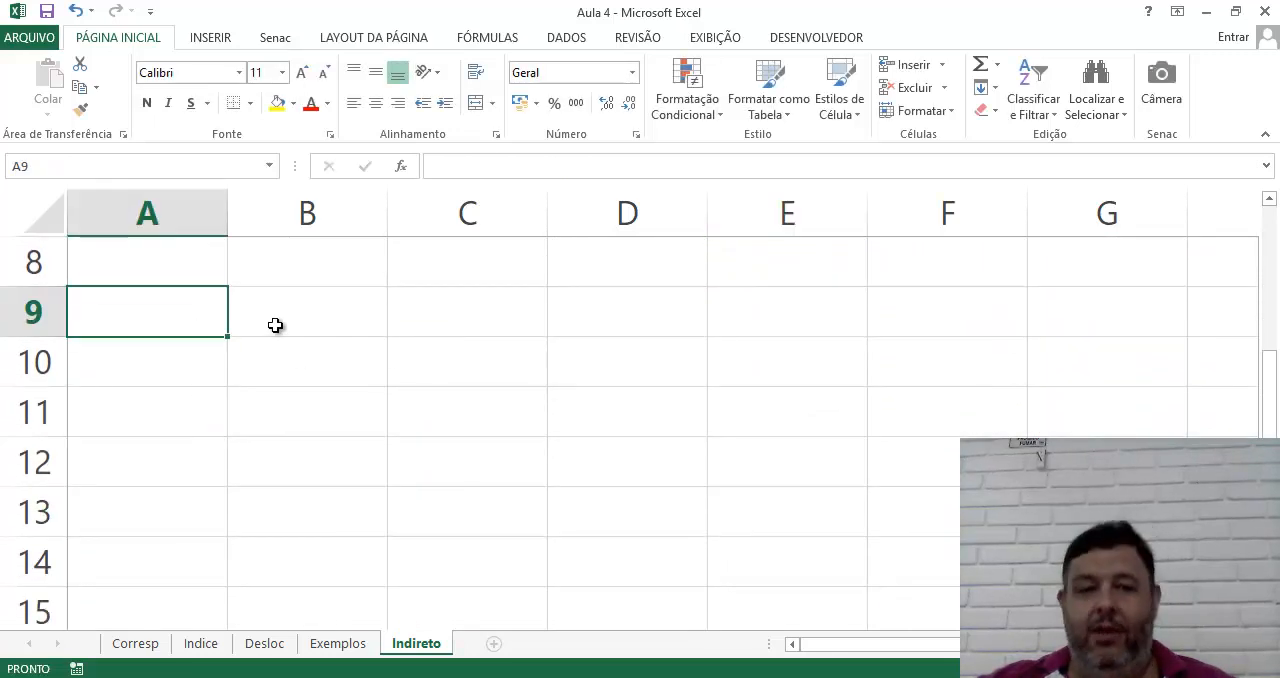
{"action": "left_click", "coordinate": [275, 325]}
{"action": "type", "text": "Vendas"}
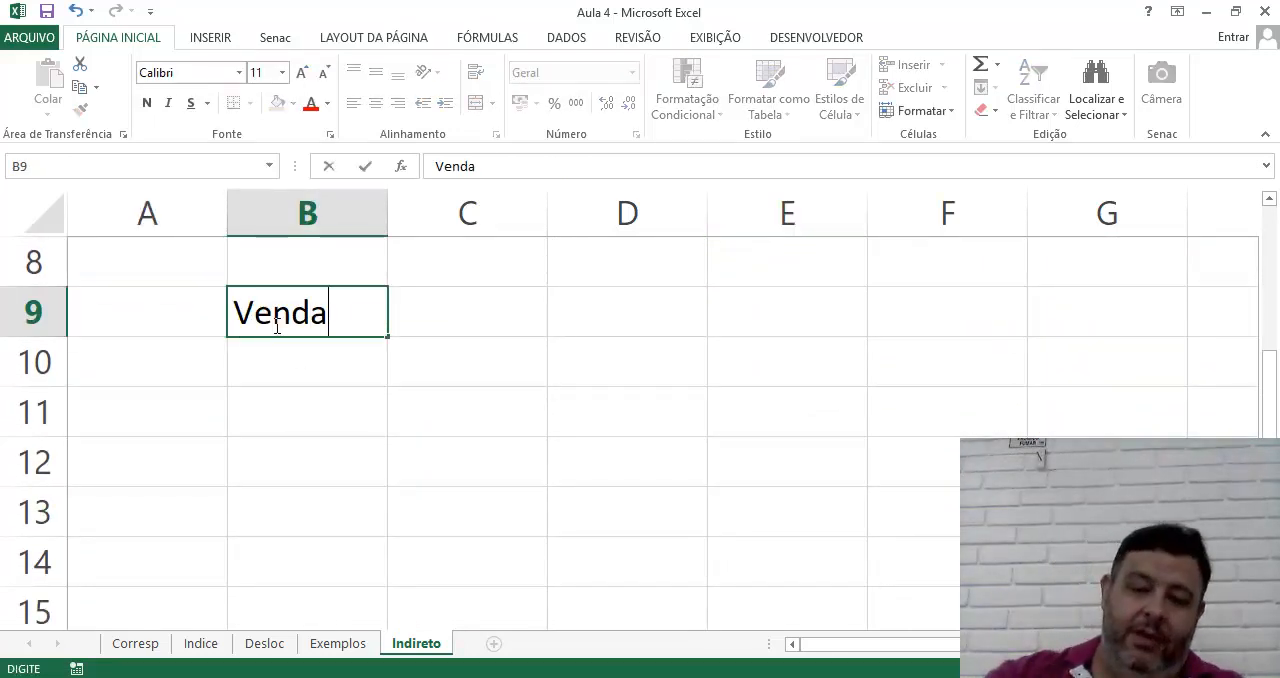
{"action": "key", "text": "Return"}
{"action": "key", "text": "Left"}
{"action": "key", "text": "Right"}
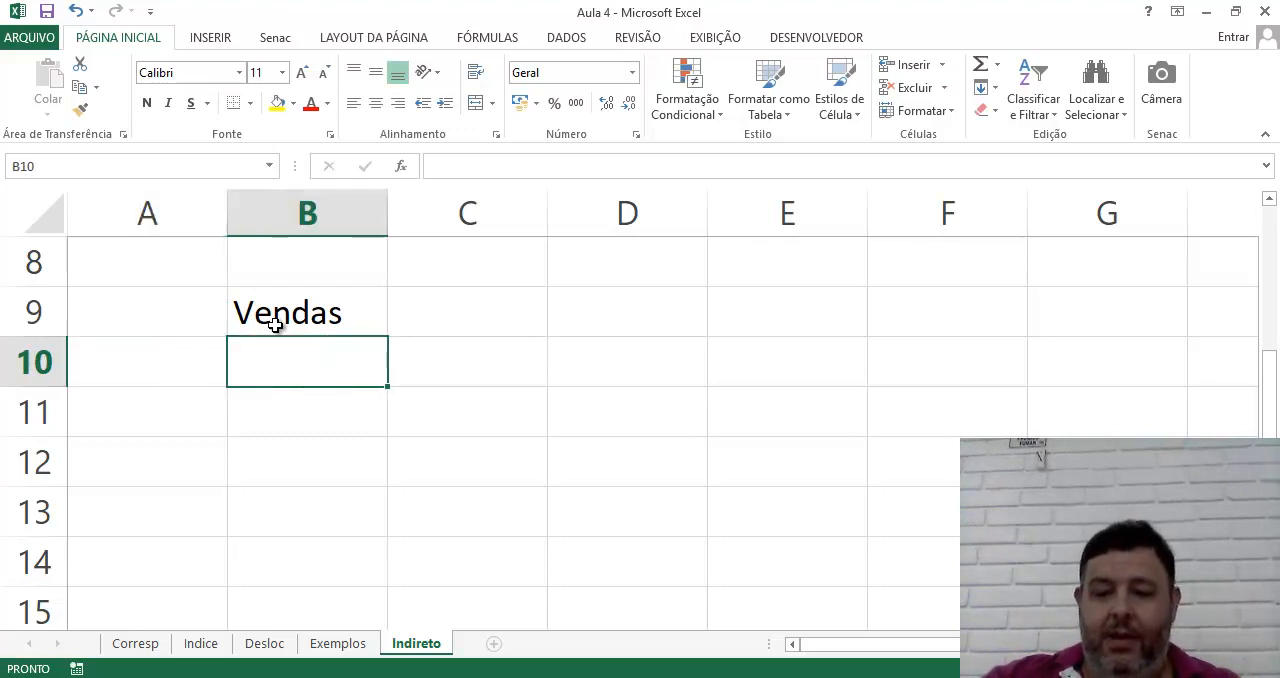
Enter the sales values 500, 700, 800, 456, 321, 885 and 456 in cells B10 to B16
{"action": "type", "text": "500"}
{"action": "key", "text": "Return"}
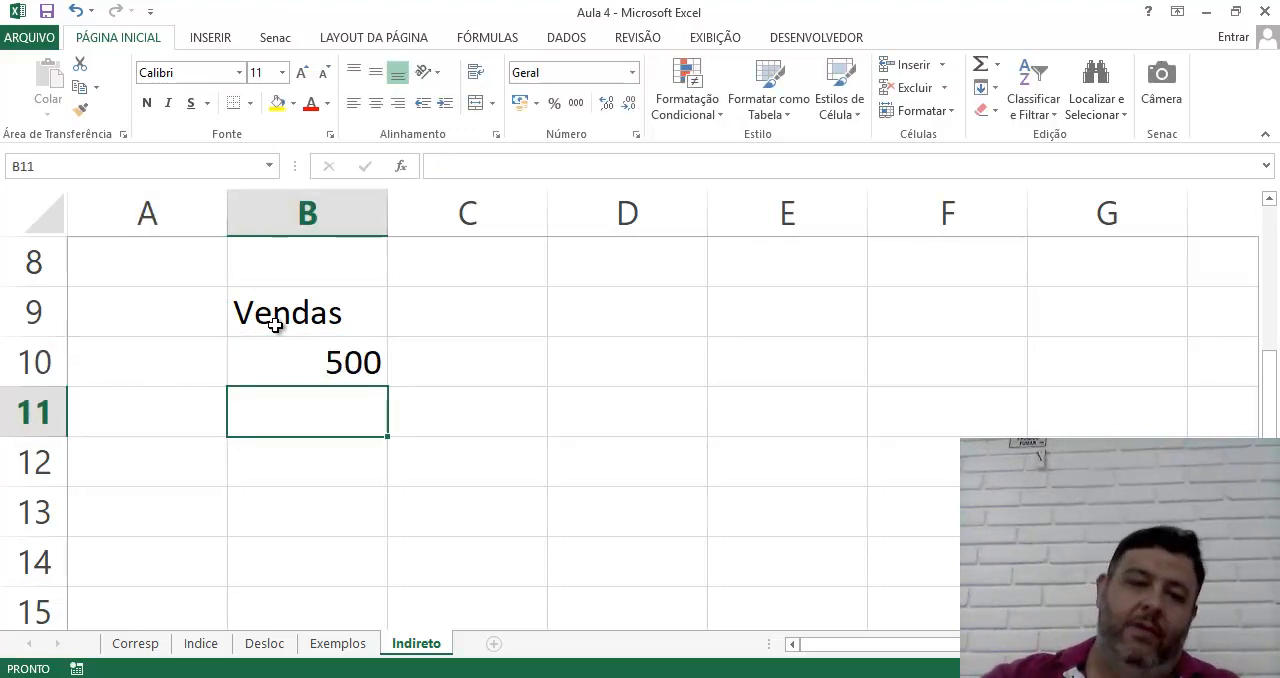
{"action": "type", "text": "700"}
{"action": "key", "text": "Return"}
{"action": "type", "text": "800"}
{"action": "key", "text": "Return"}
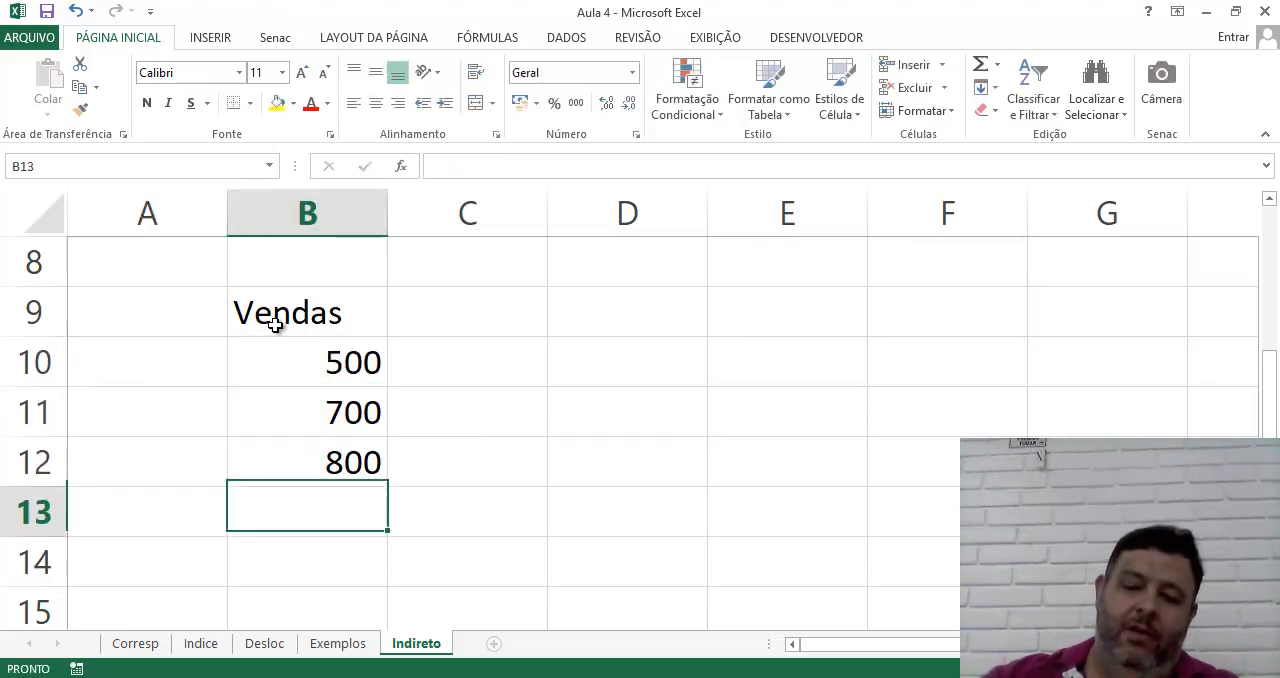
{"action": "type", "text": "456"}
{"action": "key", "text": "Return"}
{"action": "type", "text": "321"}
{"action": "key", "text": "Return"}
{"action": "type", "text": "885"}
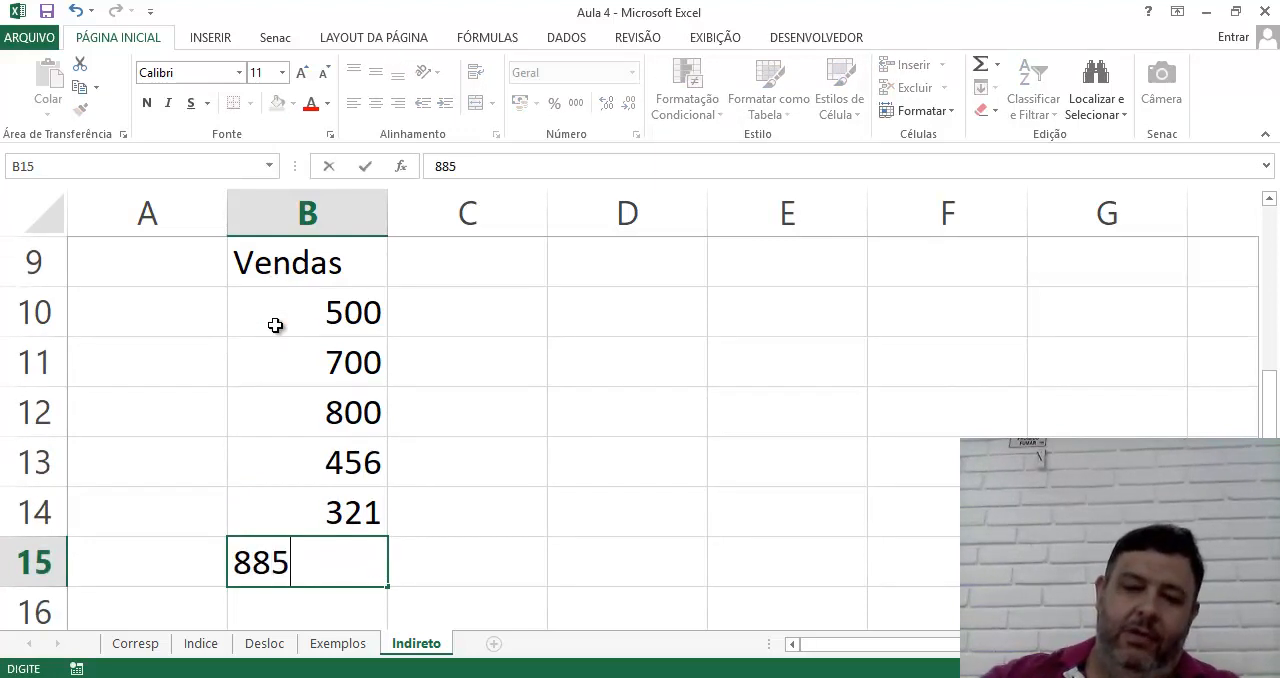
{"action": "key", "text": "Return"}
{"action": "type", "text": "6"}
{"action": "key", "text": "Return"}
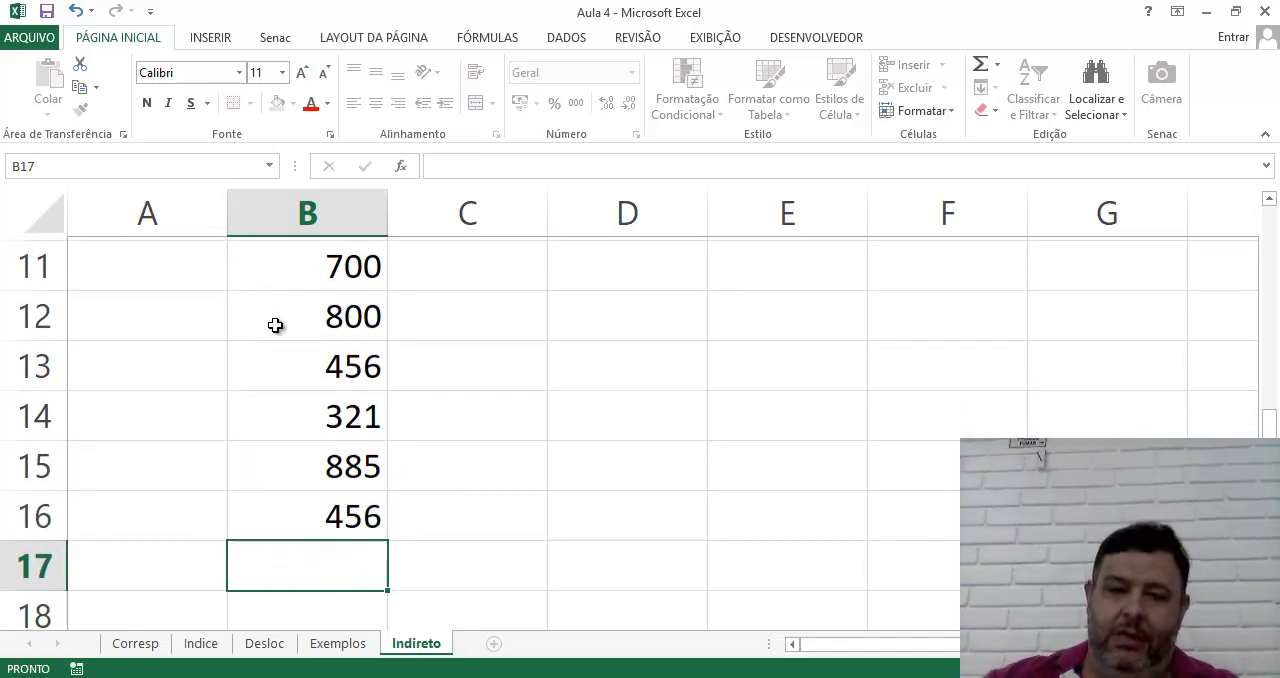
Enter the month labels Jan in A10 and Fev in A11 beside the sales values
{"action": "scroll", "coordinate": [580, 403], "scroll_direction": "up", "scroll_amount": 2}
{"action": "scroll", "coordinate": [581, 404], "scroll_direction": "down", "scroll_amount": 2}
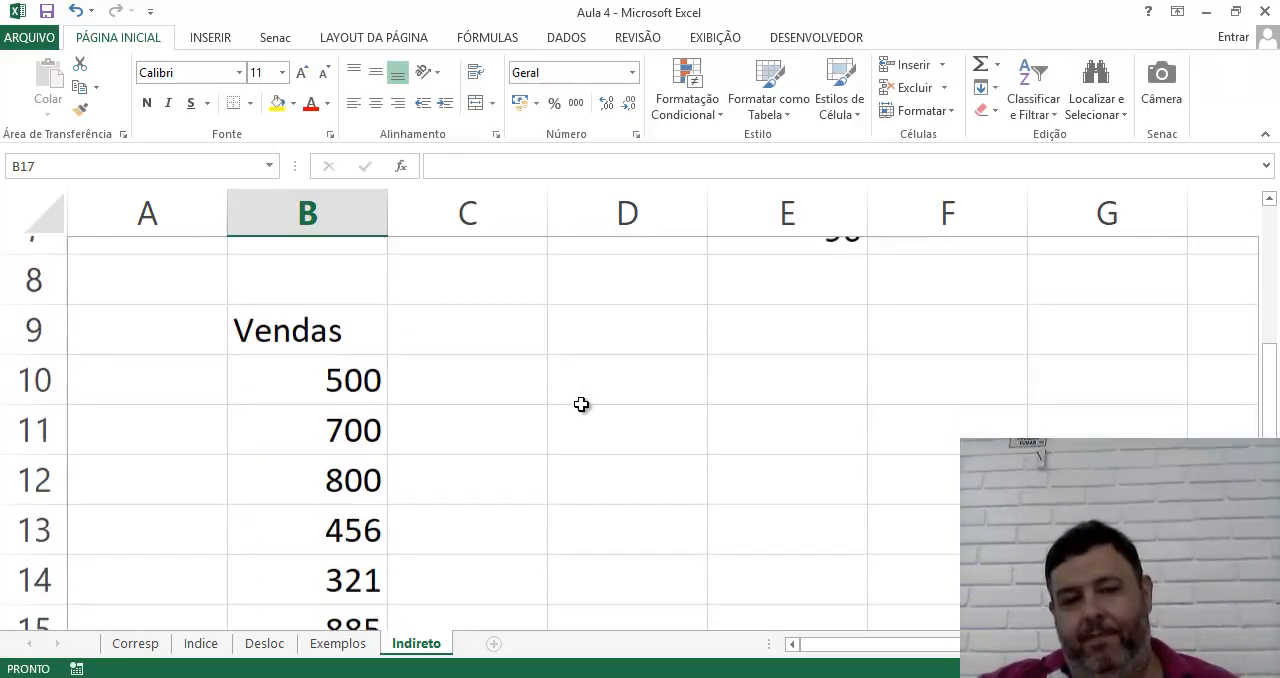
{"action": "scroll", "coordinate": [581, 404], "scroll_direction": "up", "scroll_amount": 1}
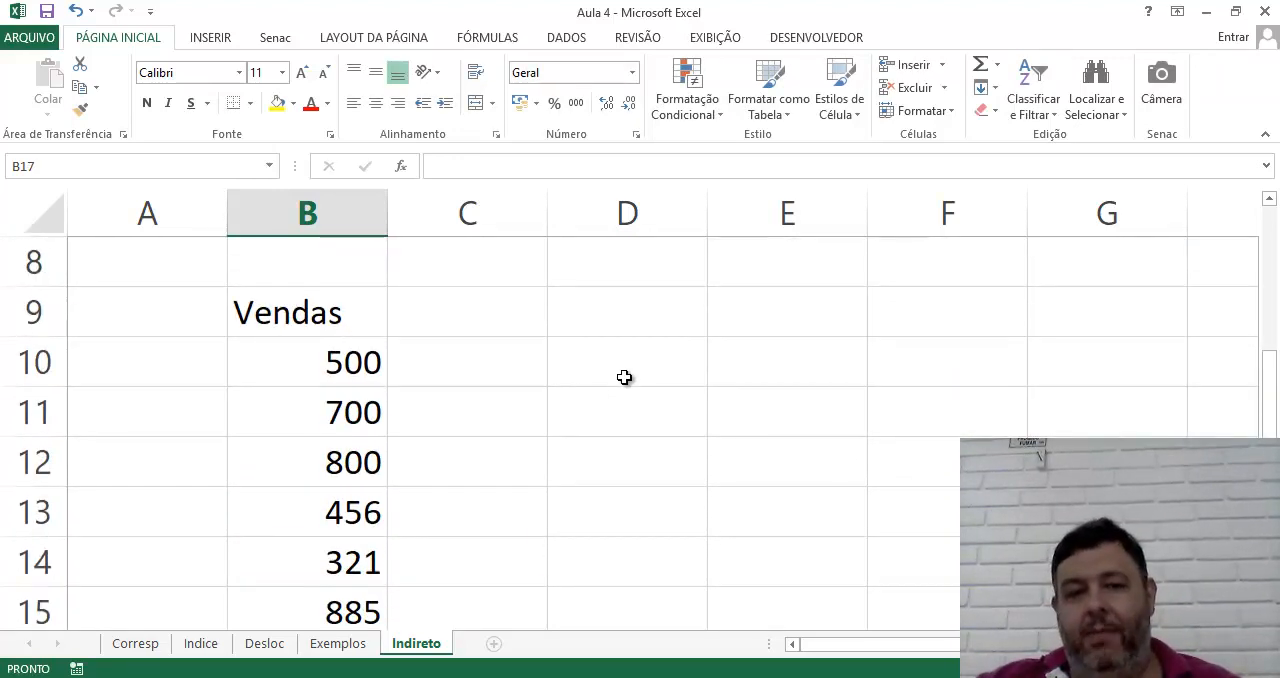
{"action": "left_click", "coordinate": [622, 377]}
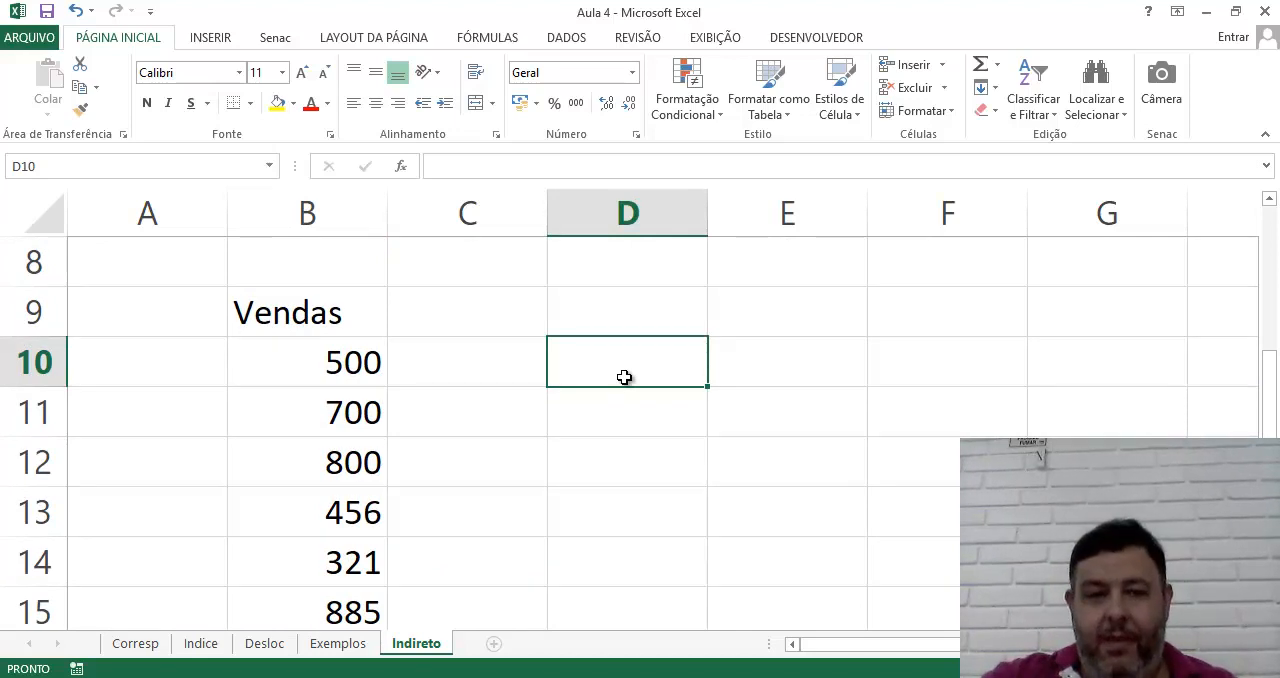
{"action": "left_click", "coordinate": [185, 357]}
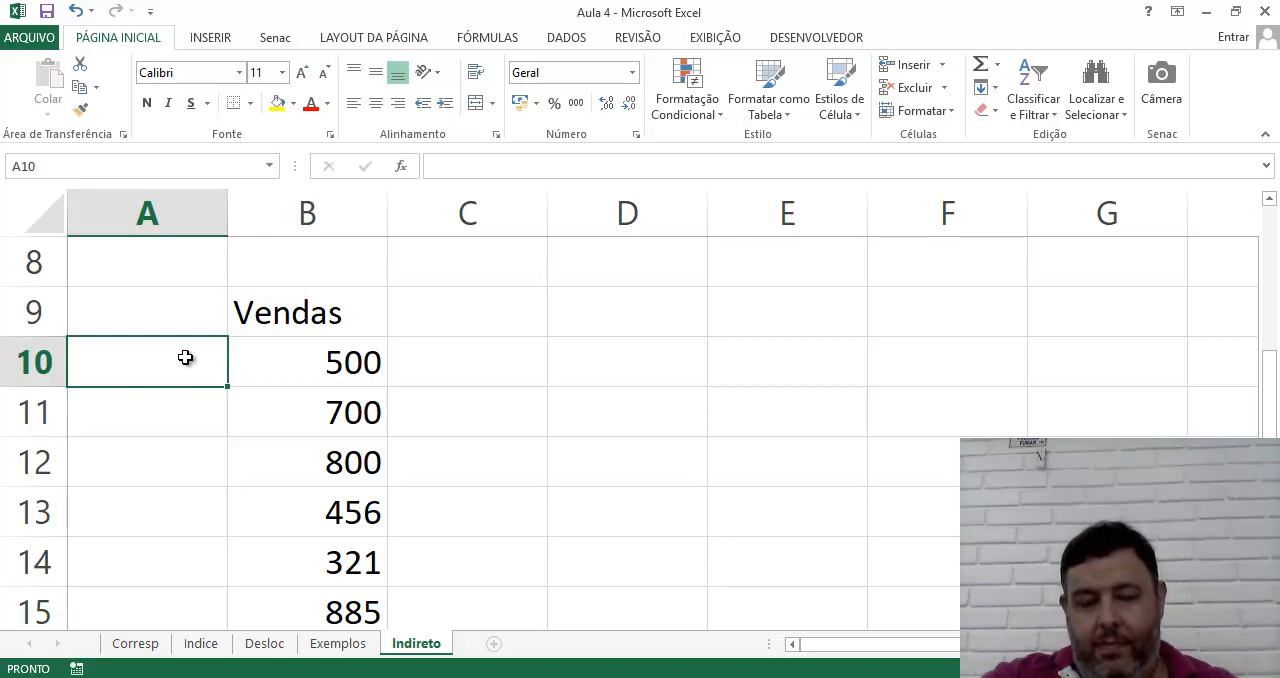
{"action": "type", "text": "Jan"}
{"action": "key", "text": "Return"}
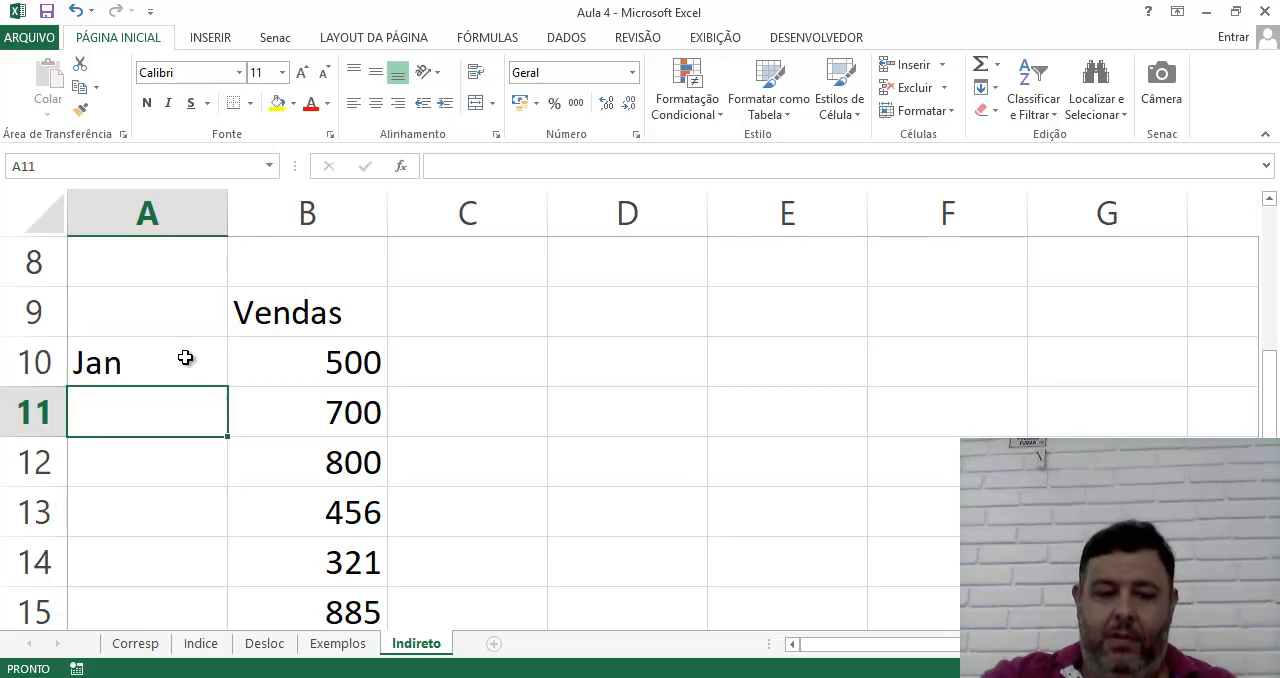
{"action": "type", "text": "Fev"}
{"action": "key", "text": "Return"}
Fill the month series from Jan and Fev down to Jul in cell A16
{"action": "left_click_drag", "start_coordinate": [157, 352], "coordinate": [157, 403]}
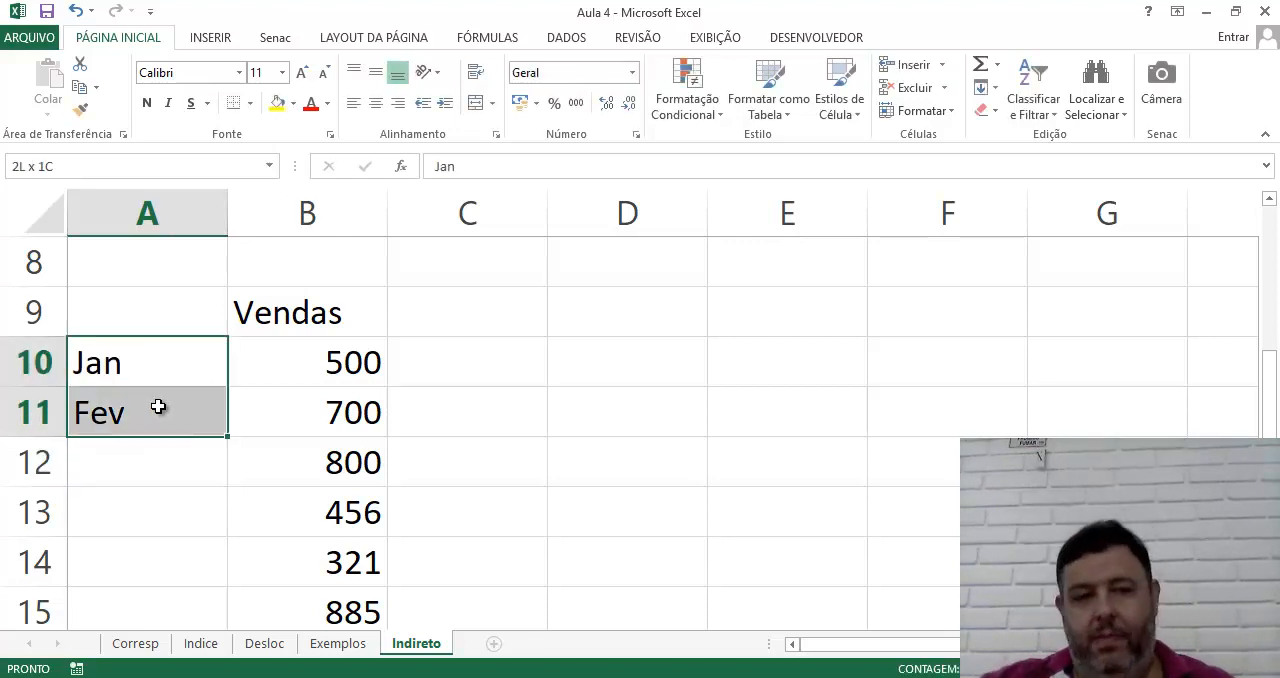
{"action": "left_click_drag", "start_coordinate": [230, 438], "coordinate": [240, 531]}
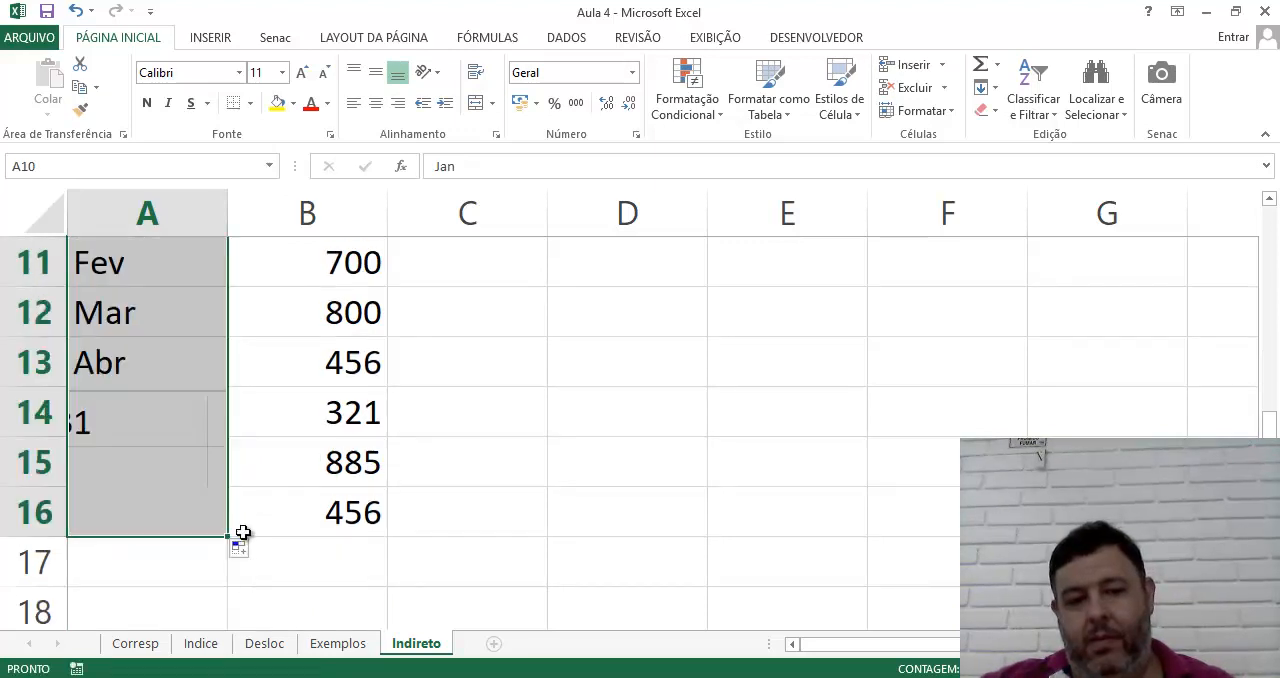
{"action": "left_click", "coordinate": [565, 506]}
{"action": "scroll", "coordinate": [607, 509], "scroll_direction": "up", "scroll_amount": 2}
{"action": "scroll", "coordinate": [607, 509], "scroll_direction": "down", "scroll_amount": 2}
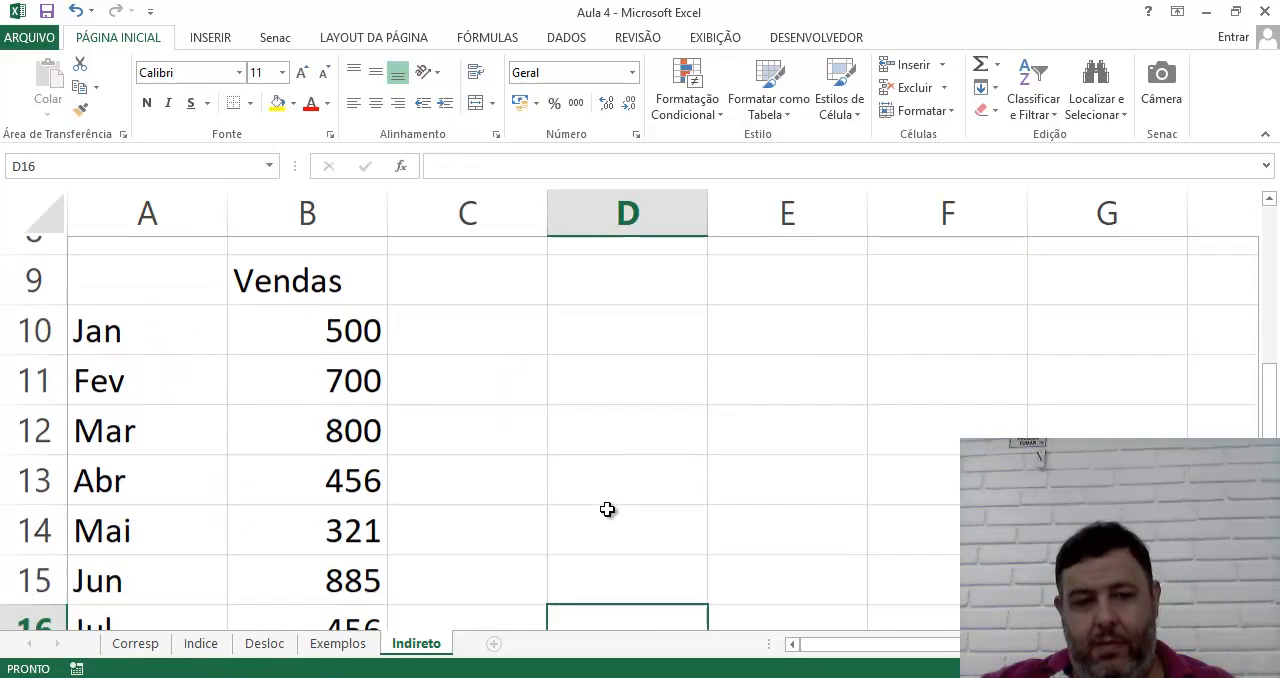
{"action": "left_click", "coordinate": [1269, 199]}
{"action": "left_click", "coordinate": [1274, 203]}
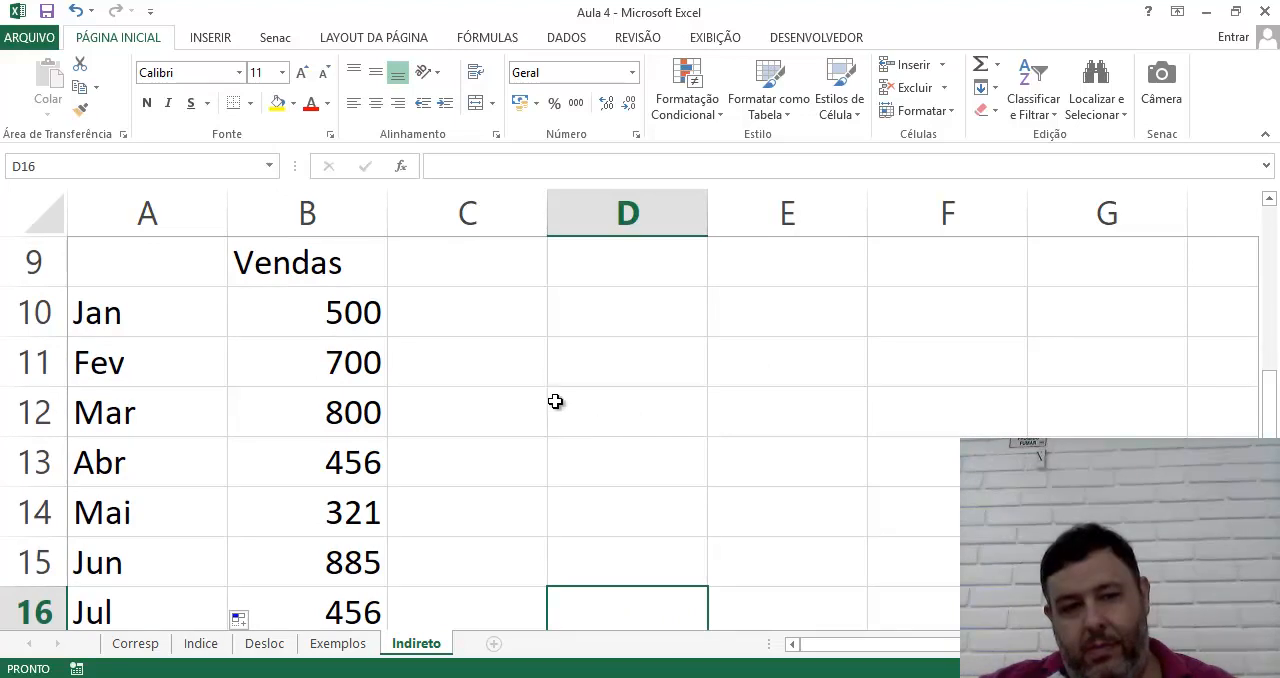
{"action": "left_click", "coordinate": [598, 320]}
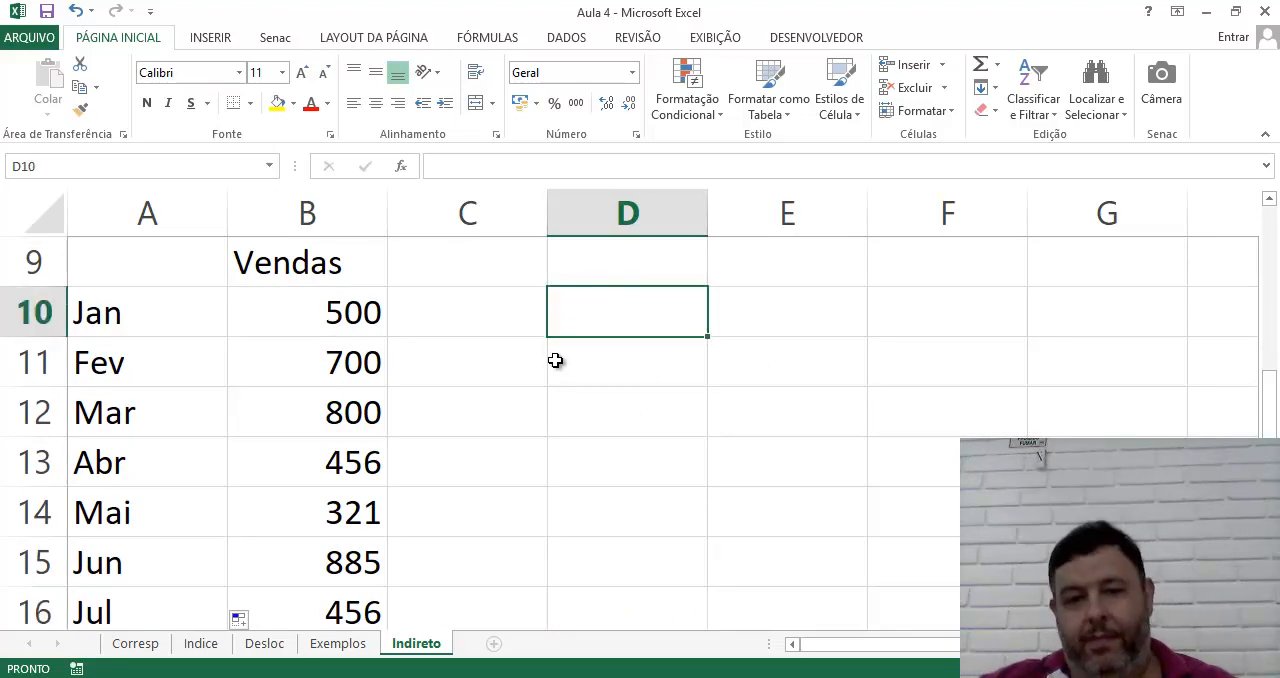
{"action": "left_click", "coordinate": [591, 369]}
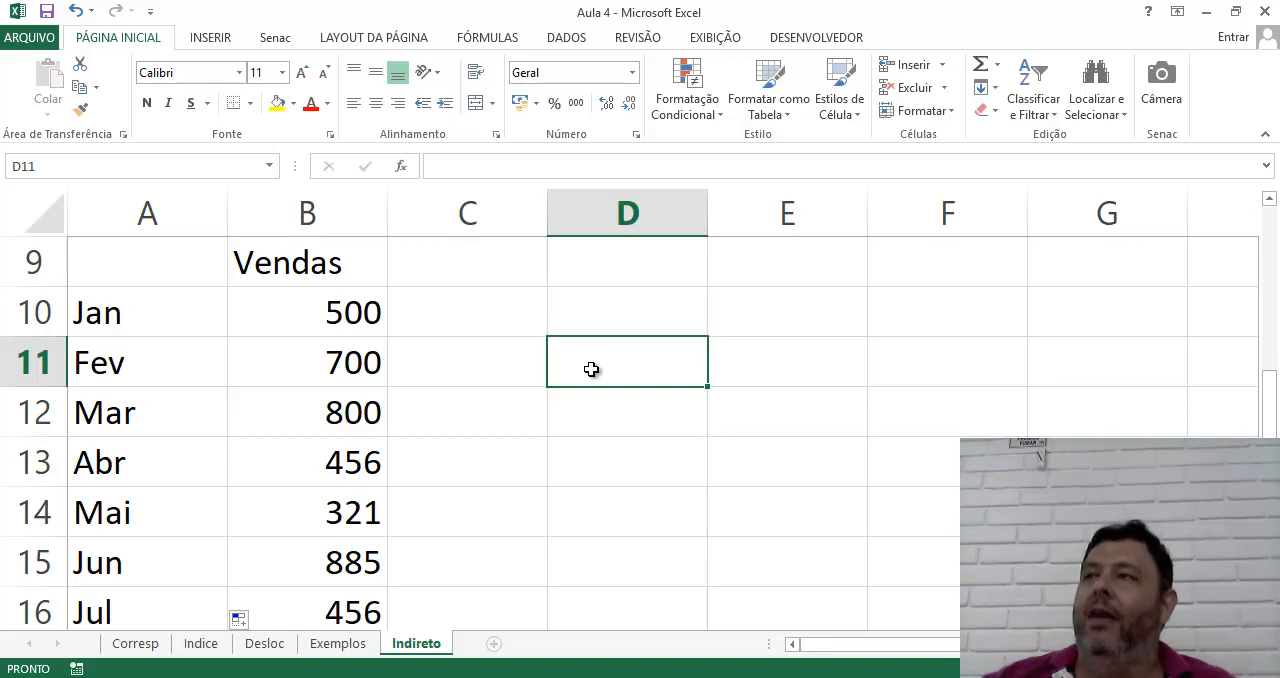
{"action": "left_click", "coordinate": [508, 332]}
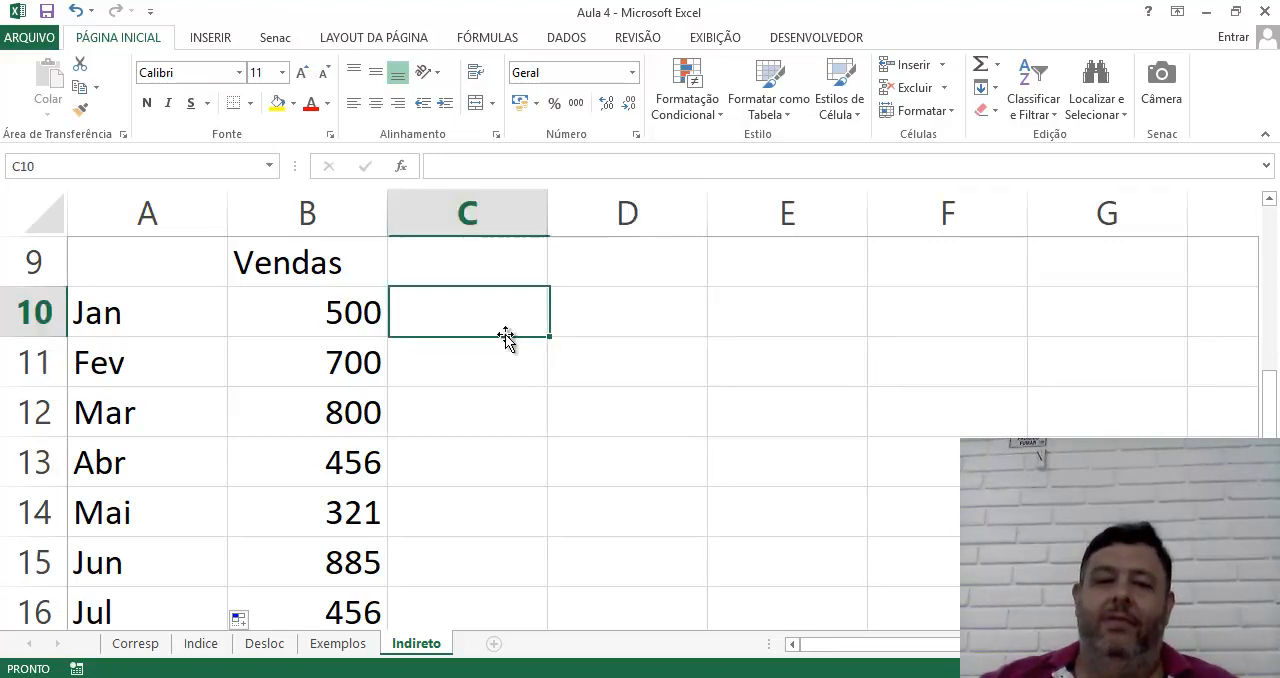
{"action": "left_click", "coordinate": [606, 333]}
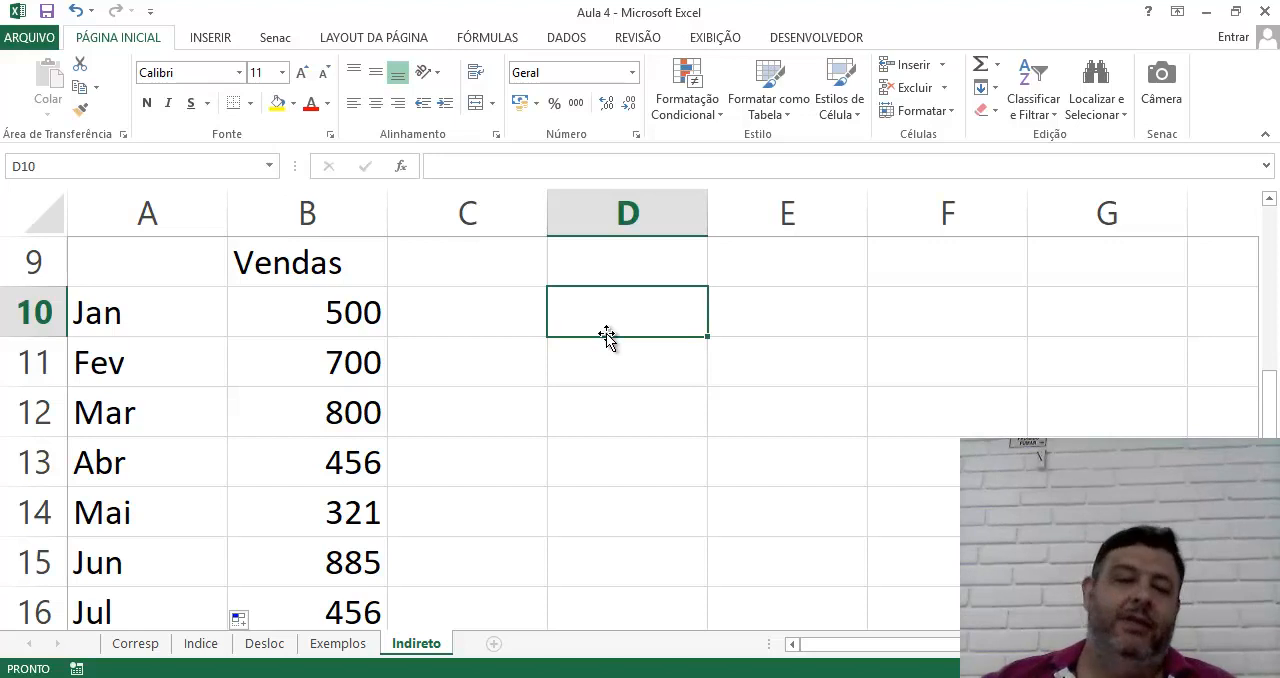
{"action": "left_click", "coordinate": [349, 328]}
Enter the label Qtde Meses in cell D10 and widen column D to fit it
{"action": "left_click", "coordinate": [646, 323]}
{"action": "type", "text": "Qtd"}
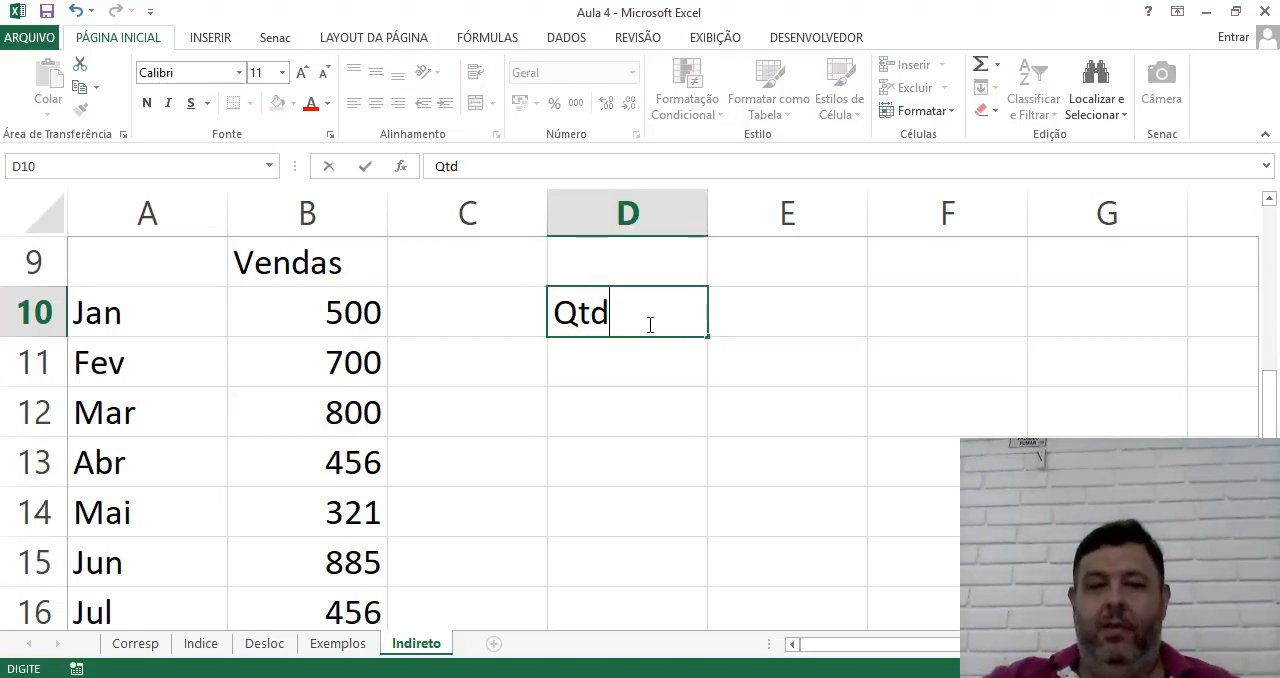
{"action": "type", "text": "e Meses"}
{"action": "key", "text": "Return"}
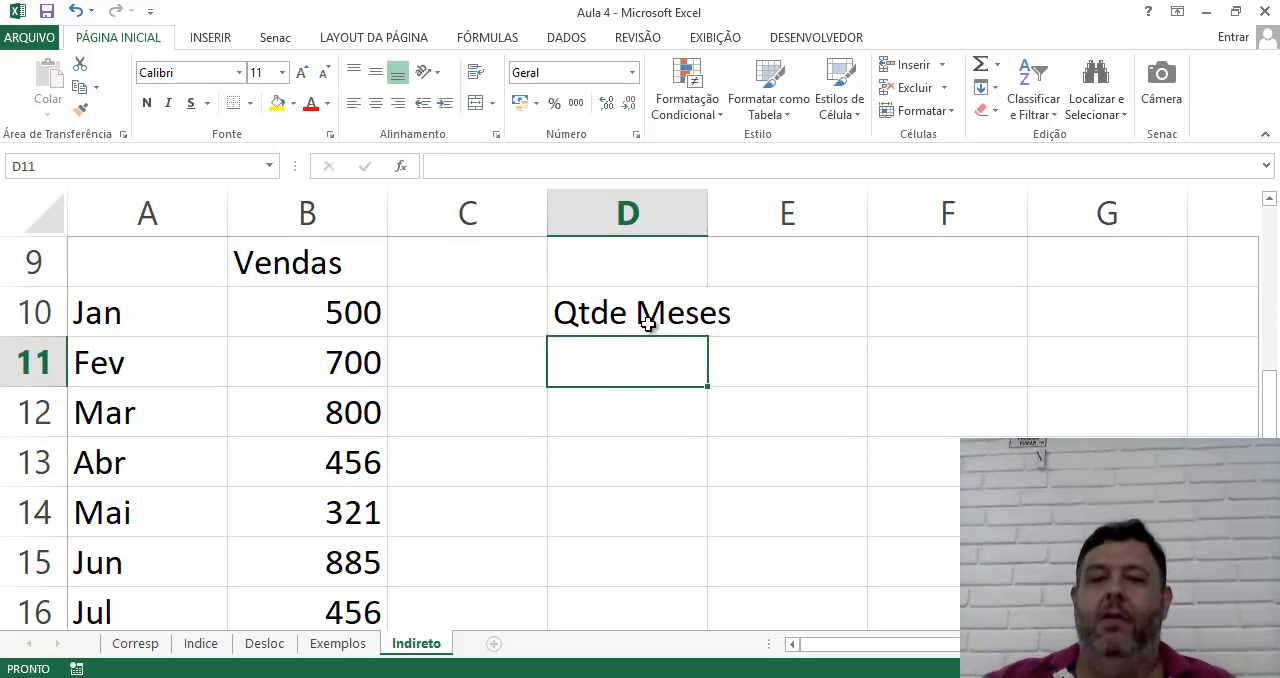
{"action": "left_click_drag", "start_coordinate": [710, 225], "coordinate": [747, 222]}
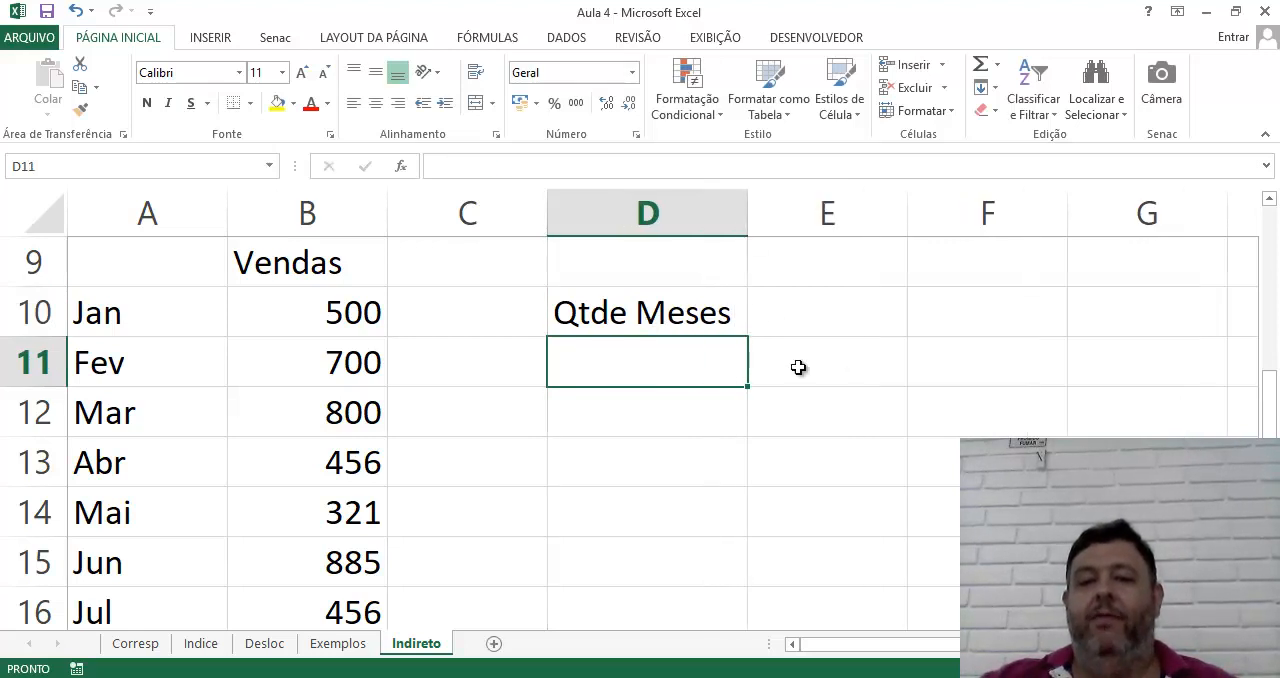
{"action": "left_click", "coordinate": [820, 324]}
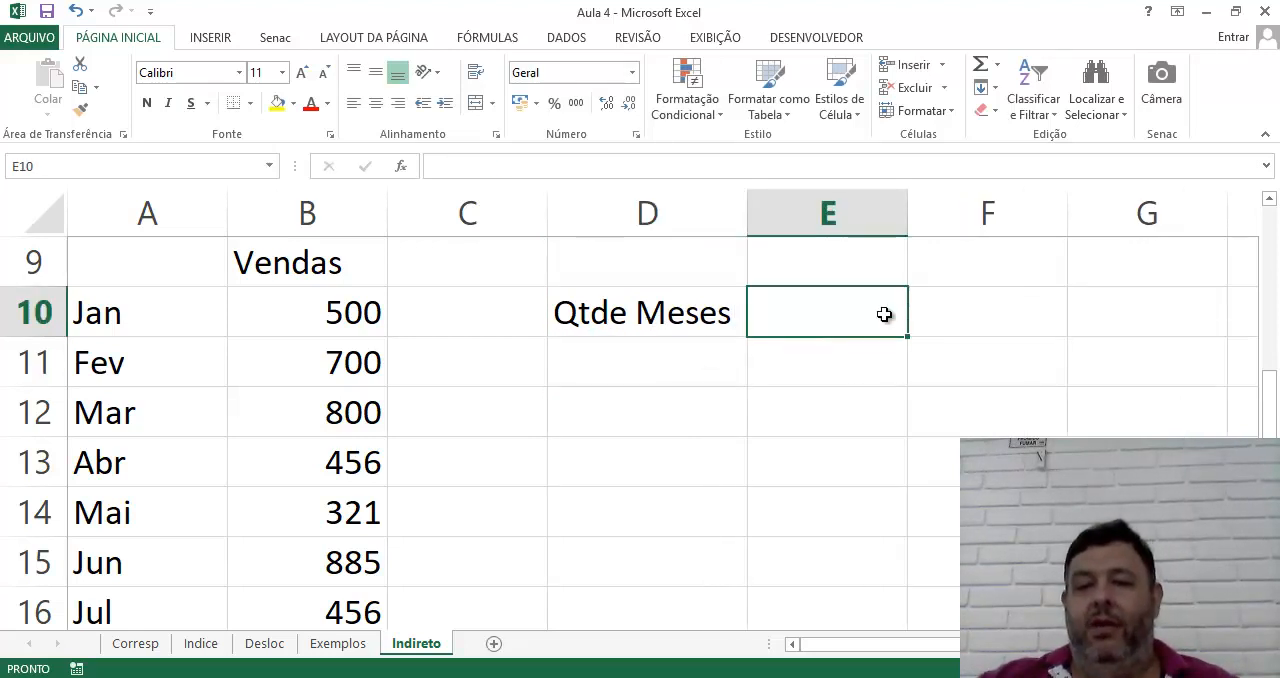
{"action": "left_click", "coordinate": [1015, 327]}
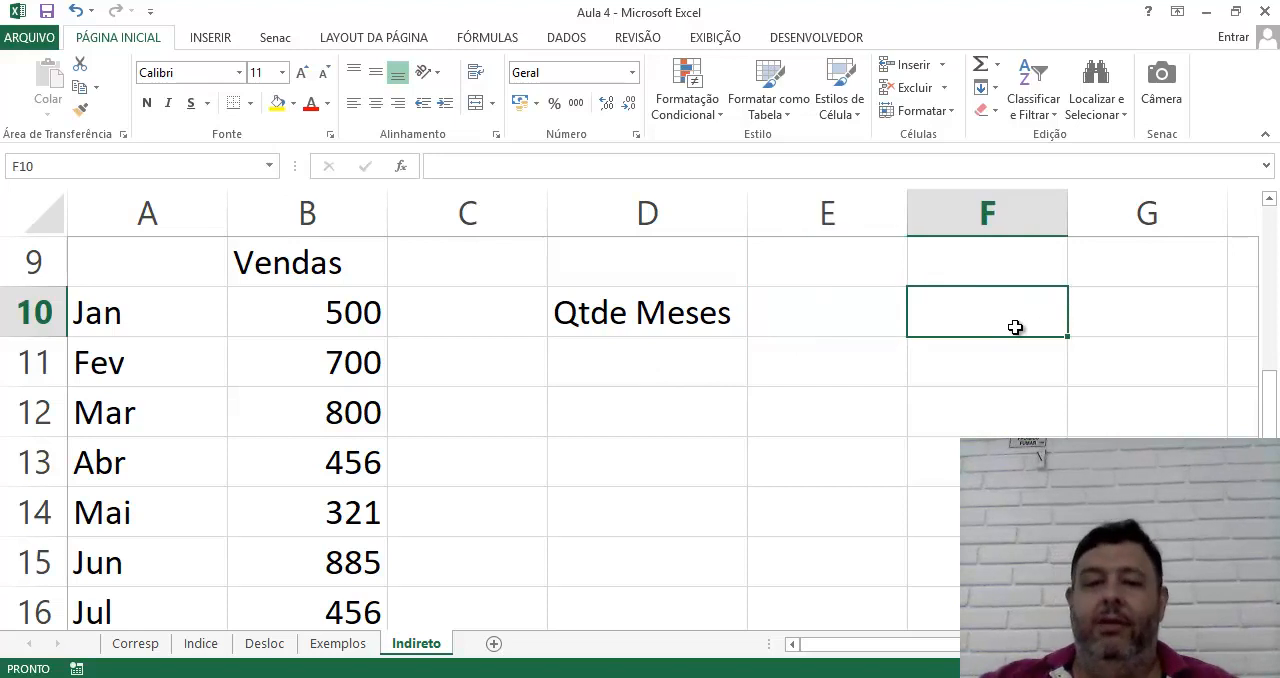
{"action": "left_click", "coordinate": [816, 315]}
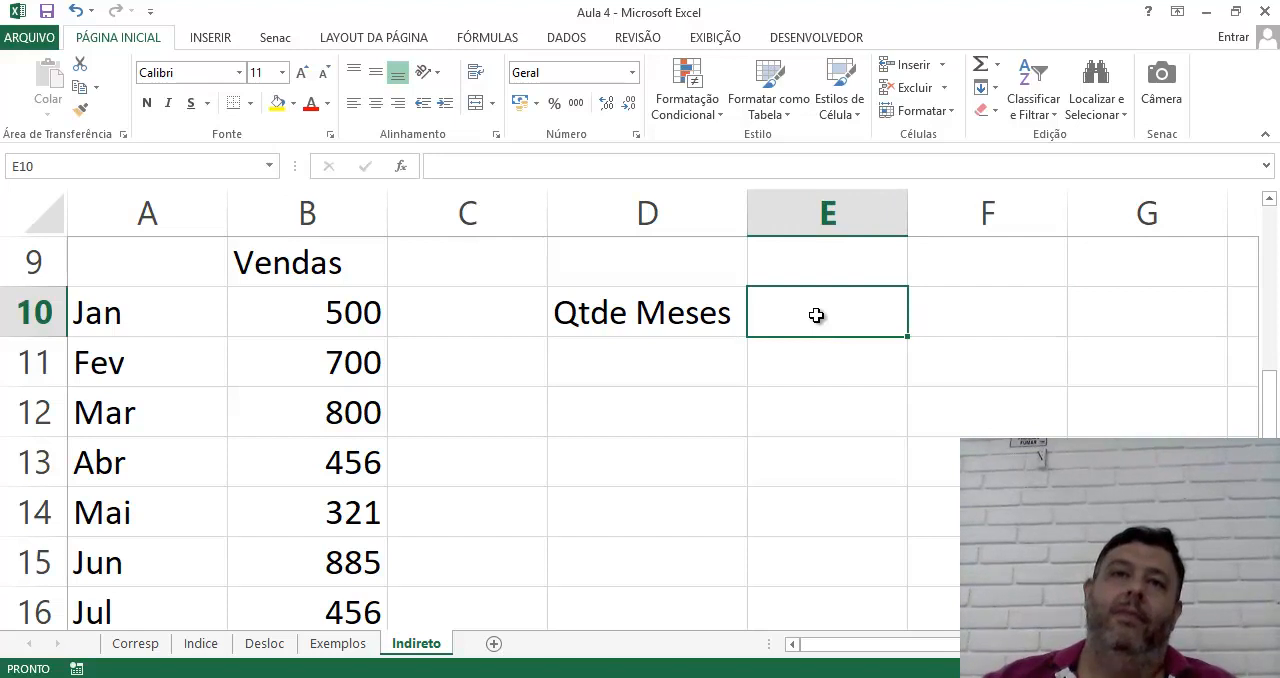
{"action": "left_click", "coordinate": [310, 310]}
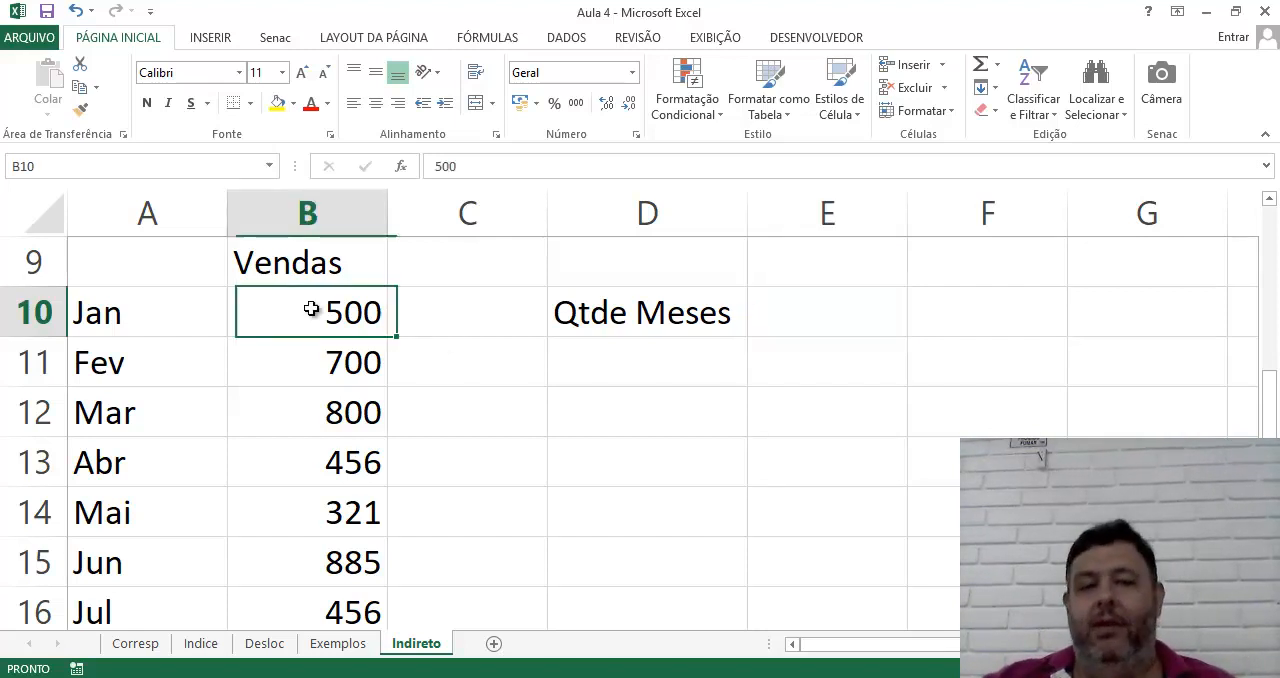
{"action": "left_click", "coordinate": [609, 398]}
{"action": "left_click", "coordinate": [850, 325]}
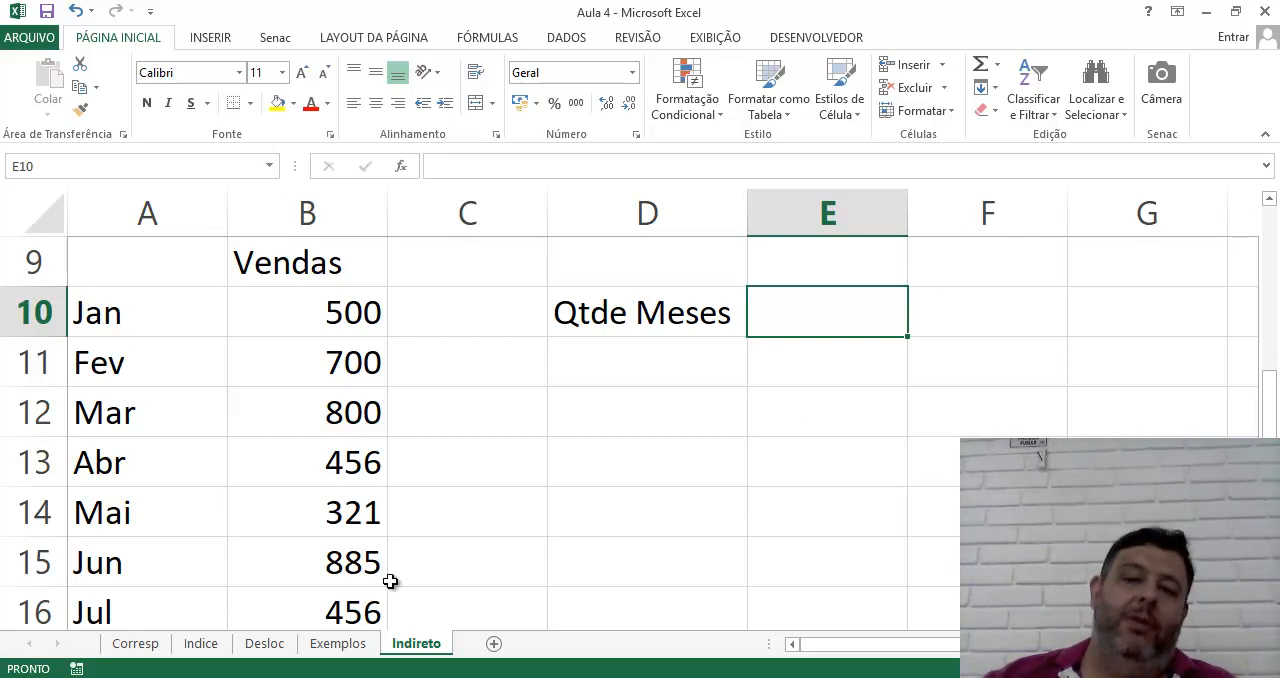
{"action": "left_click", "coordinate": [972, 325]}
{"action": "type", "text": "soma("}
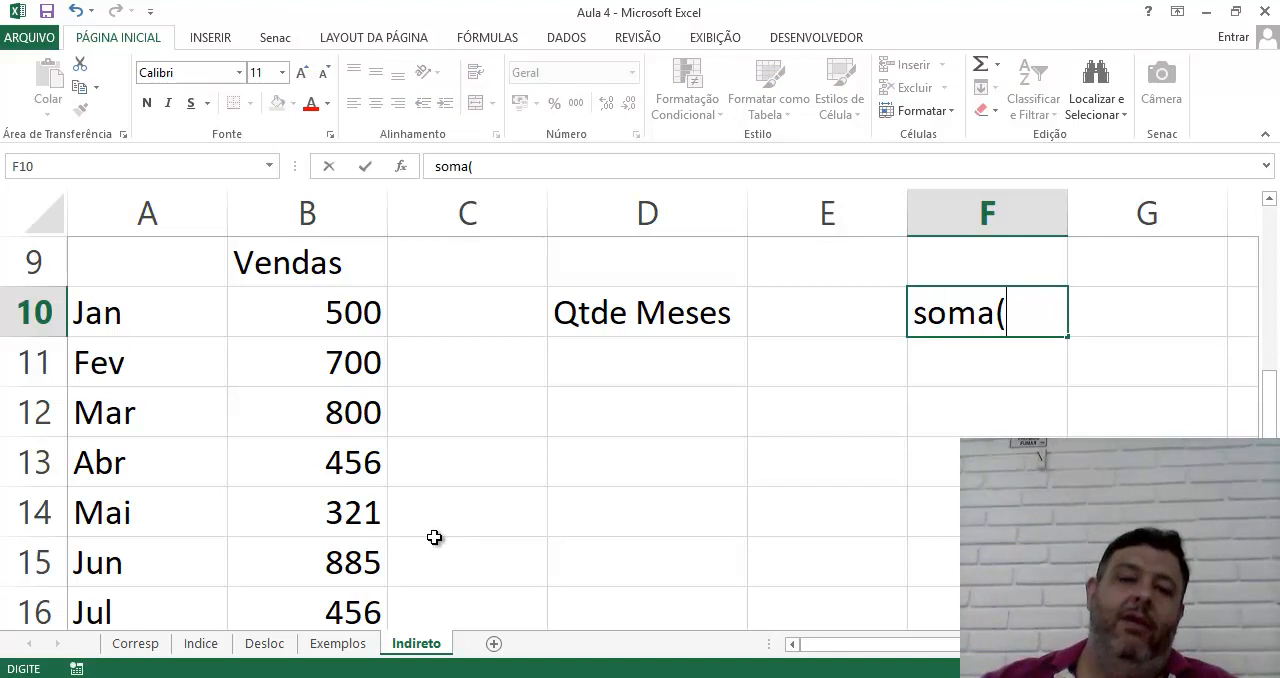
{"action": "left_click", "coordinate": [345, 318]}
{"action": "left_click_drag", "start_coordinate": [345, 318], "coordinate": [350, 463]}
{"action": "scroll", "coordinate": [700, 443], "scroll_direction": "up", "scroll_amount": 3}
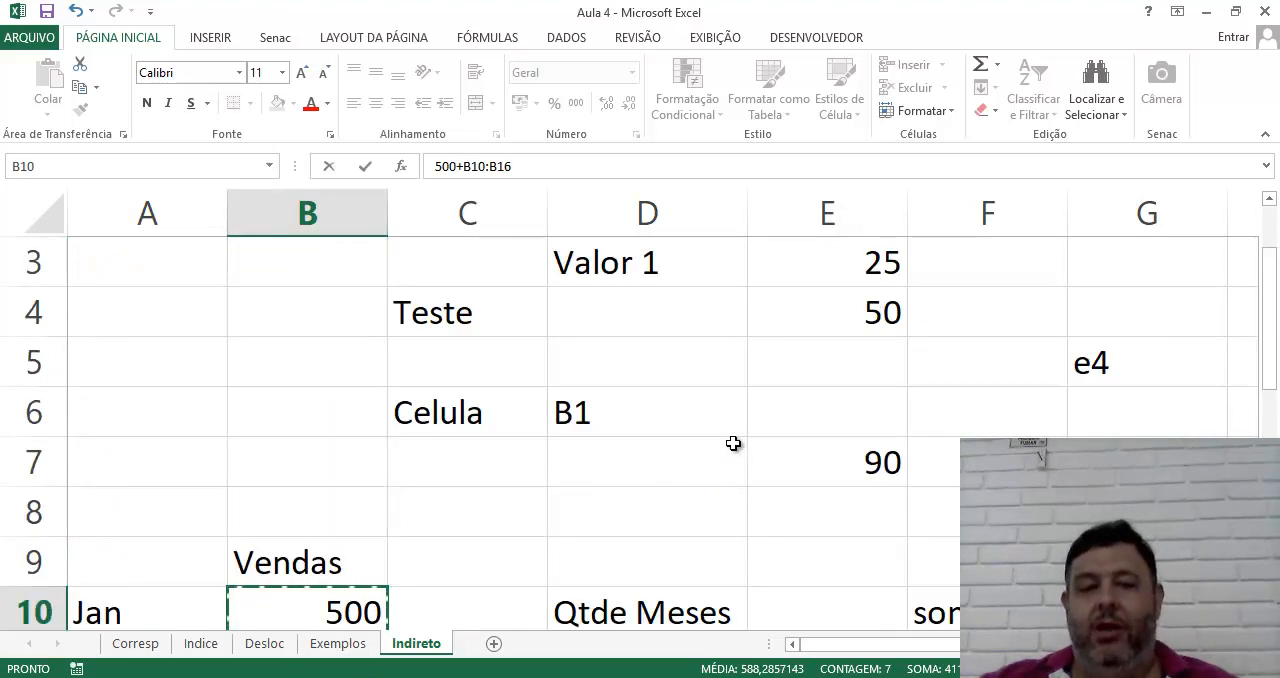
{"action": "scroll", "coordinate": [734, 443], "scroll_direction": "down", "scroll_amount": 2}
{"action": "scroll", "coordinate": [924, 386], "scroll_direction": "up", "scroll_amount": 1}
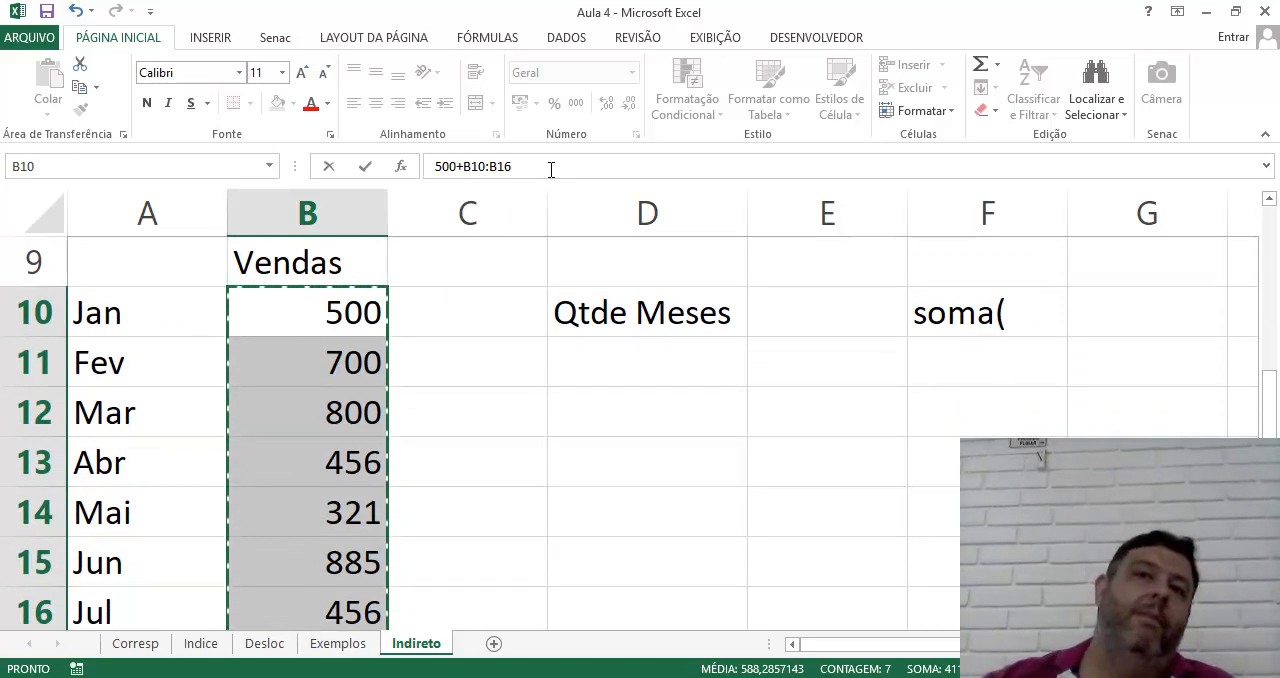
{"action": "key", "text": "Escape"}
{"action": "left_click", "coordinate": [694, 466]}
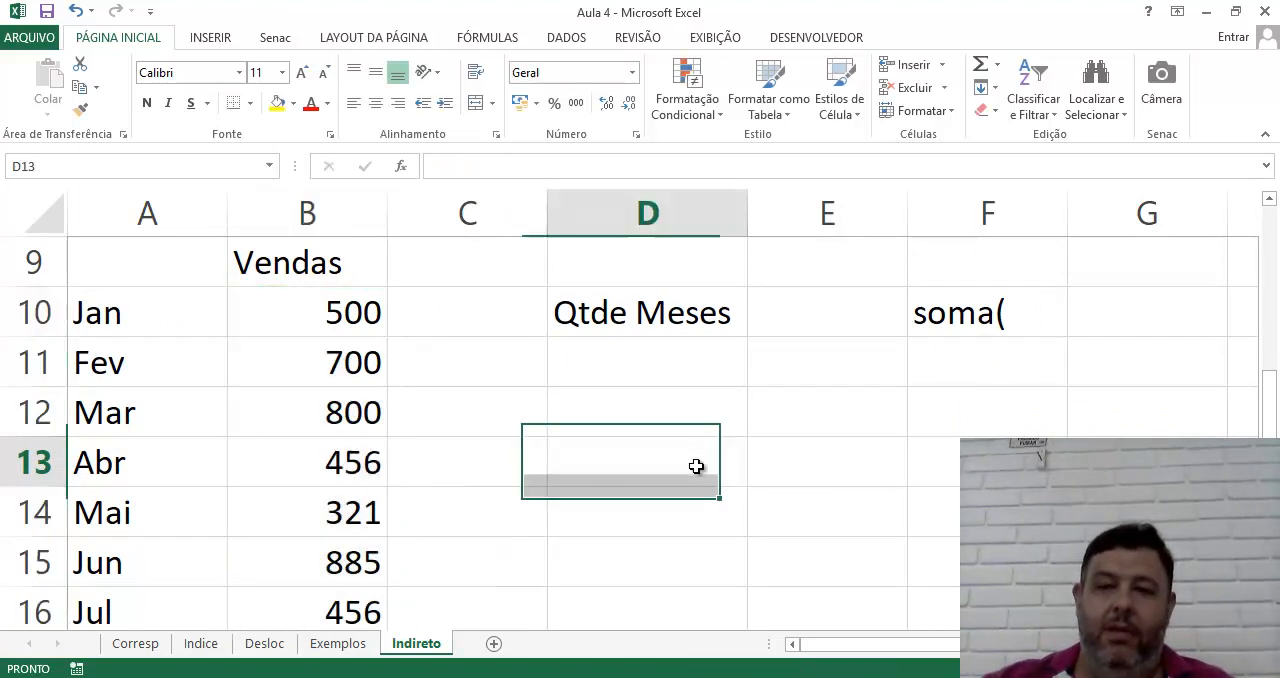
{"action": "left_click", "coordinate": [1008, 323]}
{"action": "key", "text": "Escape"}
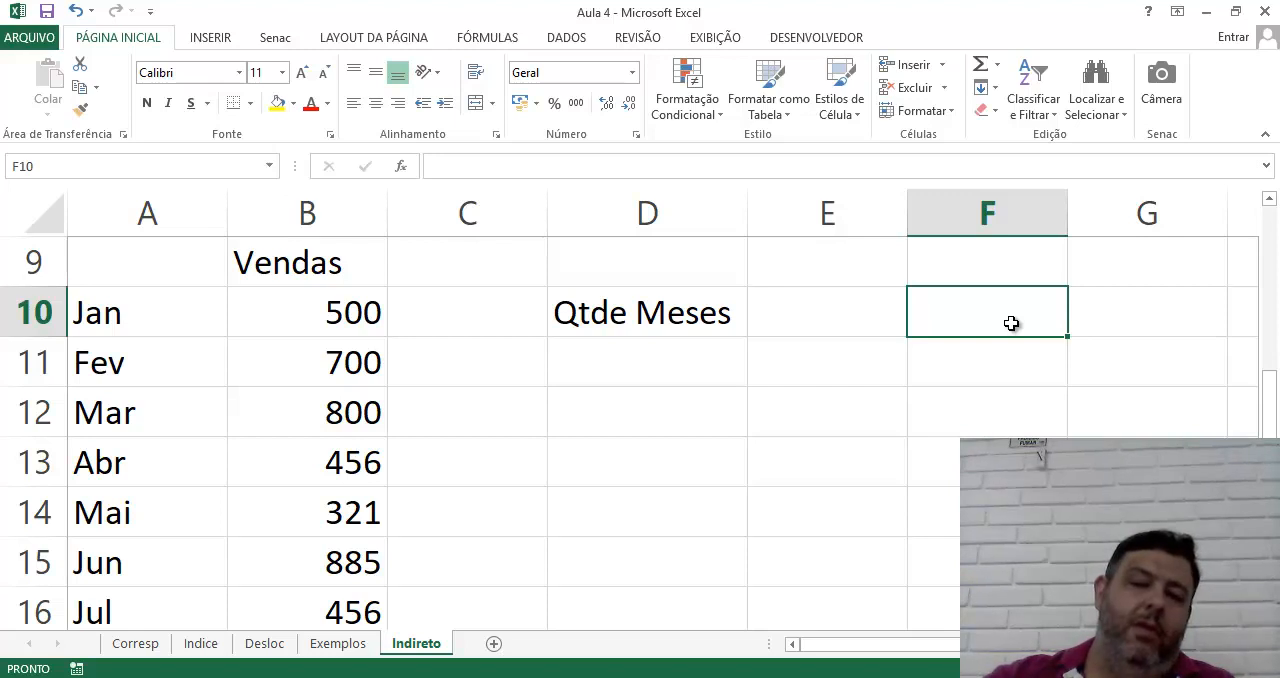
Sum the sales values in B10:B16 with a SOMA formula in cell F10
{"action": "type", "text": "=soma("}
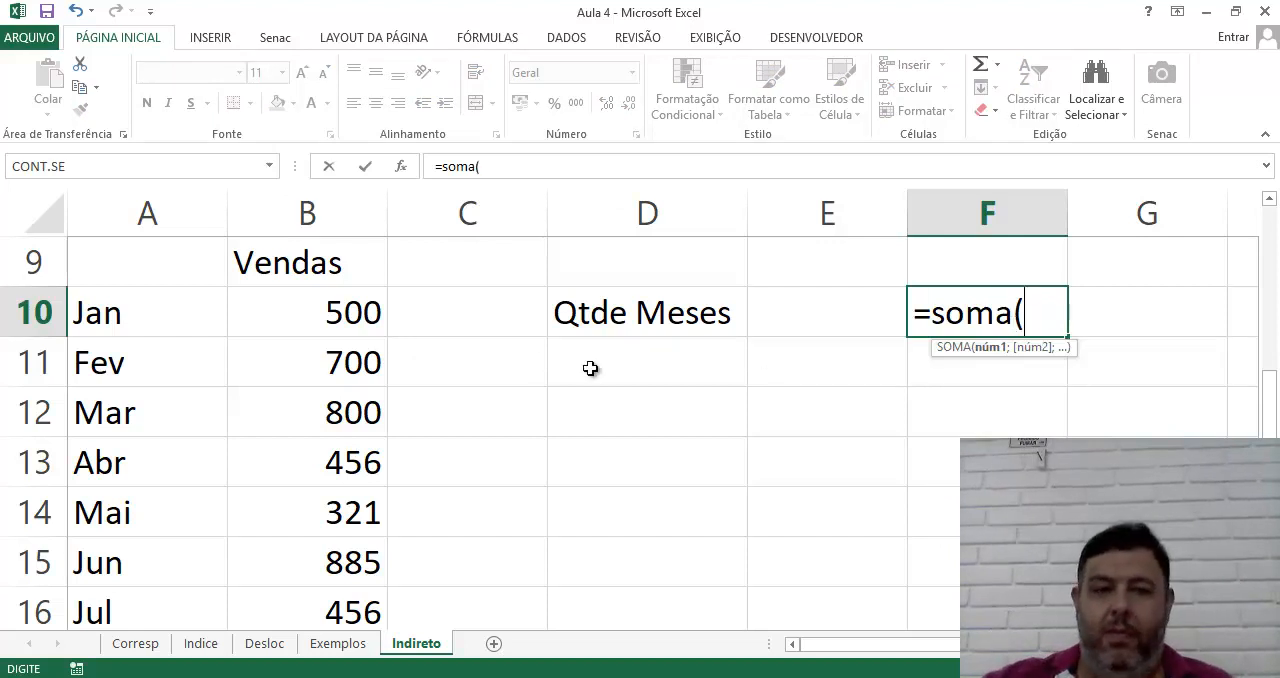
{"action": "left_click", "coordinate": [357, 318]}
{"action": "left_click_drag", "start_coordinate": [357, 318], "coordinate": [283, 527]}
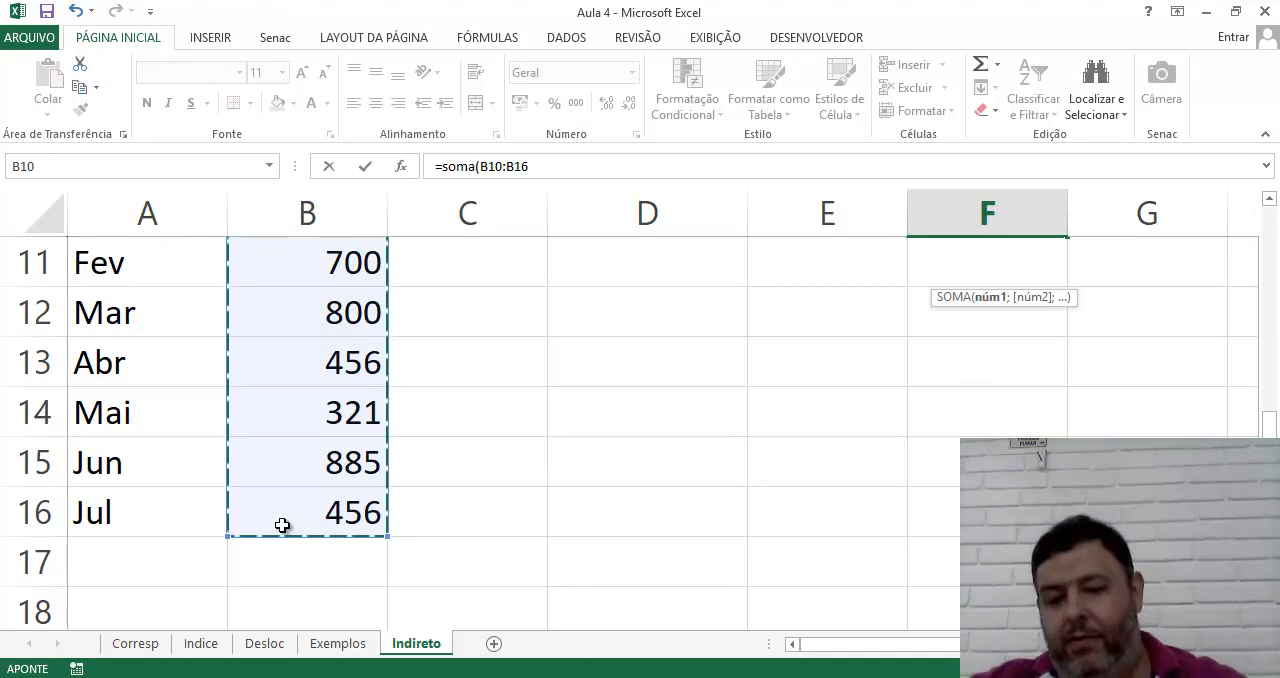
{"action": "key", "text": "Return"}
{"action": "scroll", "coordinate": [760, 590], "scroll_direction": "up", "scroll_amount": 3}
{"action": "scroll", "coordinate": [810, 600], "scroll_direction": "down", "scroll_amount": 3}
{"action": "scroll", "coordinate": [839, 591], "scroll_direction": "up", "scroll_amount": 1}
{"action": "left_click", "coordinate": [986, 362]}
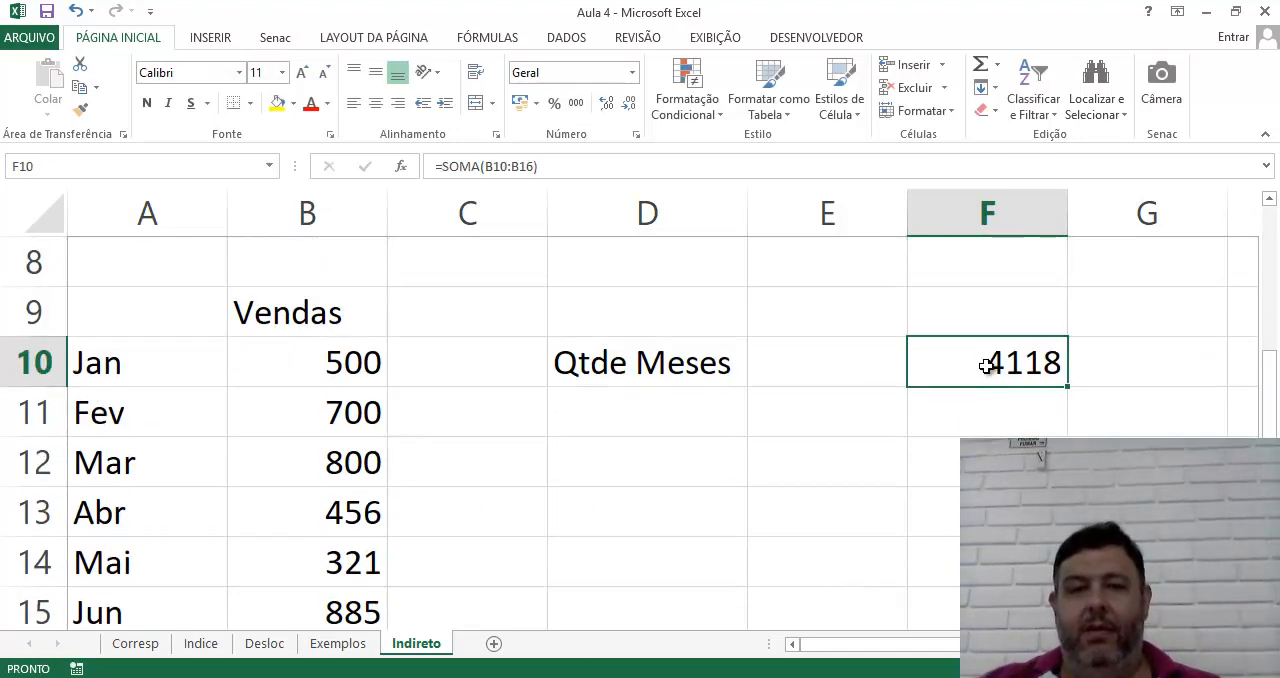
{"action": "double_click", "coordinate": [949, 364]}
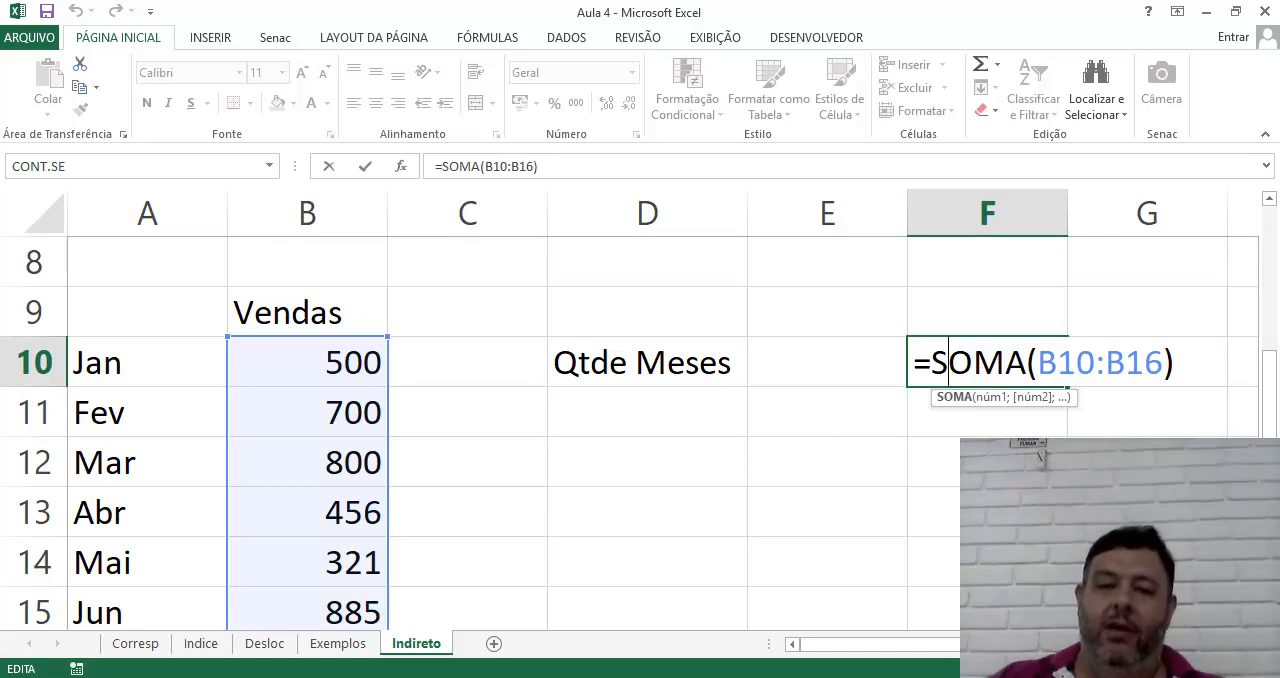
Set the Qtde Meses value in cell E10 to 2
{"action": "left_click", "coordinate": [767, 360]}
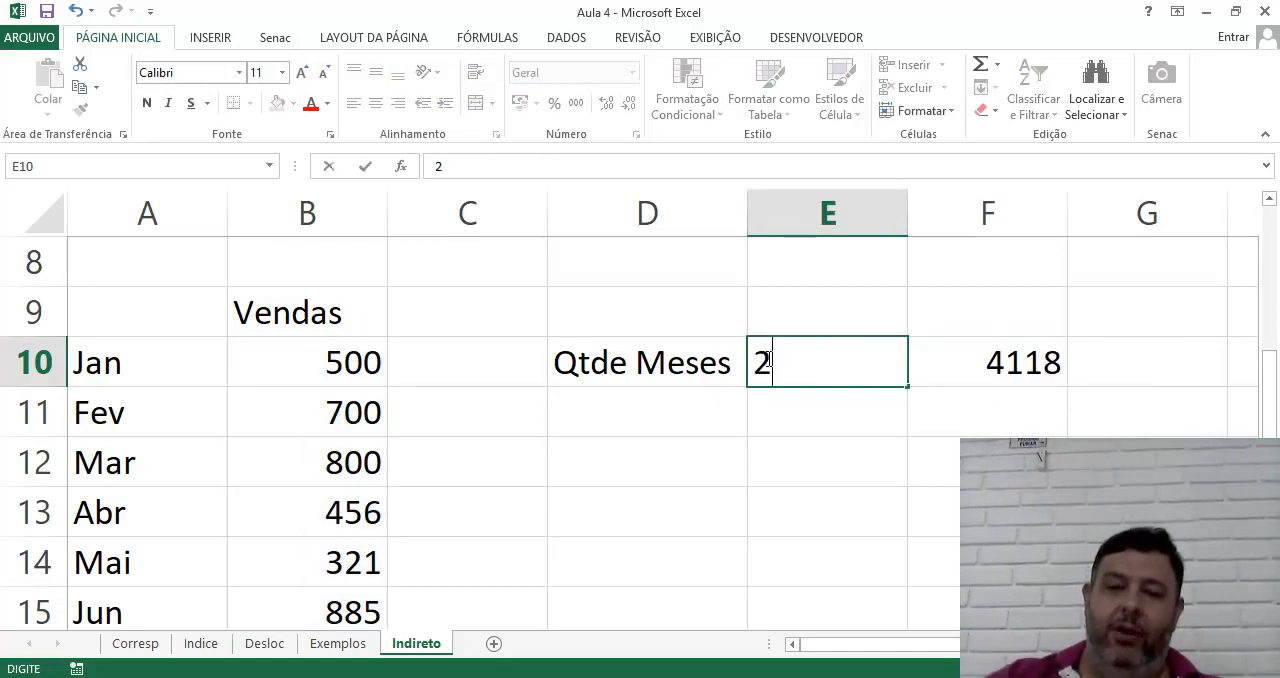
{"action": "type", "text": "2"}
{"action": "key", "text": "Return"}
{"action": "left_click_drag", "start_coordinate": [301, 357], "coordinate": [302, 407]}
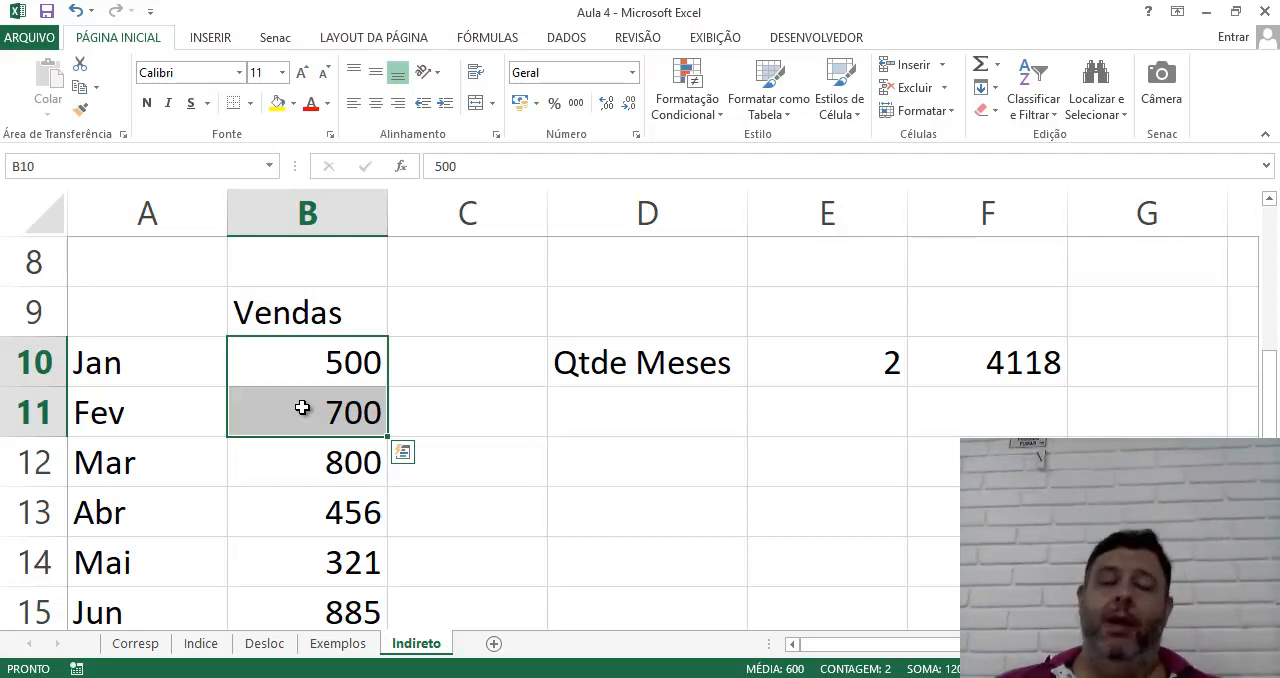
{"action": "left_click", "coordinate": [667, 372]}
{"action": "left_click", "coordinate": [836, 363]}
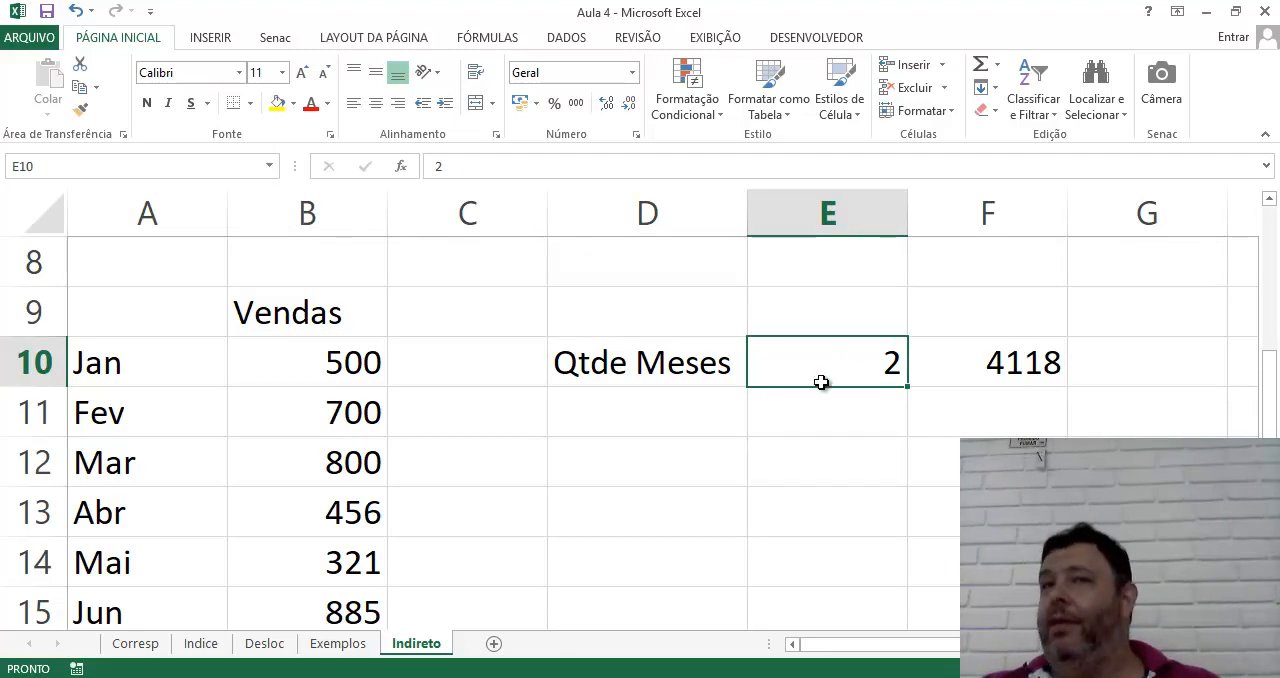
{"action": "left_click", "coordinate": [650, 415]}
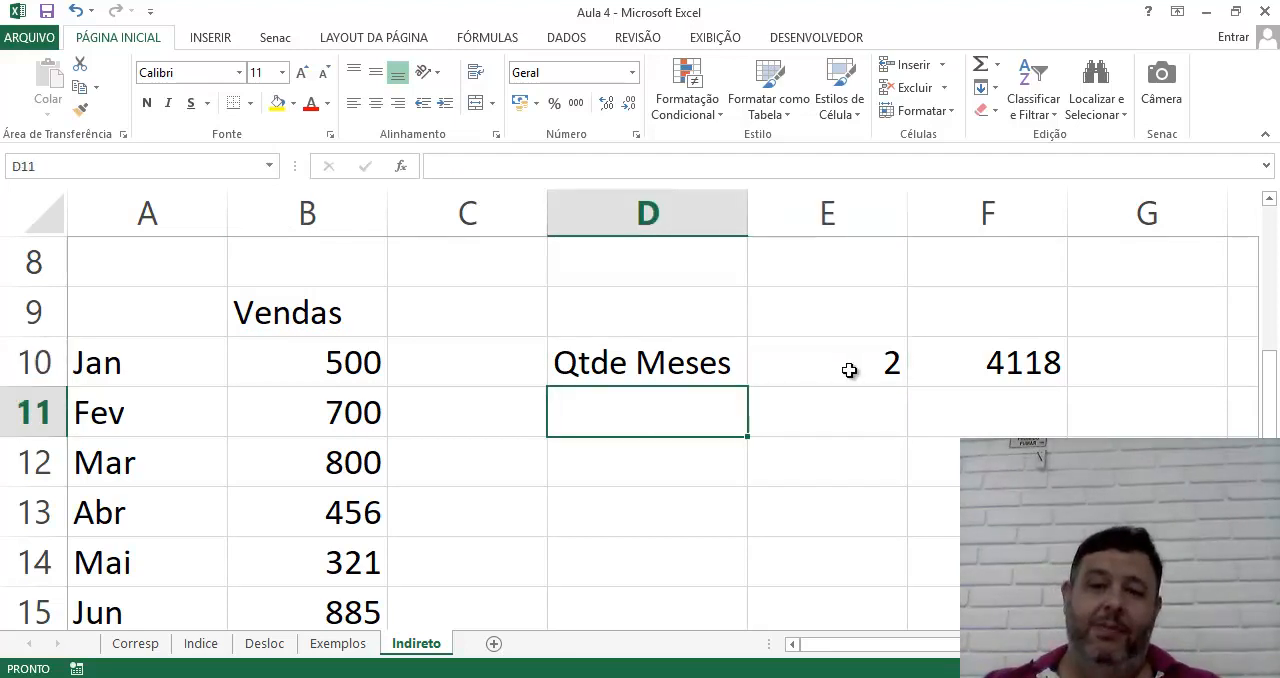
{"action": "left_click", "coordinate": [798, 429]}
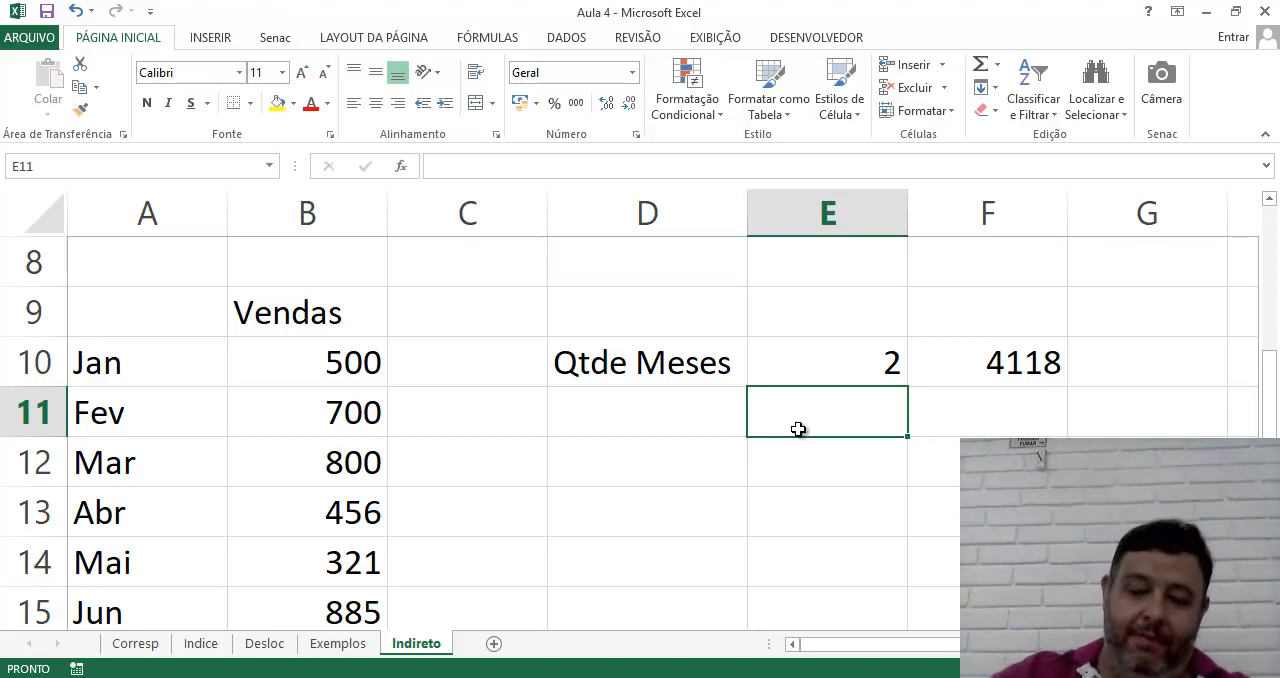
Check the SOMA formula in F10 and enter its range as the text B10:b16 in cell E12
{"action": "key", "text": "Left"}
{"action": "key", "text": "Up"}
{"action": "key", "text": "Right"}
{"action": "key", "text": "Right"}
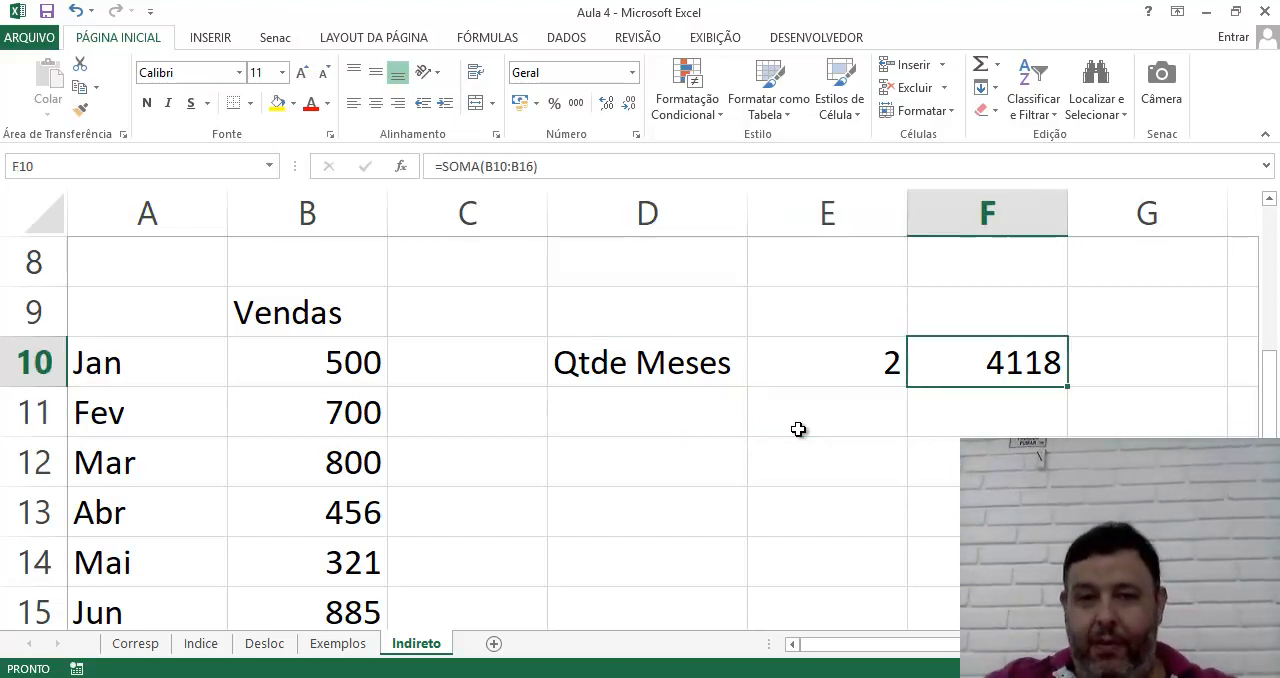
{"action": "key", "text": "F2"}
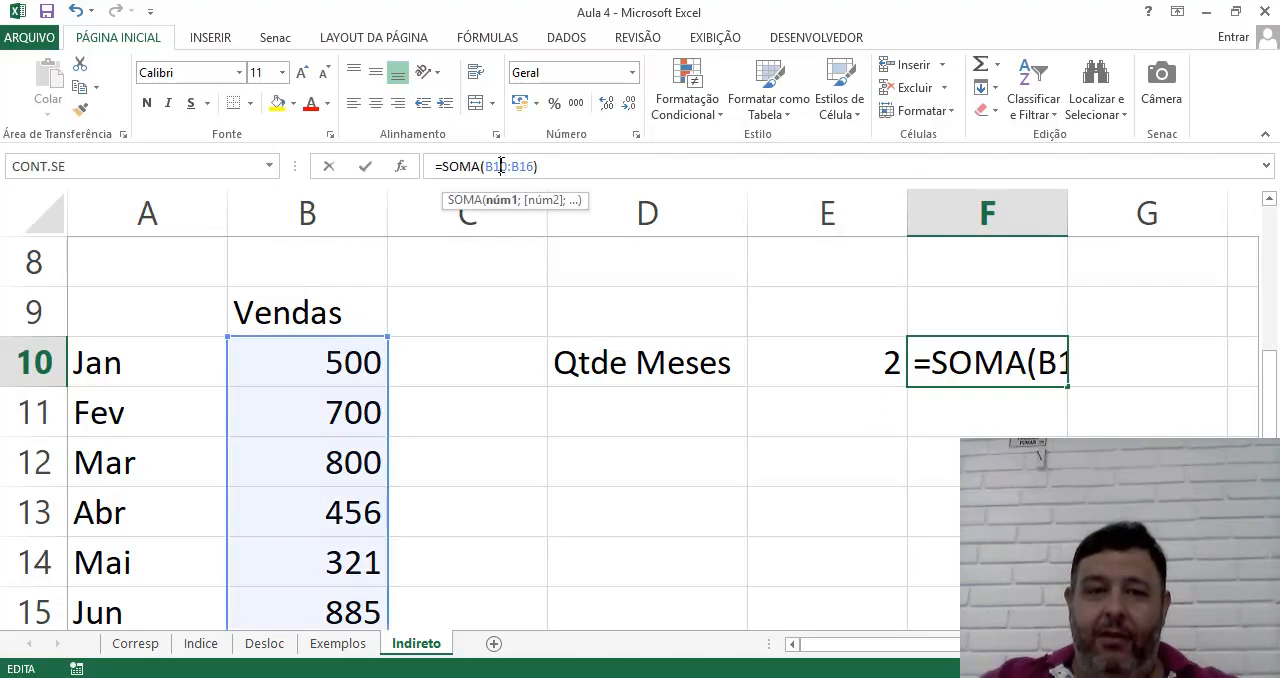
{"action": "left_click", "coordinate": [802, 472]}
{"action": "type", "text": "B"}
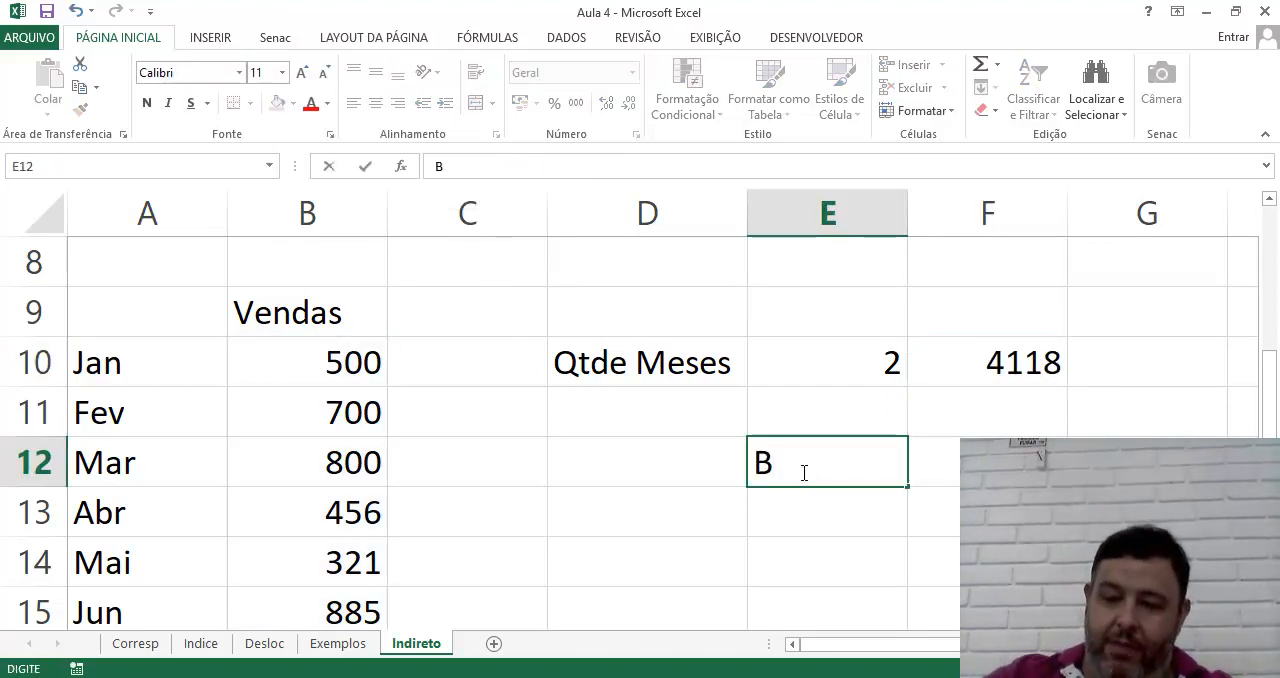
{"action": "type", "text": "10:b16"}
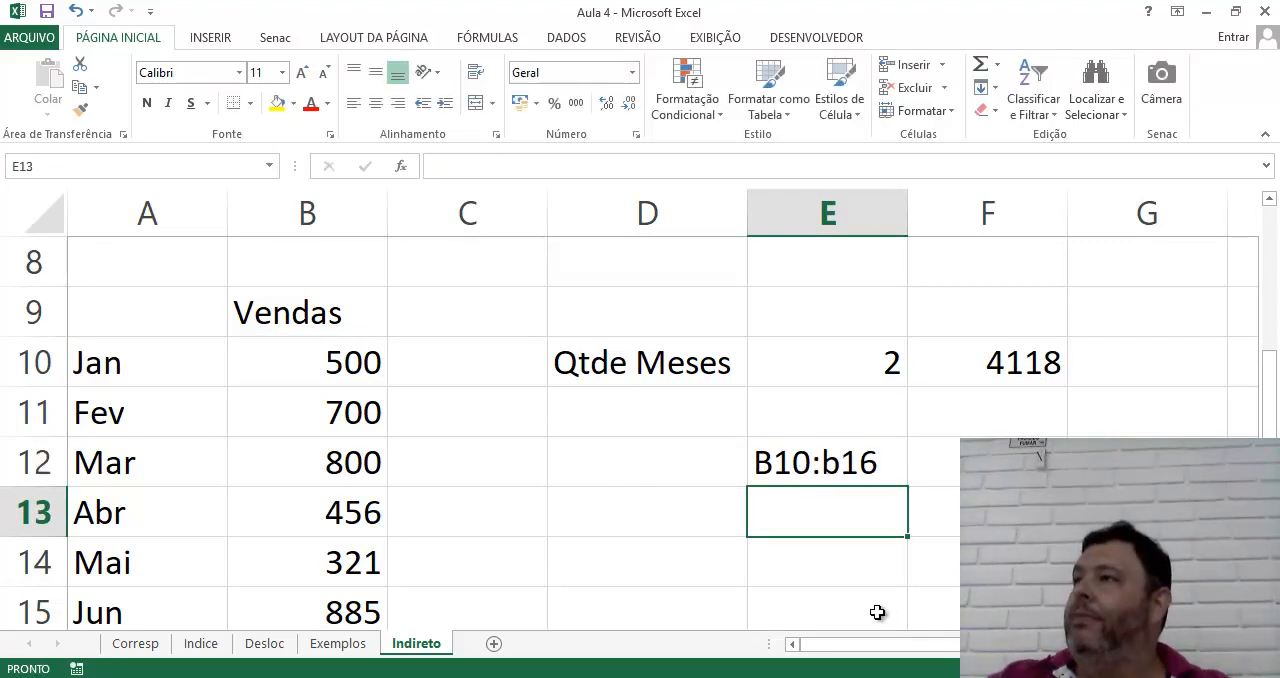
{"action": "left_click", "coordinate": [846, 471]}
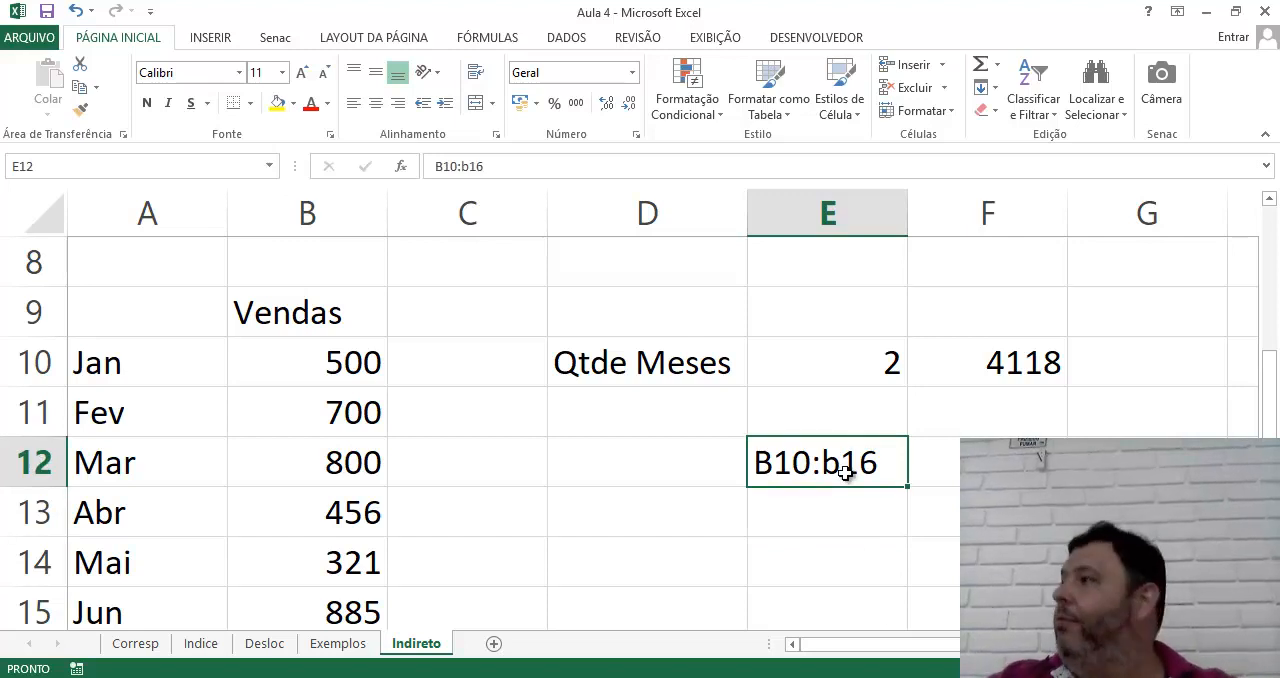
Replace the range inside the SOMA formula in F10 with INDIRETO(E12)
{"action": "left_click", "coordinate": [990, 364]}
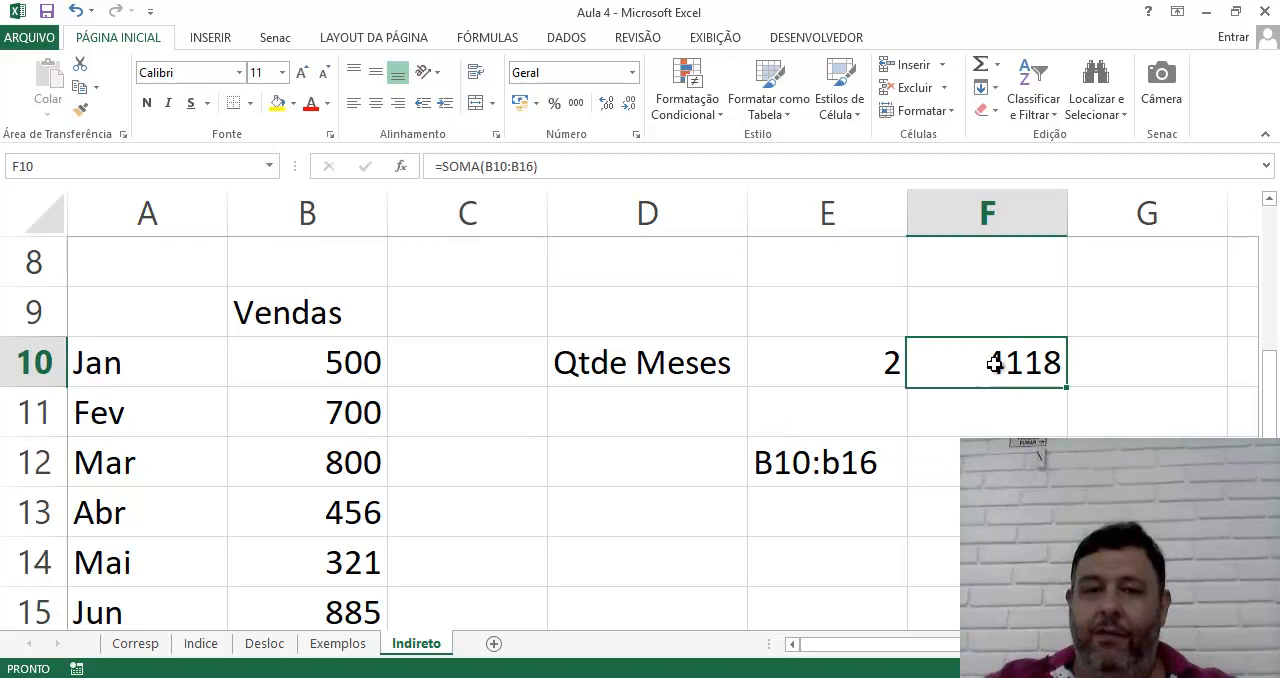
{"action": "left_click", "coordinate": [485, 166]}
{"action": "left_click_drag", "start_coordinate": [485, 166], "coordinate": [533, 160]}
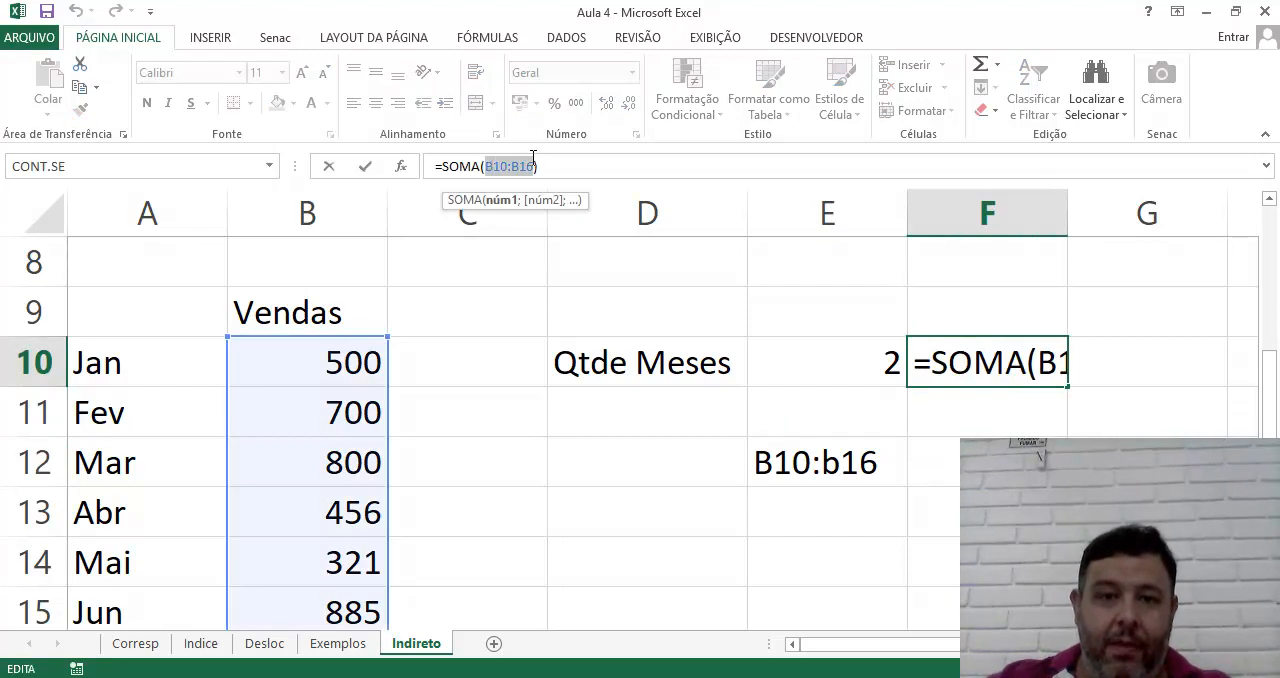
{"action": "type", "text": "Indireto("}
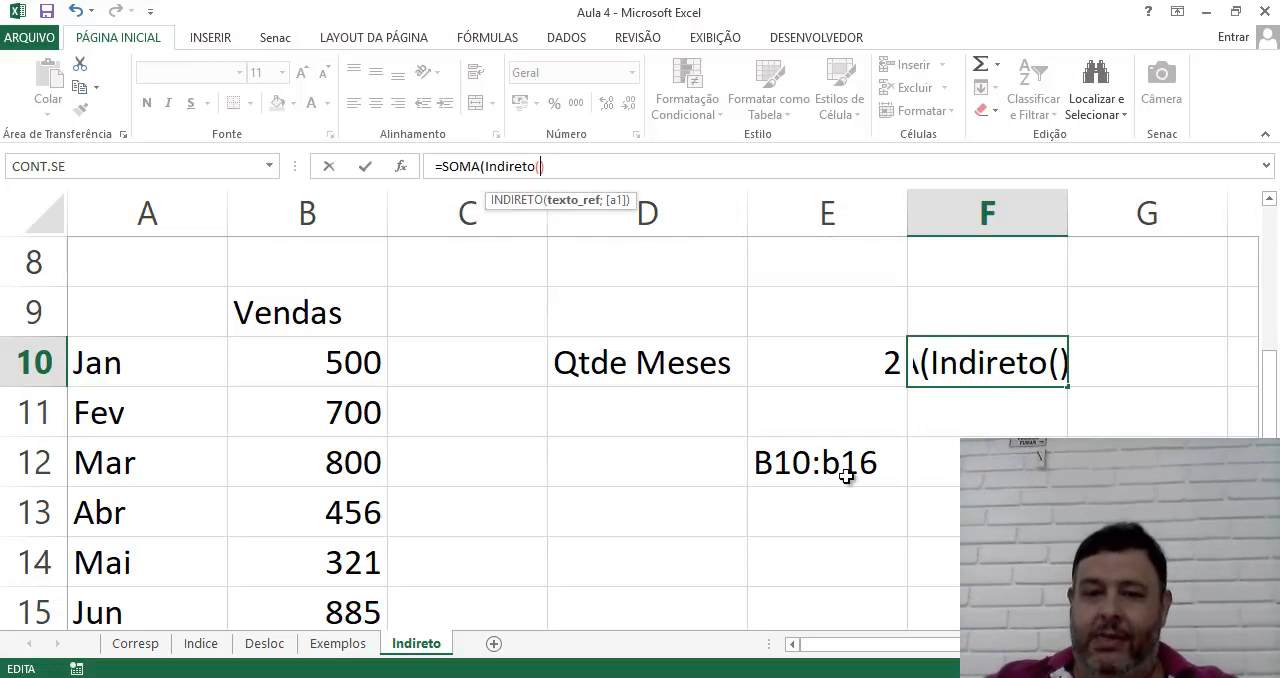
{"action": "left_click", "coordinate": [832, 463]}
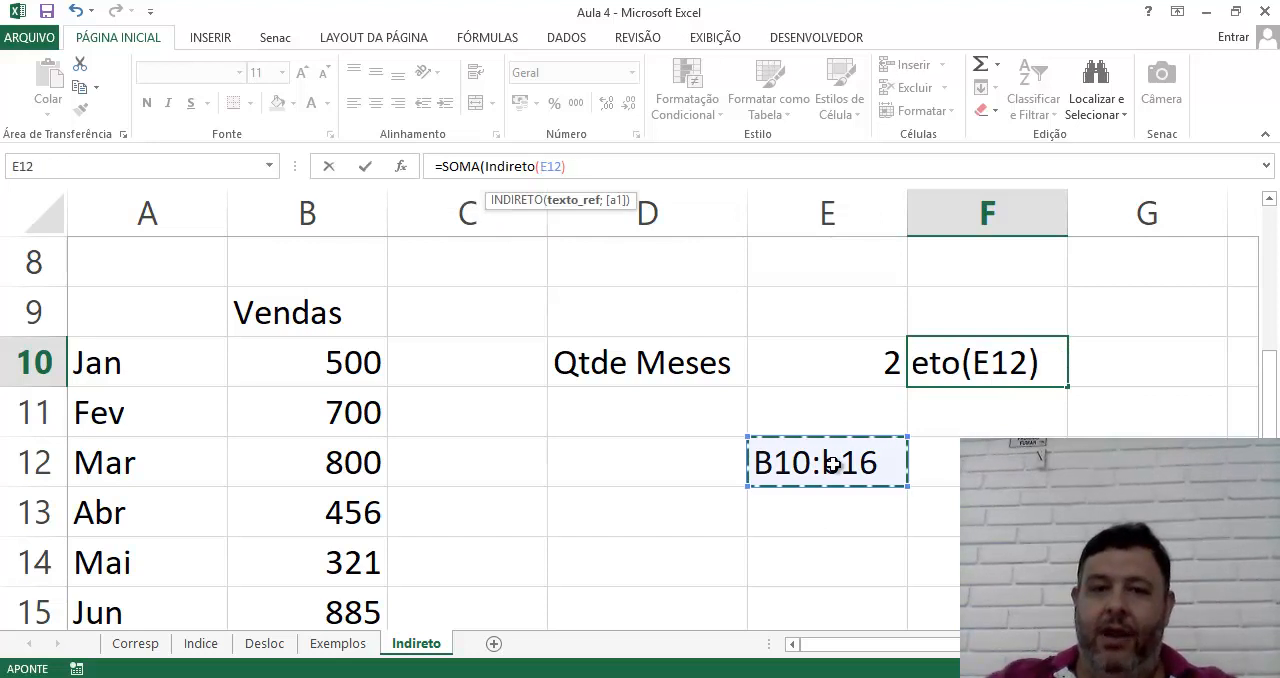
{"action": "type", "text": ")"}
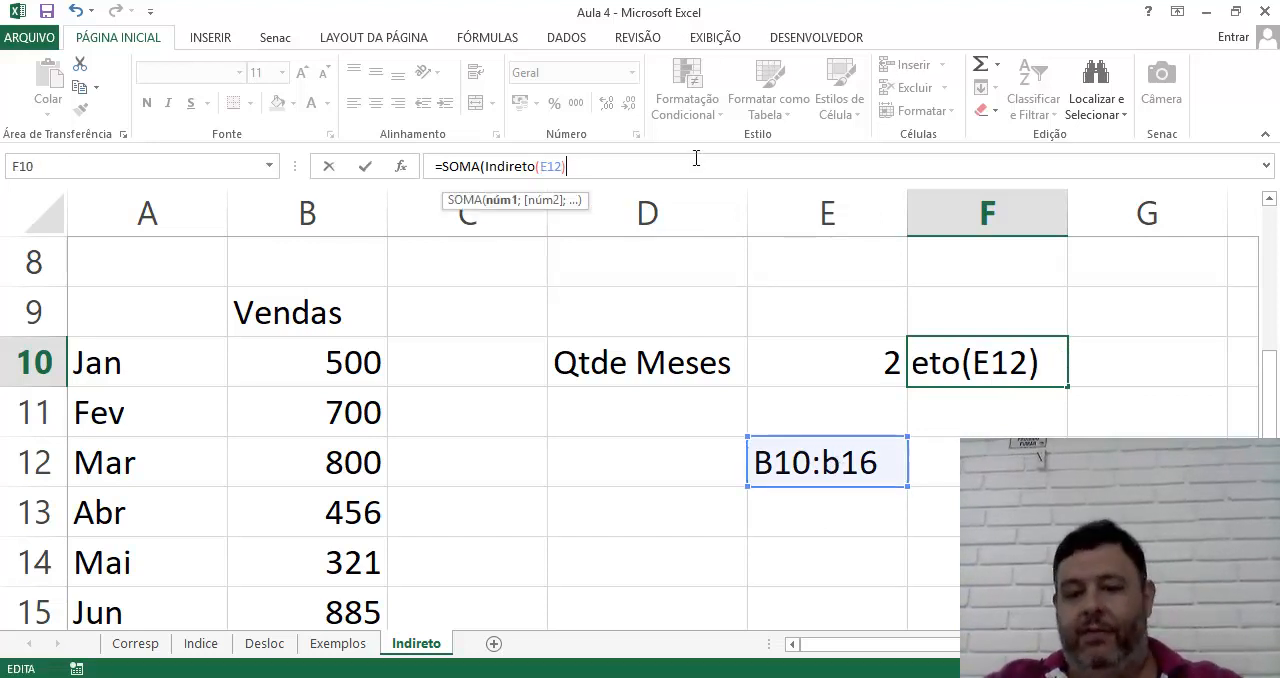
{"action": "type", "text": ")"}
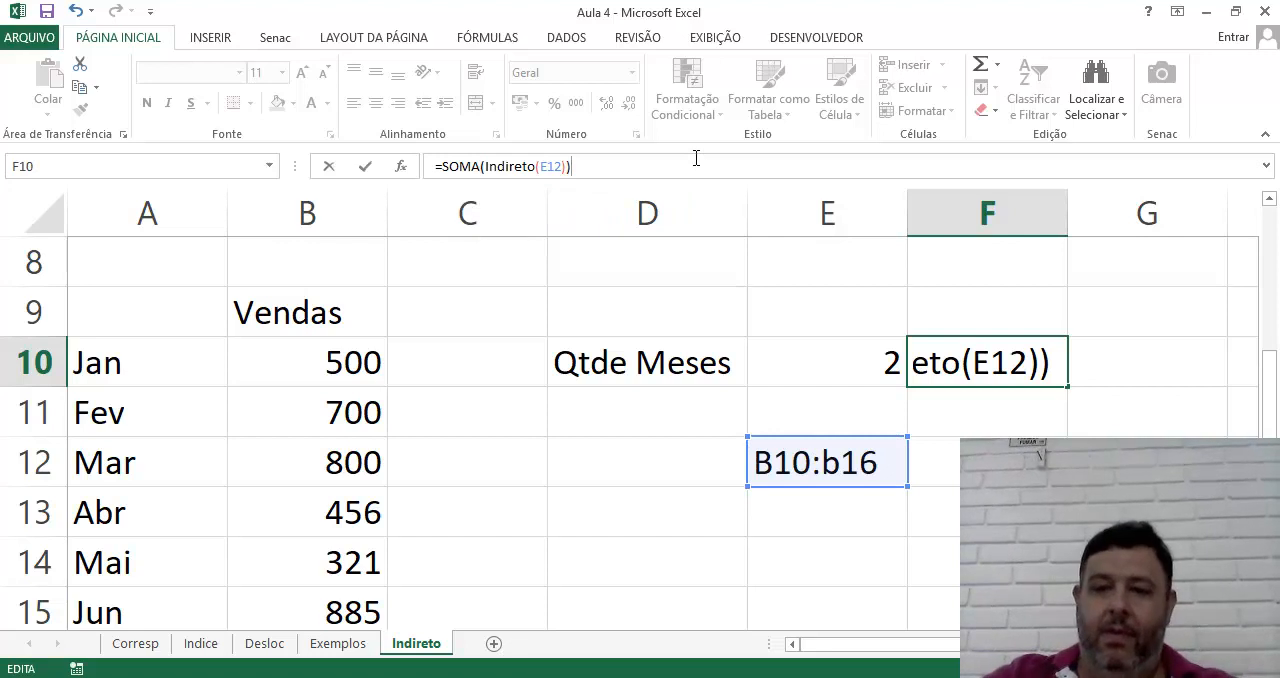
{"action": "key", "text": "Return"}
{"action": "key", "text": "Up"}
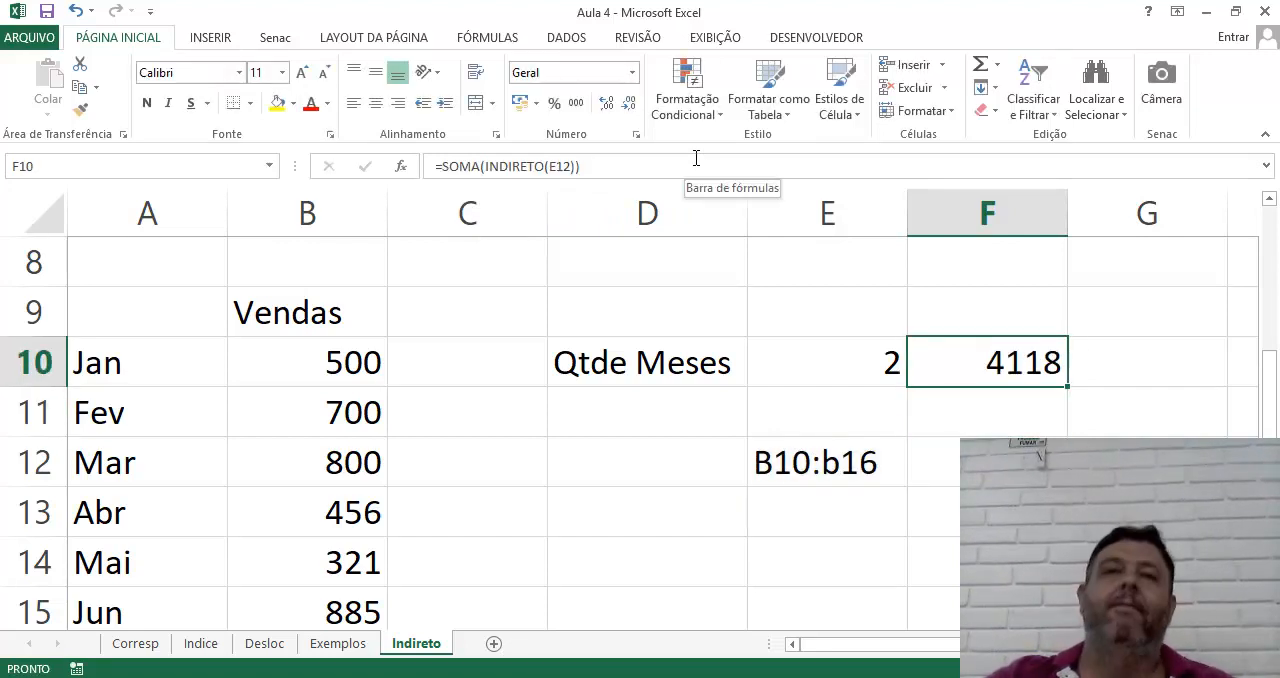
Change the range text in cell E12 to B10:b15
{"action": "left_click", "coordinate": [846, 478]}
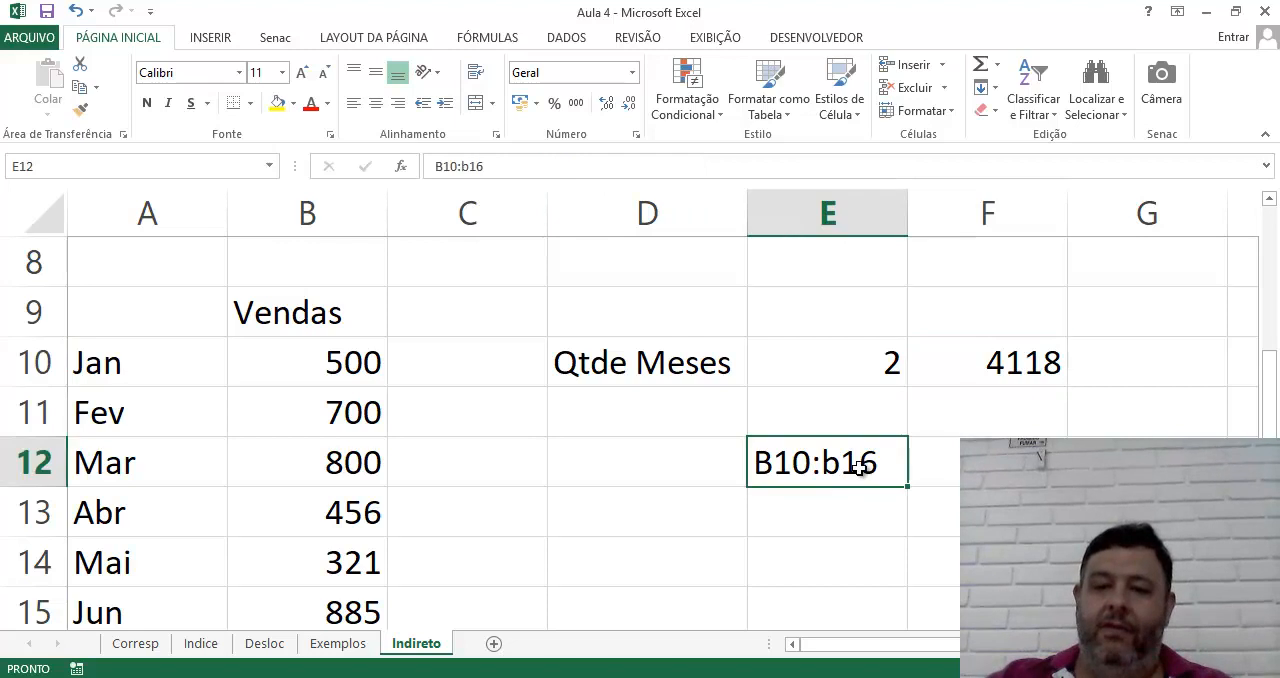
{"action": "left_click", "coordinate": [556, 166]}
{"action": "key", "text": "BackSpace"}
{"action": "type", "text": "5"}
{"action": "key", "text": "Return"}
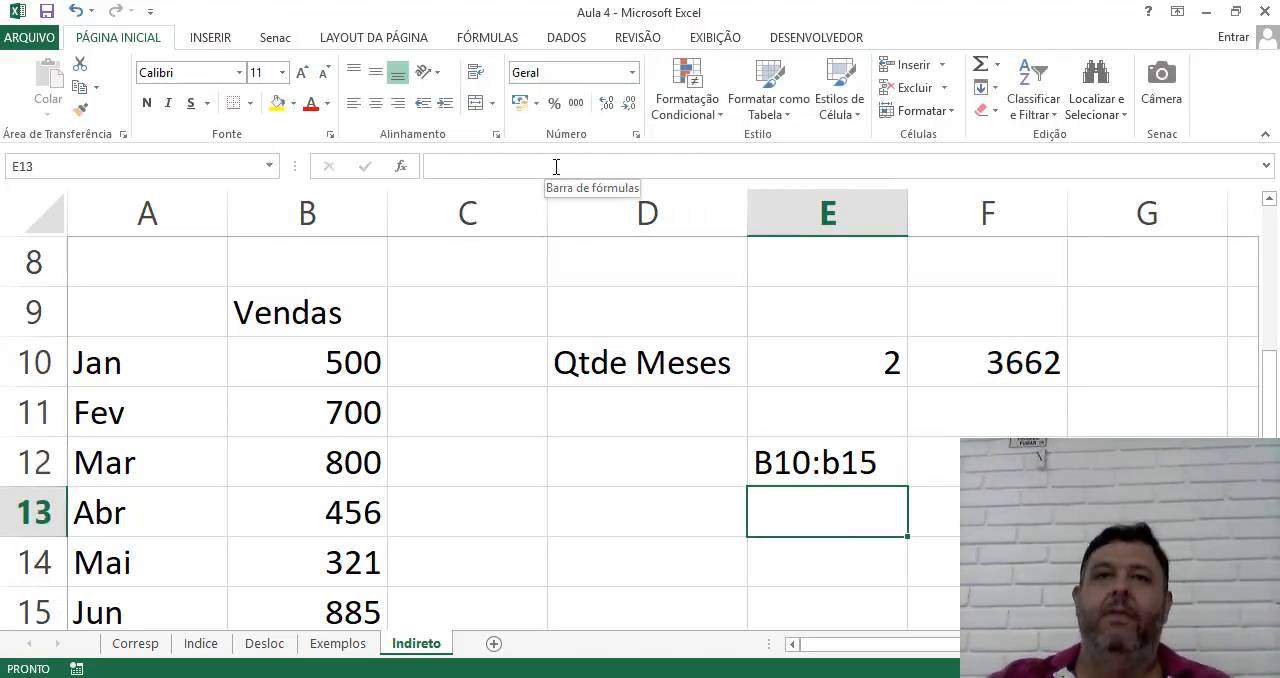
Change the range text in cell E12 back to B10:b16
{"action": "key", "text": "Up"}
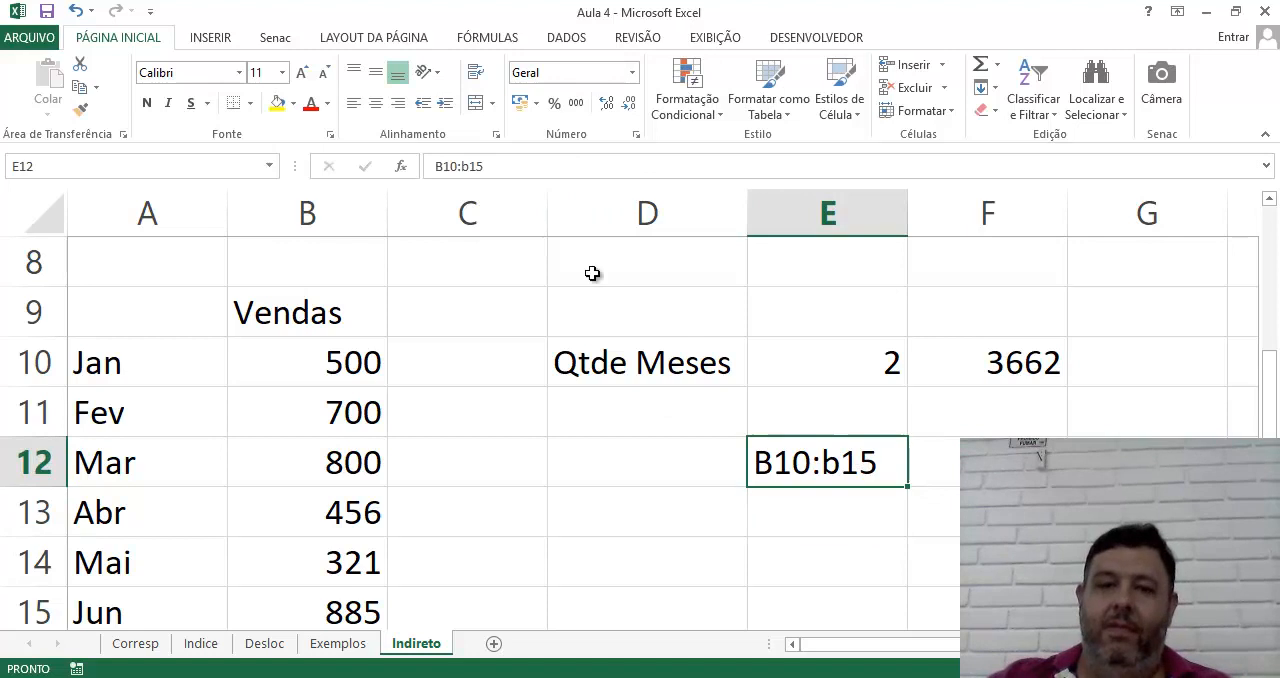
{"action": "left_click", "coordinate": [530, 166]}
{"action": "key", "text": "BackSpace"}
{"action": "type", "text": "6"}
{"action": "key", "text": "Return"}
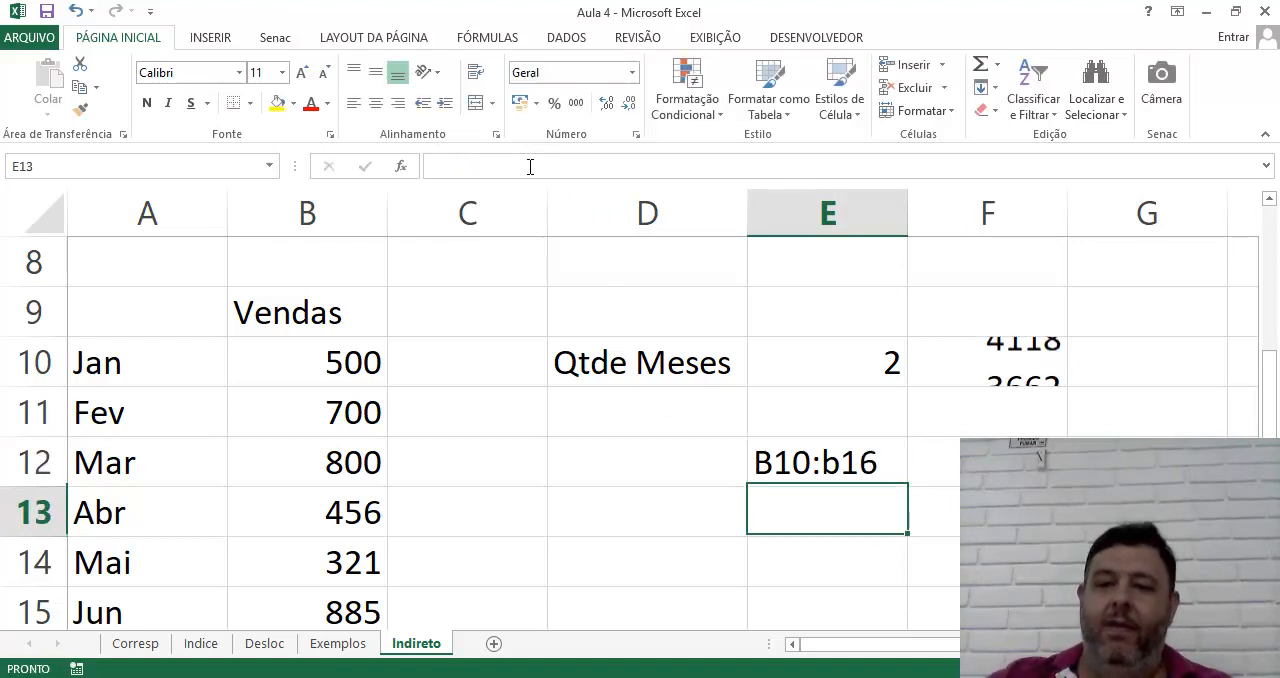
{"action": "left_click", "coordinate": [808, 462]}
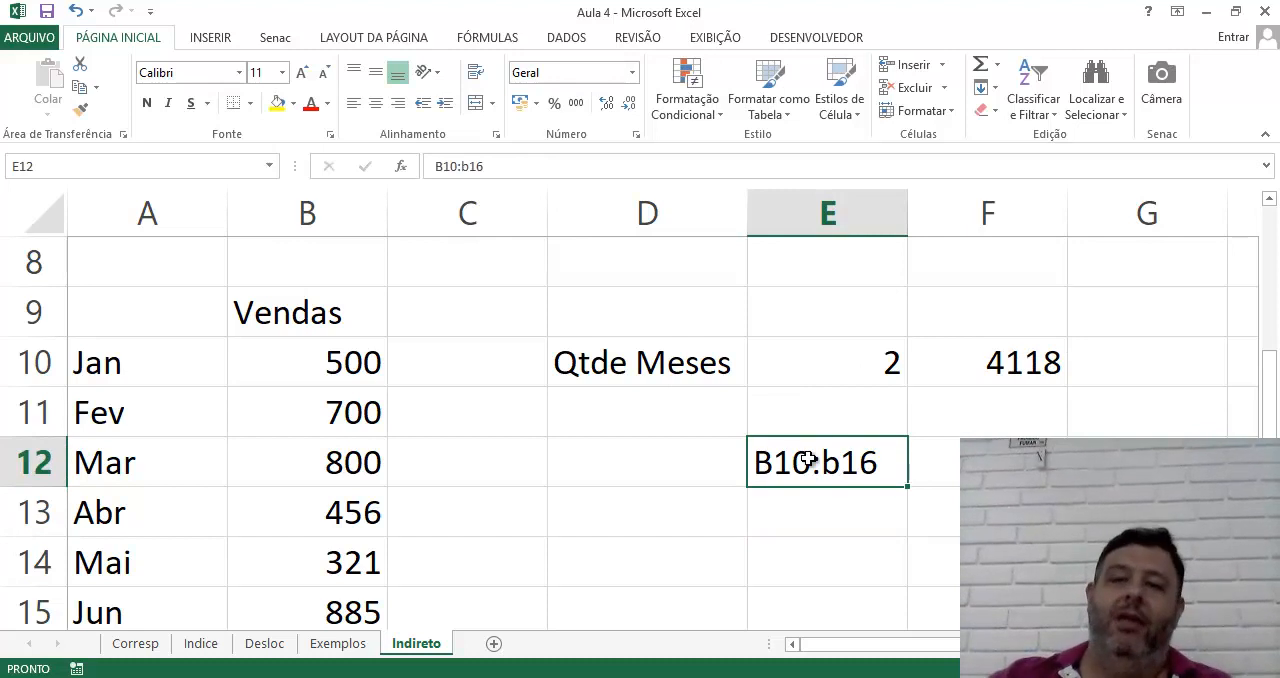
Convert the range text in cell E12 into the text formula ="B10:b16"
{"action": "left_click", "coordinate": [885, 343]}
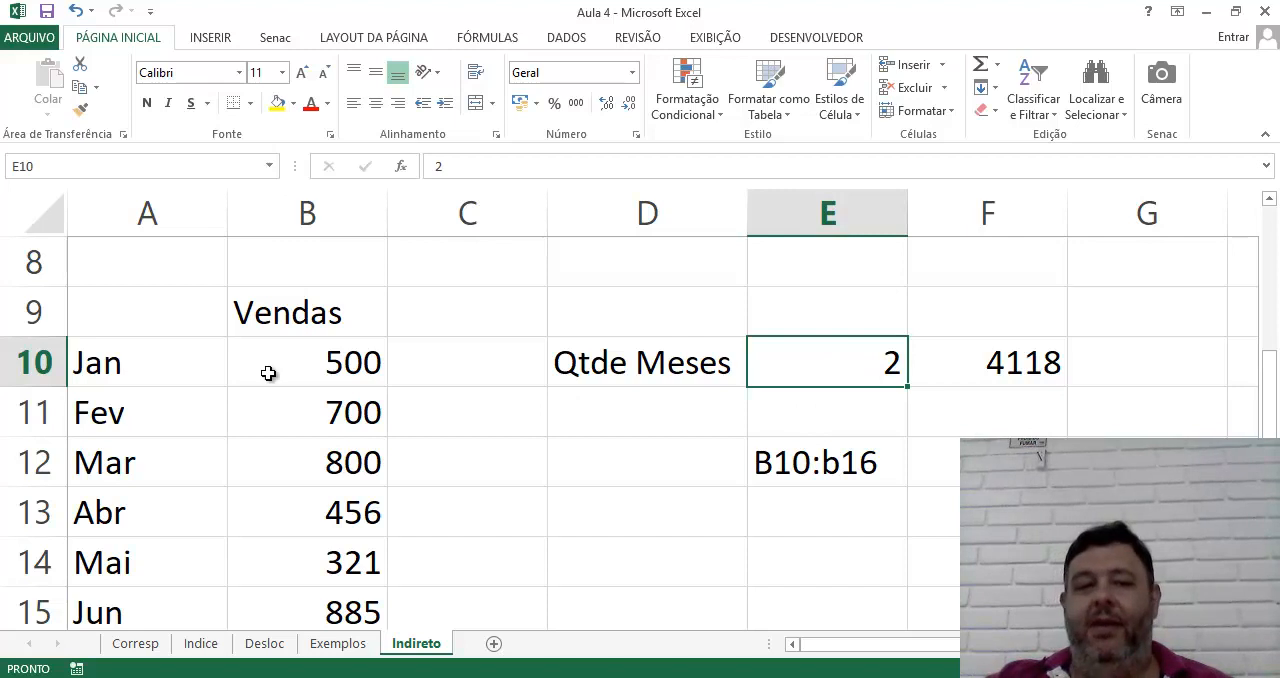
{"action": "scroll", "coordinate": [310, 440], "scroll_direction": "down", "scroll_amount": 2}
{"action": "scroll", "coordinate": [312, 440], "scroll_direction": "up", "scroll_amount": 2}
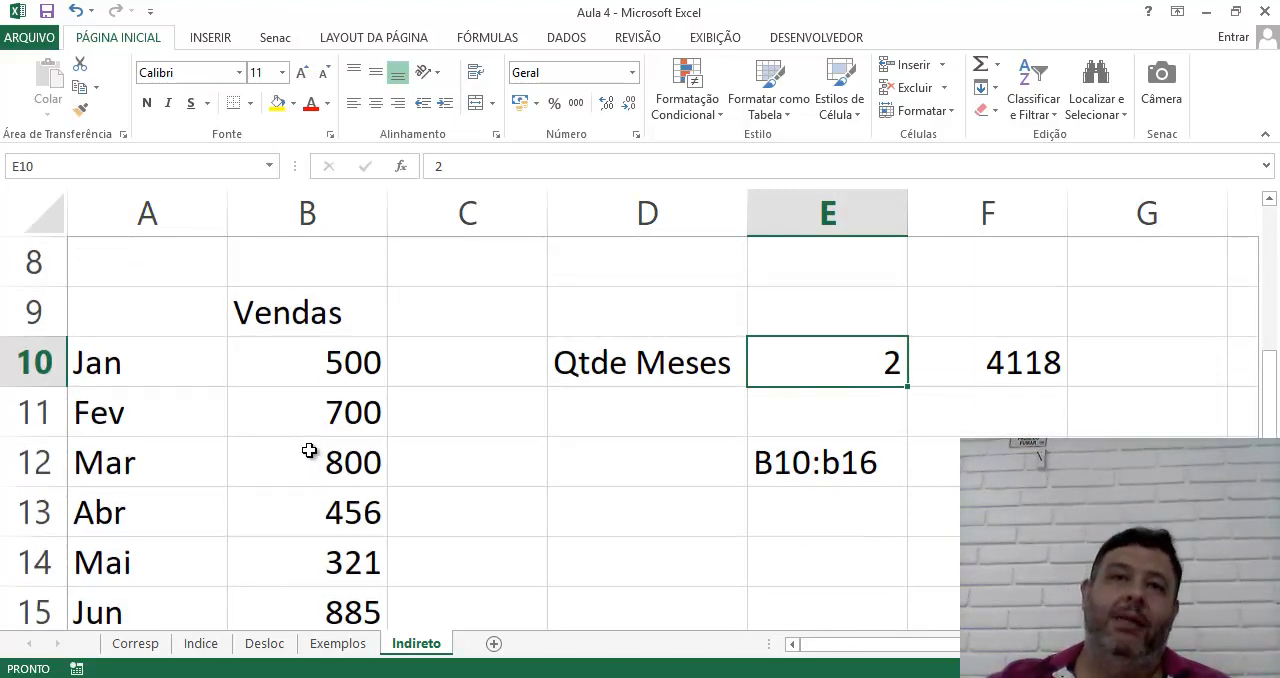
{"action": "left_click", "coordinate": [803, 479]}
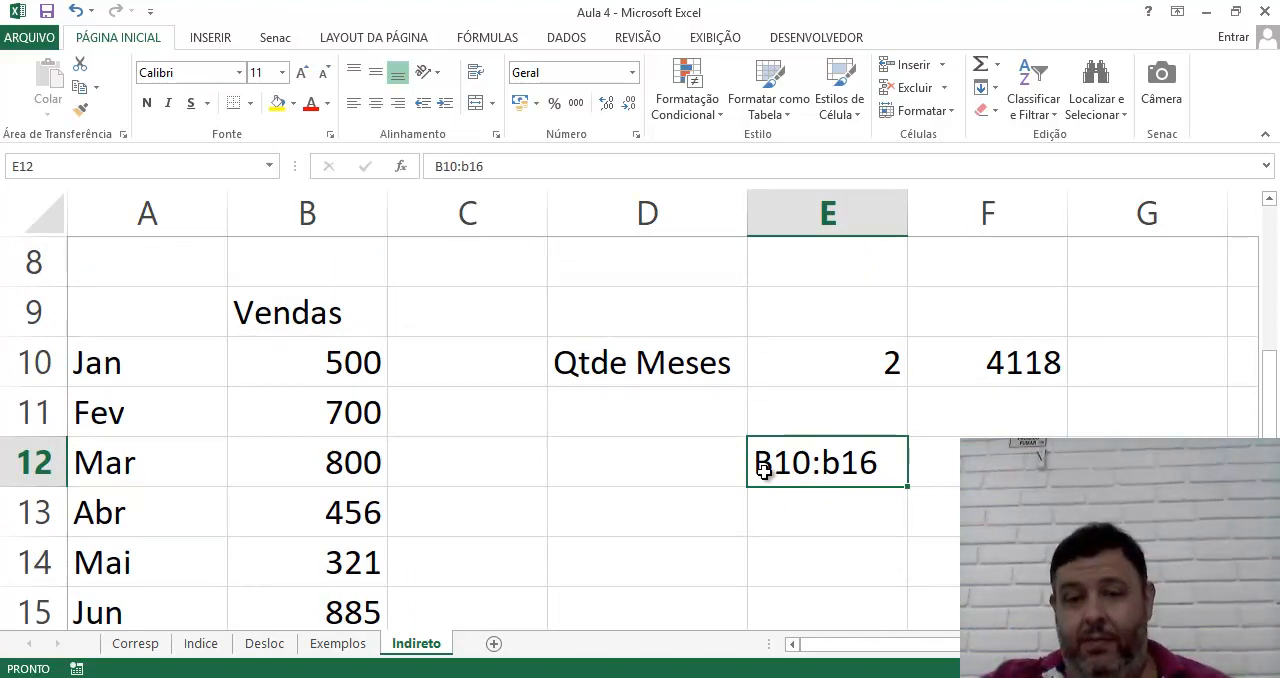
{"action": "double_click", "coordinate": [763, 470]}
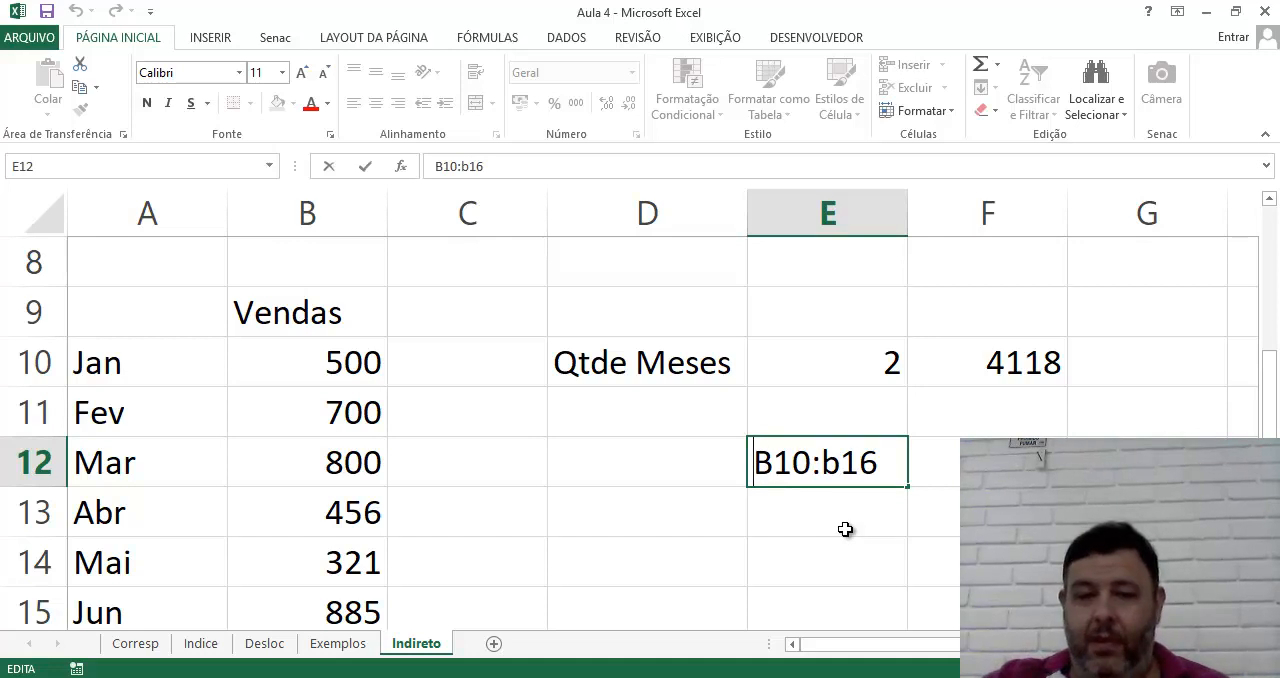
{"action": "left_click", "coordinate": [822, 462]}
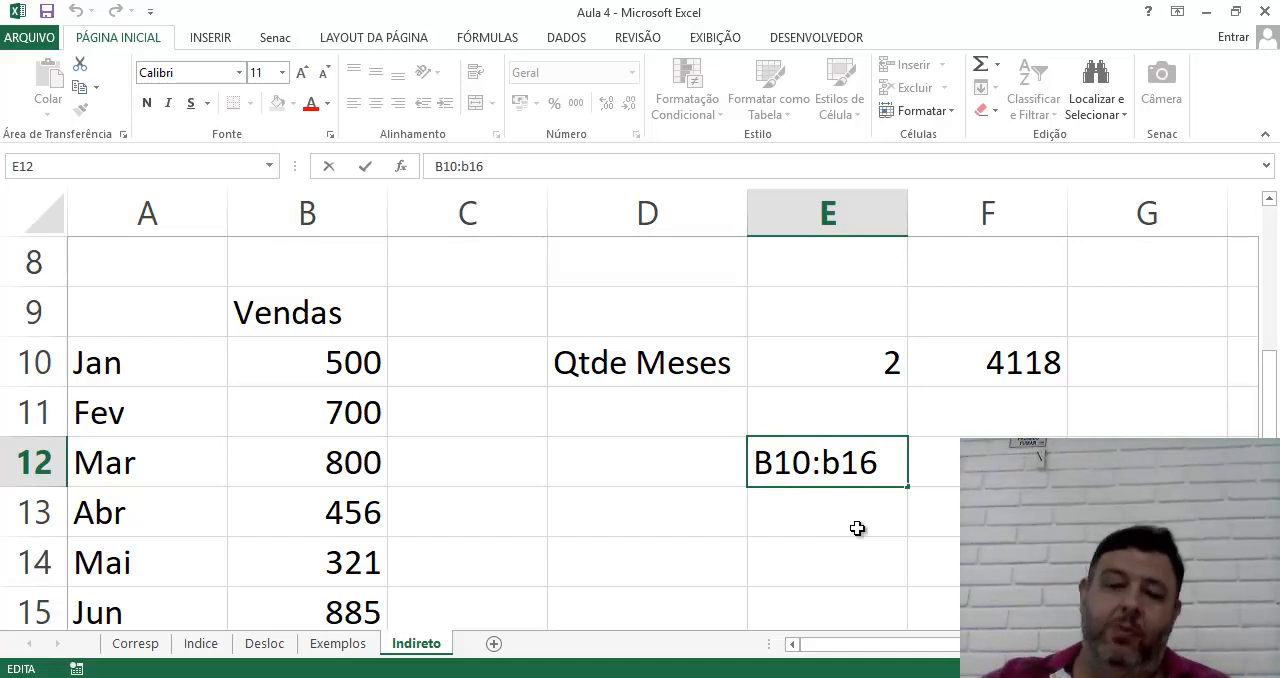
{"action": "left_click", "coordinate": [757, 465]}
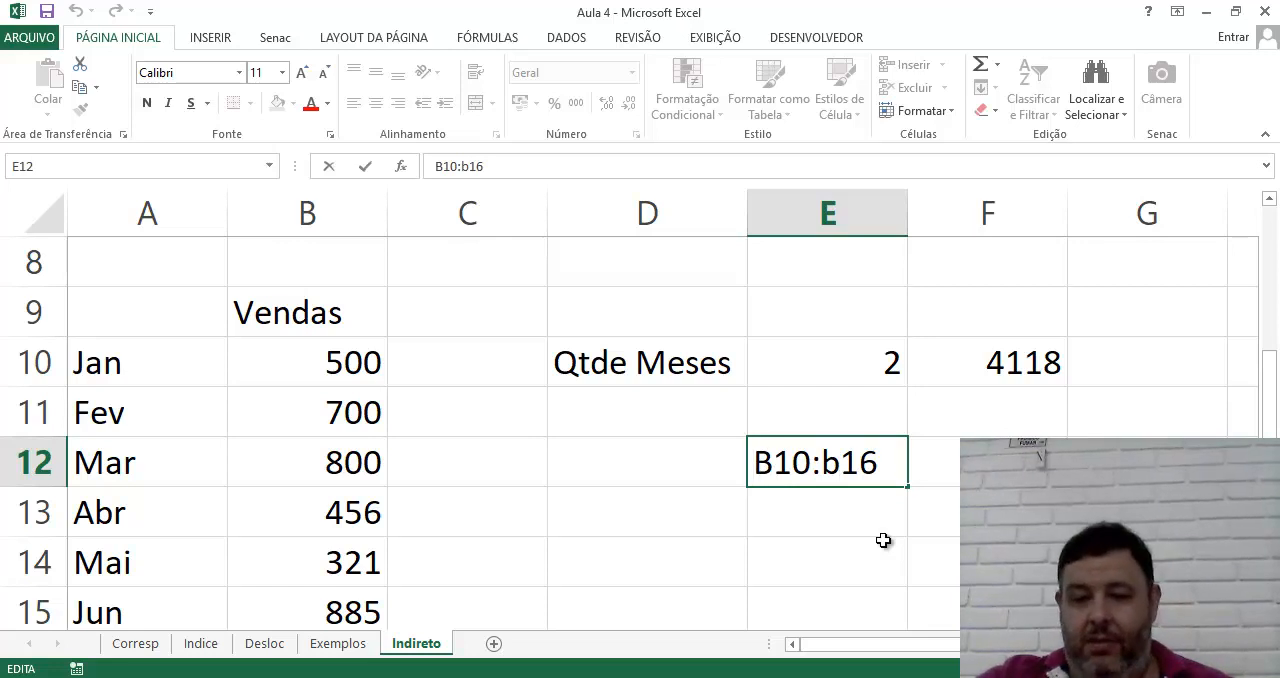
{"action": "type", "text": "=\""}
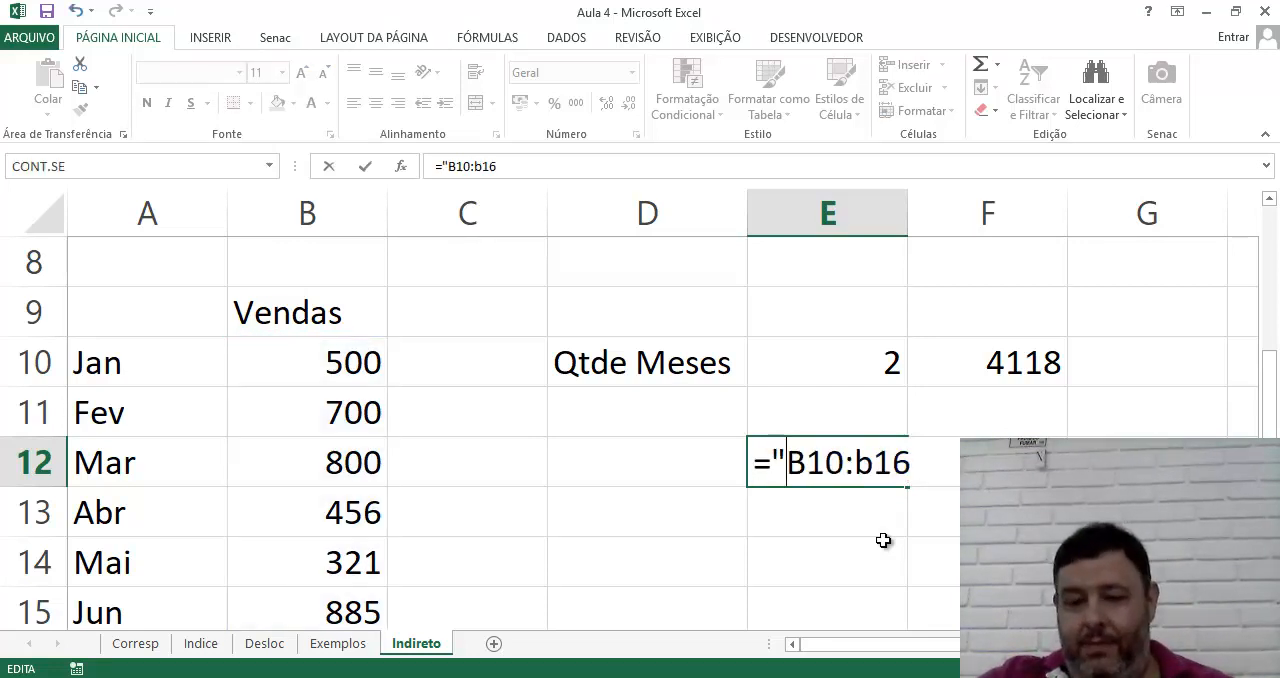
{"action": "key", "text": "Right"}
{"action": "key", "text": "Right"}
{"action": "key", "text": "Right"}
{"action": "key", "text": "Right"}
{"action": "key", "text": "Right"}
{"action": "key", "text": "Right"}
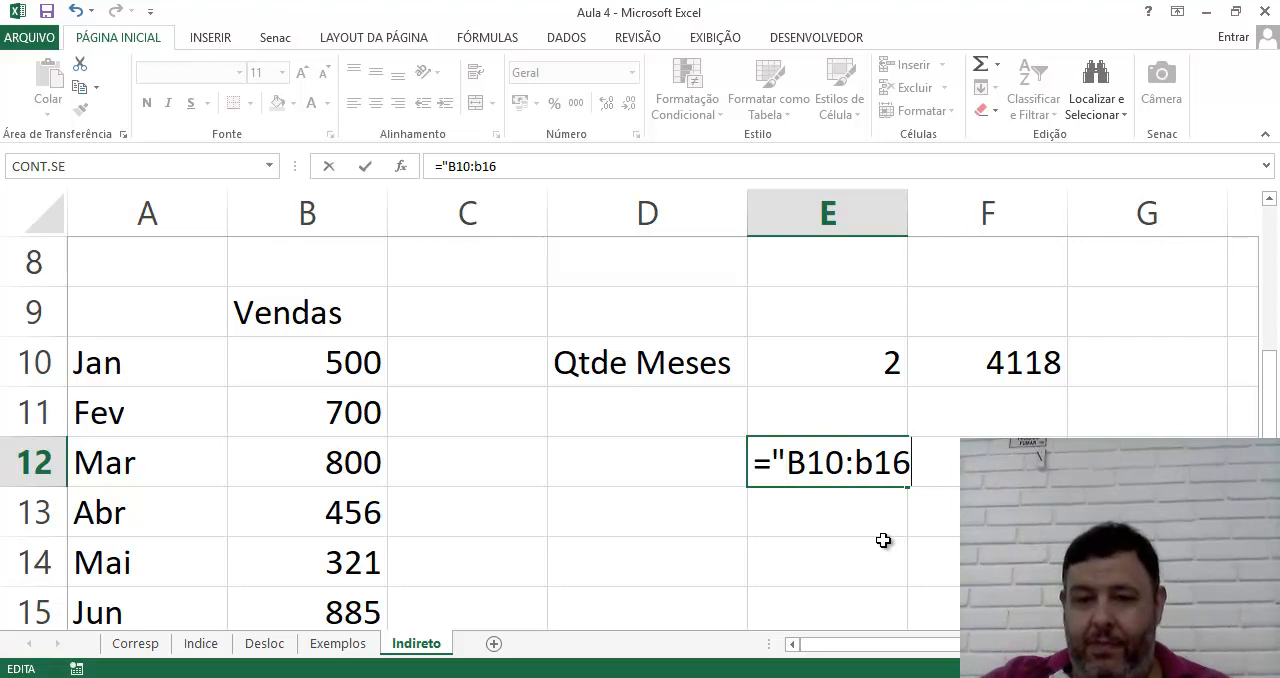
{"action": "type", "text": "\""}
{"action": "key", "text": "Return"}
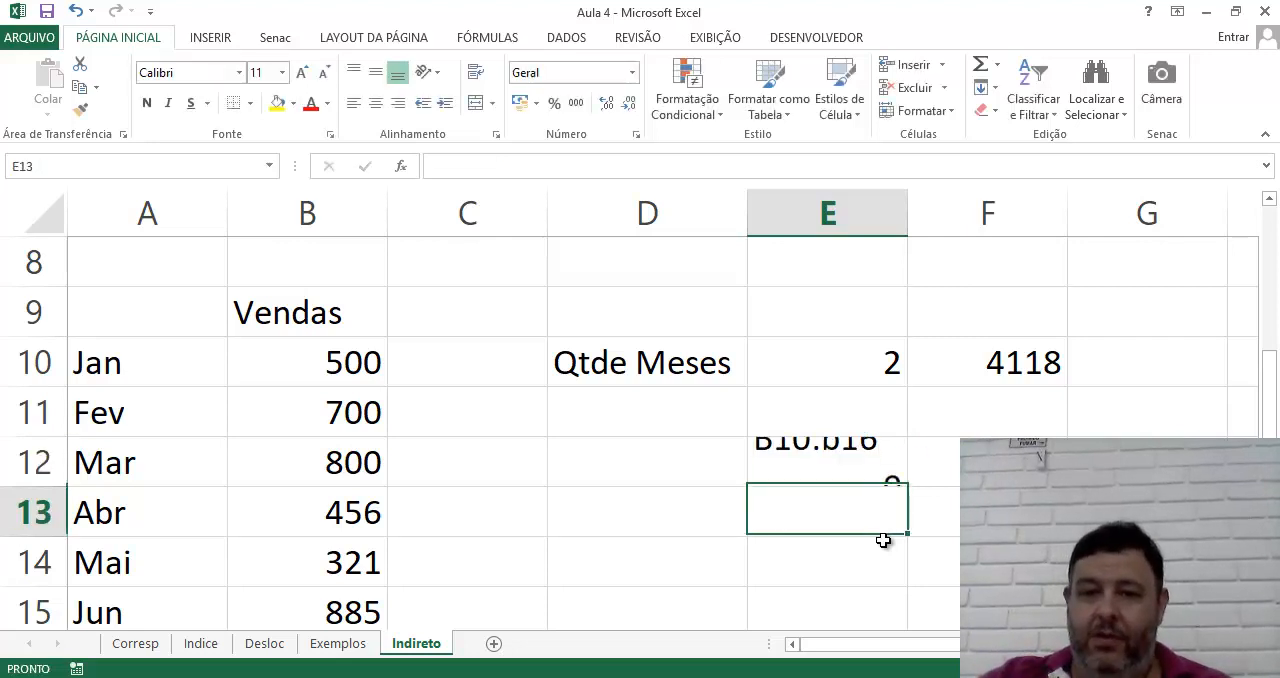
Shorten the text in E12's formula to "B10:B", dropping the final row number, and add an & operator after it
{"action": "key", "text": "Up"}
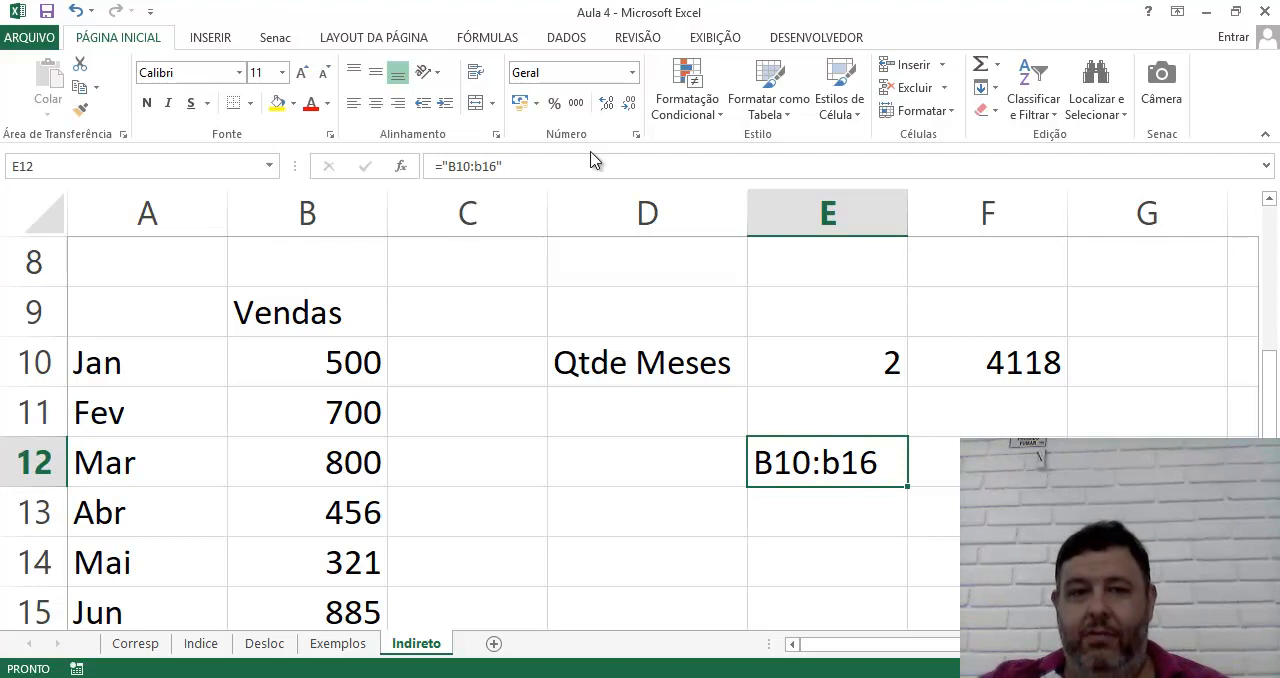
{"action": "left_click", "coordinate": [532, 176]}
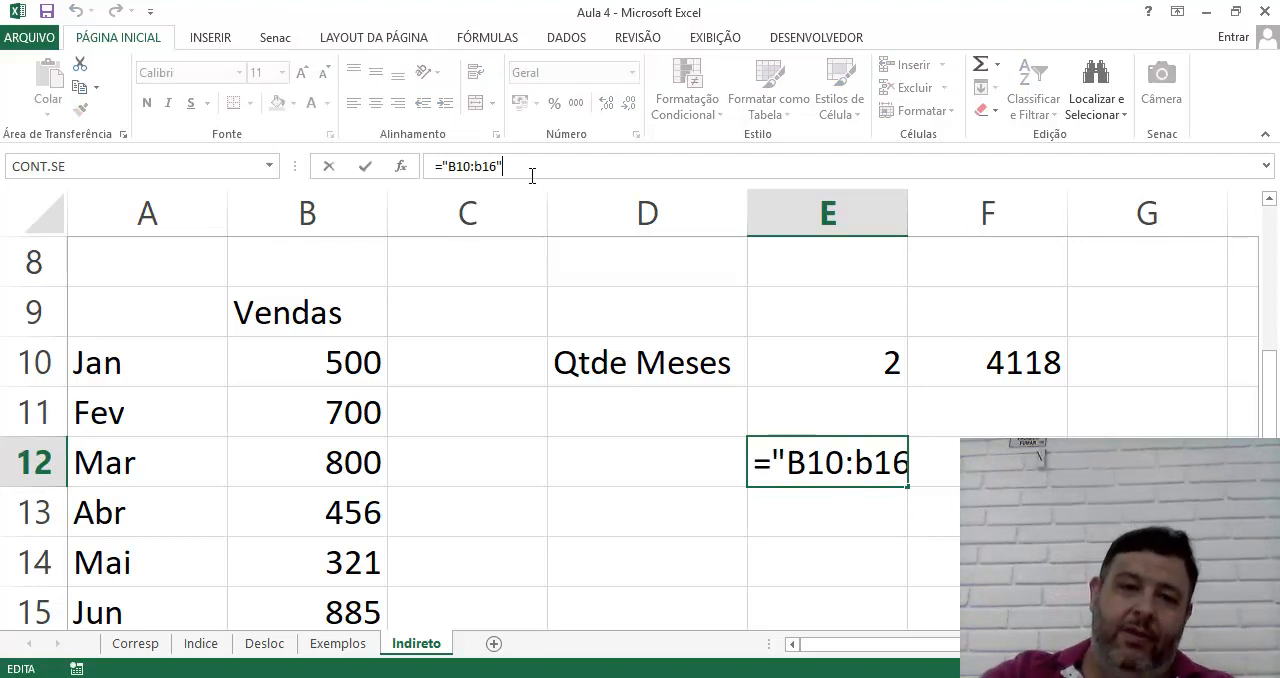
{"action": "key", "text": "BackSpace"}
{"action": "key", "text": "BackSpace"}
{"action": "key", "text": "BackSpace"}
{"action": "key", "text": "BackSpace"}
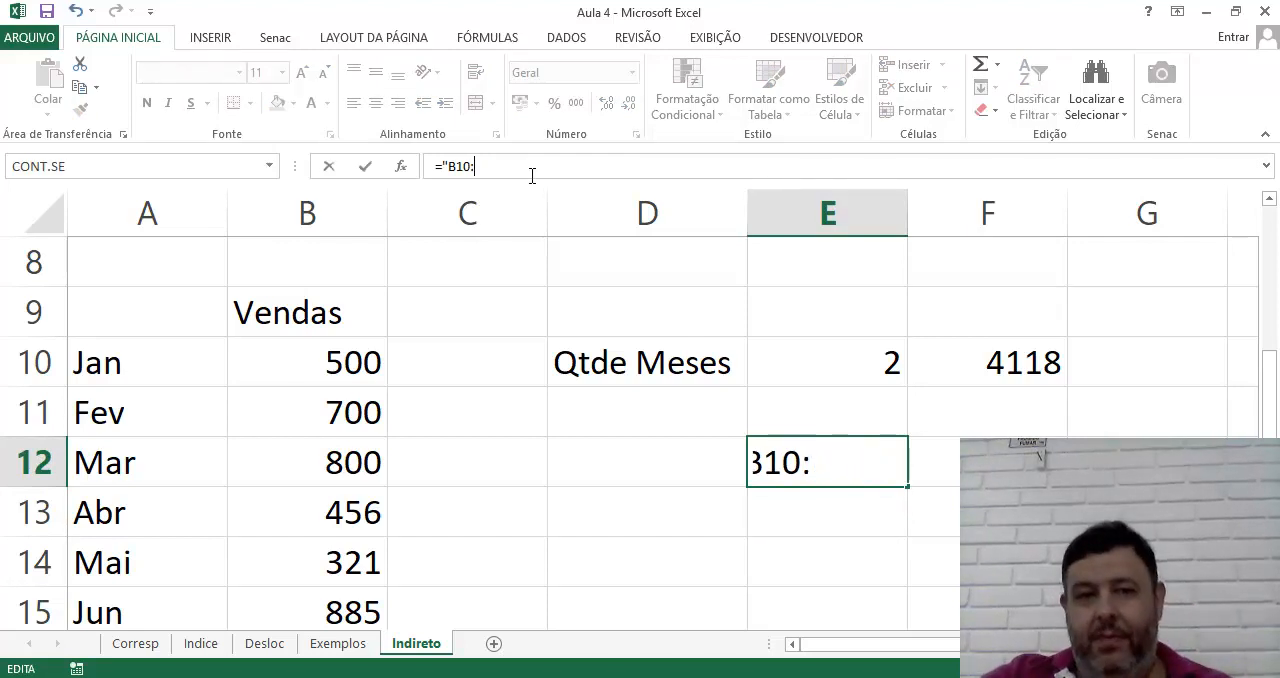
{"action": "type", "text": "B"}
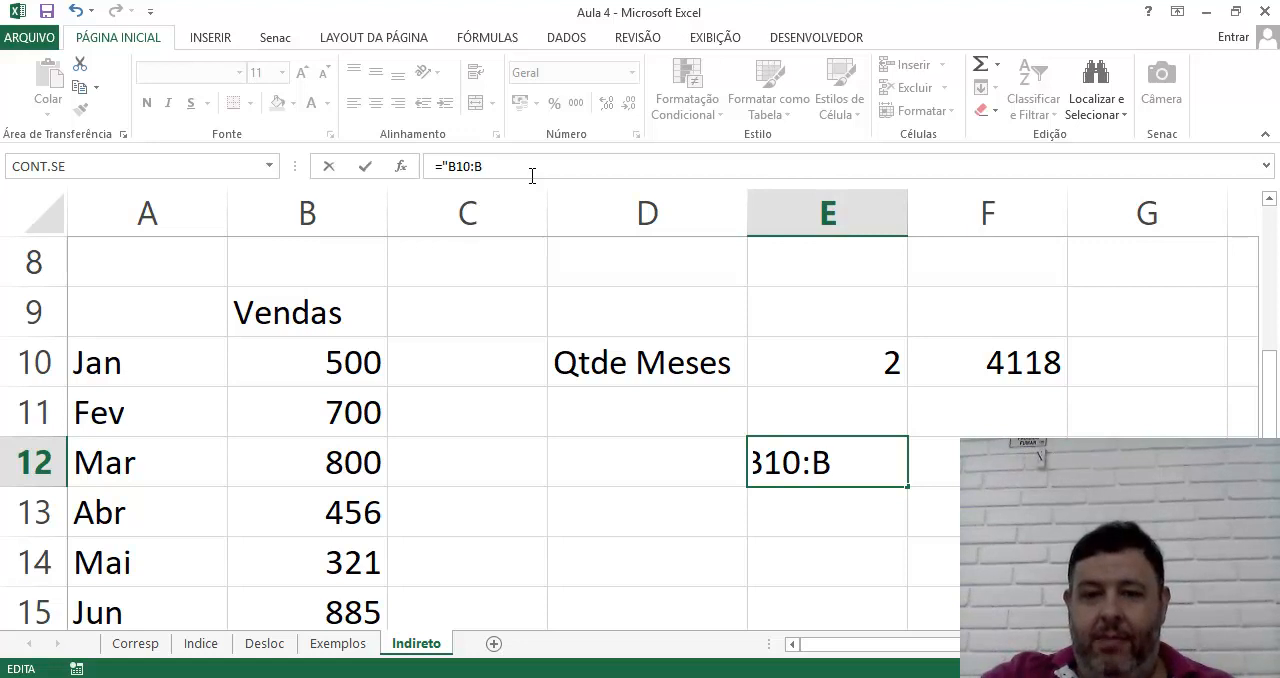
{"action": "type", "text": "&"}
{"action": "key", "text": "BackSpace"}
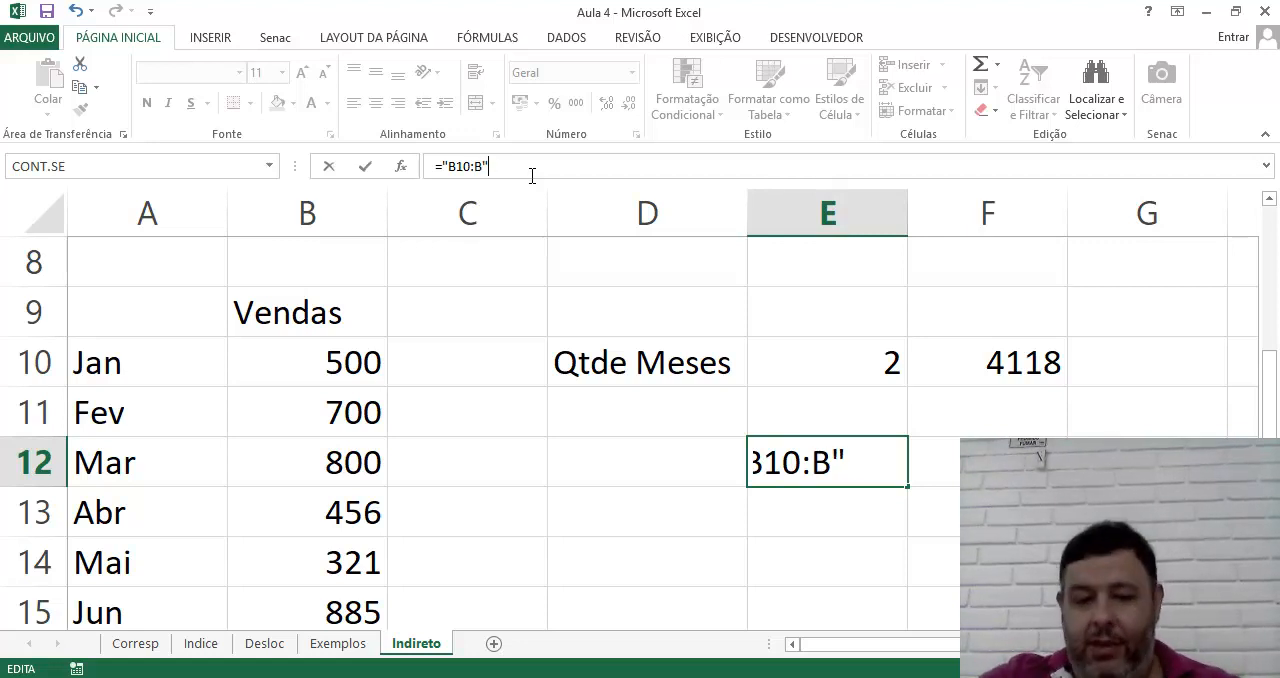
{"action": "type", "text": "\" &"}
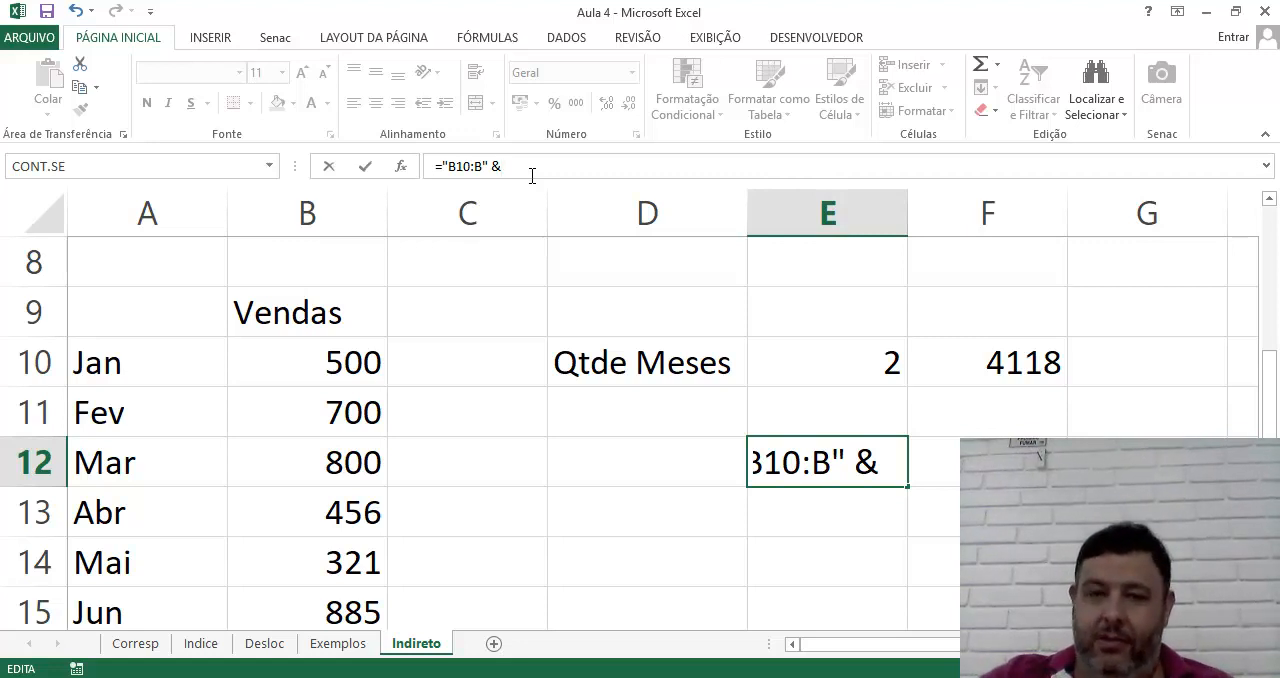
Complete the formula in E12 with the row number as text, making it ="B10:B" & "15"
{"action": "type", "text": "10"}
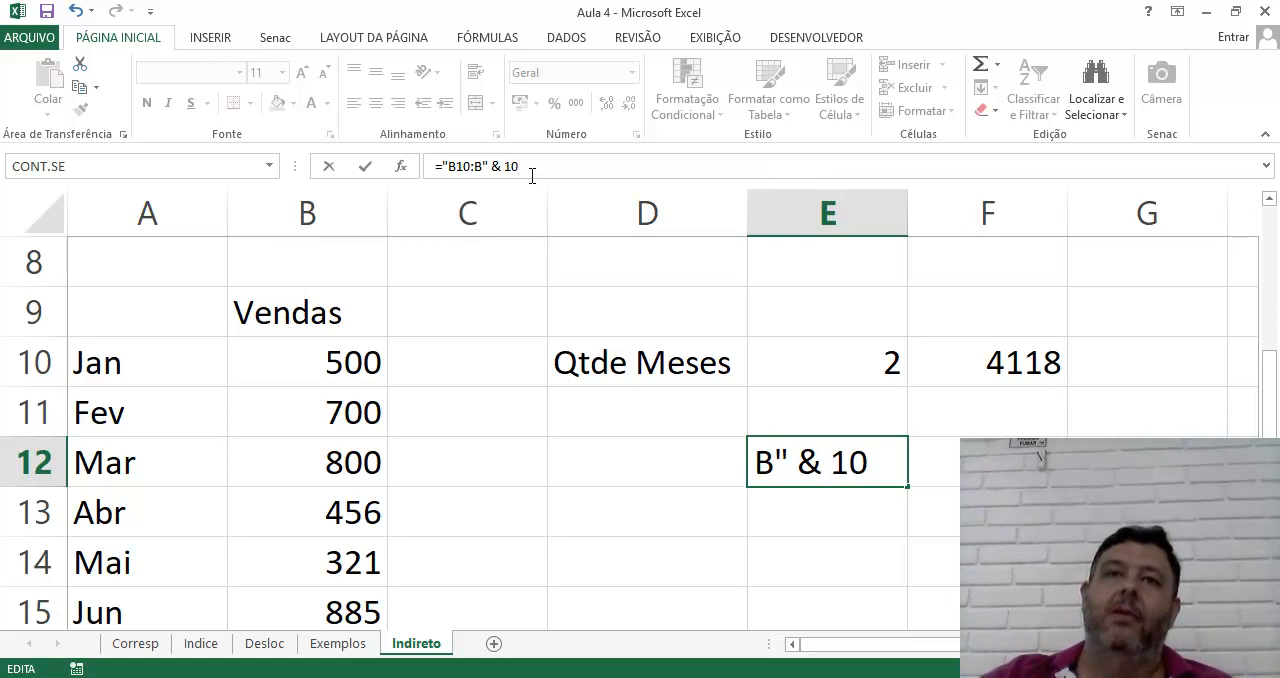
{"action": "key", "text": "BackSpace"}
{"action": "key", "text": "BackSpace"}
{"action": "type", "text": "15"}
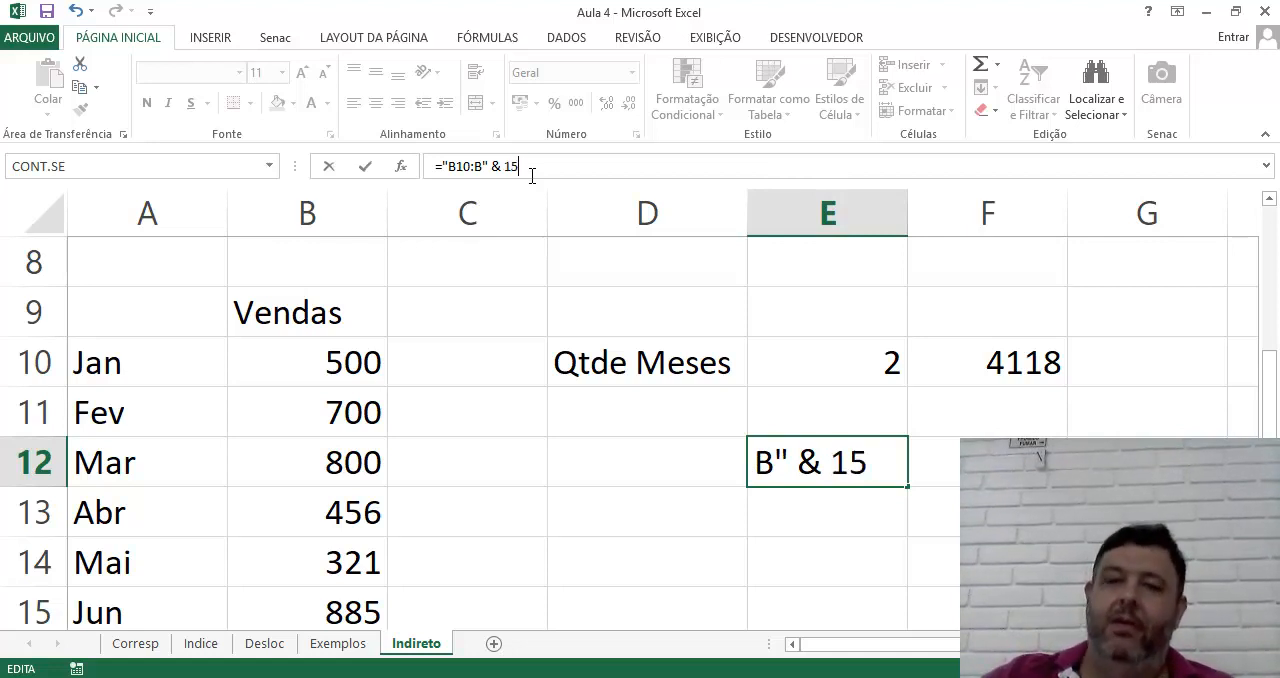
{"action": "key", "text": "BackSpace"}
{"action": "key", "text": "BackSpace"}
{"action": "type", "text": "\""}
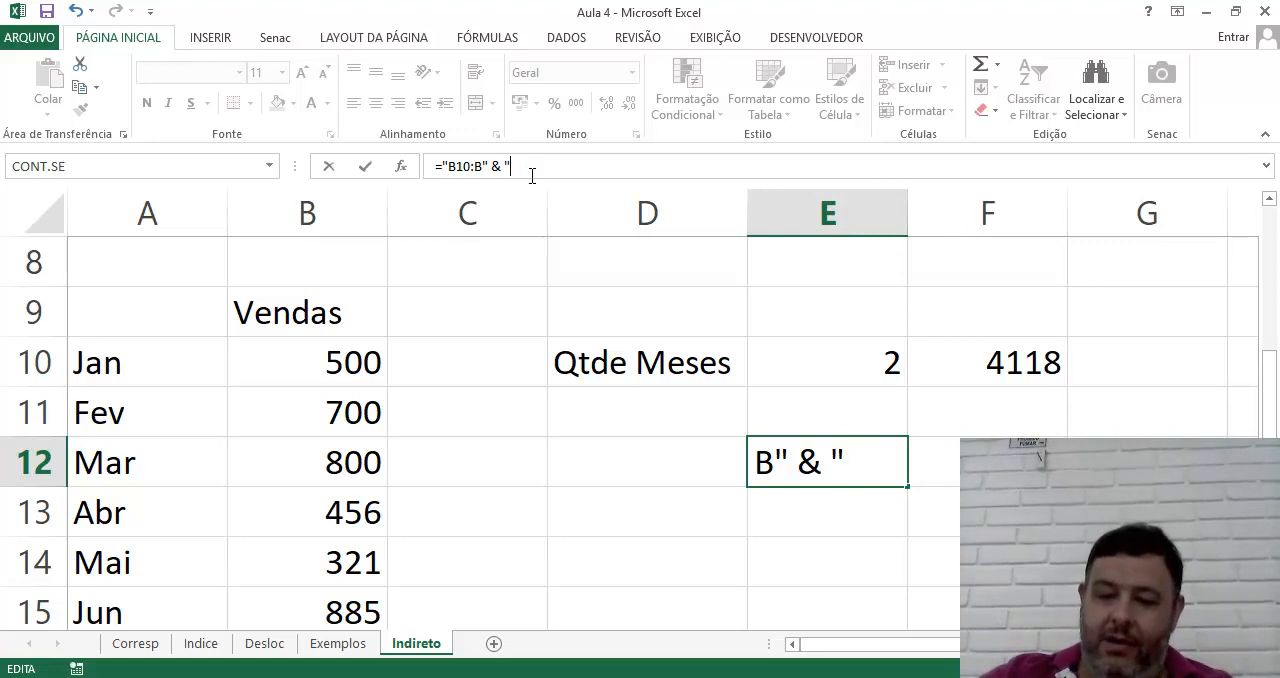
{"action": "type", "text": "15\""}
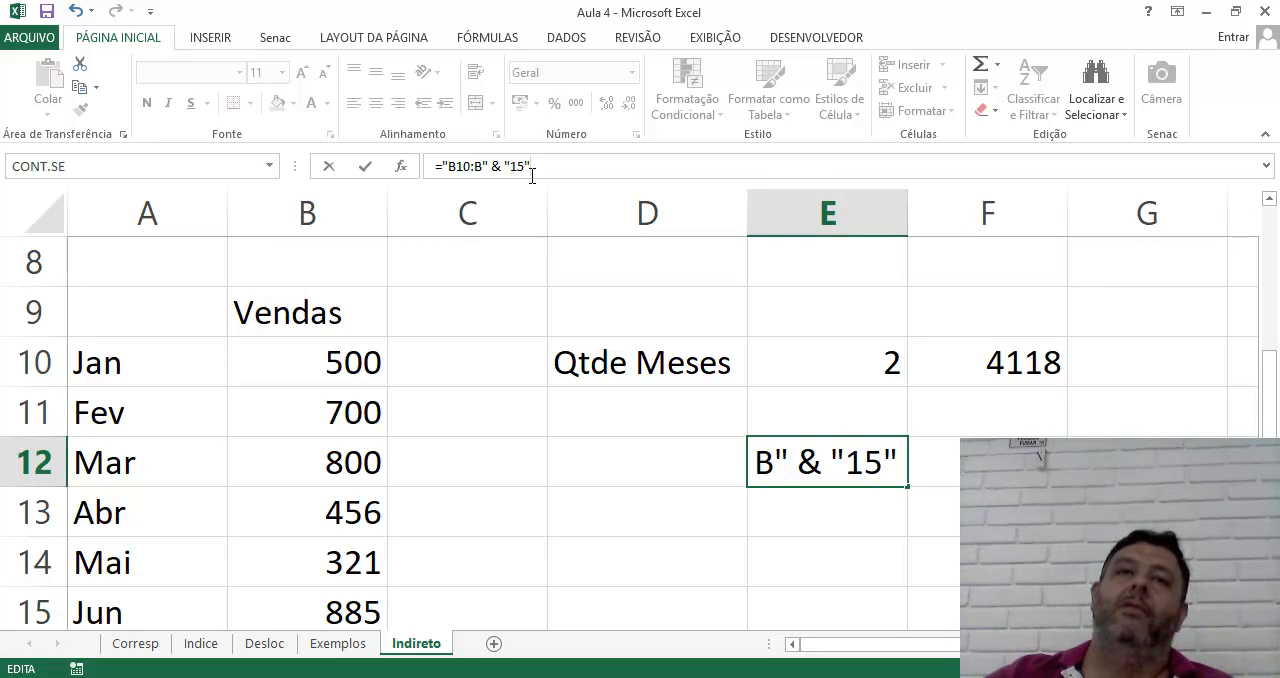
{"action": "key", "text": "Return"}
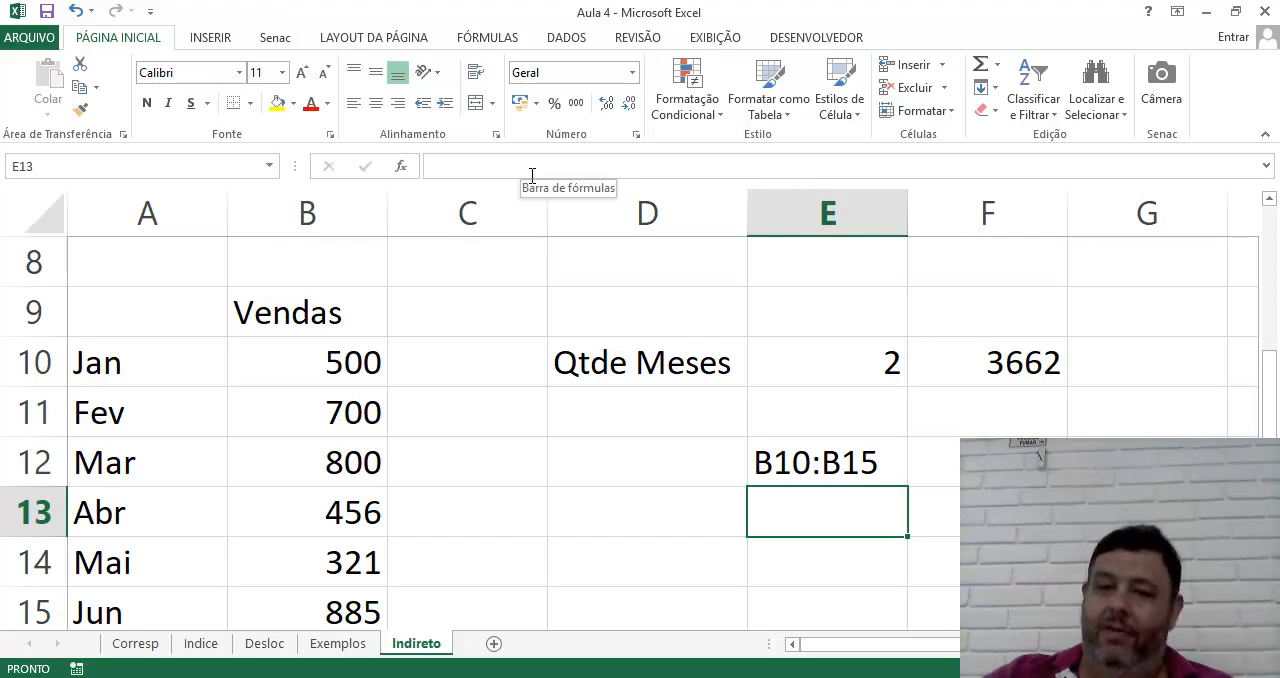
Replace the fixed row number in E12's formula with a calculation from Qtde Meses, making it ="B10:B" & ( 10 + E10)
{"action": "key", "text": "Up"}
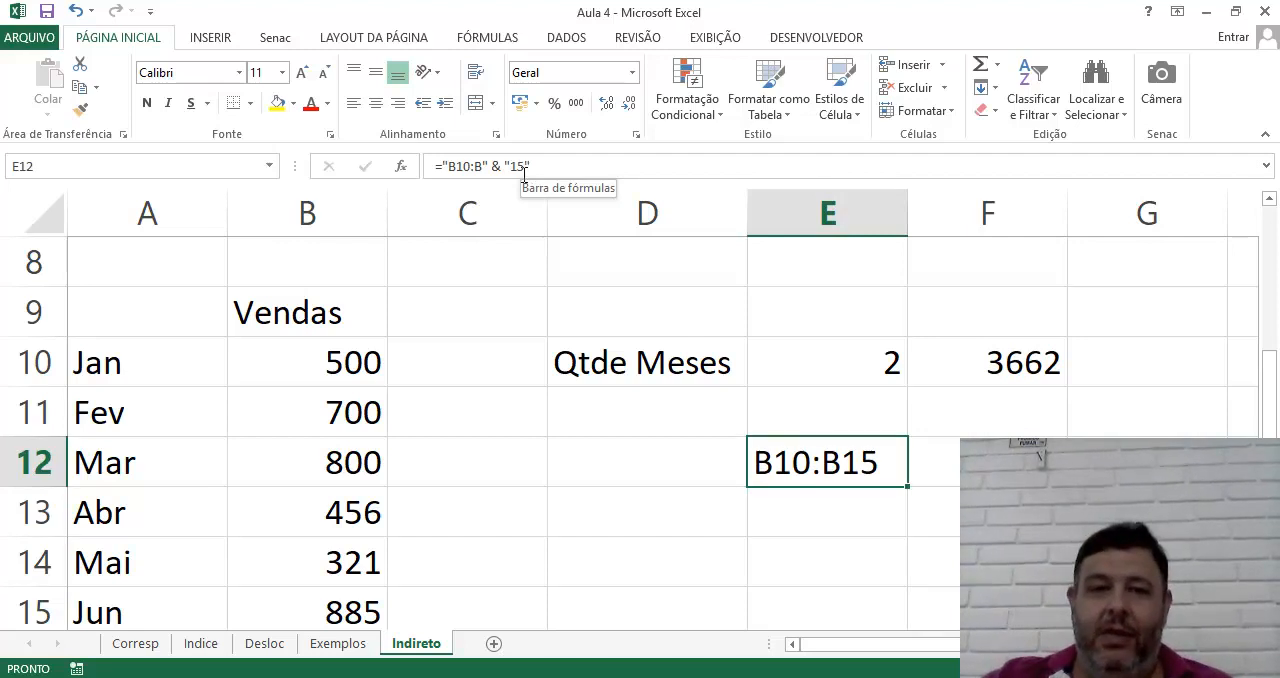
{"action": "left_click", "coordinate": [532, 172]}
{"action": "left_click_drag", "start_coordinate": [502, 166], "coordinate": [534, 162]}
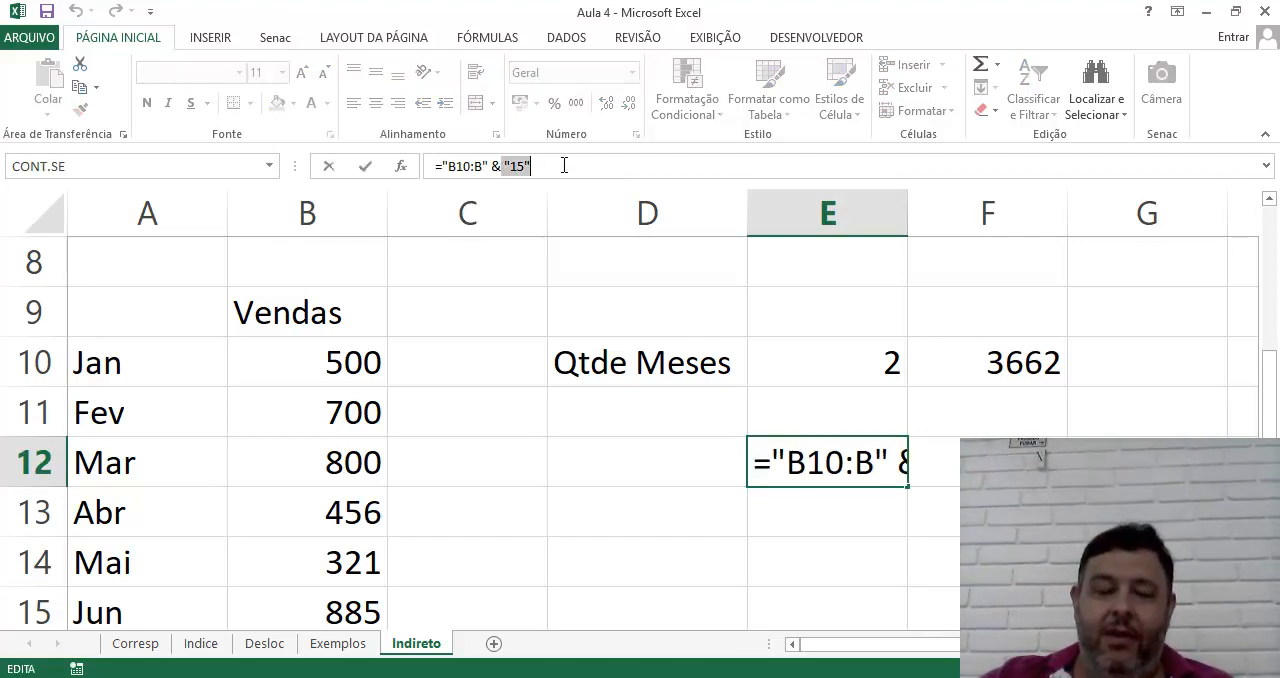
{"action": "type", "text": "dfdf"}
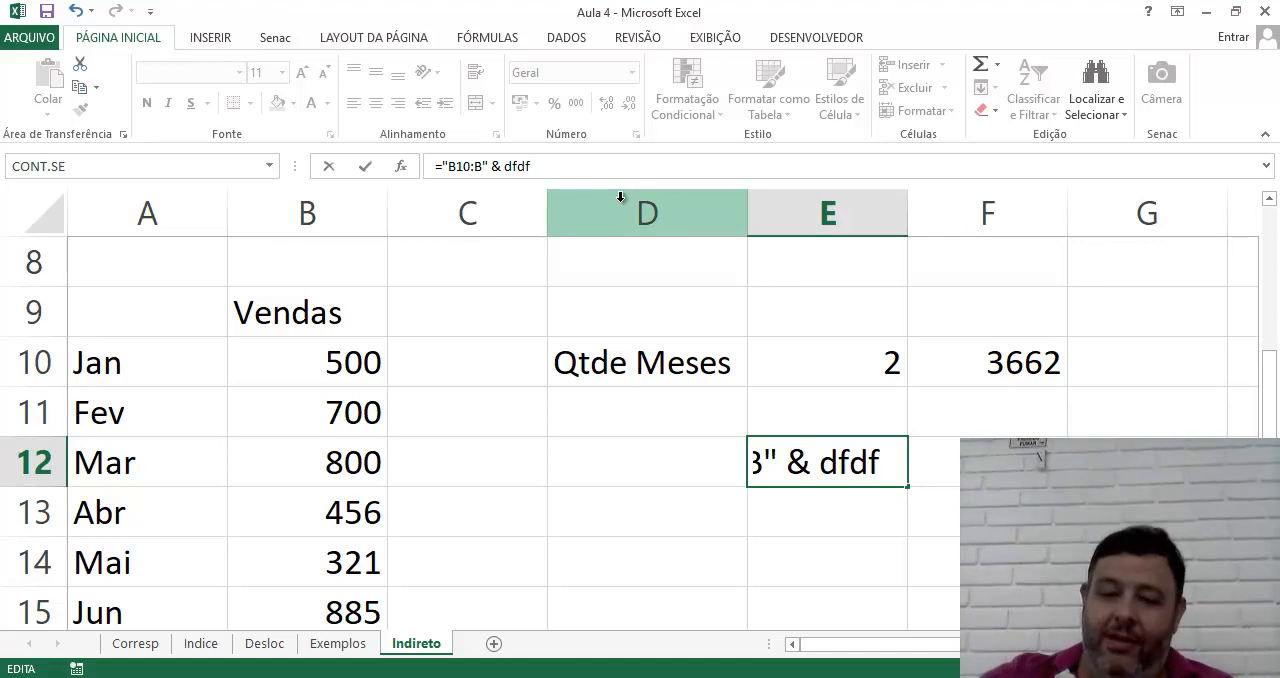
{"action": "key", "text": "BackSpace"}
{"action": "key", "text": "BackSpace"}
{"action": "key", "text": "BackSpace"}
{"action": "key", "text": "BackSpace"}
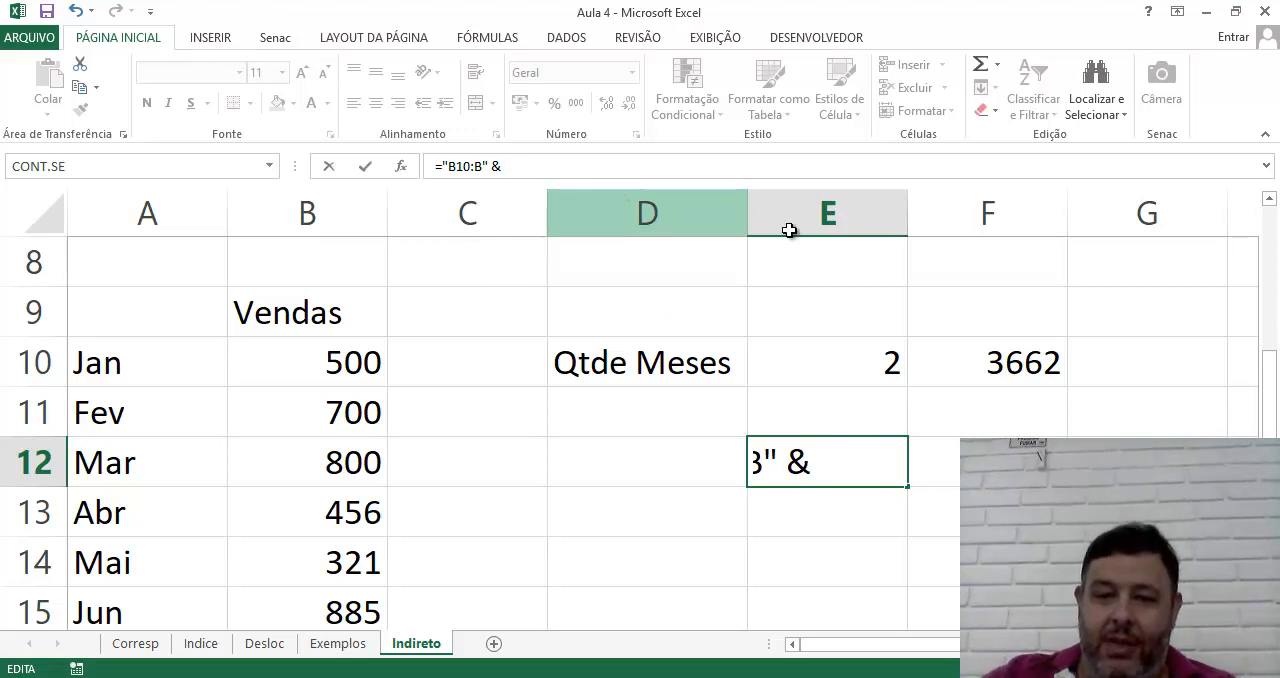
{"action": "left_click", "coordinate": [822, 462]}
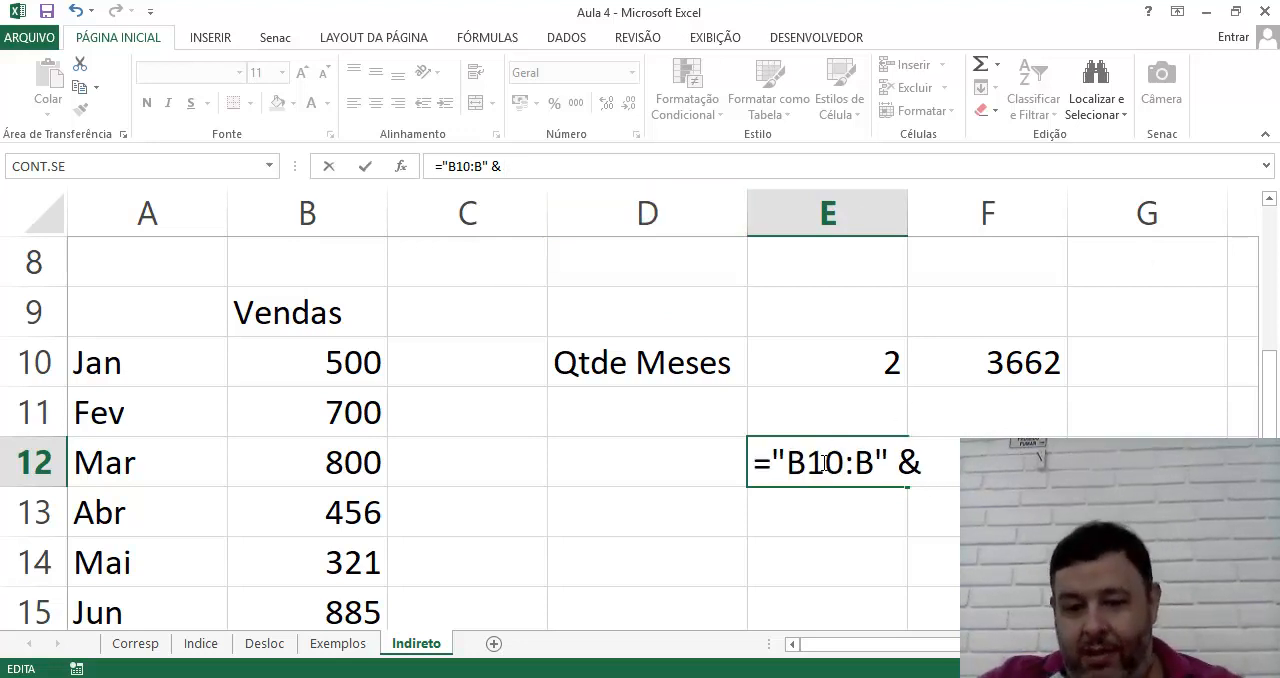
{"action": "type", "text": "("}
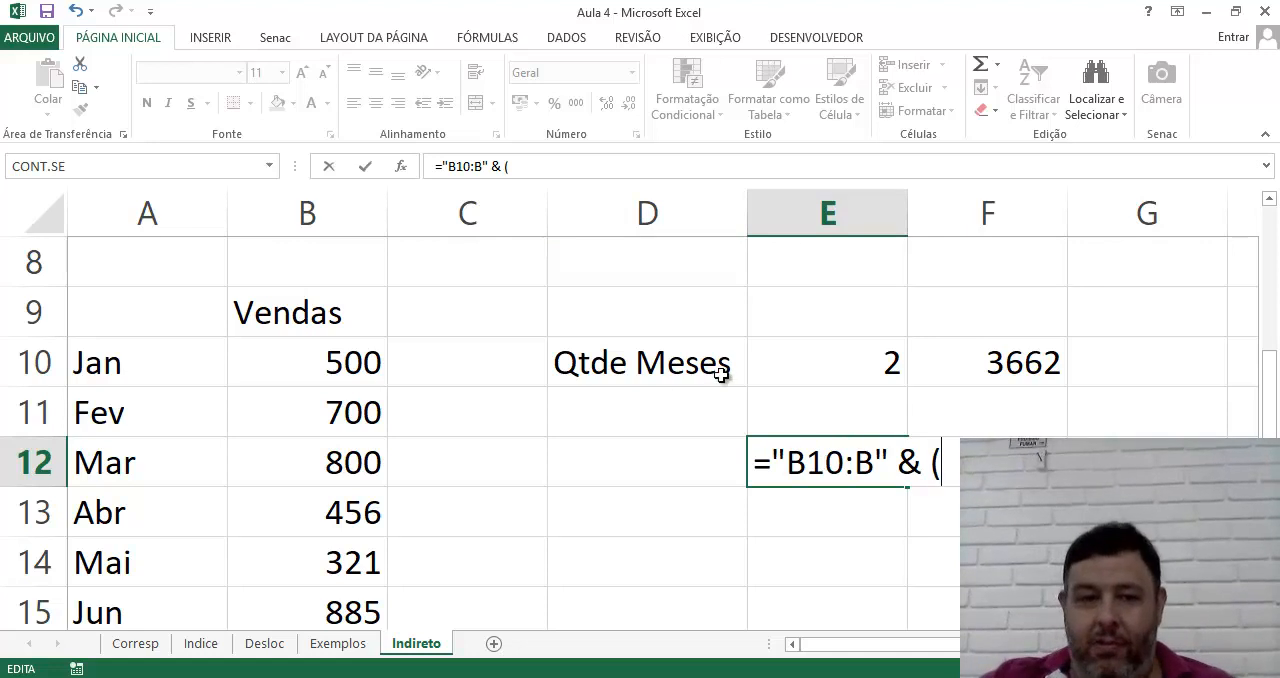
{"action": "type", "text": " 10 +"}
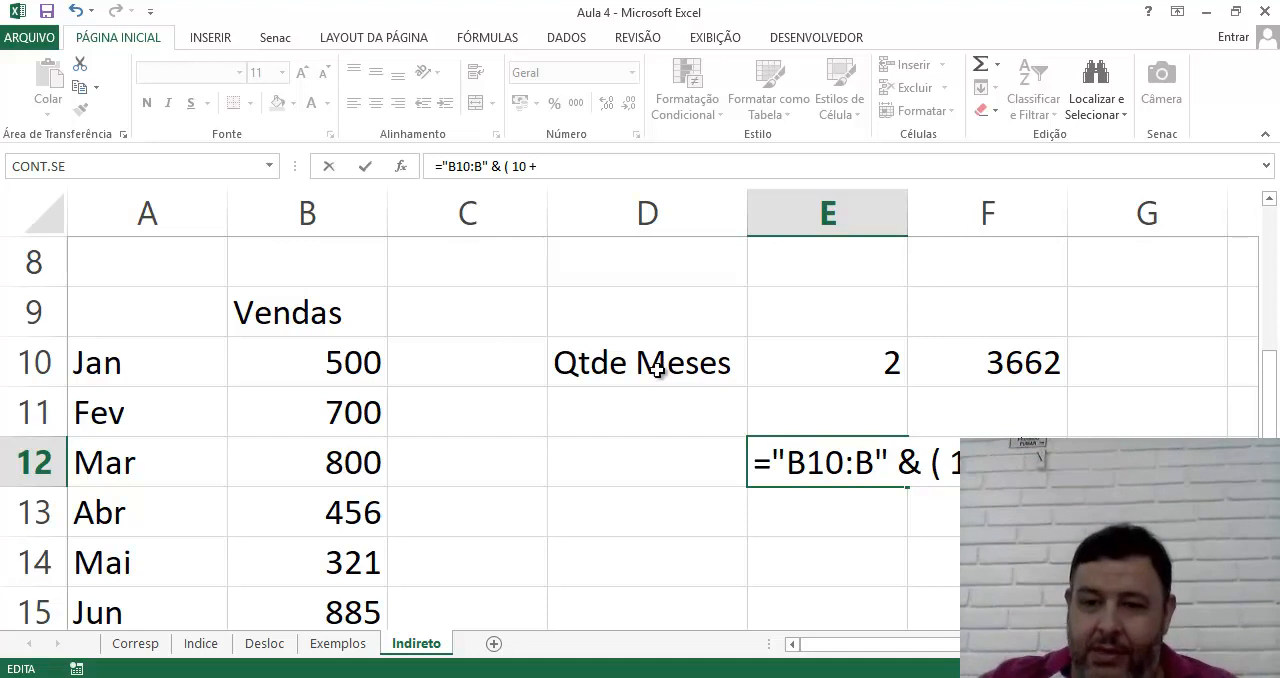
{"action": "left_click", "coordinate": [839, 371]}
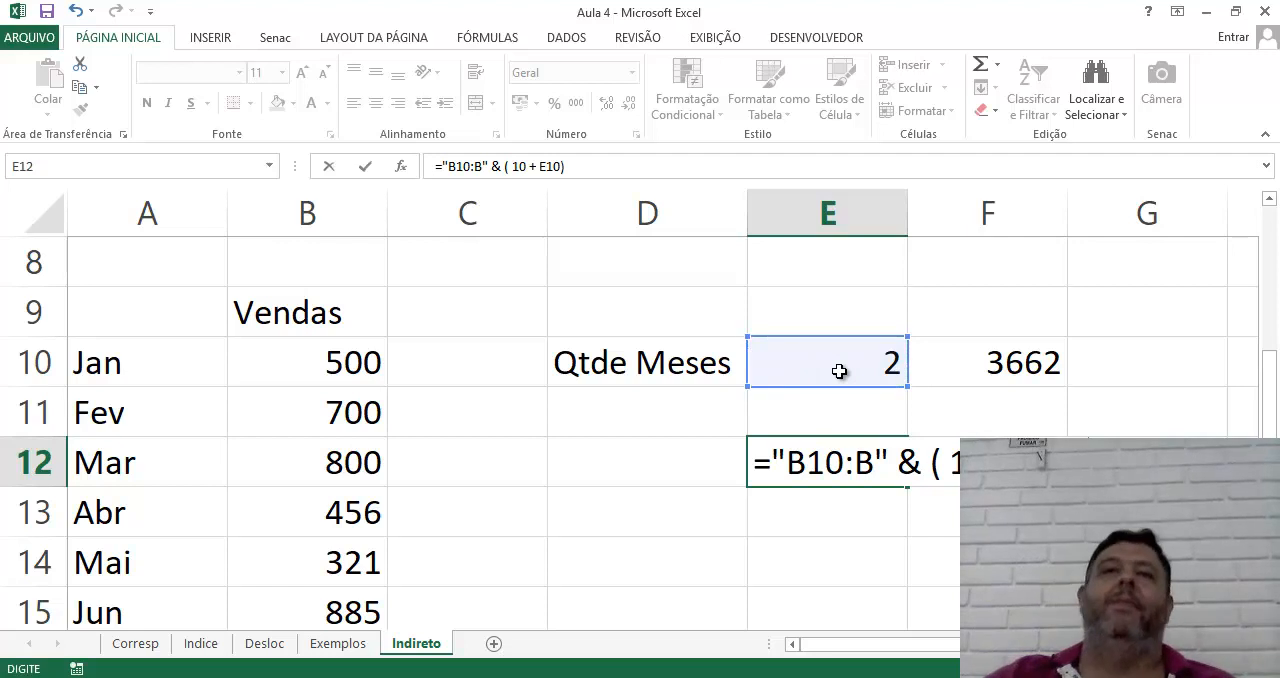
{"action": "key", "text": "Return"}
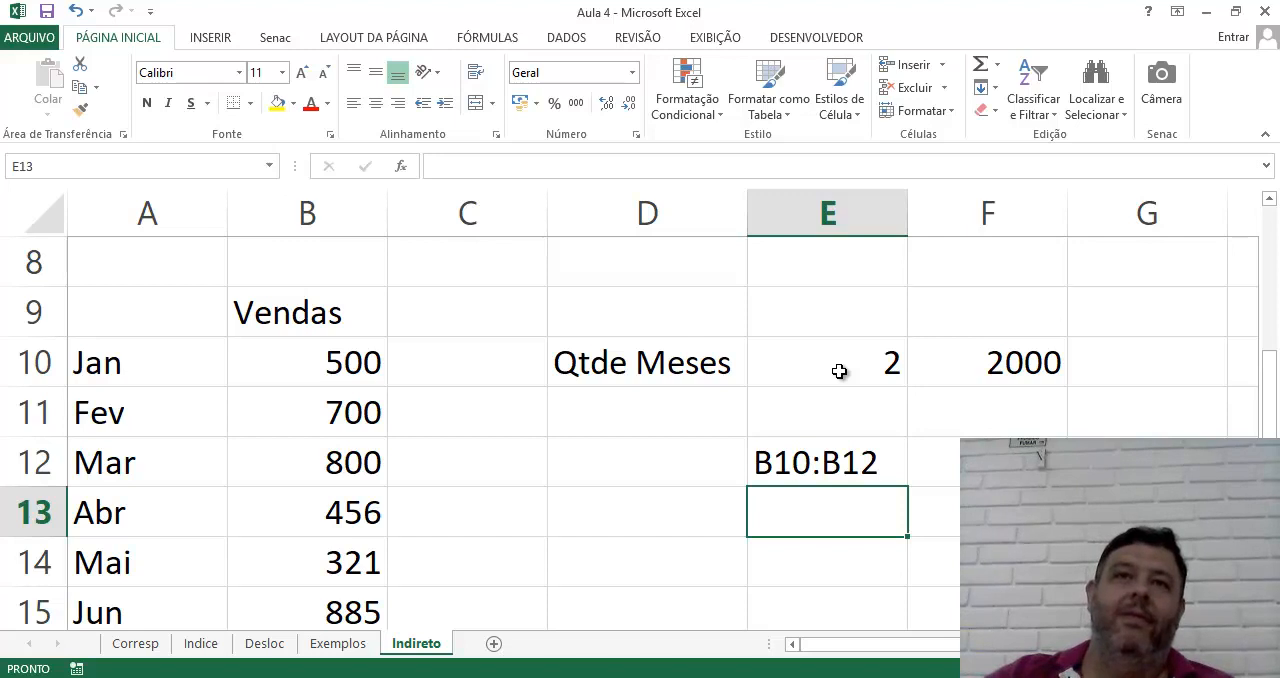
Test the dynamic range by setting Qtde Meses in E10 to 3, 4 and finally 5
{"action": "left_click", "coordinate": [839, 371]}
{"action": "type", "text": "3"}
{"action": "key", "text": "Return"}
{"action": "left_click", "coordinate": [840, 371]}
{"action": "type", "text": "4"}
{"action": "key", "text": "Return"}
{"action": "left_click", "coordinate": [845, 370]}
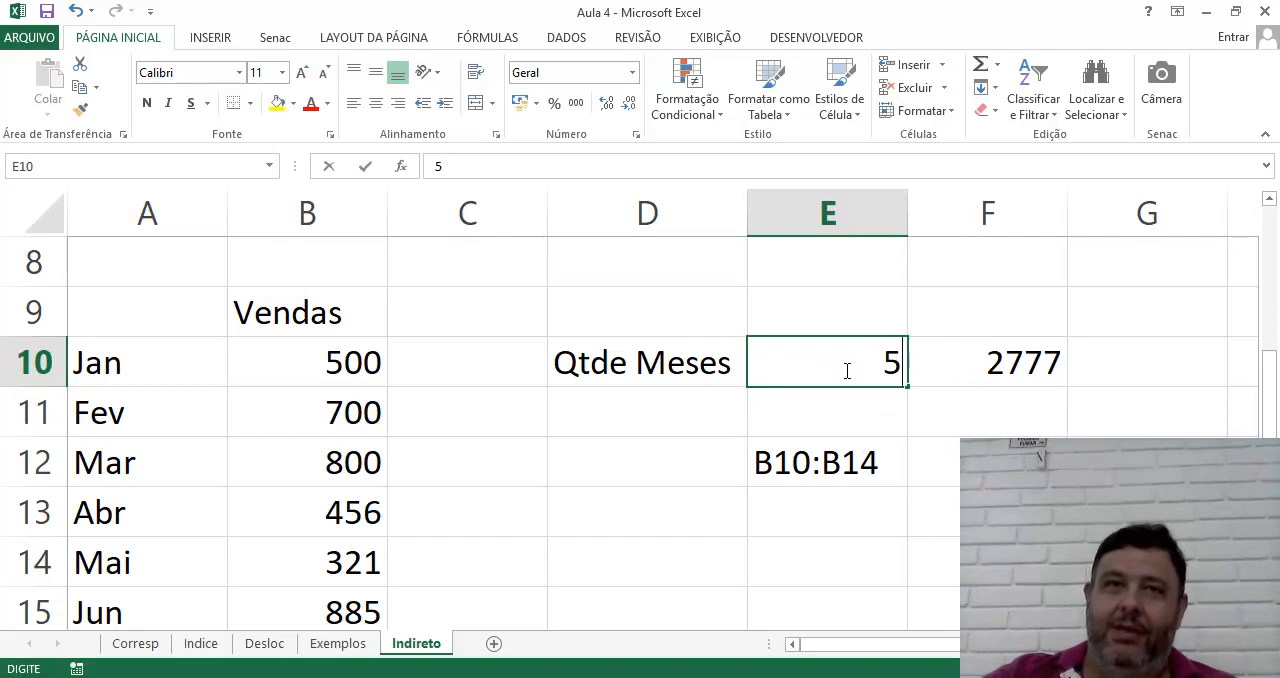
{"action": "type", "text": "5"}
{"action": "key", "text": "Return"}
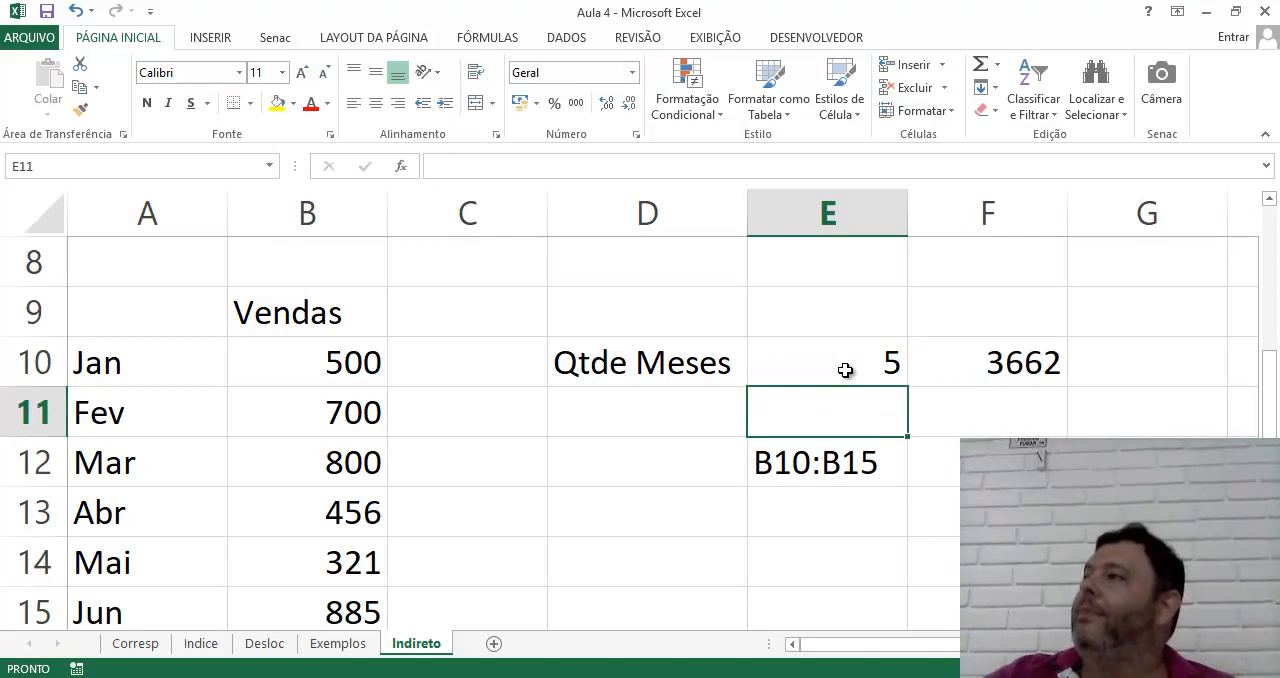
Examine the Qtde Meses value in E10 and the formula in E12 that builds the range text
{"action": "left_click", "coordinate": [845, 370]}
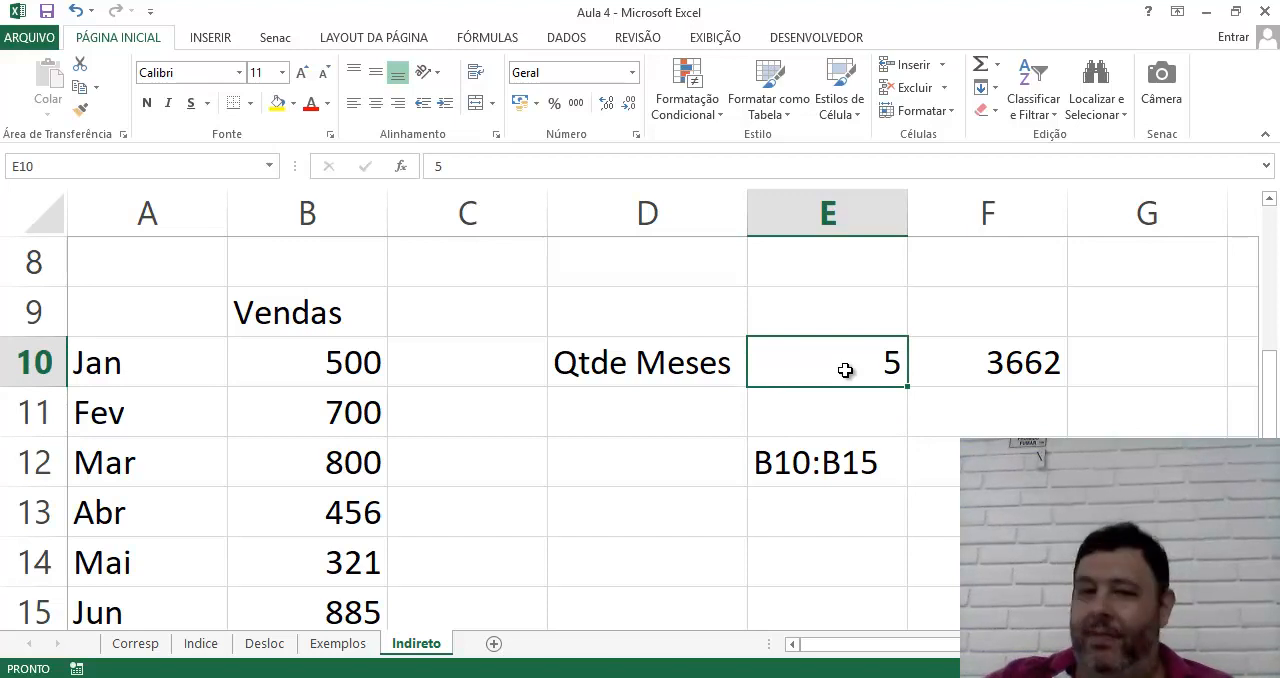
{"action": "left_click", "coordinate": [787, 476]}
{"action": "double_click", "coordinate": [787, 476]}
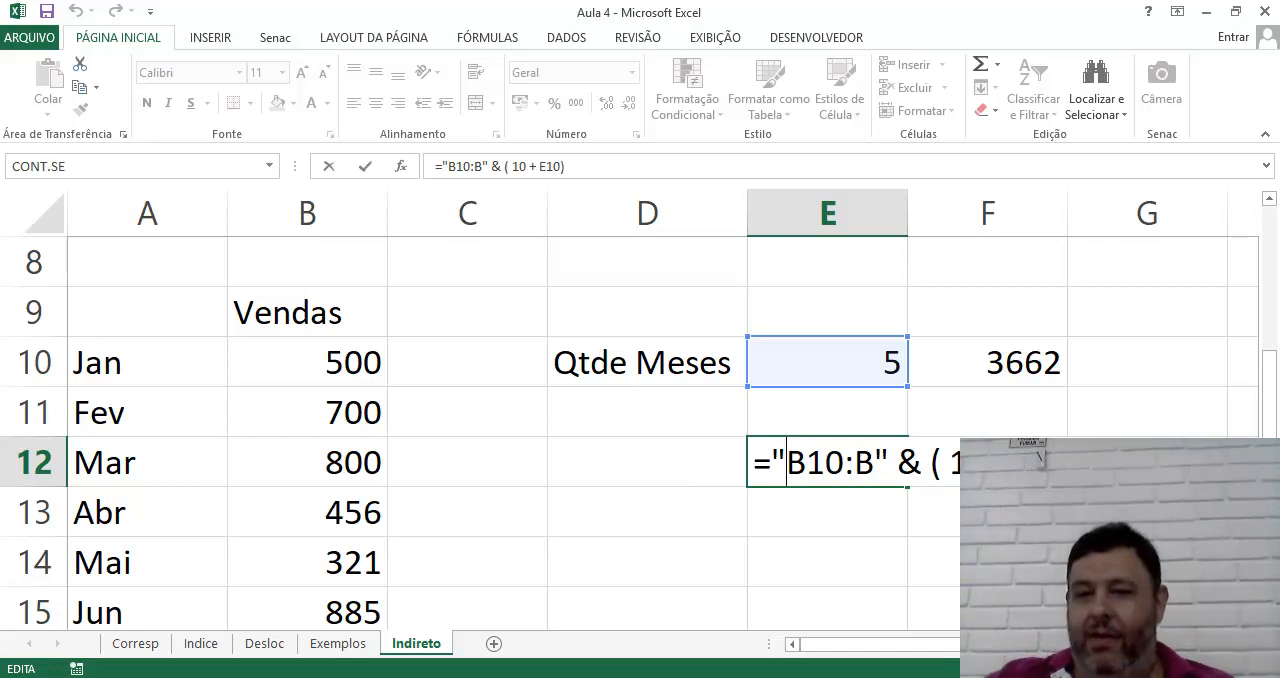
{"action": "key", "text": "ctrl+Return"}
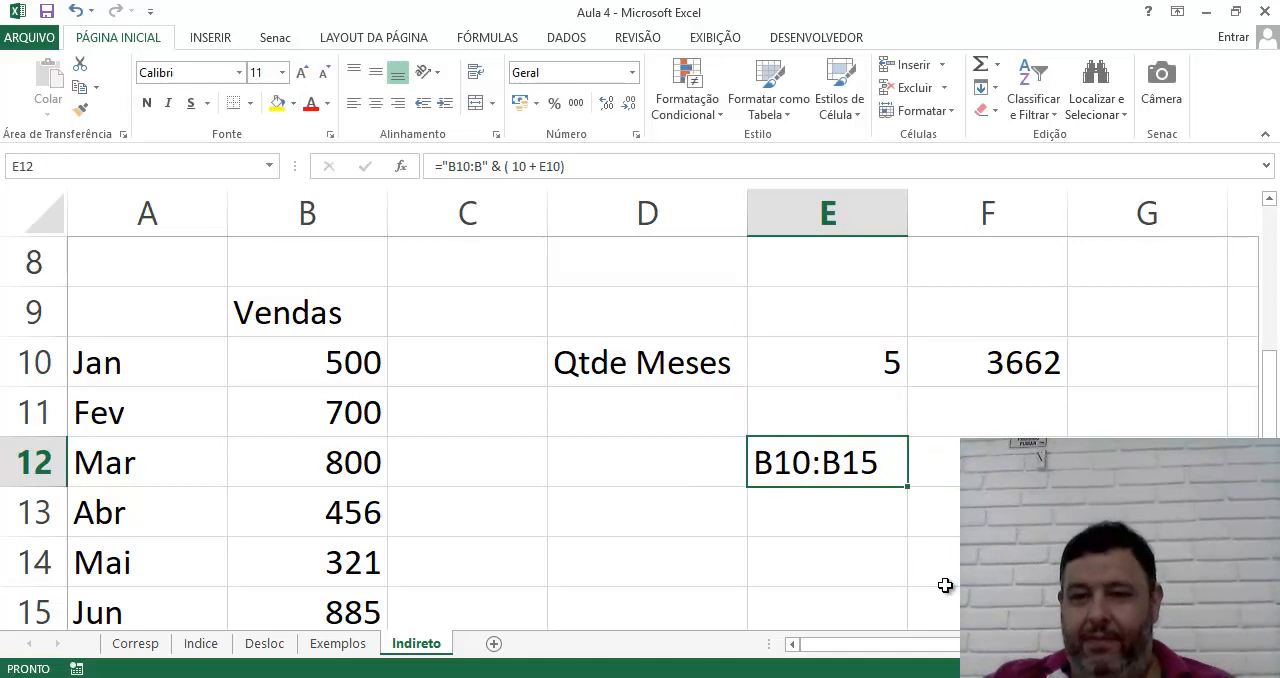
Clear the SOMA formula from cell F10 and select the range text formula in E12
{"action": "left_click", "coordinate": [946, 585]}
{"action": "left_click", "coordinate": [1000, 365]}
{"action": "key", "text": "Delete"}
{"action": "left_click", "coordinate": [880, 462]}
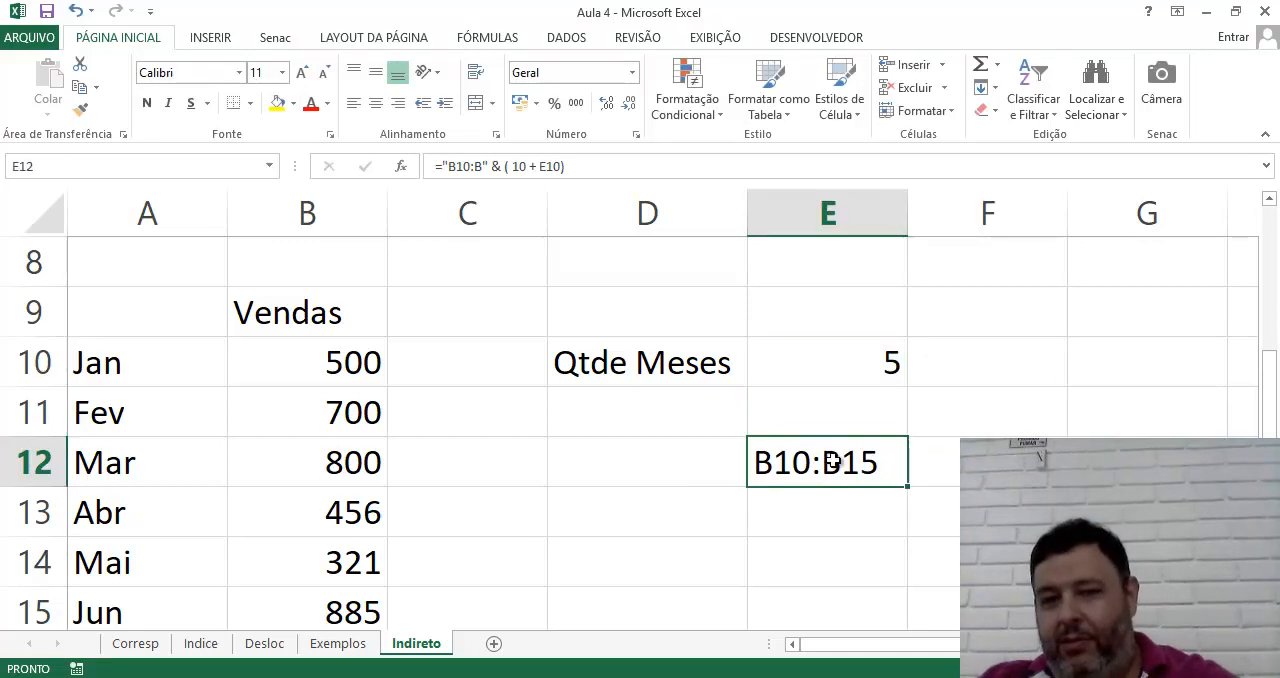
Clear the range text formula from E12 and enter the label Indireto in D8
{"action": "key", "text": "Delete"}
{"action": "key", "text": "Right"}
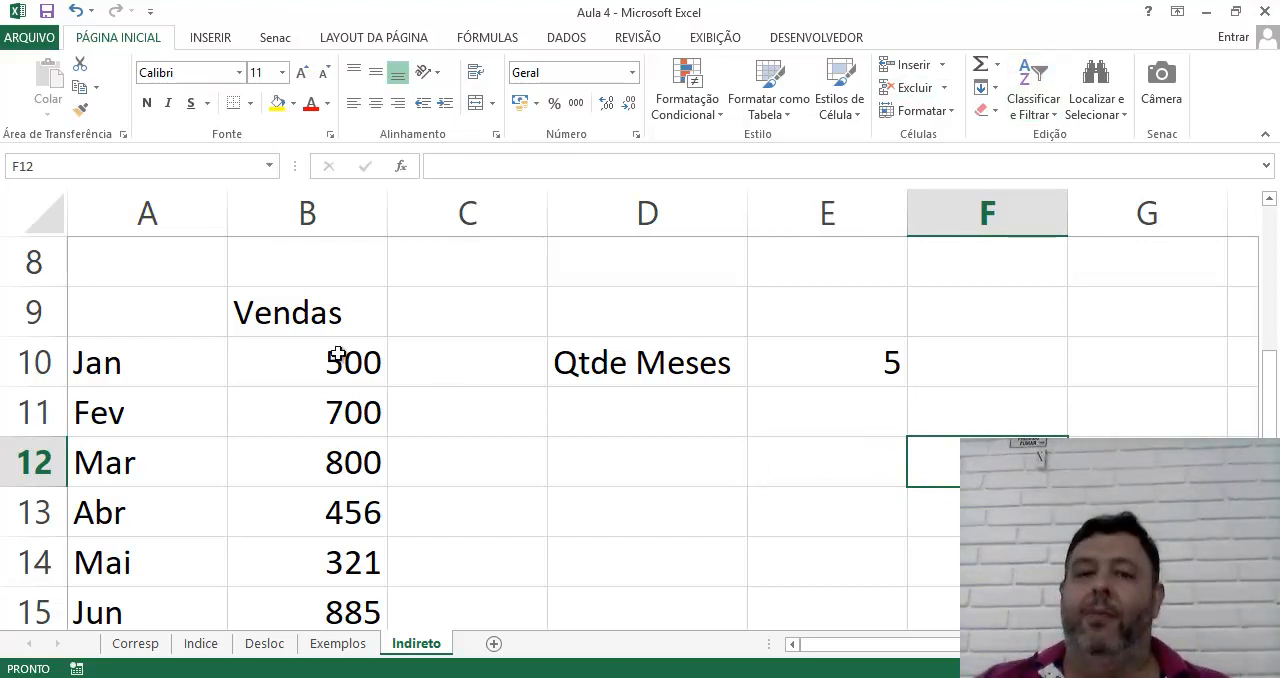
{"action": "left_click", "coordinate": [658, 285]}
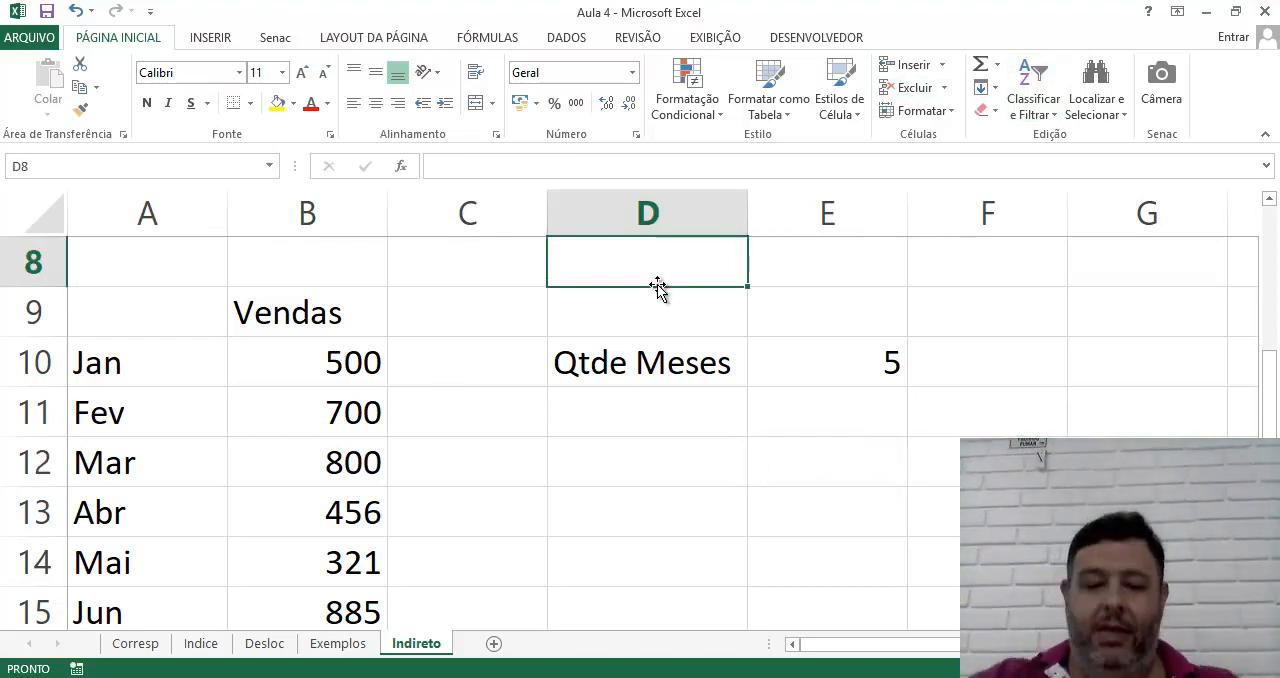
{"action": "type", "text": "Indireto"}
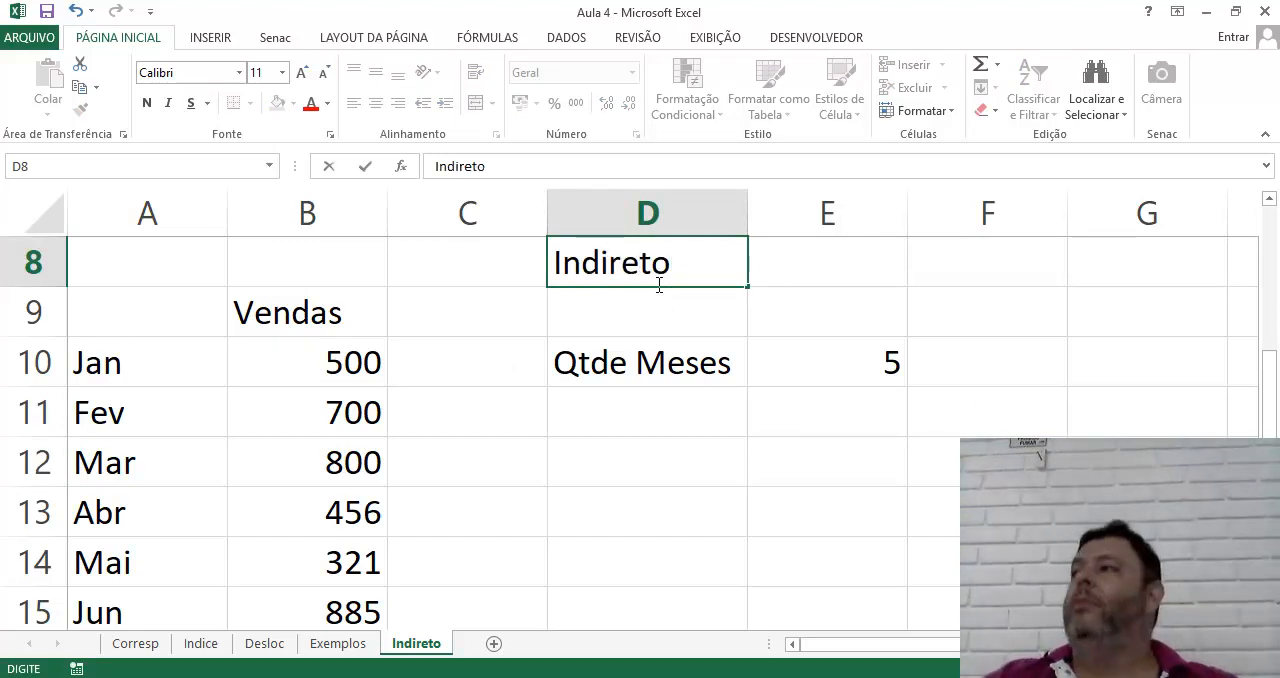
{"action": "key", "text": "Return"}
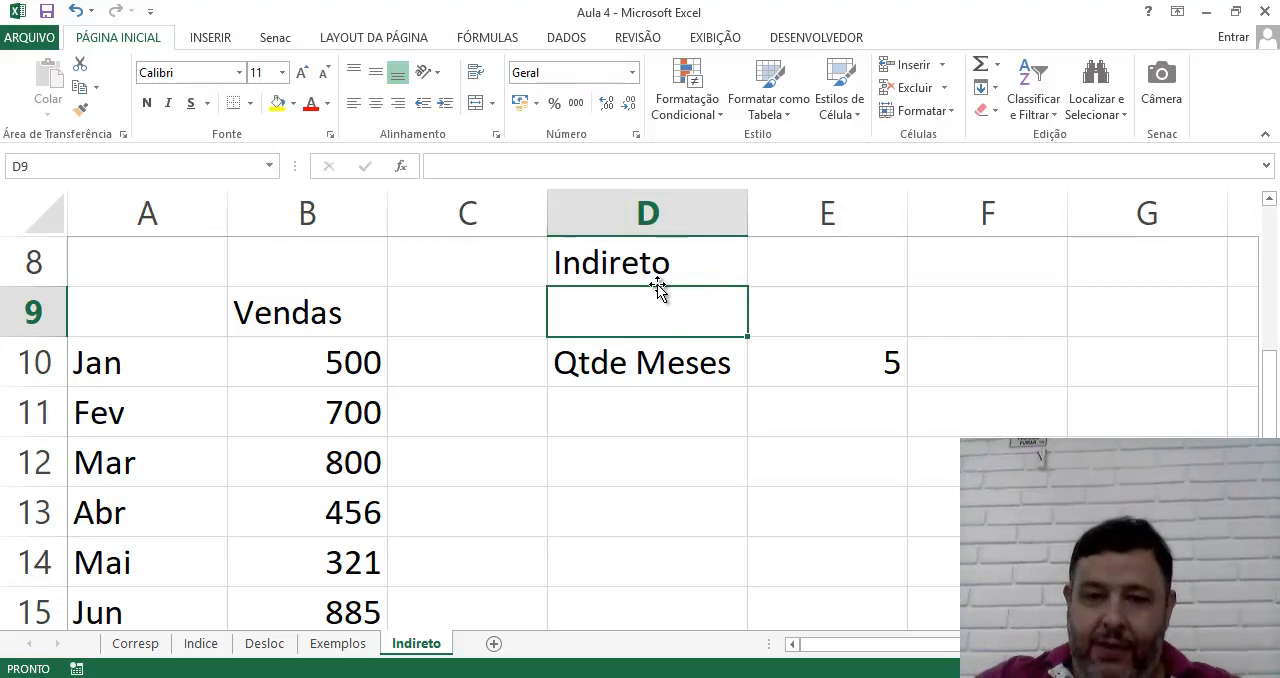
{"action": "key", "text": "Up"}
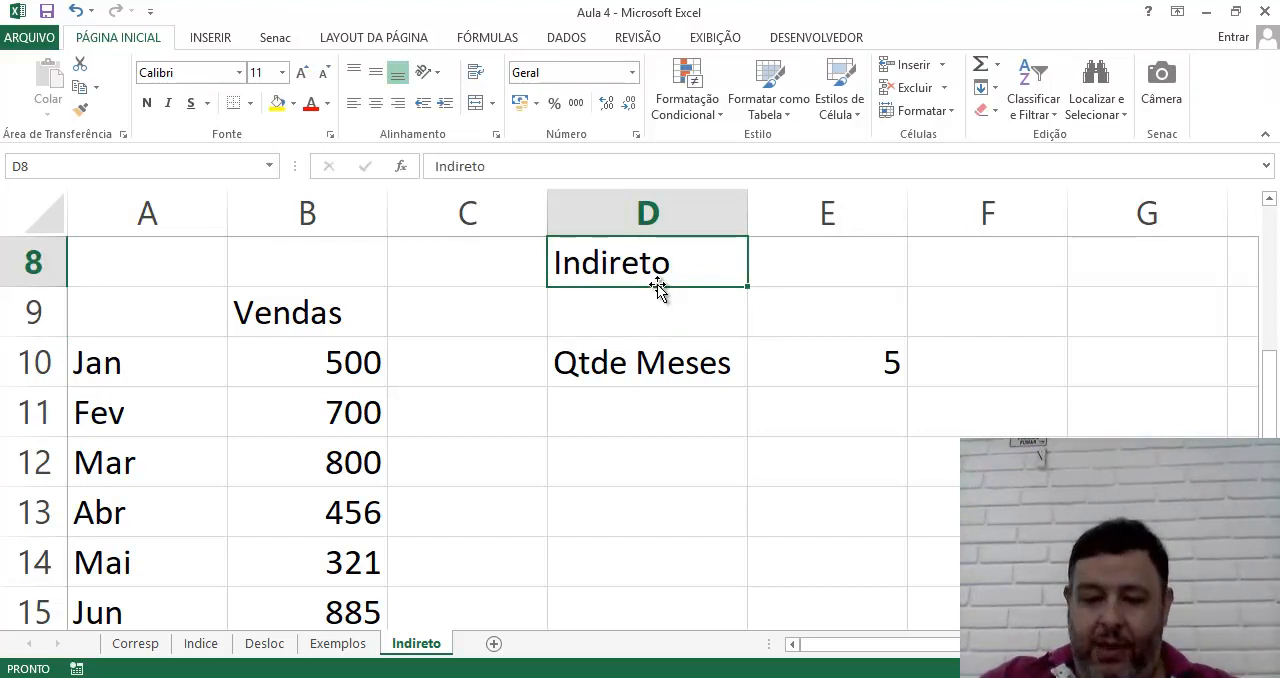
Check the text Teste in B1 and clear the contents of C4
{"action": "key", "text": "Left"}
{"action": "key", "text": "Left"}
{"action": "key", "text": "Left"}
{"action": "key", "text": "Up"}
{"action": "key", "text": "Up"}
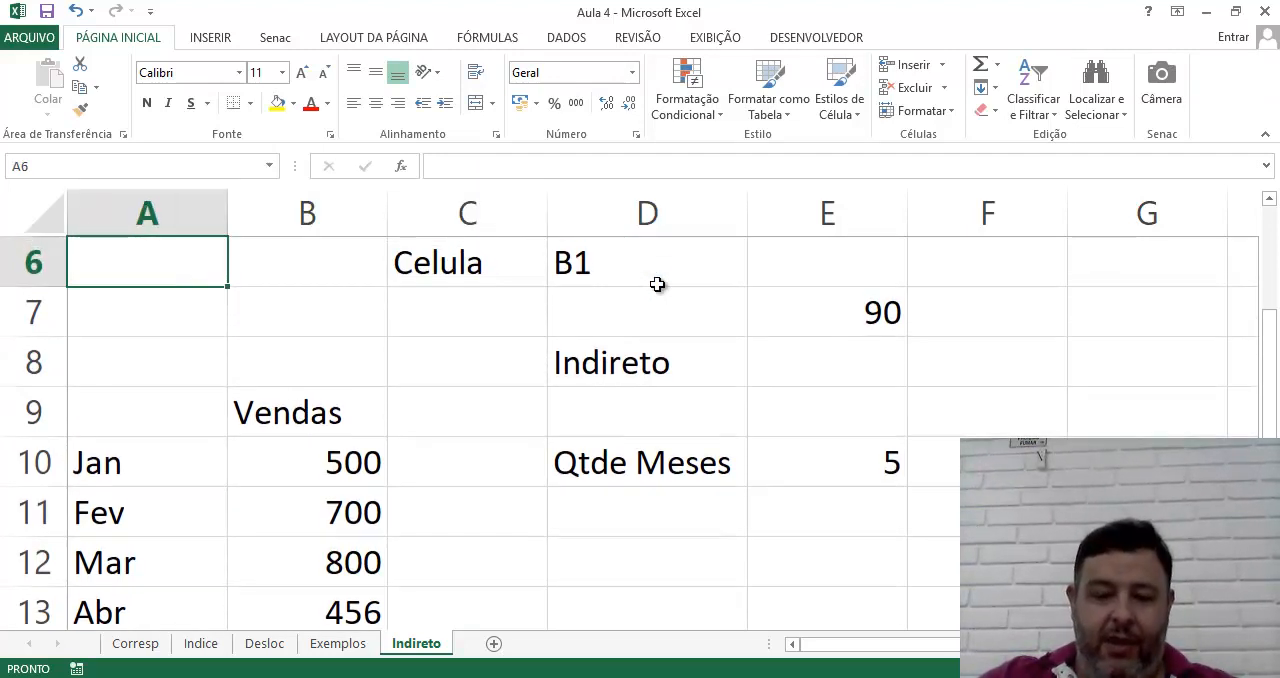
{"action": "key", "text": "Up"}
{"action": "key", "text": "Up"}
{"action": "key", "text": "Up"}
{"action": "key", "text": "Up"}
{"action": "key", "text": "Up"}
{"action": "key", "text": "Right"}
{"action": "key", "text": "Left"}
{"action": "key", "text": "Right"}
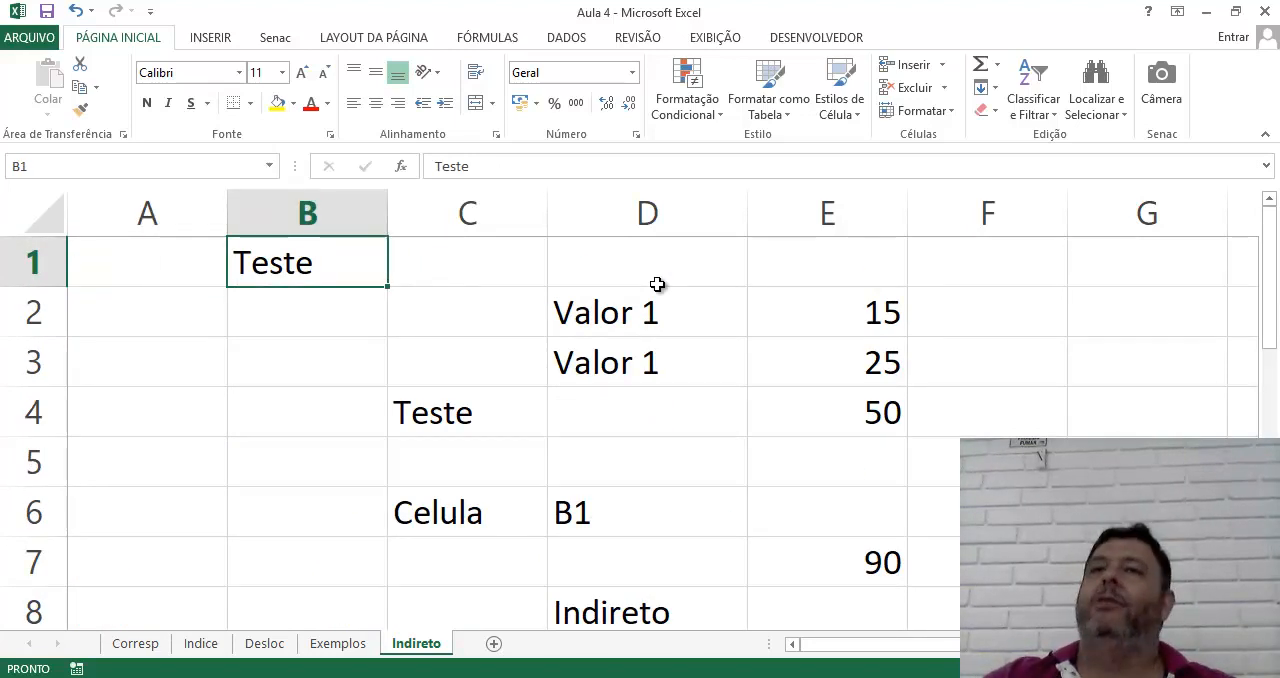
{"action": "key", "text": "Down"}
{"action": "key", "text": "Down"}
{"action": "key", "text": "Down"}
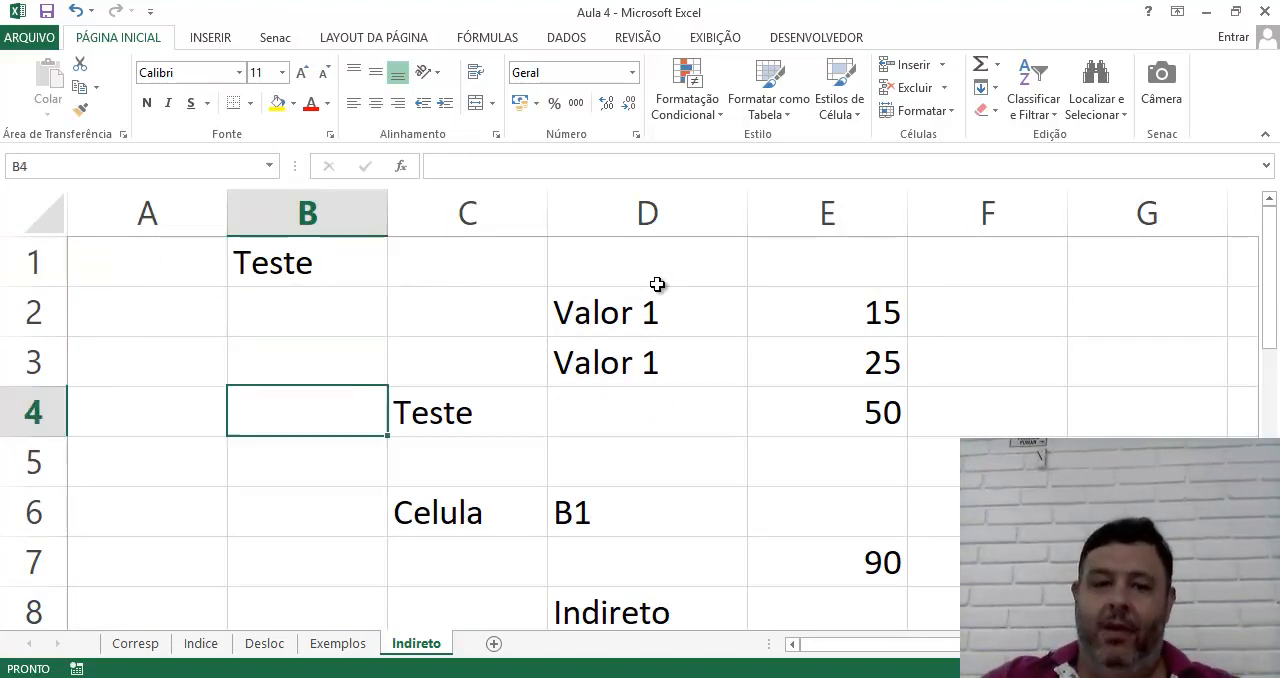
{"action": "key", "text": "Right"}
{"action": "key", "text": "Delete"}
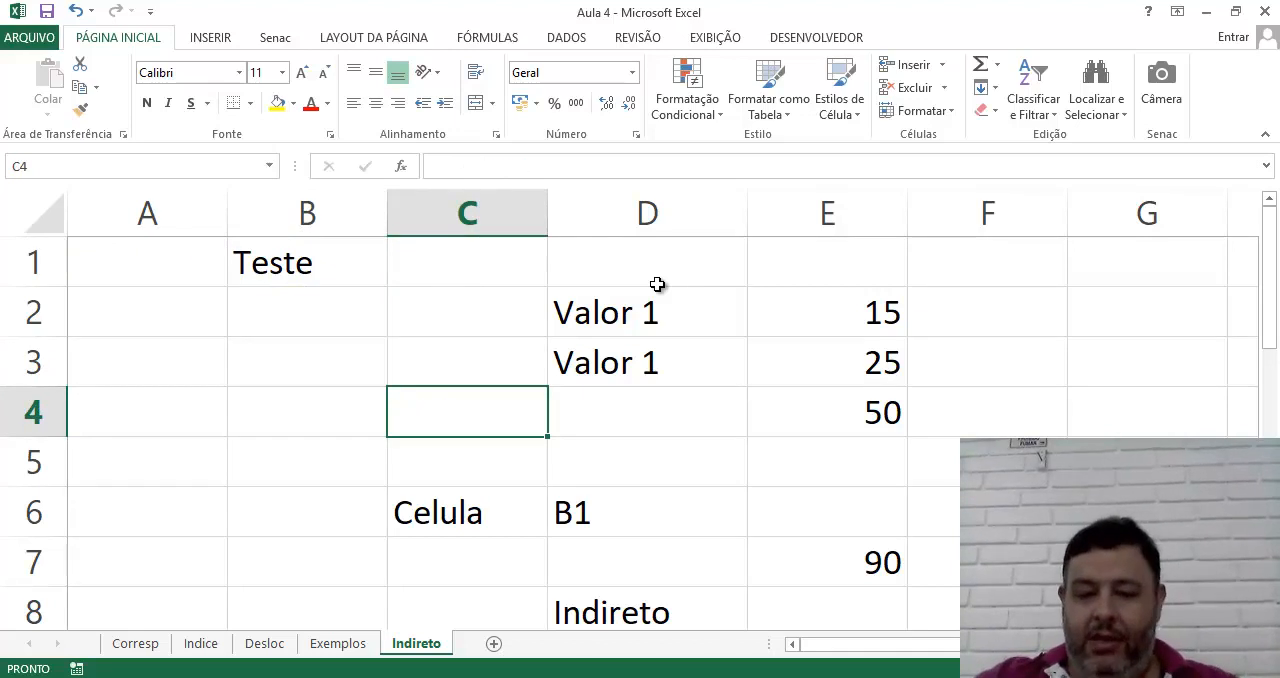
Enter =Indireto(D6) in C4 so it returns the content of the cell named in D6
{"action": "key", "text": "Down"}
{"action": "key", "text": "Down"}
{"action": "key", "text": "Right"}
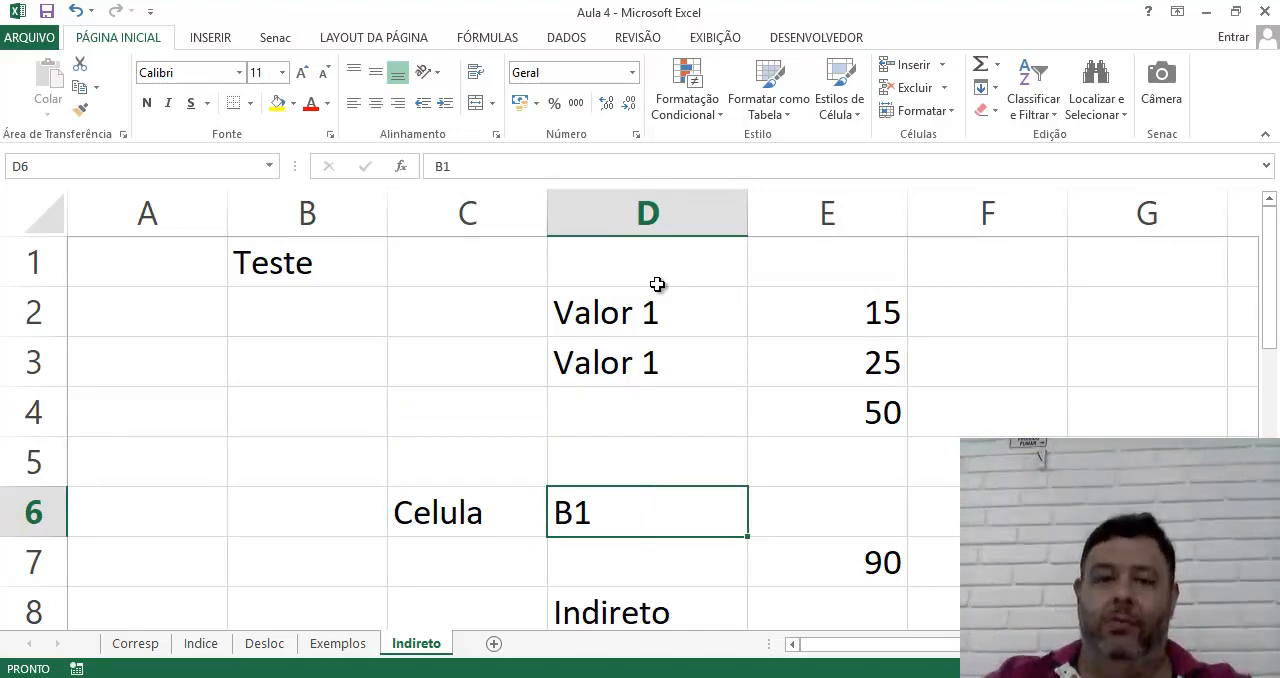
{"action": "left_click", "coordinate": [452, 411]}
{"action": "type", "text": "="}
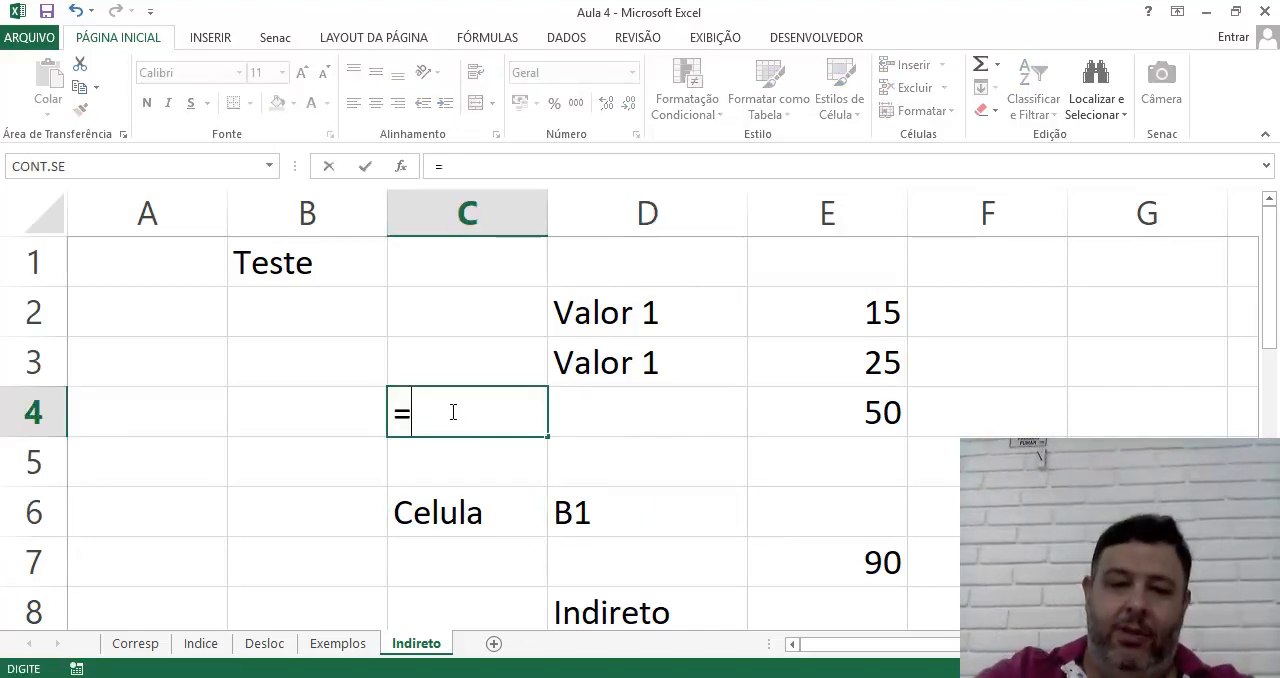
{"action": "type", "text": "Indireto("}
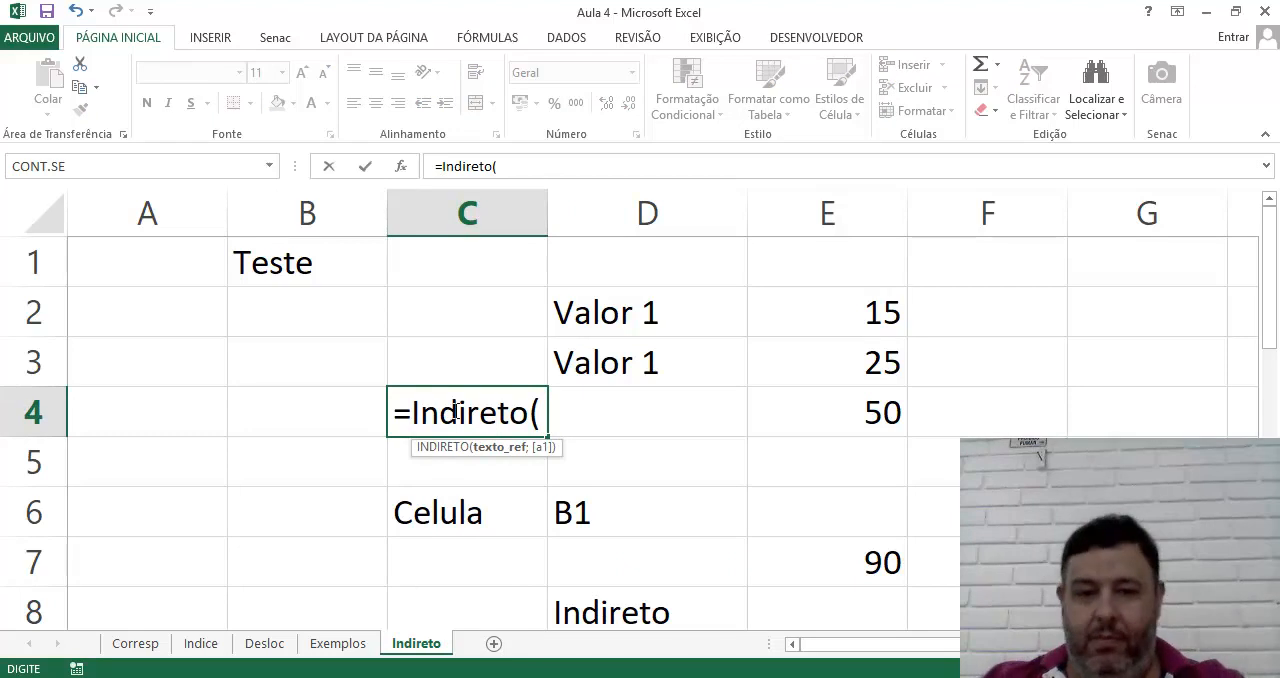
{"action": "left_click", "coordinate": [619, 535]}
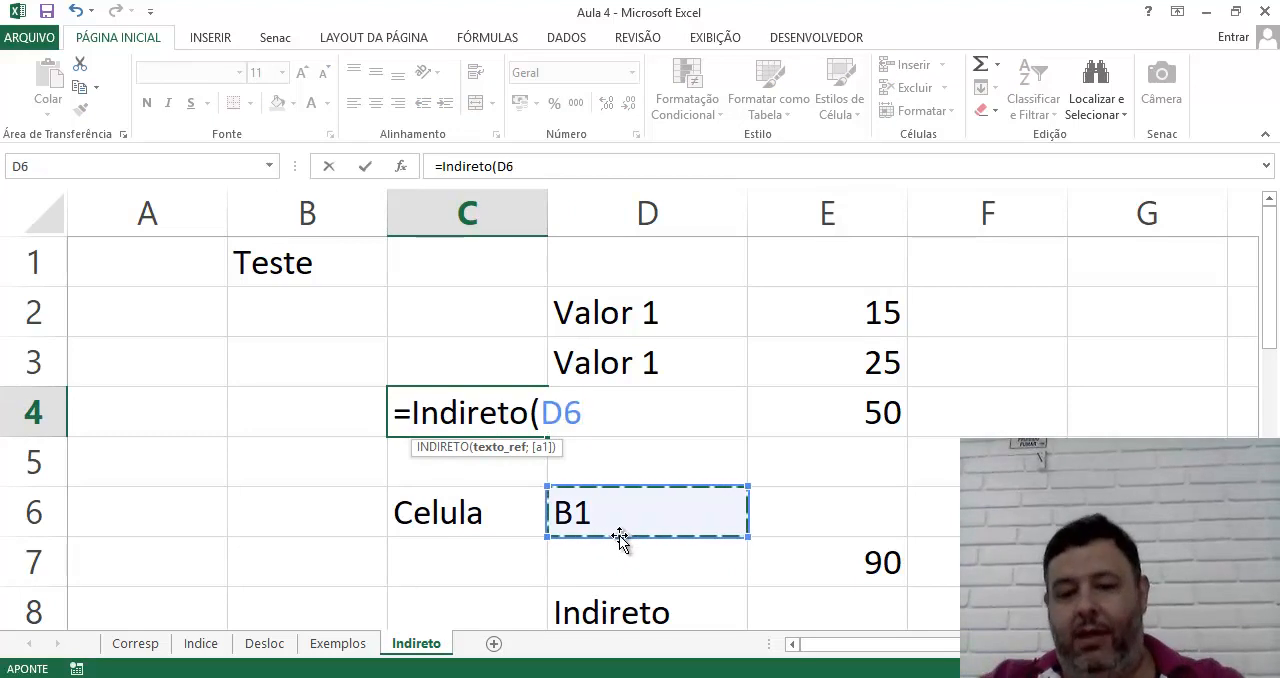
{"action": "type", "text": ")"}
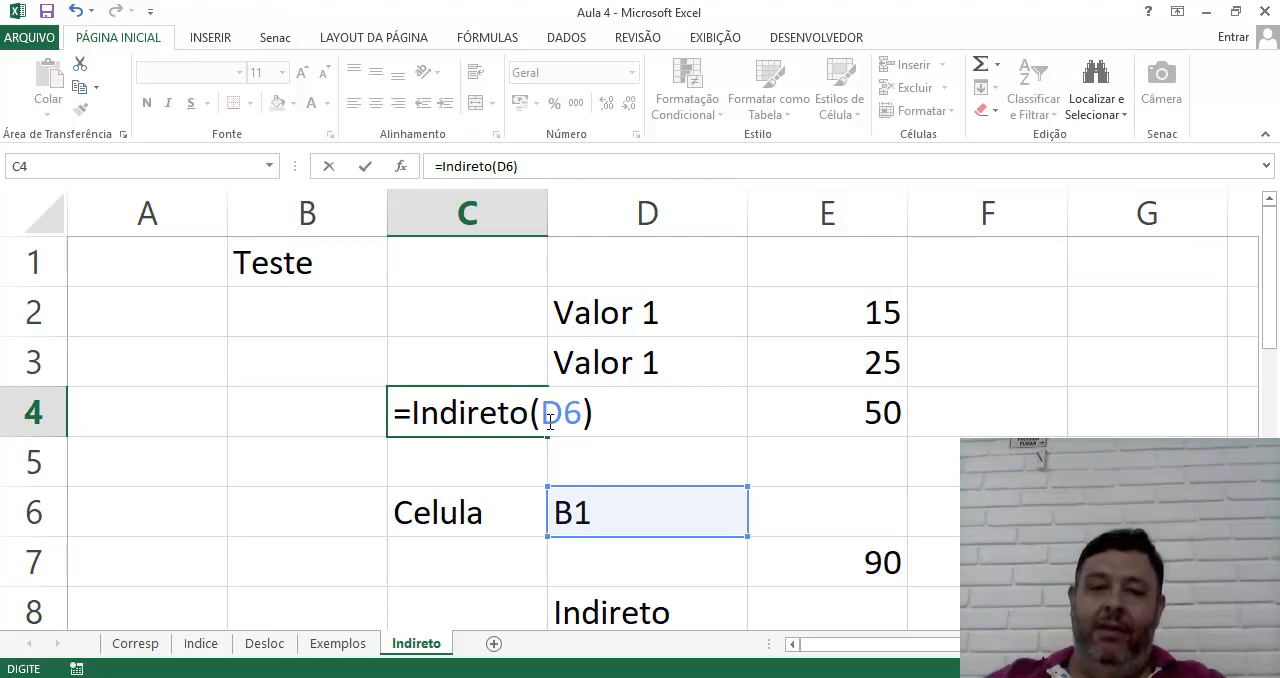
{"action": "key", "text": "Return"}
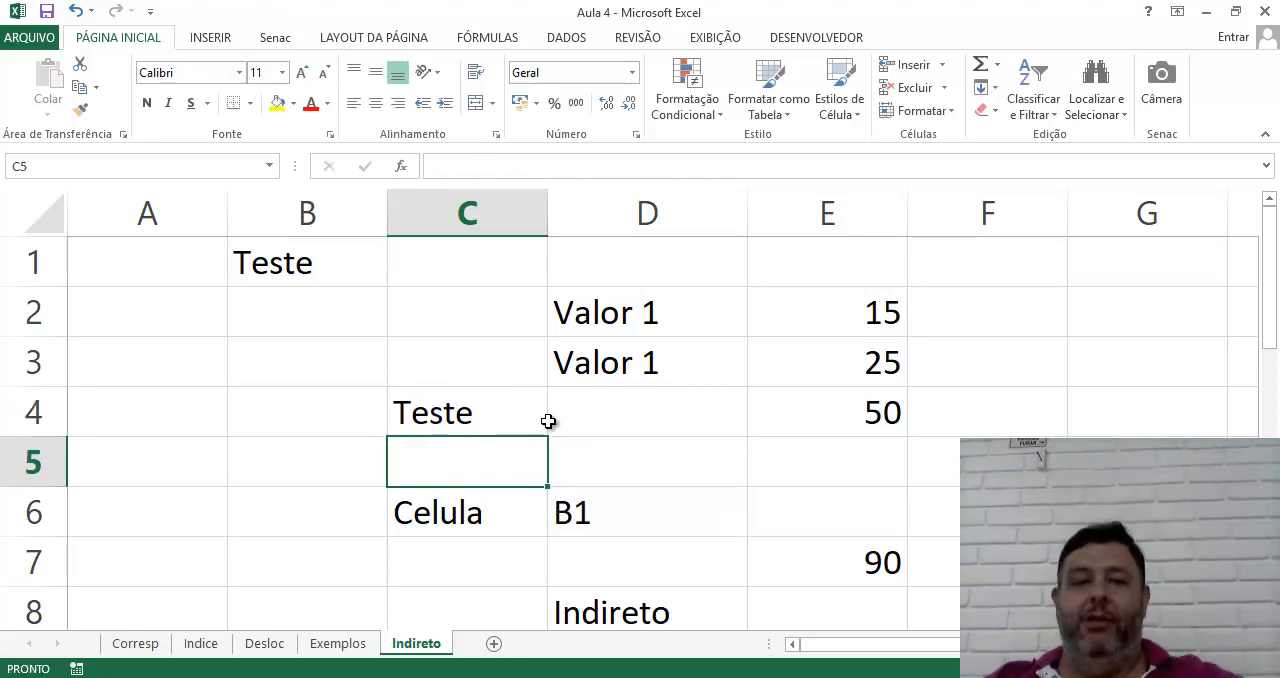
Compare B1 with the reference text in D6, and locate the Produto B cell C5 on the Indice sheet
{"action": "left_click", "coordinate": [275, 252]}
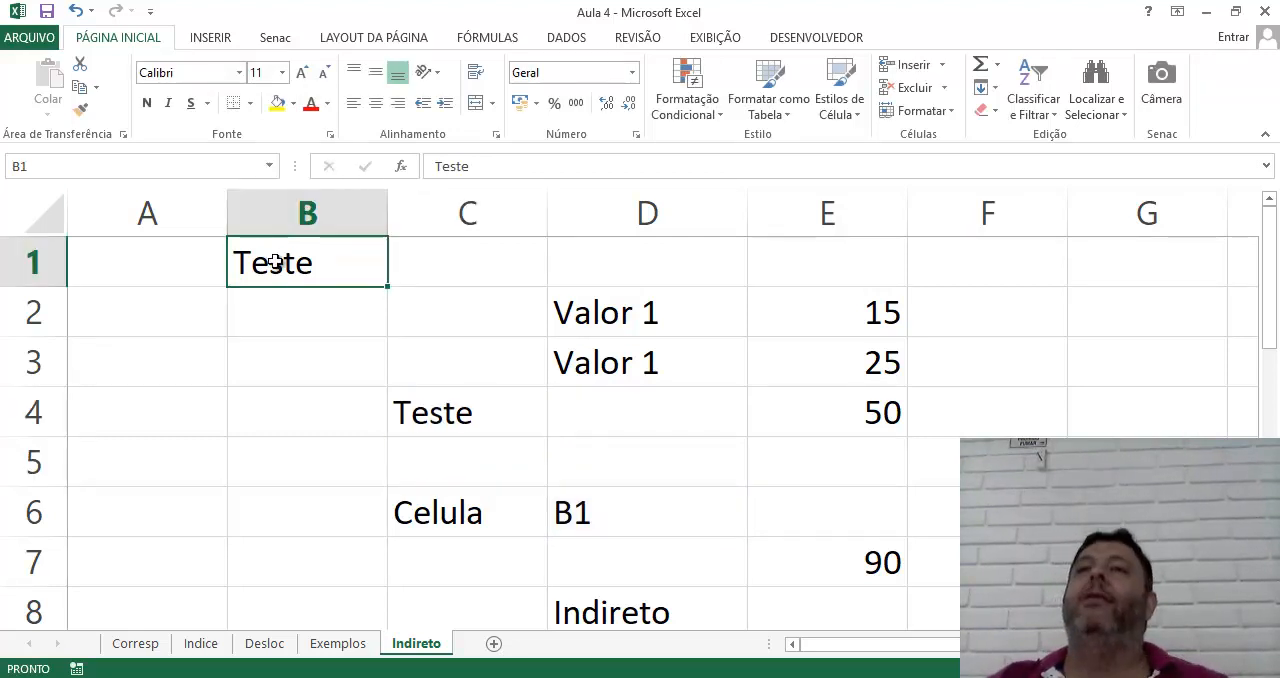
{"action": "left_click", "coordinate": [618, 505]}
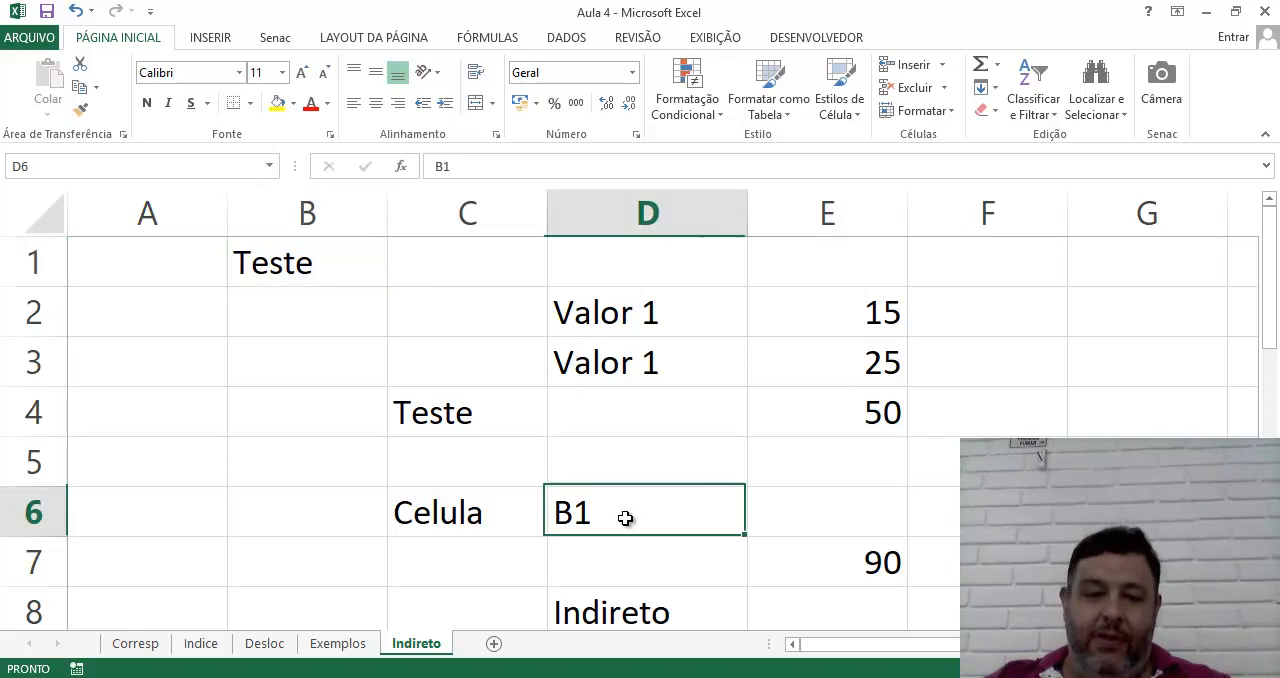
{"action": "left_click", "coordinate": [203, 645]}
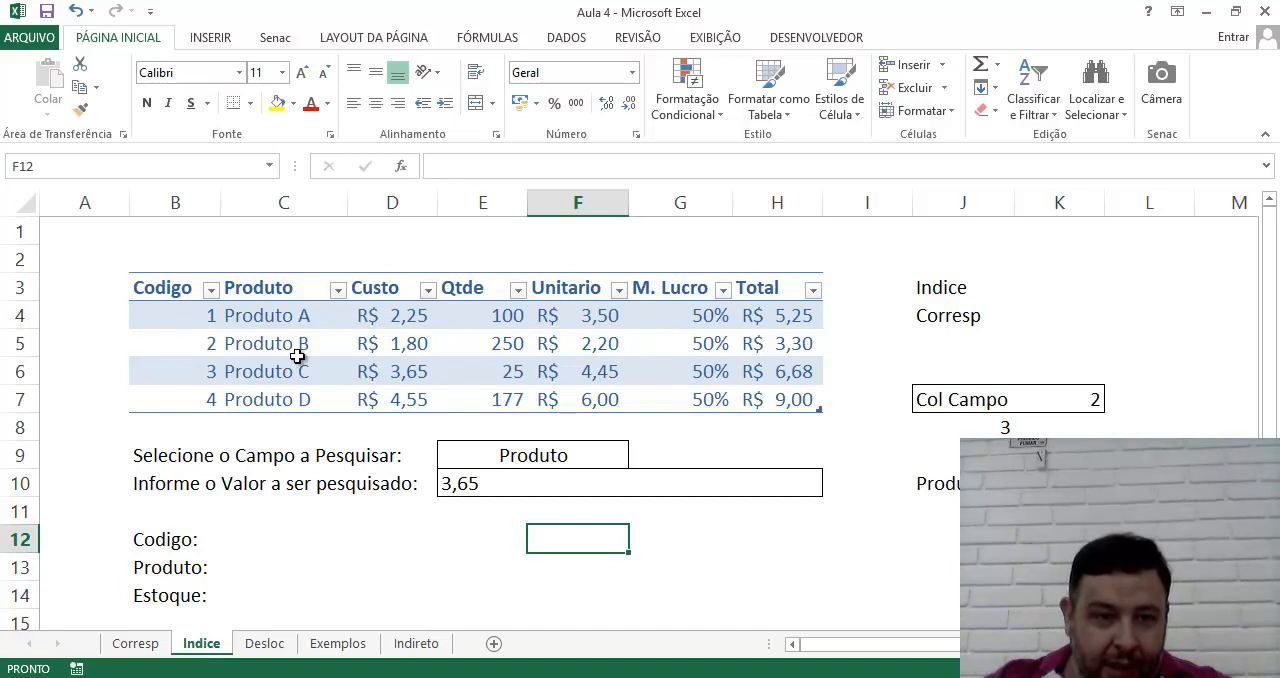
{"action": "left_click", "coordinate": [259, 347]}
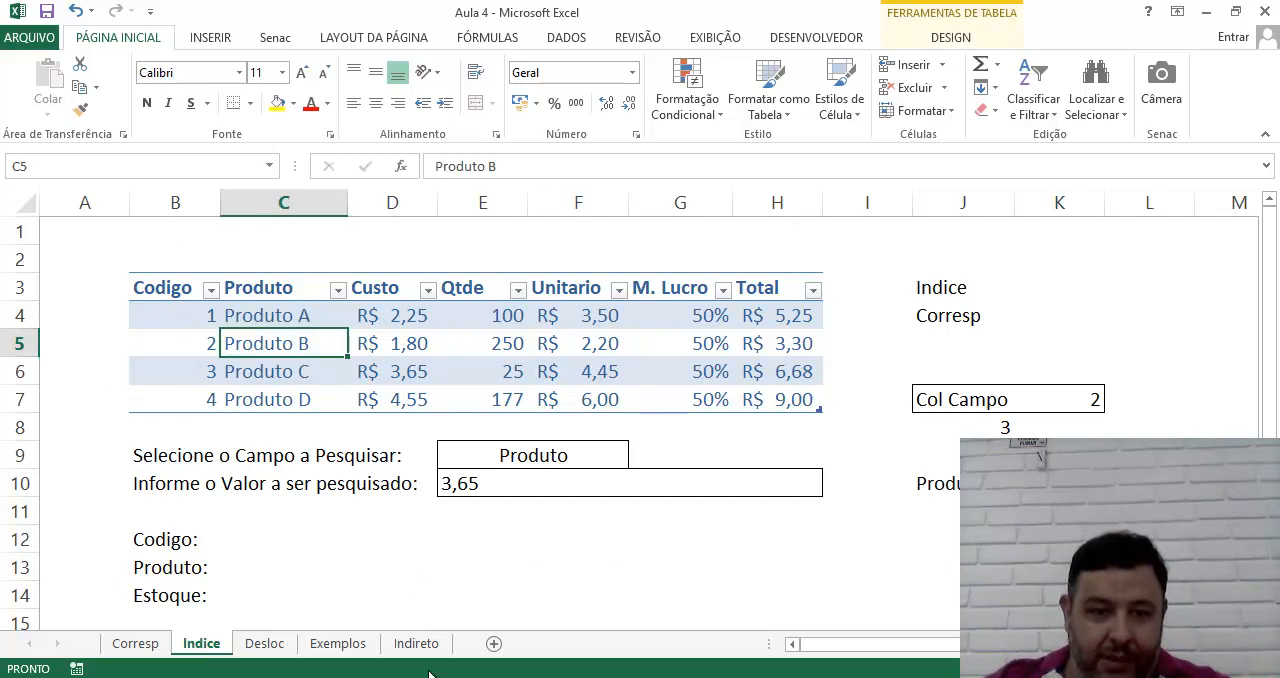
Replace the reference text in D6 of the Indireto sheet with indice!c5
{"action": "left_click", "coordinate": [410, 646]}
{"action": "double_click", "coordinate": [619, 518]}
{"action": "type", "text": "i"}
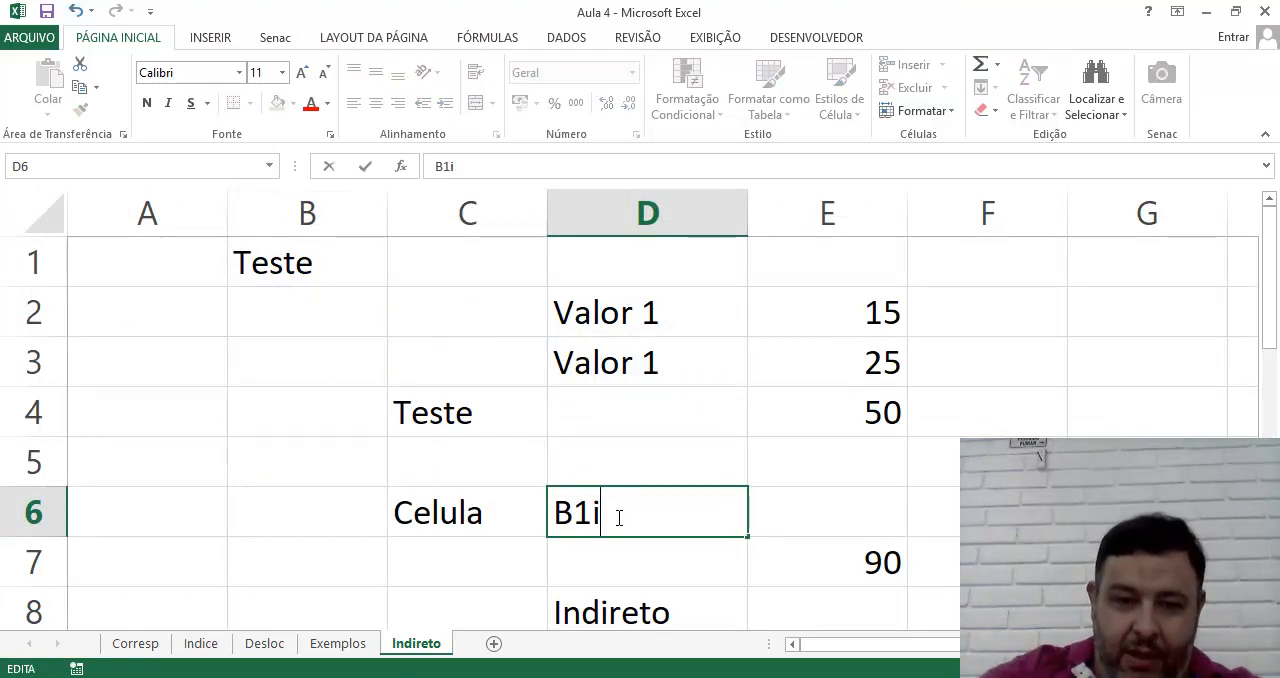
{"action": "key", "text": "BackSpace"}
{"action": "key", "text": "BackSpace"}
{"action": "key", "text": "BackSpace"}
{"action": "type", "text": "indice"}
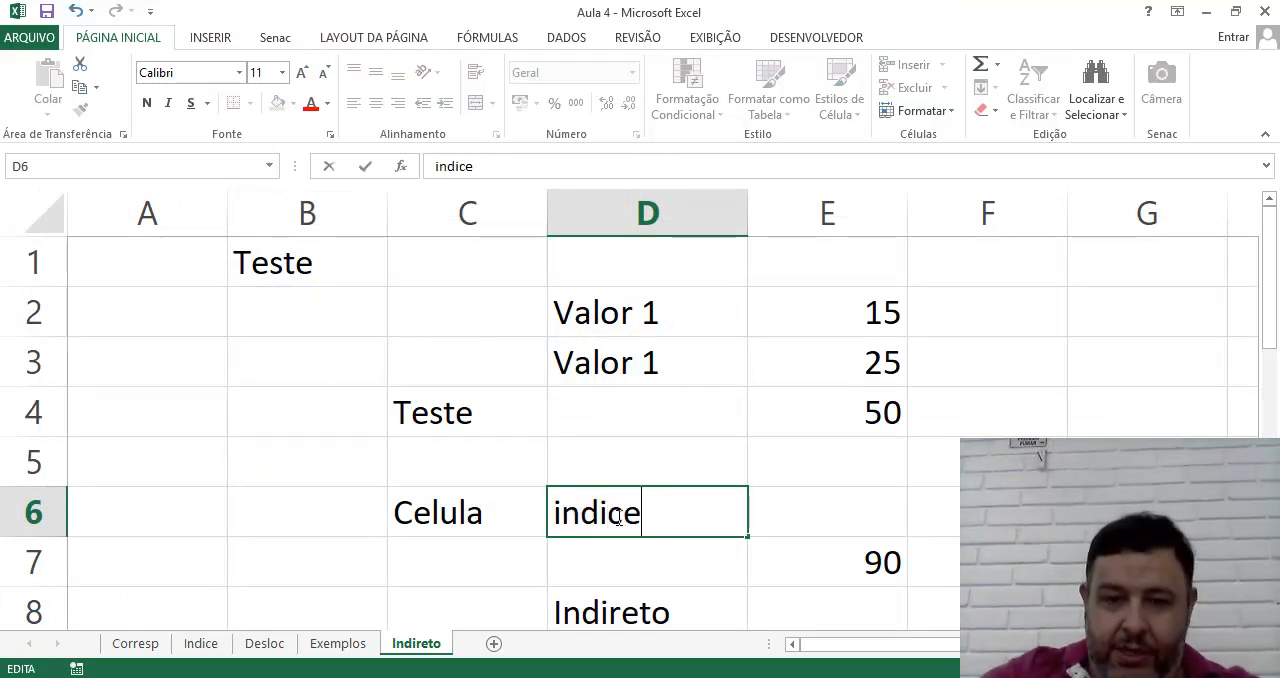
{"action": "type", "text": "!c5"}
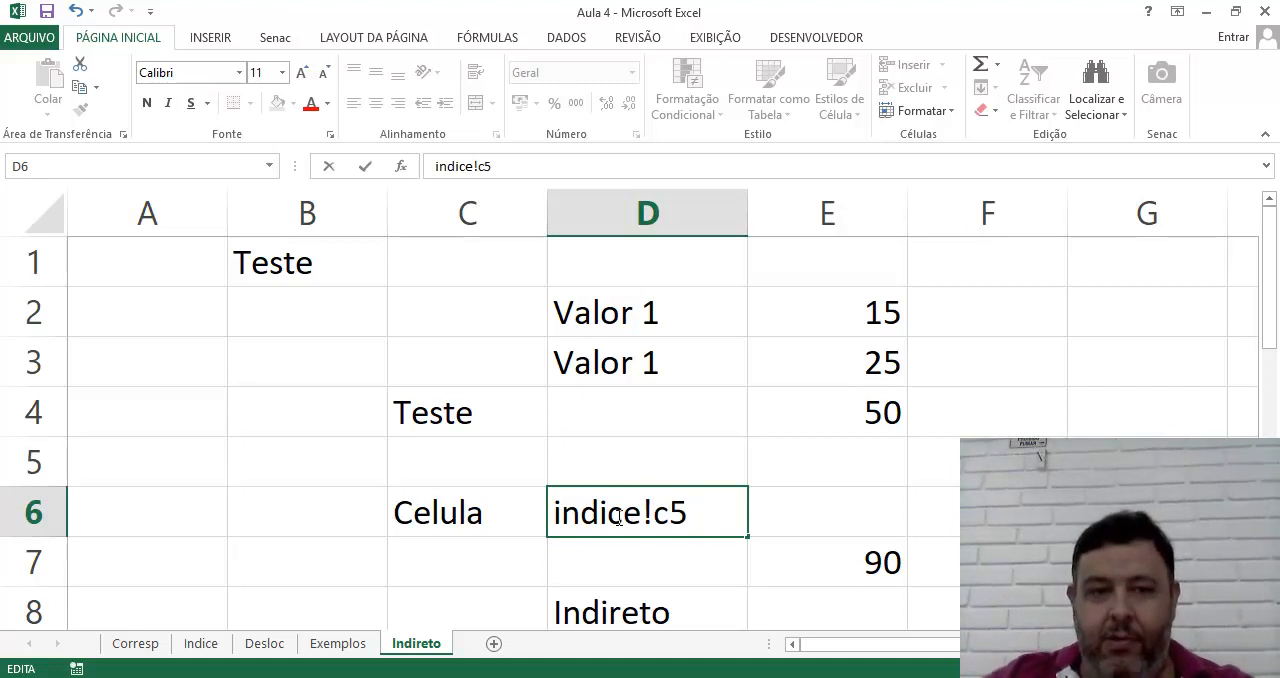
{"action": "key", "text": "Return"}
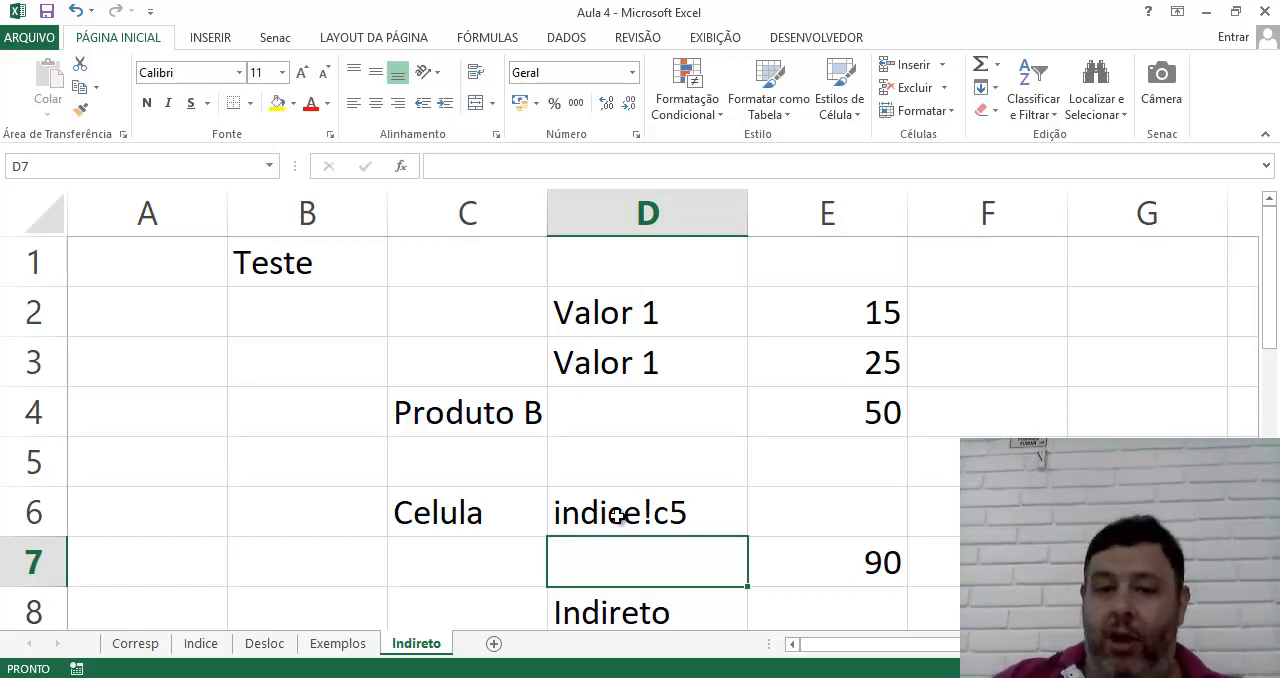
{"action": "left_click", "coordinate": [655, 524]}
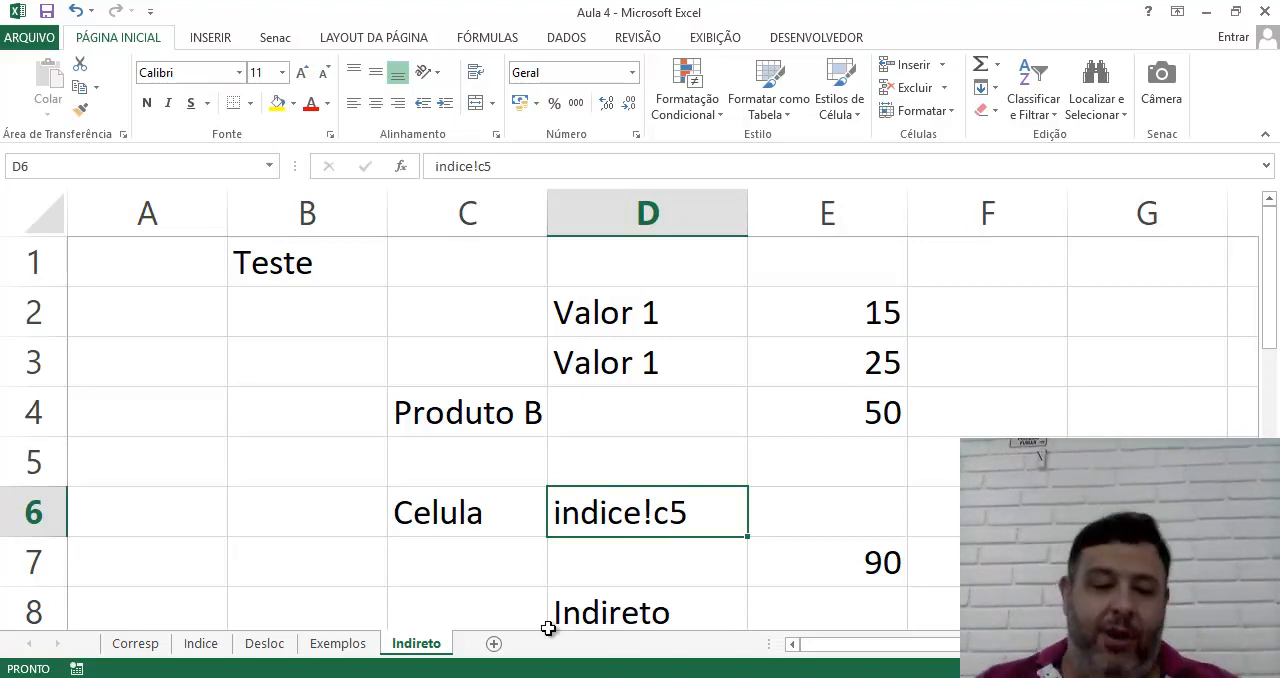
{"action": "left_click", "coordinate": [338, 645]}
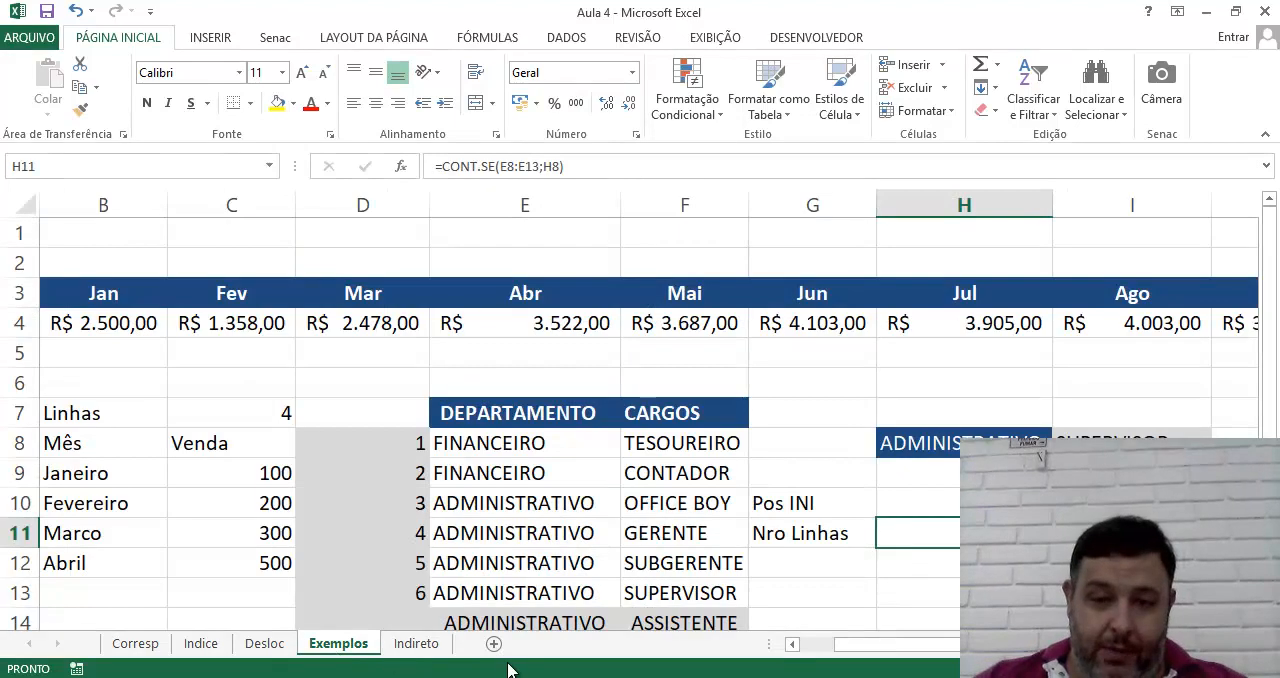
{"action": "left_click", "coordinate": [430, 648]}
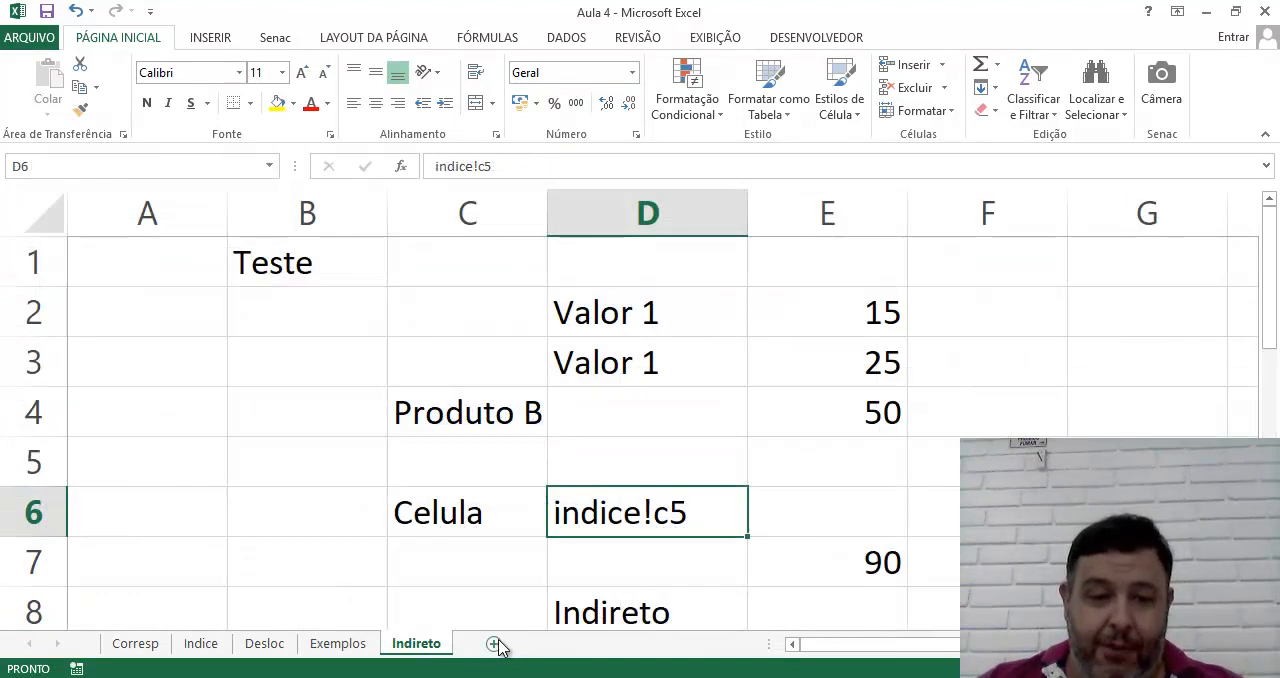
{"action": "scroll", "coordinate": [549, 532], "scroll_direction": "down", "scroll_amount": 4}
{"action": "scroll", "coordinate": [715, 469], "scroll_direction": "up", "scroll_amount": 2}
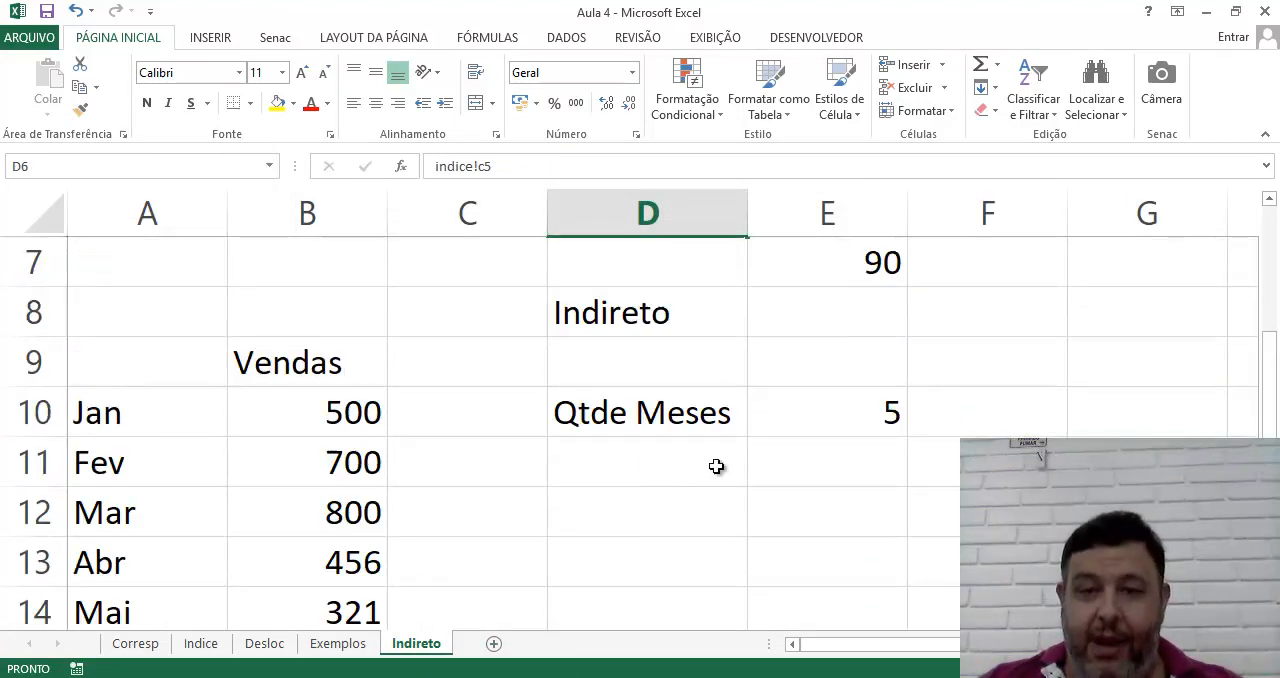
Enter the sample text RG in F12 and clear the cell again
{"action": "left_click", "coordinate": [1005, 513]}
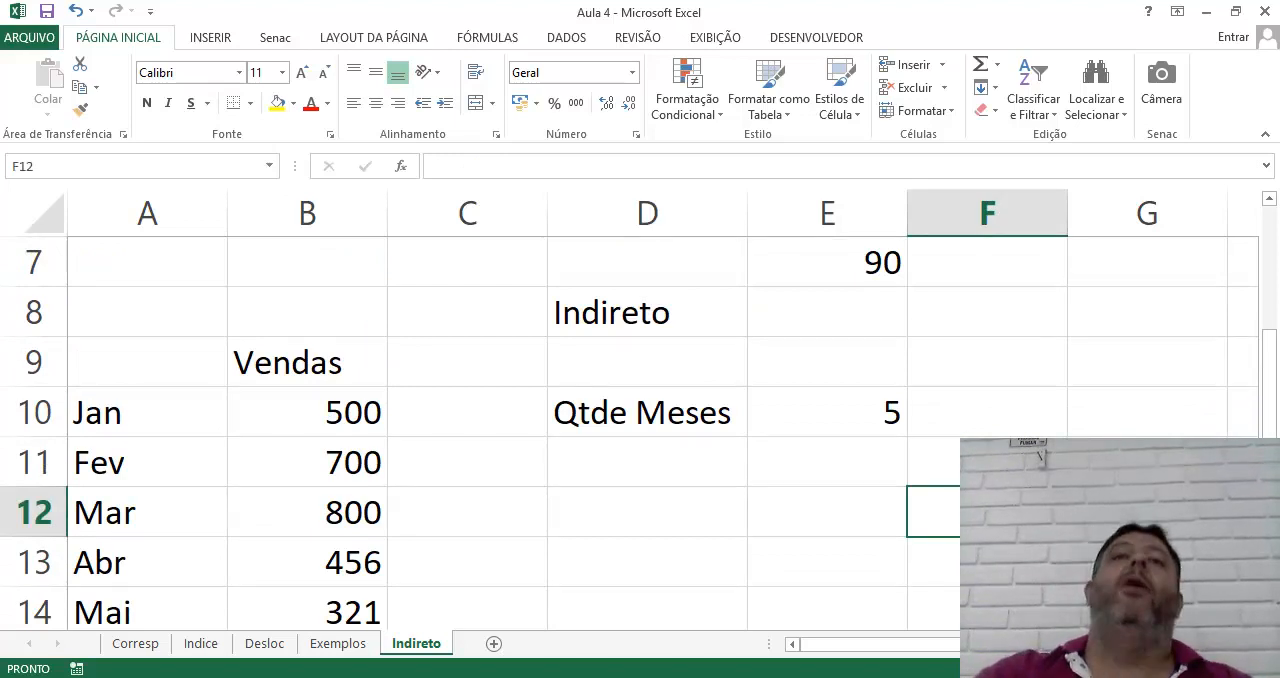
{"action": "type", "text": "RG"}
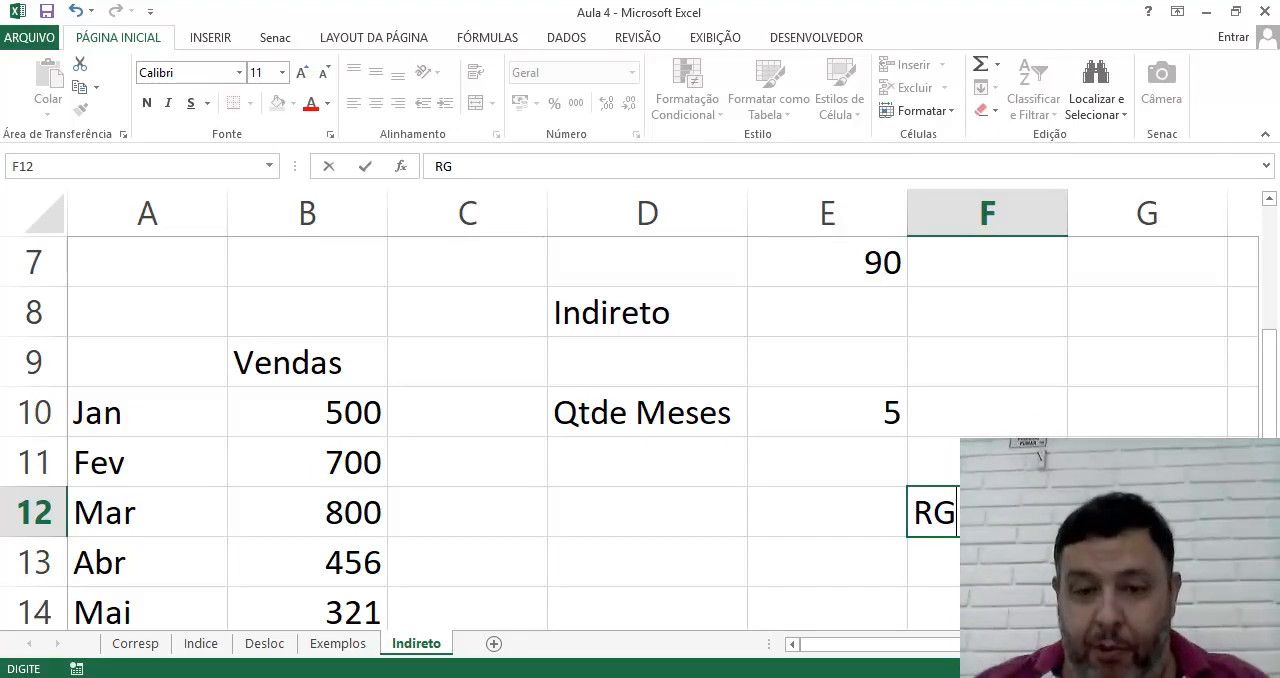
{"action": "key", "text": "Return"}
{"action": "left_click", "coordinate": [953, 528]}
{"action": "key", "text": "Delete"}
Enter =soma(B10:B16) in F10, beside Qtde Meses, to total the Vendas values from Jan to Jul
{"action": "scroll", "coordinate": [411, 411], "scroll_direction": "down", "scroll_amount": 1}
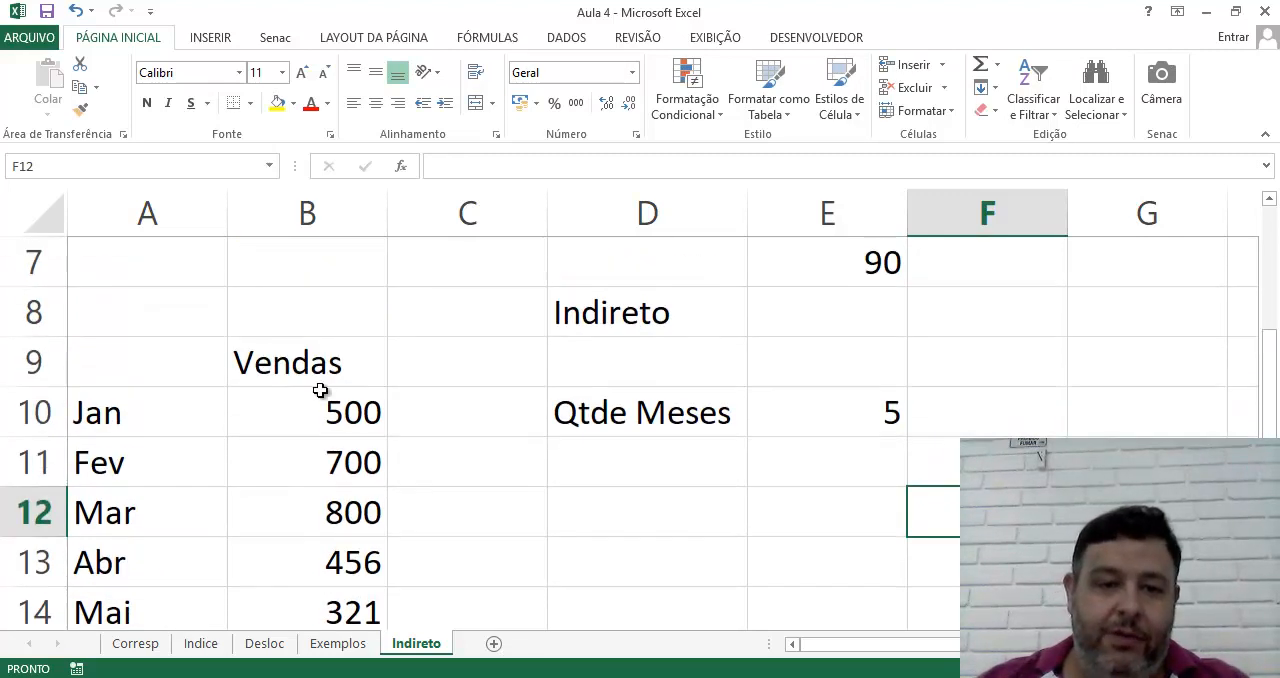
{"action": "scroll", "coordinate": [320, 390], "scroll_direction": "down", "scroll_amount": 1}
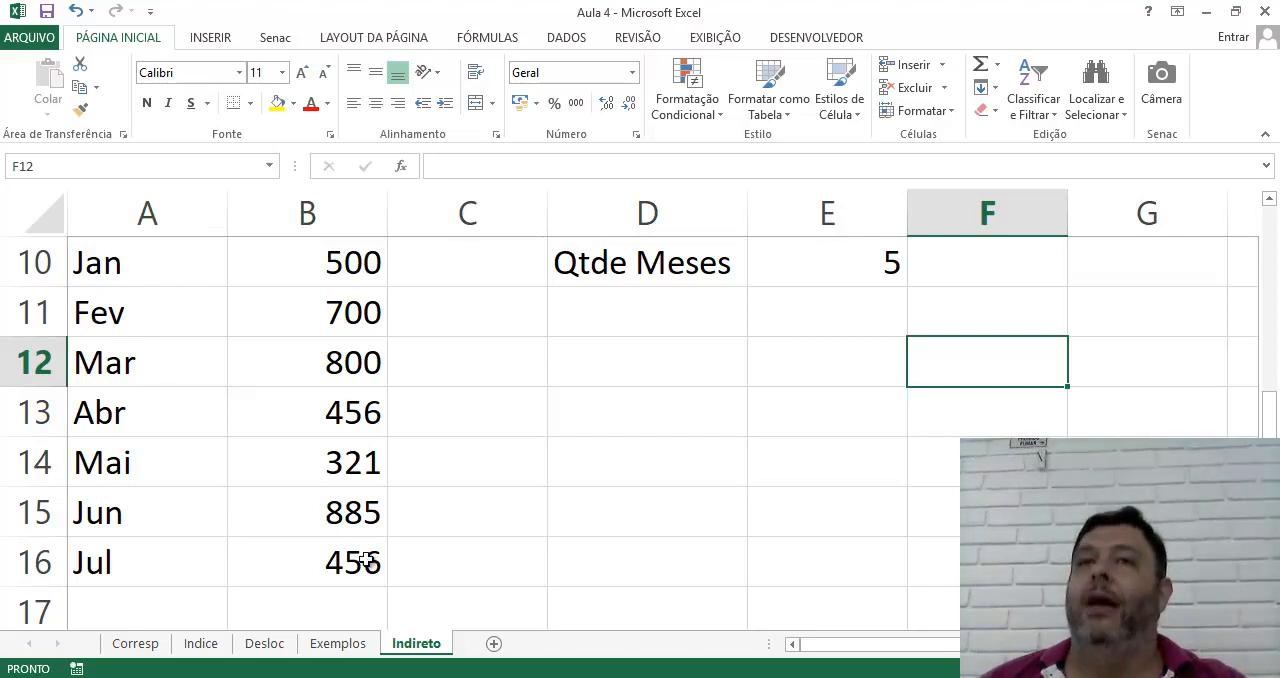
{"action": "scroll", "coordinate": [660, 583], "scroll_direction": "up", "scroll_amount": 1}
{"action": "left_click", "coordinate": [1015, 415]}
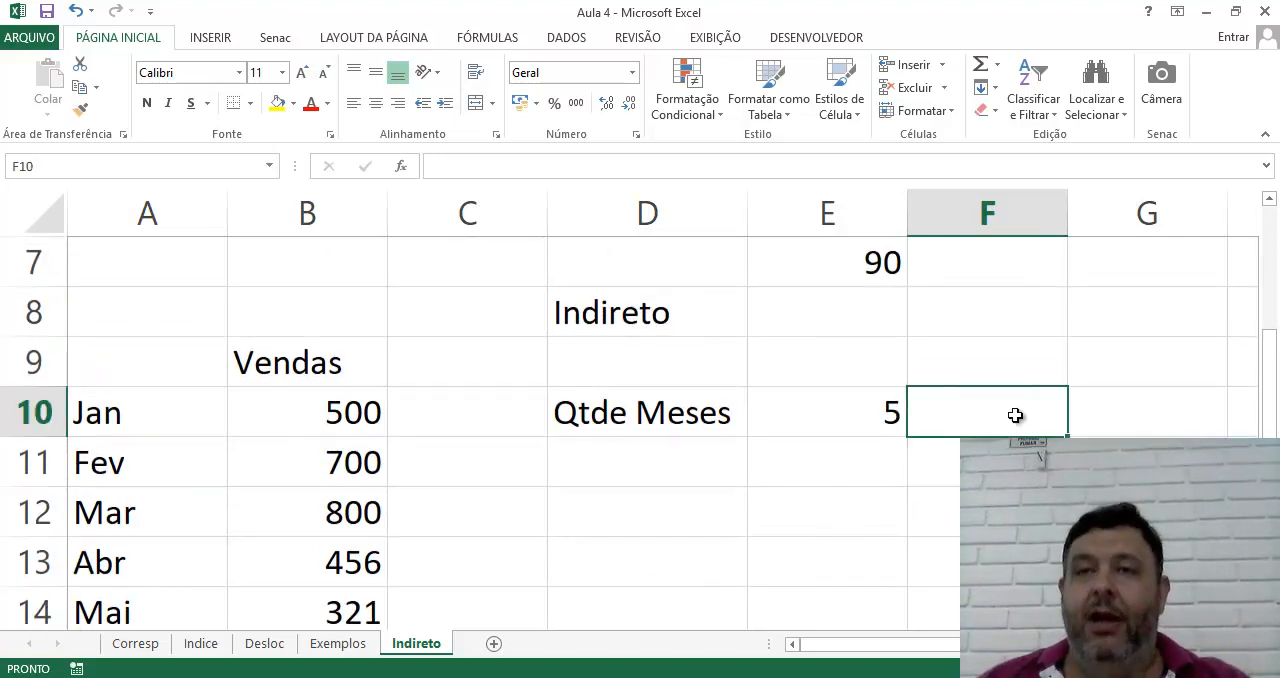
{"action": "type", "text": "s"}
{"action": "key", "text": "BackSpace"}
{"action": "type", "text": "=soma"}
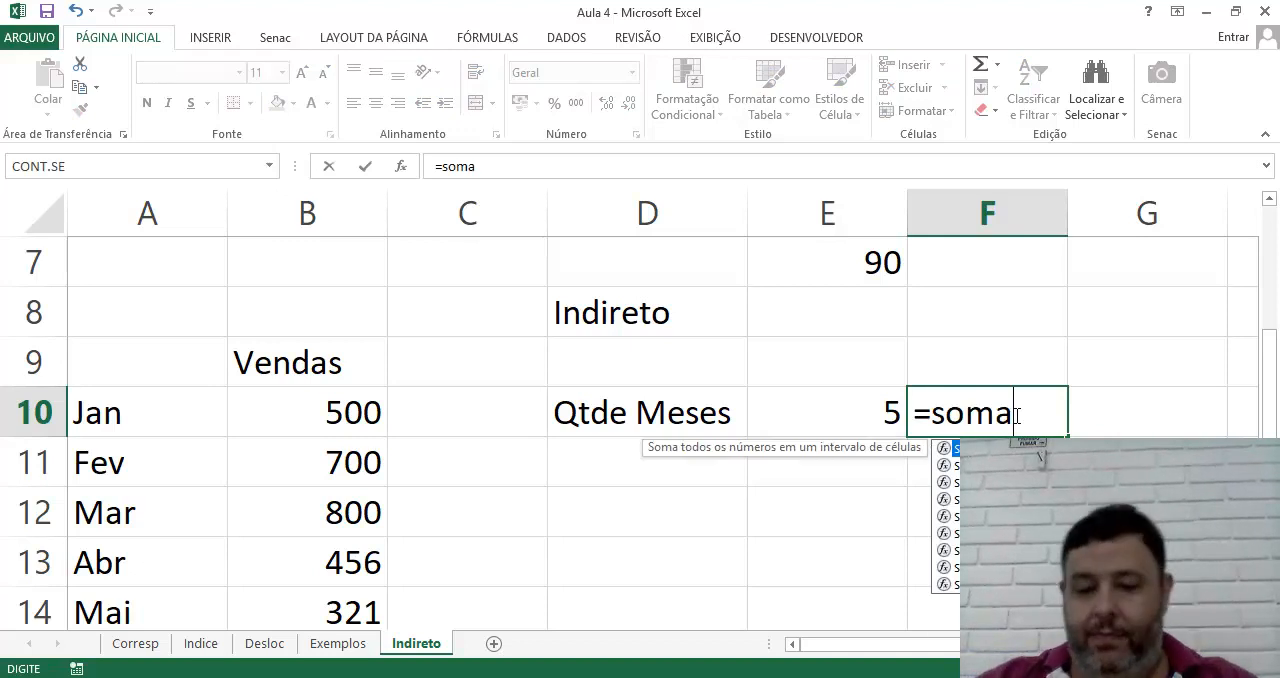
{"action": "type", "text": "("}
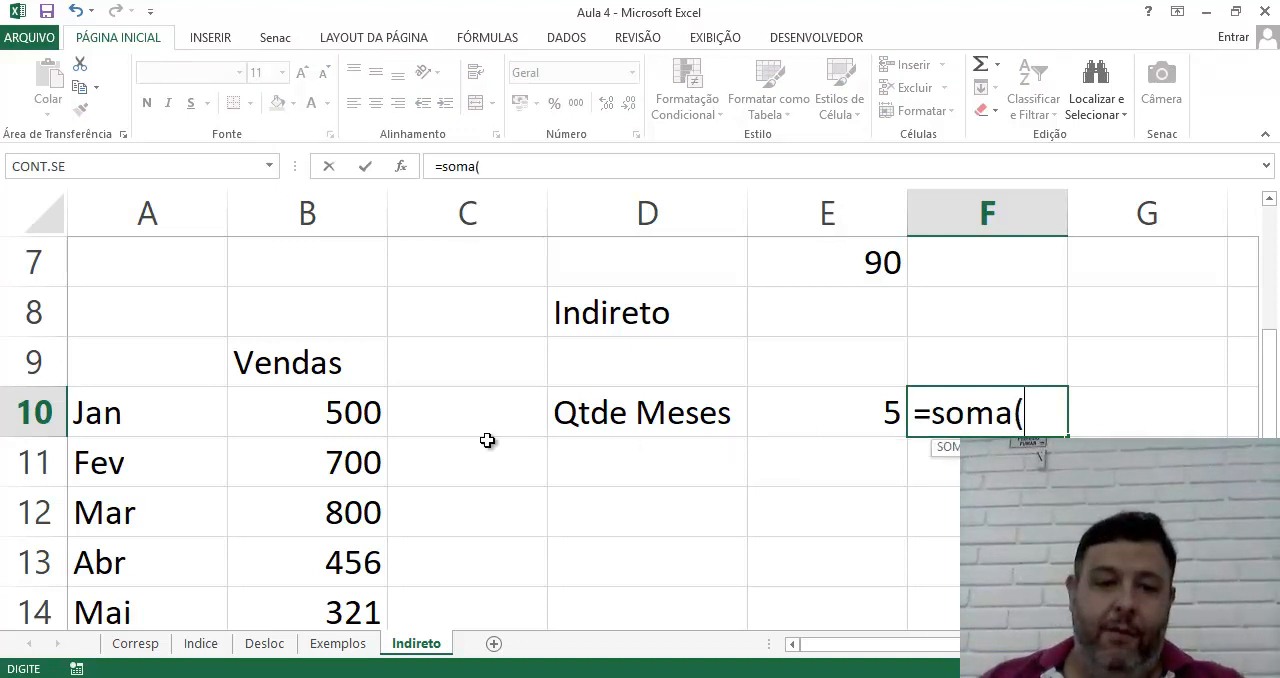
{"action": "left_click_drag", "start_coordinate": [353, 412], "coordinate": [340, 512]}
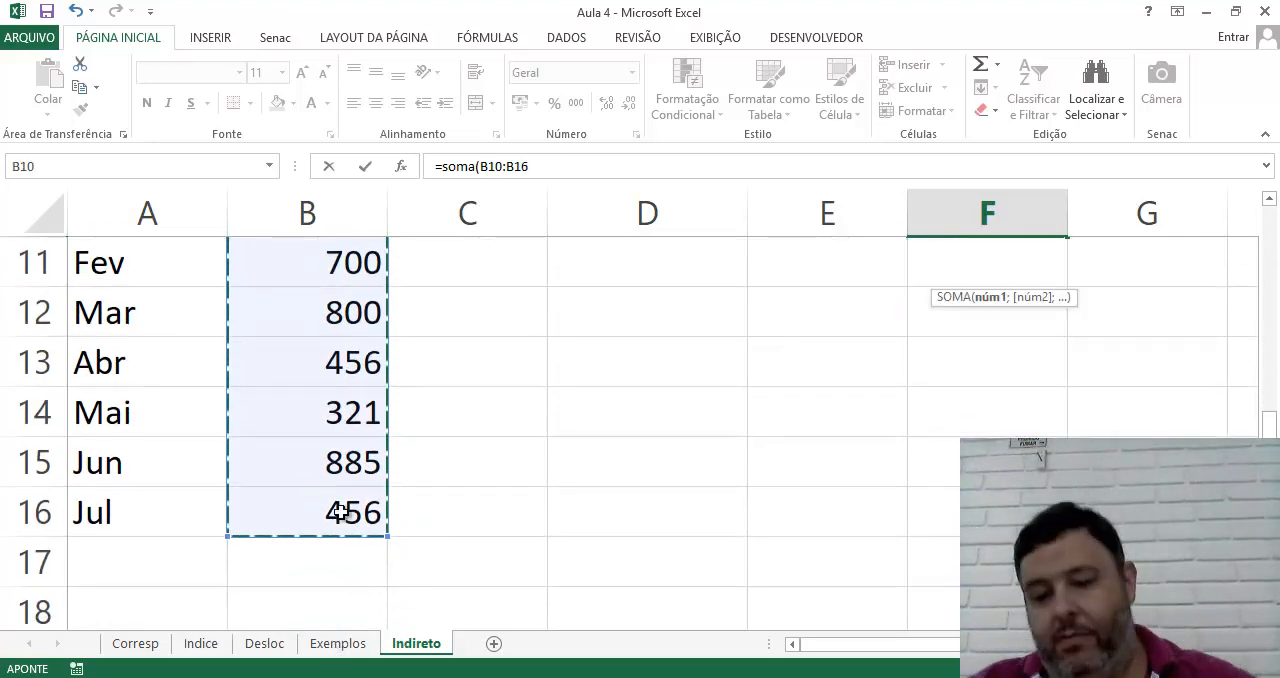
{"action": "key", "text": "Return"}
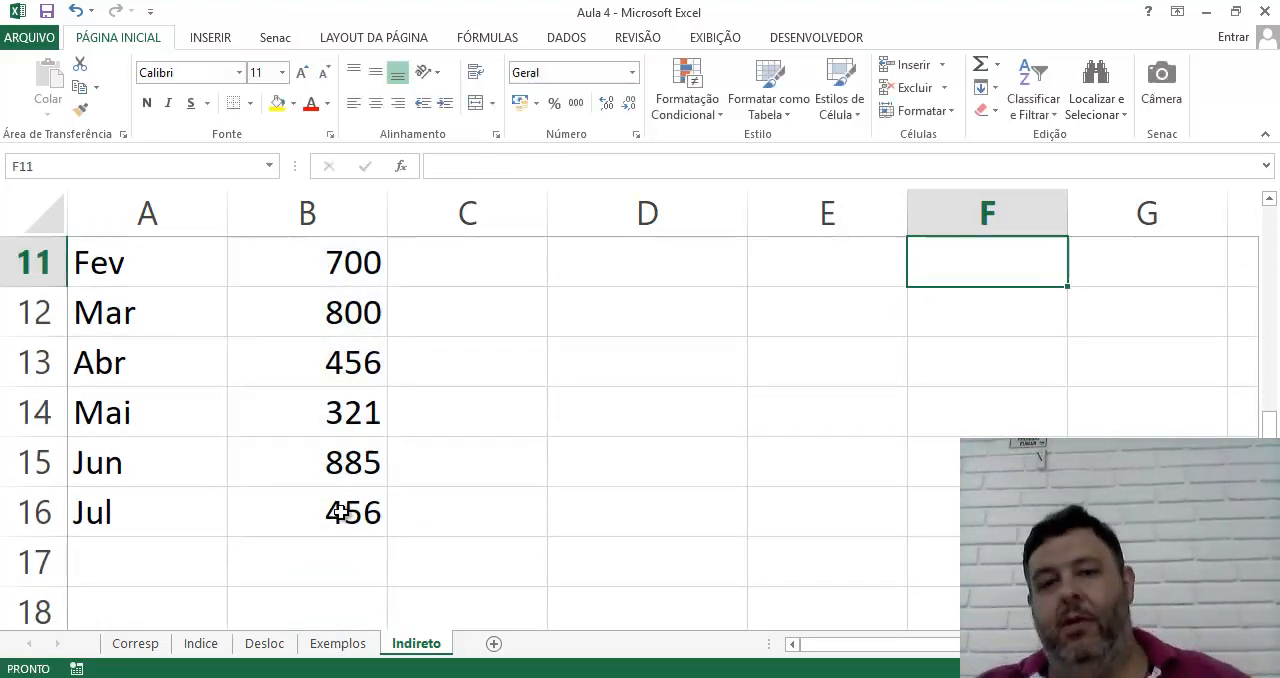
{"action": "scroll", "coordinate": [789, 606], "scroll_direction": "up", "scroll_amount": 4}
{"action": "scroll", "coordinate": [902, 640], "scroll_direction": "down", "scroll_amount": 3}
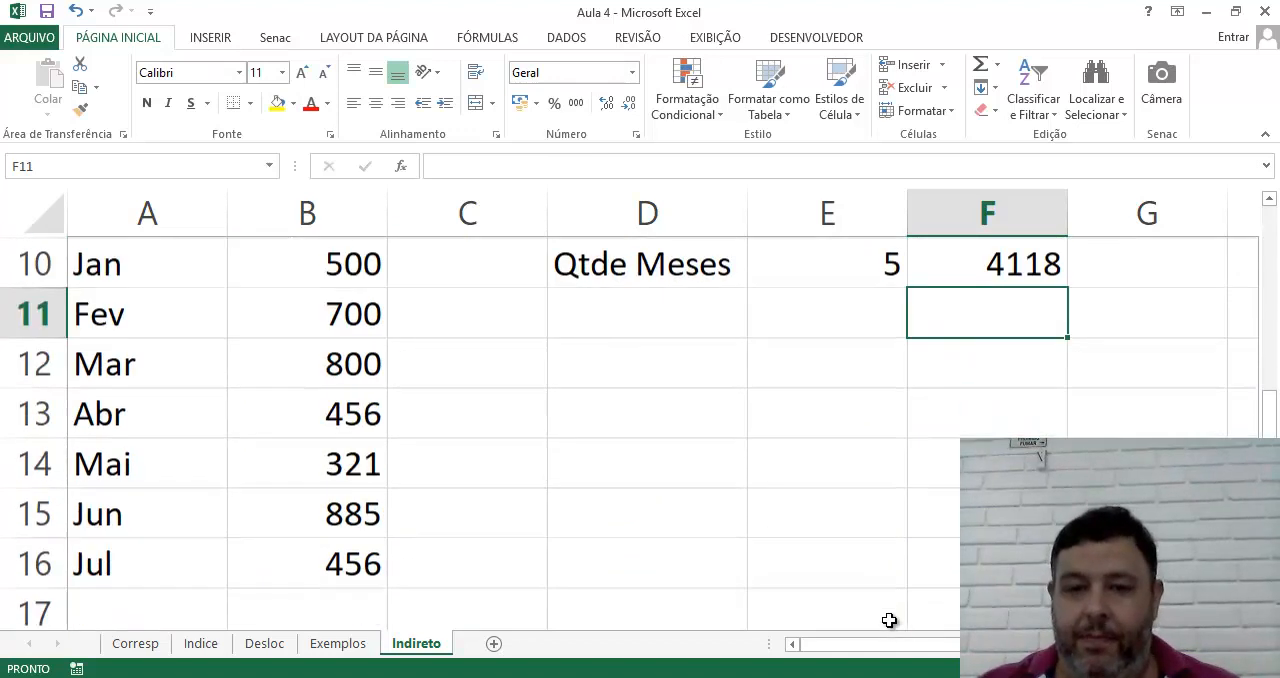
Copy the full formula text =SOMA(B10:B16) from F10, leaving the cell's formula as it is
{"action": "left_click", "coordinate": [1008, 278]}
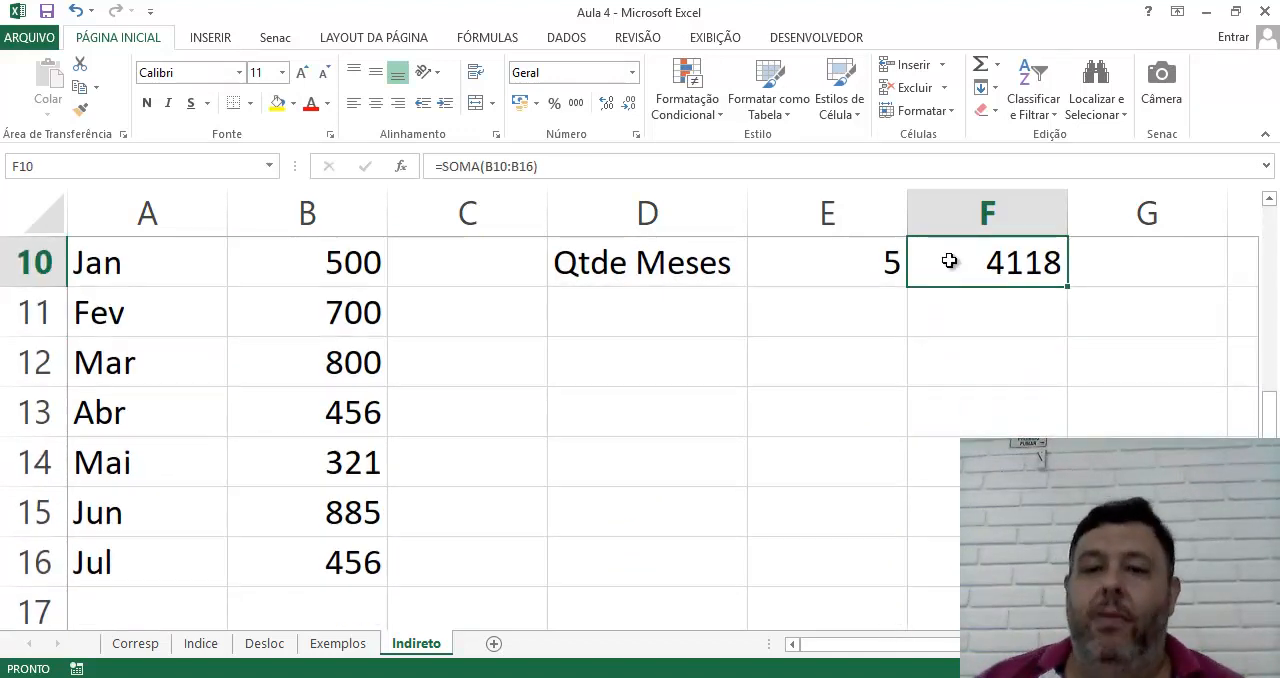
{"action": "double_click", "coordinate": [970, 272]}
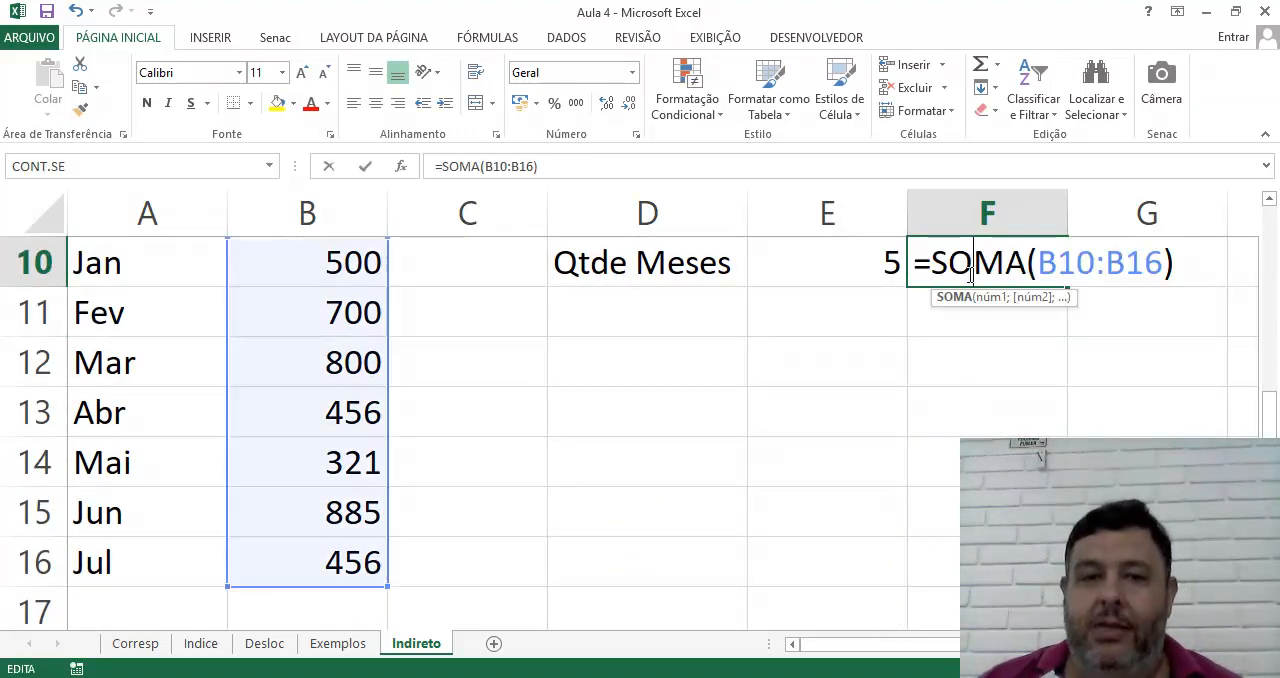
{"action": "left_click", "coordinate": [555, 166]}
{"action": "left_click_drag", "start_coordinate": [555, 166], "coordinate": [467, 152]}
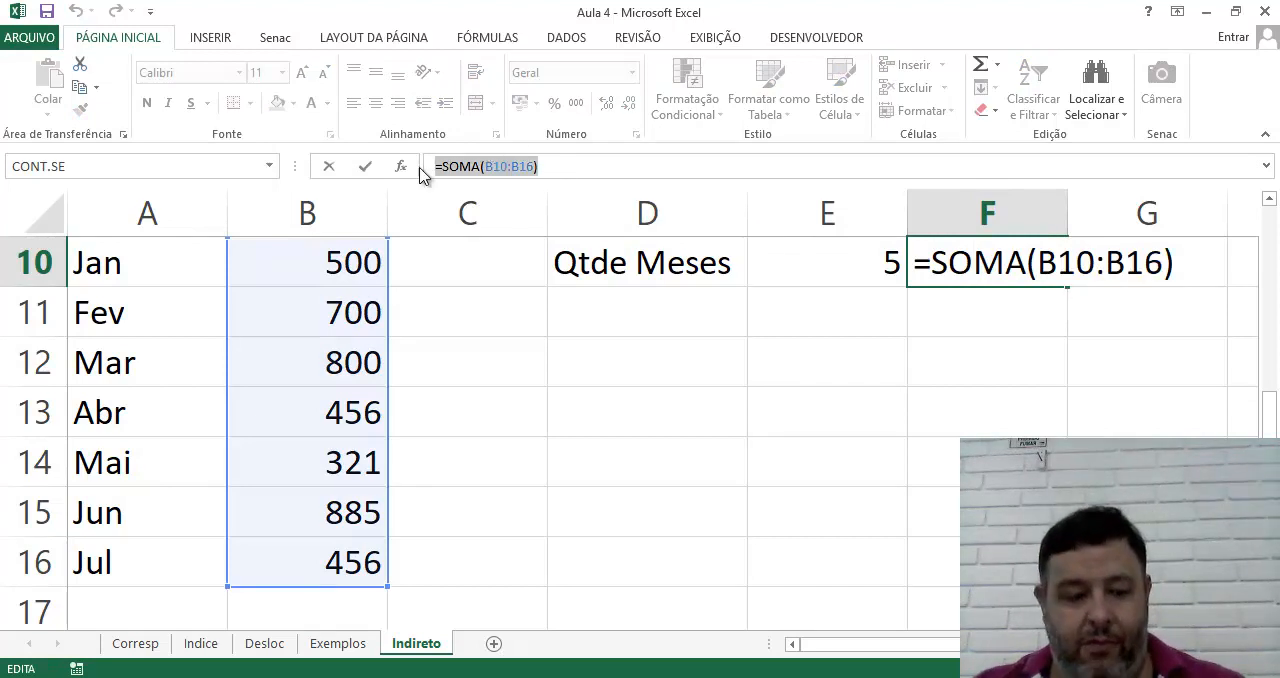
{"action": "key", "text": "ctrl+c"}
{"action": "key", "text": "Escape"}
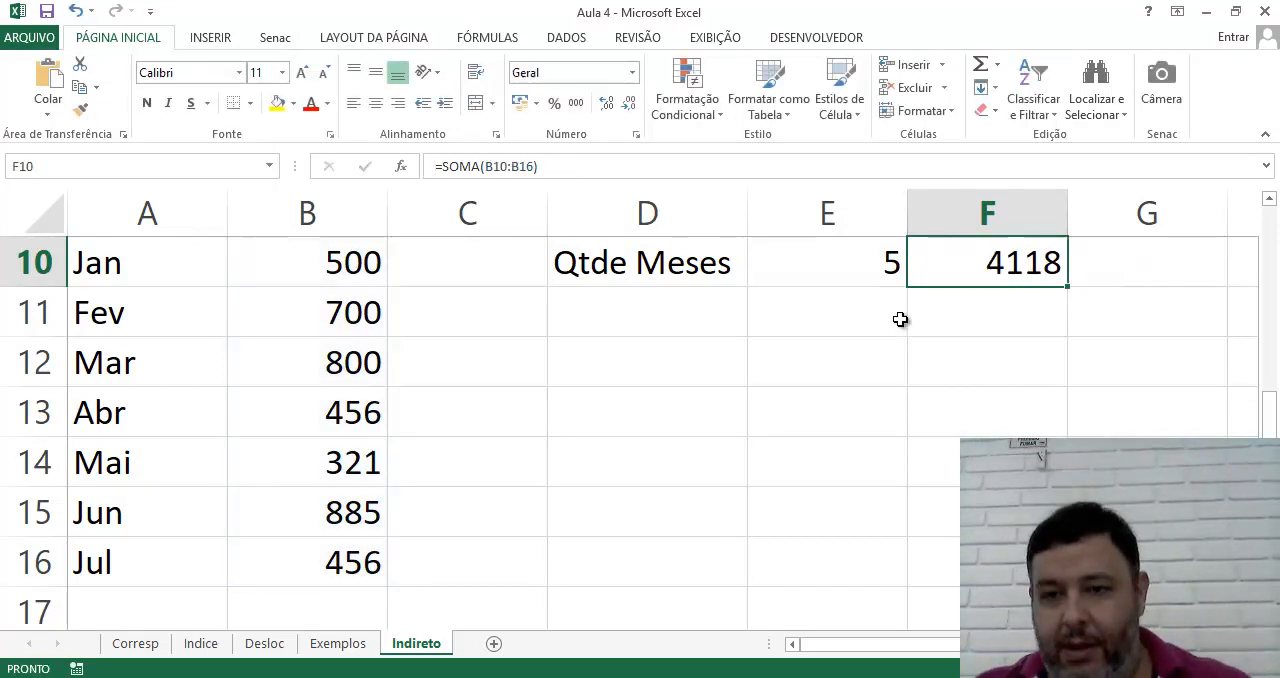
Try pasting the copied SOMA formula directly into E11, and clear the cell again
{"action": "left_click", "coordinate": [933, 323]}
{"action": "left_click", "coordinate": [812, 313]}
{"action": "key", "text": "ctrl+v"}
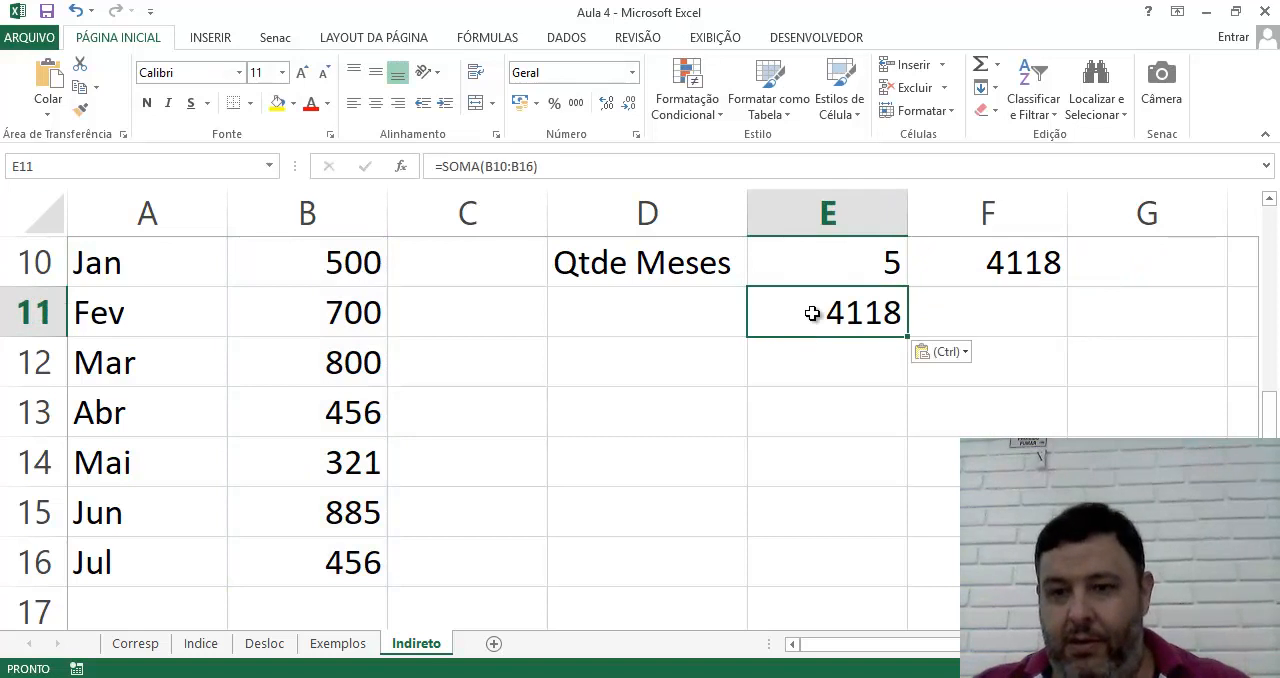
{"action": "key", "text": "Delete"}
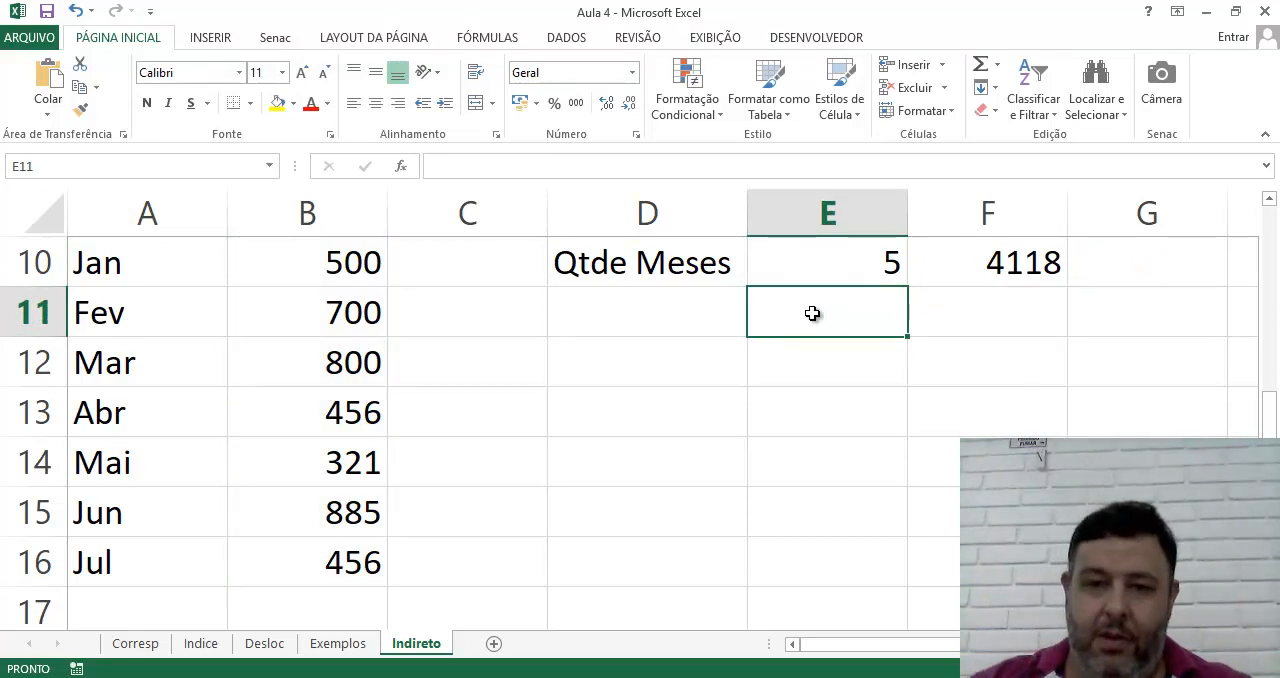
Paste the copied formula inside E11 and remove its equals sign so it stays as the text SOMA(B10:B16)
{"action": "double_click", "coordinate": [813, 314]}
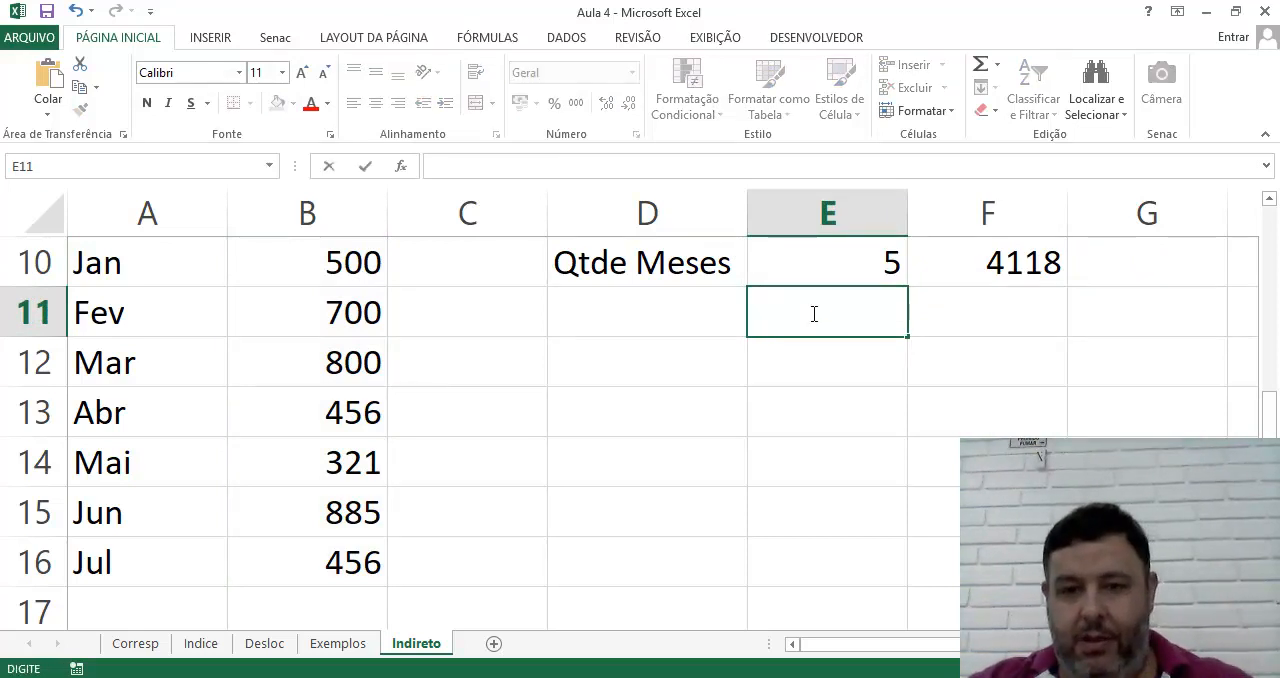
{"action": "key", "text": "ctrl+v"}
{"action": "left_click", "coordinate": [771, 317]}
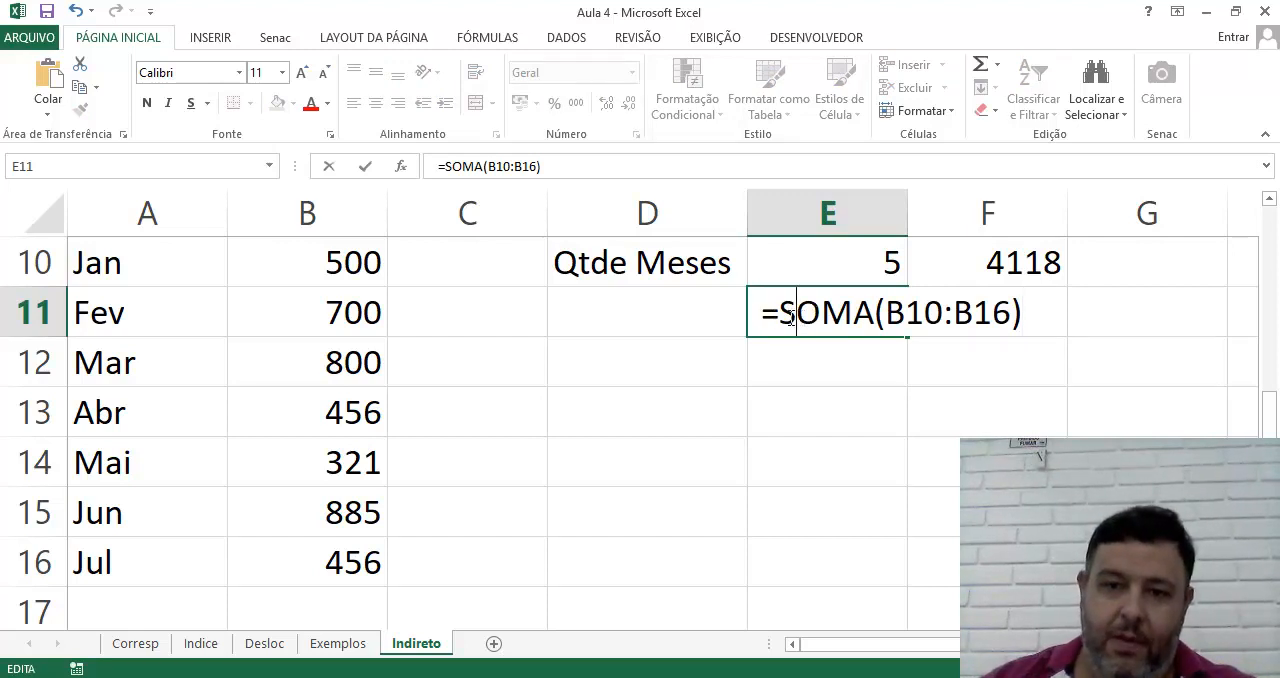
{"action": "key", "text": "BackSpace"}
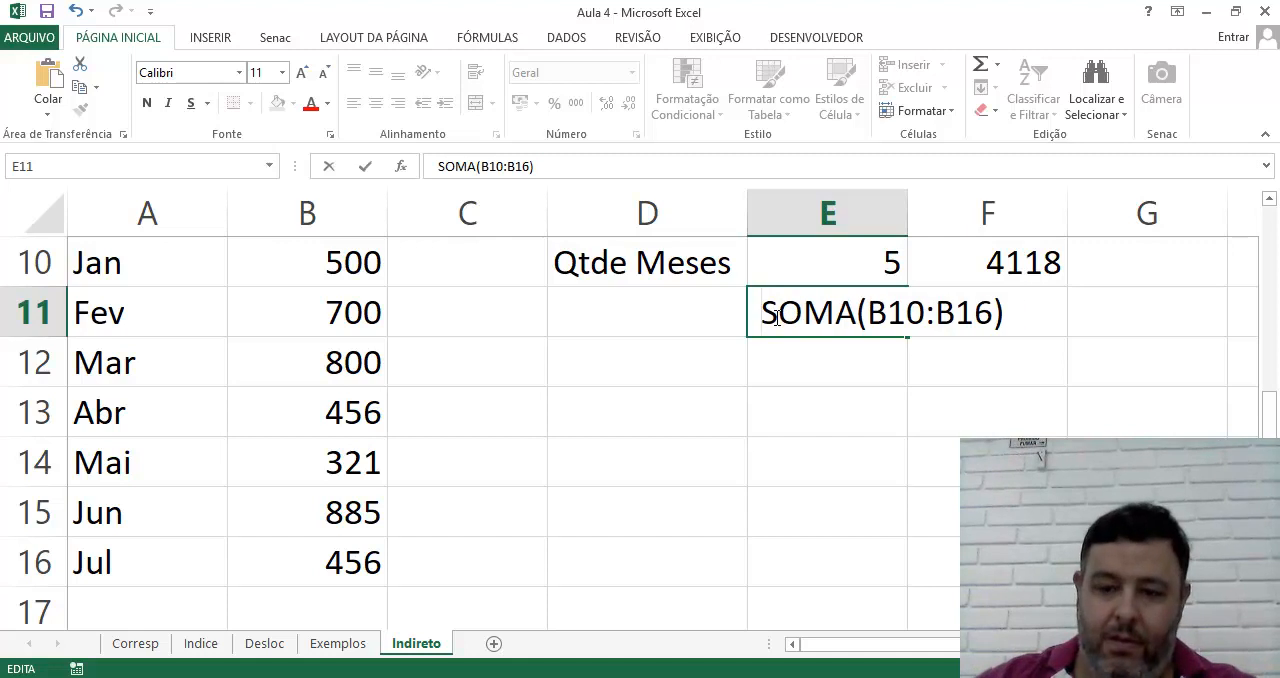
{"action": "key", "text": "Return"}
Compare the SOMA formula in F10 with its text copy in E11, and review the Qtde Meses label in D10
{"action": "left_click", "coordinate": [843, 414]}
{"action": "left_click", "coordinate": [803, 320]}
{"action": "left_click", "coordinate": [1027, 265]}
{"action": "left_click", "coordinate": [820, 312]}
{"action": "left_click", "coordinate": [985, 265]}
{"action": "left_click", "coordinate": [814, 309]}
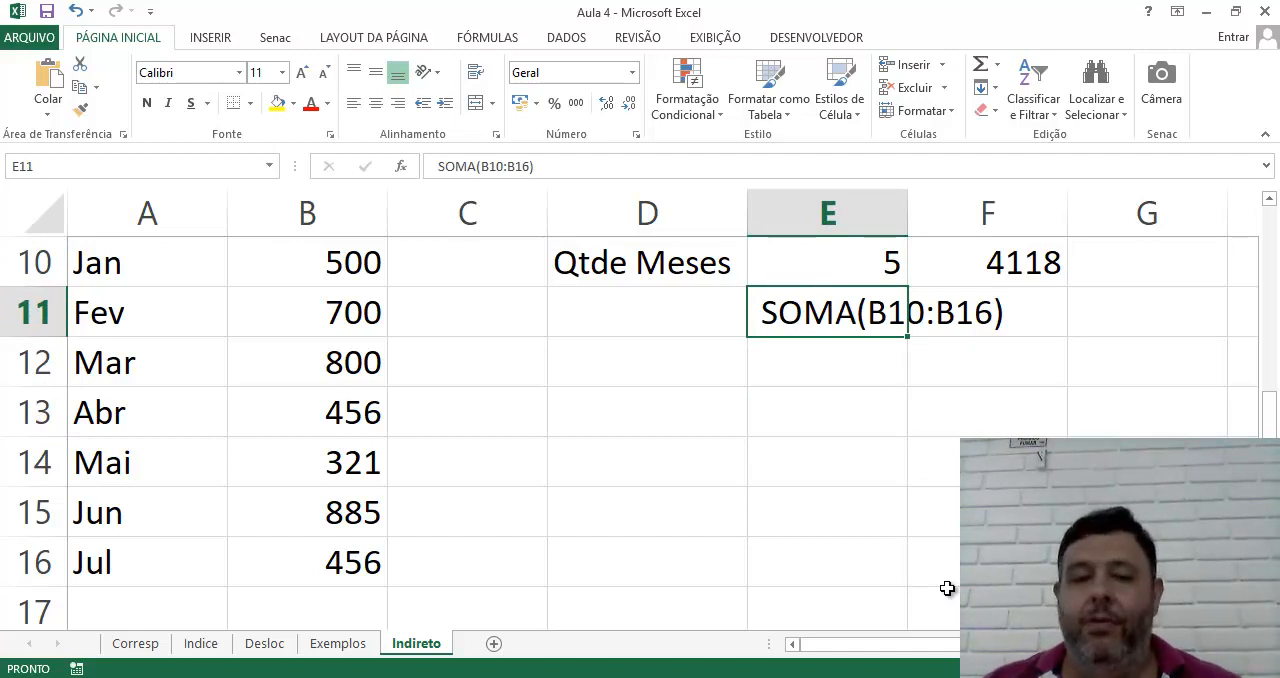
{"action": "left_click", "coordinate": [678, 428]}
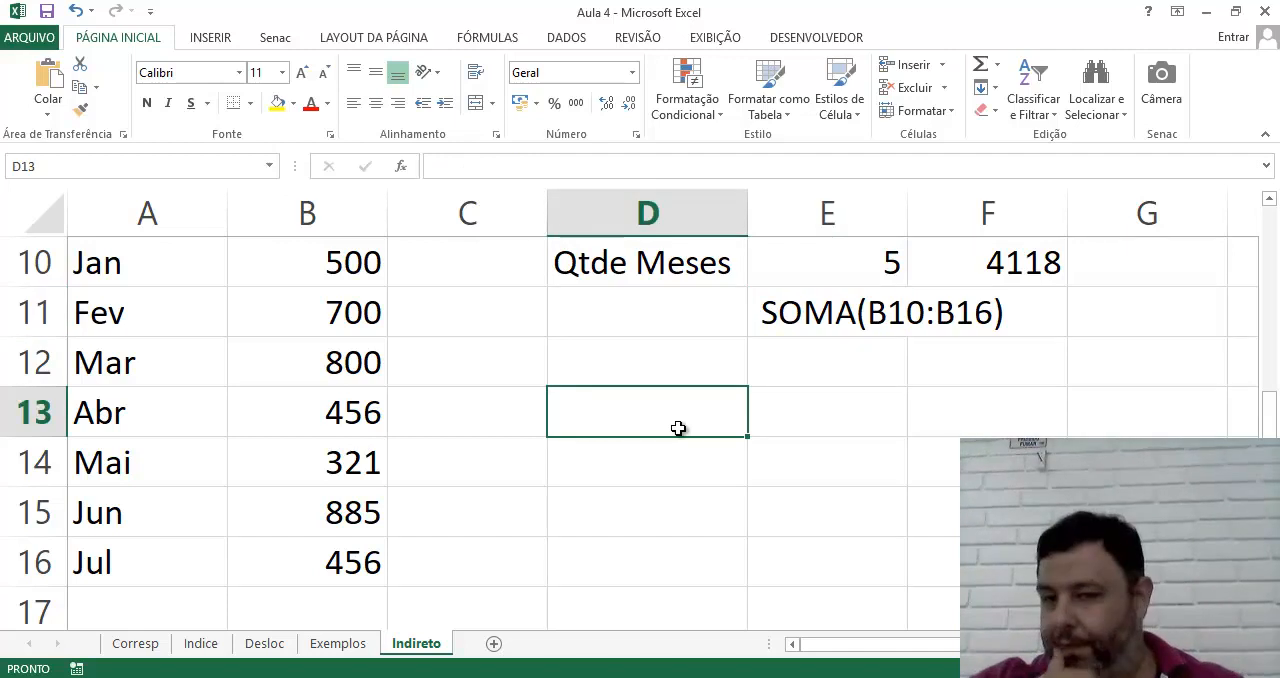
{"action": "left_click", "coordinate": [640, 263]}
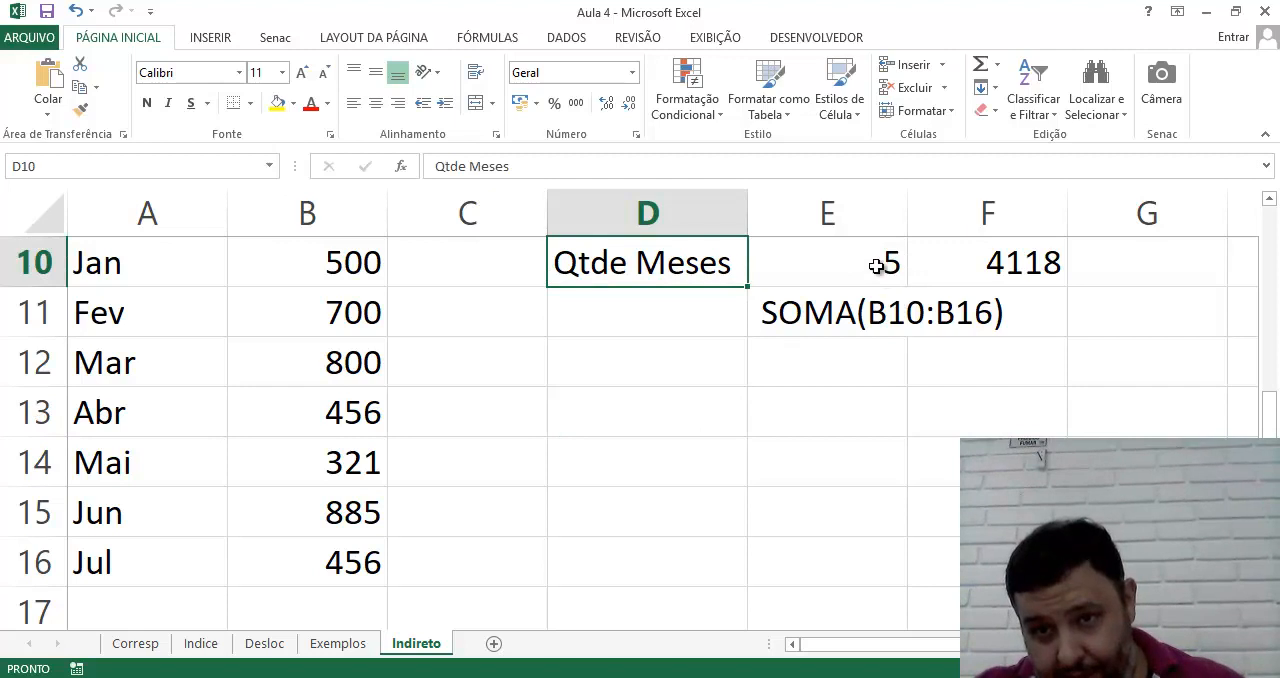
{"action": "left_click", "coordinate": [912, 320]}
{"action": "left_click", "coordinate": [855, 325]}
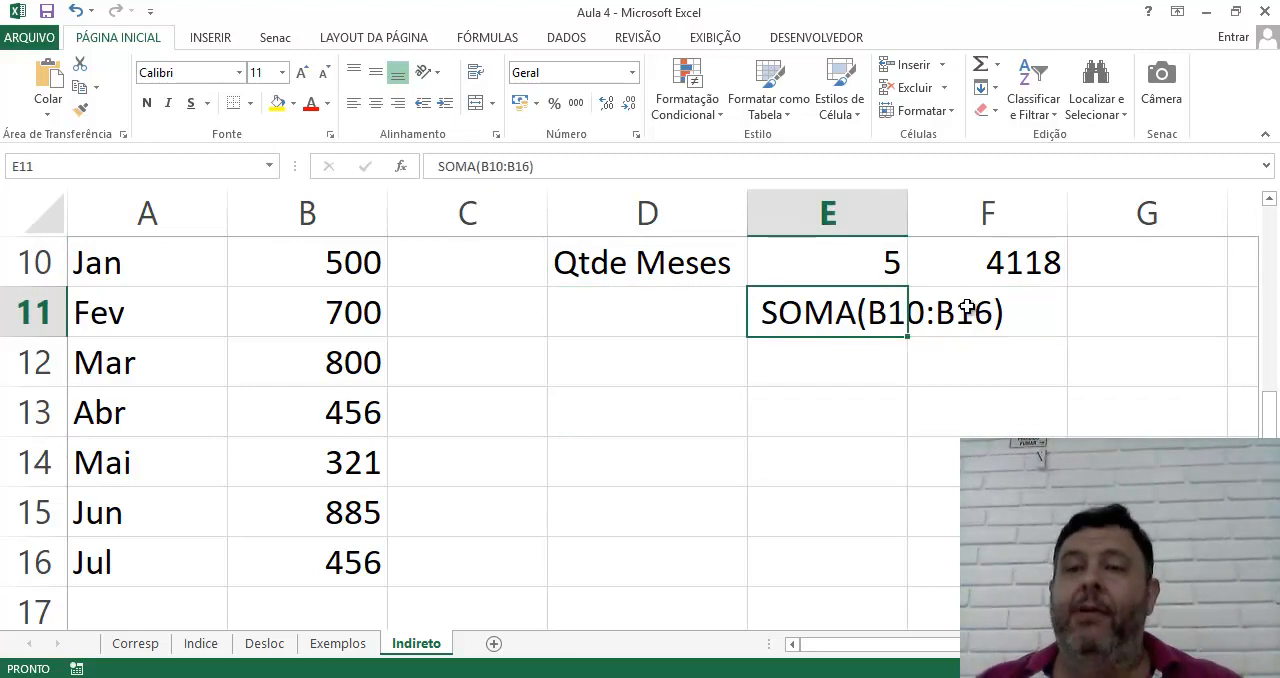
Enter the range reference B10:B16 as text in E13
{"action": "left_click", "coordinate": [805, 429]}
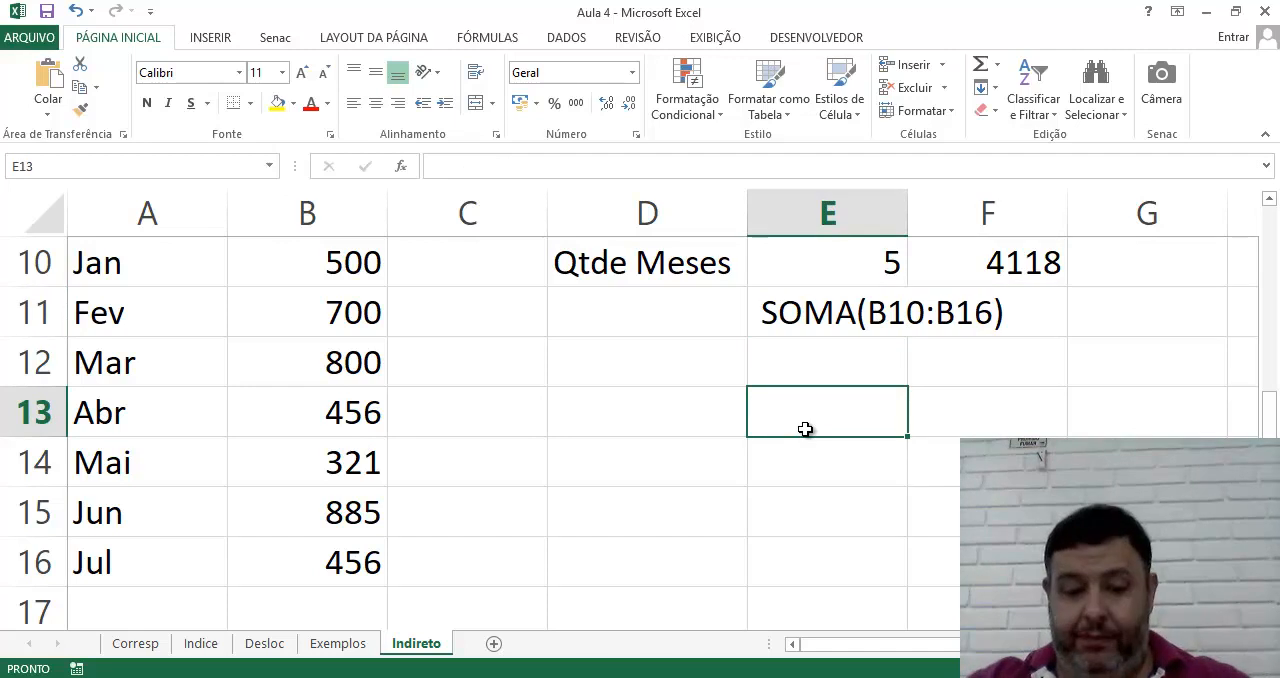
{"action": "type", "text": "B10"}
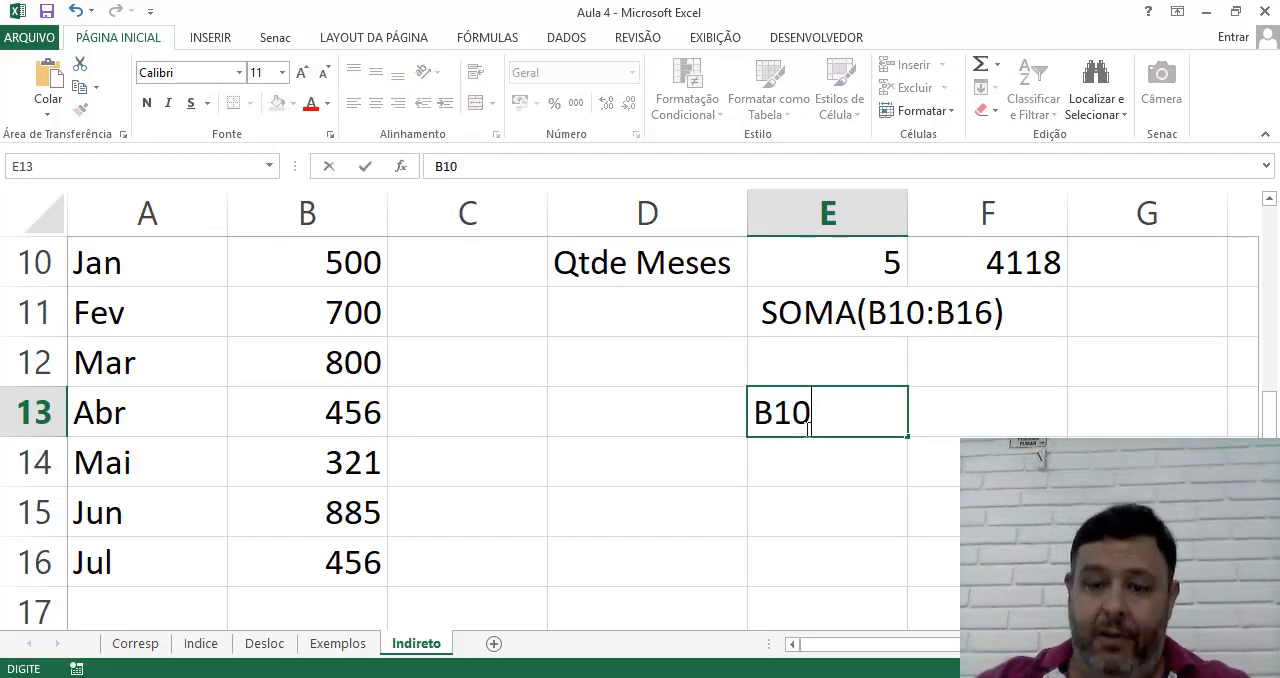
{"action": "type", "text": ":B16"}
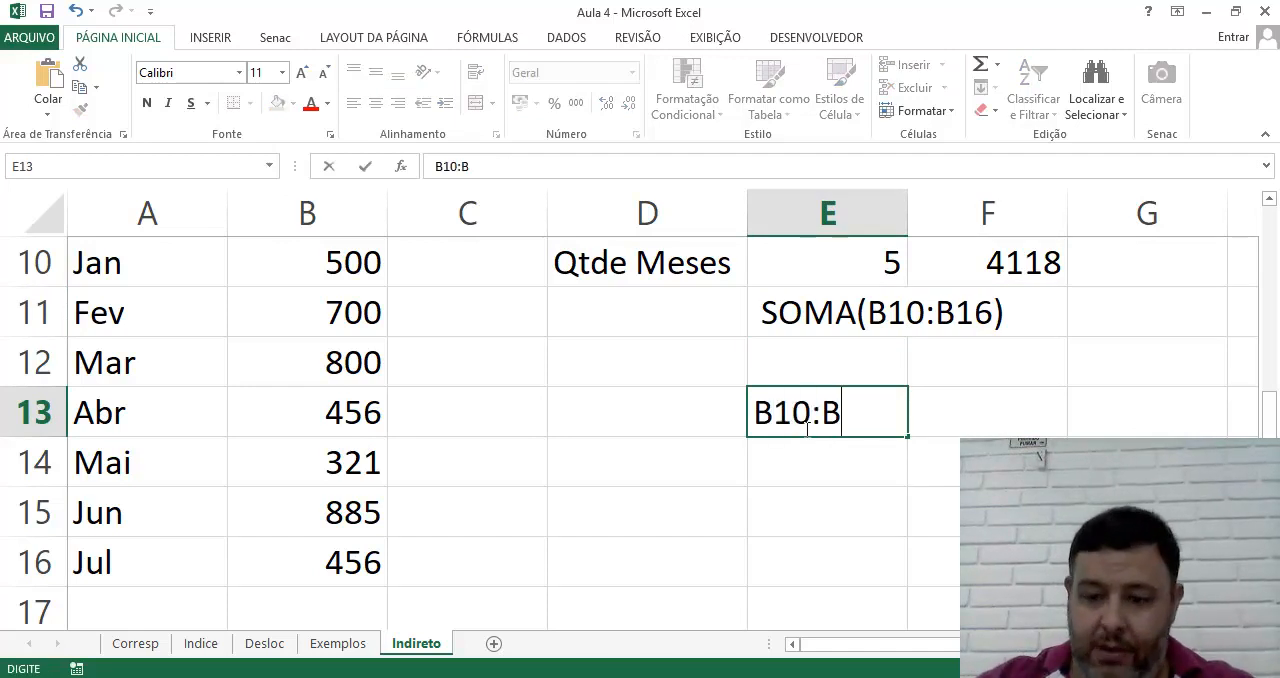
{"action": "key", "text": "Return"}
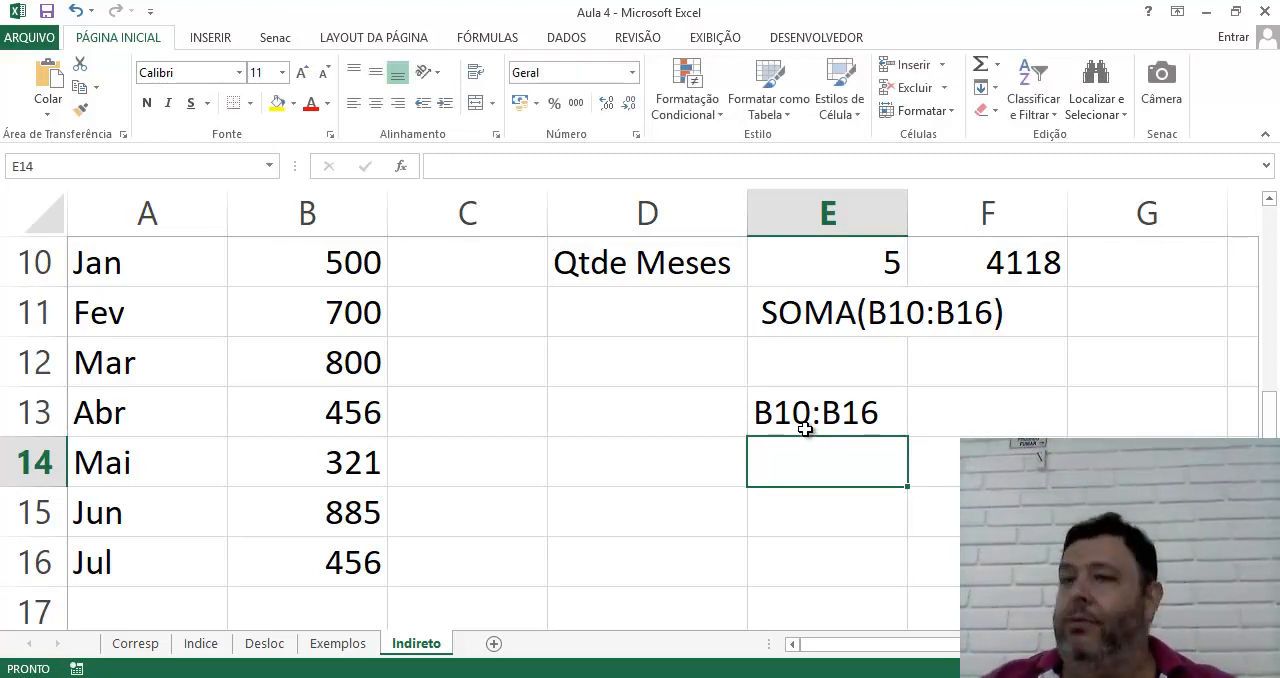
Go to the range B10:B16 by its reference to show which cells it covers, and return to E13
{"action": "left_click", "coordinate": [123, 170]}
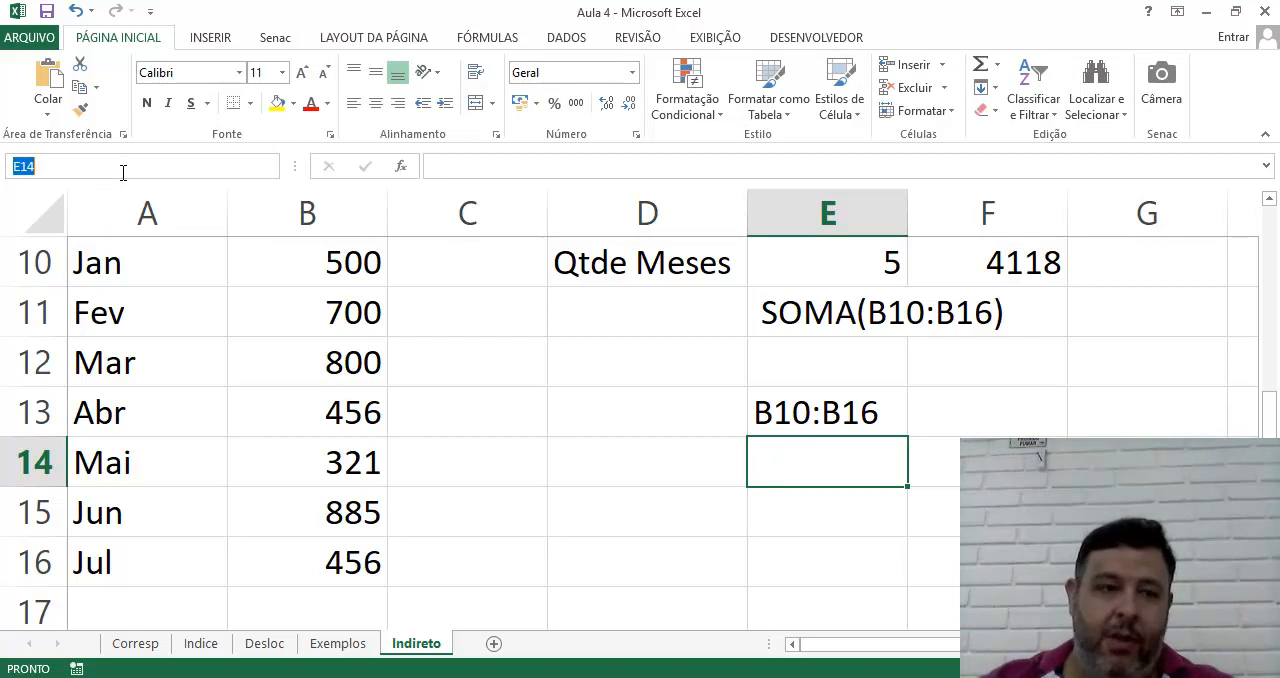
{"action": "type", "text": "b10:b16"}
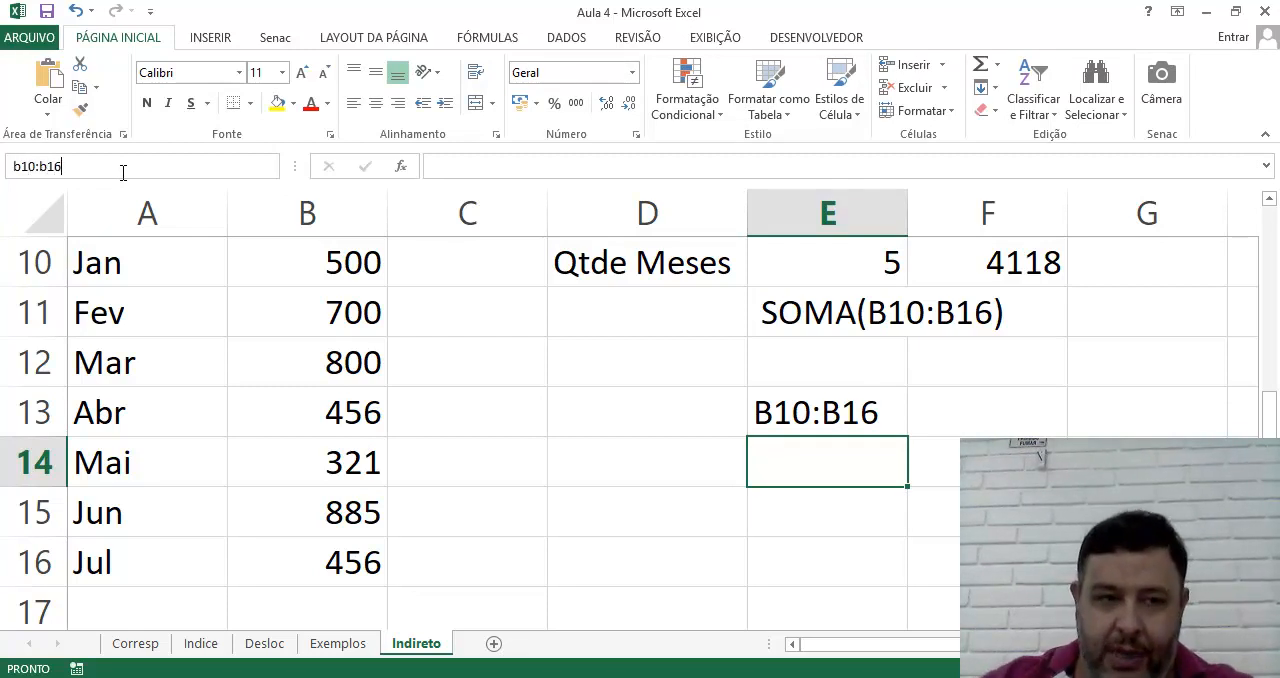
{"action": "key", "text": "Return"}
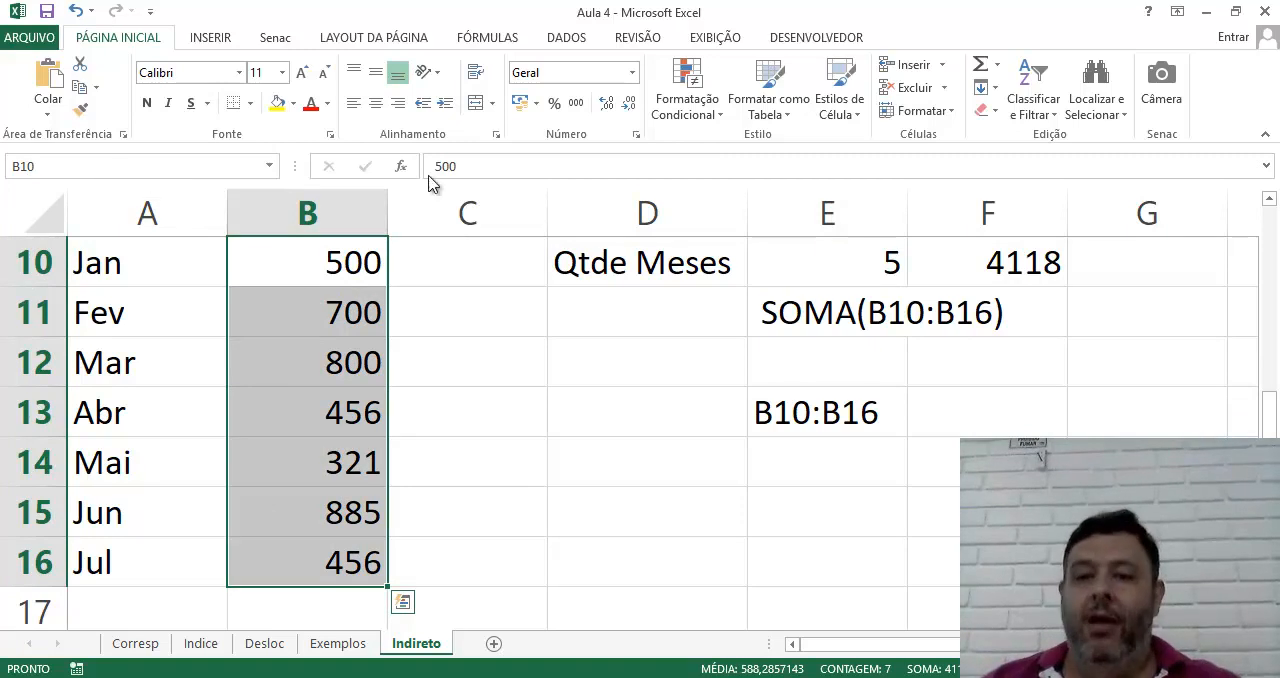
{"action": "left_click_drag", "start_coordinate": [852, 428], "coordinate": [849, 340]}
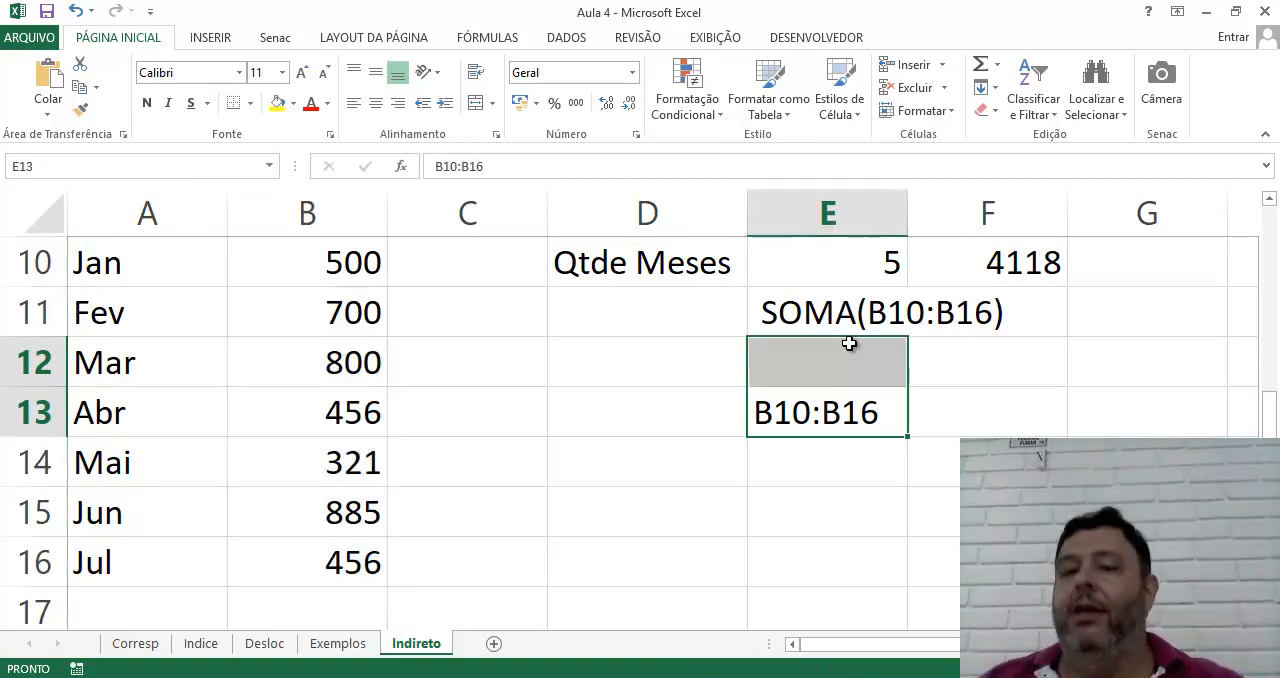
{"action": "left_click", "coordinate": [842, 394]}
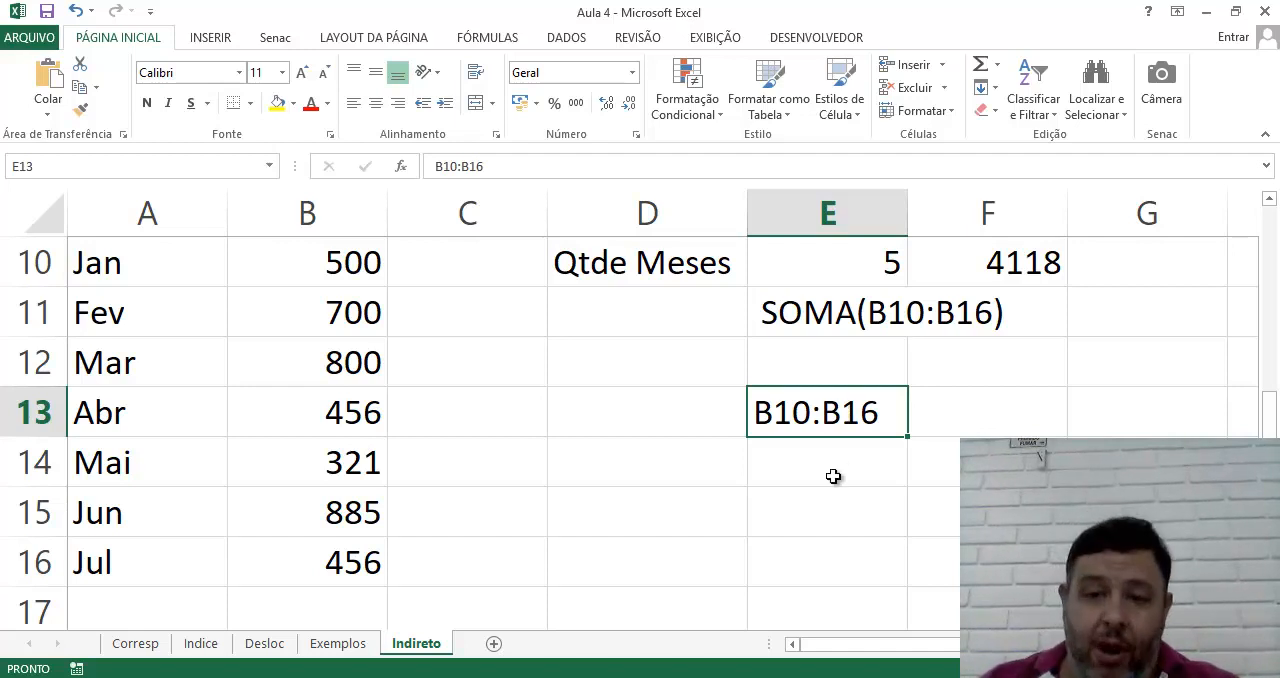
Write the formula =soma(E13) in E12, referring to the range text below it
{"action": "left_click", "coordinate": [822, 360]}
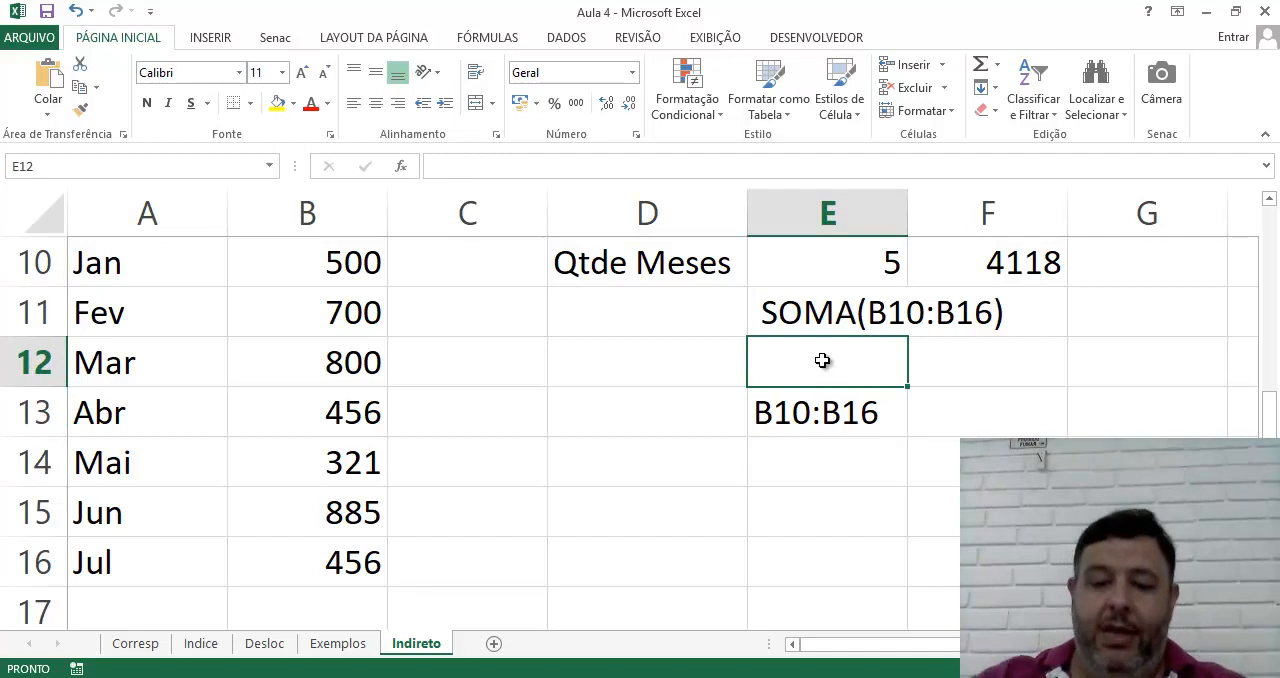
{"action": "type", "text": "=soma"}
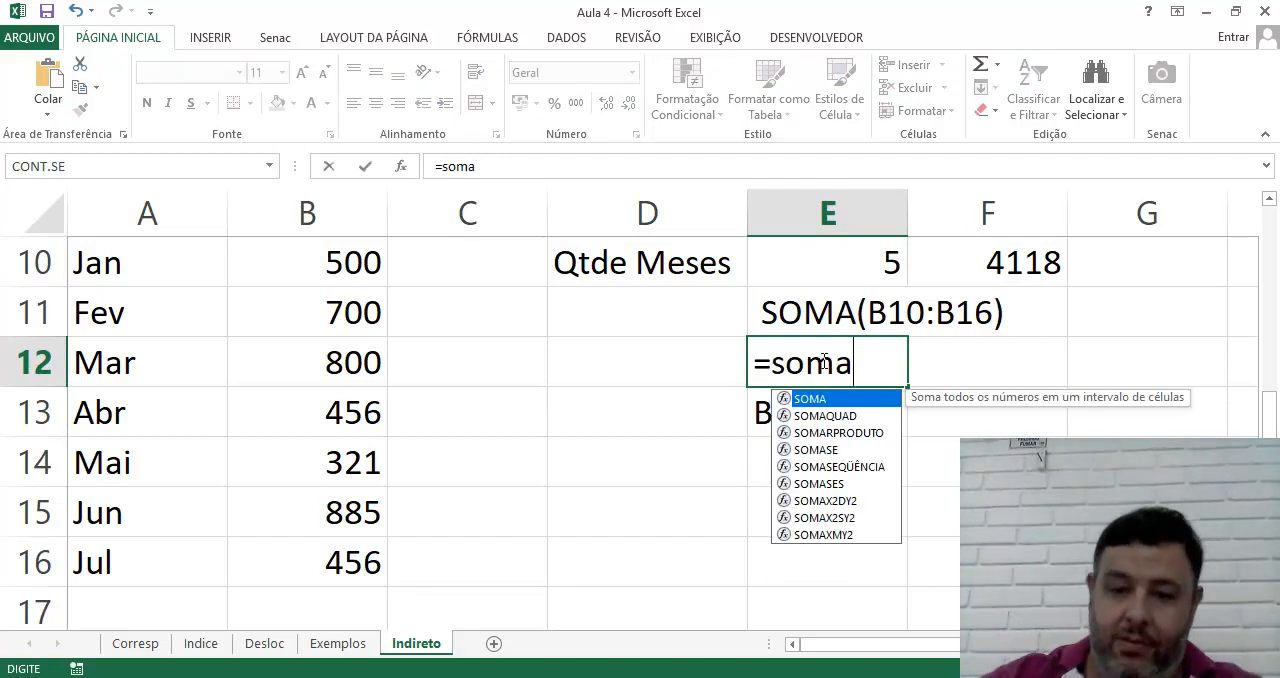
{"action": "type", "text": "("}
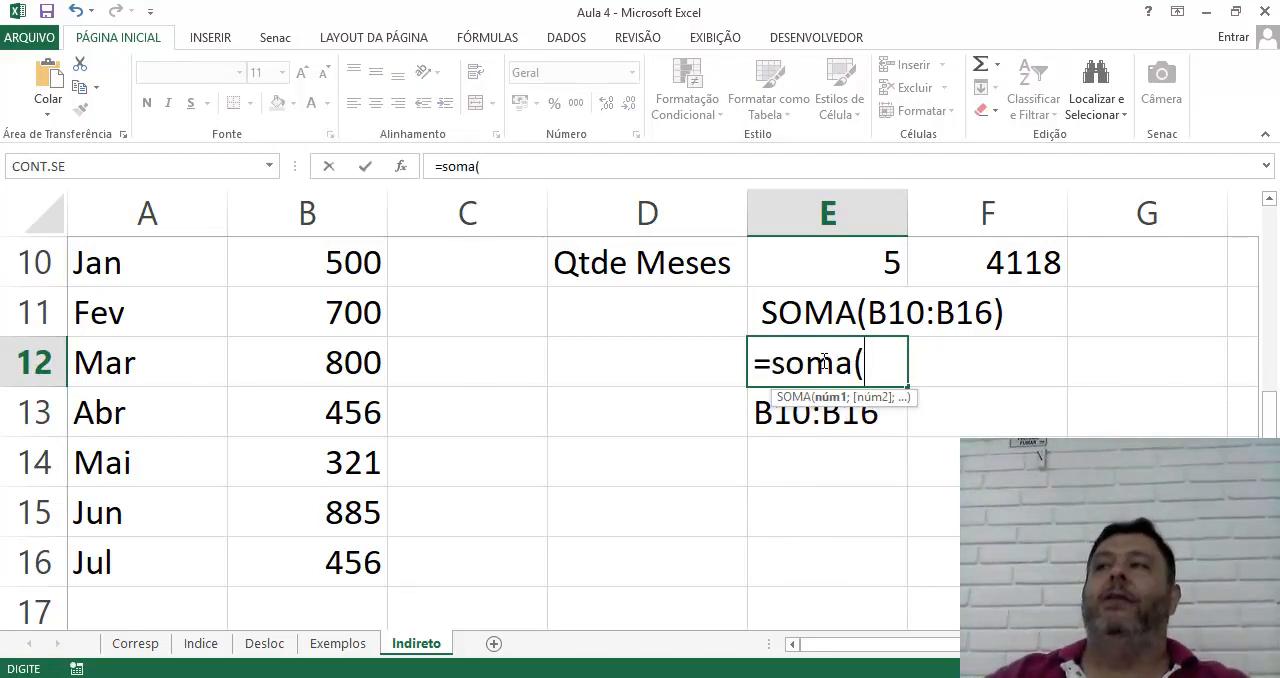
{"action": "left_click", "coordinate": [825, 424]}
{"action": "type", "text": ")"}
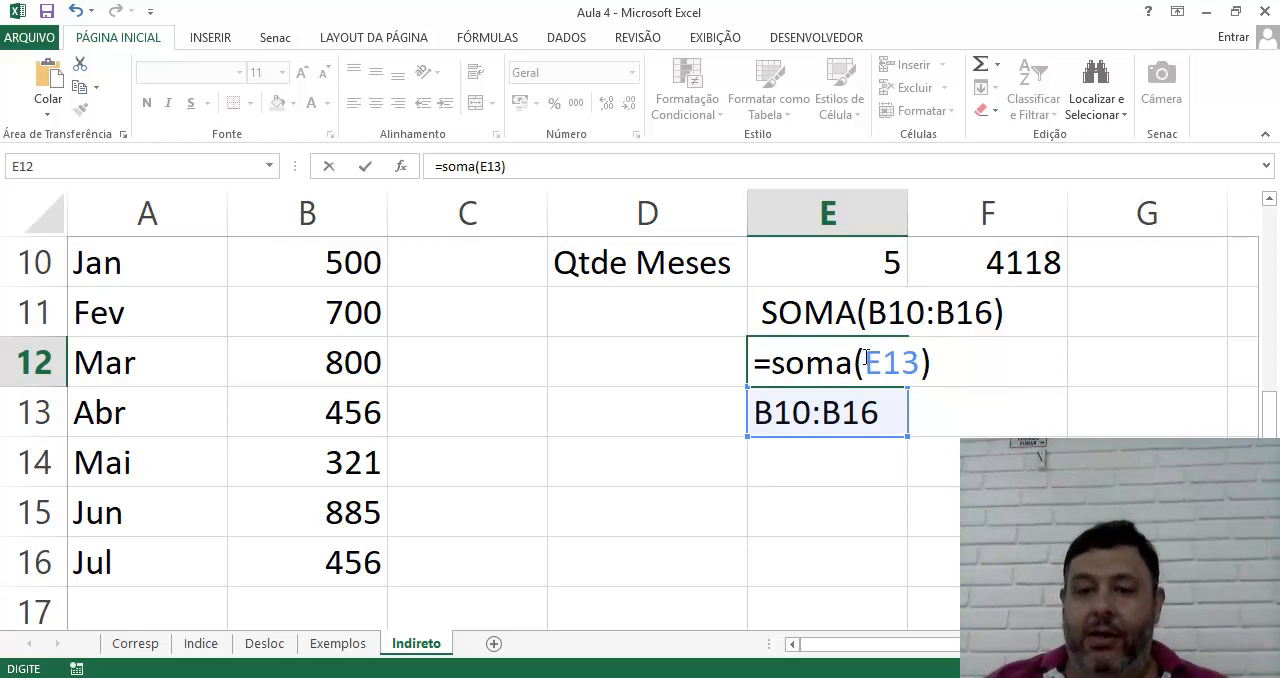
Nest E13 inside Indireto in E12's formula, making it =soma(Indireto(E13)), and compare it with the range text in E13
{"action": "key", "text": "F2"}
{"action": "key", "text": "Left"}
{"action": "key", "text": "Left"}
{"action": "key", "text": "Left"}
{"action": "key", "text": "Left"}
{"action": "type", "text": "Indireto"}
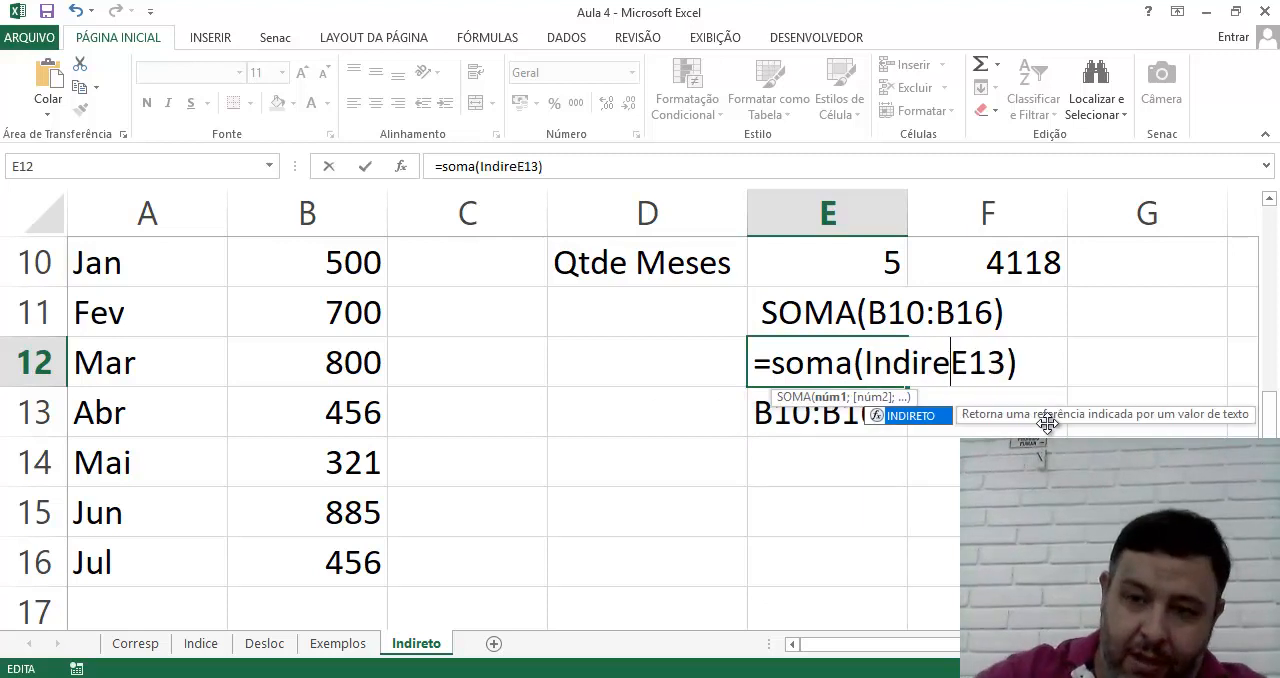
{"action": "type", "text": "("}
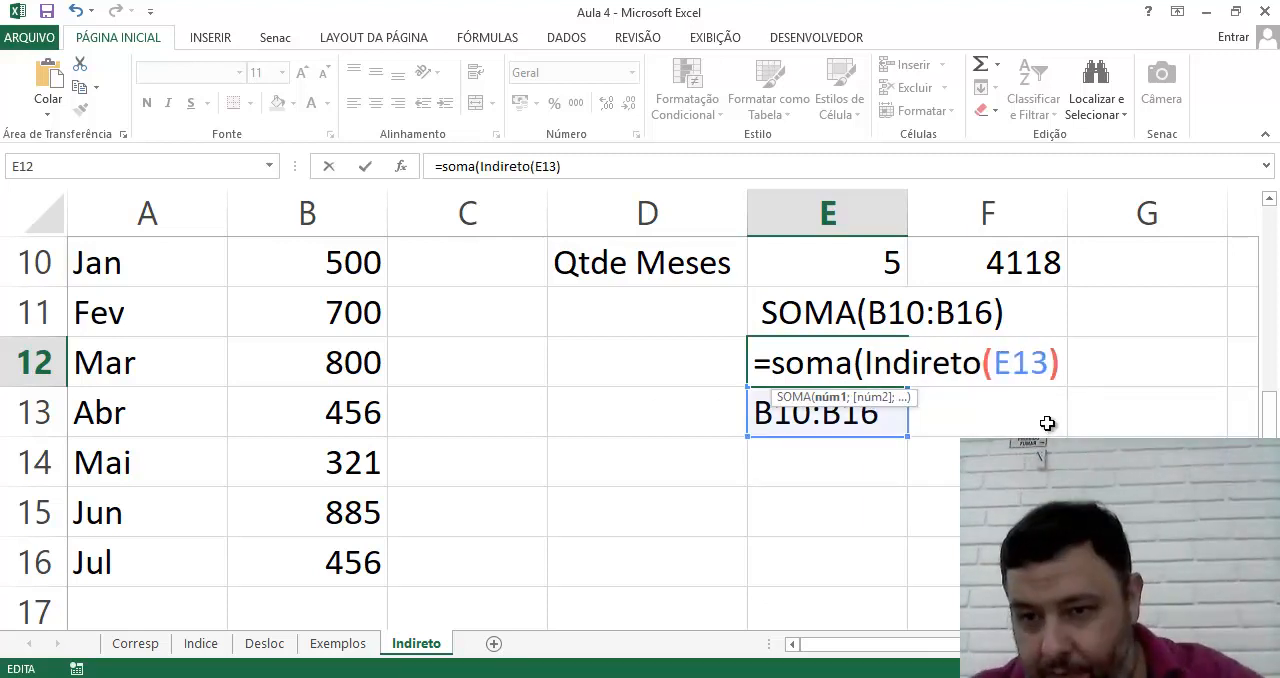
{"action": "left_click", "coordinate": [1060, 362]}
{"action": "type", "text": ")"}
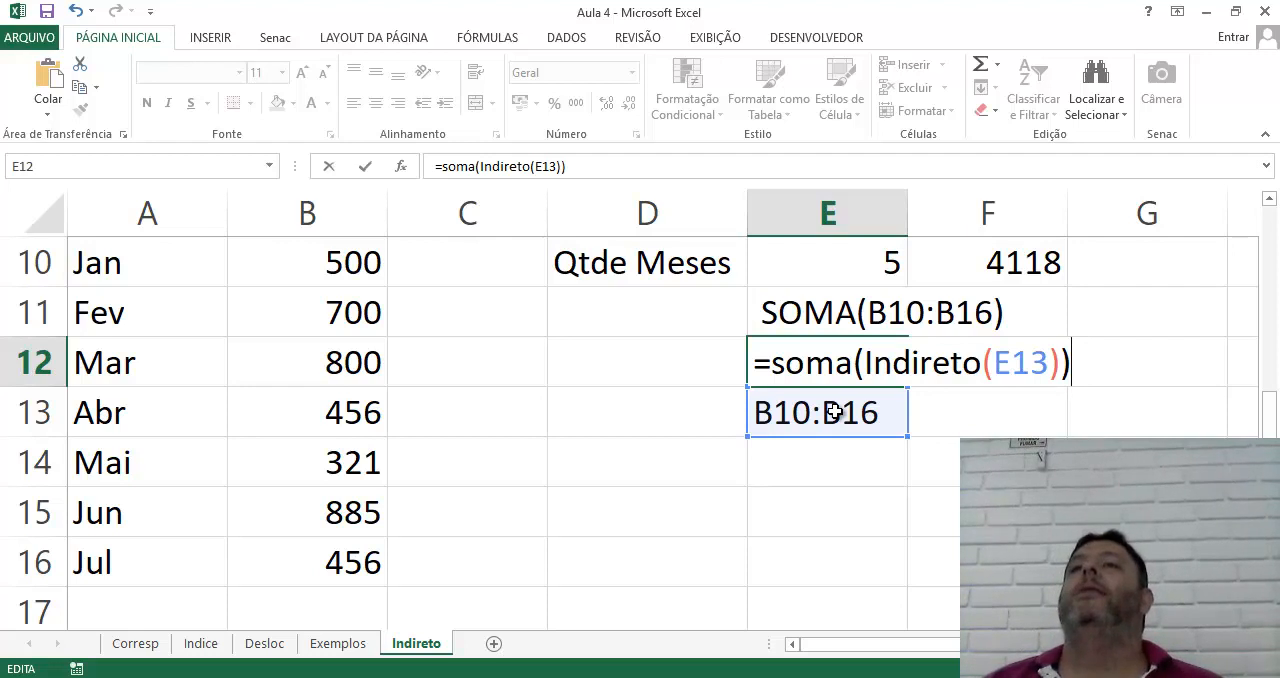
{"action": "key", "text": "Return"}
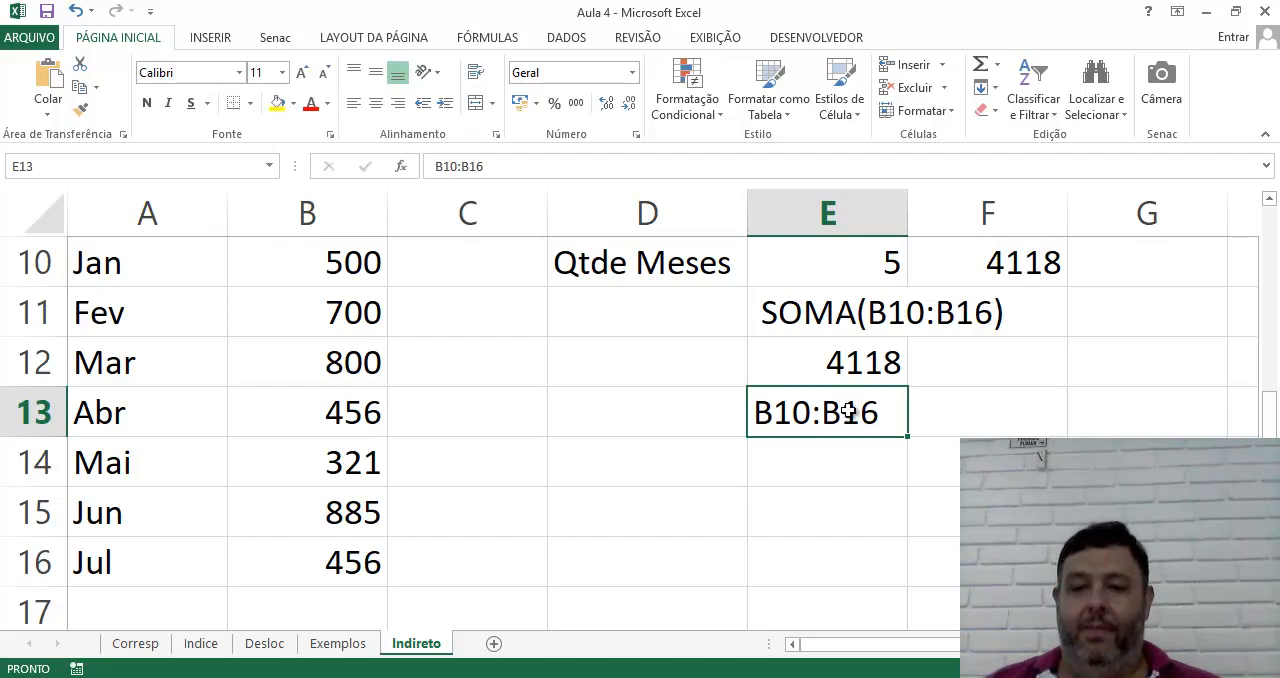
{"action": "left_click", "coordinate": [837, 367]}
{"action": "left_click", "coordinate": [843, 411]}
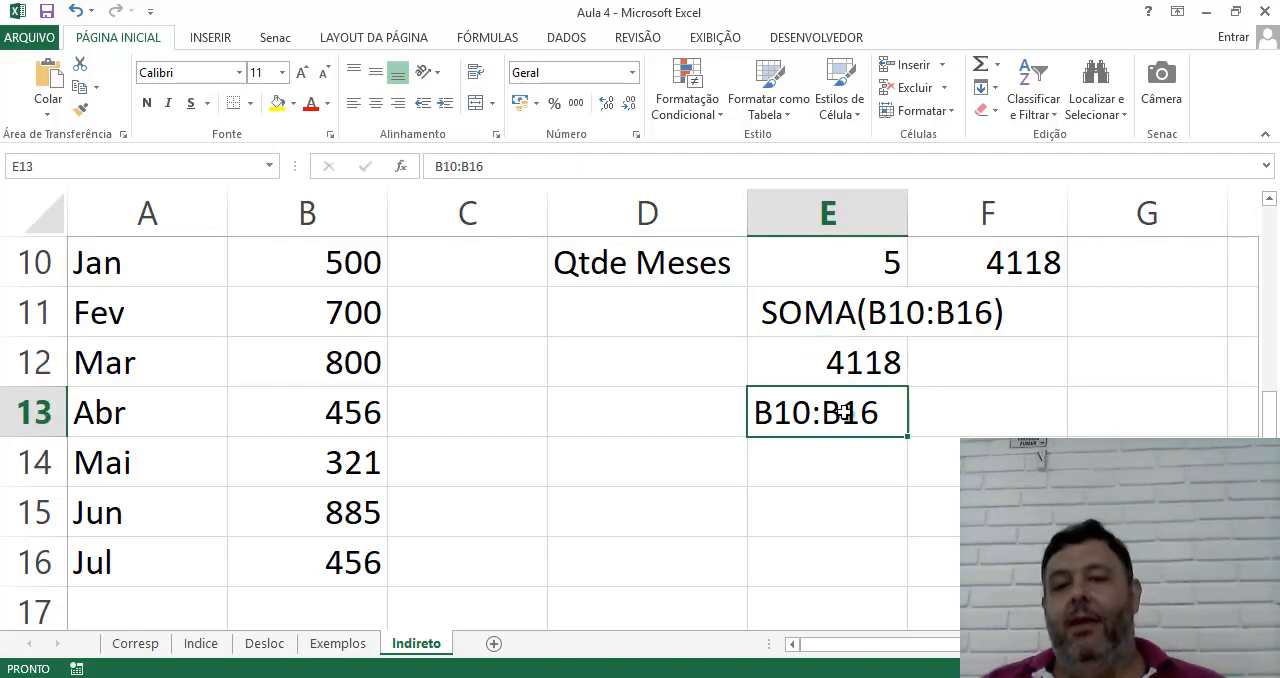
{"action": "left_click", "coordinate": [843, 360]}
{"action": "left_click", "coordinate": [844, 414]}
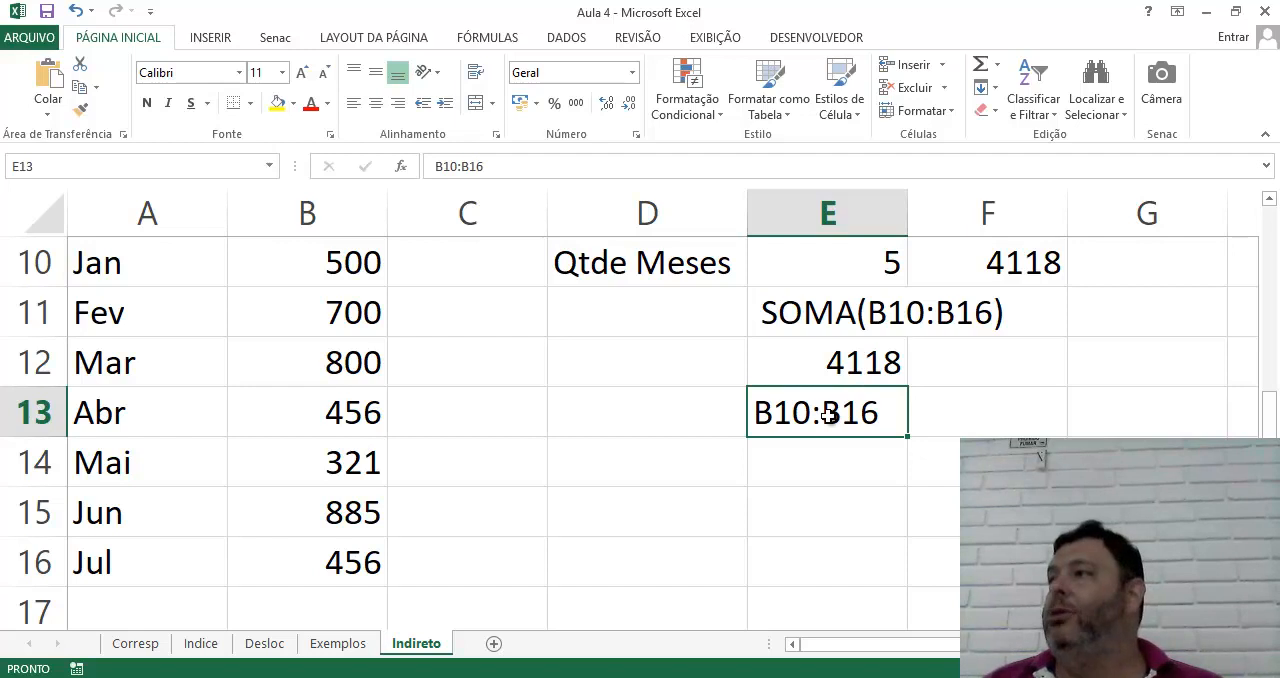
Set Qtde Meses in E10 to 2
{"action": "left_click", "coordinate": [864, 258]}
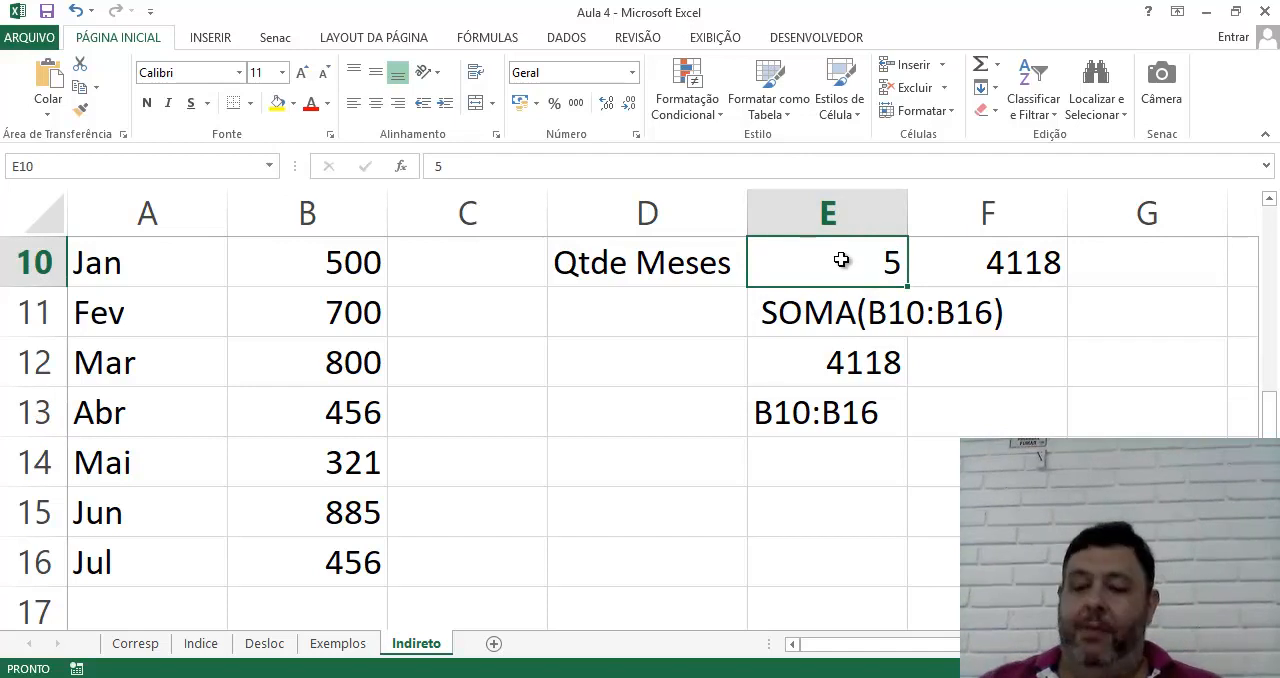
{"action": "type", "text": "2"}
{"action": "key", "text": "Return"}
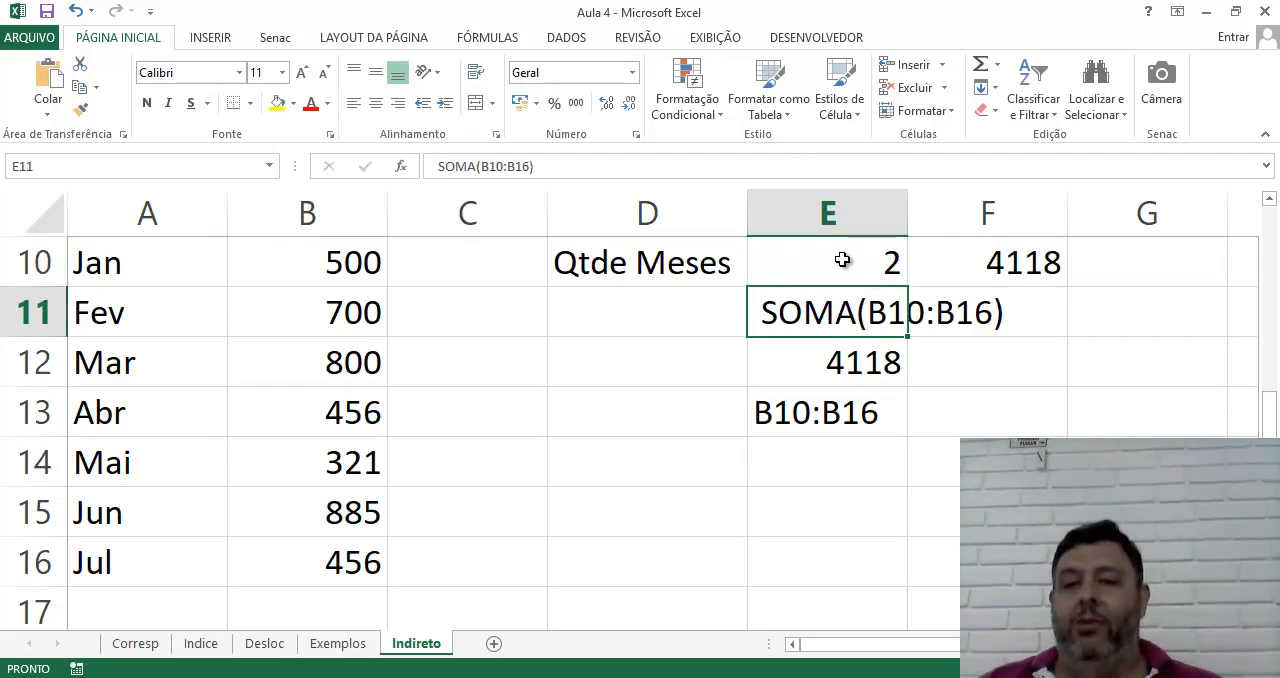
Try changing the range end in E11's SOMA text to B11, then to B12, and discard the edit
{"action": "left_click", "coordinate": [843, 262]}
{"action": "left_click", "coordinate": [898, 322]}
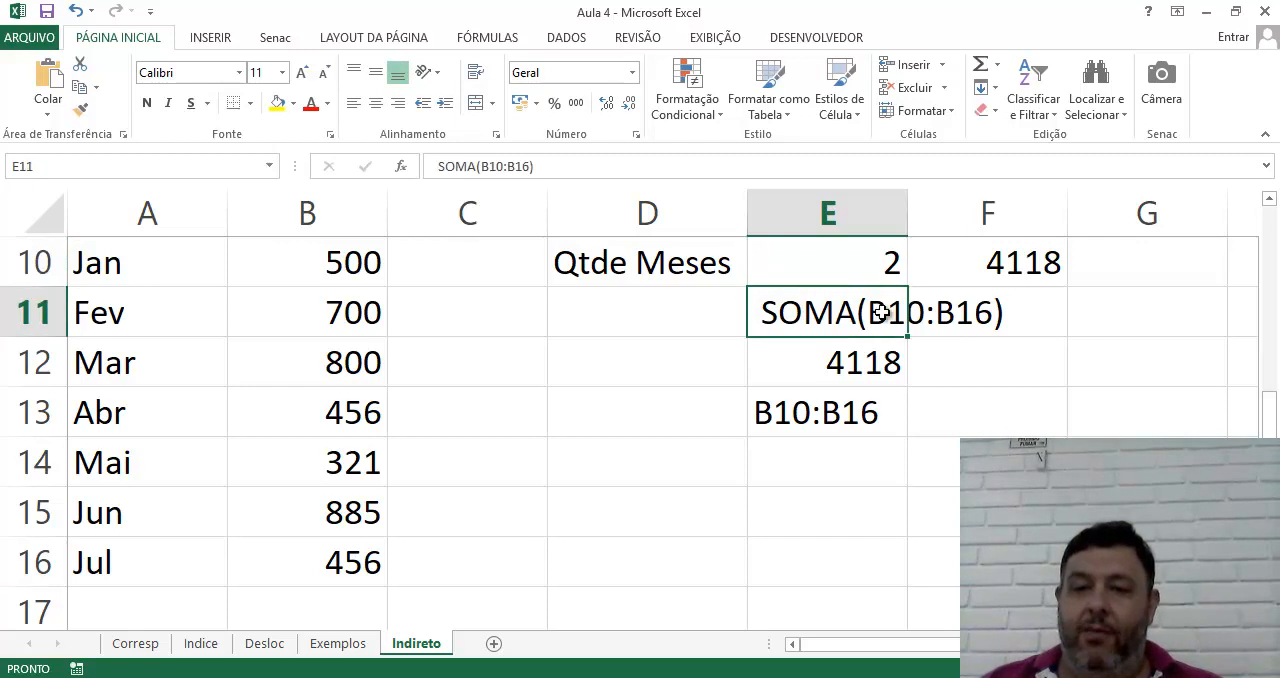
{"action": "left_click", "coordinate": [520, 167]}
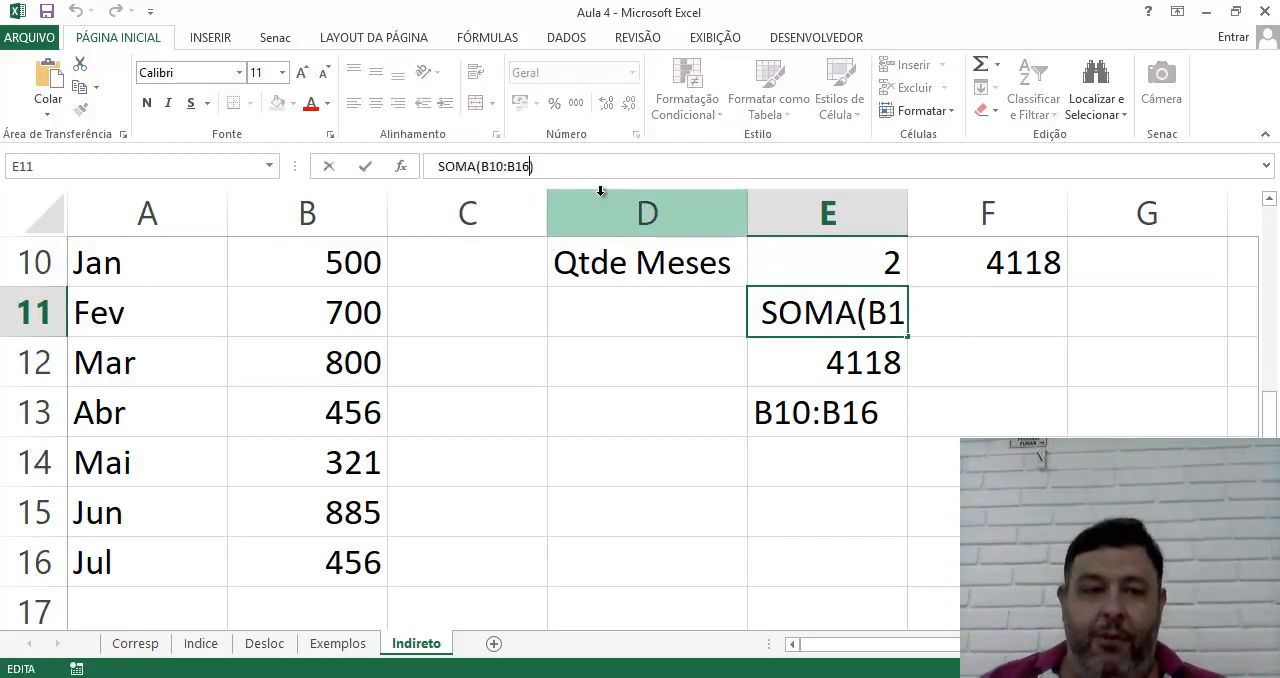
{"action": "key", "text": "End"}
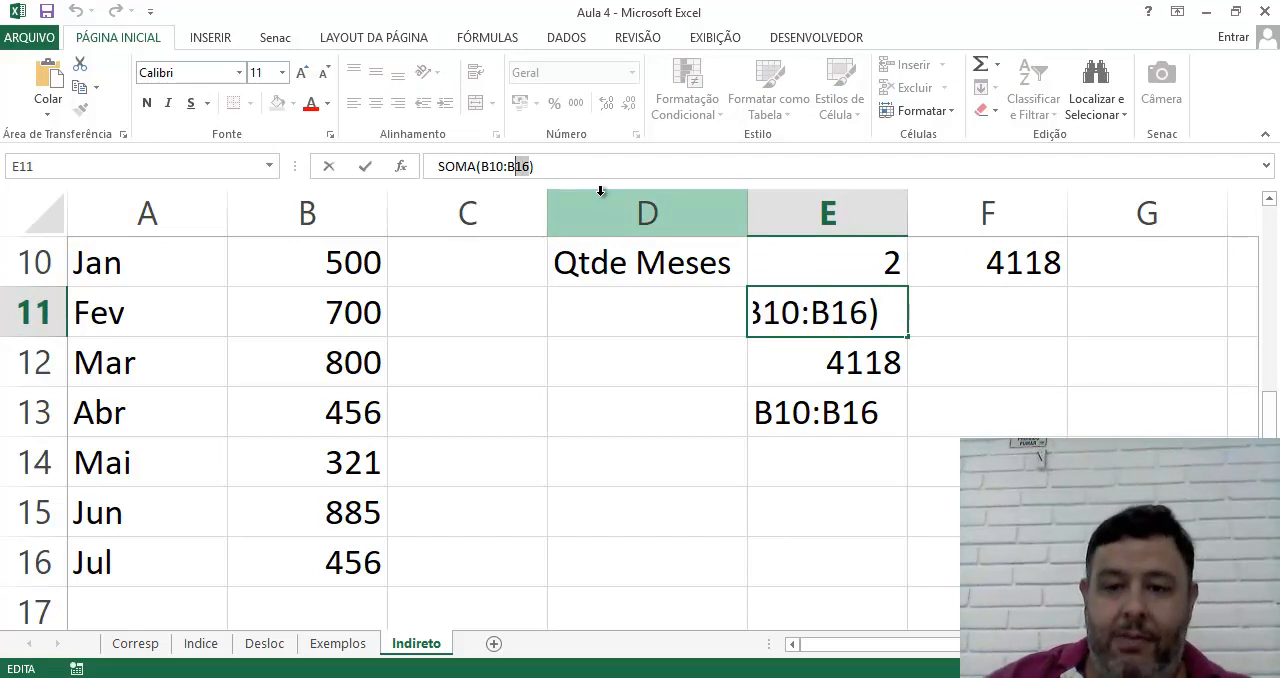
{"action": "type", "text": "1"}
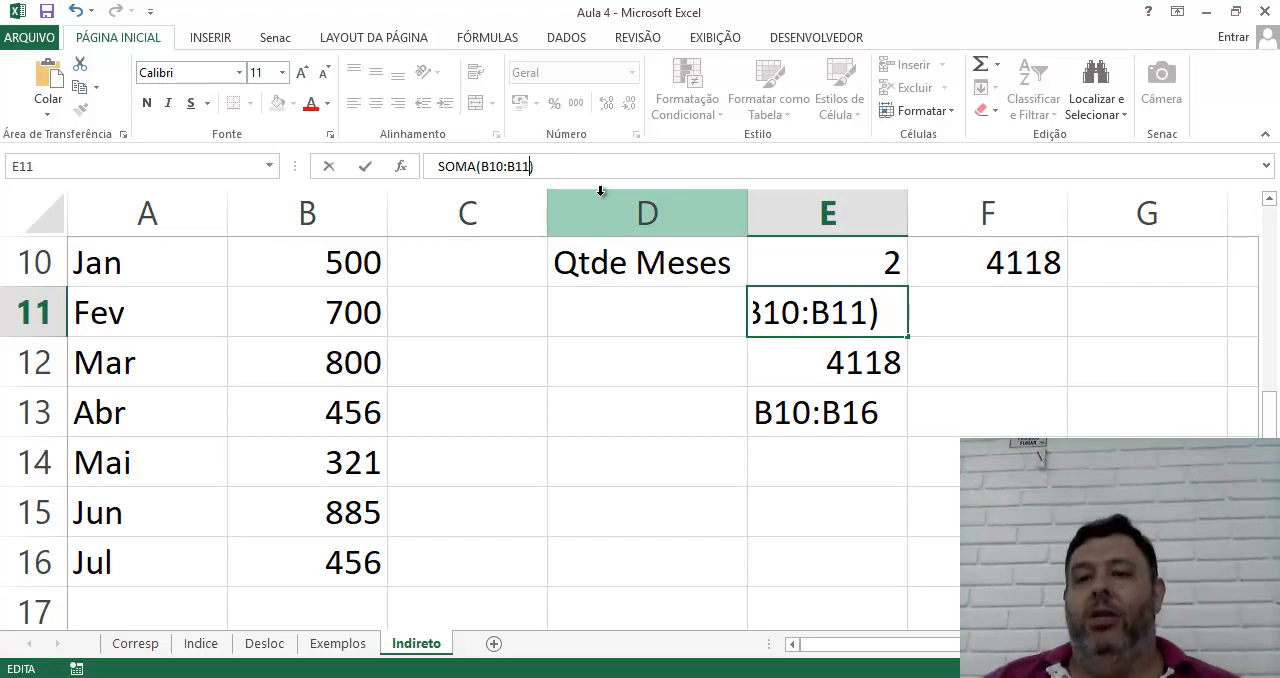
{"action": "key", "text": "BackSpace"}
{"action": "type", "text": "2"}
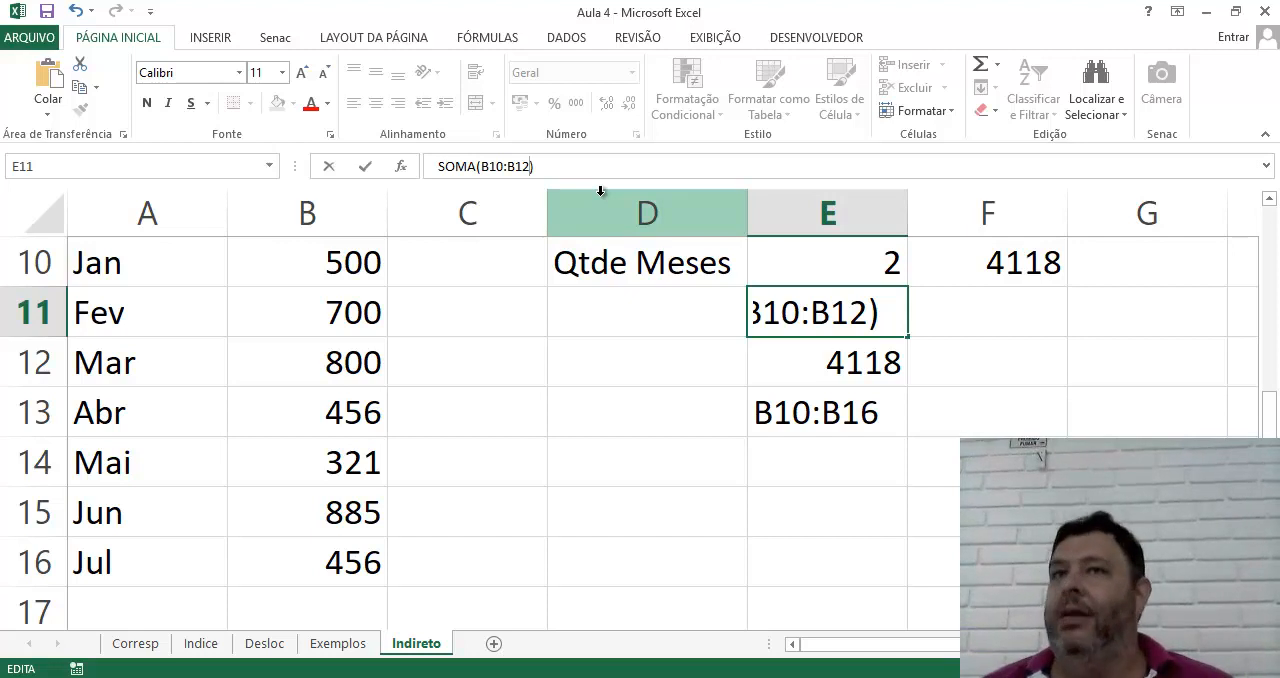
{"action": "key", "text": "Escape"}
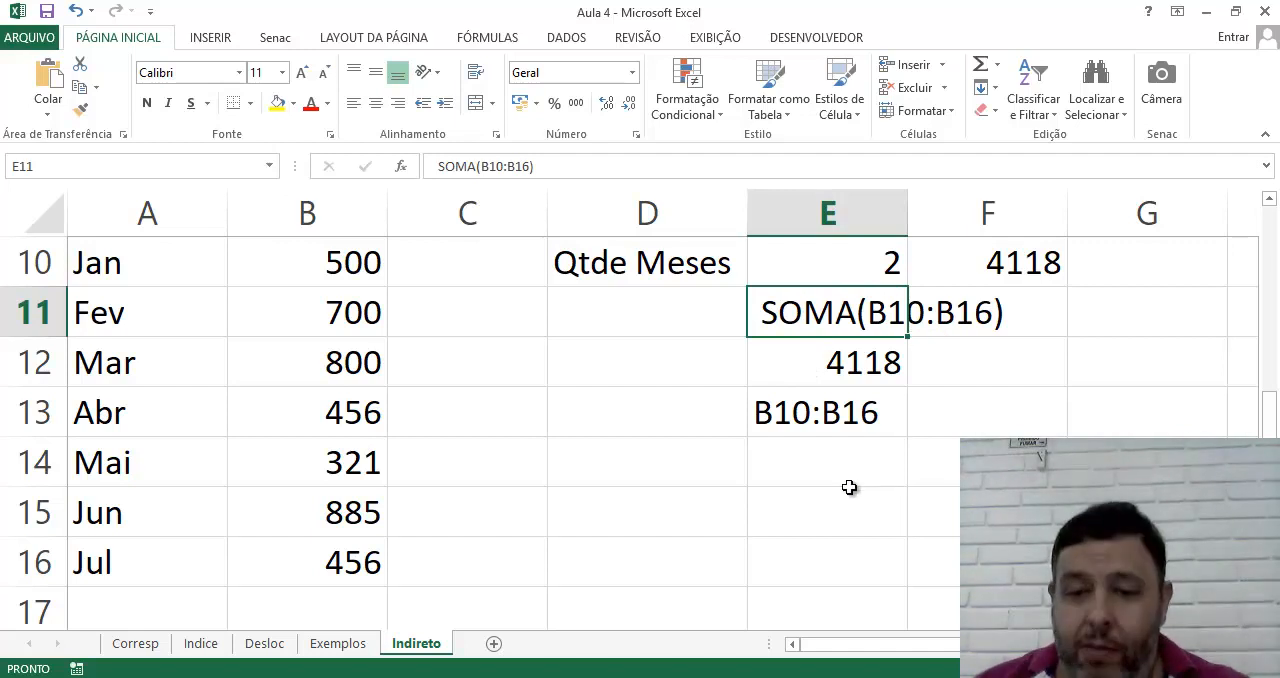
Begin a formula in E15 that nests Desloc inside Soma, starting with =Soma( Desloc(
{"action": "left_click", "coordinate": [860, 524]}
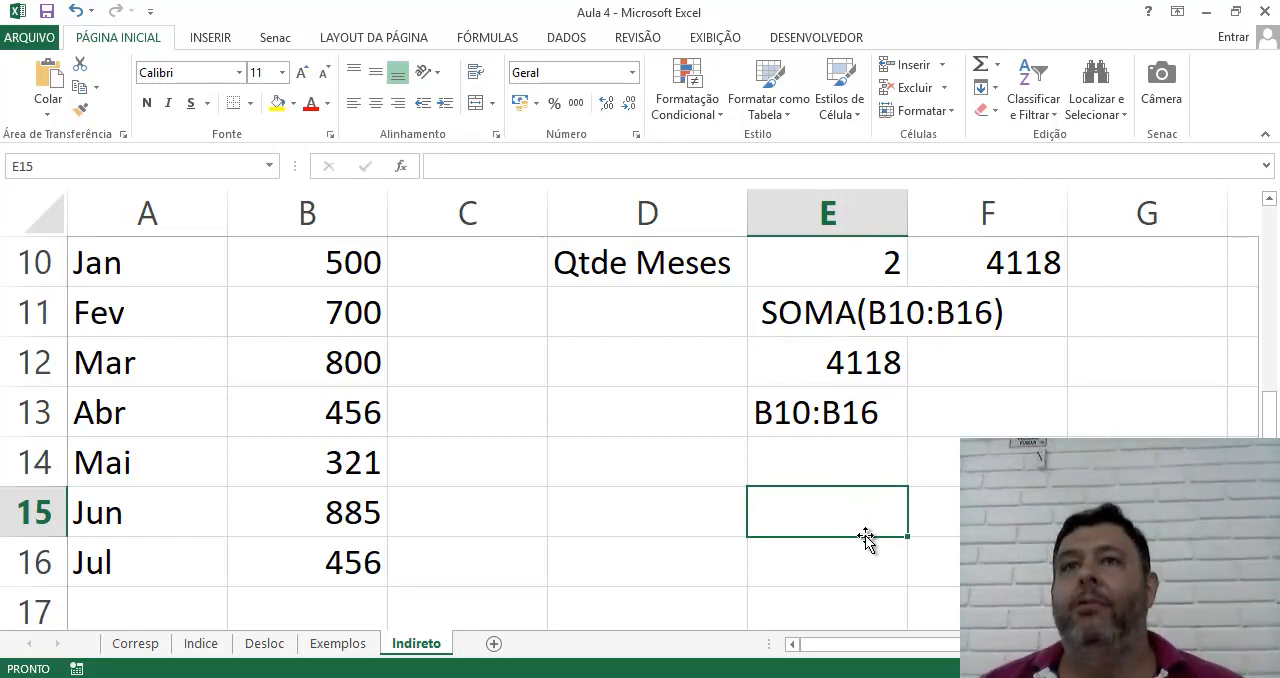
{"action": "type", "text": "="}
{"action": "key", "text": "BackSpace"}
{"action": "type", "text": "Soma"}
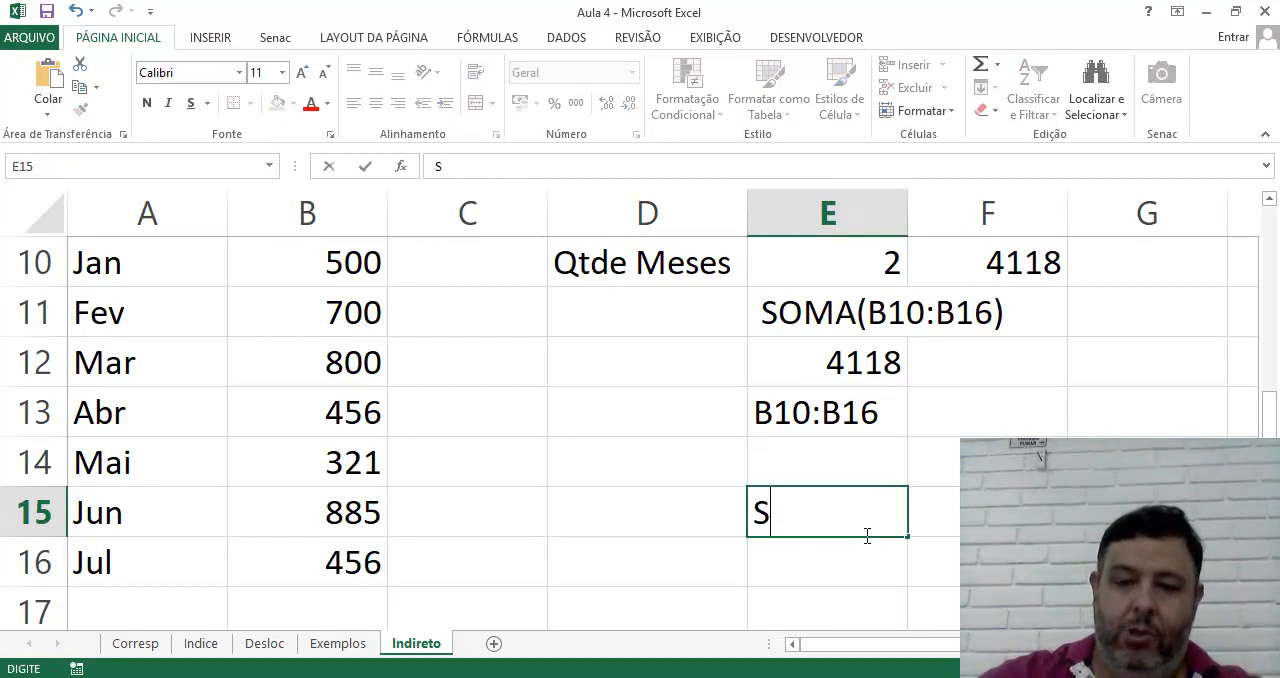
{"action": "key", "text": "BackSpace"}
{"action": "key", "text": "BackSpace"}
{"action": "key", "text": "BackSpace"}
{"action": "type", "text": "="}
{"action": "key", "text": "BackSpace"}
{"action": "key", "text": "BackSpace"}
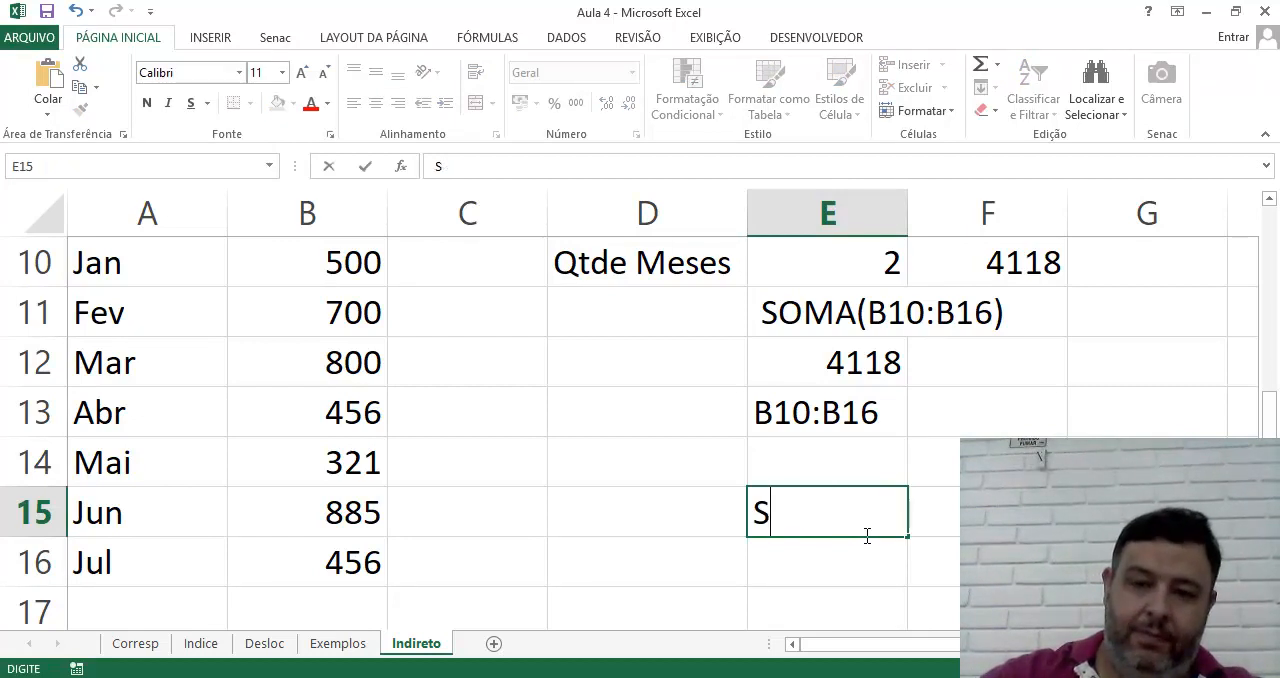
{"action": "type", "text": "=Soma"}
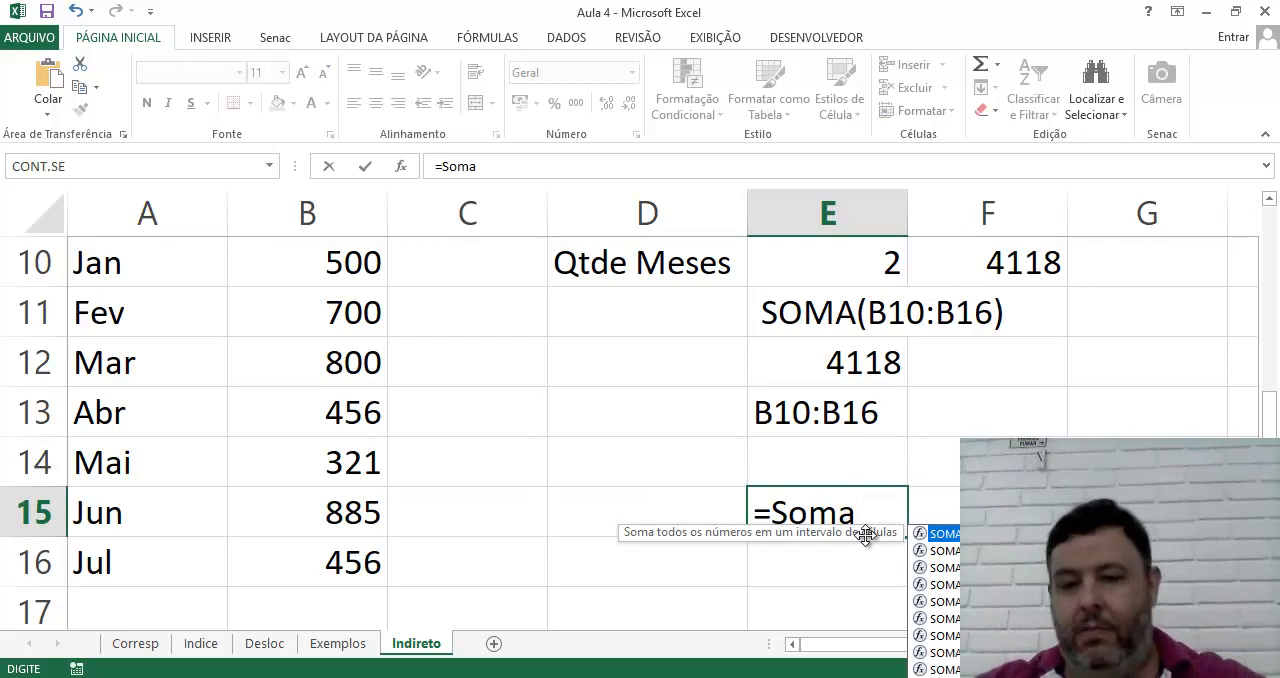
{"action": "type", "text": "("}
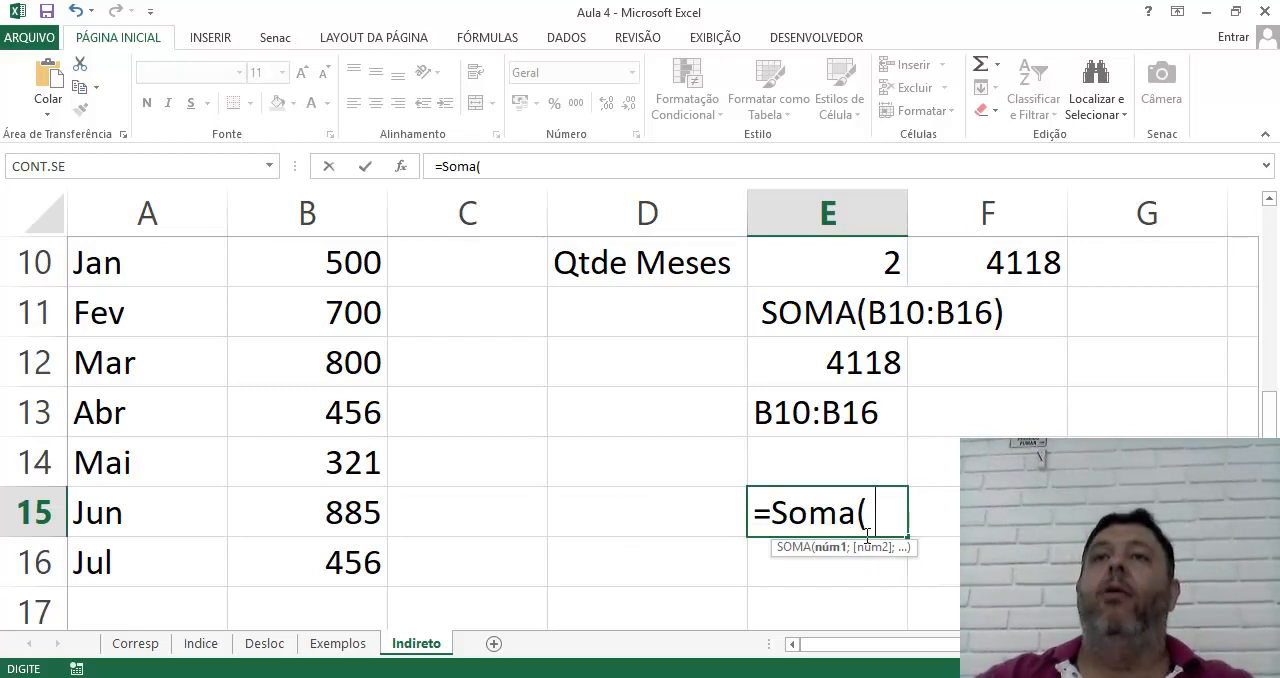
{"action": "type", "text": " Des"}
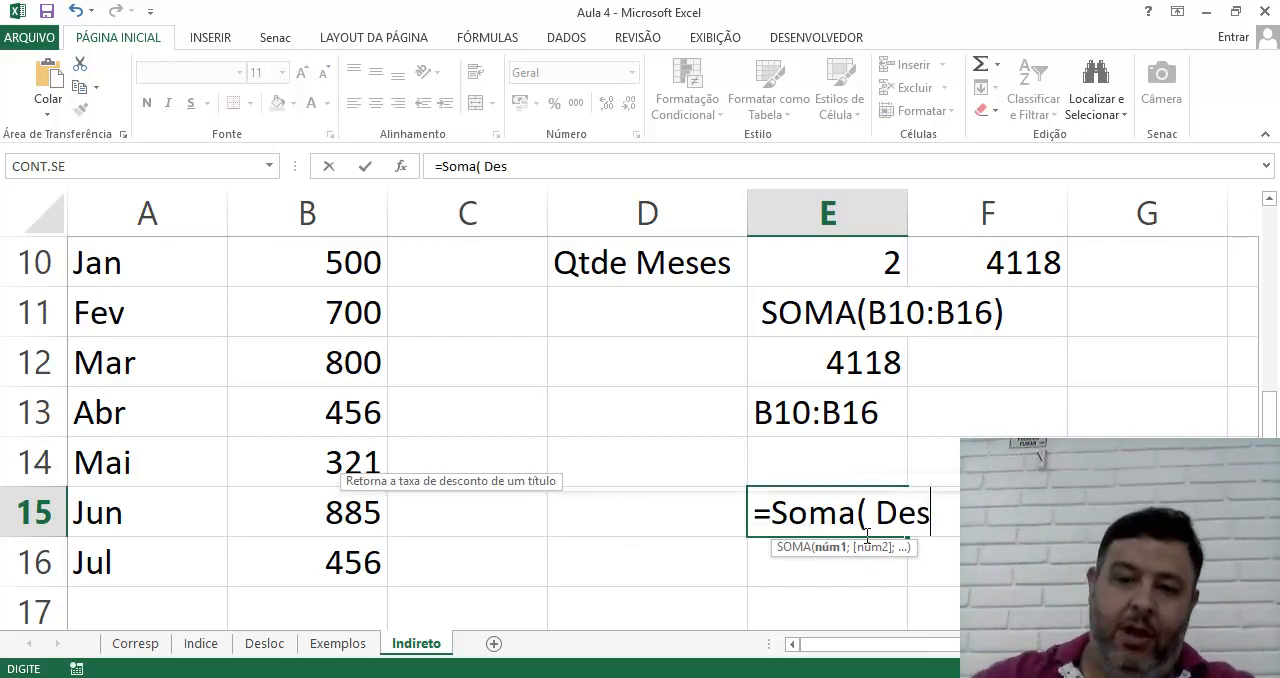
{"action": "type", "text": "loc("}
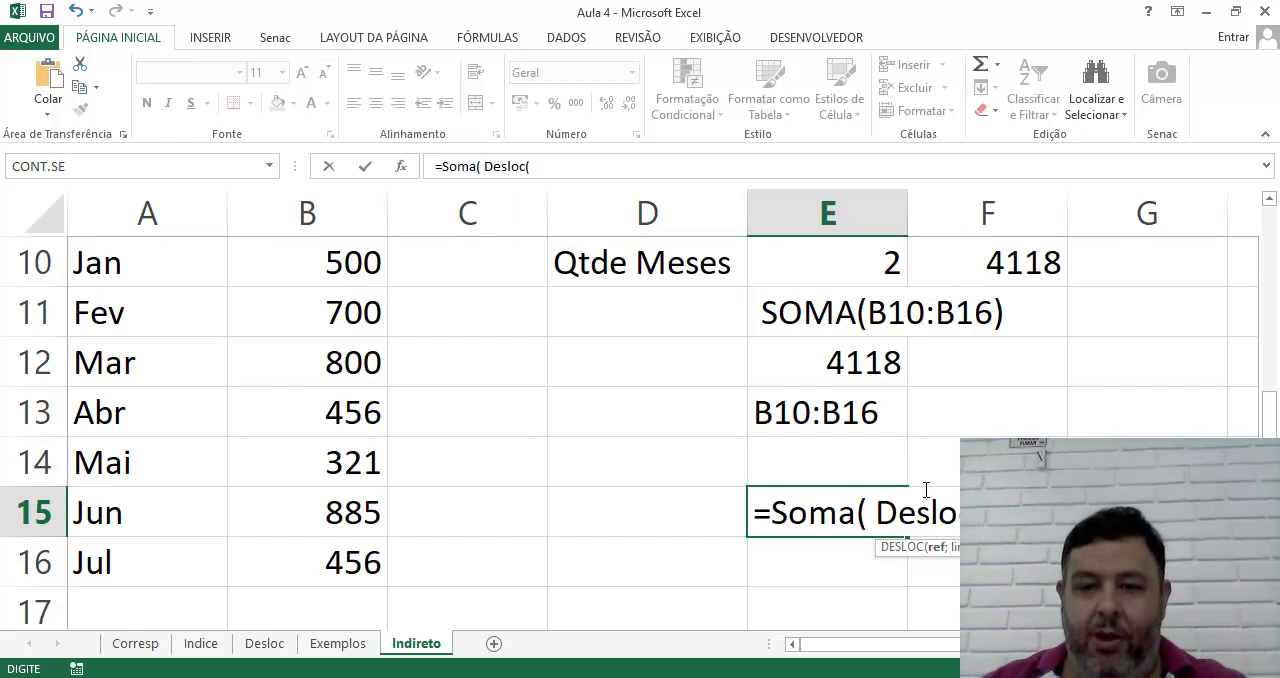
Give Desloc the reference B9, a row offset of 1, a column offset of 0, height E10 and width 1
{"action": "type", "text": "B9"}
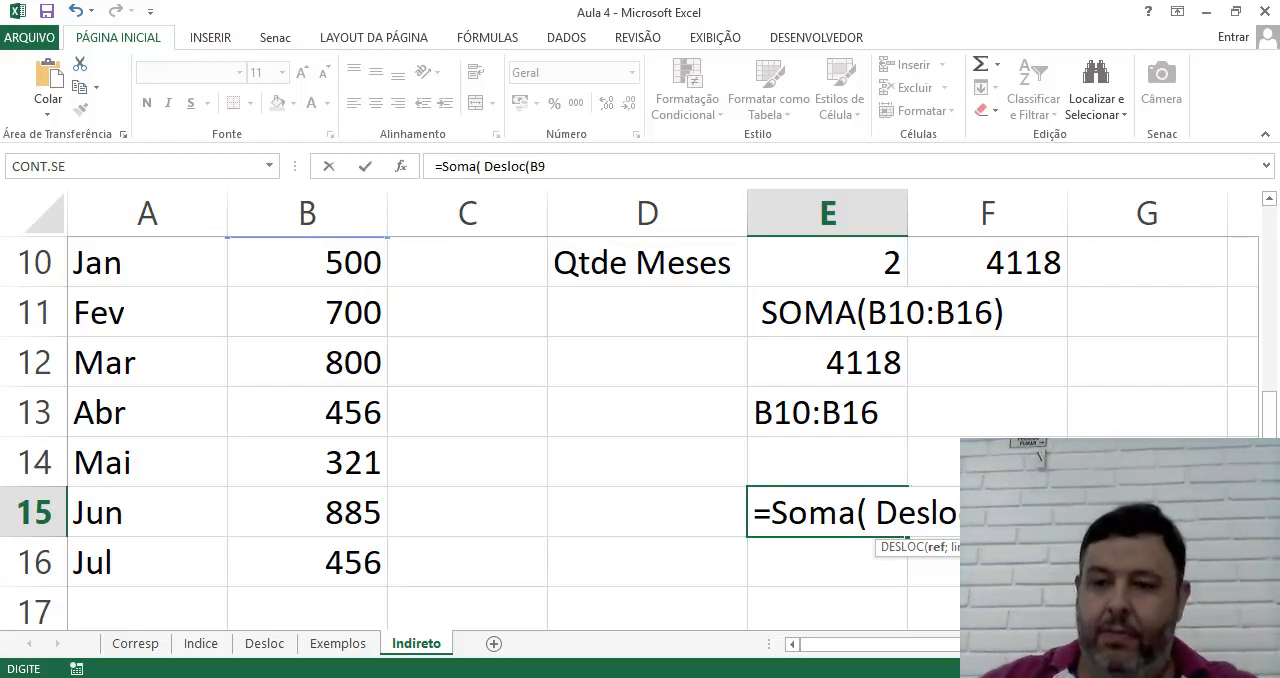
{"action": "type", "text": ";"}
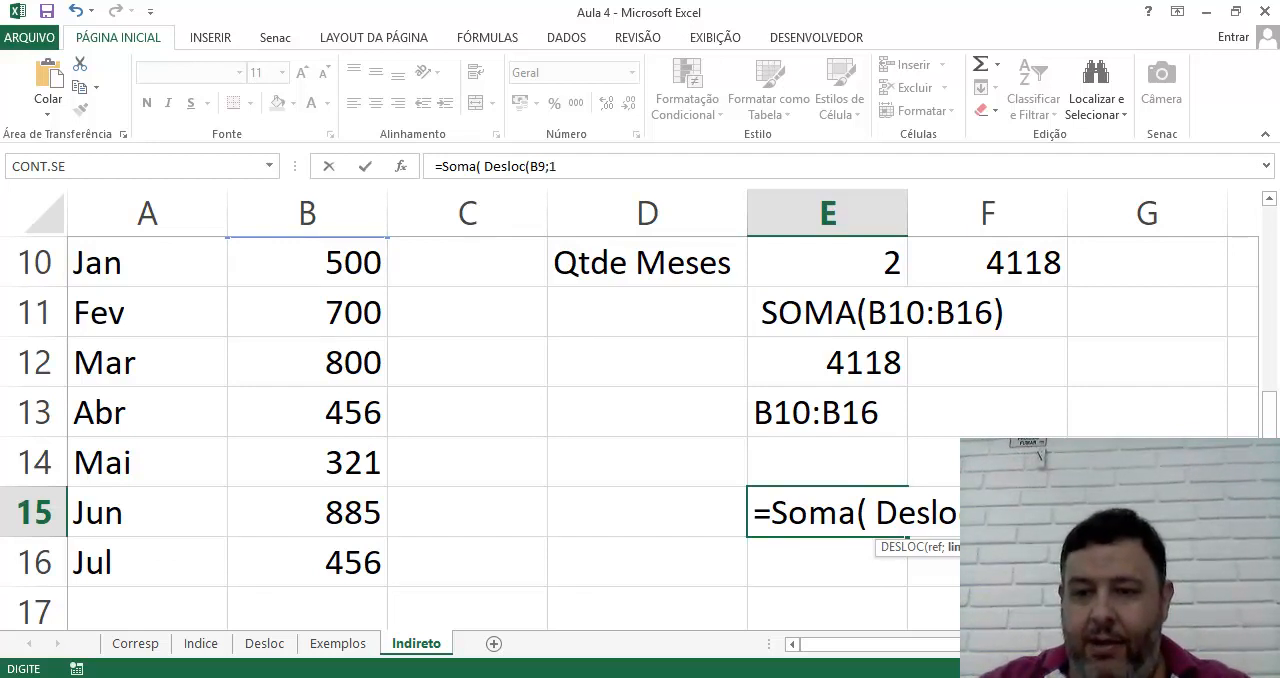
{"action": "type", "text": "1;0"}
{"action": "key", "text": "BackSpace"}
{"action": "type", "text": ";0"}
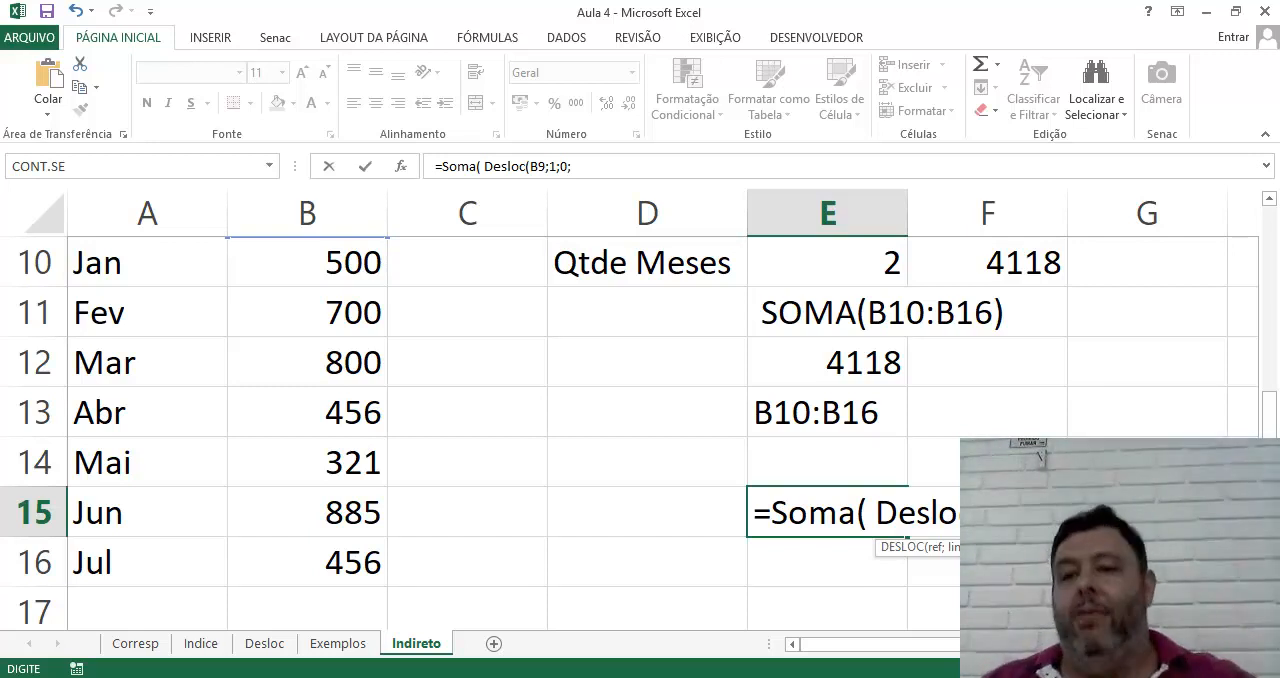
{"action": "left_click", "coordinate": [865, 274]}
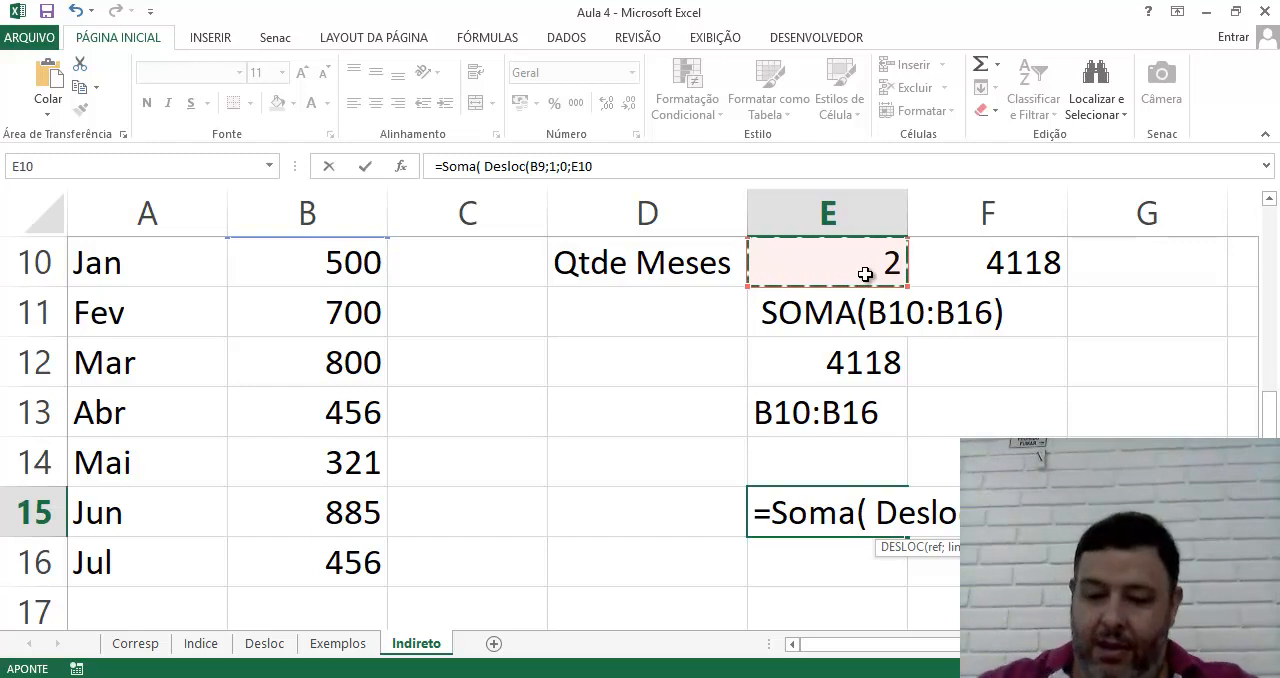
{"action": "type", "text": ";"}
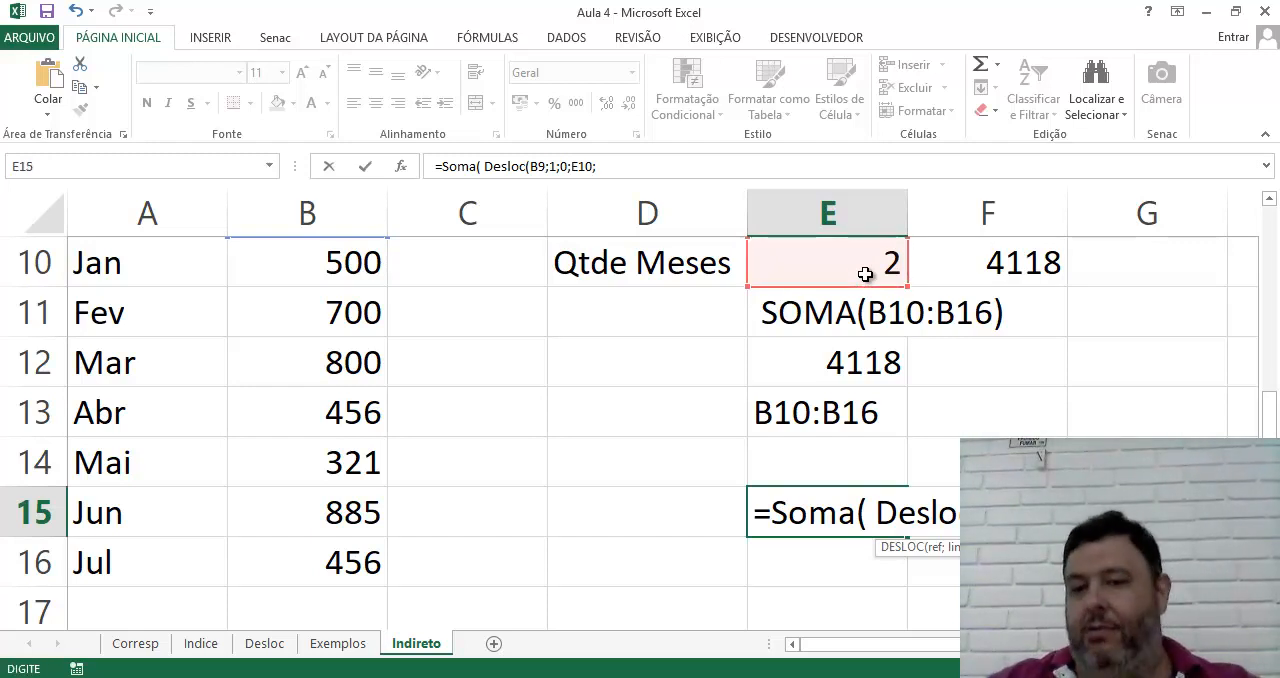
{"action": "type", "text": "1;"}
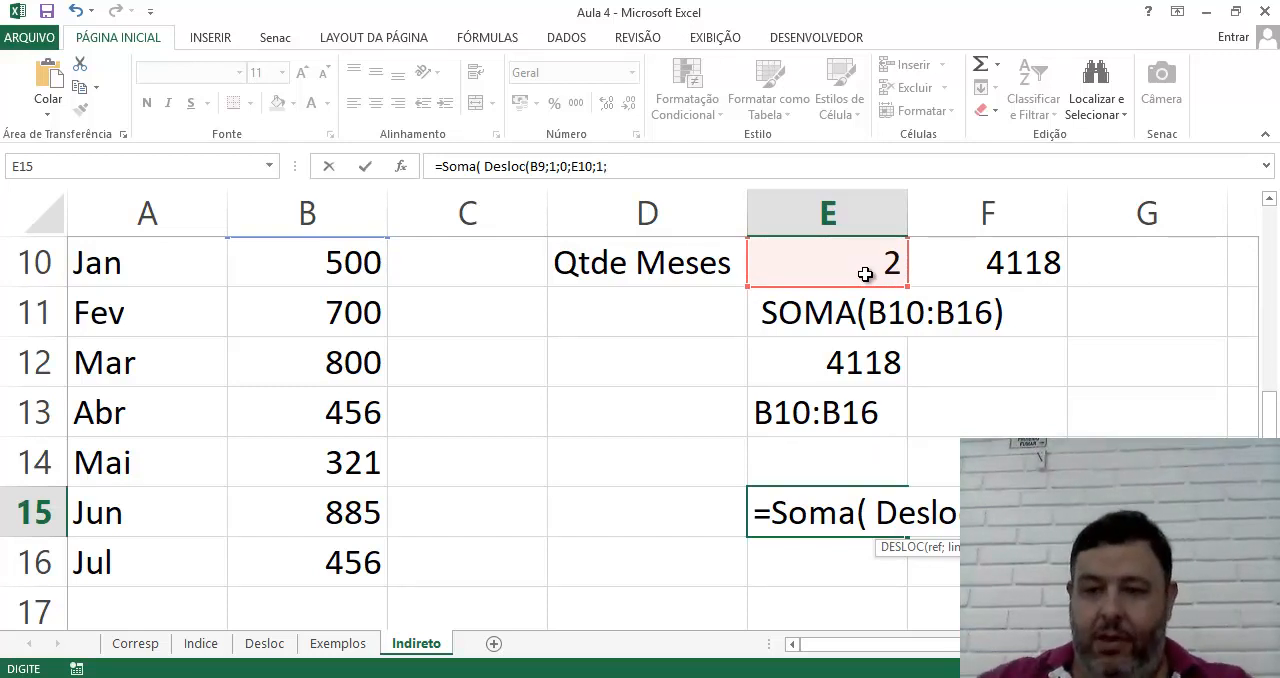
{"action": "key", "text": "ctrl+space"}
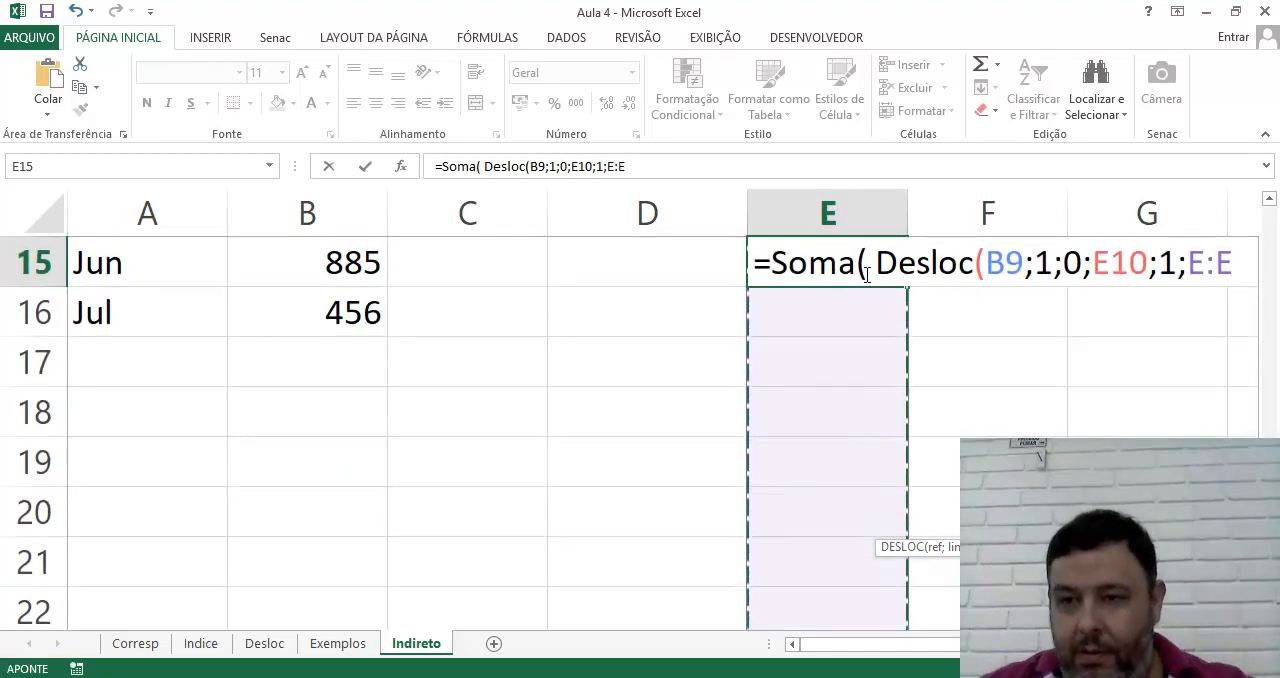
{"action": "left_click", "coordinate": [1190, 268]}
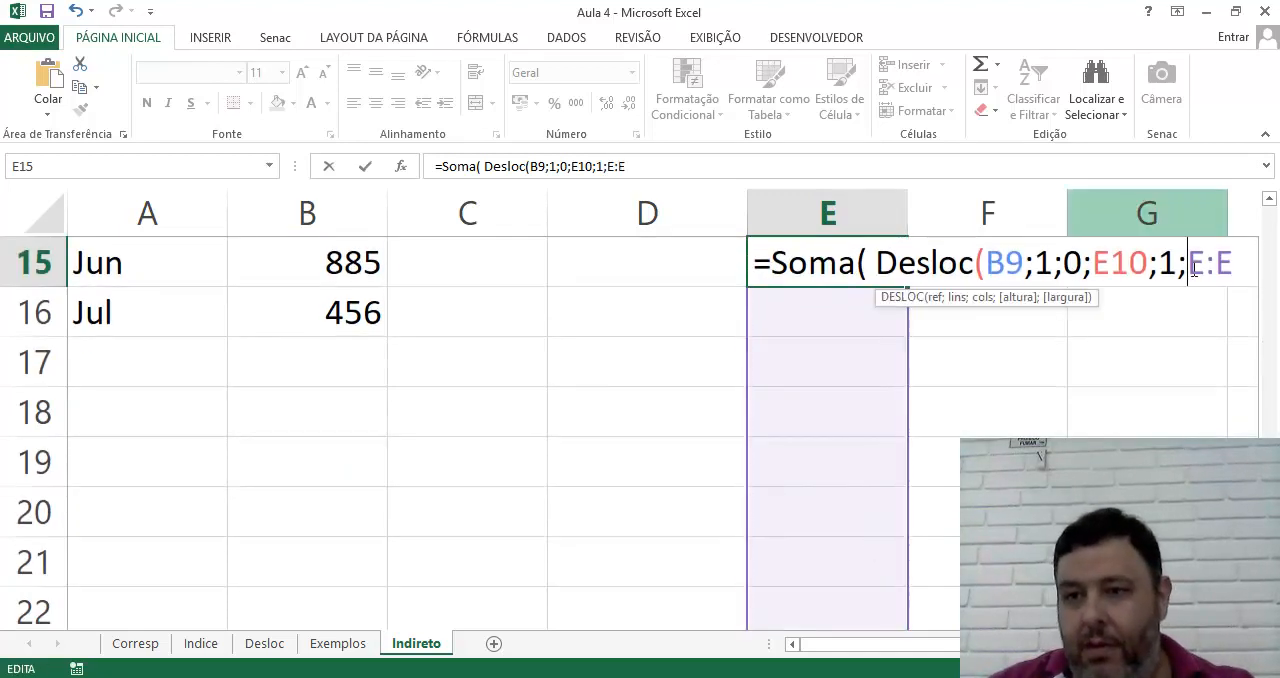
{"action": "key", "text": "Delete"}
{"action": "key", "text": "Delete"}
{"action": "key", "text": "Delete"}
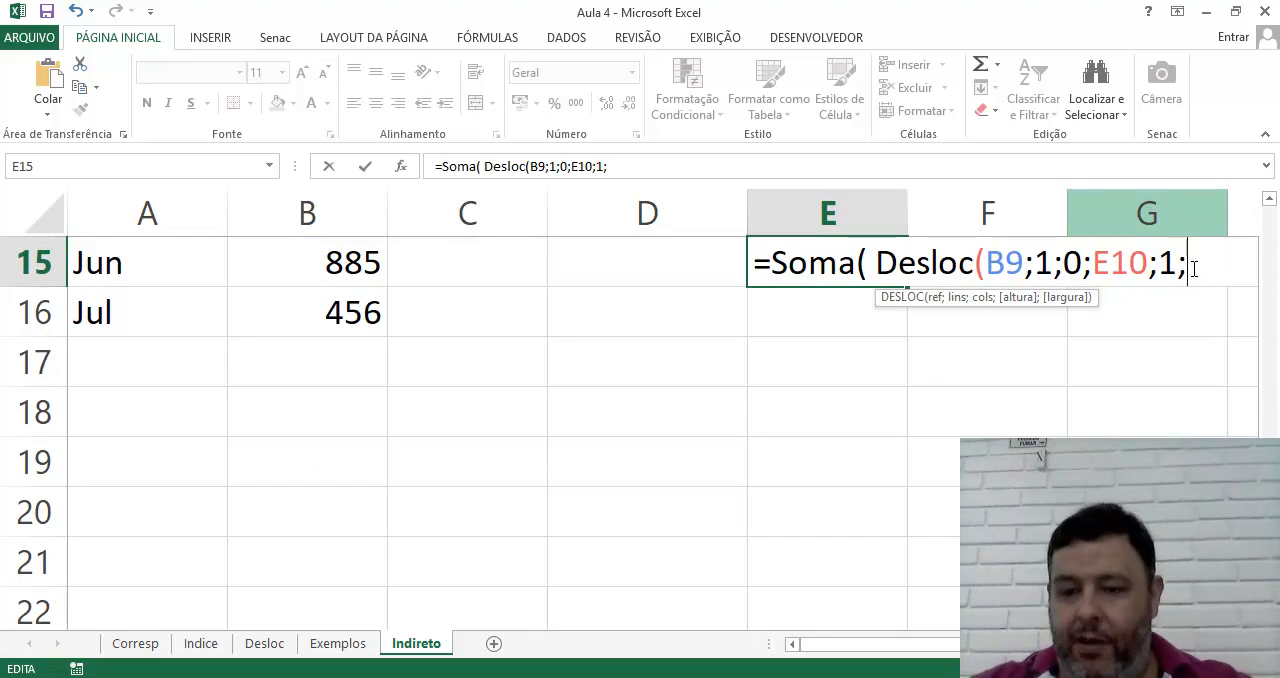
{"action": "key", "text": "BackSpace"}
Close both functions and commit the E15 formula as =Soma( Desloc(B9;1;0;E10;1))
{"action": "type", "text": "))"}
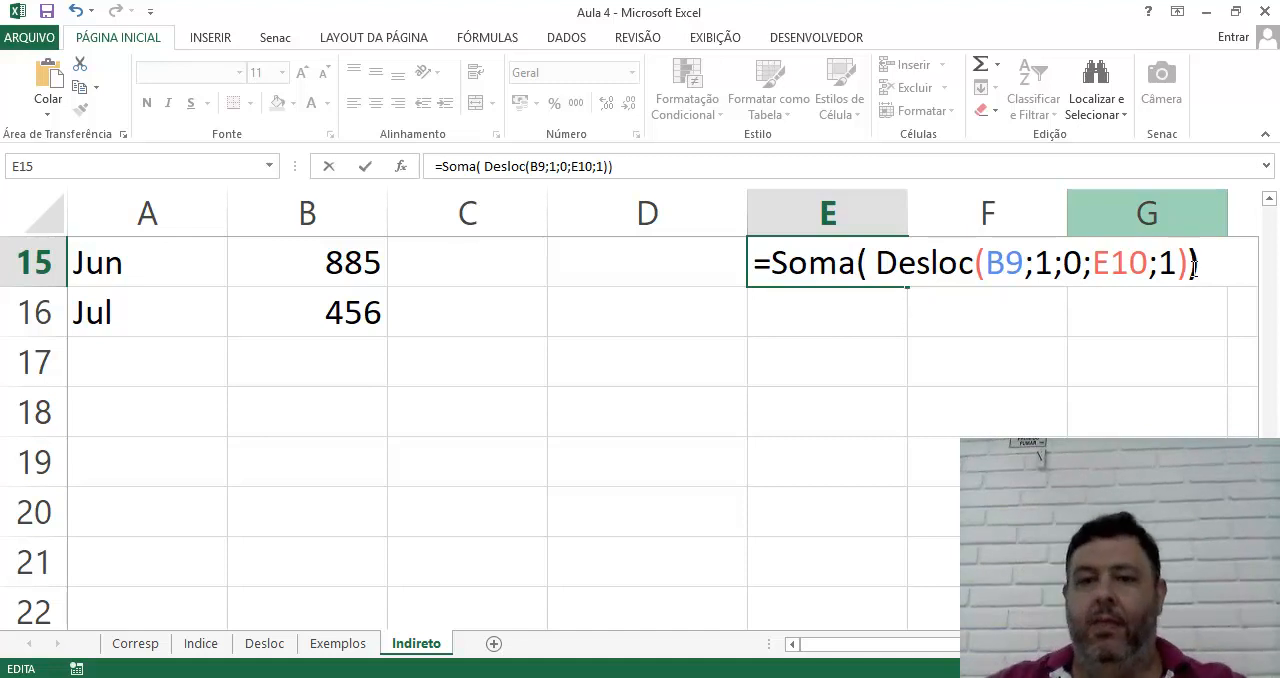
{"action": "key", "text": "Return"}
Test the DESLOC sum in E15 by setting Qtde Meses in E10 to 5 and then to 6
{"action": "scroll", "coordinate": [1017, 374], "scroll_direction": "up", "scroll_amount": 3}
{"action": "scroll", "coordinate": [1017, 374], "scroll_direction": "down", "scroll_amount": 2}
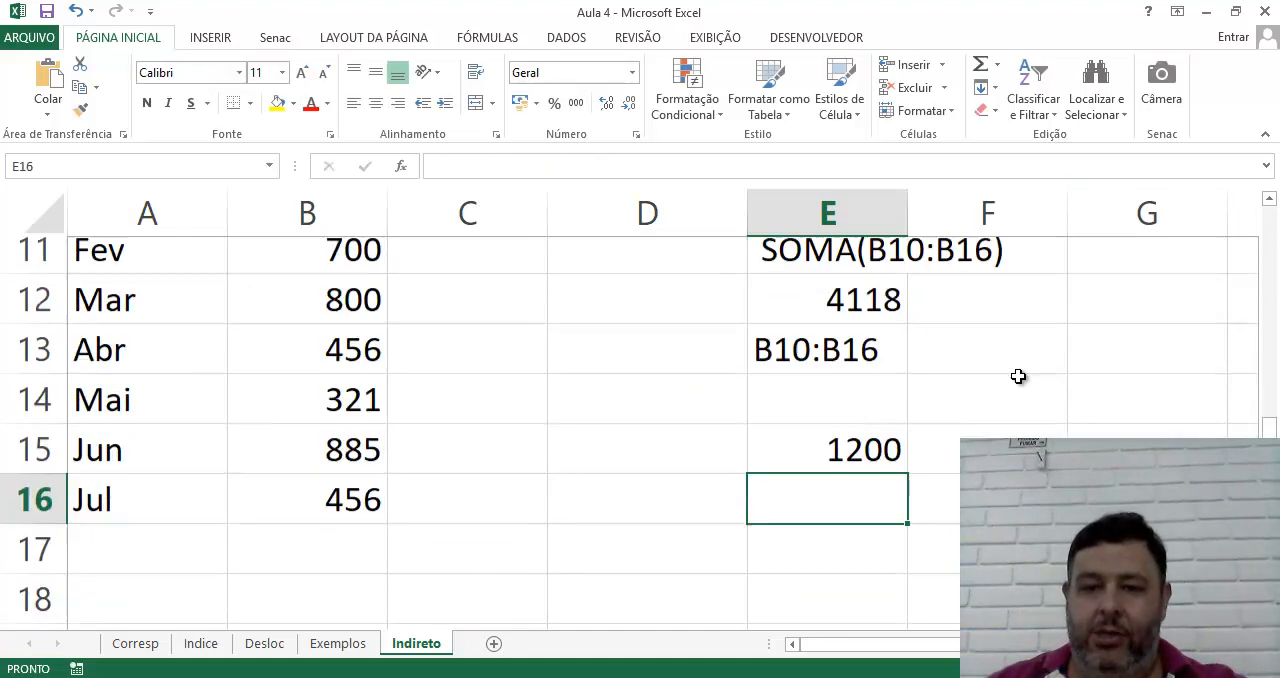
{"action": "scroll", "coordinate": [989, 334], "scroll_direction": "up", "scroll_amount": 1}
{"action": "left_click", "coordinate": [877, 315]}
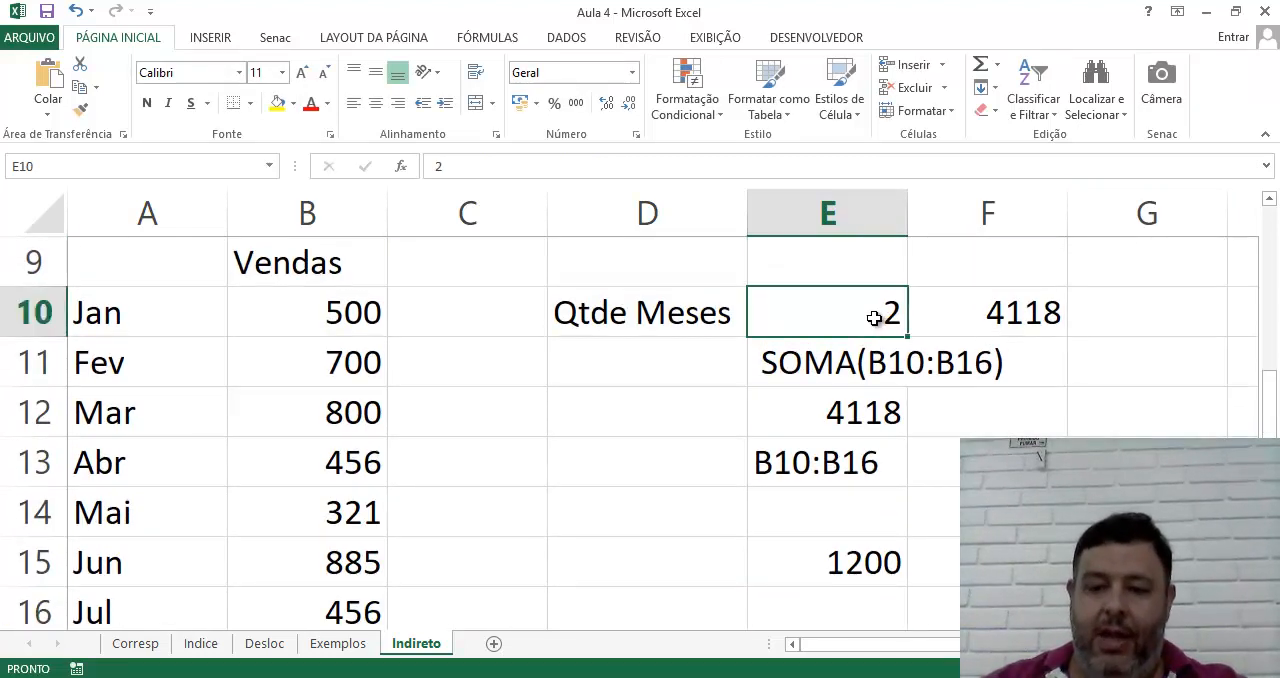
{"action": "type", "text": "5"}
{"action": "key", "text": "Return"}
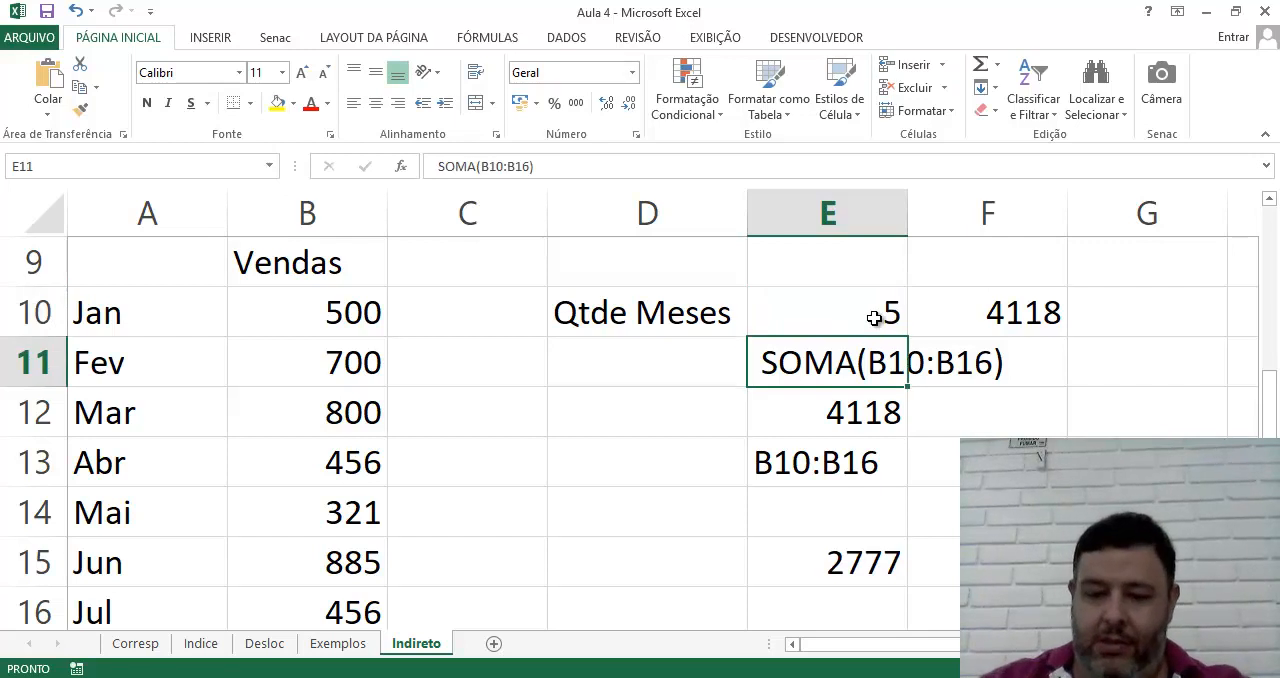
{"action": "left_click", "coordinate": [874, 318]}
{"action": "type", "text": "6"}
{"action": "key", "text": "Return"}
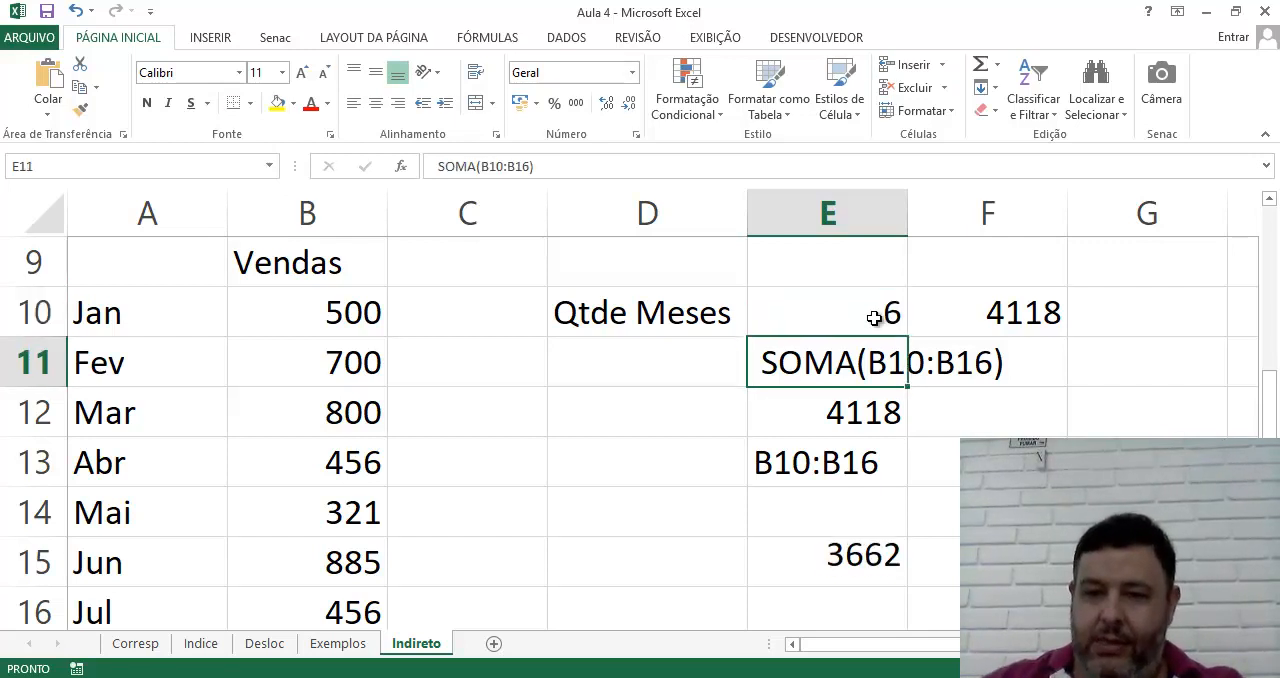
Set Qtde Meses in E10 to 7 to test the DESLOC sum over seven months
{"action": "left_click", "coordinate": [874, 318]}
{"action": "type", "text": "7"}
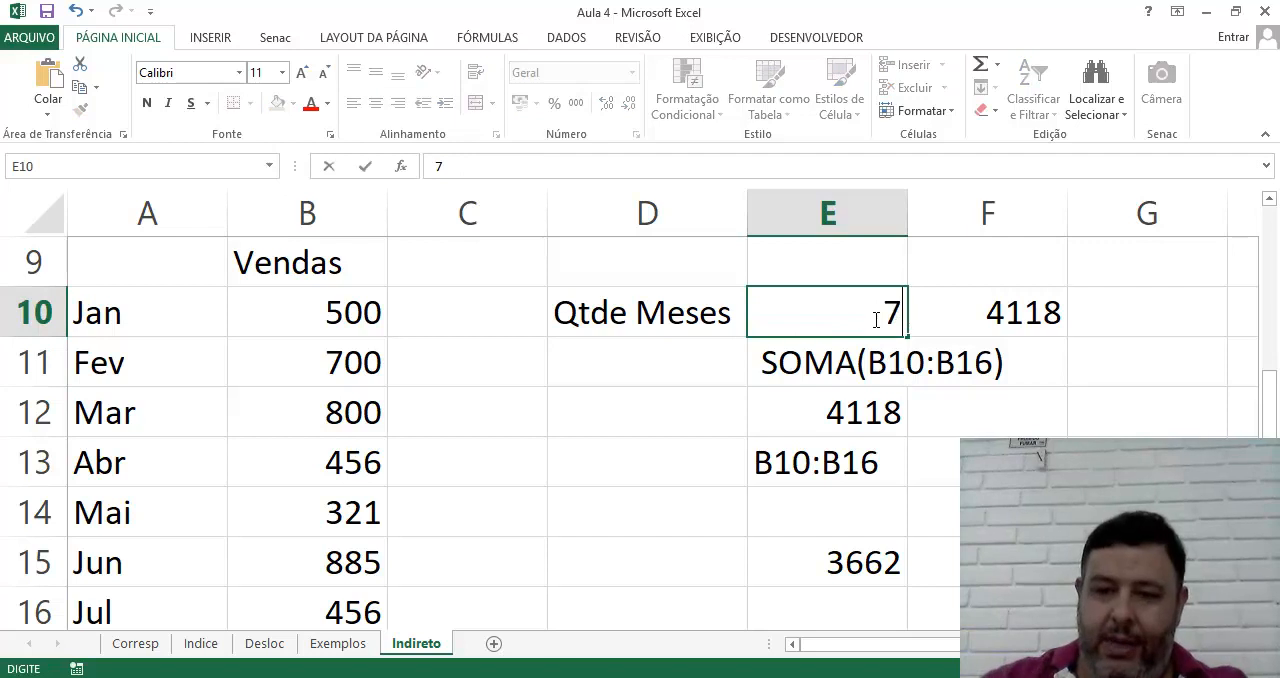
{"action": "key", "text": "Return"}
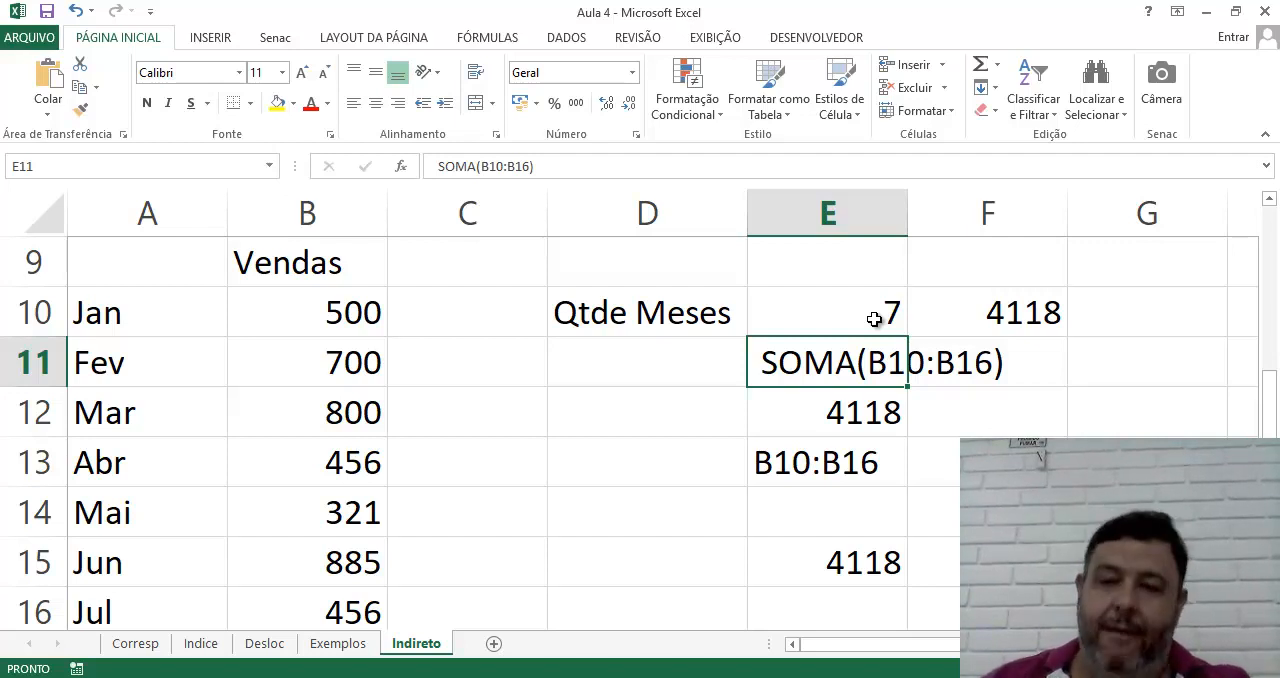
Enter a formula in E14 that joins the range text with the final row number as ="B10:B" & "16"
{"action": "left_click", "coordinate": [772, 472]}
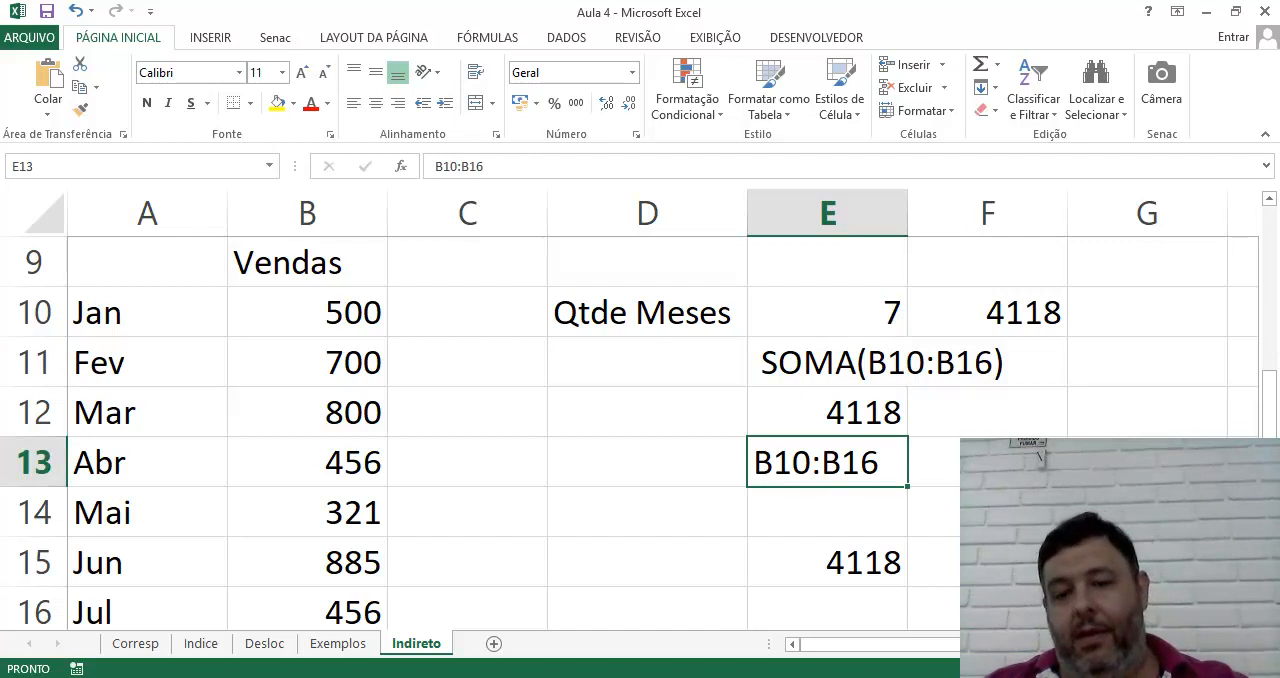
{"action": "left_click", "coordinate": [864, 524]}
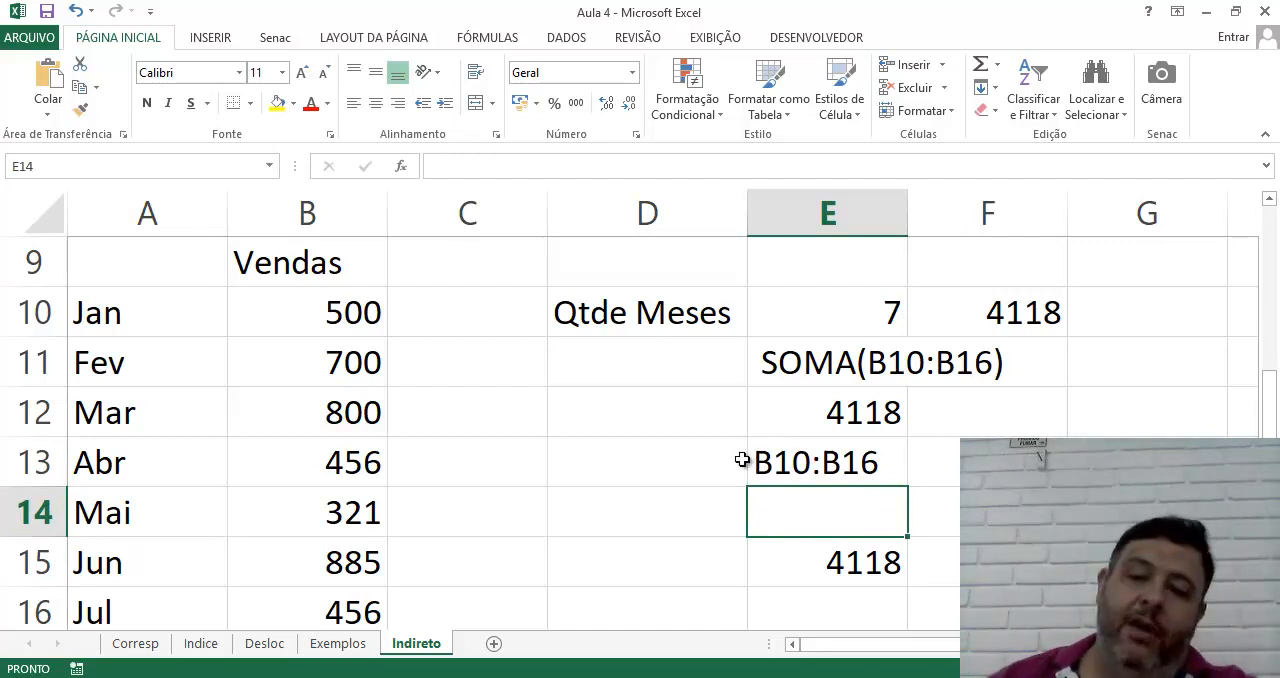
{"action": "double_click", "coordinate": [841, 516]}
{"action": "type", "text": "\""}
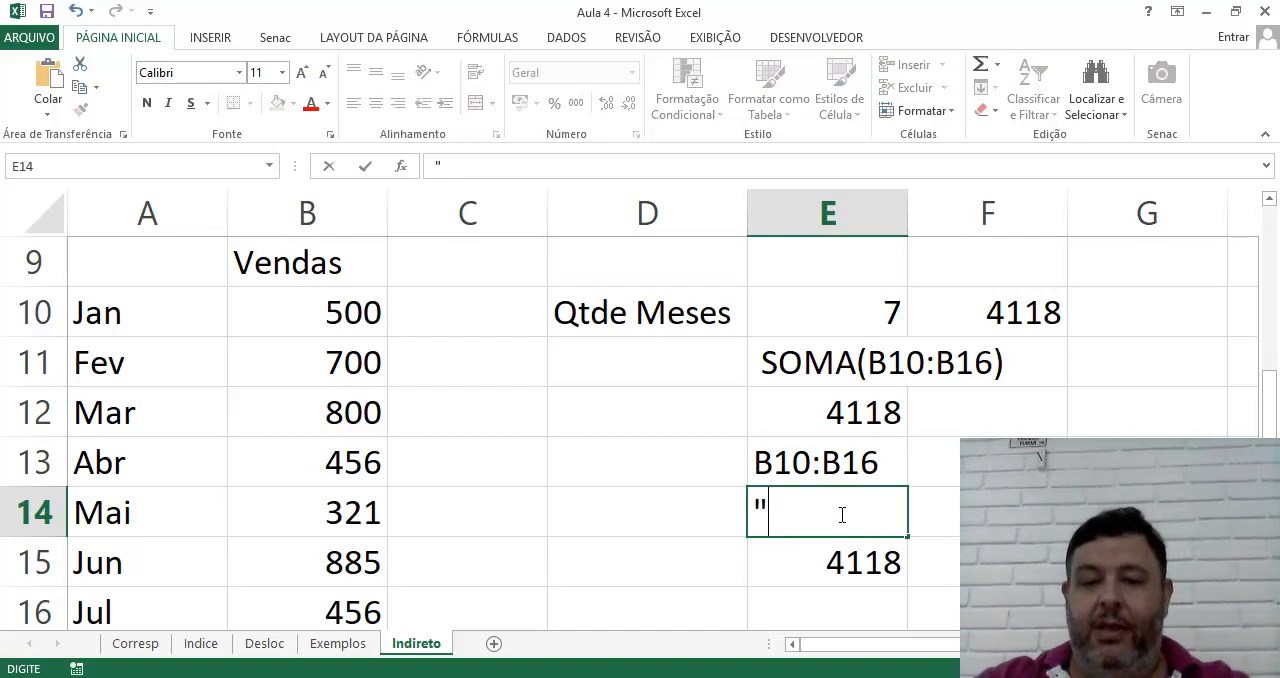
{"action": "key", "text": "BackSpace"}
{"action": "type", "text": "=\"B"}
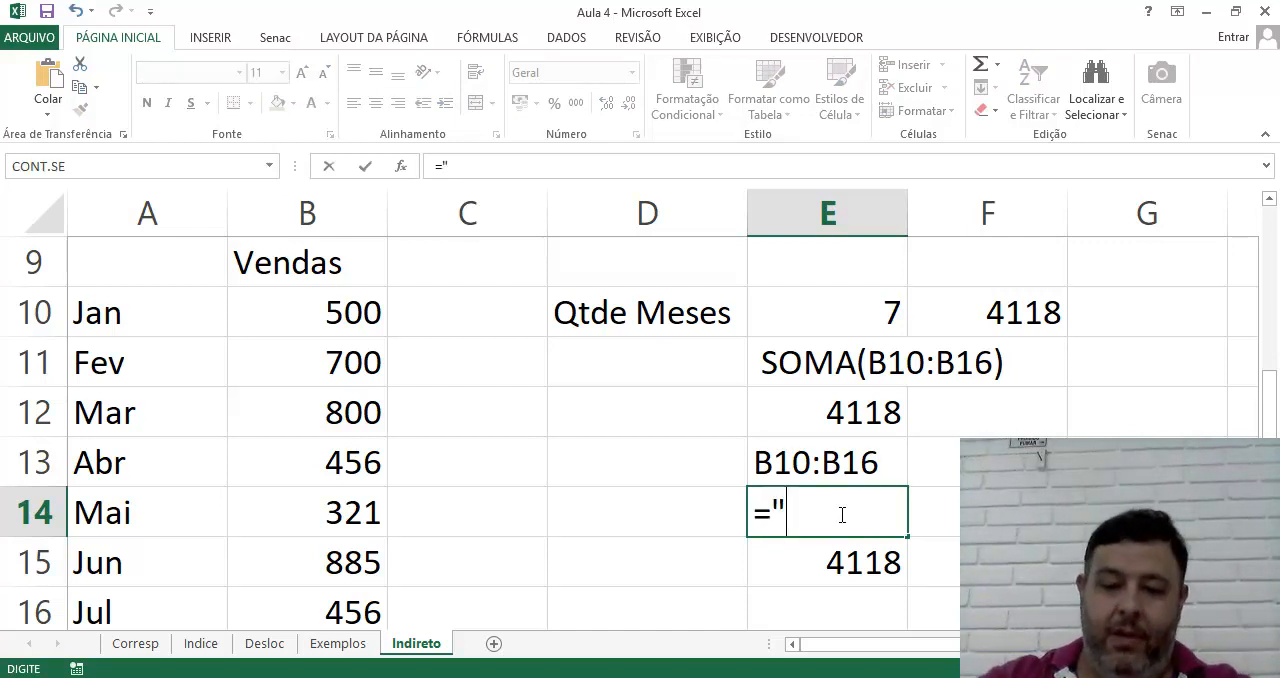
{"action": "type", "text": "10"}
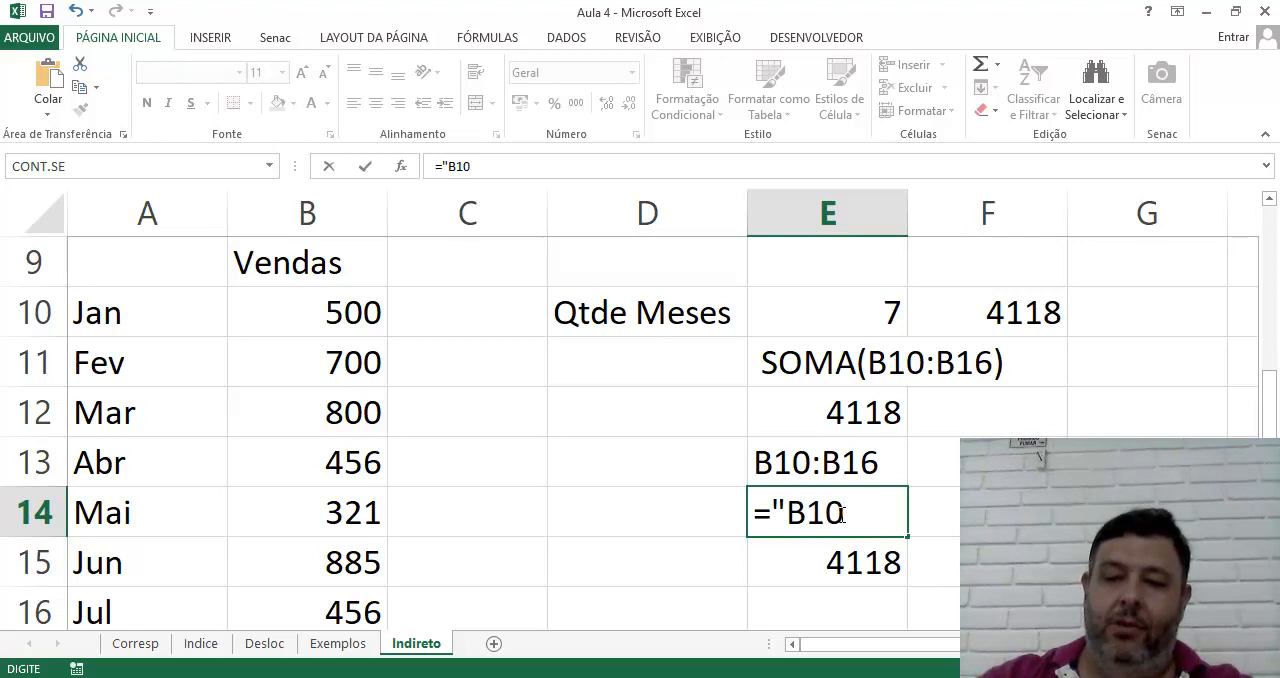
{"action": "type", "text": ":B\""}
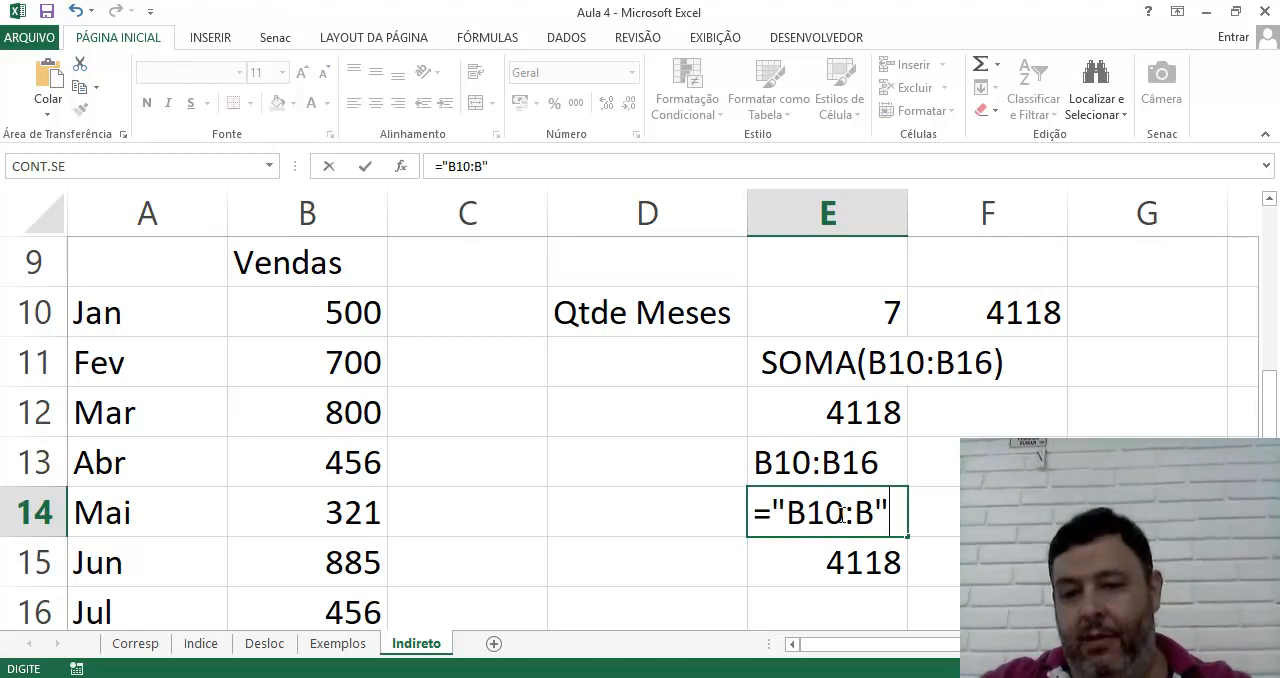
{"action": "type", "text": " &"}
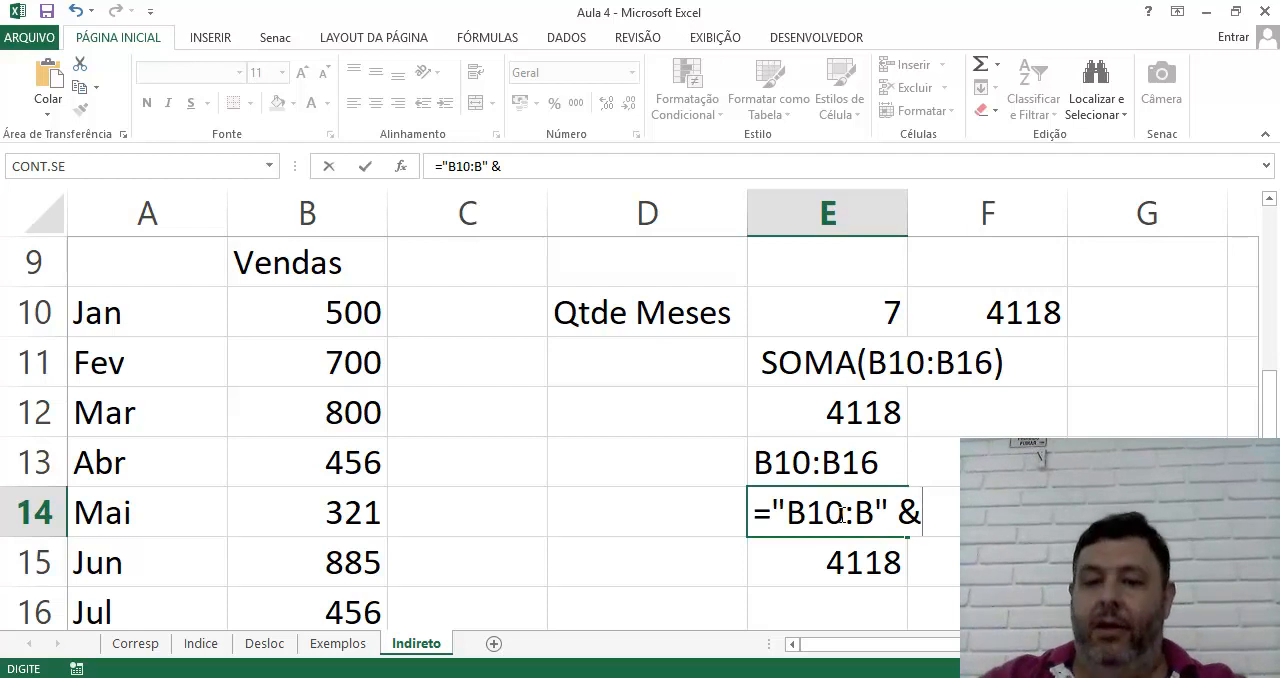
{"action": "type", "text": " \"16\""}
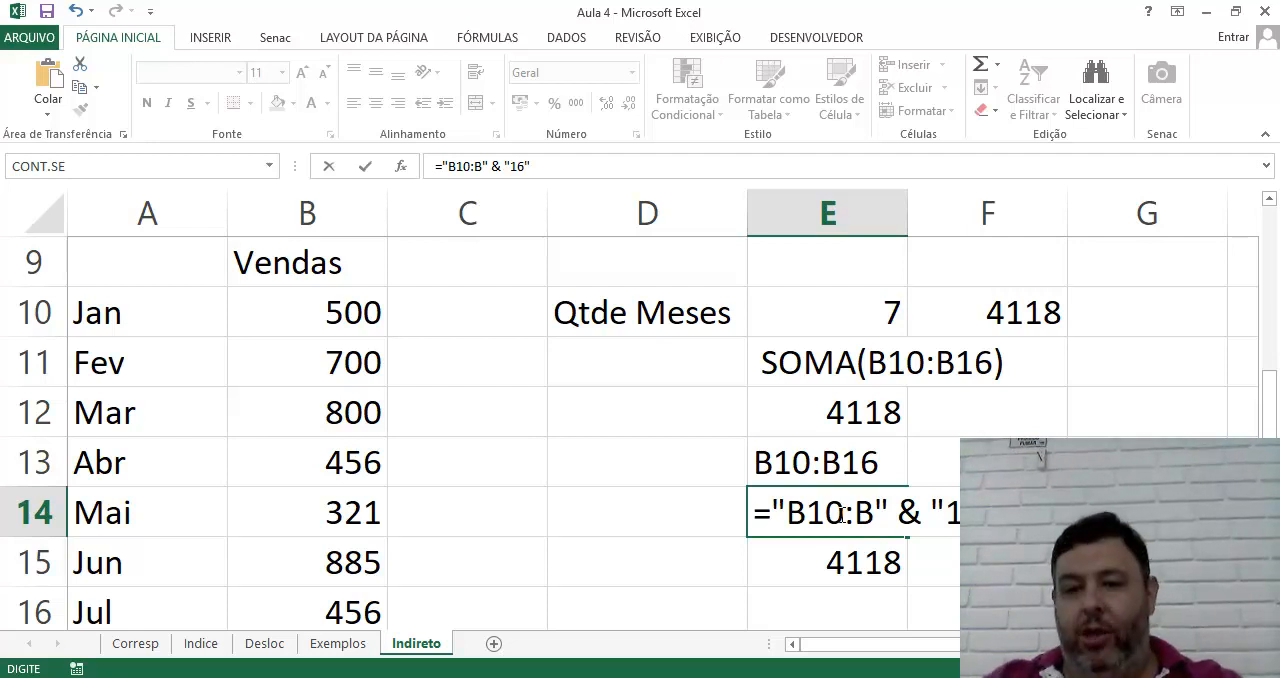
{"action": "key", "text": "Return"}
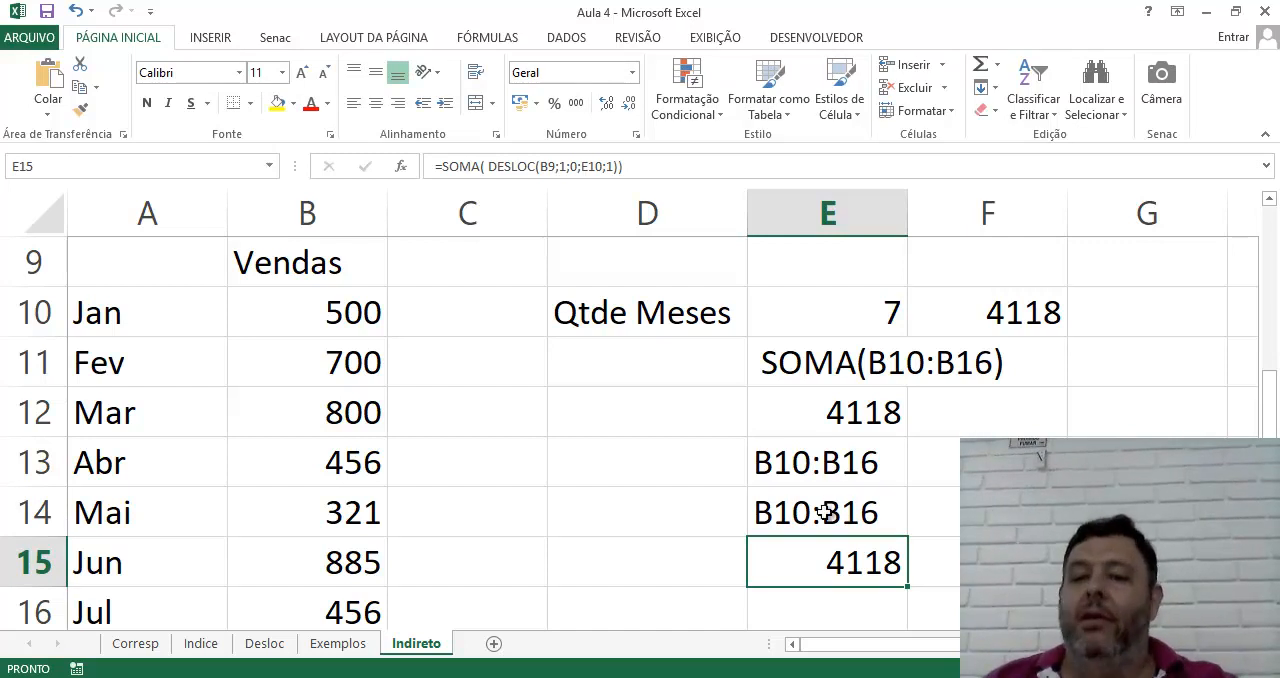
Replace the fixed "16" in the E14 formula with the start of a bracketed row calculation, (10 +
{"action": "double_click", "coordinate": [824, 512]}
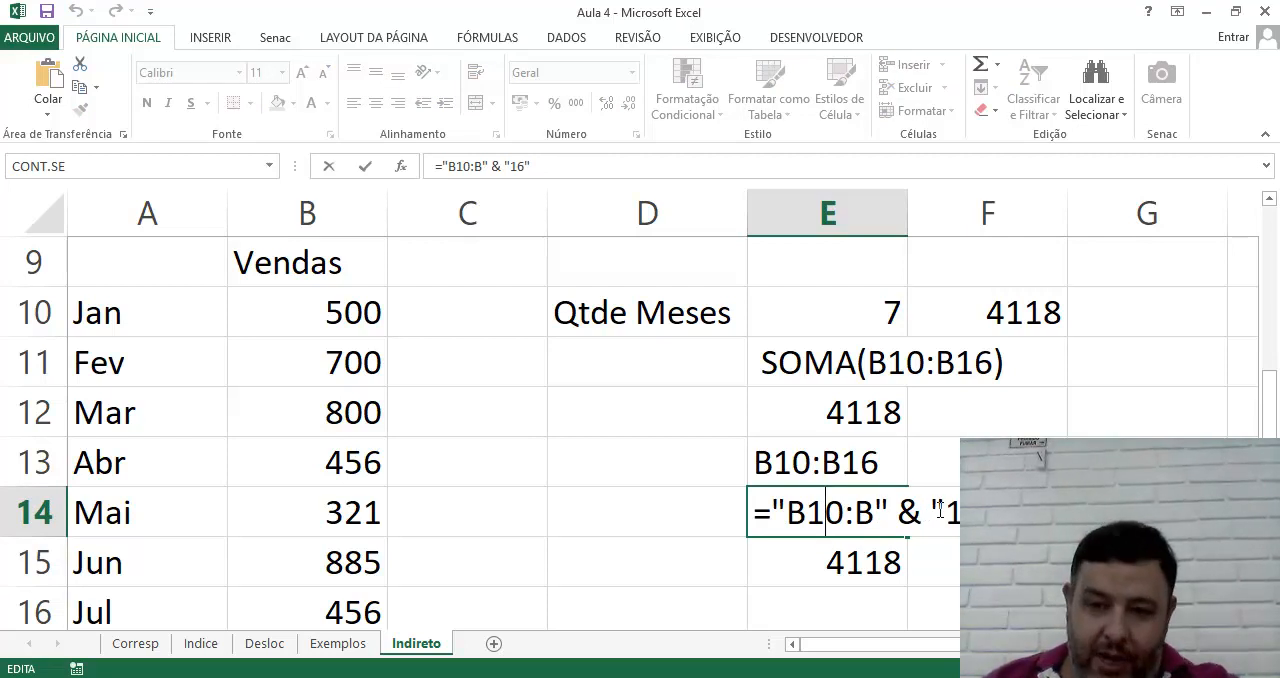
{"action": "key", "text": "BackSpace"}
{"action": "key", "text": "BackSpace"}
{"action": "key", "text": "BackSpace"}
{"action": "key", "text": "BackSpace"}
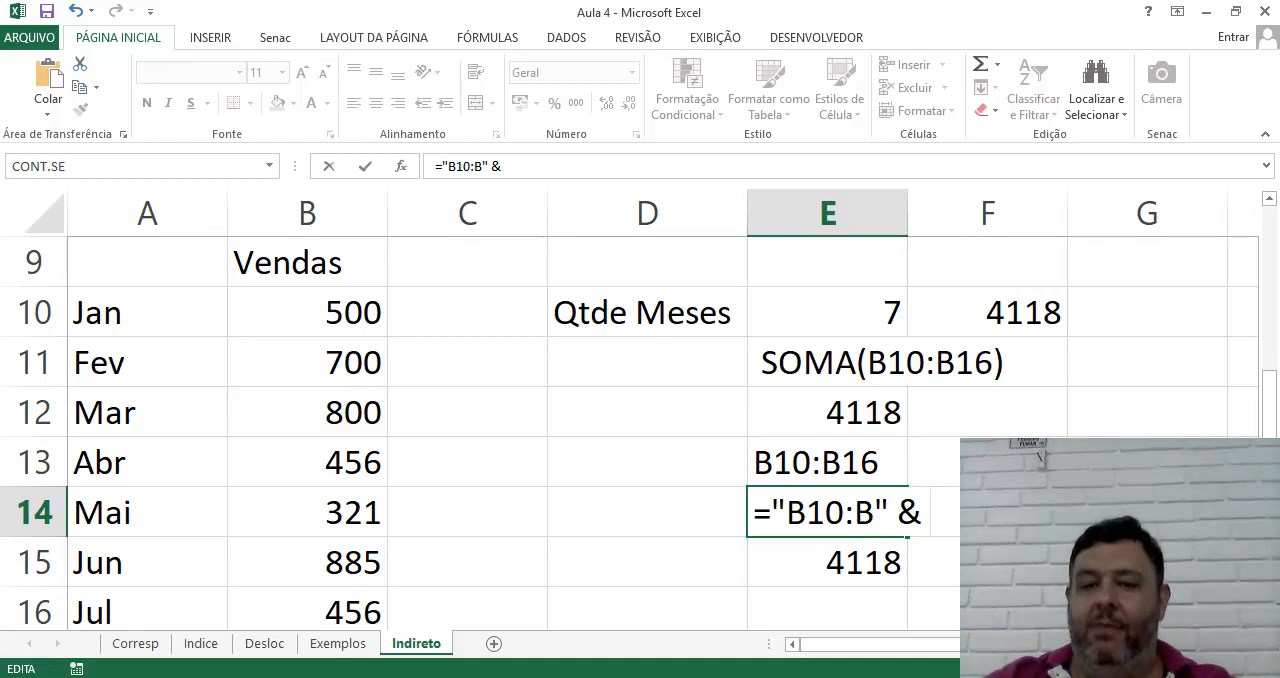
{"action": "type", "text": "(10 +"}
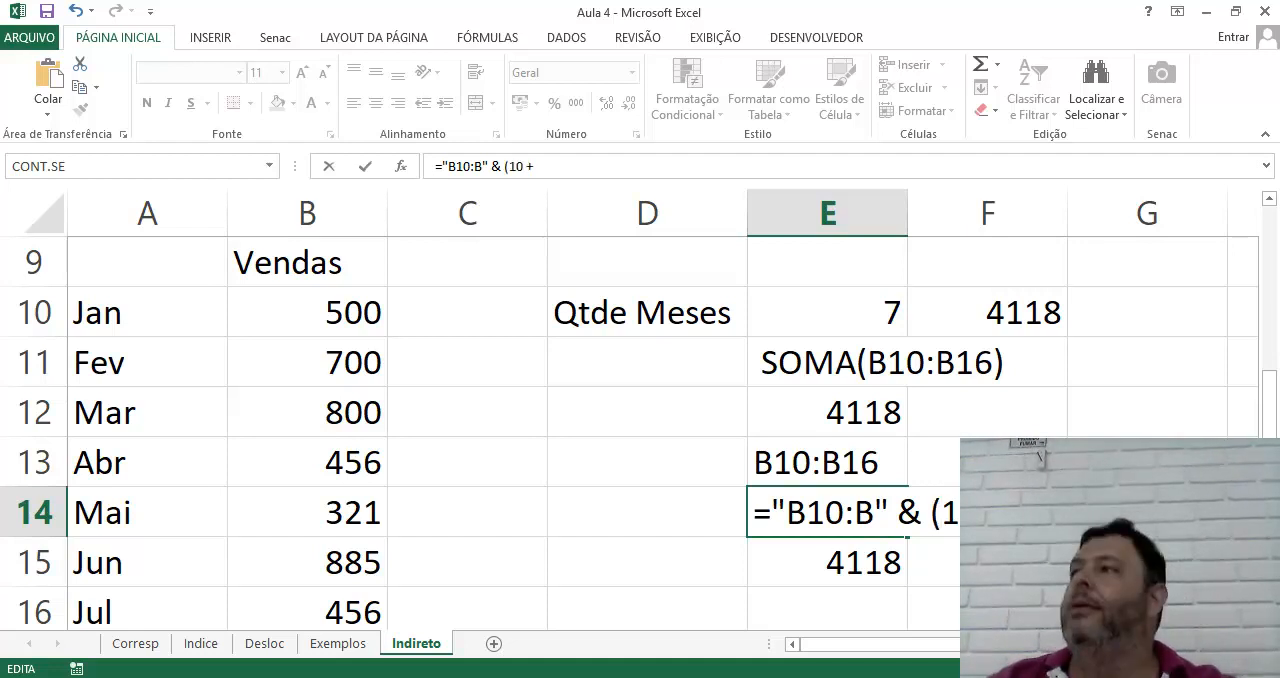
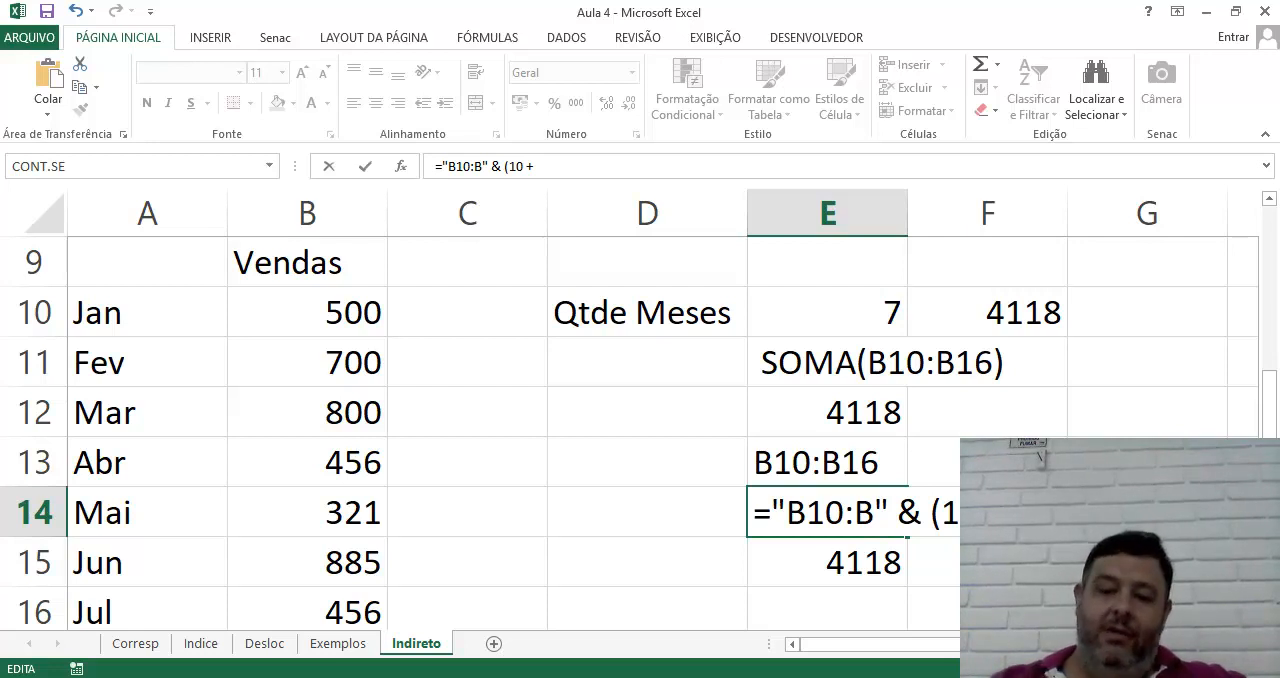
Complete the E14 formula as ="B10:B" & (9 +E10), so the final row number depends on Qtde Meses
{"action": "key", "text": "BackSpace"}
{"action": "key", "text": "BackSpace"}
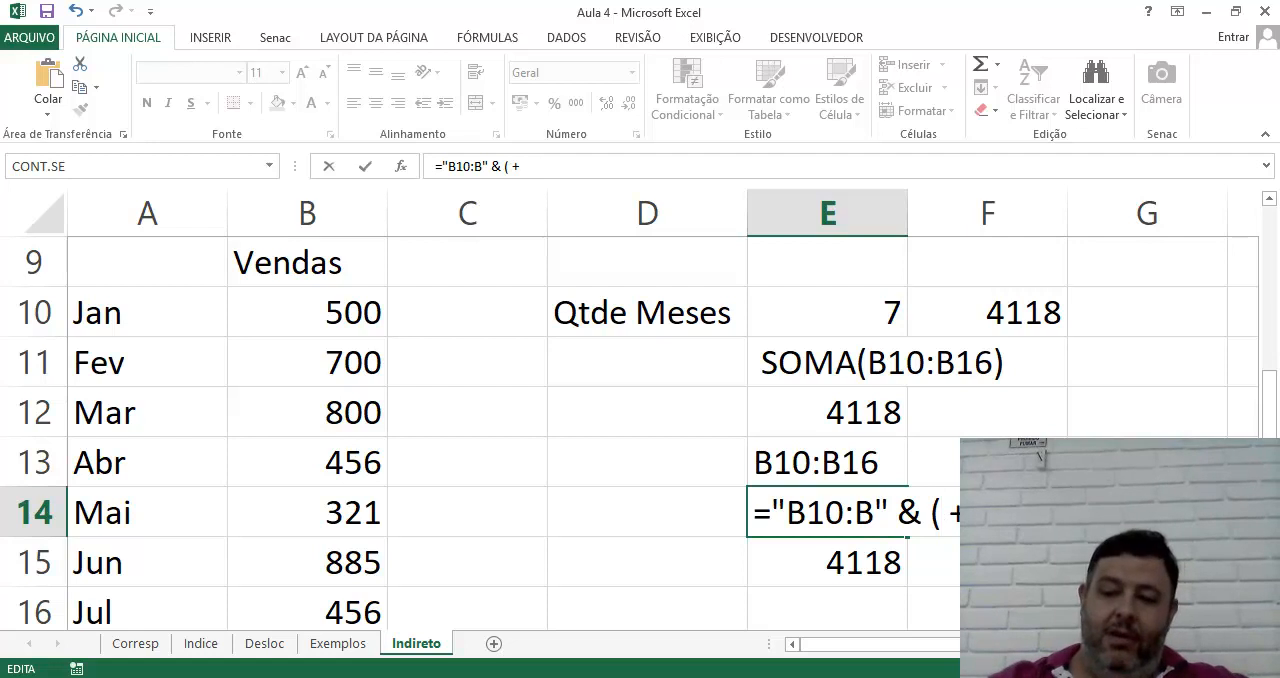
{"action": "type", "text": "9"}
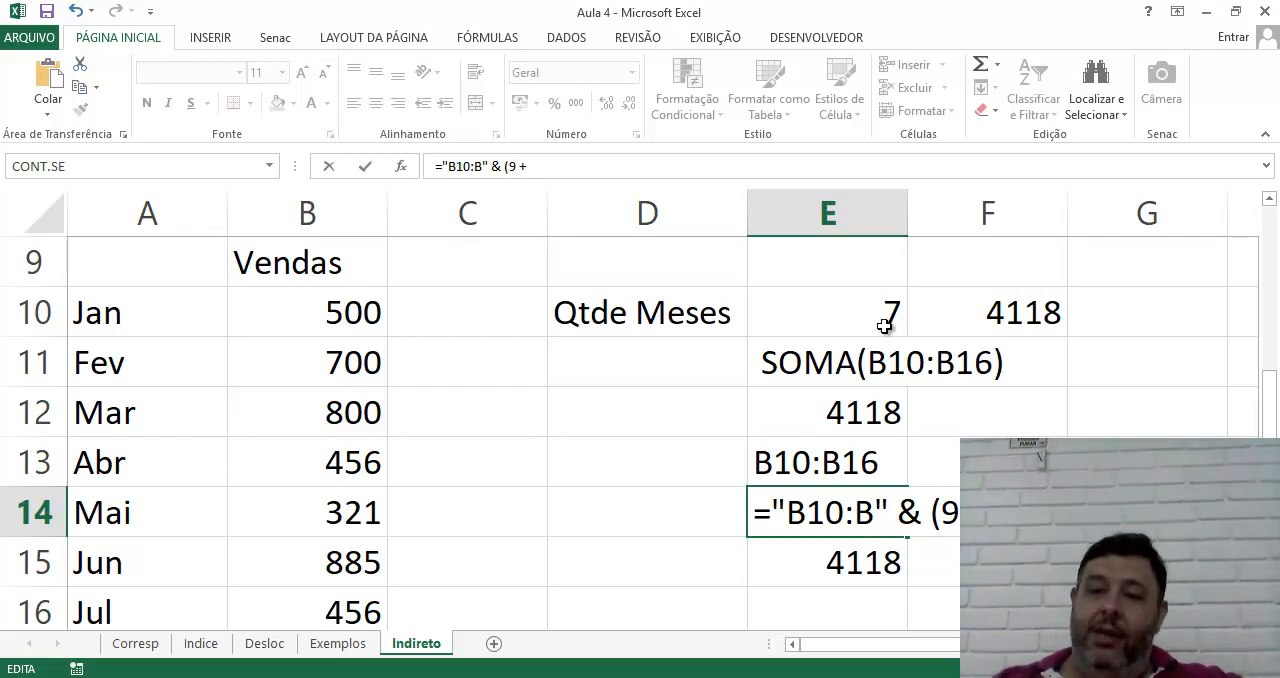
{"action": "key", "text": "Return"}
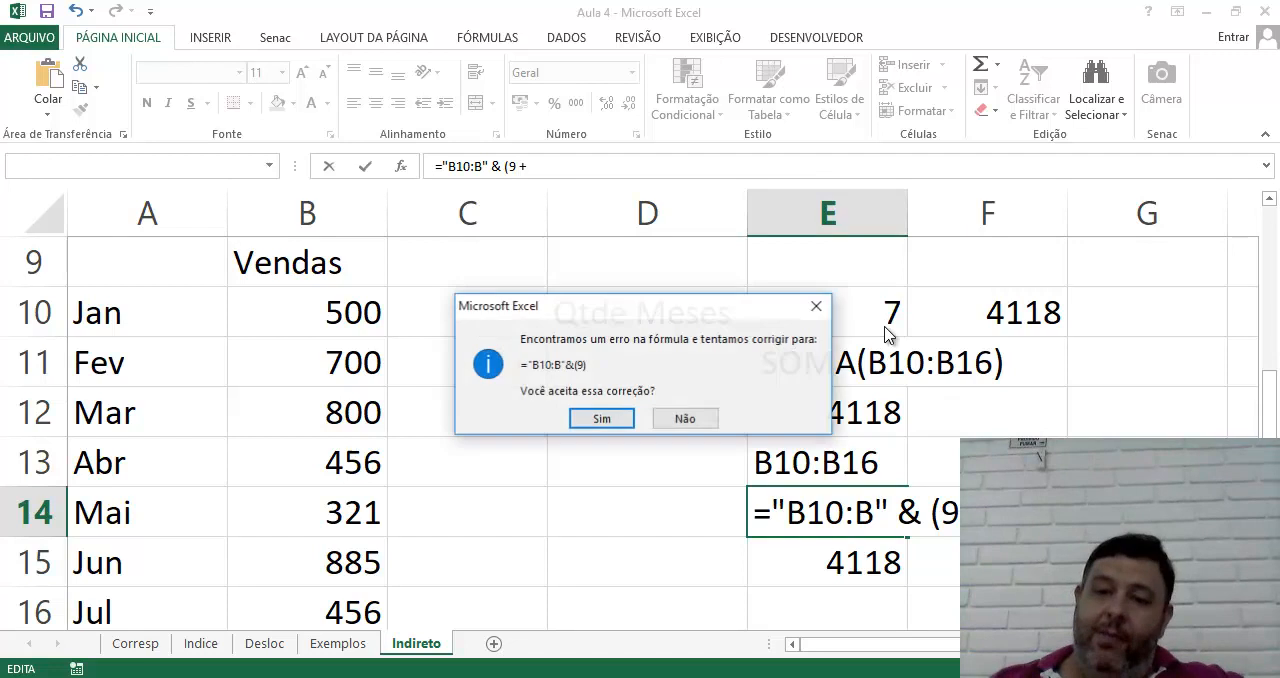
{"action": "left_click", "coordinate": [675, 427]}
{"action": "left_click", "coordinate": [643, 401]}
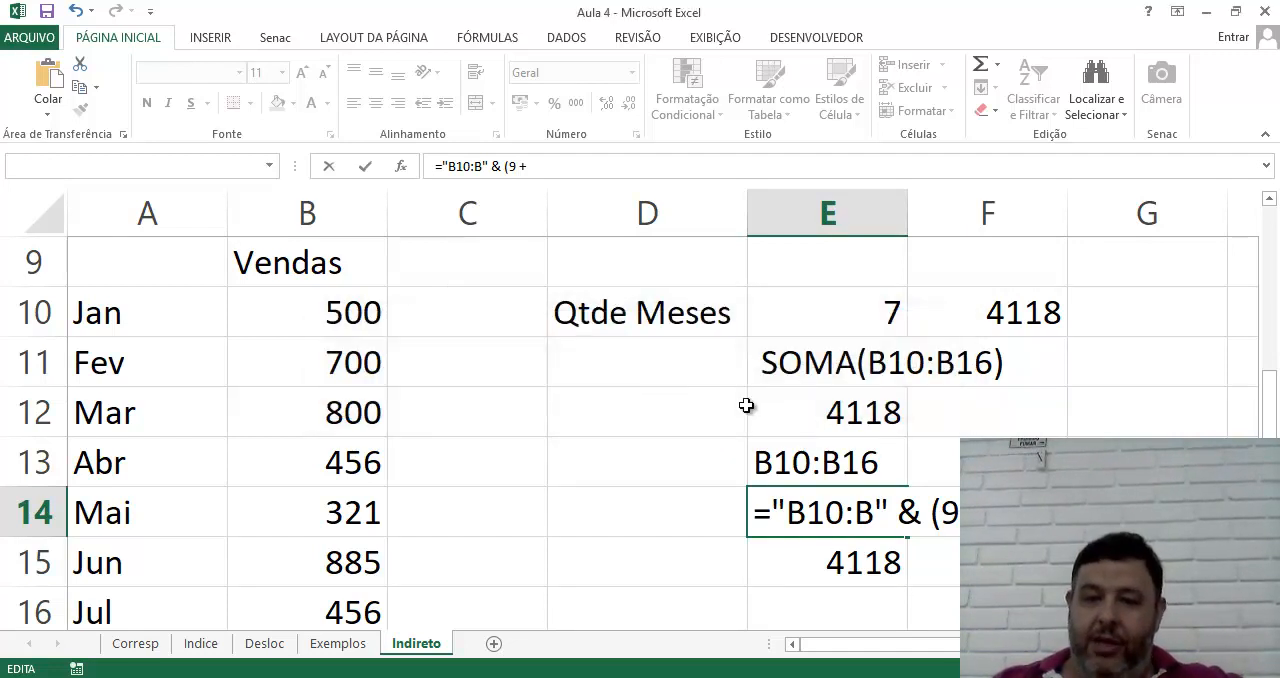
{"action": "left_click", "coordinate": [885, 318]}
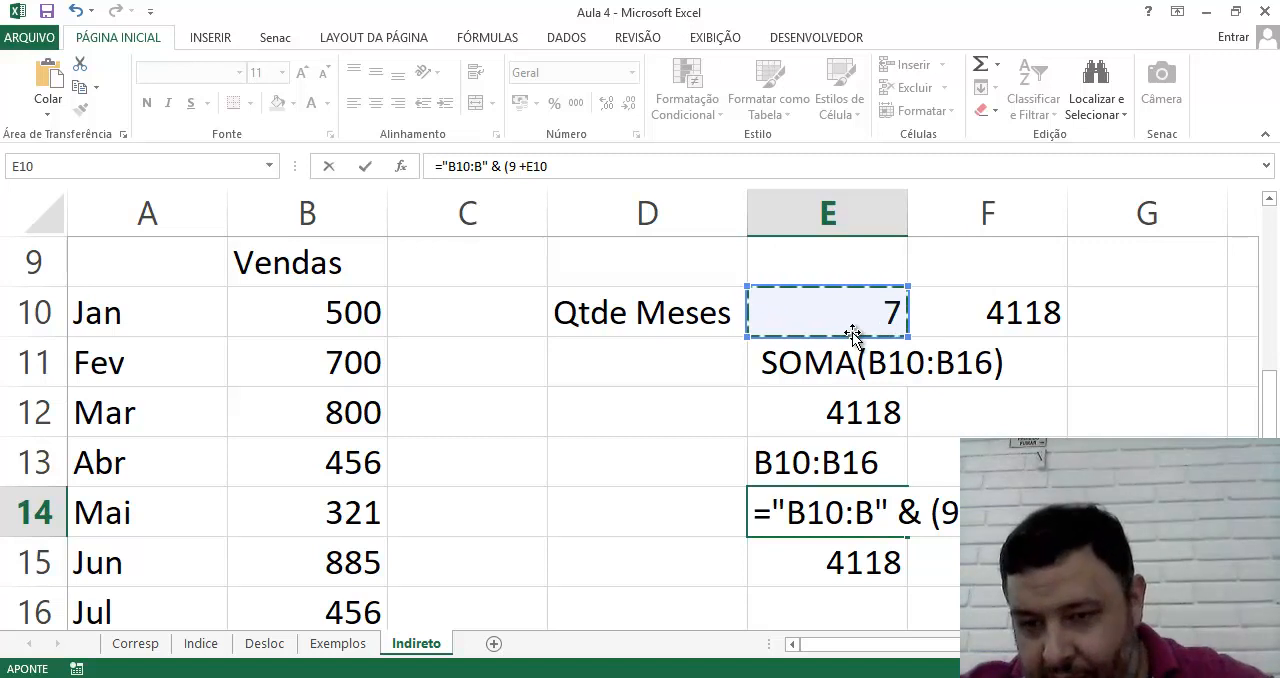
{"action": "type", "text": ")"}
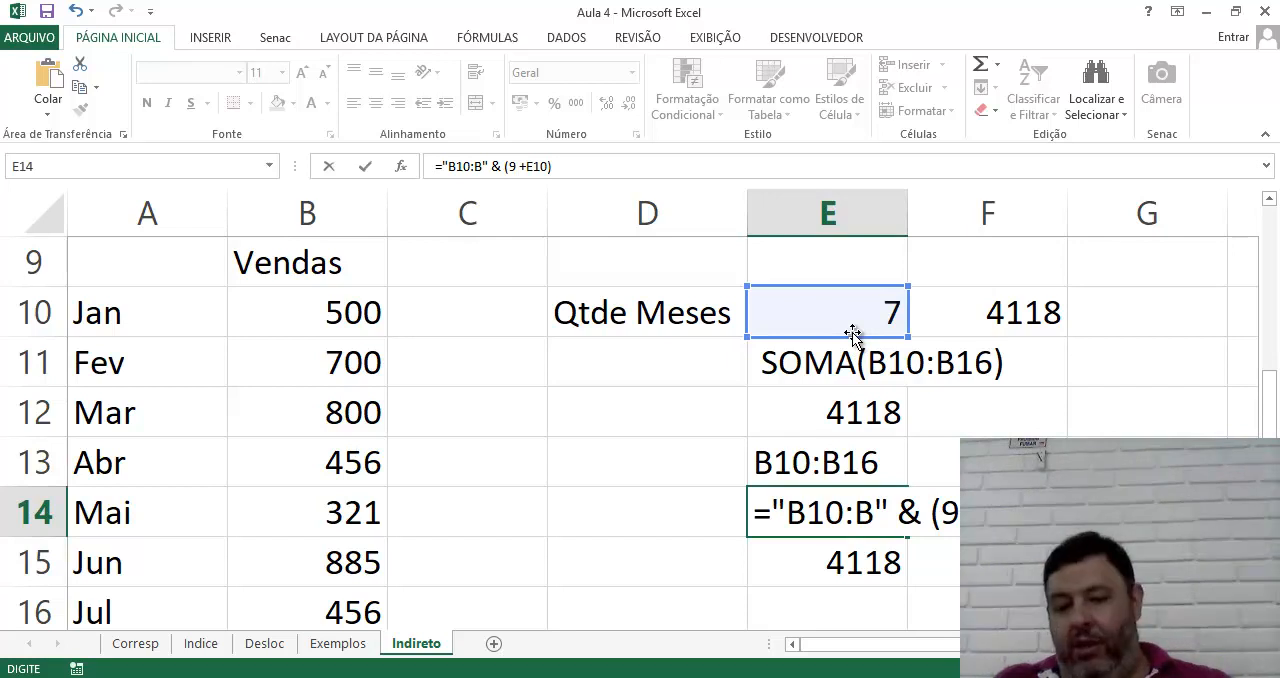
{"action": "key", "text": "Return"}
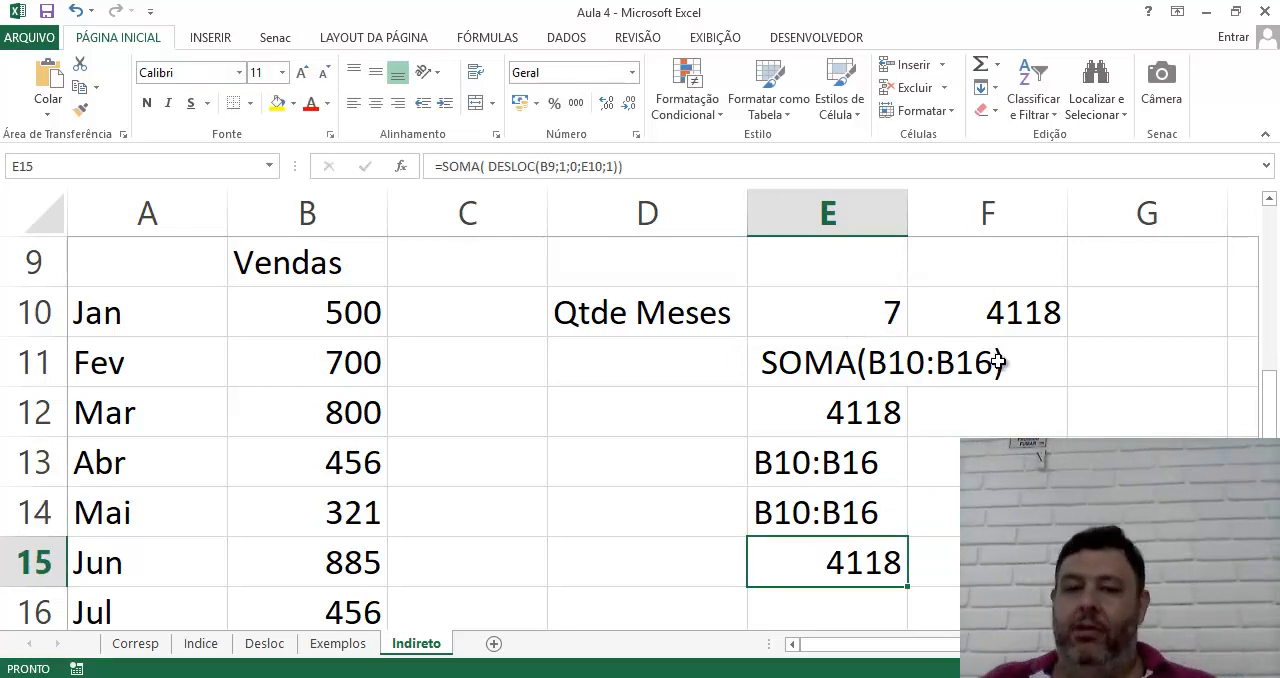
Test the range text in E14 by setting Qtde Meses in E10 to 2, 3 and 4
{"action": "left_click", "coordinate": [891, 305]}
{"action": "type", "text": "2"}
{"action": "key", "text": "Return"}
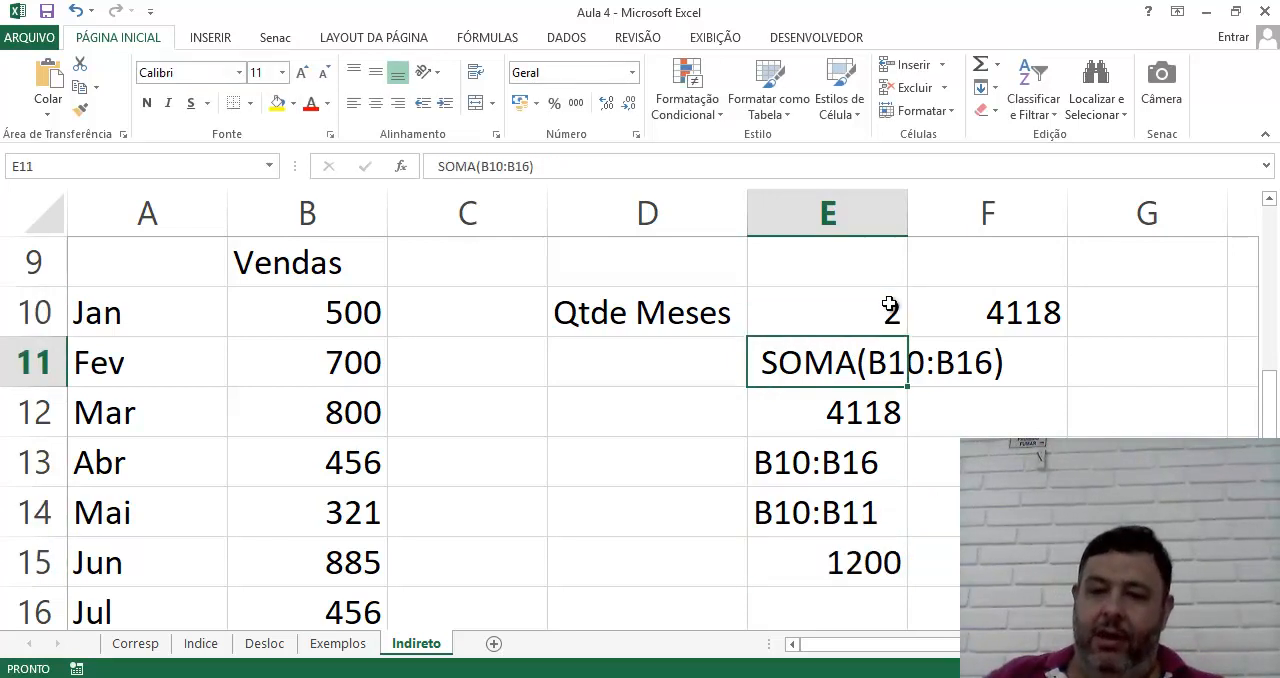
{"action": "left_click", "coordinate": [889, 305]}
{"action": "type", "text": "3"}
{"action": "key", "text": "Return"}
{"action": "left_click", "coordinate": [889, 305]}
{"action": "type", "text": "4"}
{"action": "key", "text": "Return"}
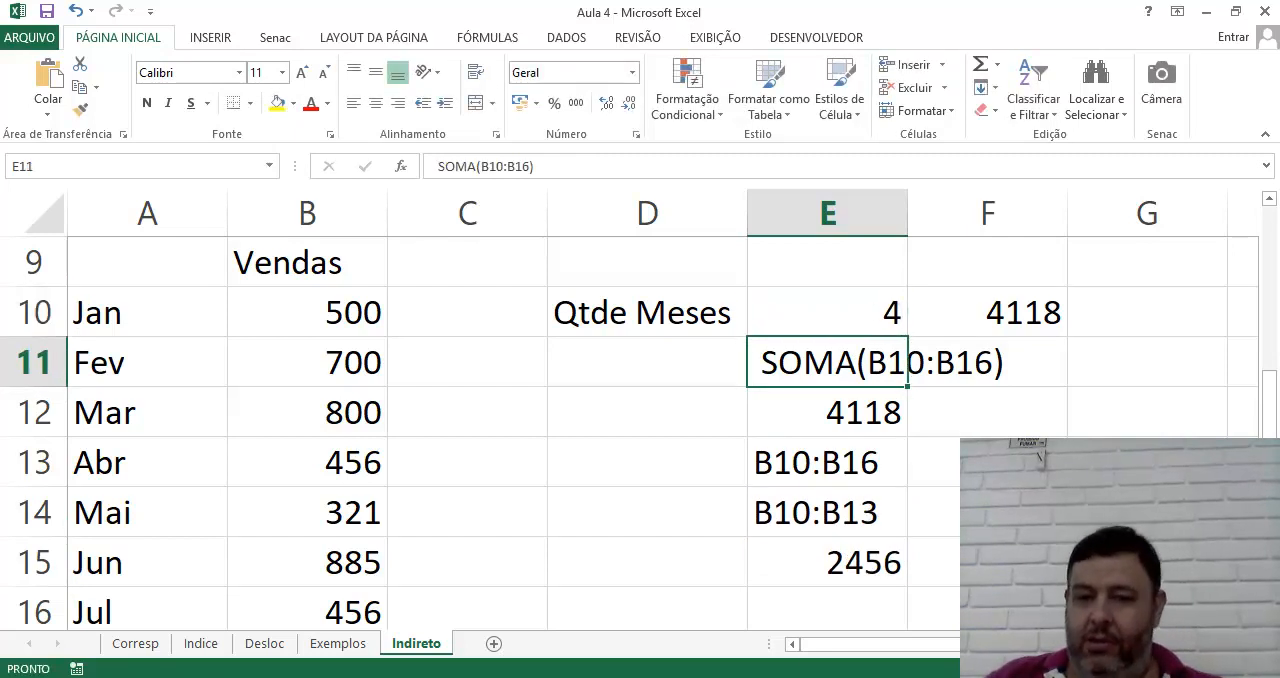
{"action": "left_click", "coordinate": [828, 522]}
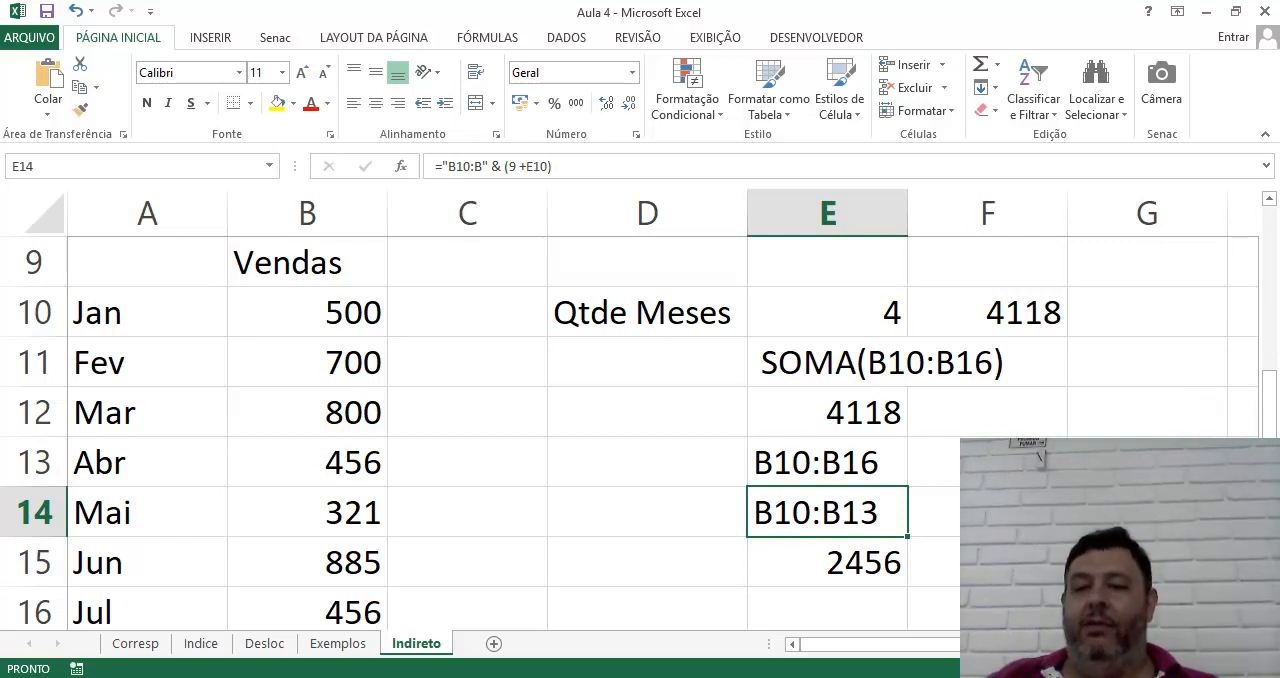
Enter =SOMA( INDIRETO(E14)) in F15 to sum the range described by the text in E14
{"action": "left_click", "coordinate": [938, 566]}
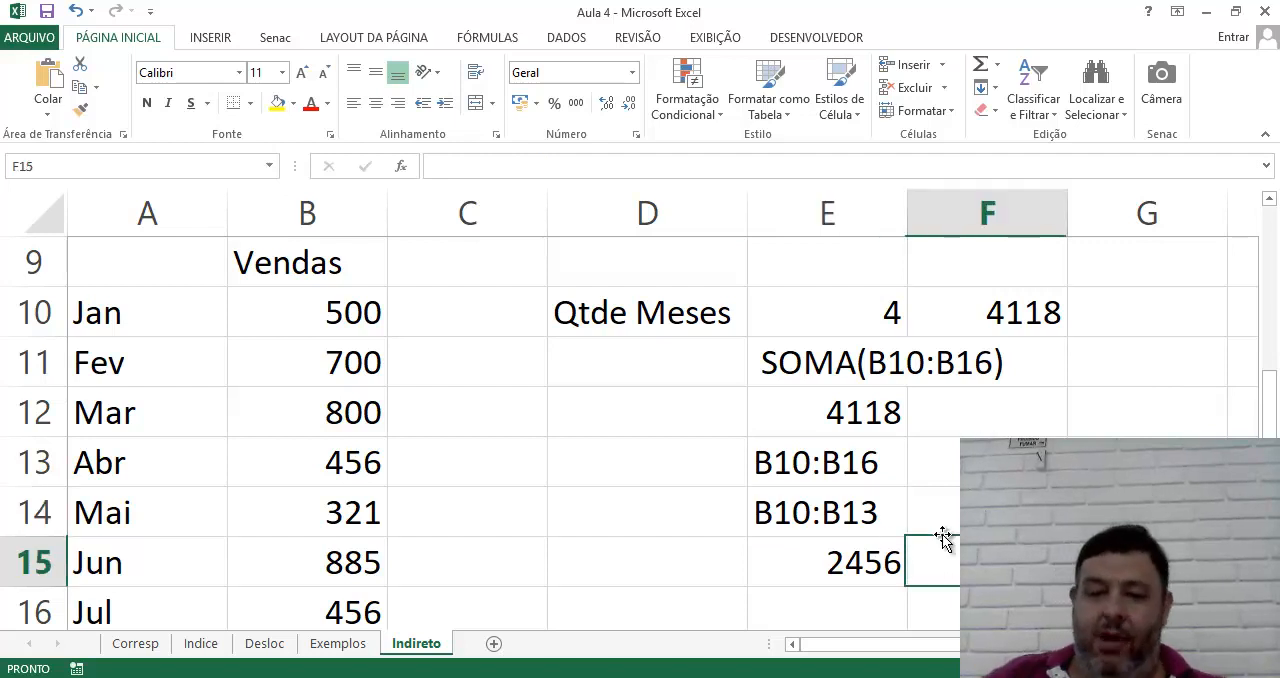
{"action": "type", "text": "=soma"}
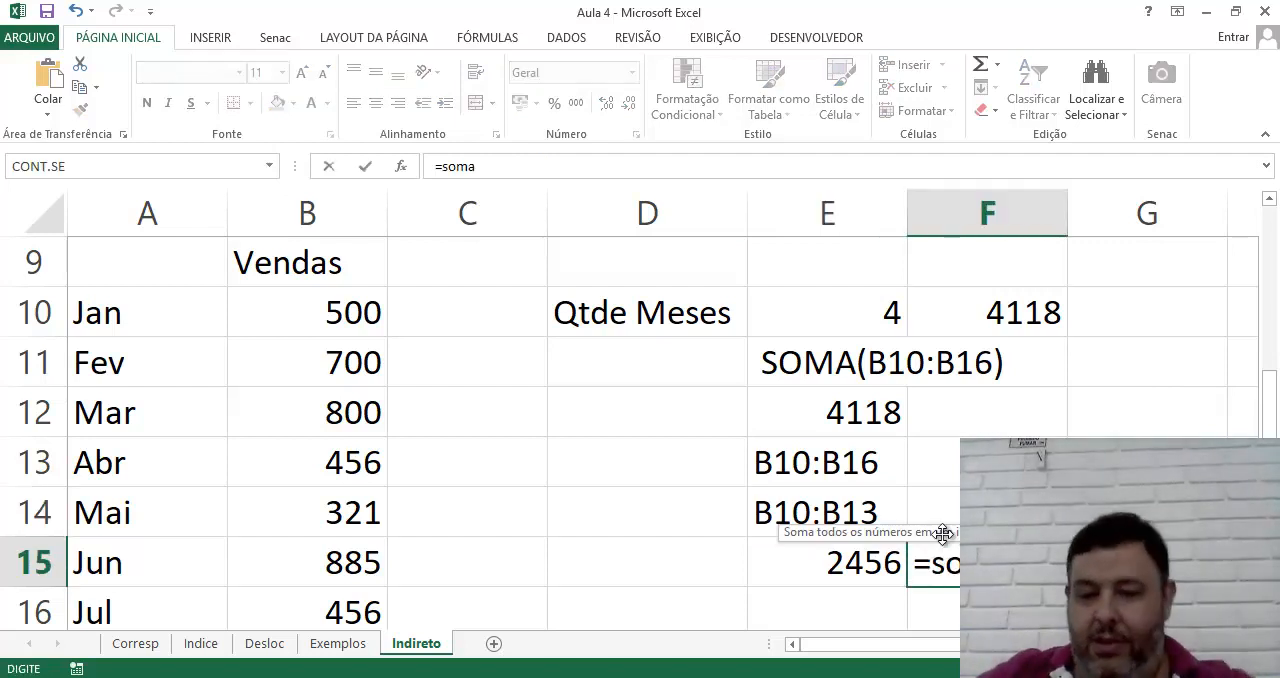
{"action": "type", "text": "( Indireto("}
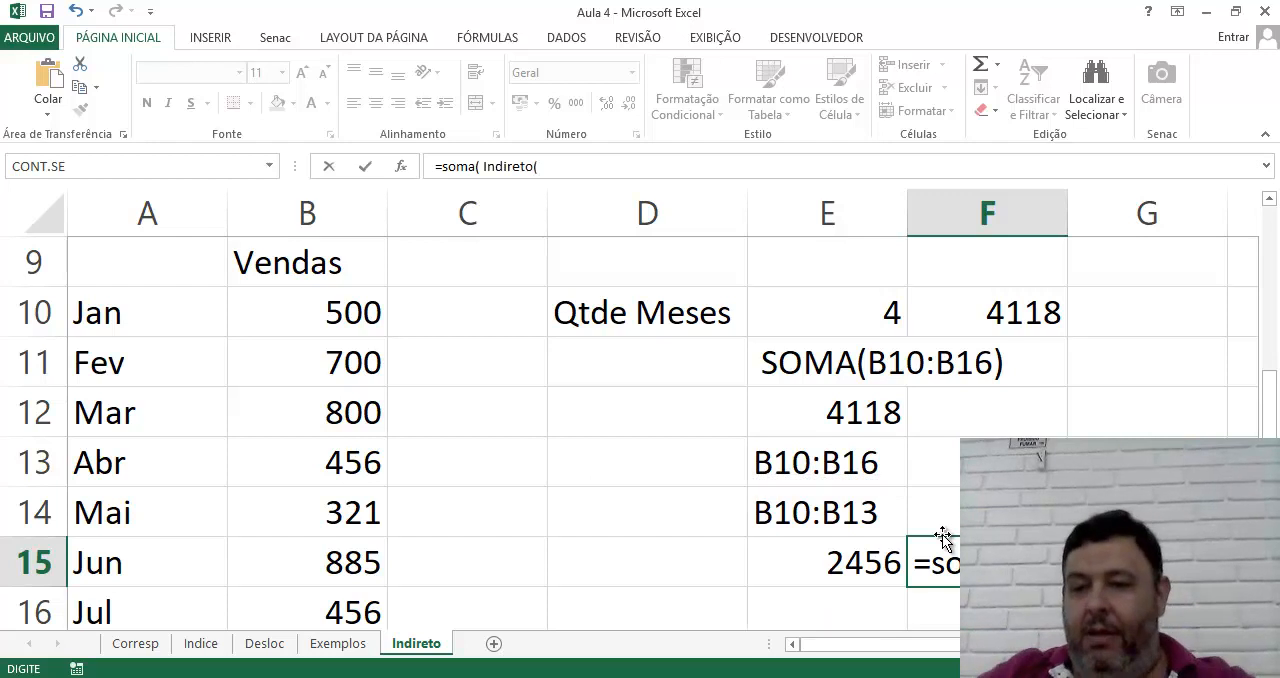
{"action": "left_click", "coordinate": [832, 512]}
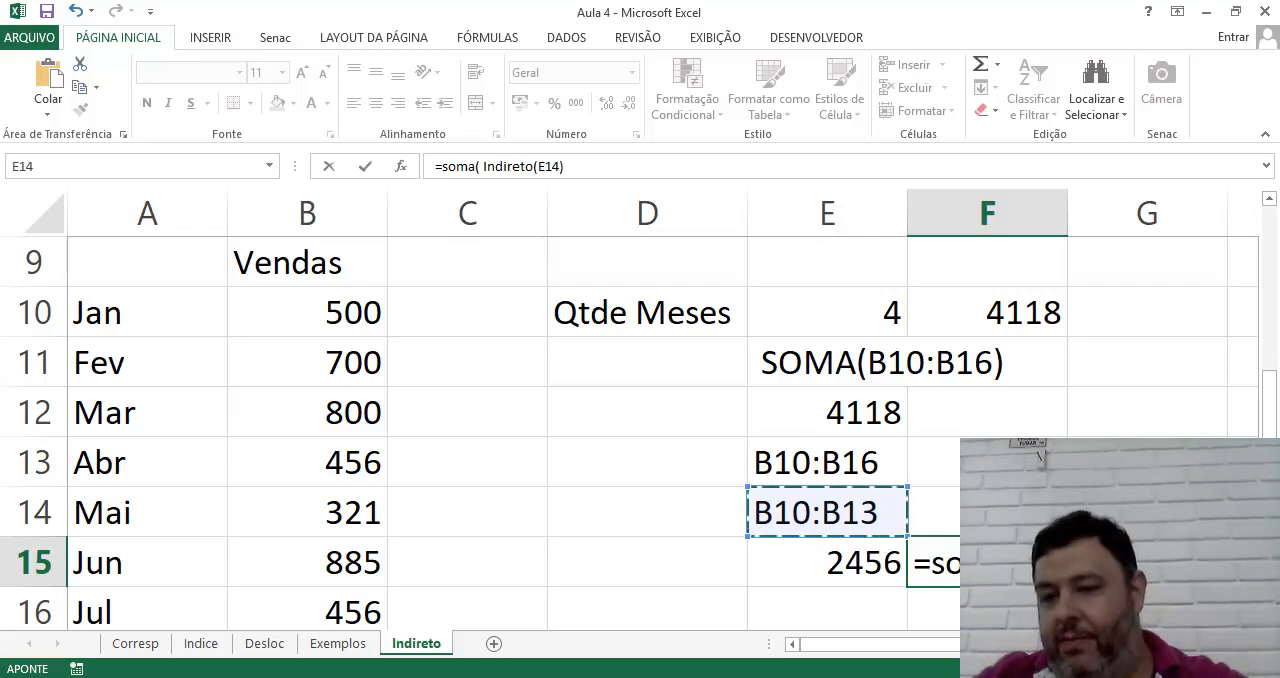
{"action": "type", "text": ")"}
{"action": "key", "text": "Return"}
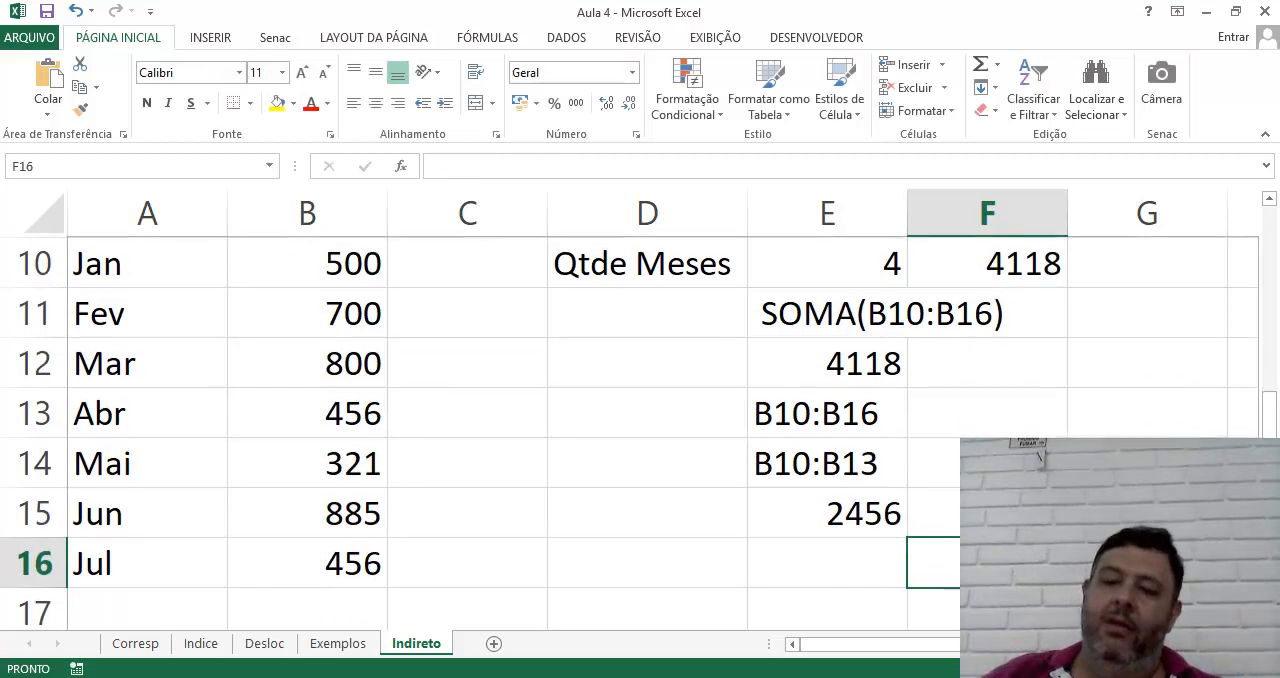
Set Qtde Meses in E10 to 5 and then 6, and compare the DESLOC and INDIRETO formulas in E15 and F15
{"action": "left_click", "coordinate": [836, 267]}
{"action": "type", "text": "5"}
{"action": "key", "text": "Return"}
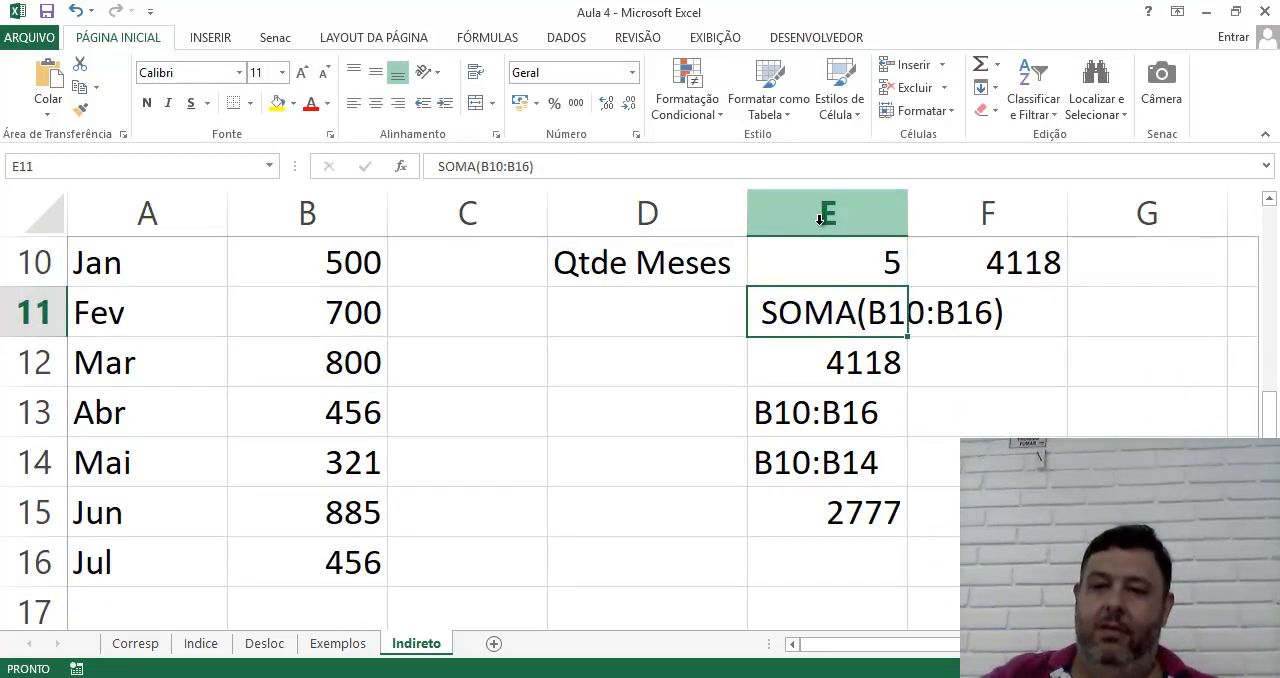
{"action": "key", "text": "Up"}
{"action": "type", "text": "6"}
{"action": "key", "text": "Return"}
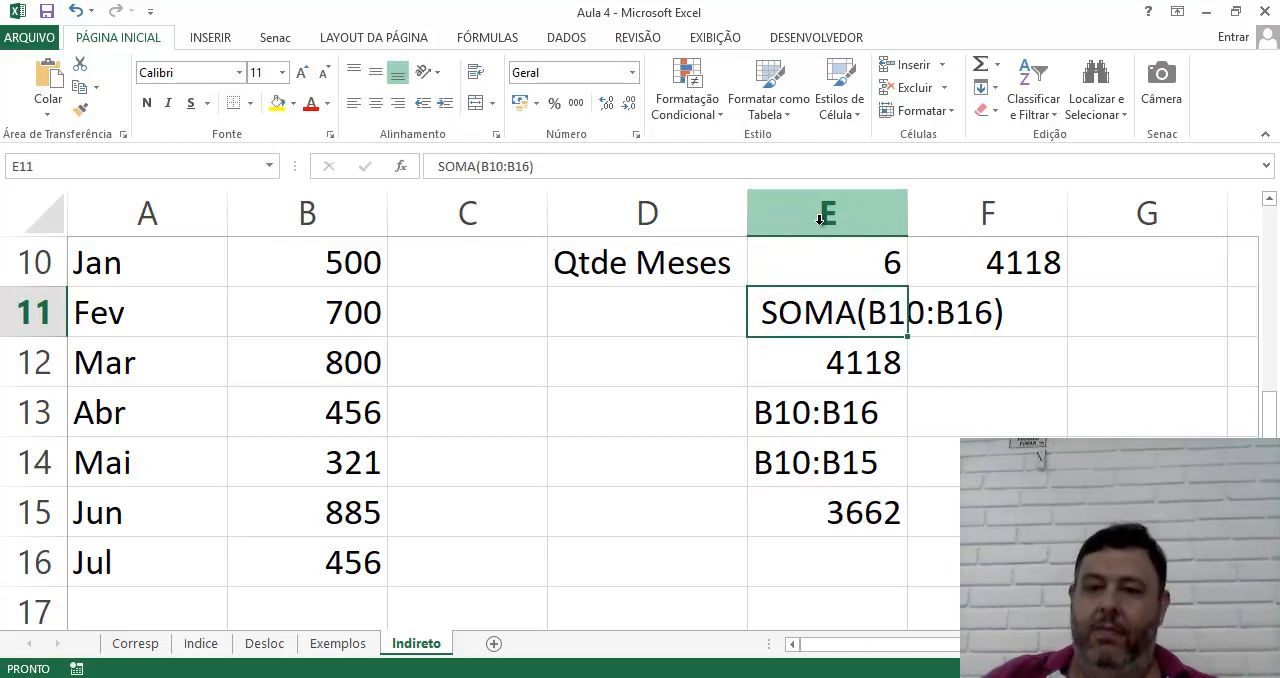
{"action": "left_click", "coordinate": [846, 512]}
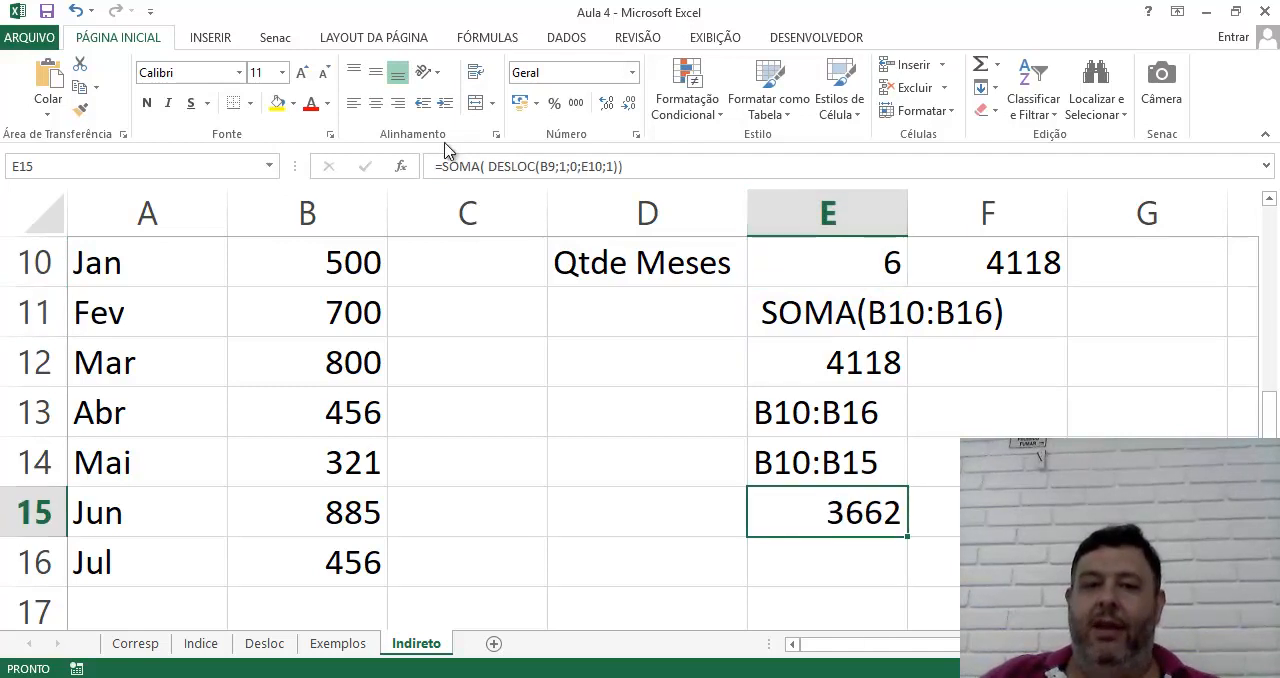
{"action": "left_click", "coordinate": [930, 512]}
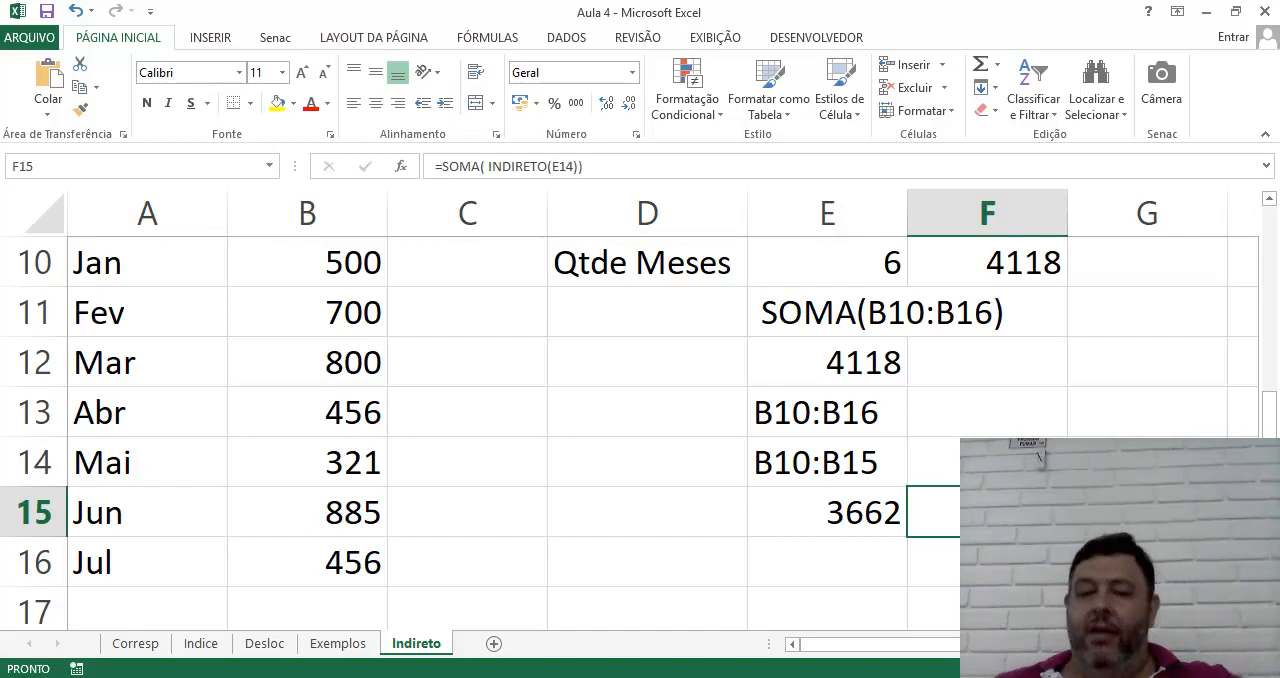
Rewrite the E14 formula with a function instead of the & operator, as =Concatena("B10:B"; (9 +E10))
{"action": "left_click", "coordinate": [828, 458]}
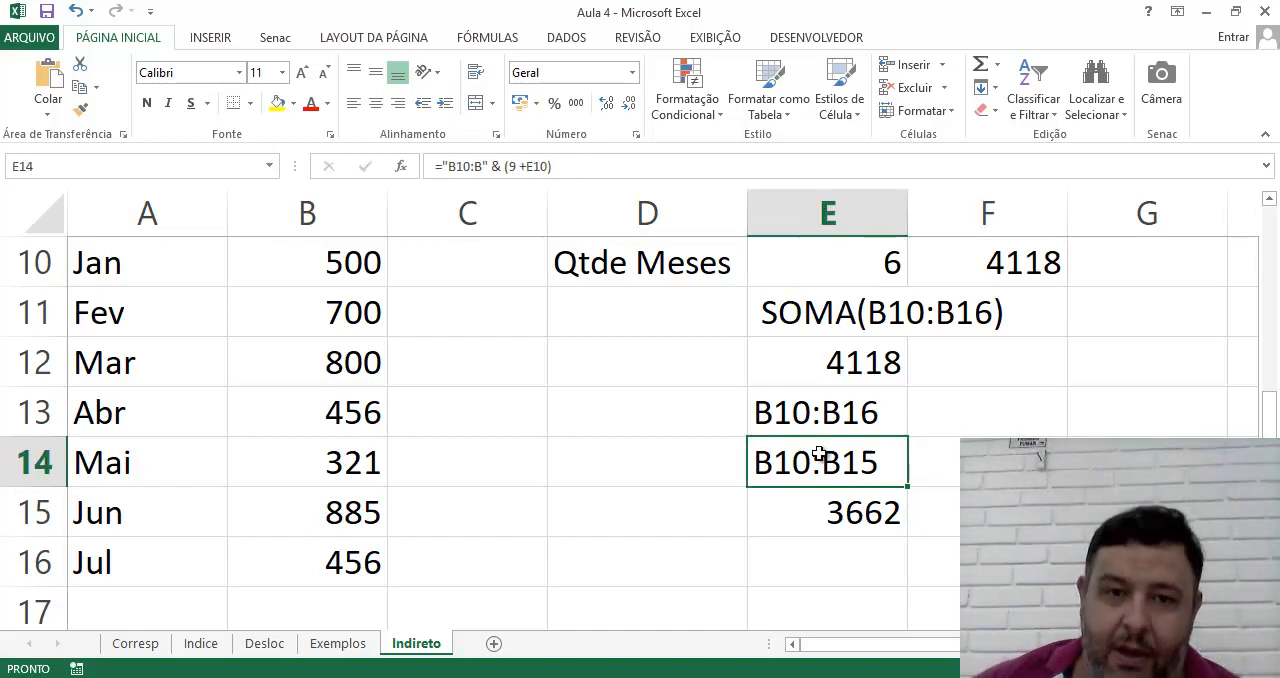
{"action": "left_click", "coordinate": [493, 166]}
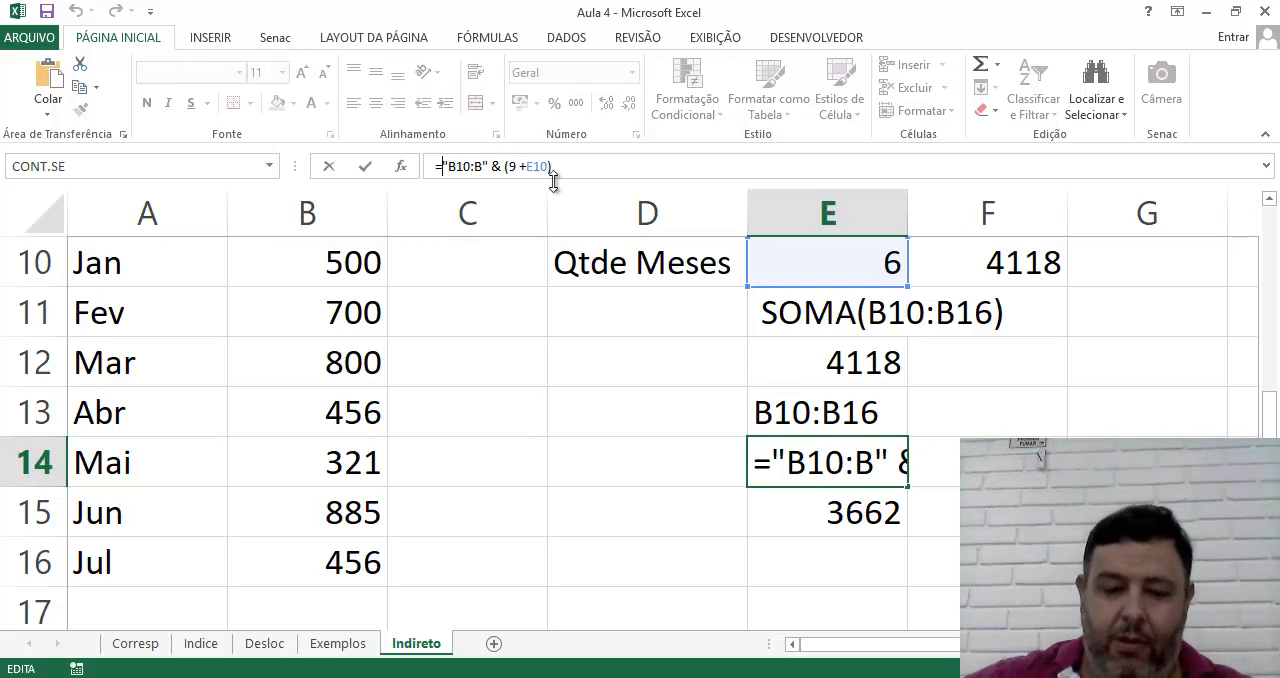
{"action": "type", "text": "Concatena"}
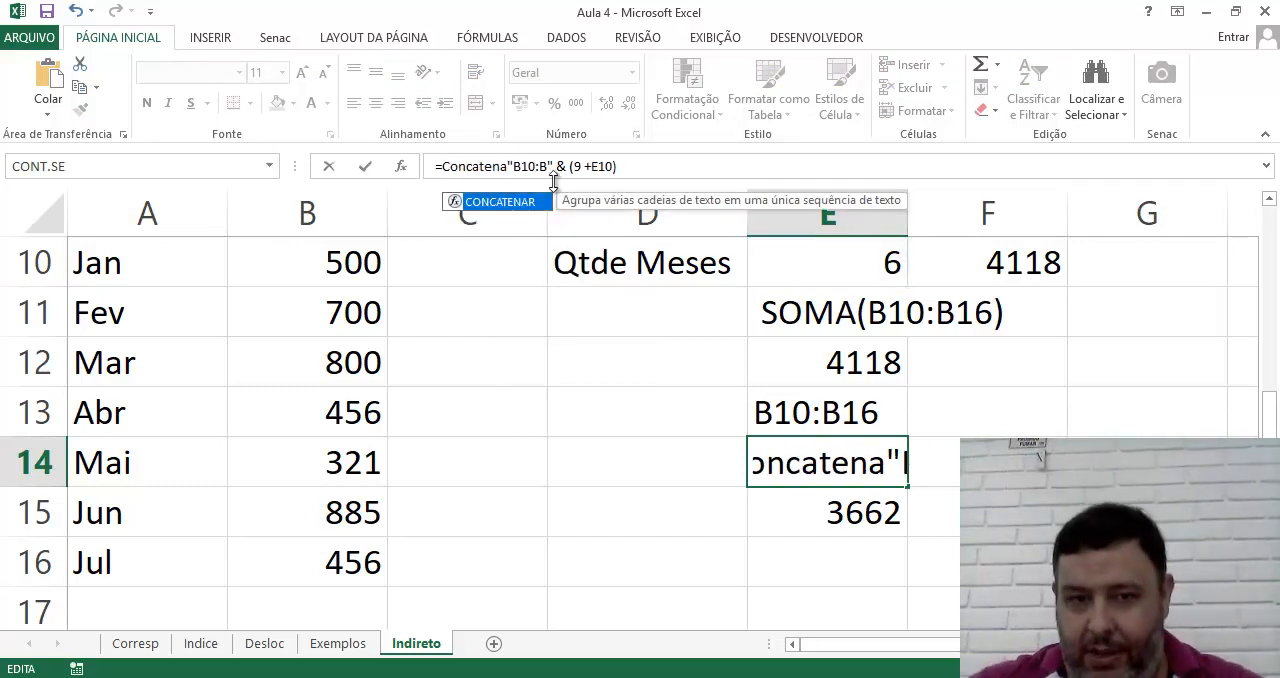
{"action": "type", "text": "("}
{"action": "key", "text": "Right"}
{"action": "key", "text": "Right"}
{"action": "key", "text": "Right"}
{"action": "key", "text": "Right"}
{"action": "key", "text": "Right"}
{"action": "key", "text": "Right"}
{"action": "type", "text": ";"}
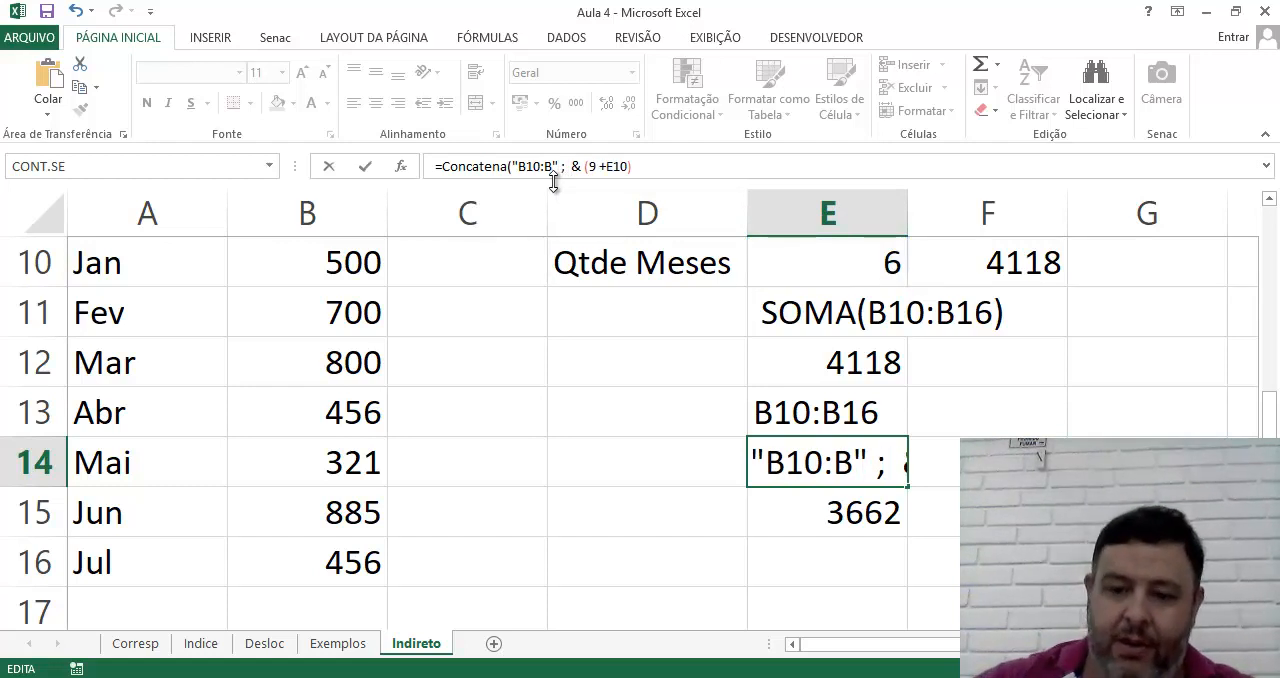
{"action": "key", "text": "Delete"}
{"action": "key", "text": "Delete"}
{"action": "key", "text": "Right"}
{"action": "key", "text": "Right"}
{"action": "key", "text": "Right"}
{"action": "key", "text": "Right"}
{"action": "key", "text": "Right"}
{"action": "key", "text": "Right"}
{"action": "key", "text": "Right"}
{"action": "key", "text": "Right"}
{"action": "key", "text": "Right"}
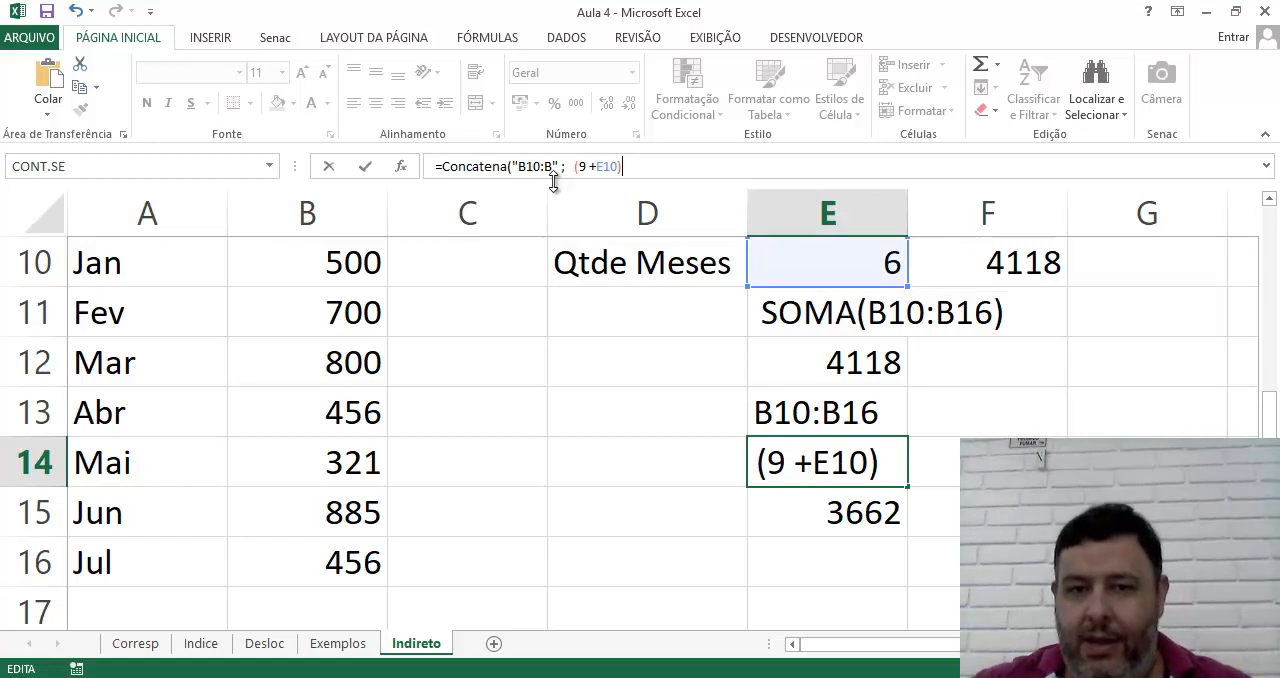
{"action": "type", "text": ")"}
{"action": "key", "text": "Return"}
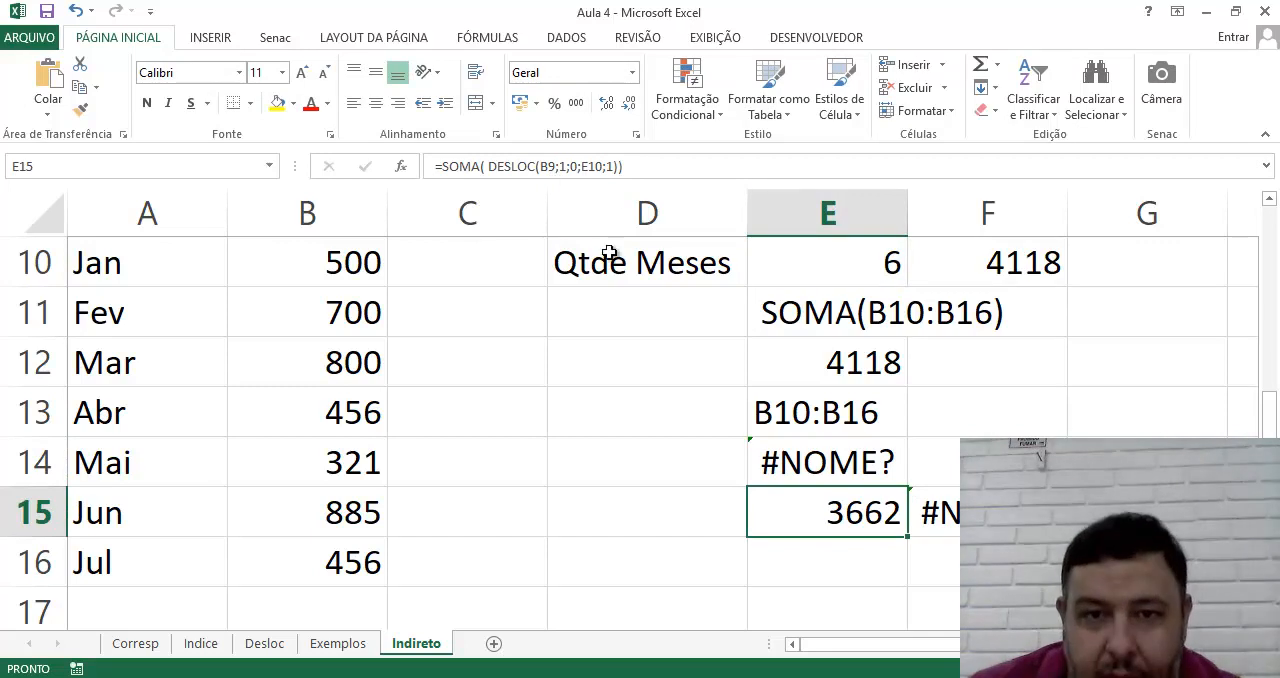
{"action": "left_click", "coordinate": [588, 166]}
{"action": "left_click_drag", "start_coordinate": [591, 167], "coordinate": [585, 167]}
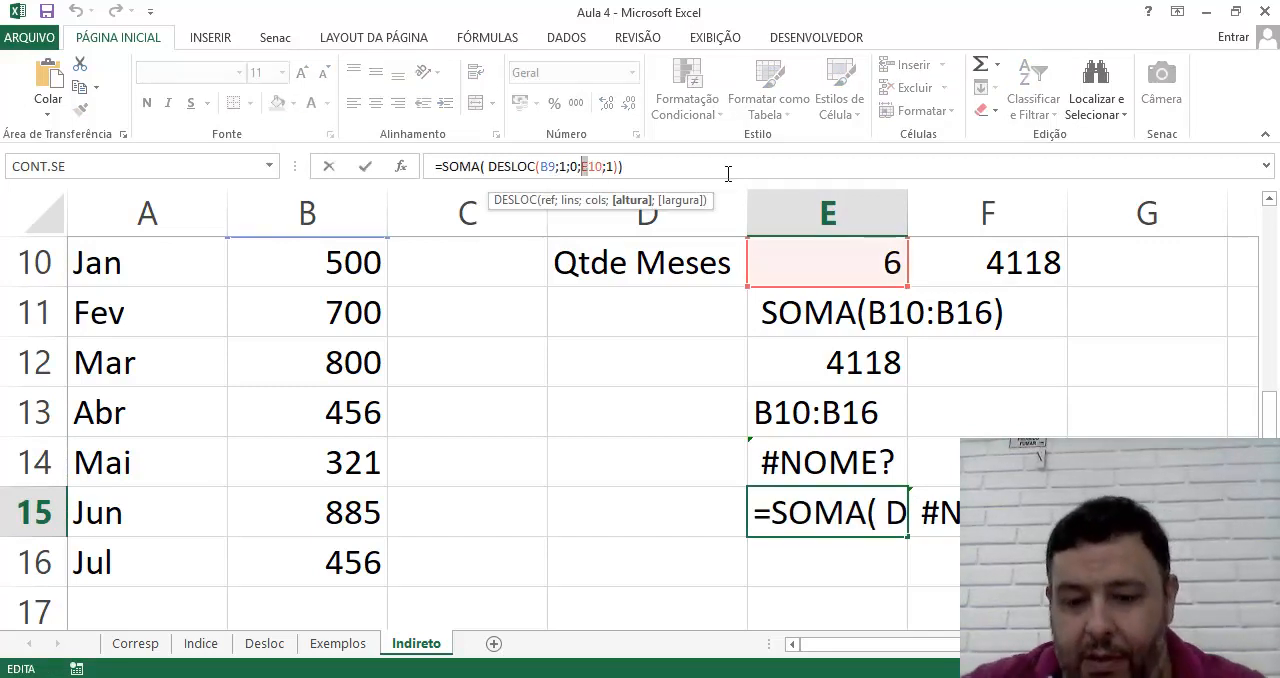
{"action": "type", "text": "("}
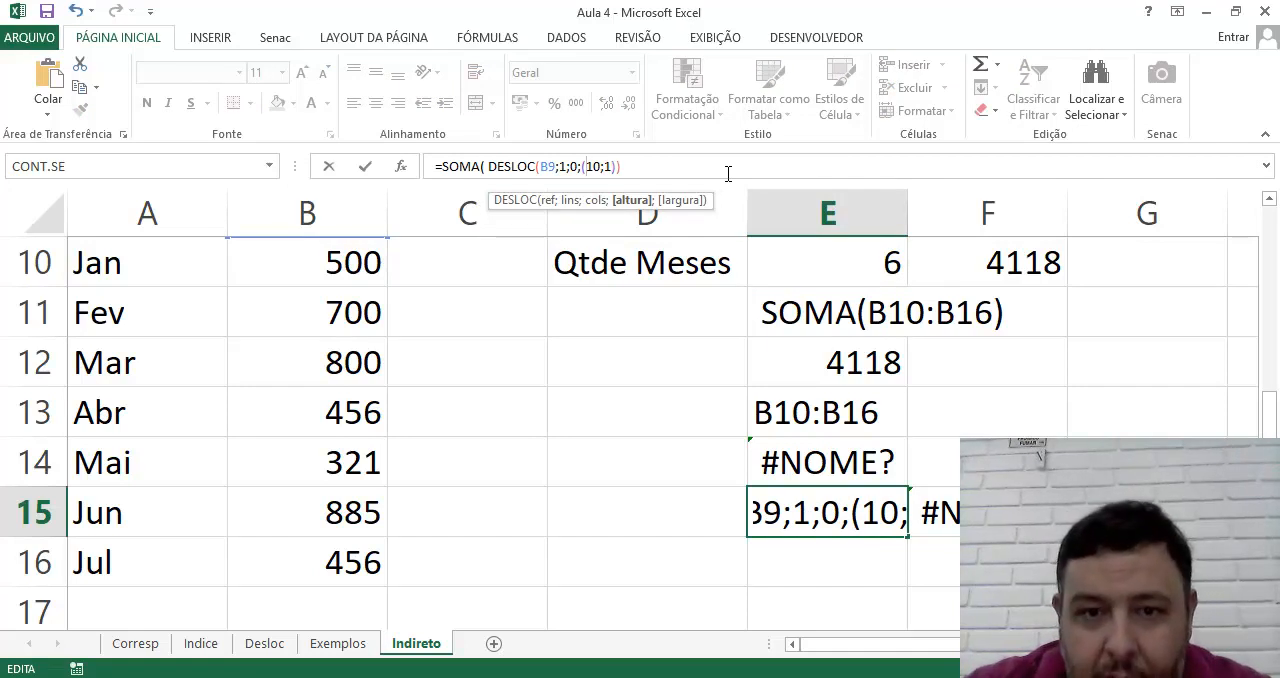
{"action": "key", "text": "Escape"}
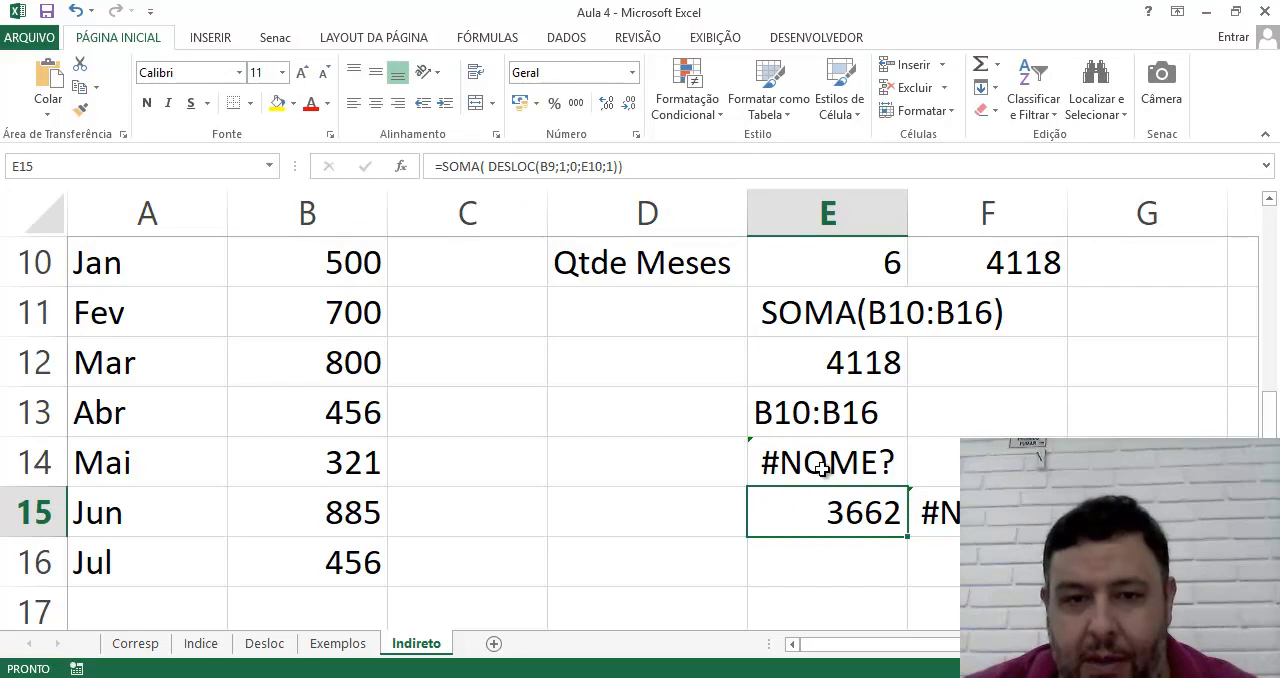
Try to insert the & operator before (9 +E10) in the Concatena formula in E14
{"action": "left_click", "coordinate": [820, 468]}
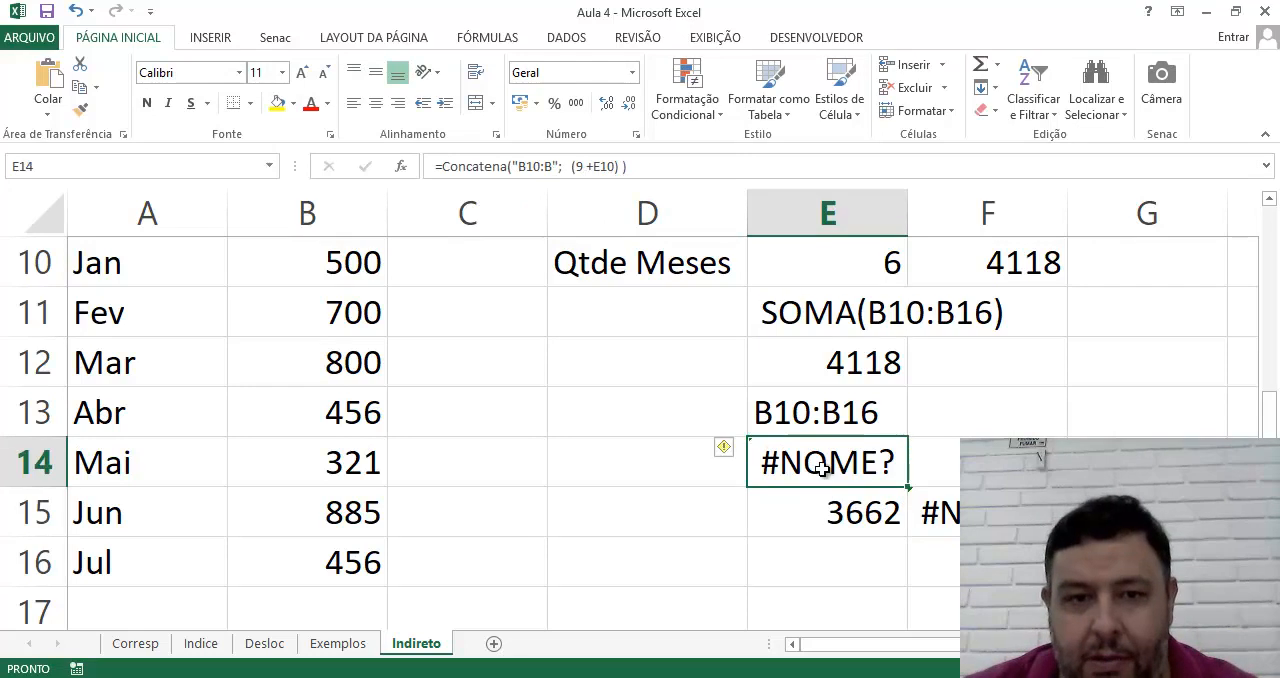
{"action": "left_click", "coordinate": [816, 417]}
{"action": "left_click", "coordinate": [822, 464]}
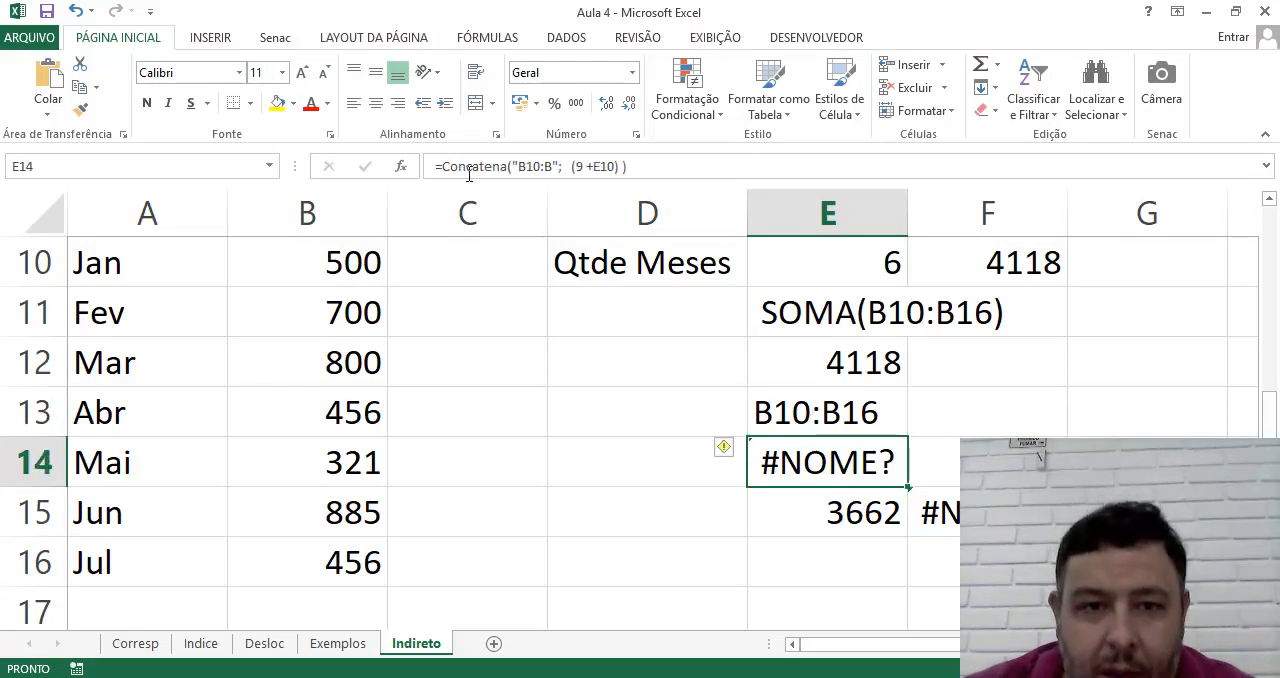
{"action": "left_click", "coordinate": [622, 166]}
{"action": "type", "text": ")"}
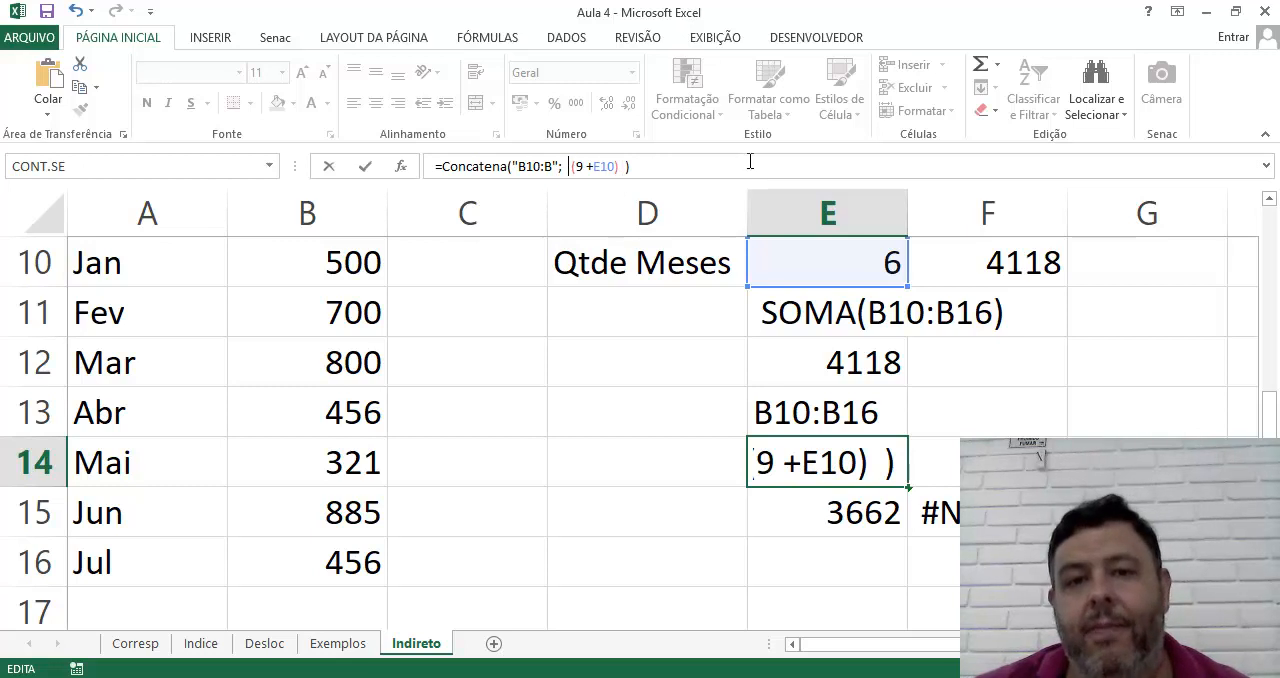
{"action": "key", "text": "Left"}
{"action": "key", "text": "Left"}
{"action": "key", "text": "Left"}
{"action": "key", "text": "Left"}
{"action": "key", "text": "Left"}
{"action": "key", "text": "Left"}
{"action": "key", "text": "Left"}
{"action": "key", "text": "Left"}
{"action": "key", "text": "Left"}
{"action": "key", "text": "Left"}
{"action": "key", "text": "Left"}
{"action": "key", "text": "Left"}
{"action": "type", "text": "&"}
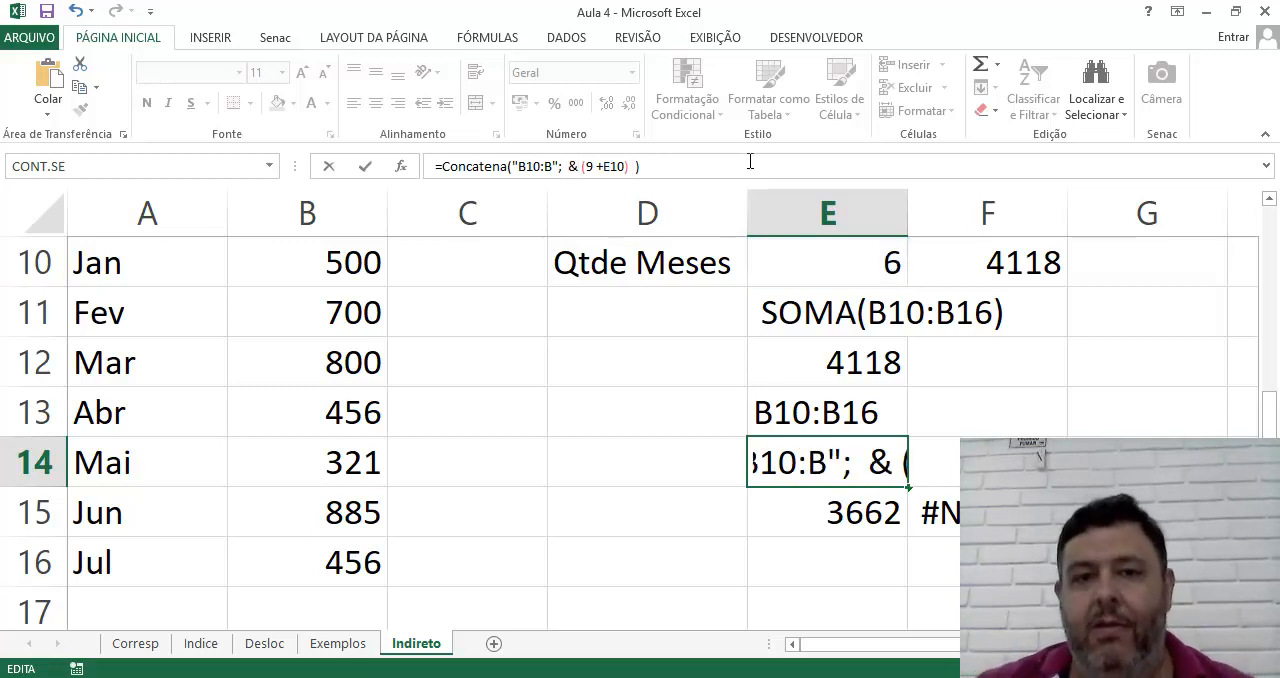
{"action": "key", "text": "Return"}
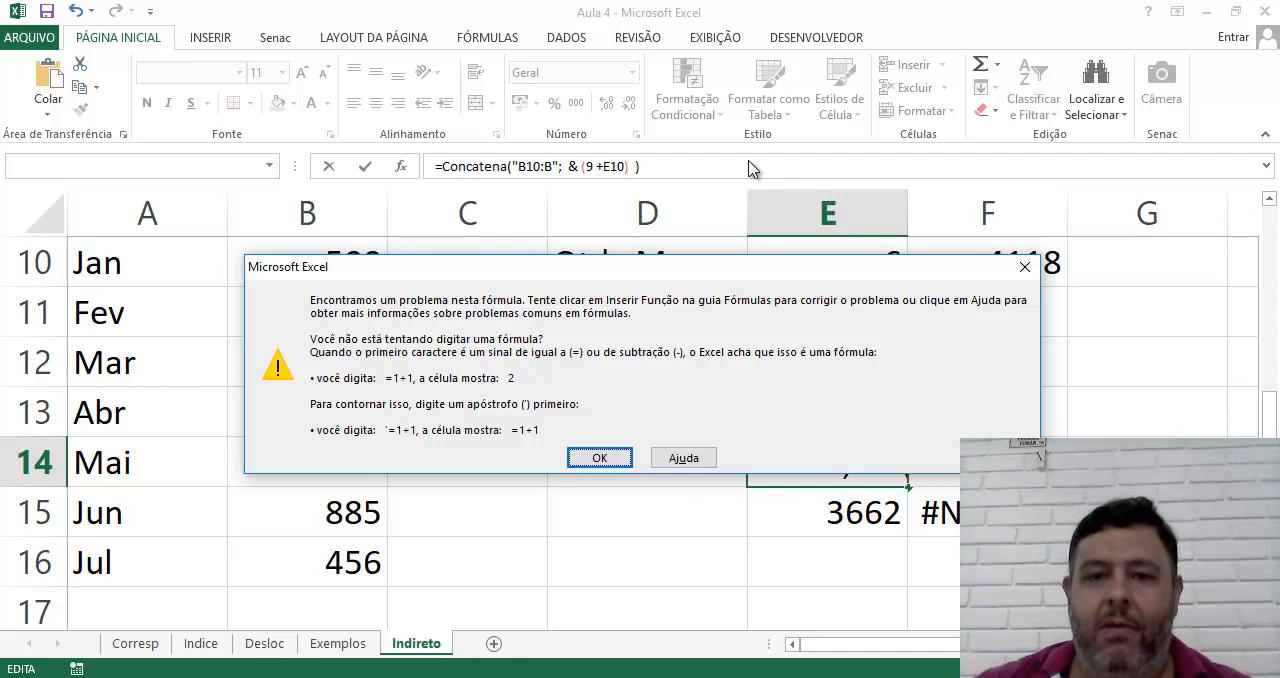
{"action": "key", "text": "Return"}
Strip the Concatena function, its closing parenthesis and the semicolon from E14, leaving ="B10:B" & (9 +E10)
{"action": "left_click_drag", "start_coordinate": [634, 166], "coordinate": [446, 170]}
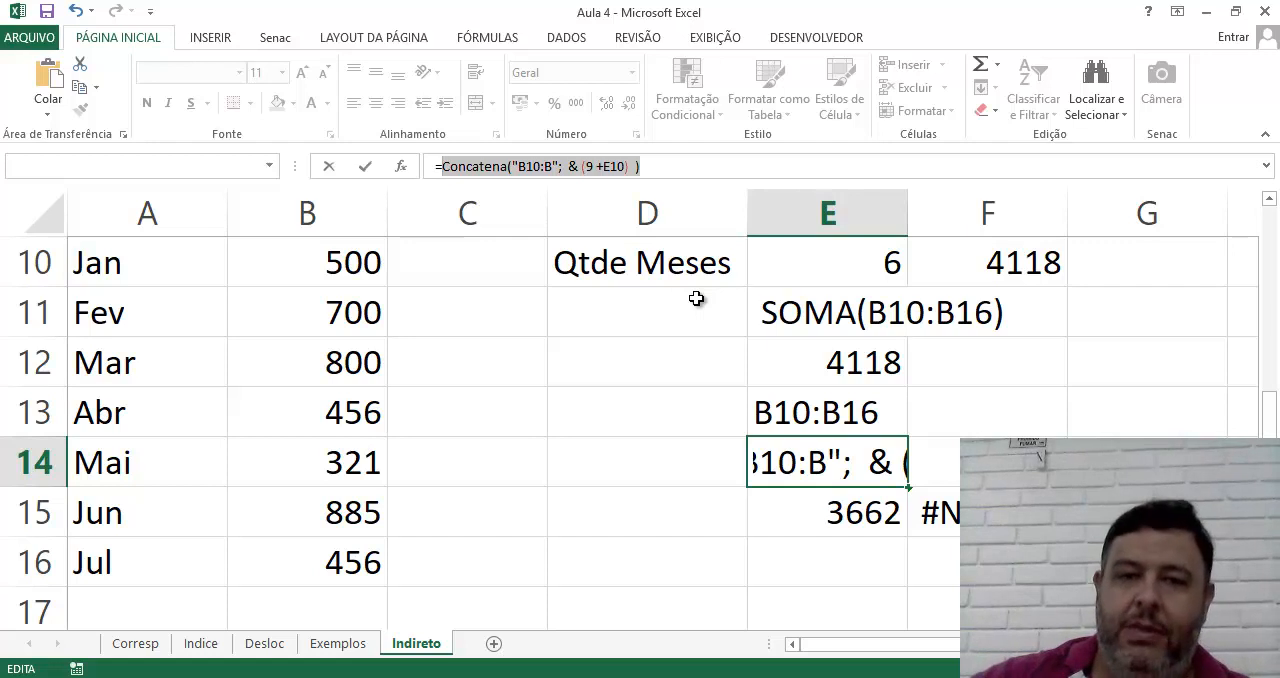
{"action": "left_click", "coordinate": [516, 166]}
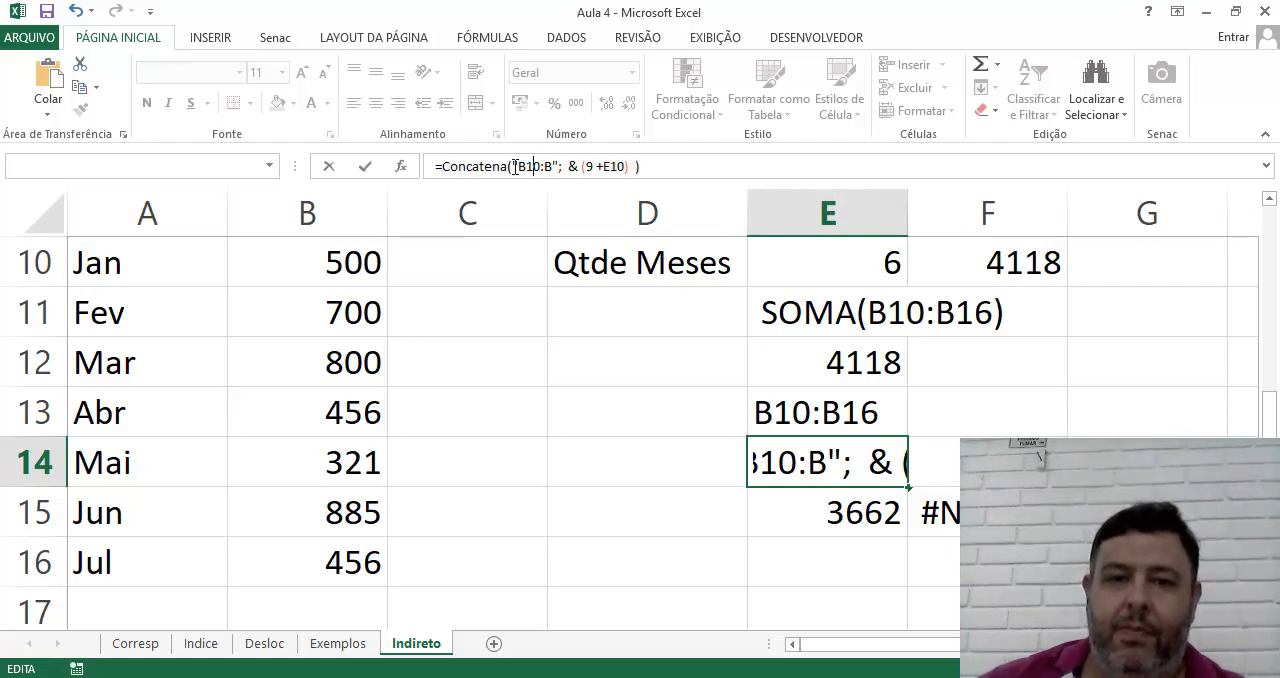
{"action": "left_click_drag", "start_coordinate": [498, 166], "coordinate": [441, 167]}
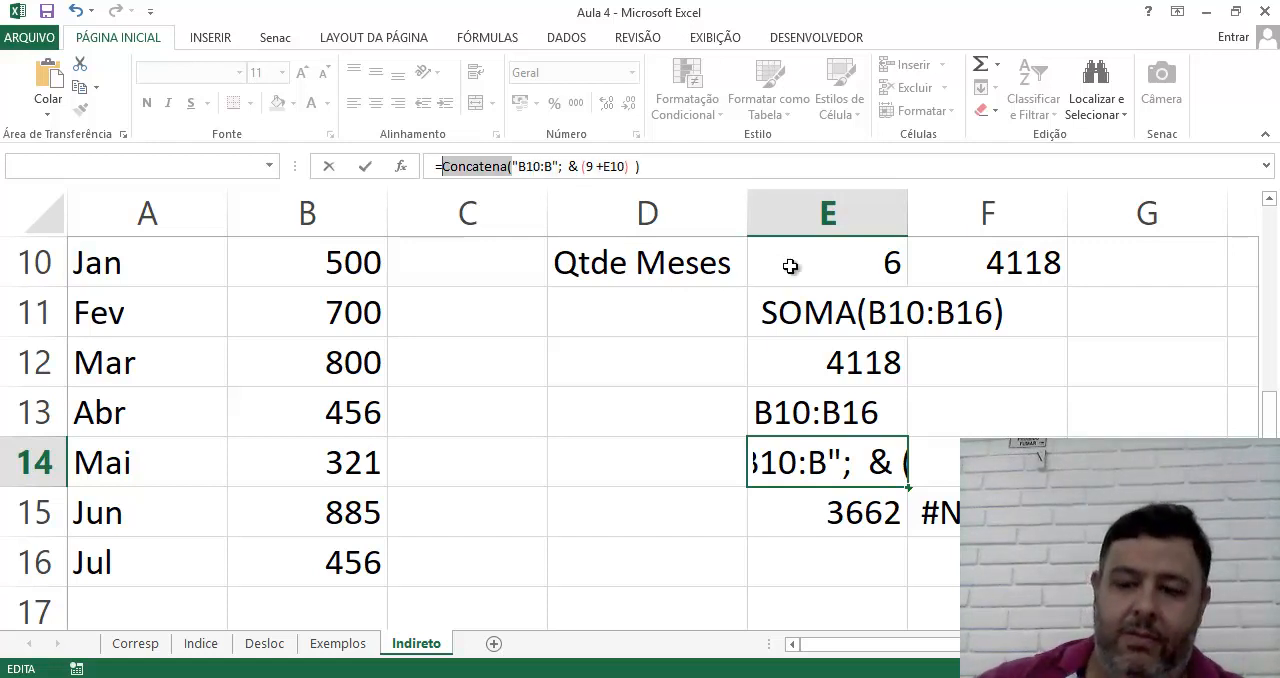
{"action": "key", "text": "BackSpace"}
{"action": "left_click", "coordinate": [672, 175]}
{"action": "key", "text": "BackSpace"}
{"action": "key", "text": "BackSpace"}
{"action": "key", "text": "Return"}
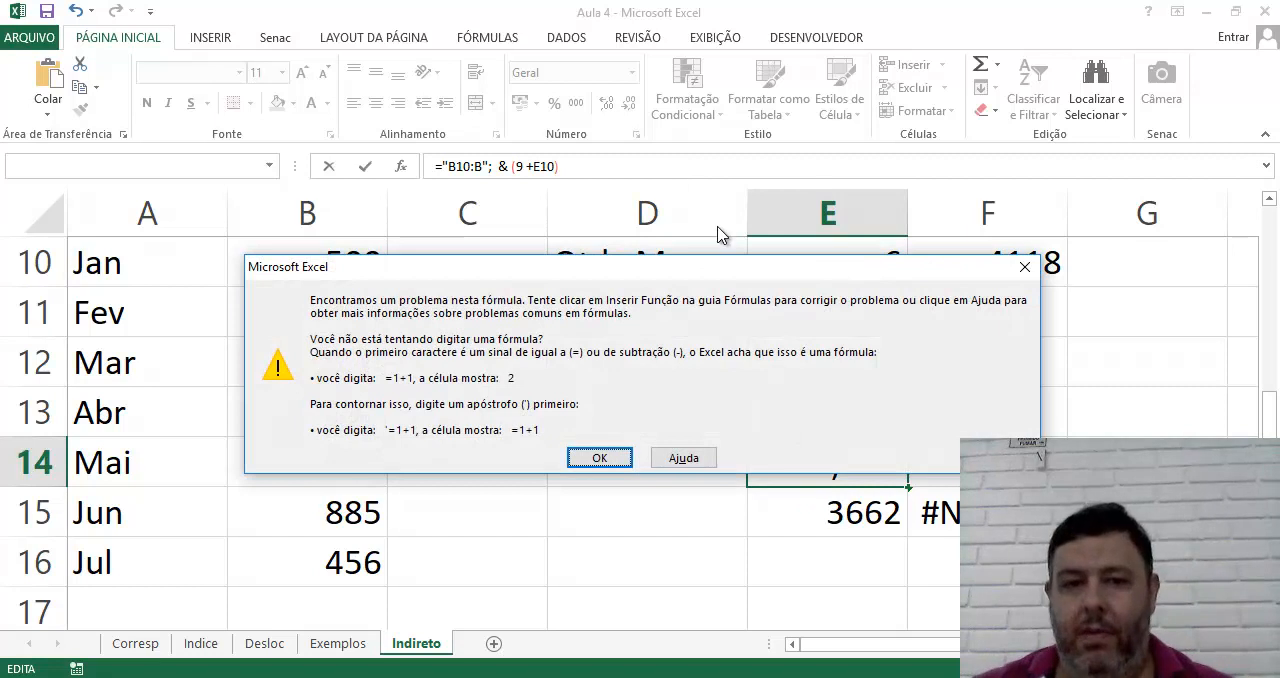
{"action": "left_click", "coordinate": [599, 457]}
{"action": "left_click", "coordinate": [497, 163]}
{"action": "key", "text": "BackSpace"}
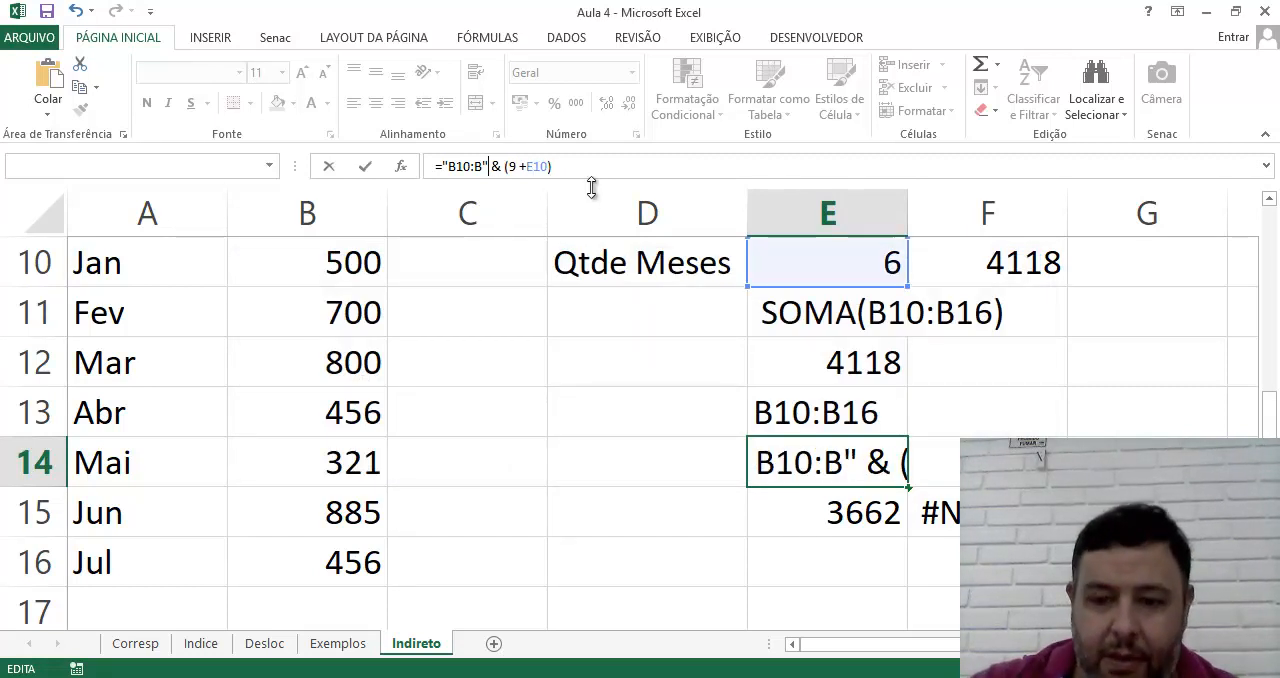
{"action": "key", "text": "Return"}
{"action": "left_click", "coordinate": [831, 463]}
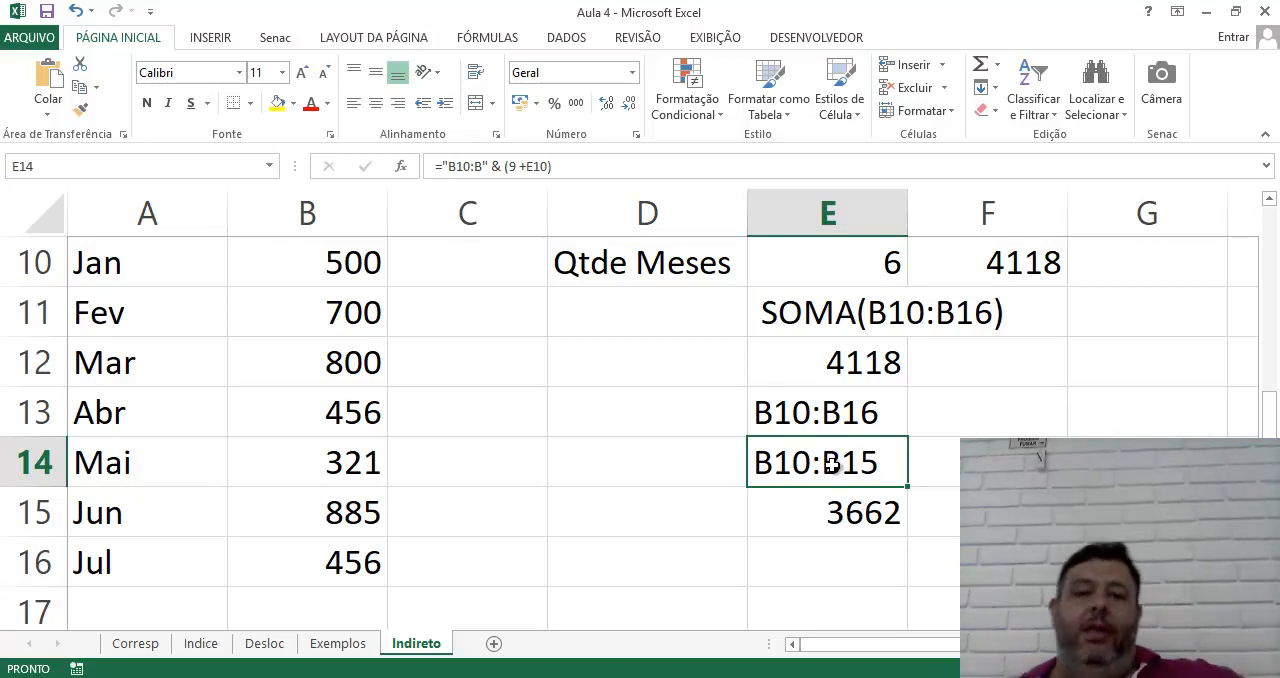
Give the January sales cell B10 the defined name Venda
{"action": "scroll", "coordinate": [571, 466], "scroll_direction": "up", "scroll_amount": 1}
{"action": "scroll", "coordinate": [570, 469], "scroll_direction": "down", "scroll_amount": 3}
{"action": "scroll", "coordinate": [570, 469], "scroll_direction": "up", "scroll_amount": 2}
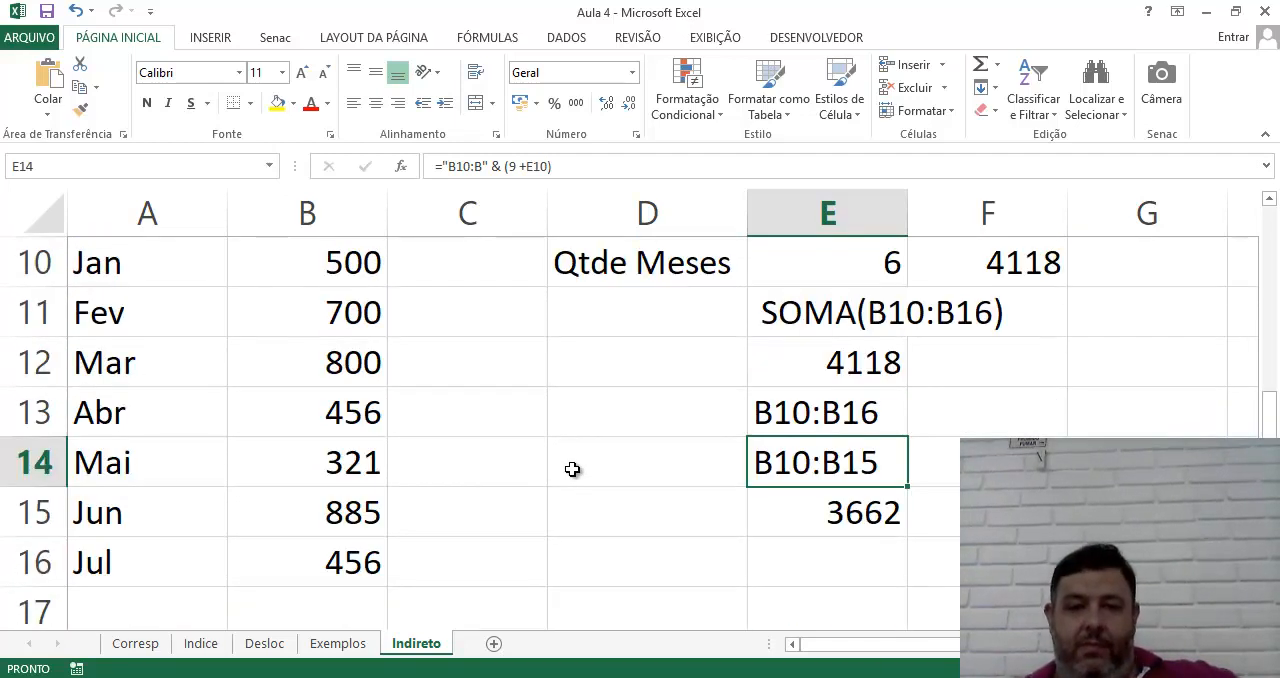
{"action": "scroll", "coordinate": [425, 408], "scroll_direction": "up", "scroll_amount": 1}
{"action": "scroll", "coordinate": [423, 409], "scroll_direction": "down", "scroll_amount": 1}
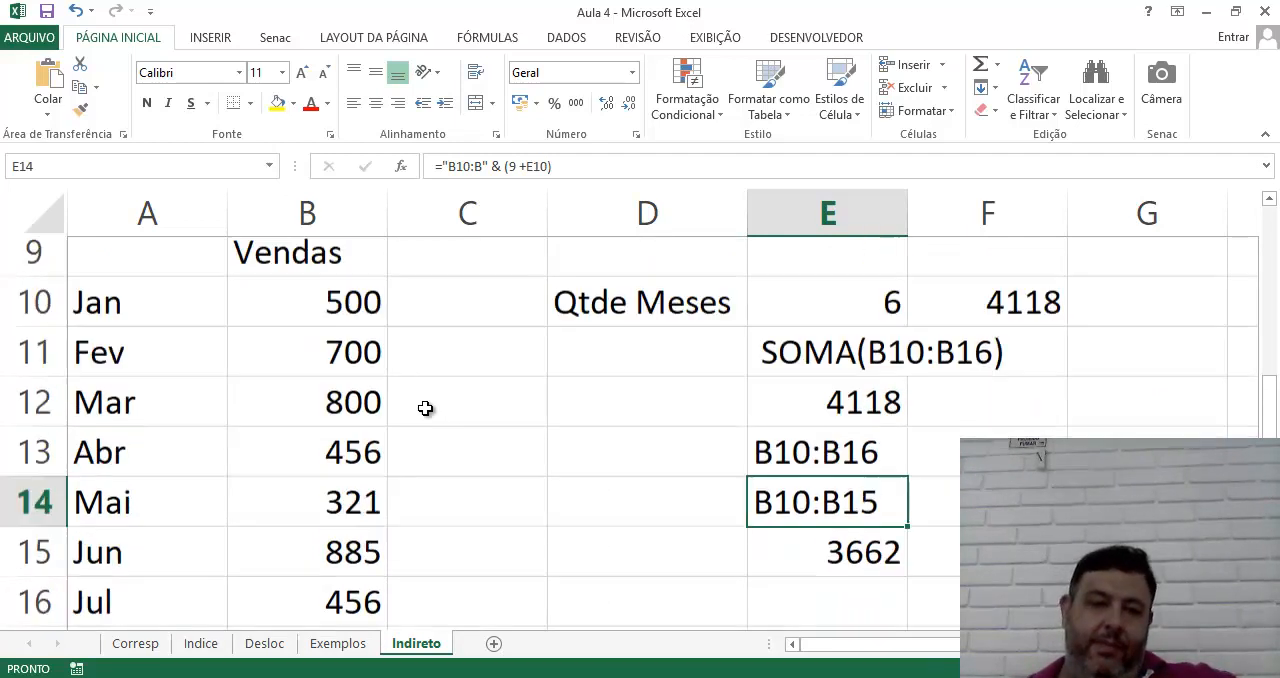
{"action": "scroll", "coordinate": [406, 369], "scroll_direction": "up", "scroll_amount": 1}
{"action": "left_click", "coordinate": [343, 408]}
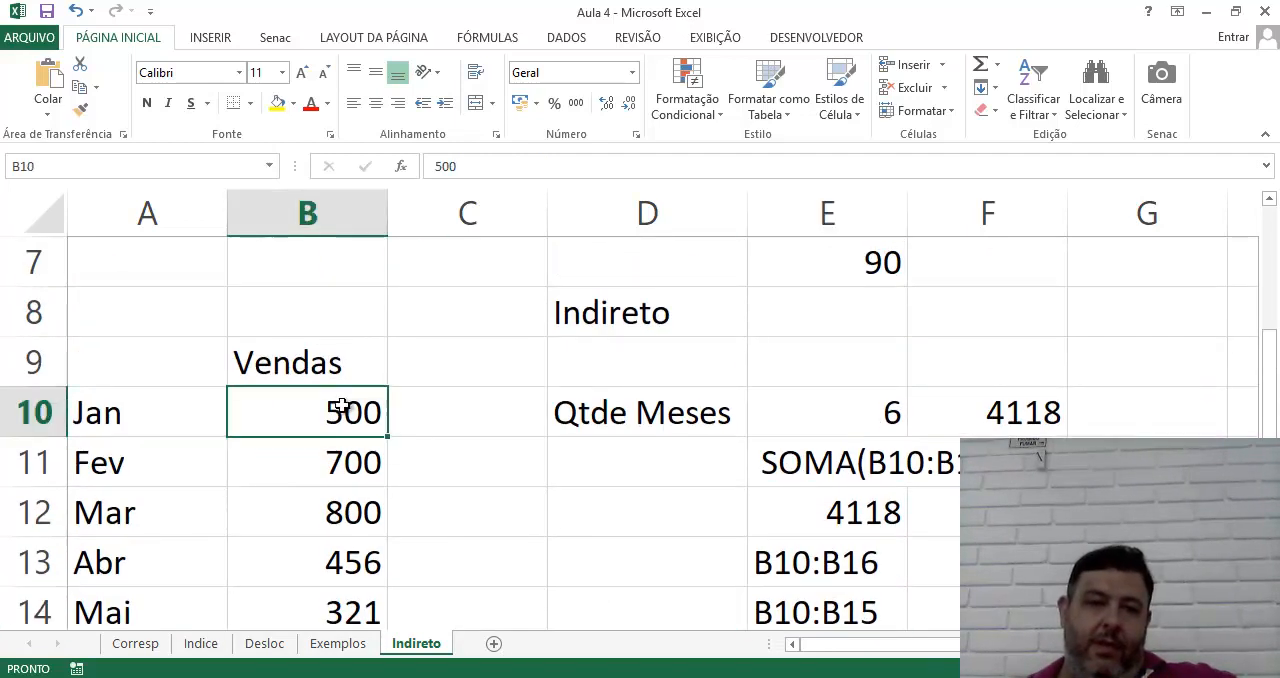
{"action": "left_click", "coordinate": [50, 168]}
{"action": "type", "text": "Vn"}
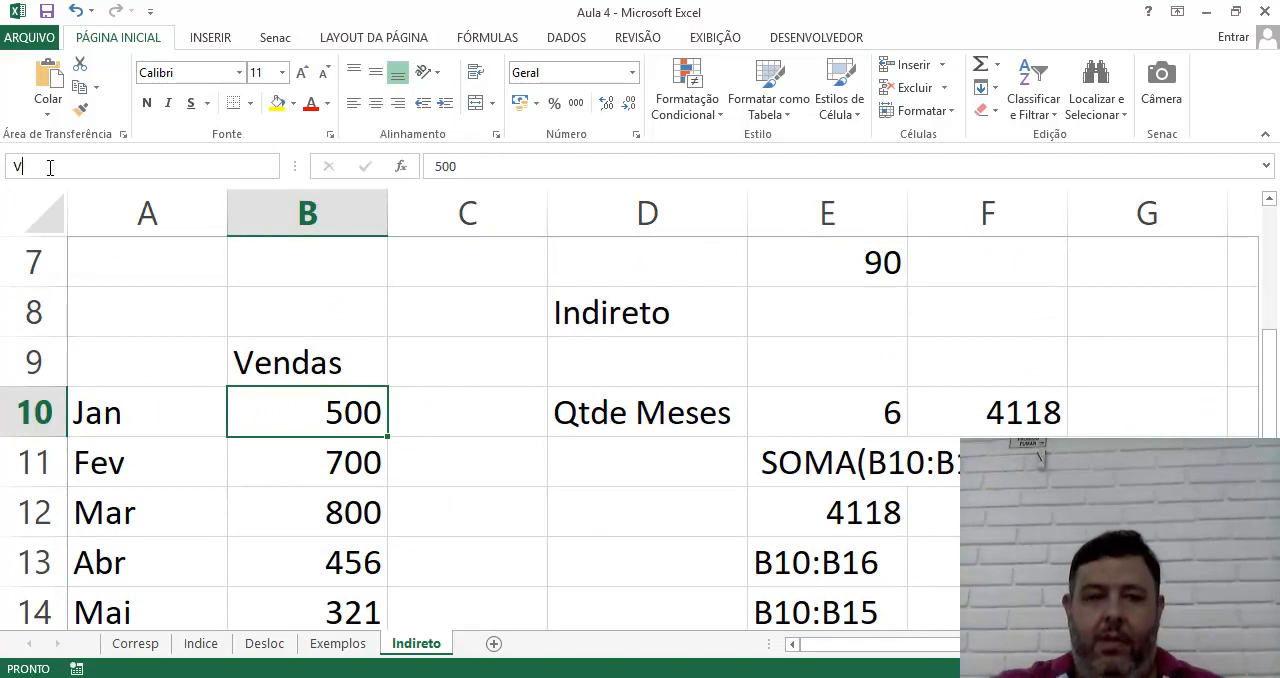
{"action": "key", "text": "BackSpace"}
{"action": "key", "text": "BackSpace"}
{"action": "type", "text": "Venda"}
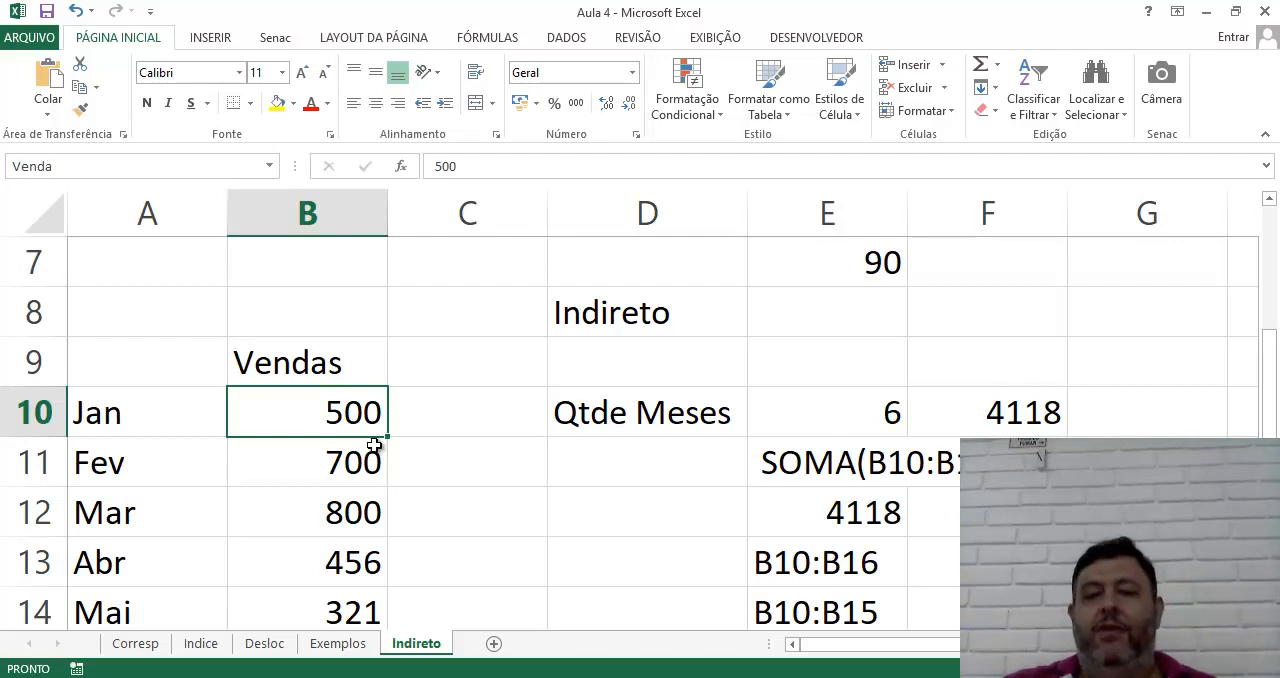
Enter =soma(Venda) in E16 to sum the named Venda reference
{"action": "scroll", "coordinate": [771, 503], "scroll_direction": "down", "scroll_amount": 2}
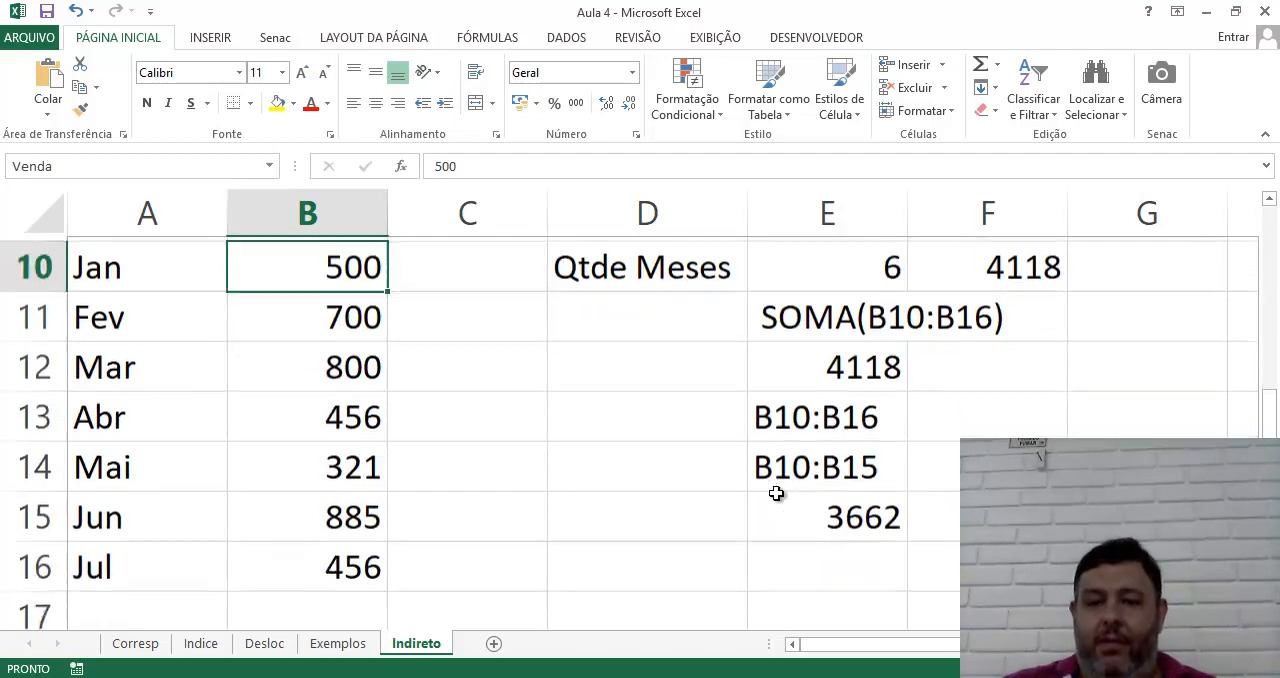
{"action": "scroll", "coordinate": [777, 491], "scroll_direction": "up", "scroll_amount": 1}
{"action": "left_click", "coordinate": [788, 563]}
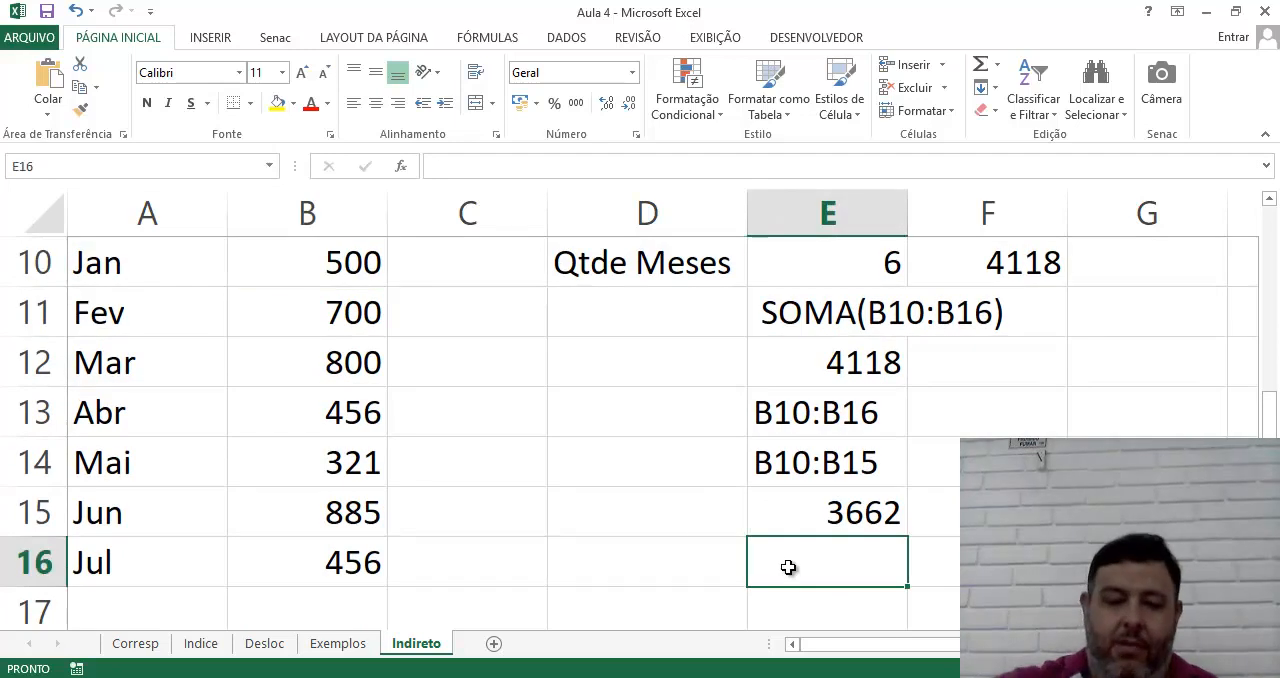
{"action": "type", "text": "=soma(ve"}
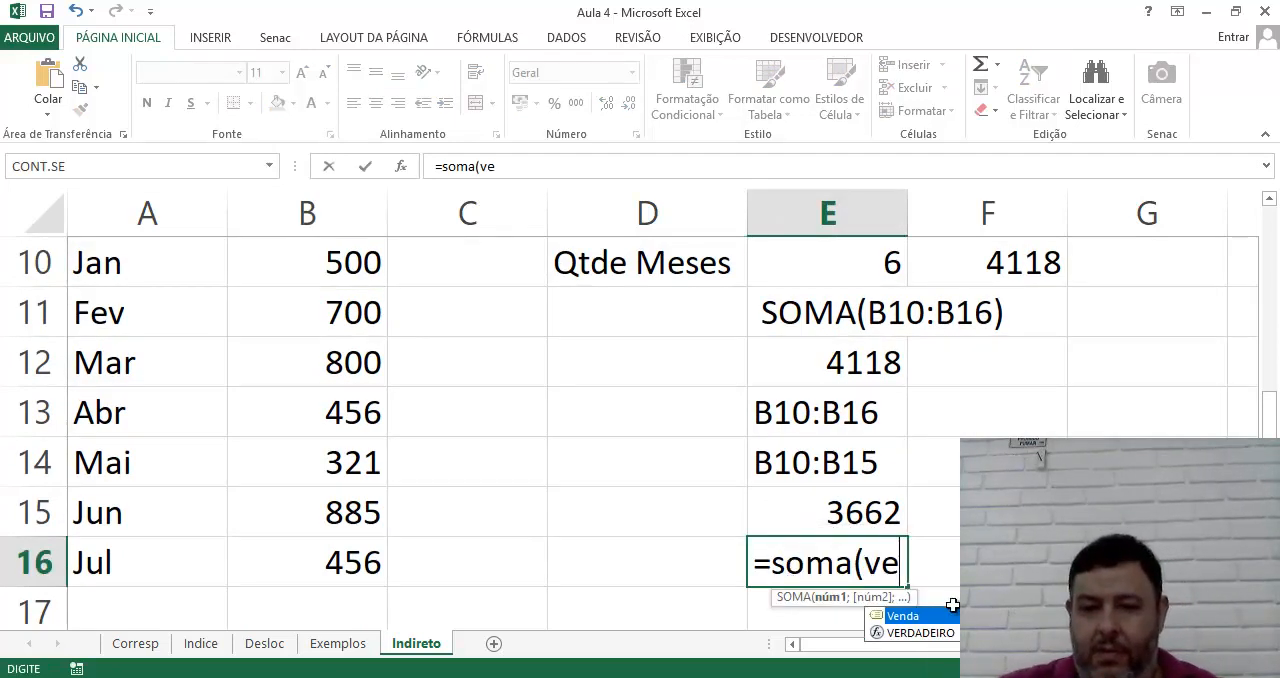
{"action": "double_click", "coordinate": [906, 615]}
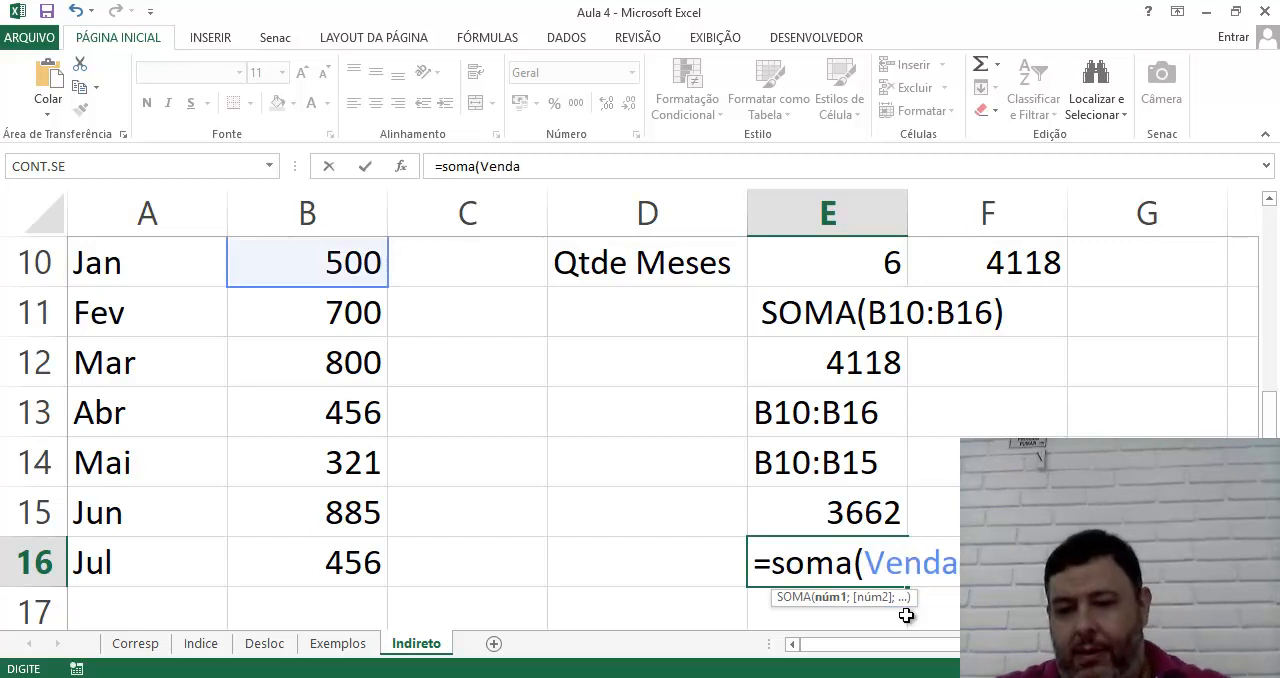
{"action": "key", "text": "Return"}
Examine the references of the names Venda, areaRotulos and areaDados in the Name Manager
{"action": "scroll", "coordinate": [820, 550], "scroll_direction": "up", "scroll_amount": 1}
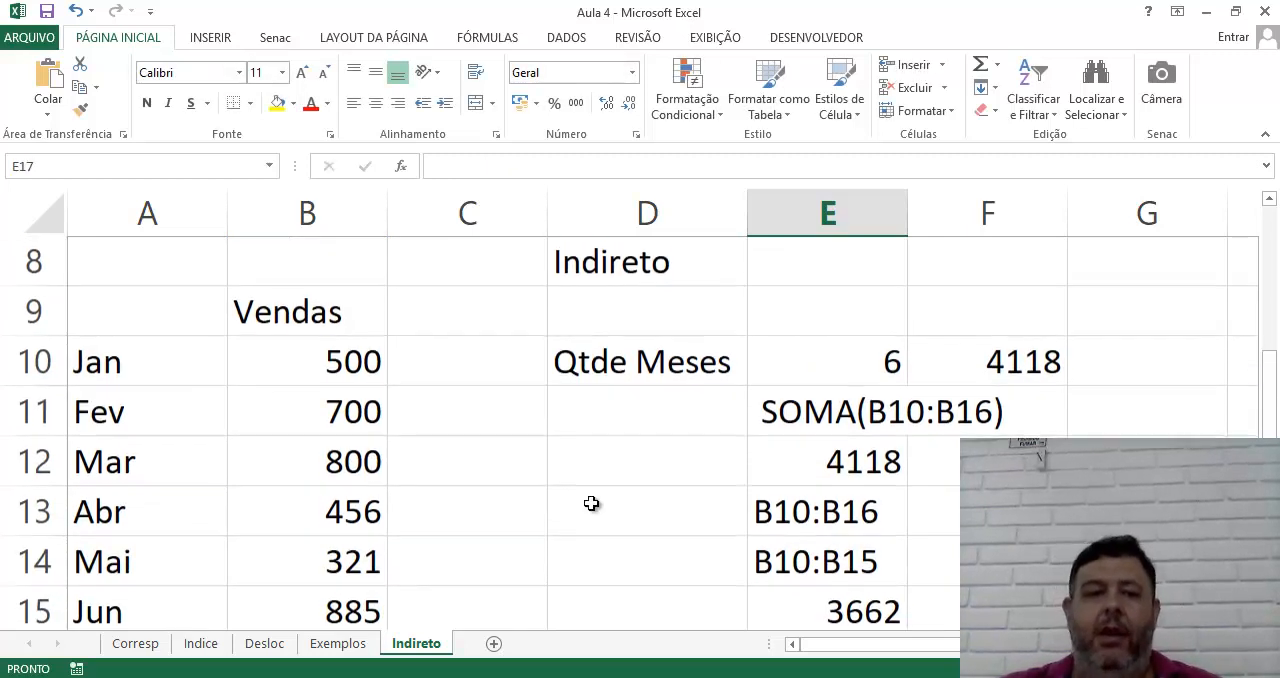
{"action": "left_click", "coordinate": [314, 357]}
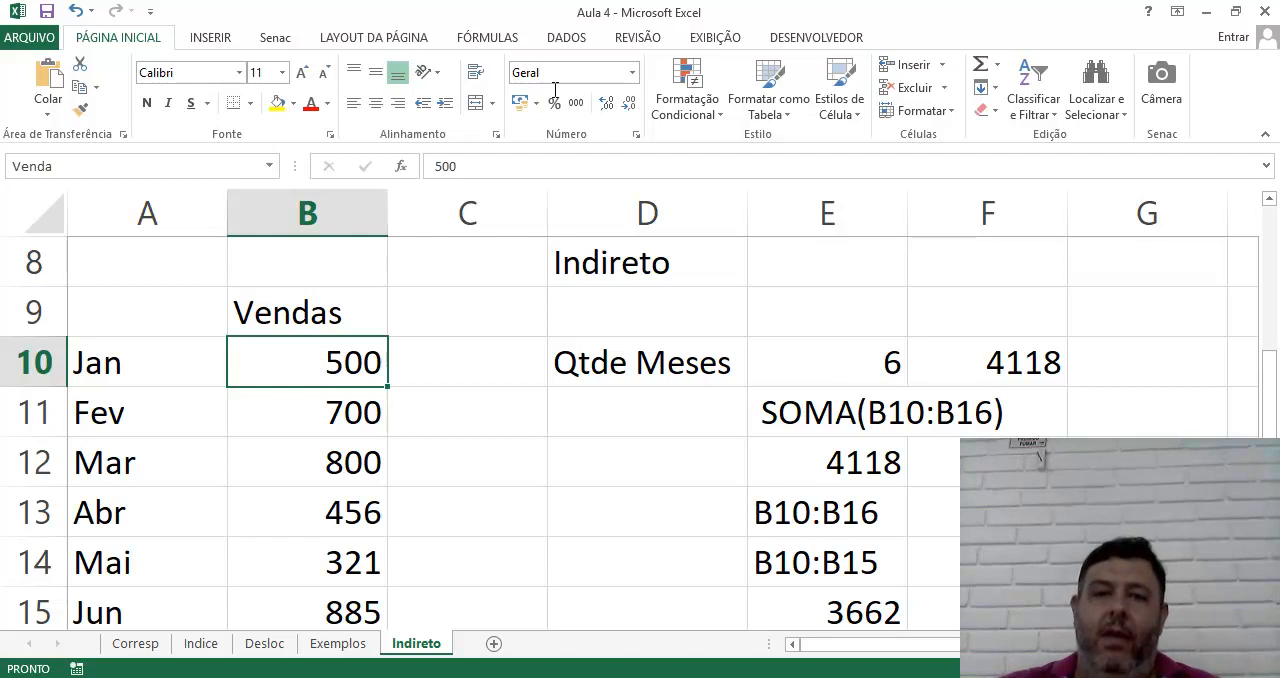
{"action": "left_click", "coordinate": [567, 38]}
{"action": "left_click", "coordinate": [487, 40]}
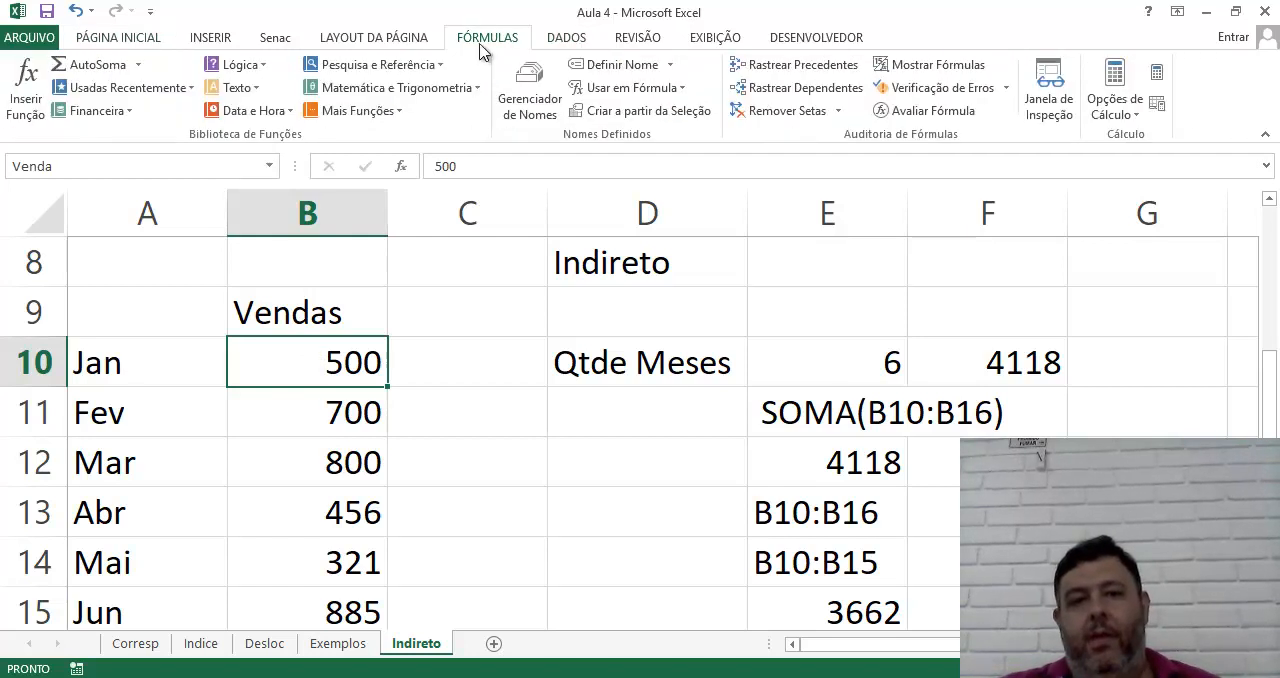
{"action": "left_click", "coordinate": [530, 106]}
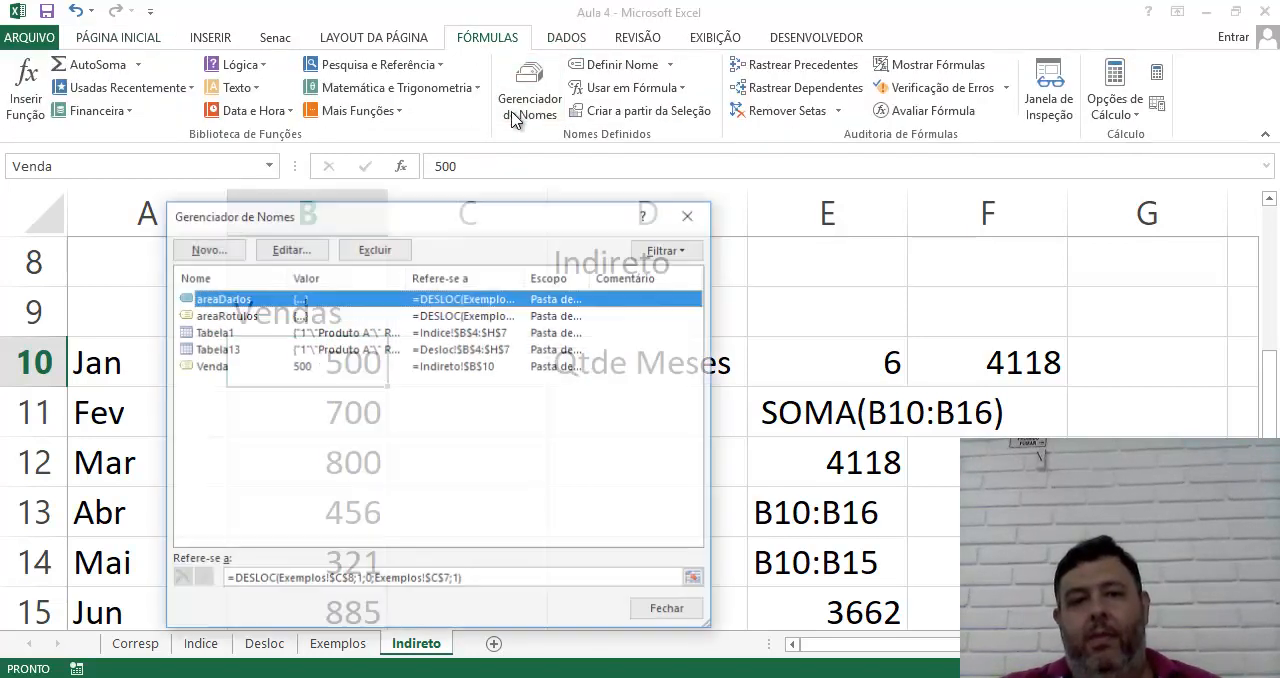
{"action": "left_click", "coordinate": [209, 368]}
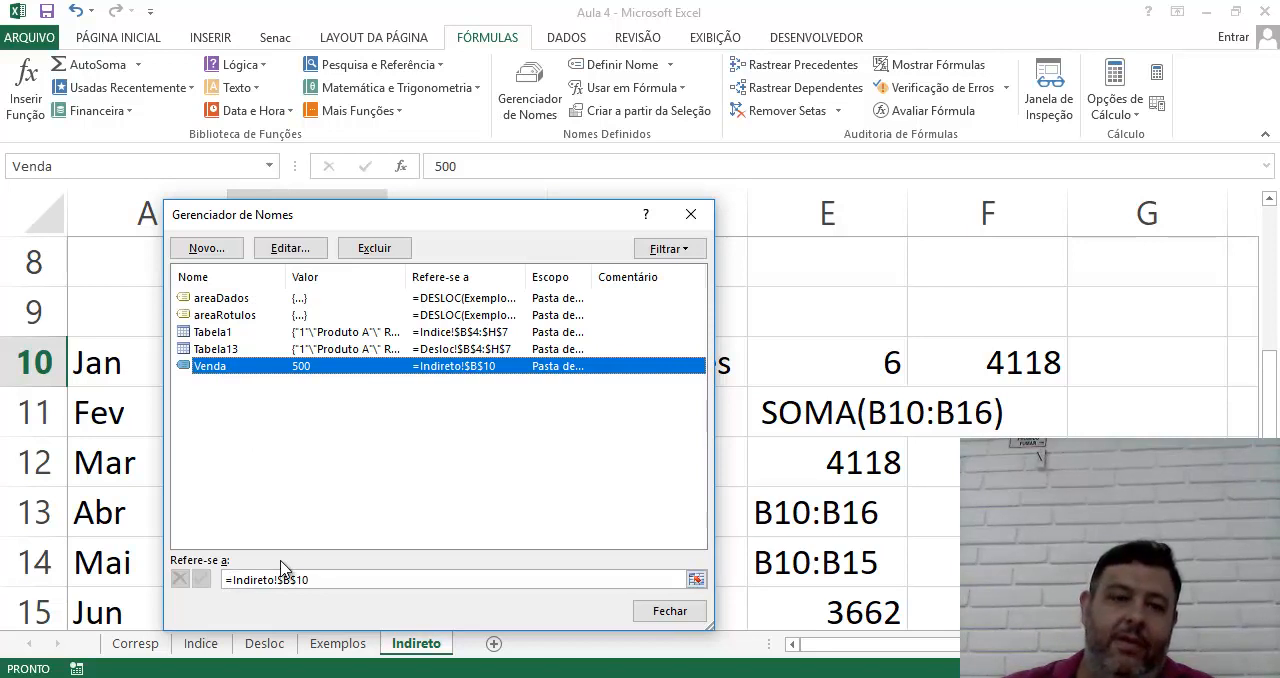
{"action": "left_click", "coordinate": [217, 315]}
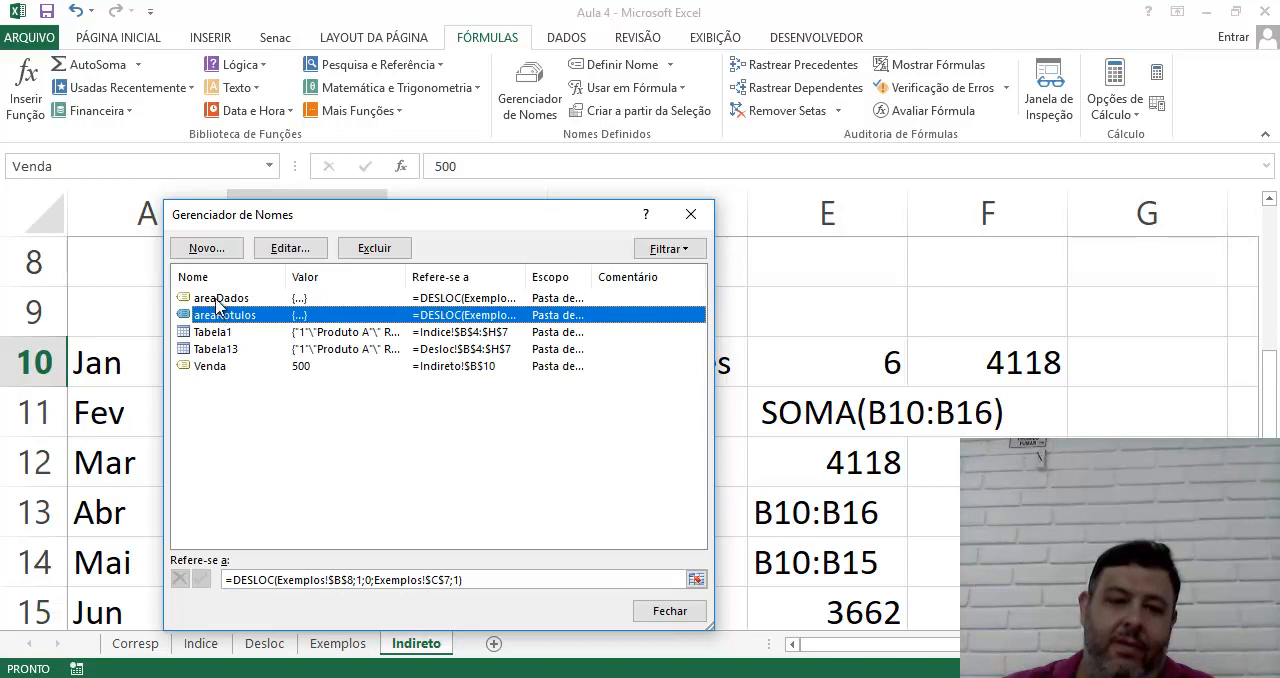
{"action": "left_click", "coordinate": [219, 298]}
{"action": "left_click", "coordinate": [222, 316]}
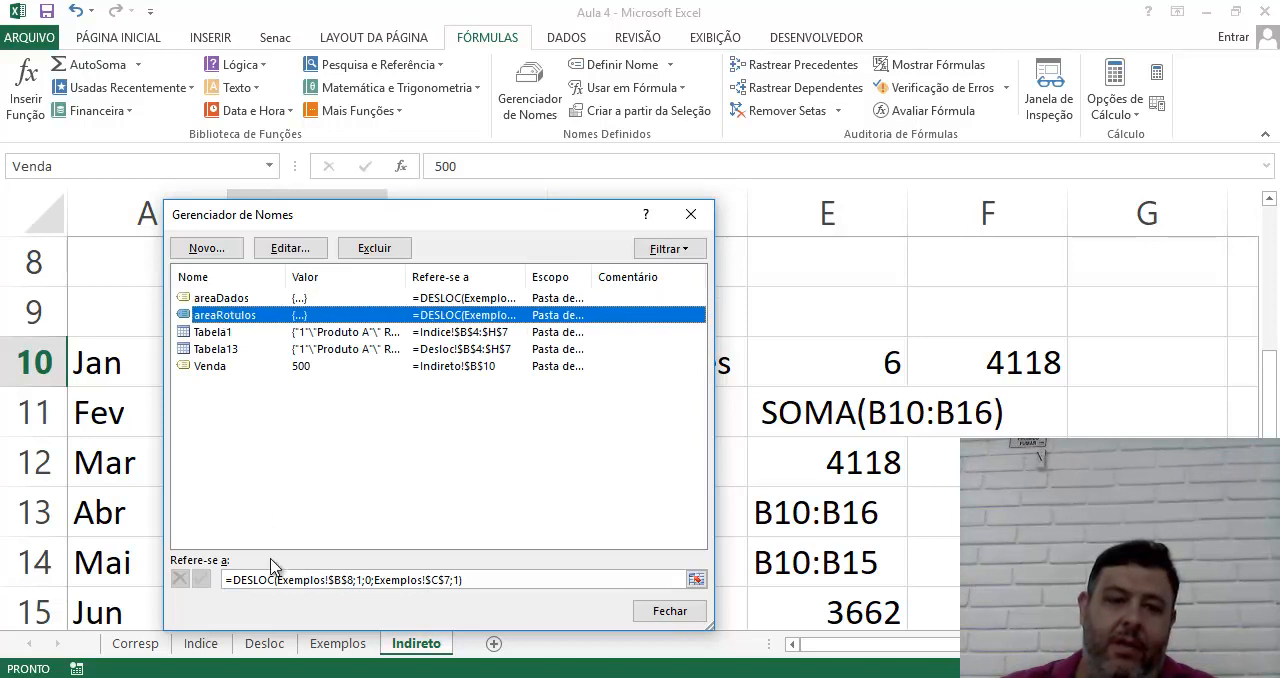
Start extending the reference of the name Venda to the range =Indireto!$B$10:Indireto!$B$
{"action": "left_click", "coordinate": [203, 367]}
{"action": "left_click", "coordinate": [342, 582]}
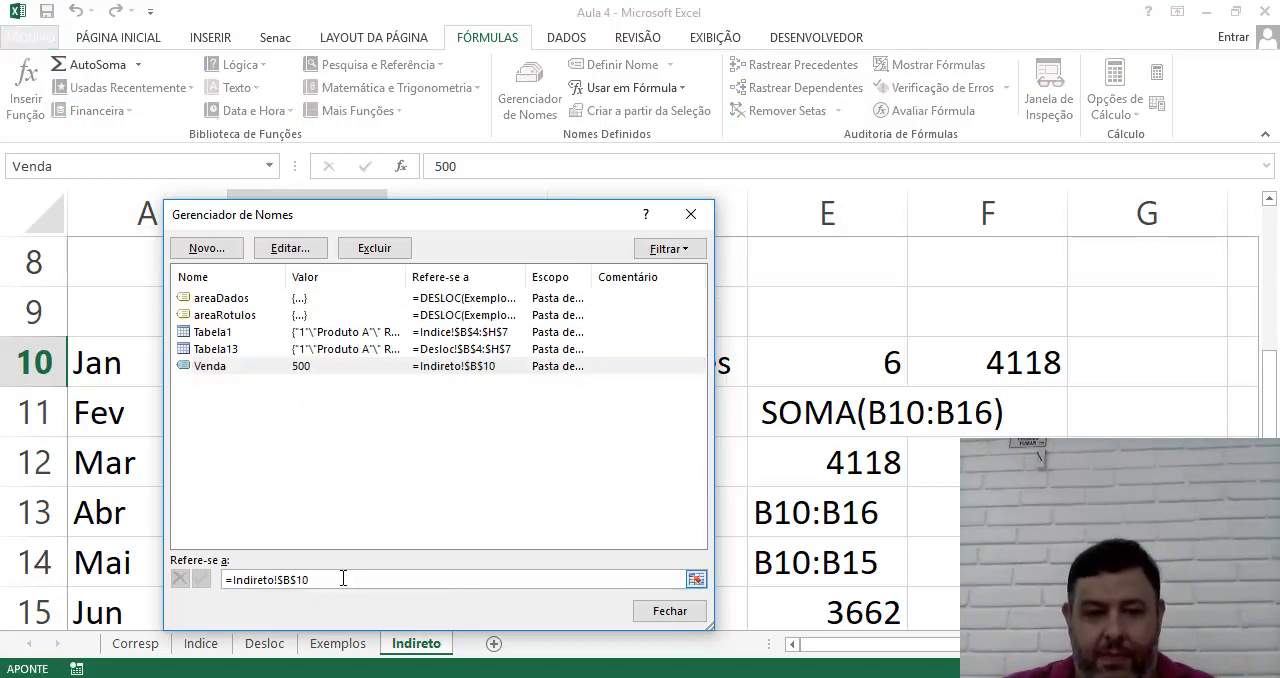
{"action": "left_click_drag", "start_coordinate": [342, 578], "coordinate": [231, 582]}
{"action": "key", "text": "Left"}
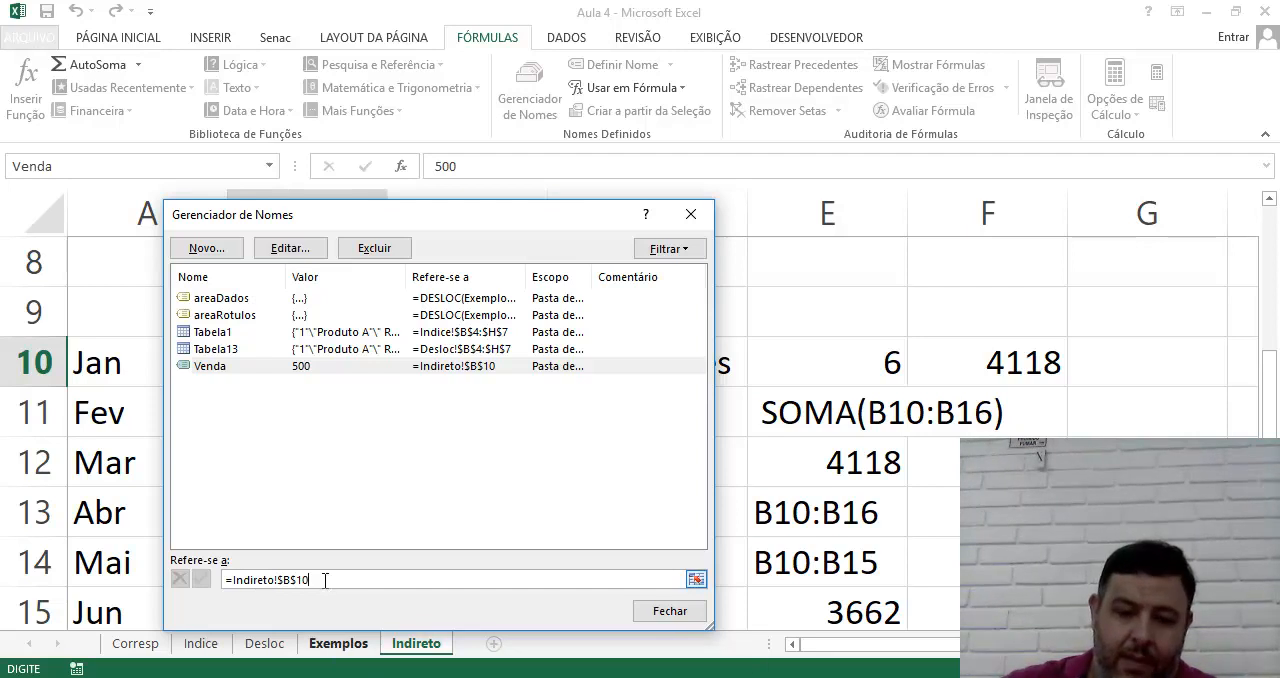
{"action": "left_click", "coordinate": [325, 580]}
{"action": "type", "text": ":"}
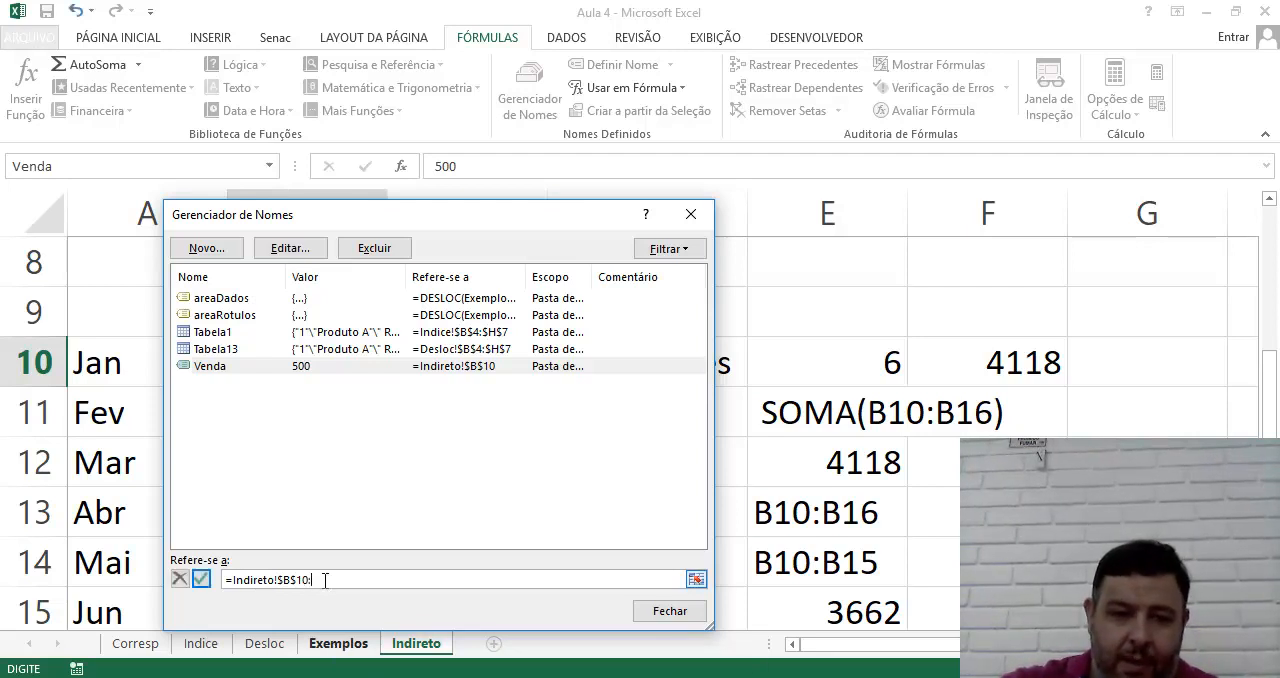
{"action": "type", "text": "In"}
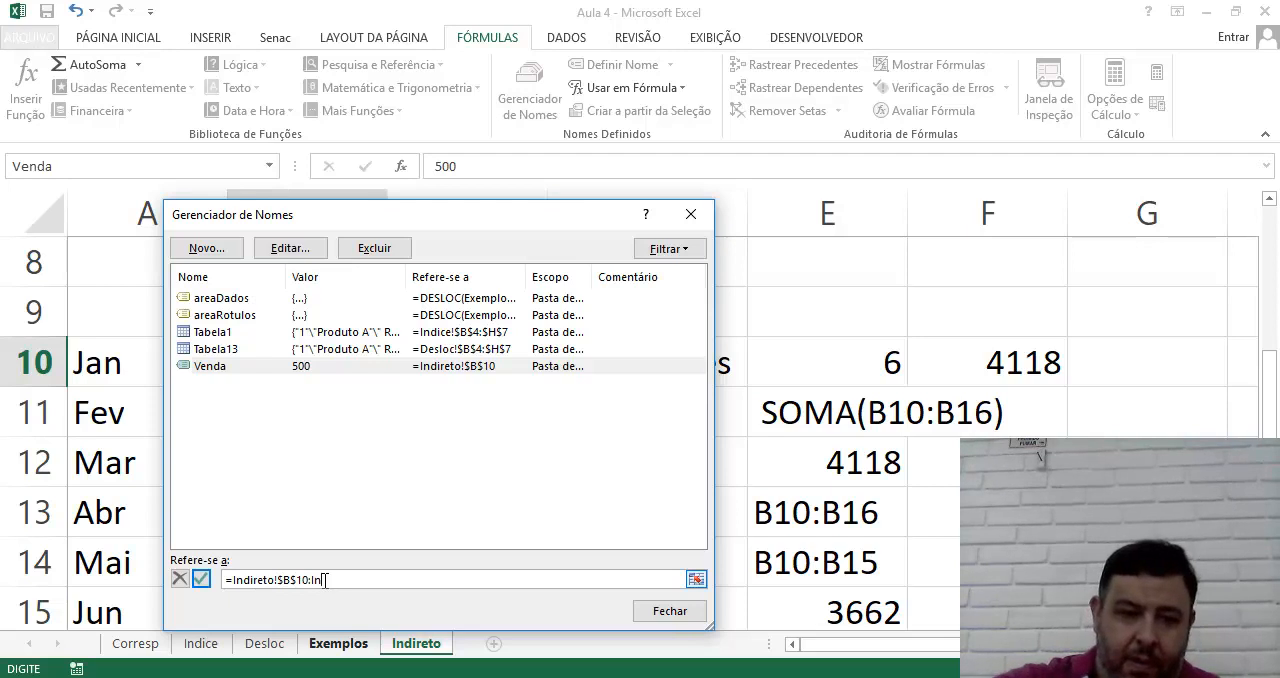
{"action": "type", "text": "direto"}
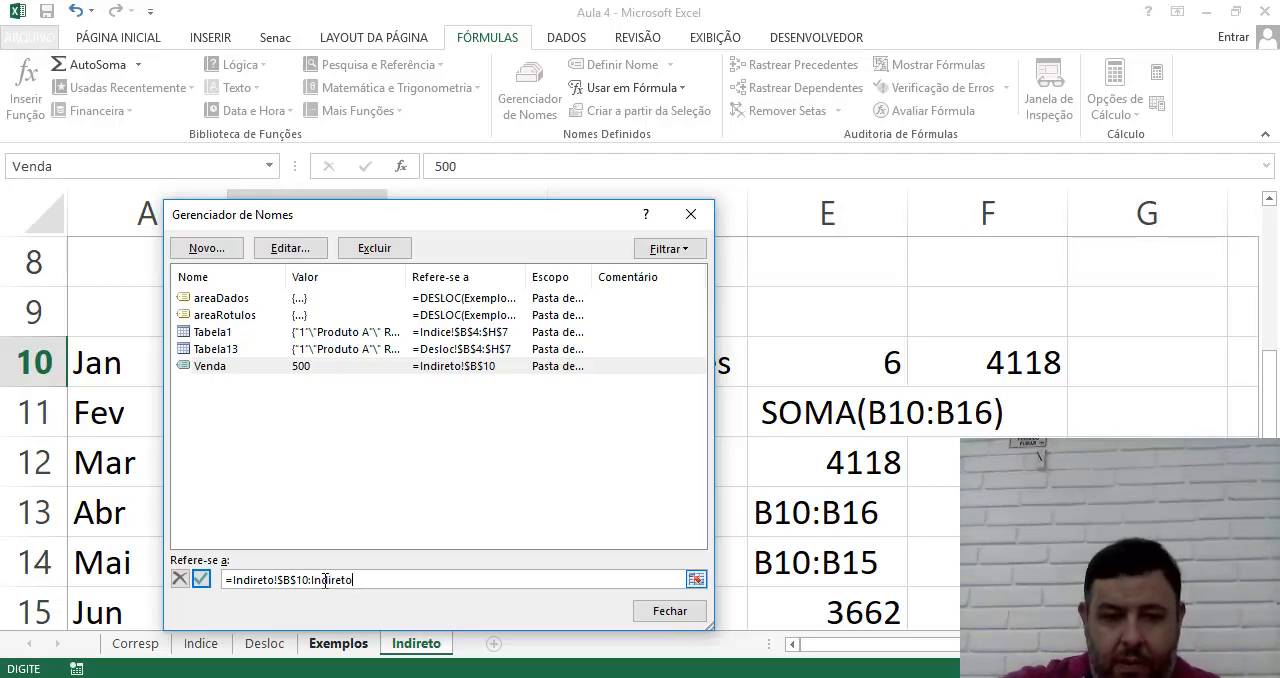
{"action": "type", "text": "!"}
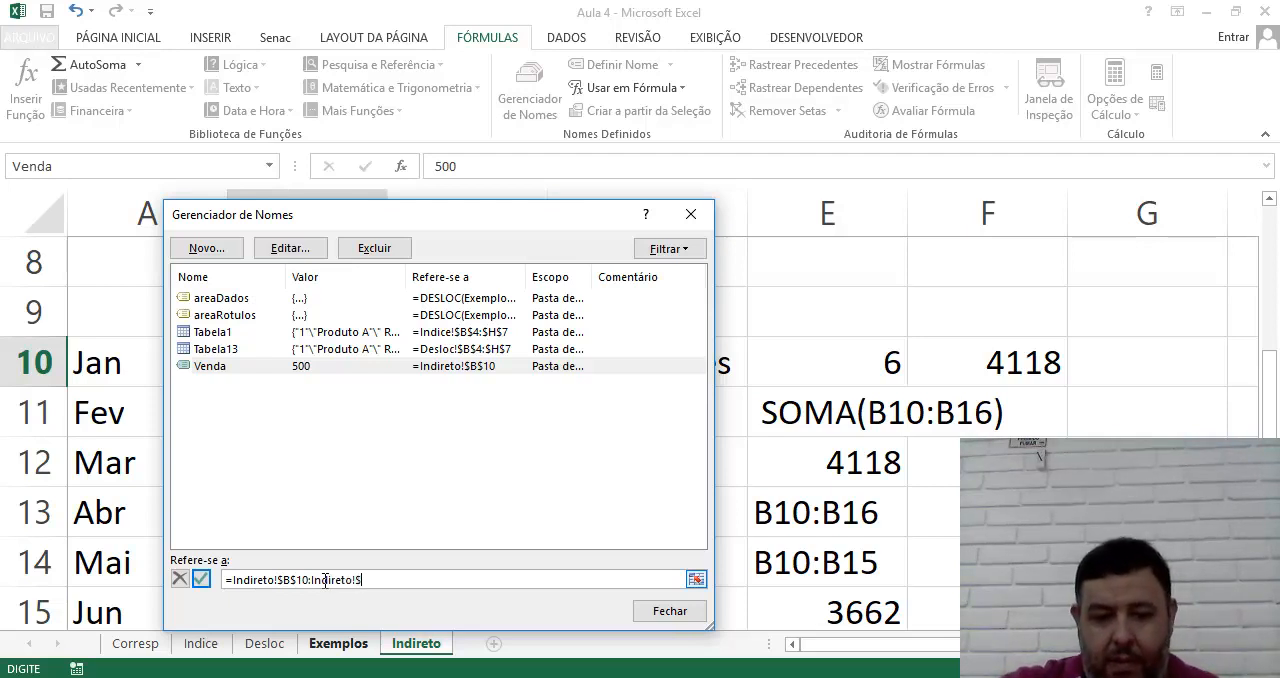
{"action": "type", "text": "$"}
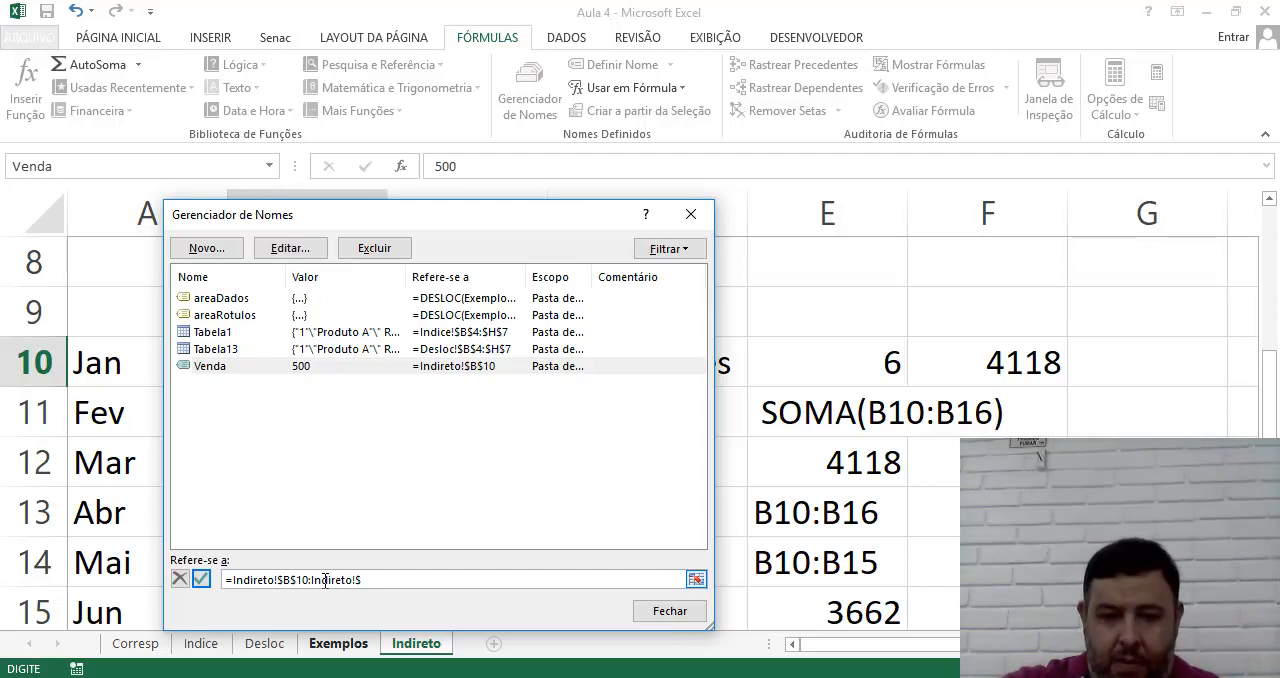
{"action": "type", "text": "B$"}
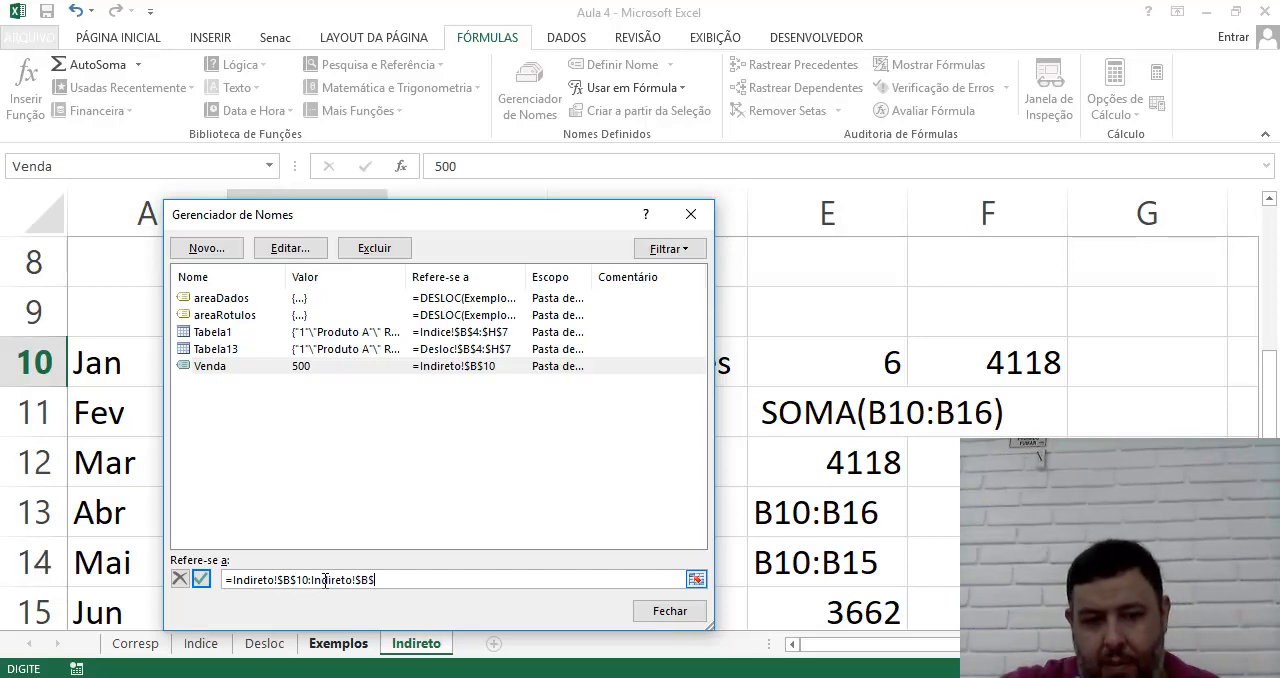
{"action": "type", "text": " &"}
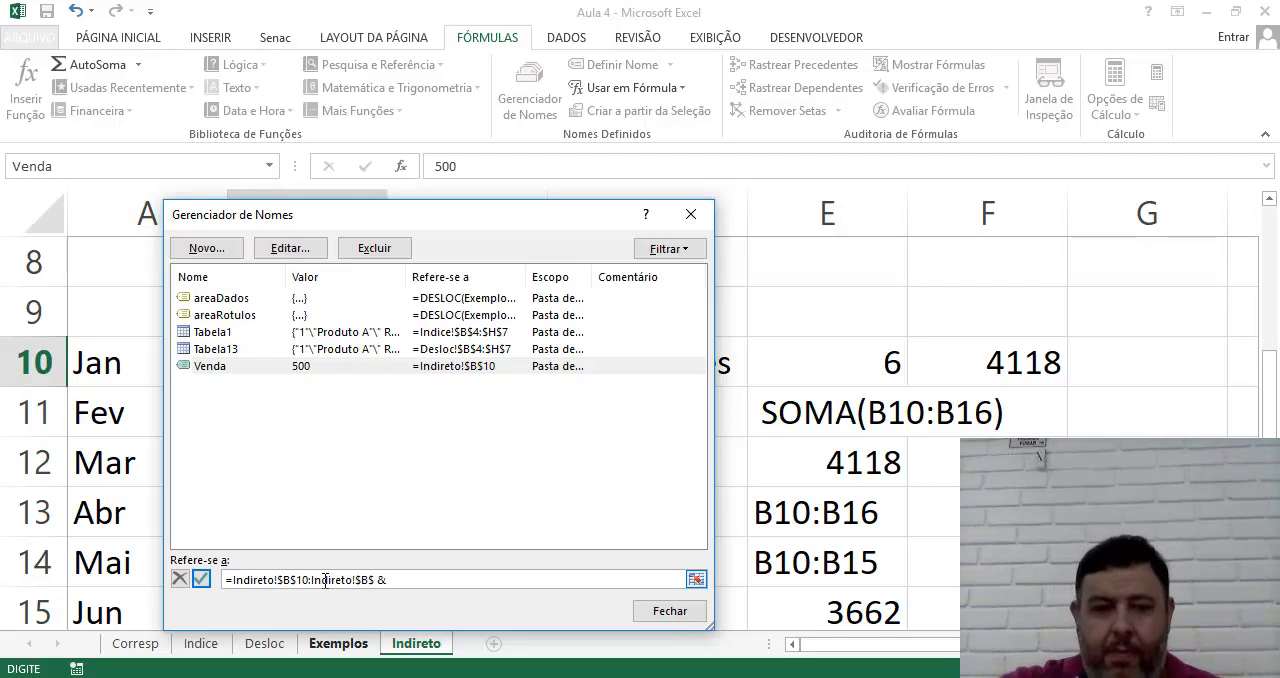
{"action": "type", "text": " Indireto("}
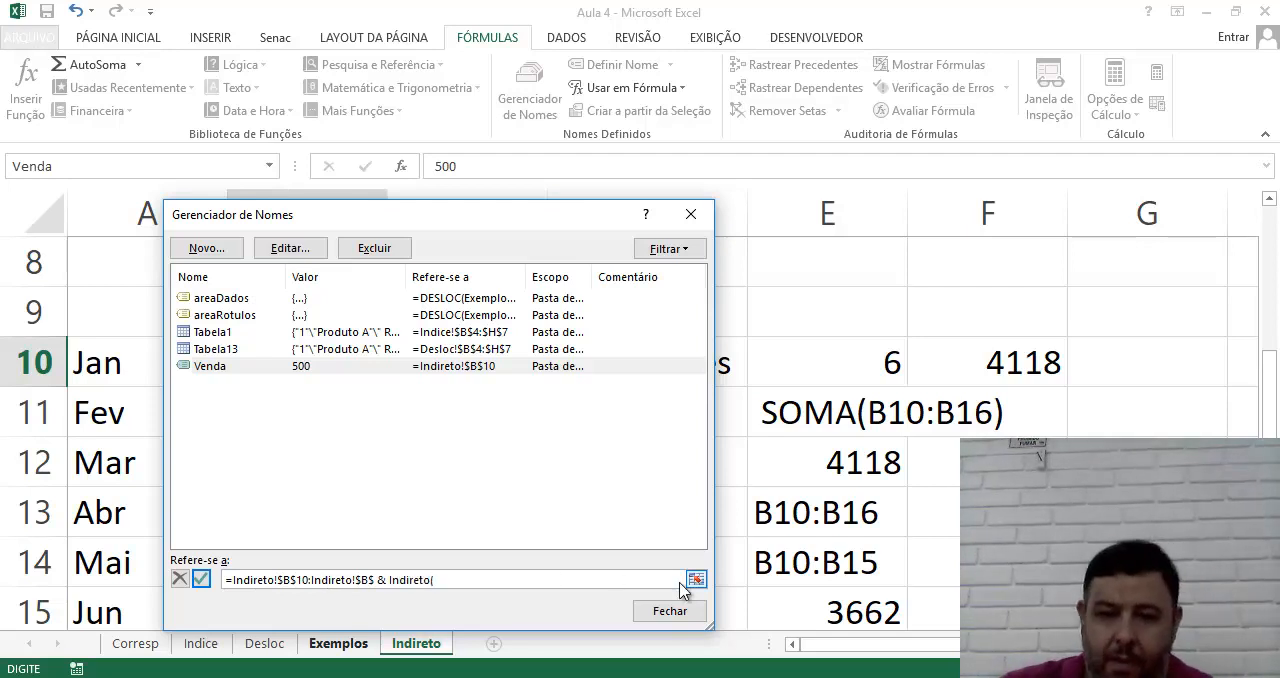
{"action": "type", "text": " 10 +"}
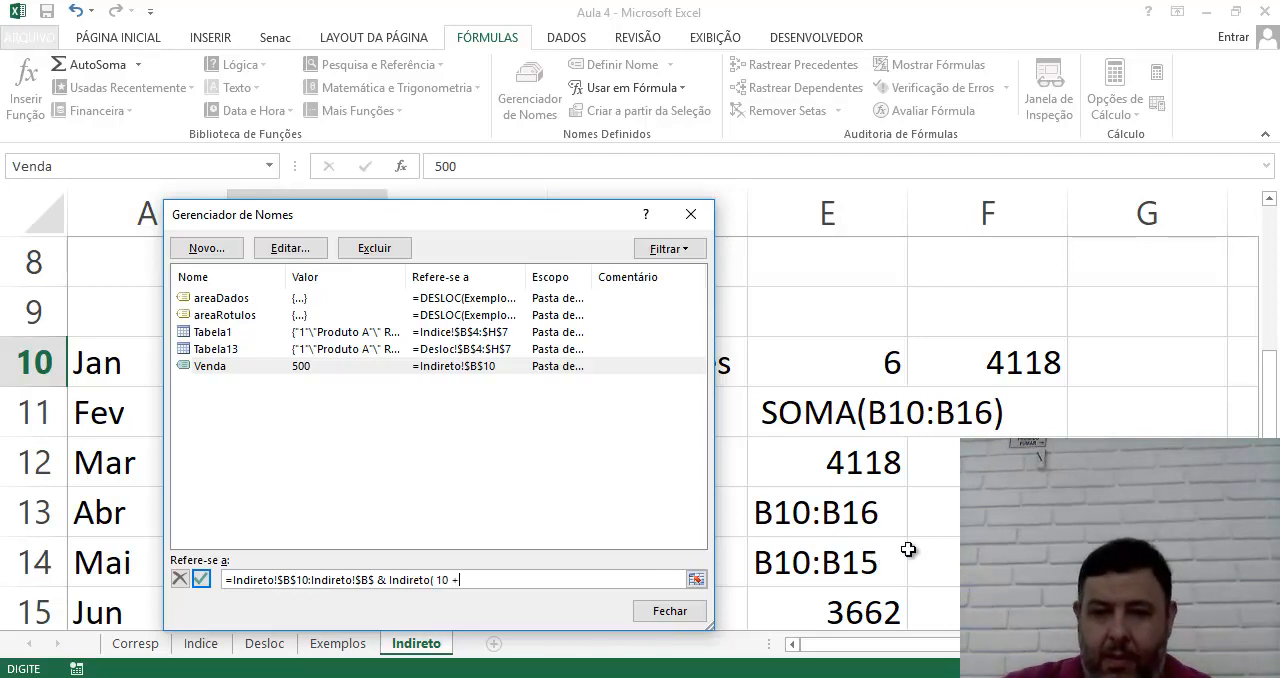
Try to complete the Venda reference by appending & Indireto( 10 + Indireto!$E$10) as the end row
{"action": "left_click", "coordinate": [849, 376]}
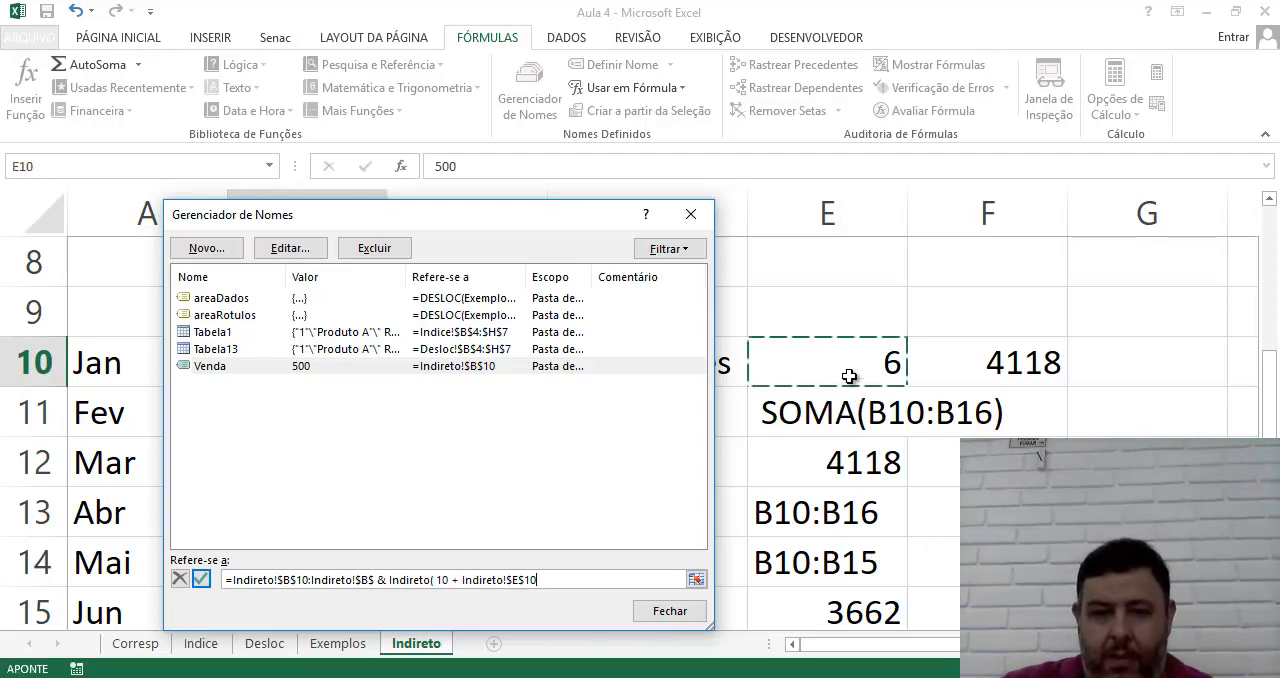
{"action": "left_click", "coordinate": [582, 580]}
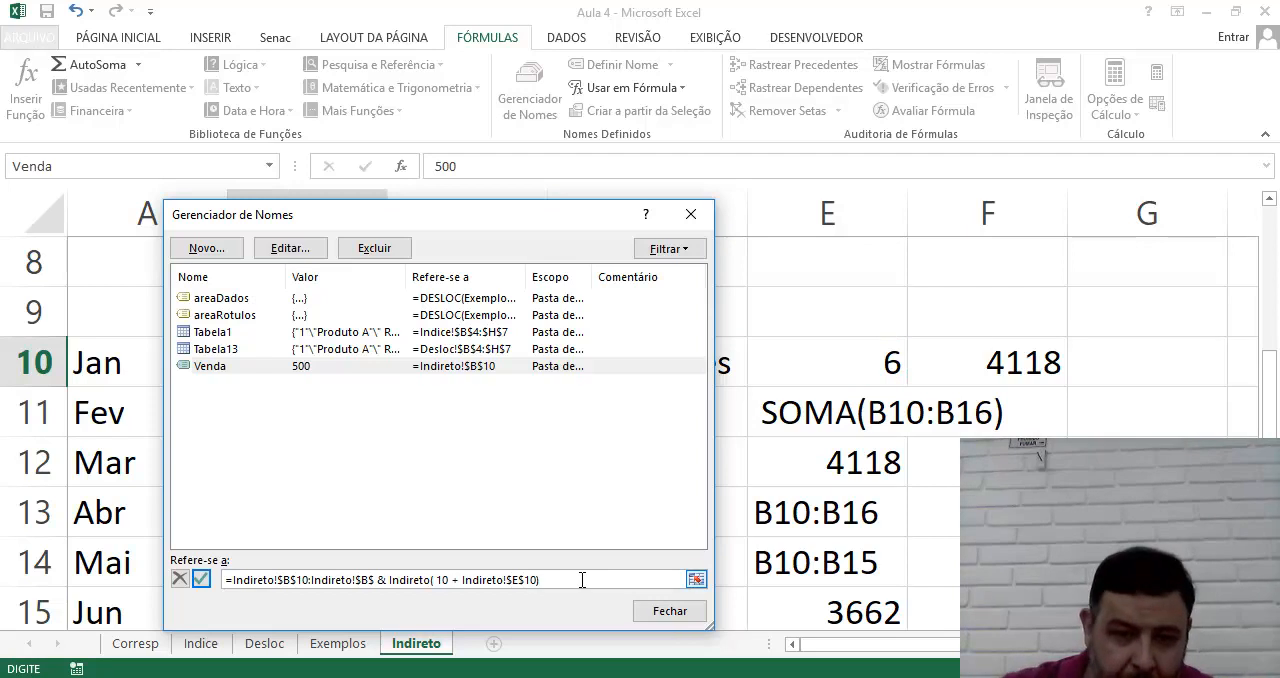
{"action": "left_click", "coordinate": [202, 584]}
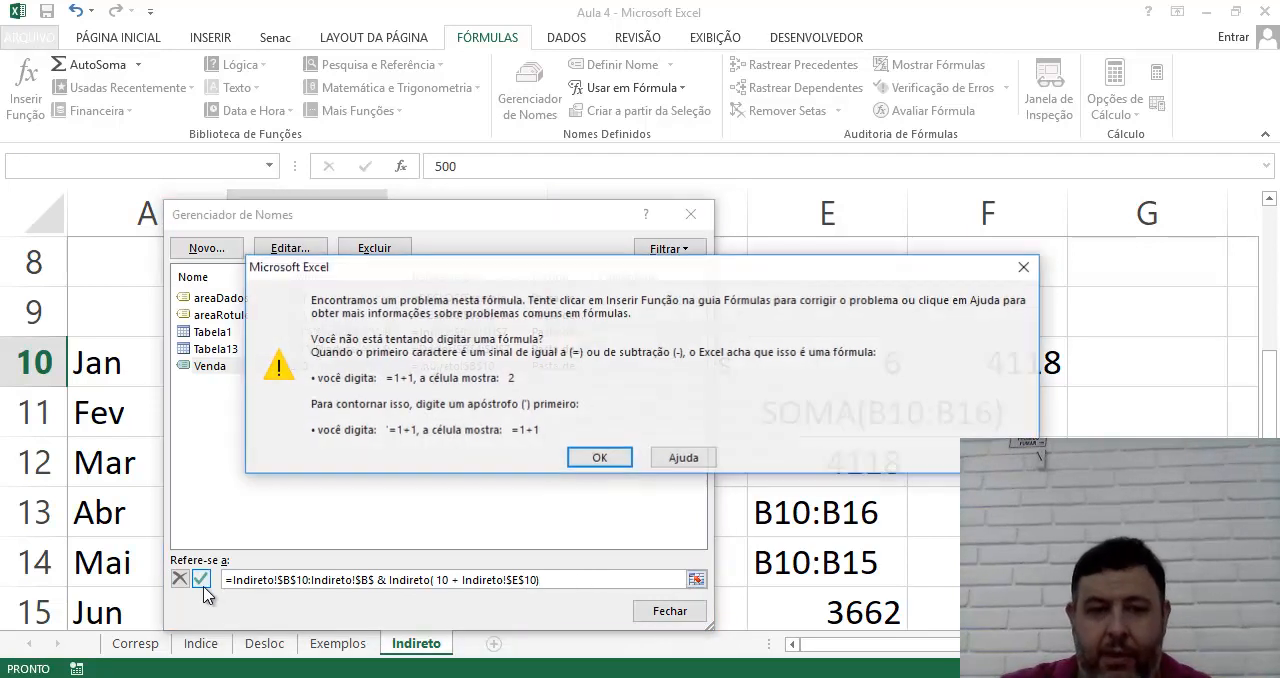
{"action": "left_click", "coordinate": [600, 458]}
Remove the second Indireto! sheet prefix after the colon in the Venda reference
{"action": "left_click", "coordinate": [398, 580]}
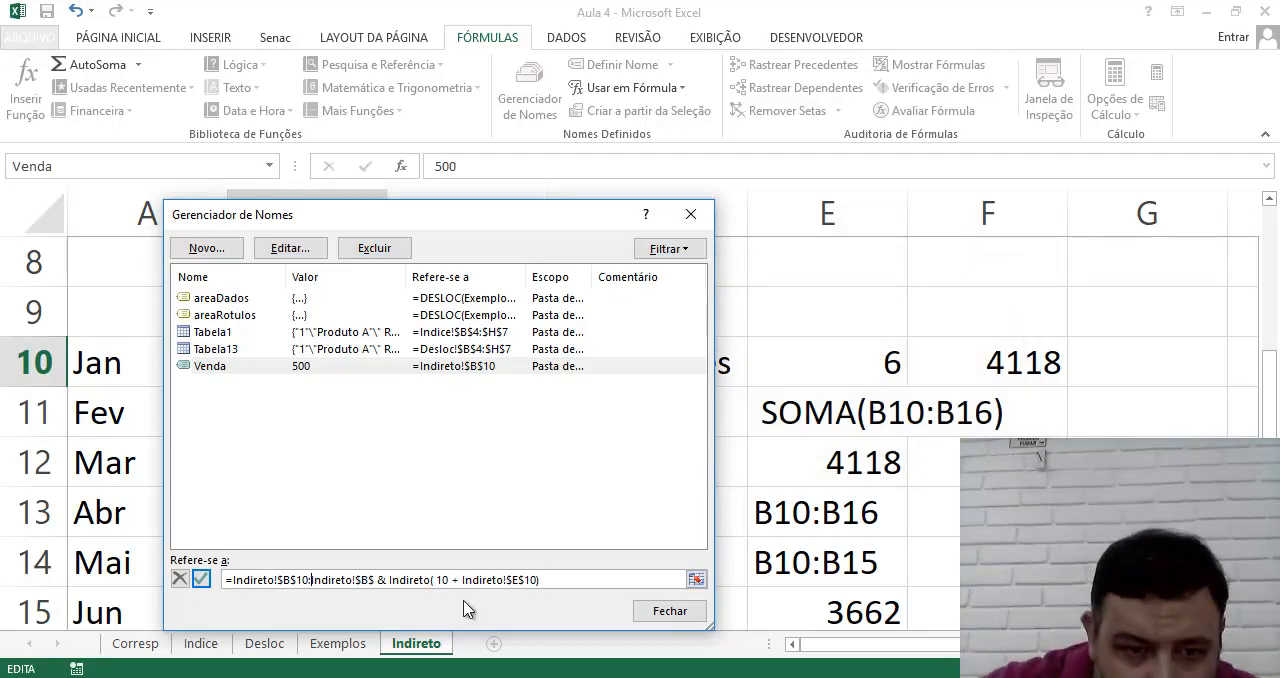
{"action": "key", "text": "BackSpace"}
{"action": "key", "text": "BackSpace"}
{"action": "key", "text": "BackSpace"}
{"action": "key", "text": "BackSpace"}
{"action": "key", "text": "BackSpace"}
{"action": "key", "text": "BackSpace"}
{"action": "key", "text": "BackSpace"}
{"action": "key", "text": "BackSpace"}
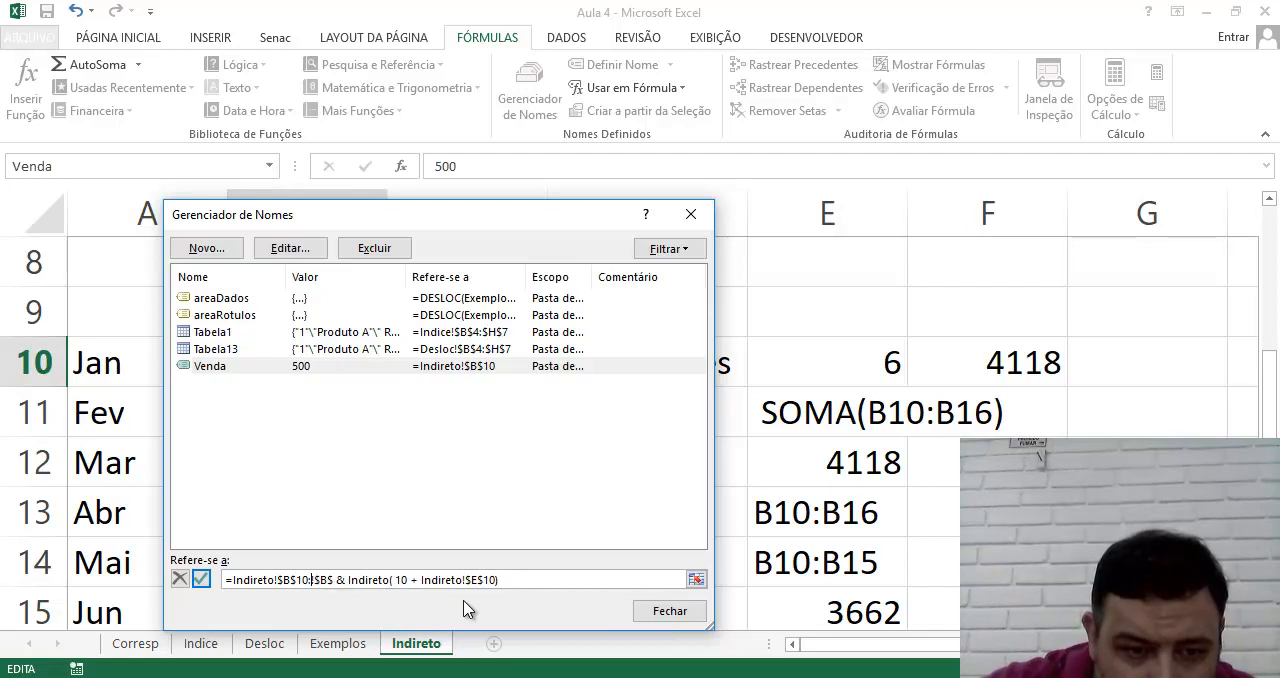
{"action": "key", "text": "Delete"}
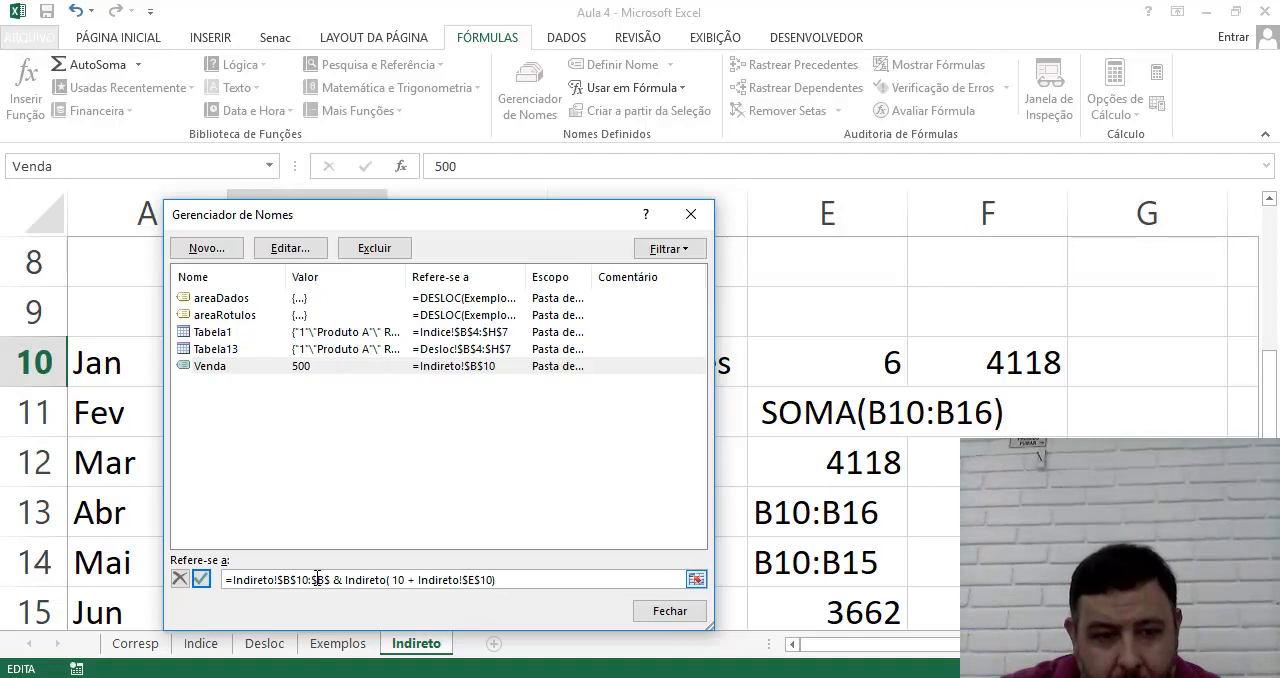
{"action": "left_click", "coordinate": [341, 578]}
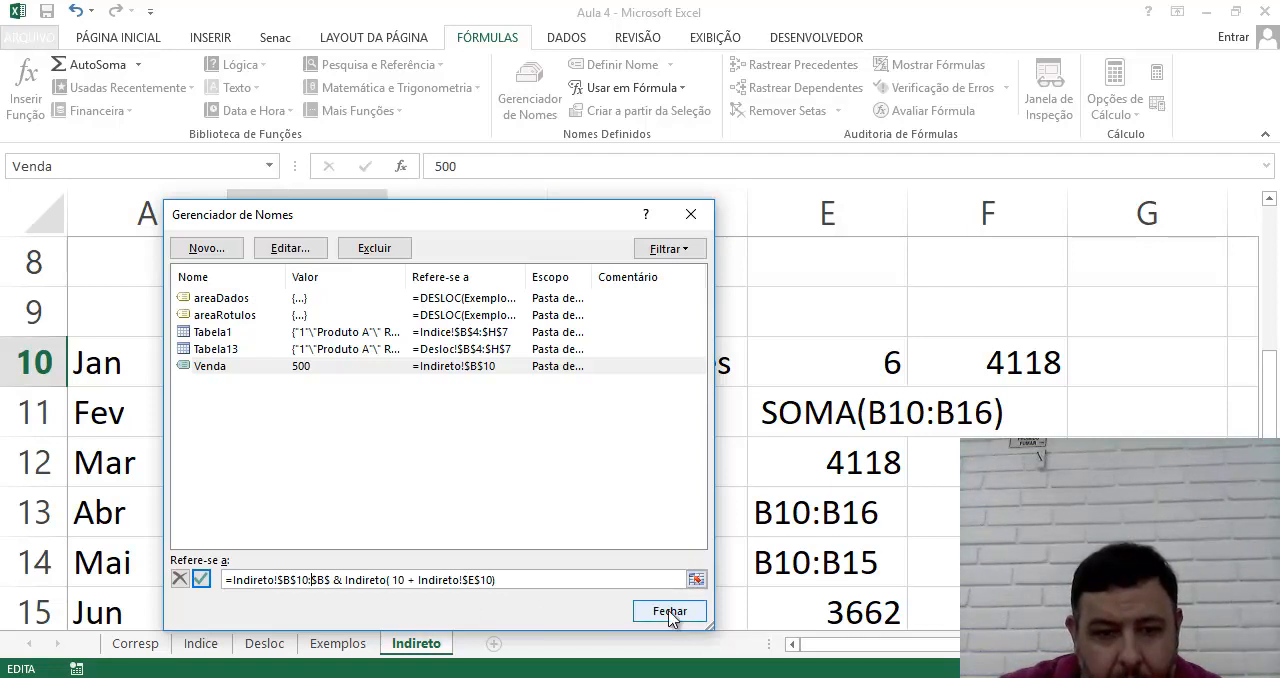
Redefine the name Venda as =Indireto(Indireto!$E$14) and close the Name Manager
{"action": "left_click_drag", "start_coordinate": [495, 588], "coordinate": [311, 588]}
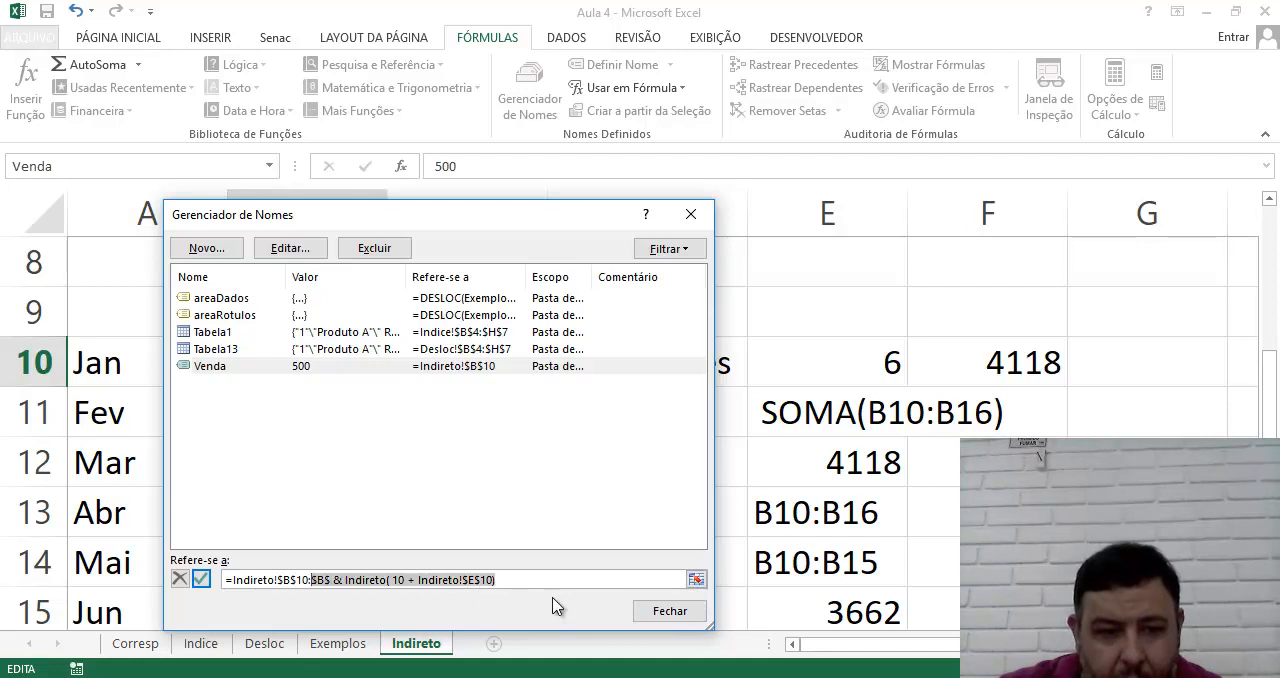
{"action": "key", "text": "Delete"}
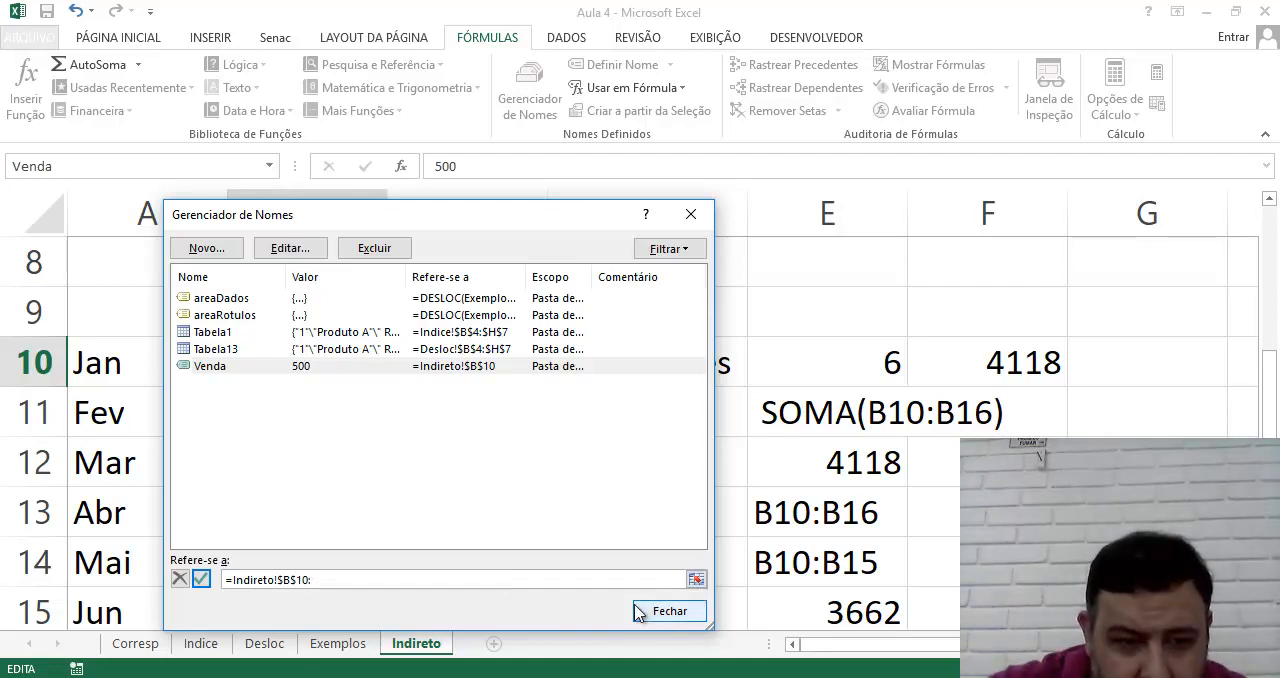
{"action": "key", "text": "BackSpace"}
{"action": "key", "text": "BackSpace"}
{"action": "key", "text": "BackSpace"}
{"action": "key", "text": "BackSpace"}
{"action": "key", "text": "BackSpace"}
{"action": "key", "text": "BackSpace"}
{"action": "key", "text": "BackSpace"}
{"action": "key", "text": "BackSpace"}
{"action": "key", "text": "BackSpace"}
{"action": "key", "text": "BackSpace"}
{"action": "key", "text": "BackSpace"}
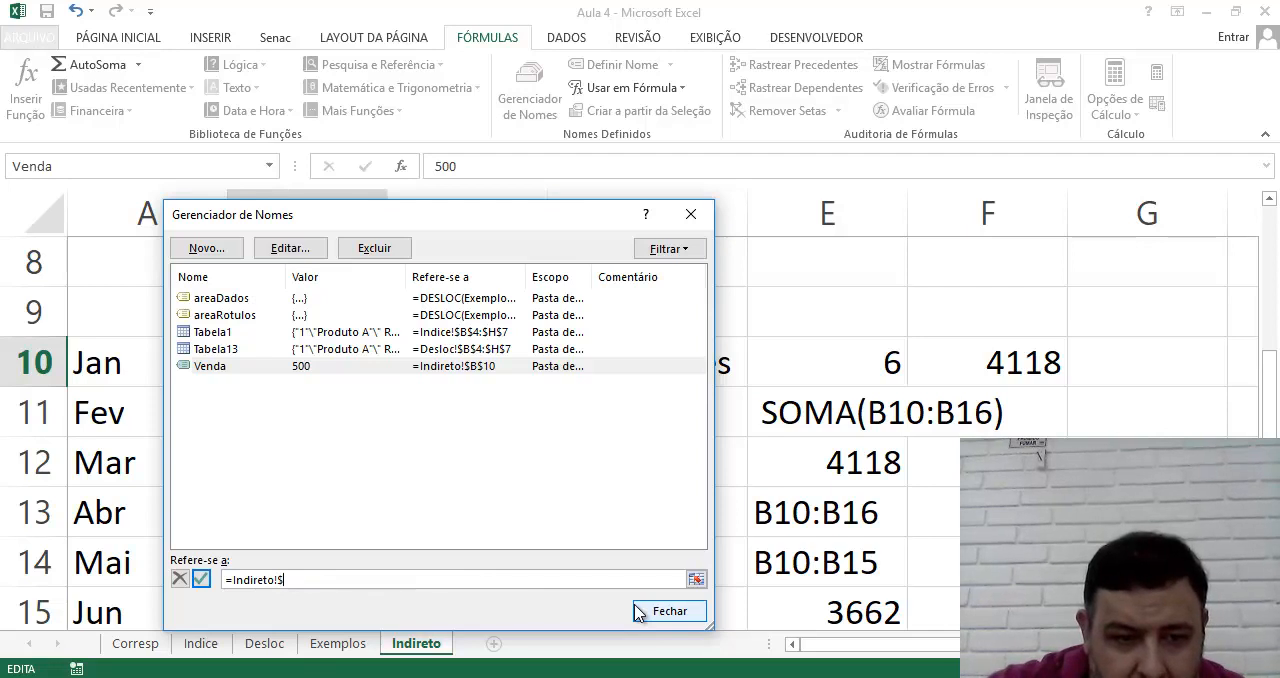
{"action": "key", "text": "BackSpace"}
{"action": "key", "text": "BackSpace"}
{"action": "key", "text": "BackSpace"}
{"action": "key", "text": "BackSpace"}
{"action": "type", "text": "Indireto("}
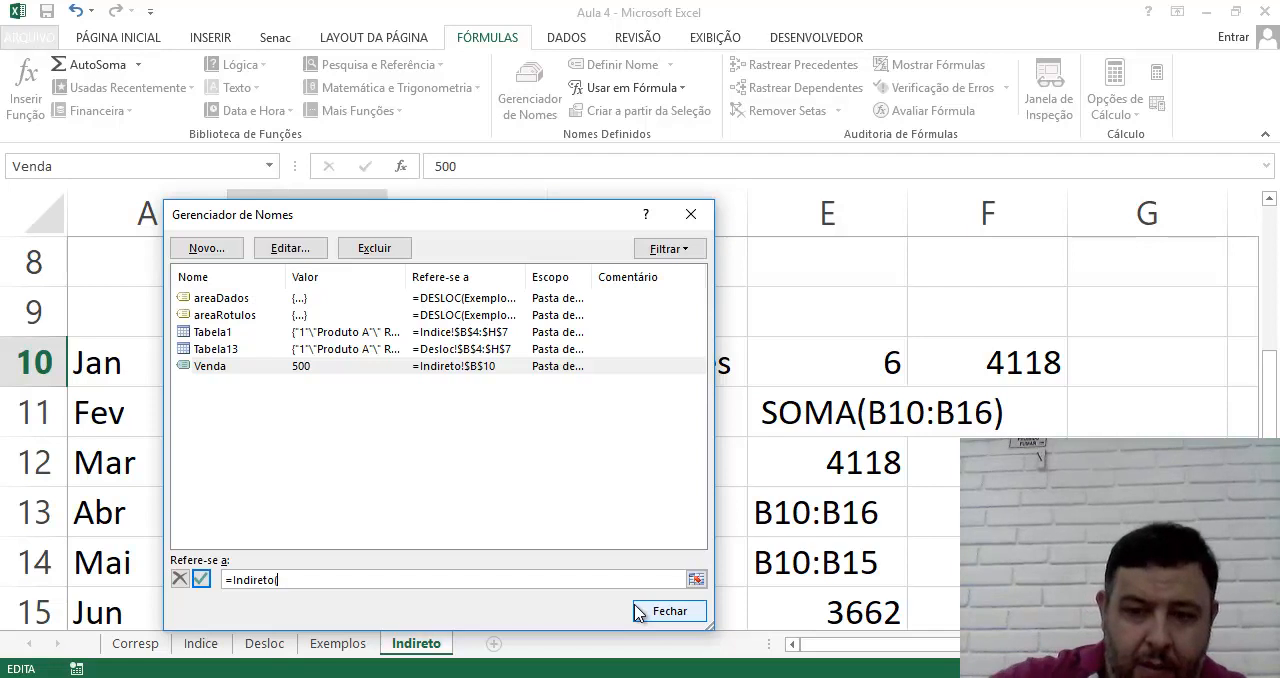
{"action": "left_click", "coordinate": [871, 561]}
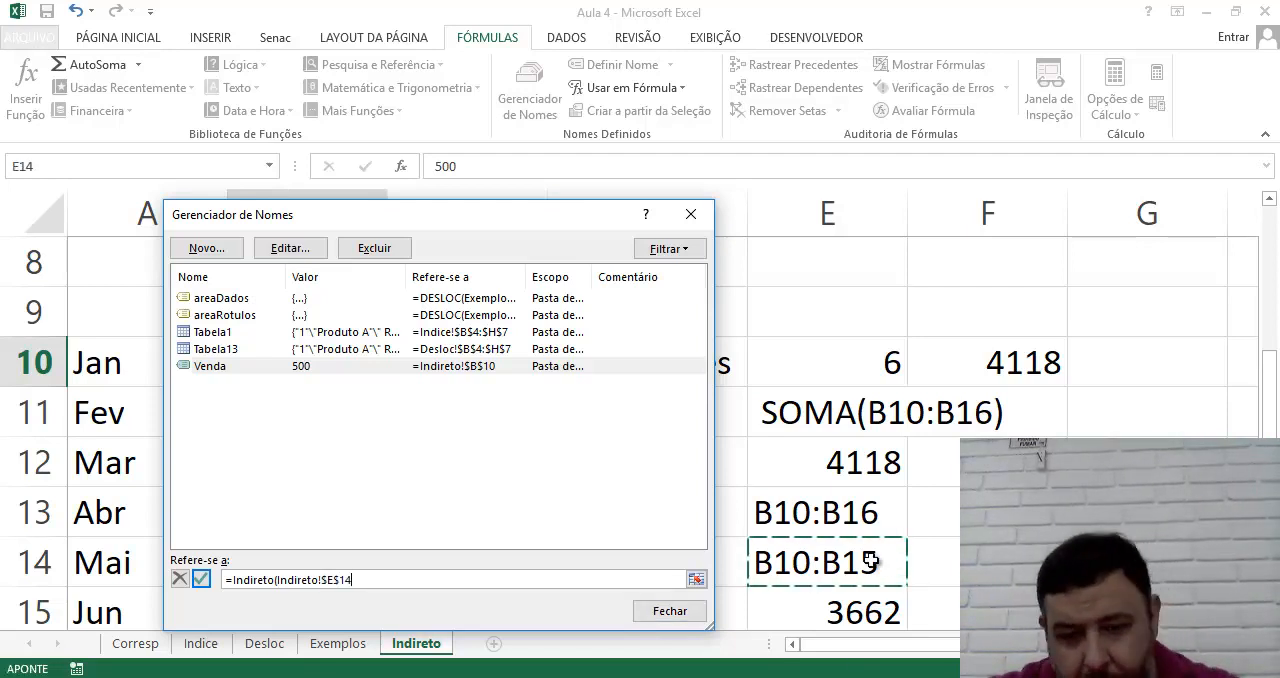
{"action": "type", "text": ")"}
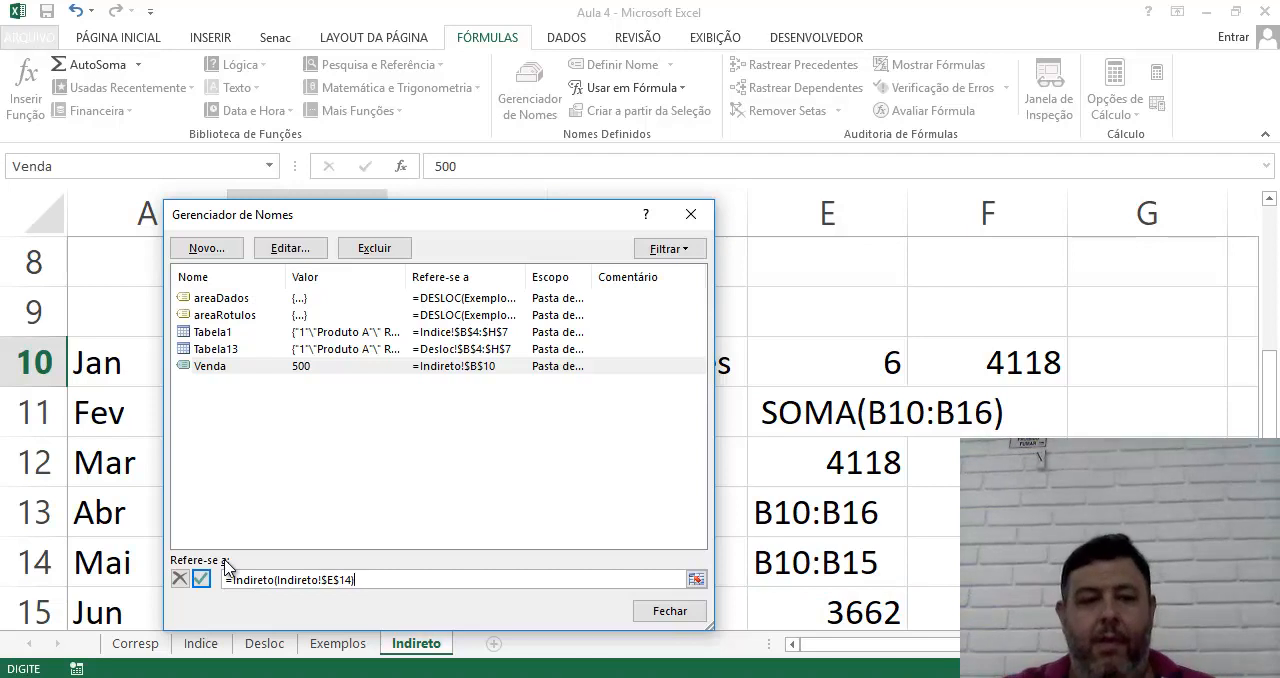
{"action": "left_click", "coordinate": [203, 579]}
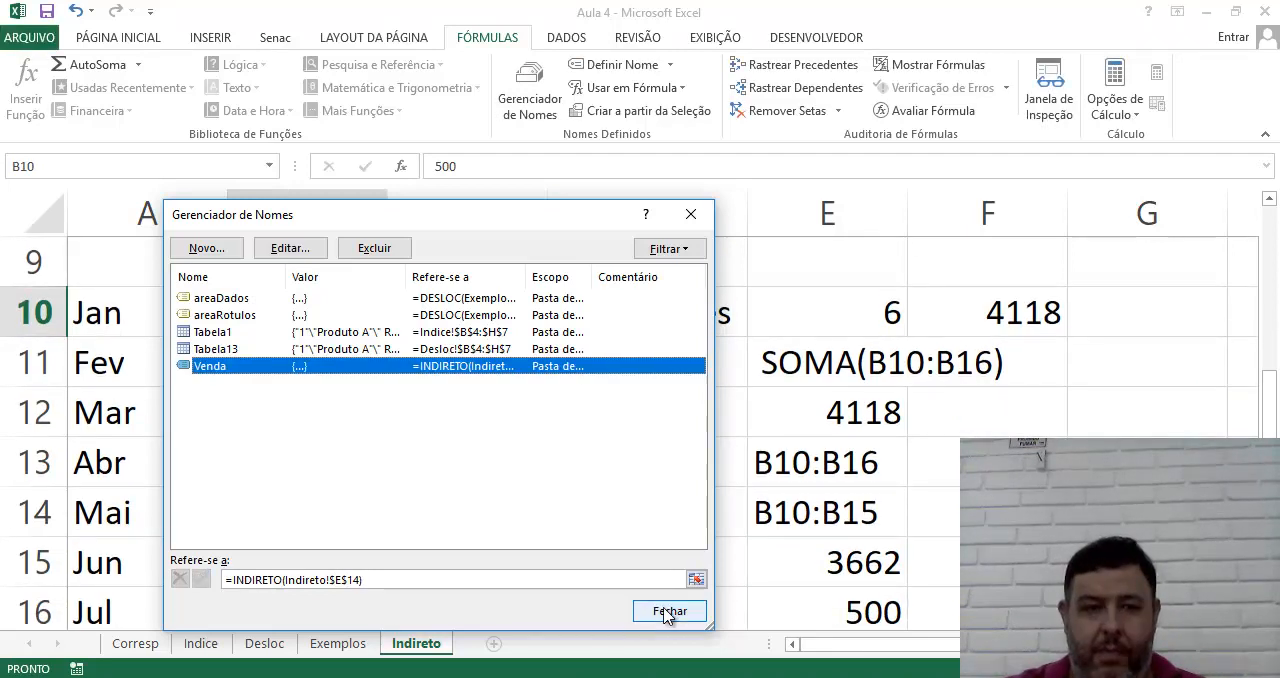
{"action": "left_click", "coordinate": [666, 609]}
Check the formula in E14 and look through the workbook's list of defined names
{"action": "left_click", "coordinate": [757, 533]}
{"action": "left_click", "coordinate": [268, 167]}
{"action": "left_click", "coordinate": [584, 559]}
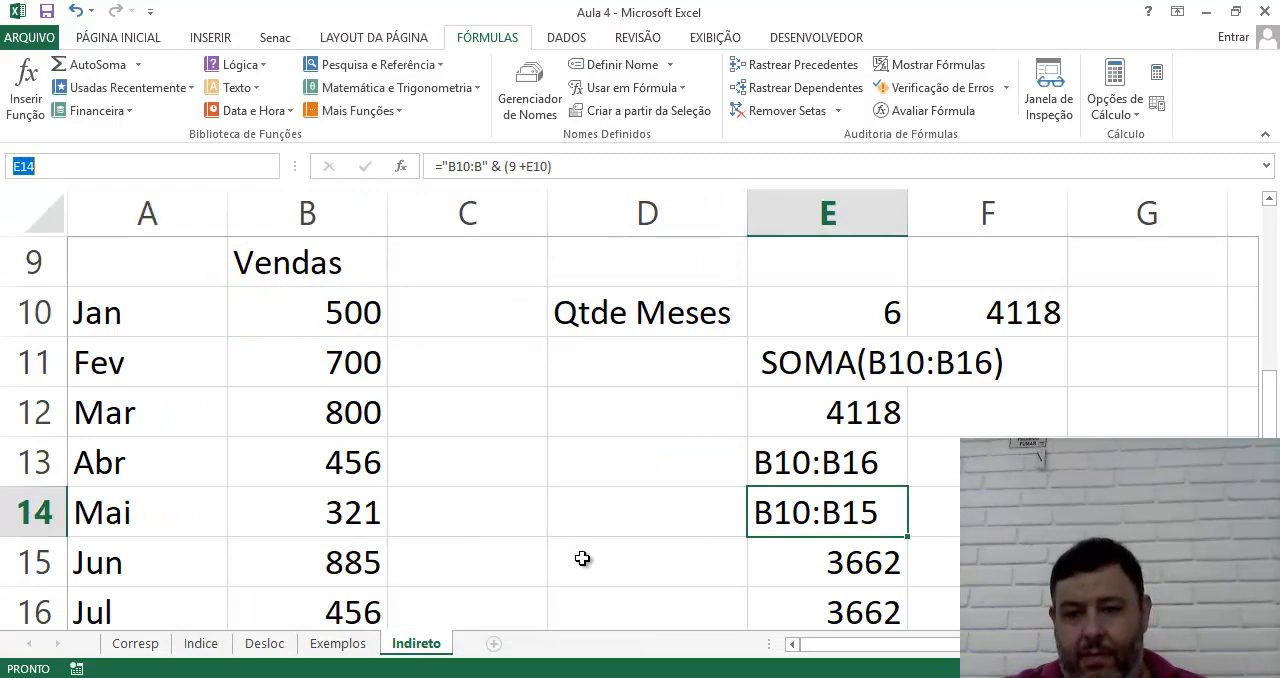
{"action": "scroll", "coordinate": [843, 554], "scroll_direction": "down", "scroll_amount": 2}
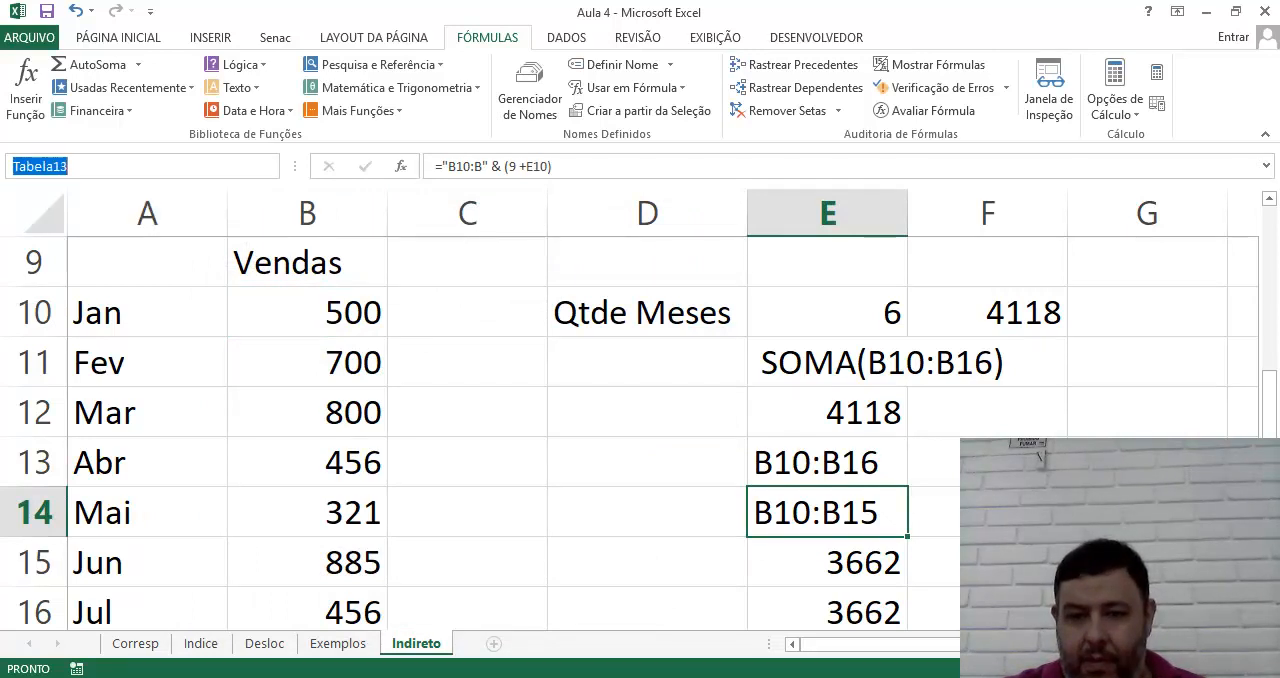
Set Qtde Meses in E10 to 1 and check the SOMA(Venda) formula in E16
{"action": "left_click", "coordinate": [801, 325]}
{"action": "left_click", "coordinate": [801, 325]}
{"action": "type", "text": "1"}
{"action": "key", "text": "Return"}
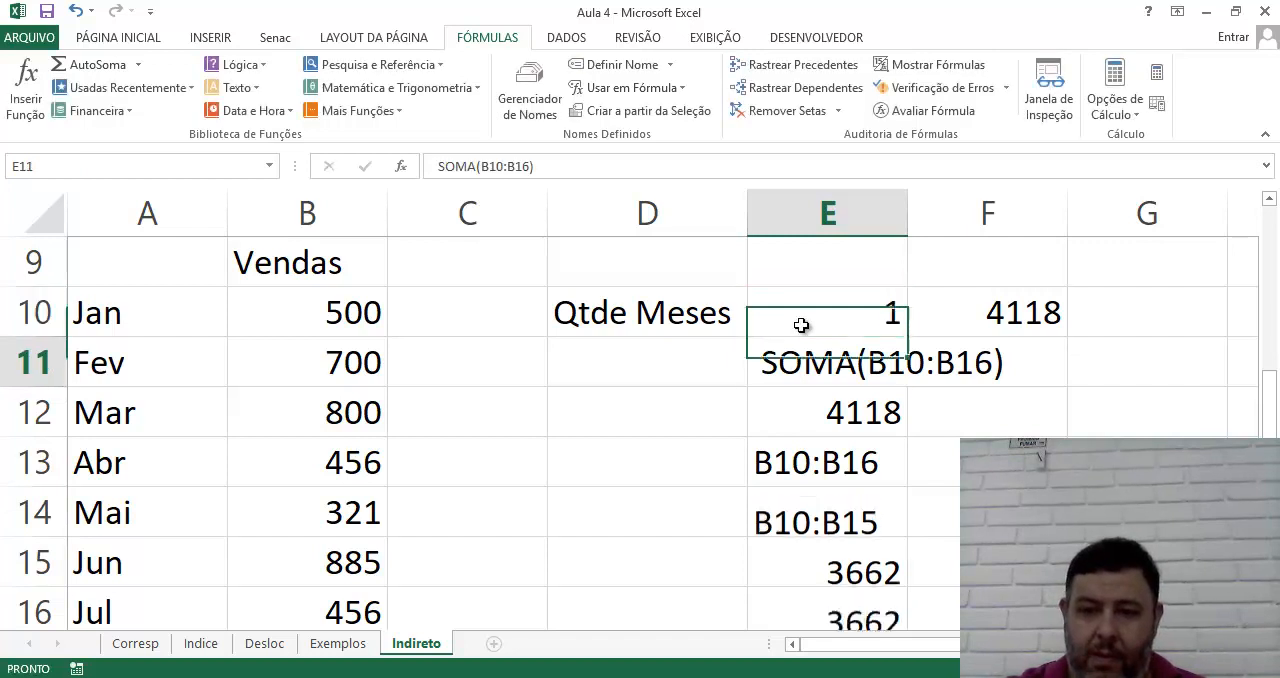
{"action": "scroll", "coordinate": [823, 440], "scroll_direction": "down", "scroll_amount": 2}
{"action": "left_click", "coordinate": [832, 308]}
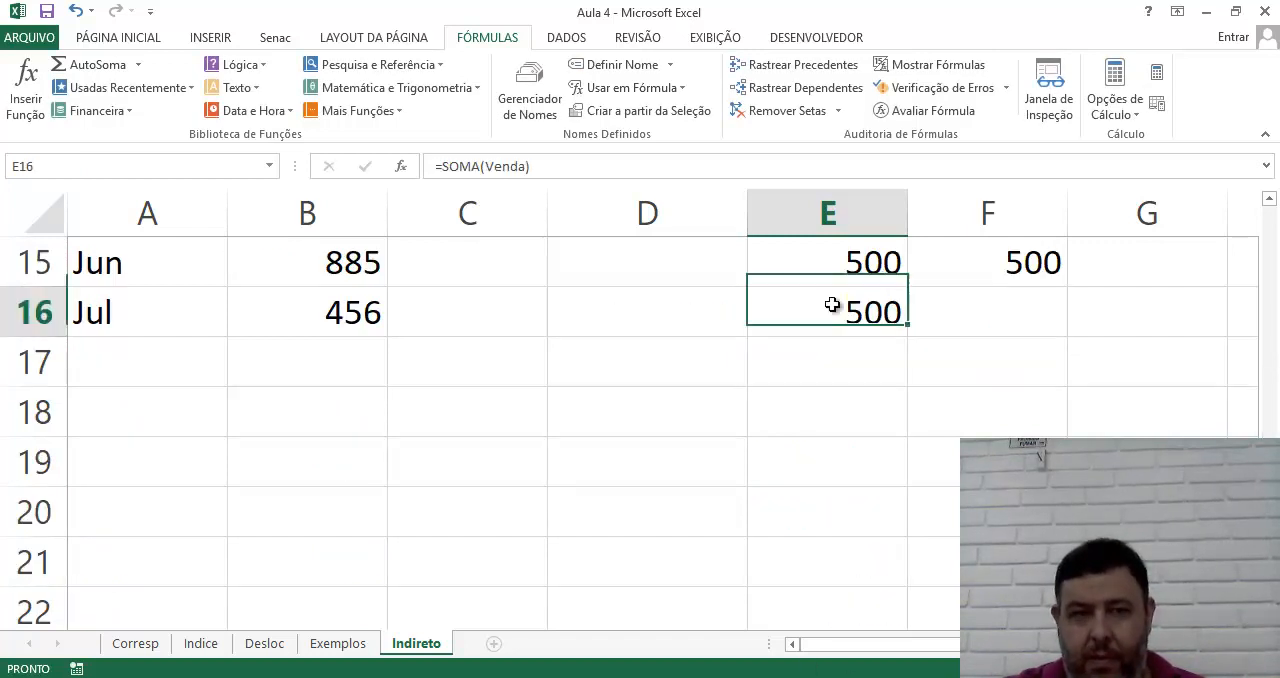
{"action": "scroll", "coordinate": [830, 400], "scroll_direction": "up", "scroll_amount": 2}
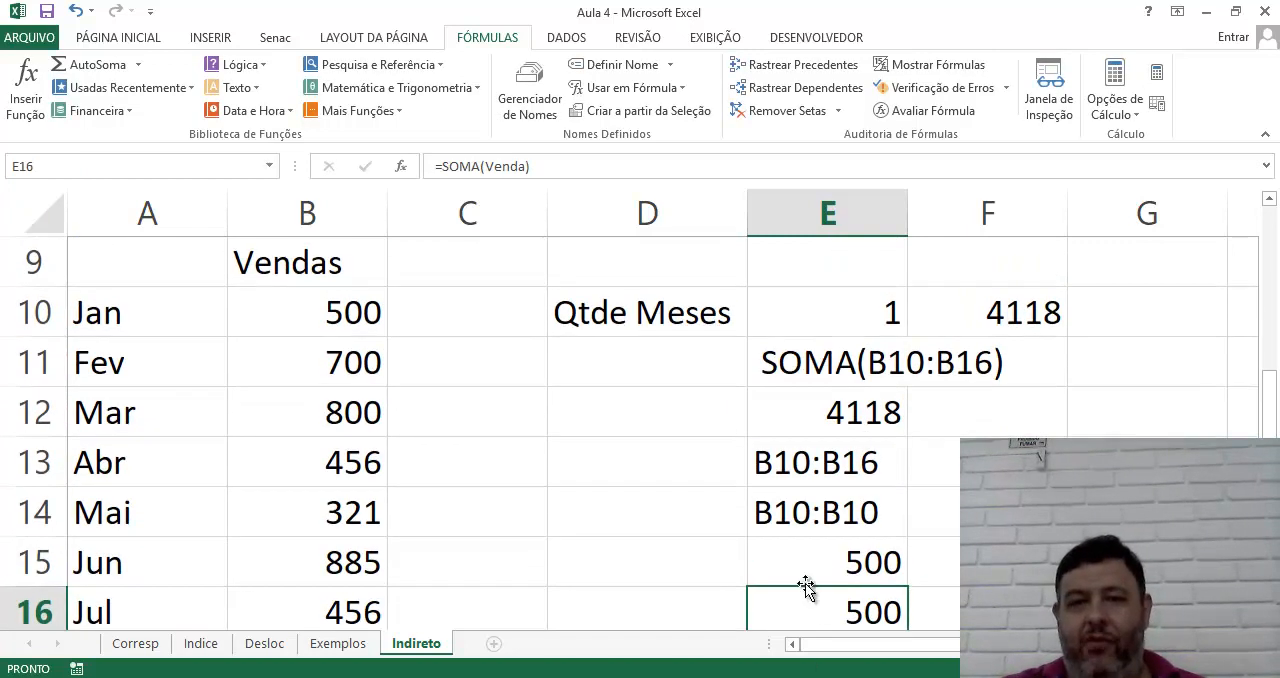
Test Qtde Meses in E10 with the values 2 and 3, and leave it at 5
{"action": "left_click", "coordinate": [832, 311]}
{"action": "type", "text": "2"}
{"action": "key", "text": "Return"}
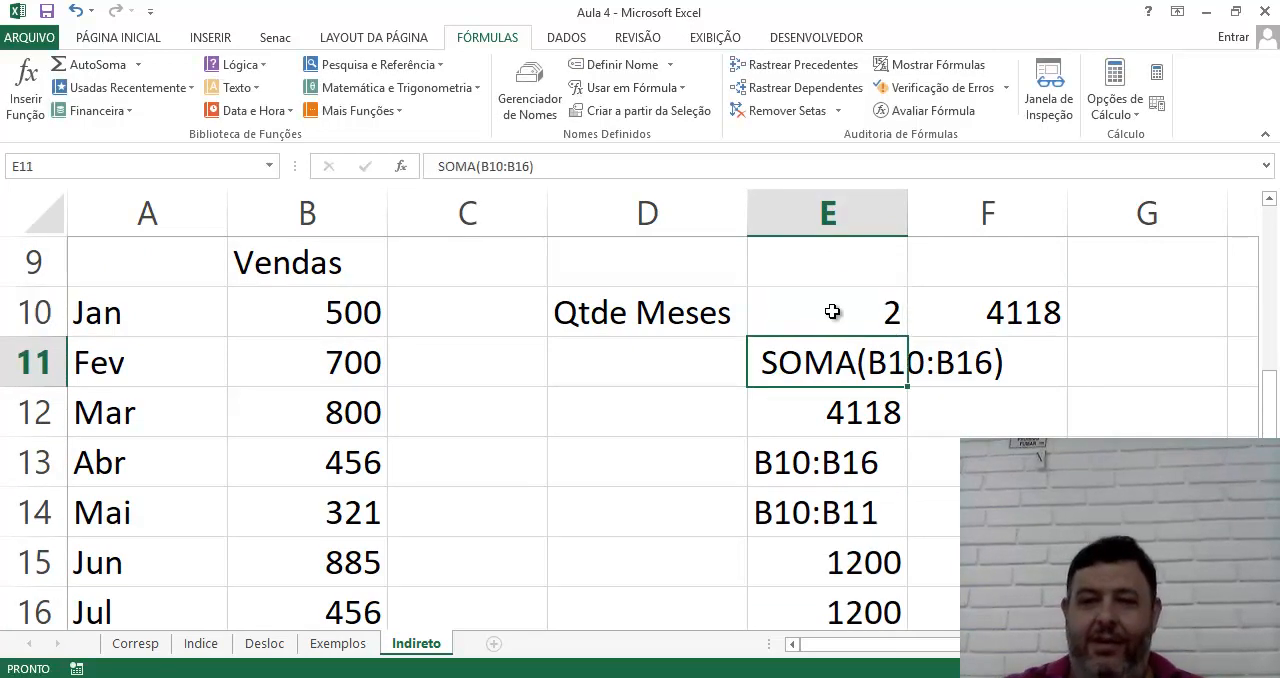
{"action": "left_click", "coordinate": [832, 311]}
{"action": "type", "text": "3"}
{"action": "key", "text": "Return"}
{"action": "left_click", "coordinate": [843, 306]}
{"action": "type", "text": "5"}
{"action": "key", "text": "Return"}
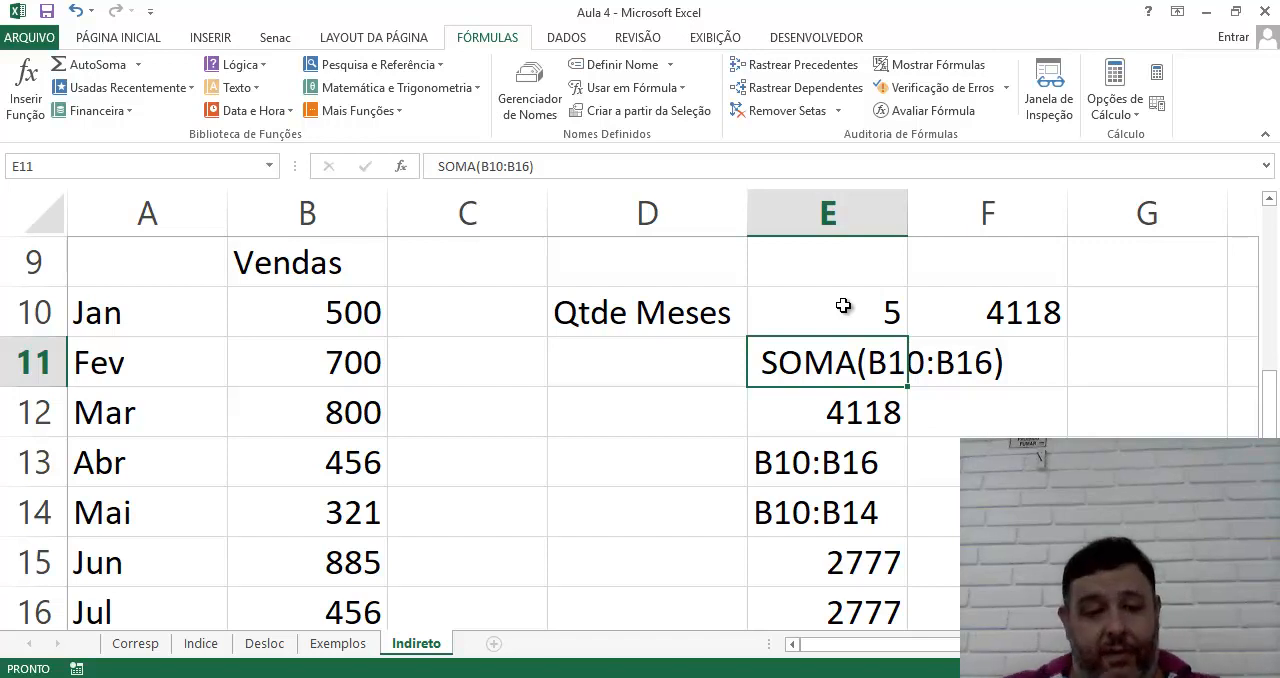
Add a new worksheet with the headers Vendedor in A1 and Valor in B1, and widen column A to fit
{"action": "left_click", "coordinate": [493, 645]}
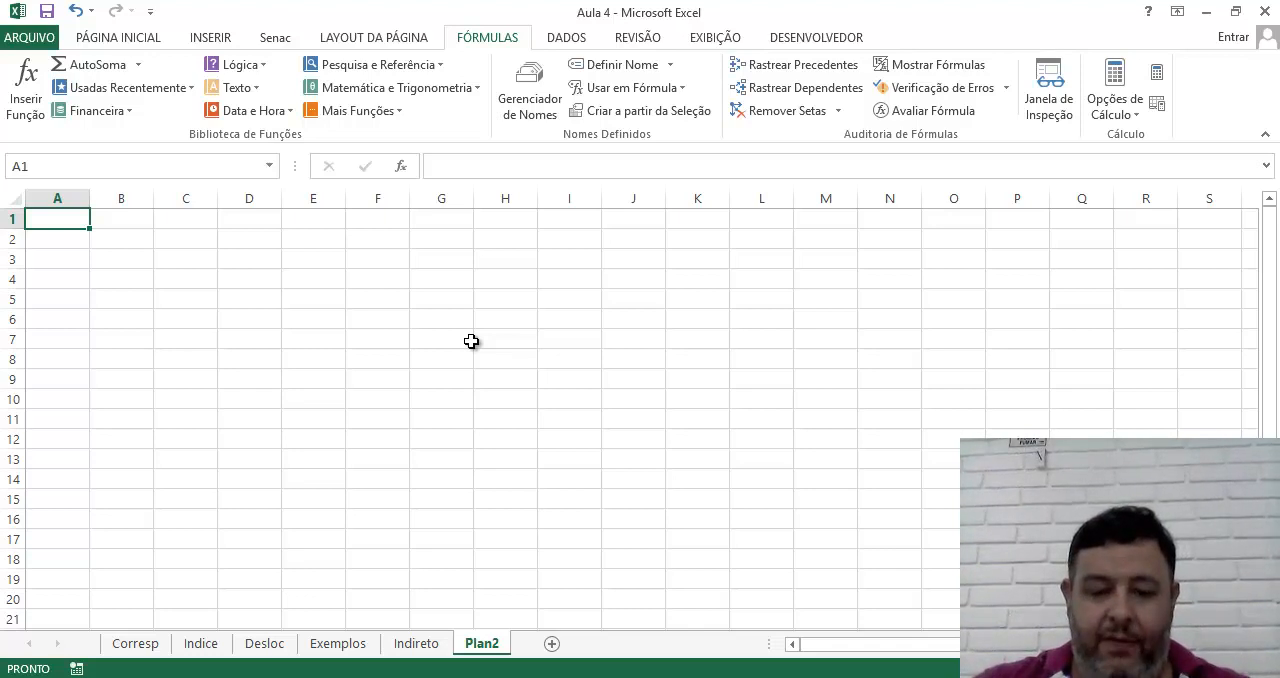
{"action": "type", "text": "Vendedor"}
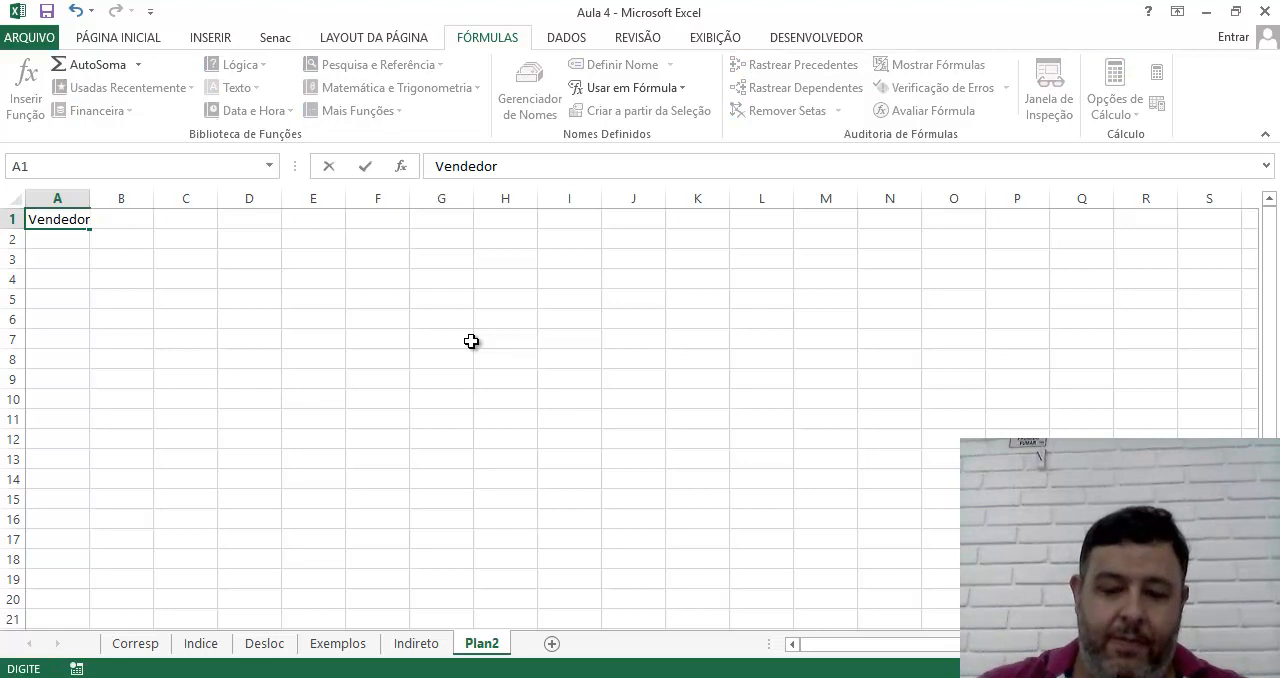
{"action": "key", "text": "Tab"}
{"action": "type", "text": "Valor"}
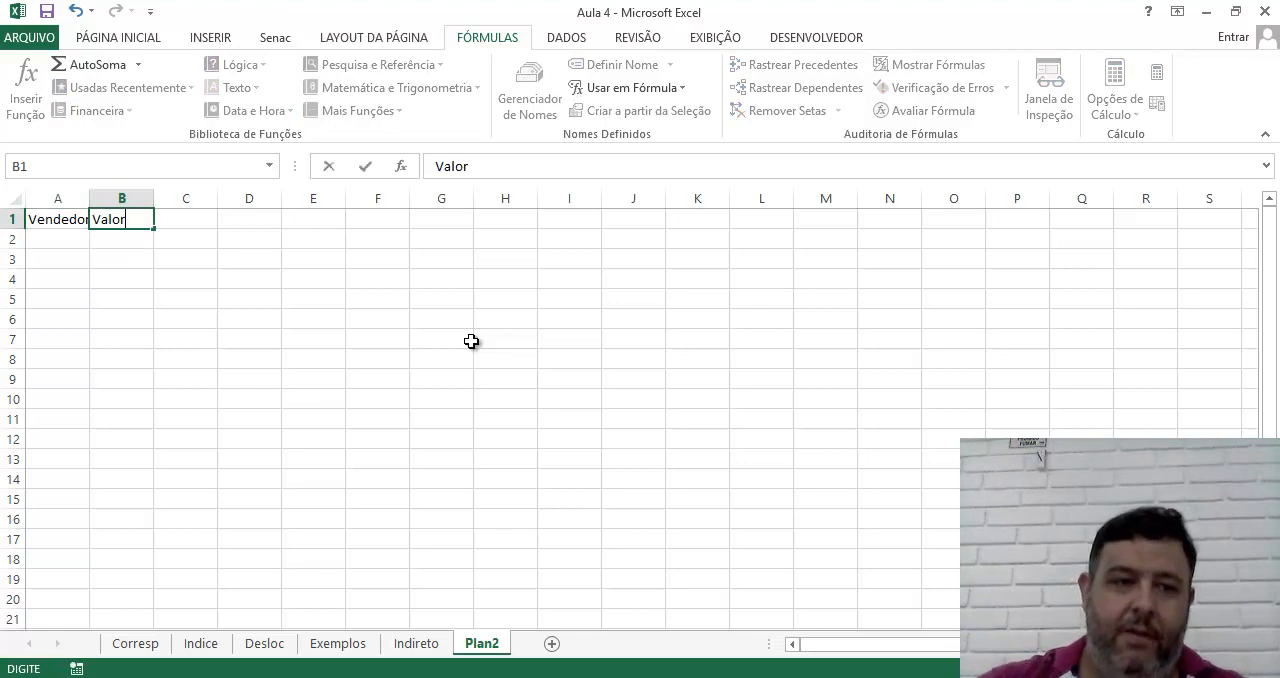
{"action": "key", "text": "Return"}
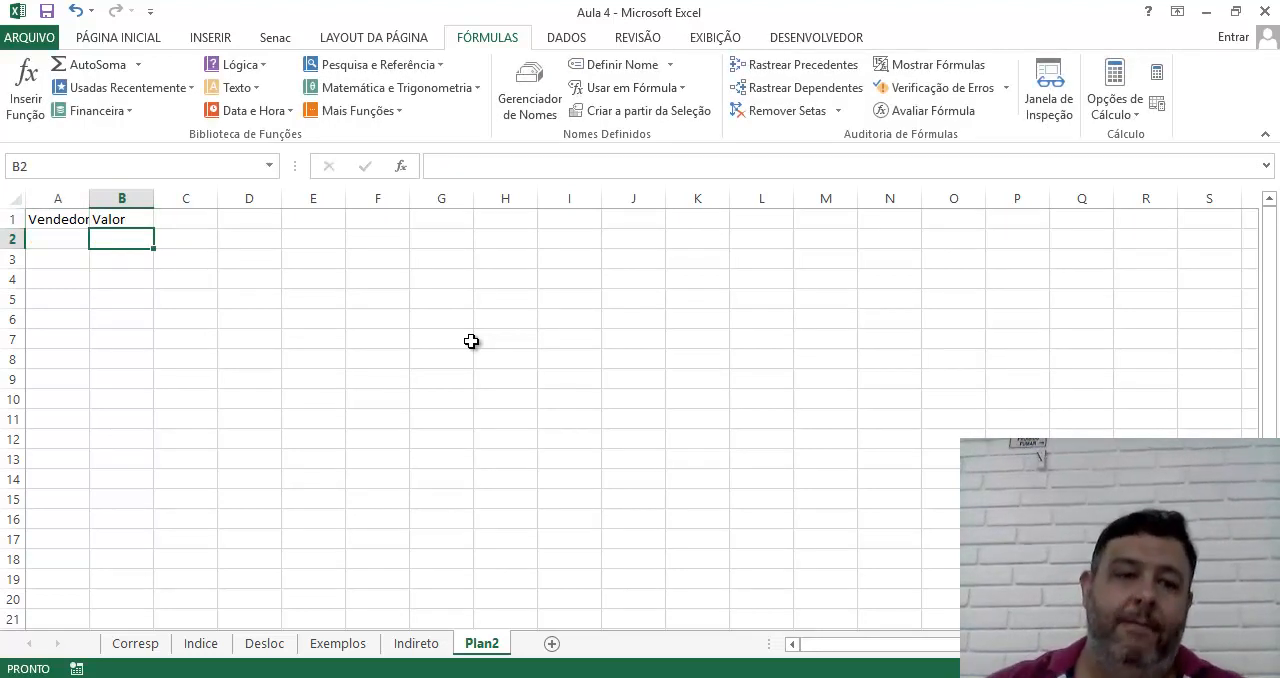
{"action": "left_click_drag", "start_coordinate": [90, 199], "coordinate": [99, 199]}
{"action": "scroll", "coordinate": [489, 369], "scroll_direction": "up", "scroll_amount": 4}
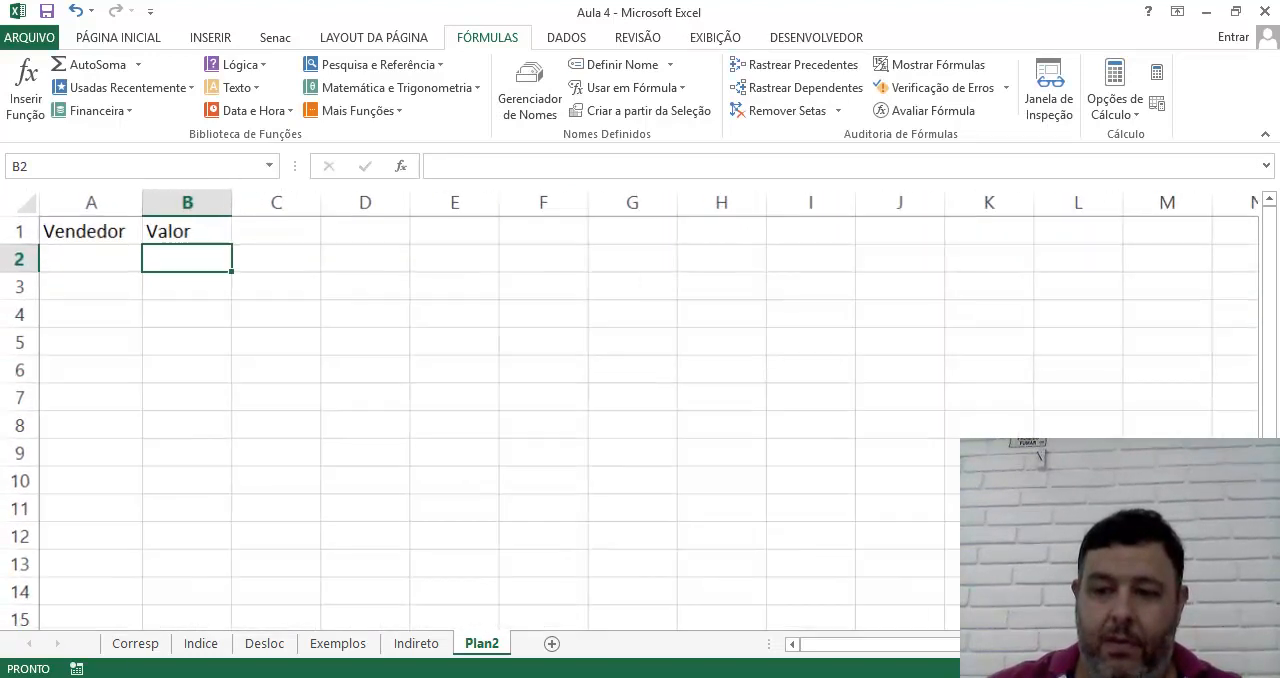
{"action": "left_click", "coordinate": [489, 365]}
Enter the first names of four sellers under Vendedor in A2:A5
{"action": "left_click", "coordinate": [84, 272]}
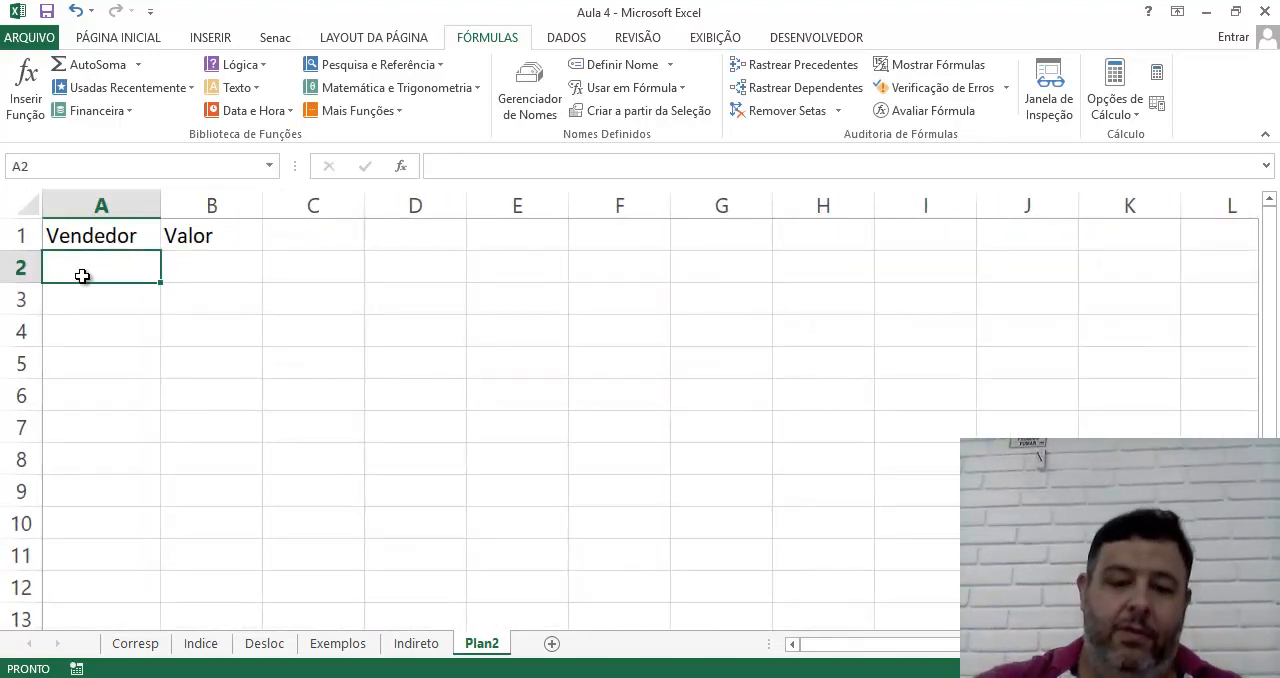
{"action": "type", "text": "PEdr"}
{"action": "key", "text": "BackSpace"}
{"action": "key", "text": "BackSpace"}
{"action": "key", "text": "BackSpace"}
{"action": "type", "text": "rdro"}
{"action": "key", "text": "BackSpace"}
{"action": "key", "text": "BackSpace"}
{"action": "key", "text": "BackSpace"}
{"action": "key", "text": "BackSpace"}
{"action": "type", "text": "edro"}
{"action": "key", "text": "Return"}
{"action": "type", "text": "Maria"}
{"action": "key", "text": "Return"}
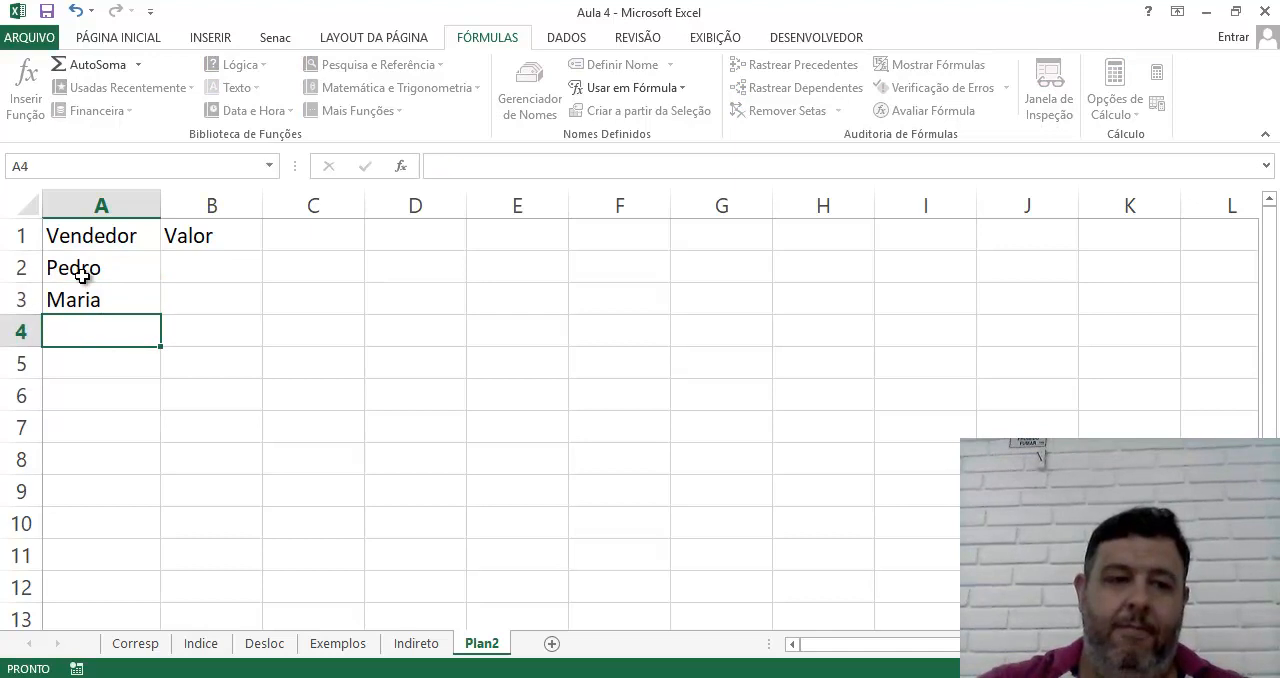
{"action": "type", "text": "Joana"}
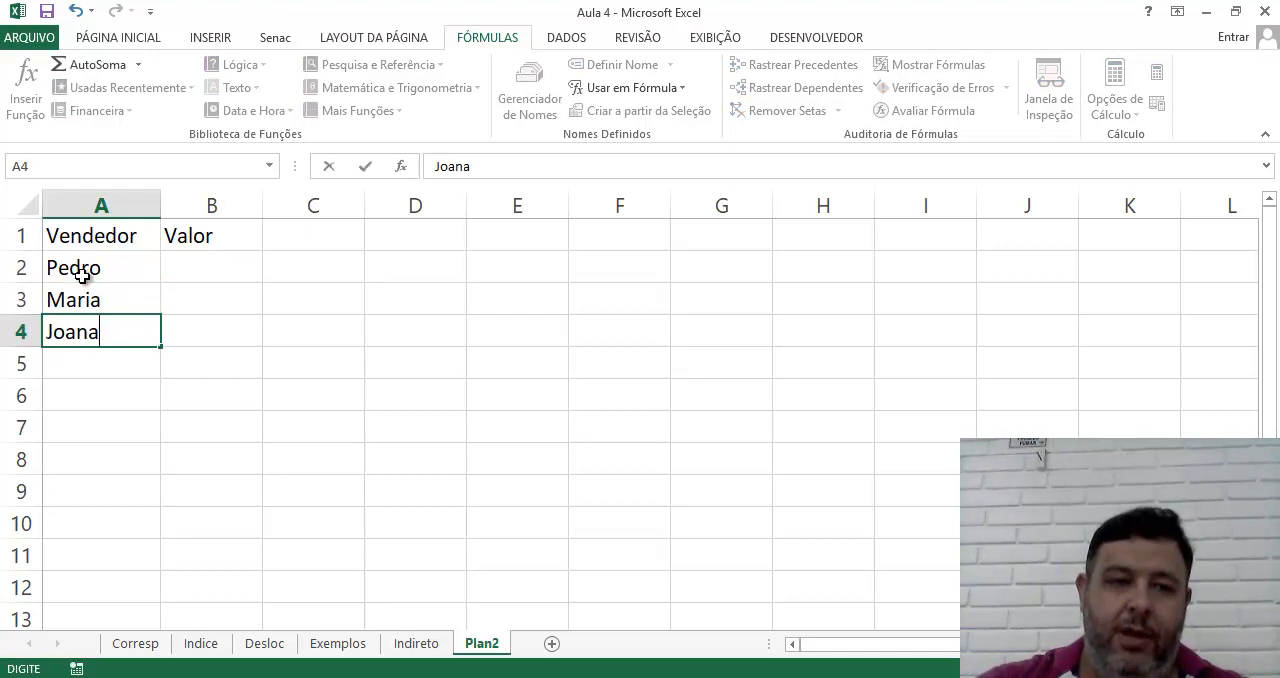
{"action": "key", "text": "Return"}
{"action": "type", "text": "João"}
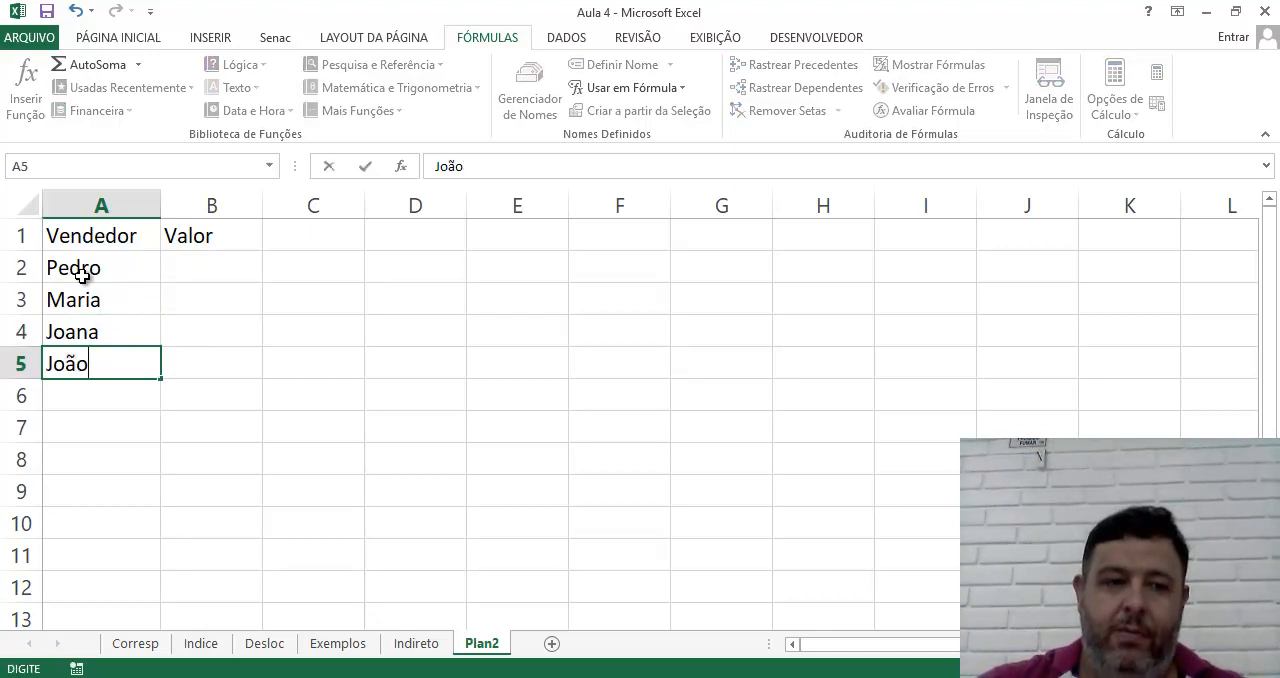
{"action": "key", "text": "Return"}
Enter the values 755, 654, 852 and 963 under Valor in B2:B5
{"action": "key", "text": "Up"}
{"action": "key", "text": "Up"}
{"action": "key", "text": "Up"}
{"action": "key", "text": "Up"}
{"action": "key", "text": "Right"}
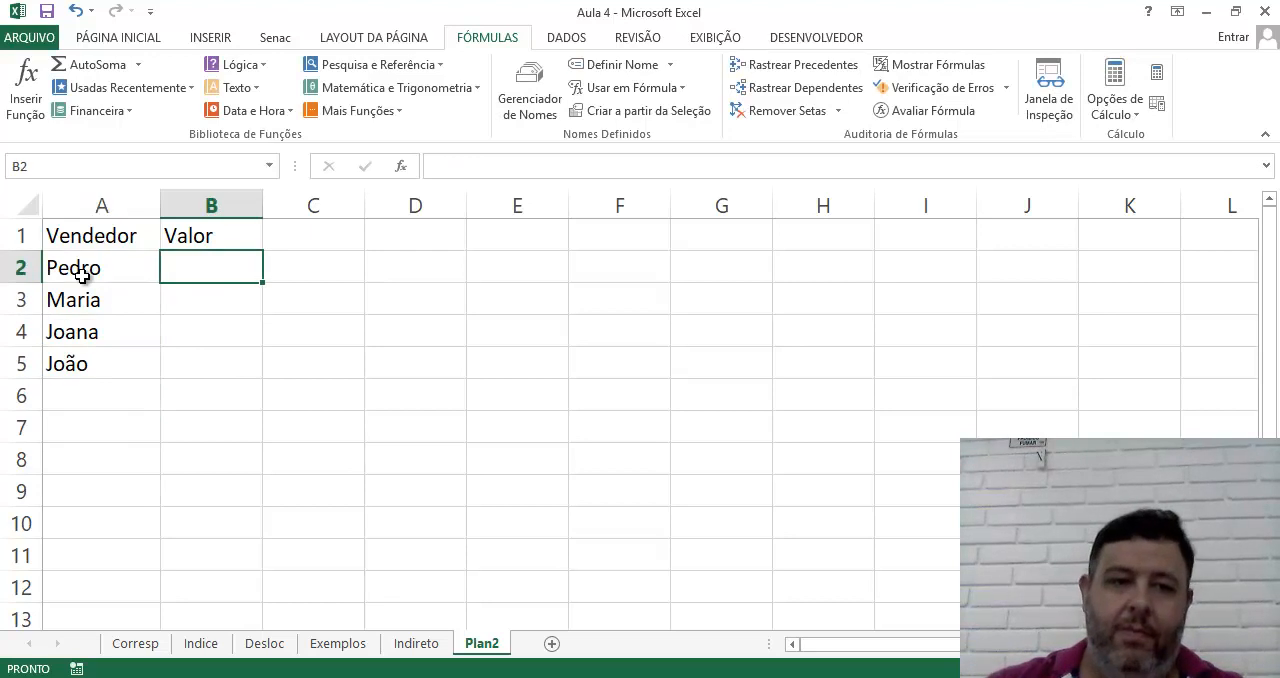
{"action": "type", "text": "755"}
{"action": "key", "text": "Return"}
{"action": "type", "text": "654"}
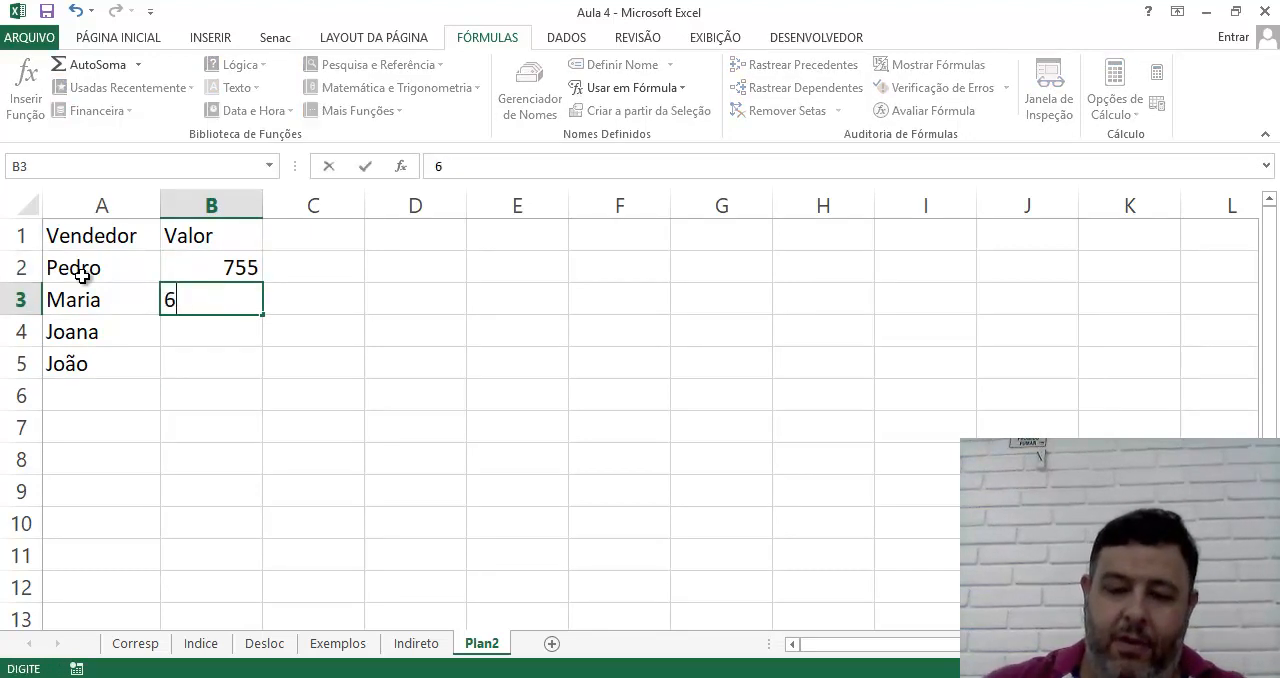
{"action": "key", "text": "Return"}
{"action": "type", "text": "852"}
{"action": "key", "text": "Return"}
{"action": "type", "text": "963"}
{"action": "key", "text": "Return"}
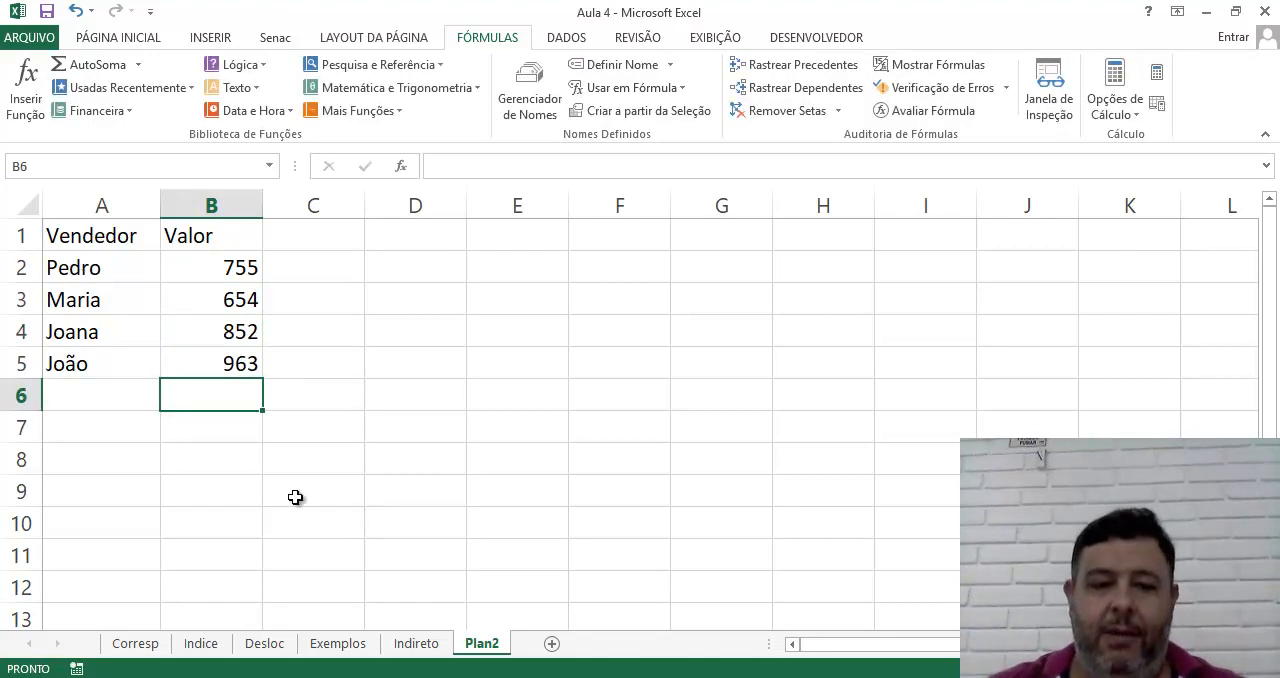
Rename the worksheet Plan2 as 02_2018
{"action": "double_click", "coordinate": [477, 645]}
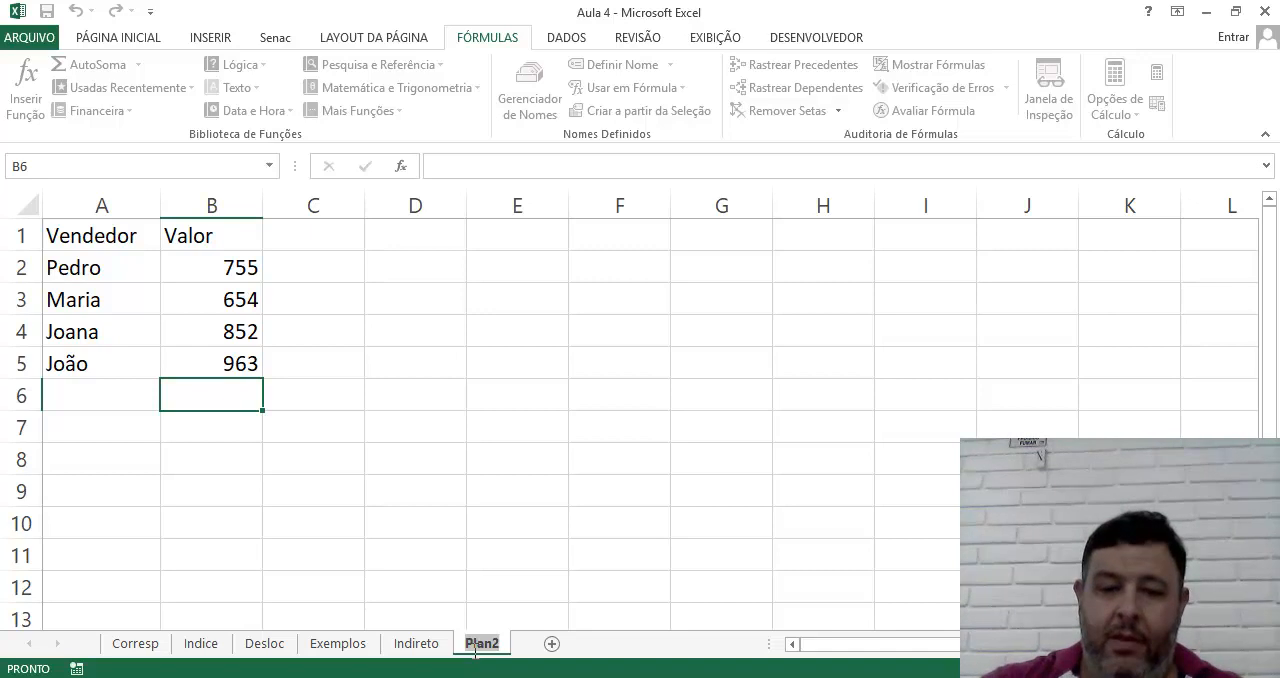
{"action": "type", "text": "02"}
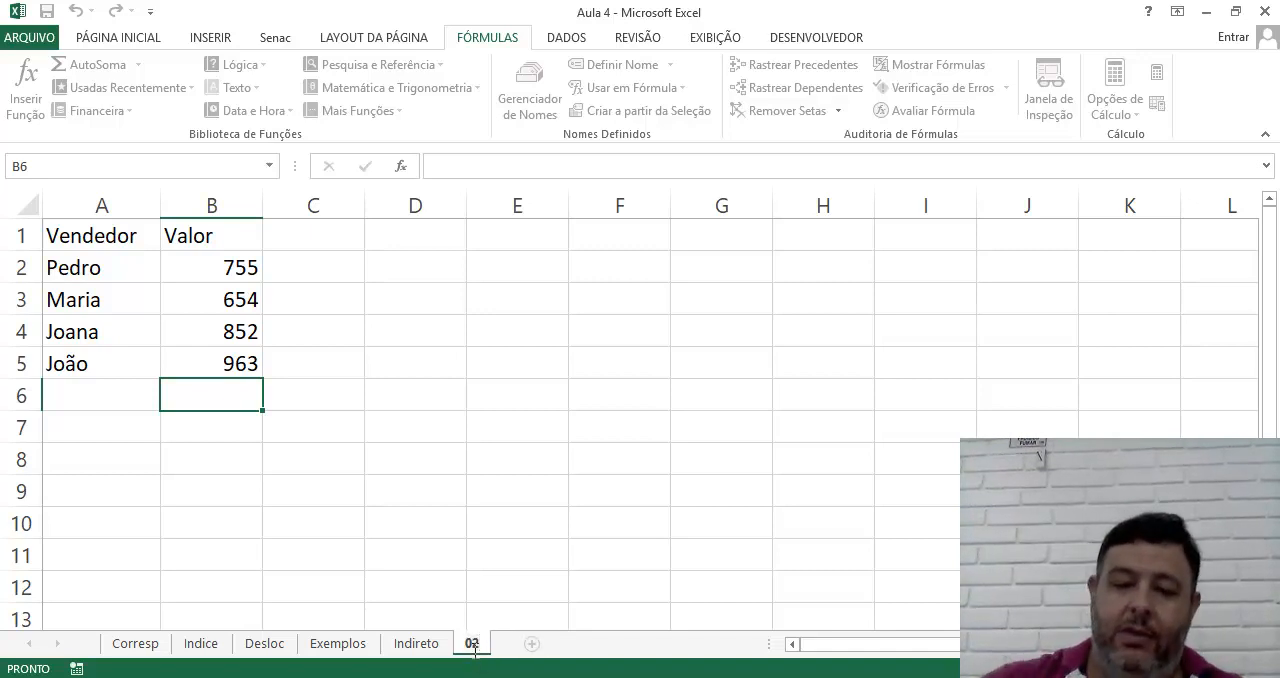
{"action": "type", "text": "_2018"}
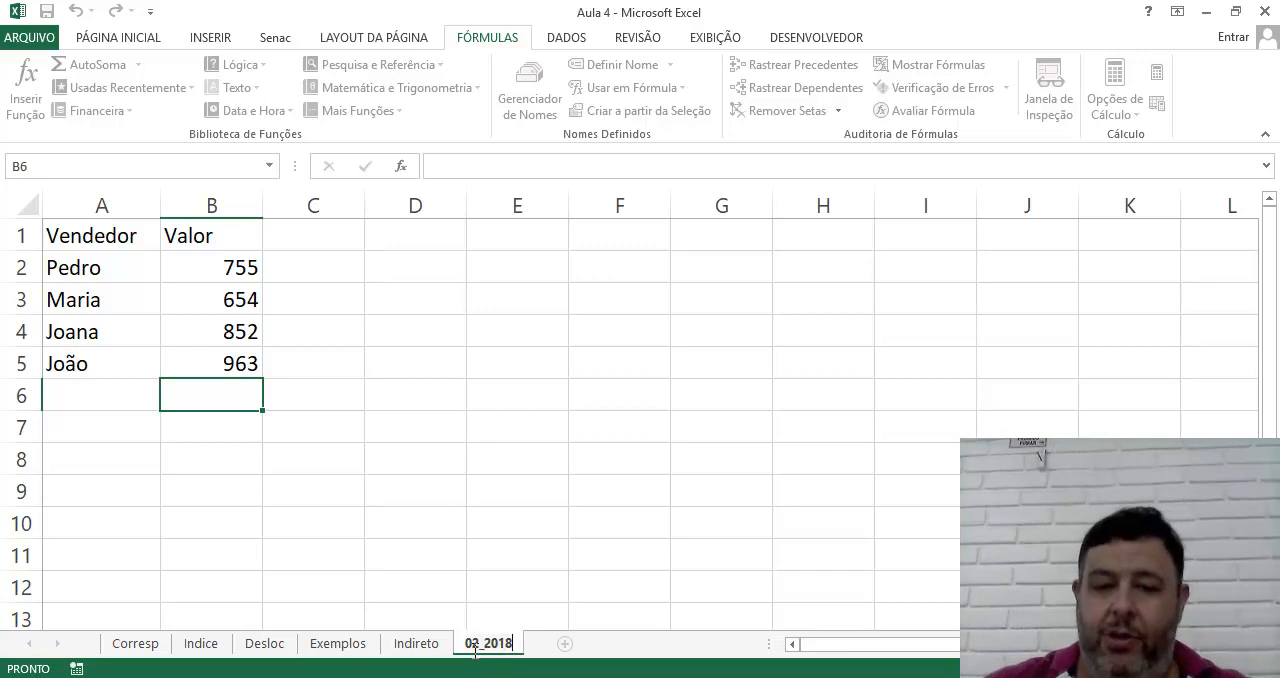
{"action": "key", "text": "Return"}
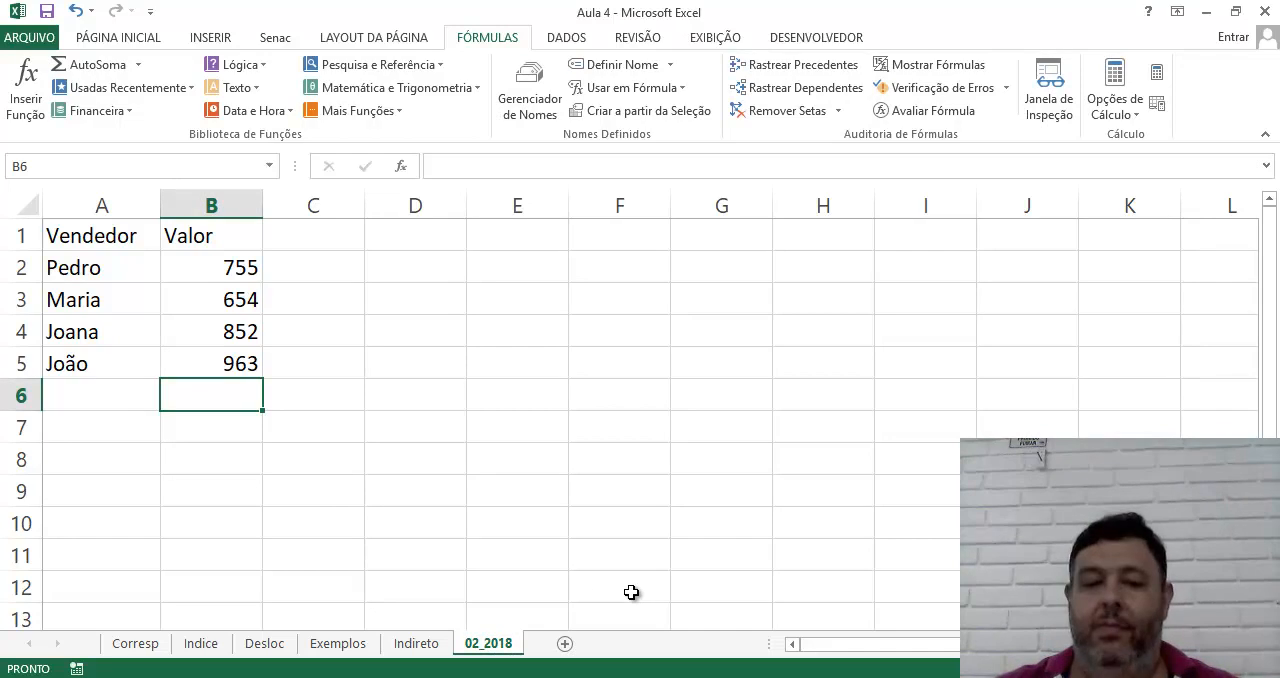
Copy the table A1:B5 into a new worksheet at A1 and rename that worksheet 03_2018
{"action": "left_click_drag", "start_coordinate": [60, 225], "coordinate": [235, 370]}
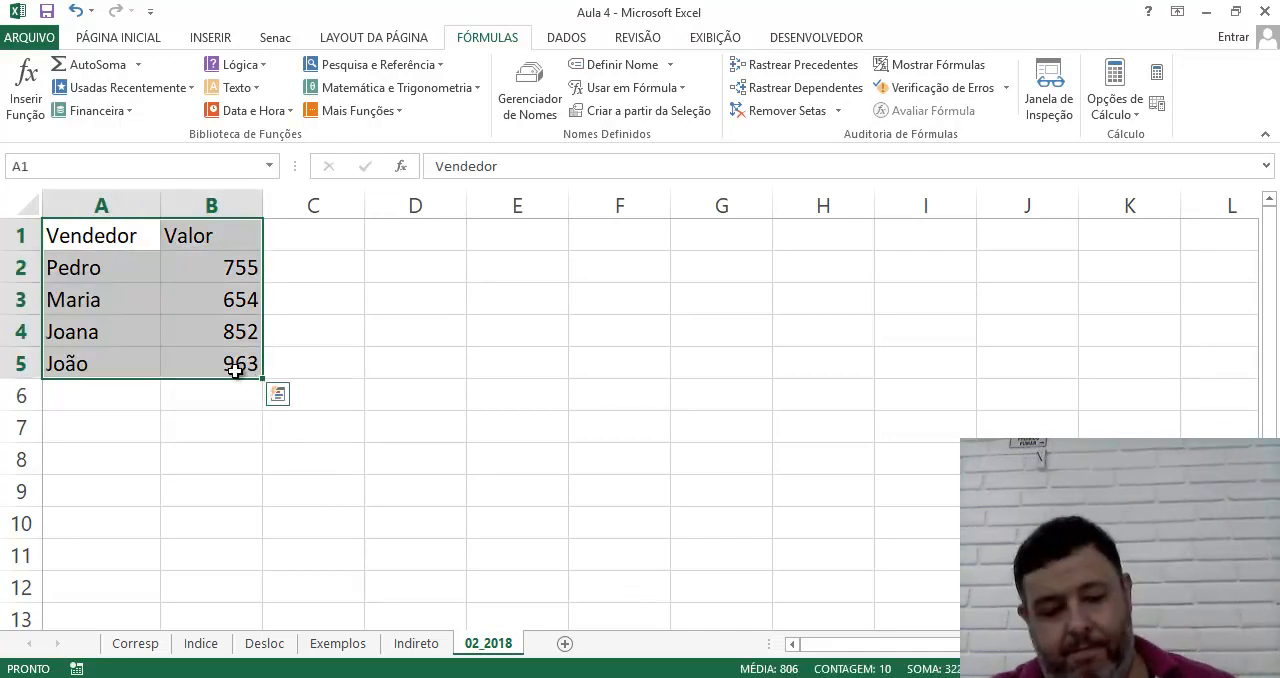
{"action": "key", "text": "ctrl+c"}
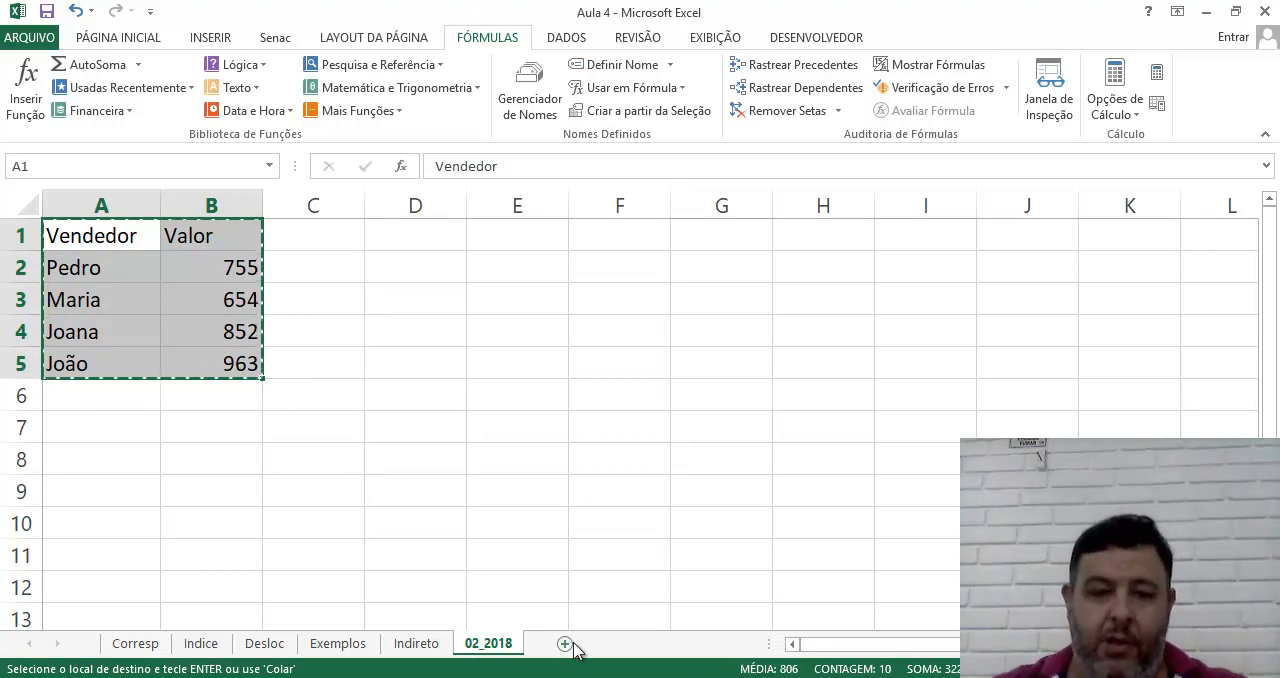
{"action": "left_click", "coordinate": [566, 644]}
{"action": "key", "text": "ctrl+v"}
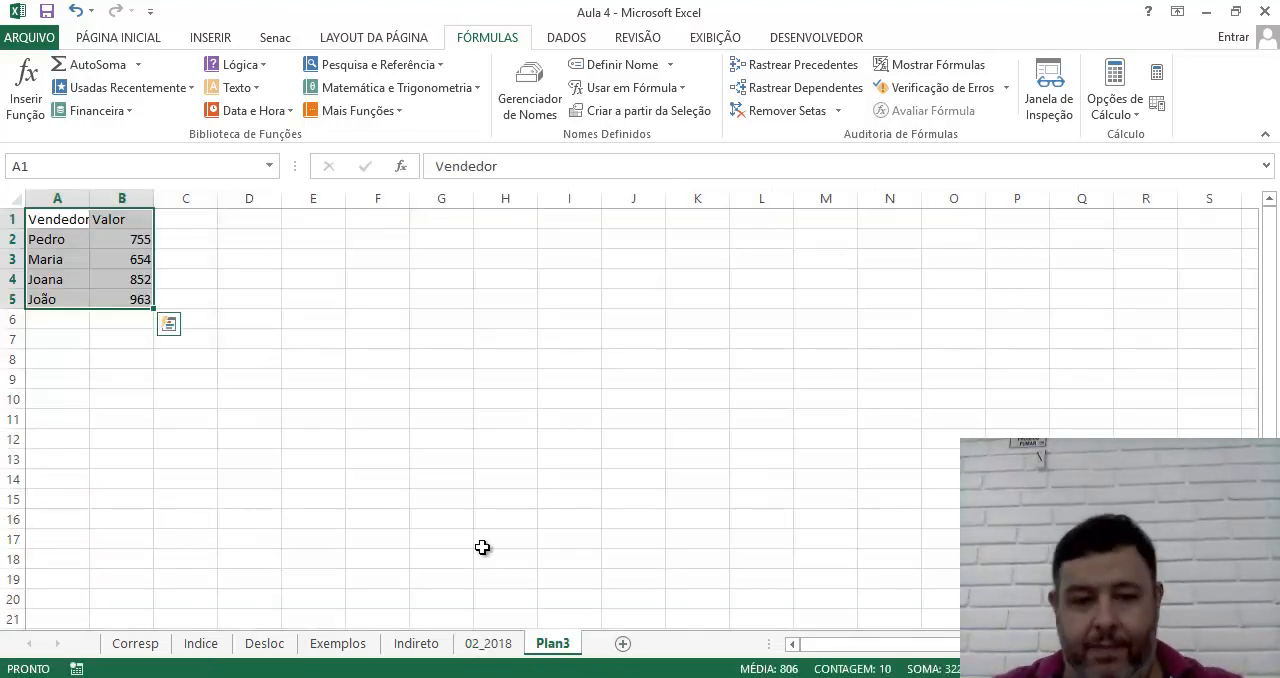
{"action": "double_click", "coordinate": [550, 646]}
{"action": "type", "text": "03_2018"}
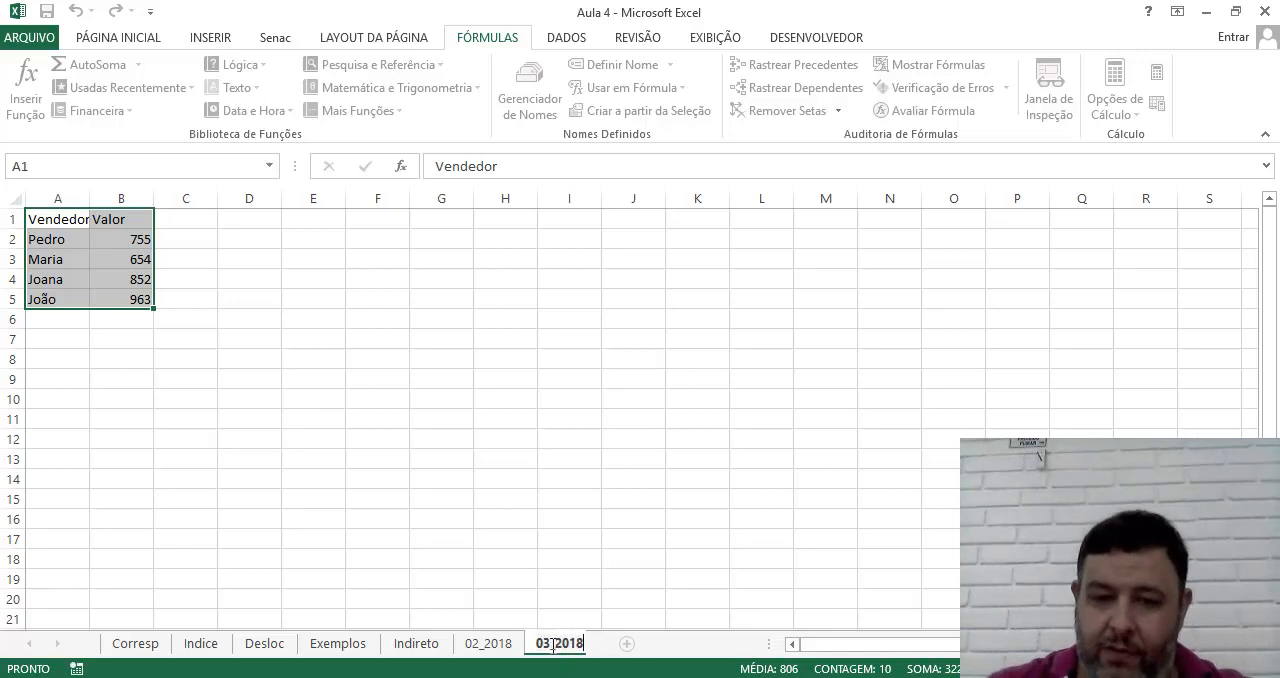
{"action": "key", "text": "Return"}
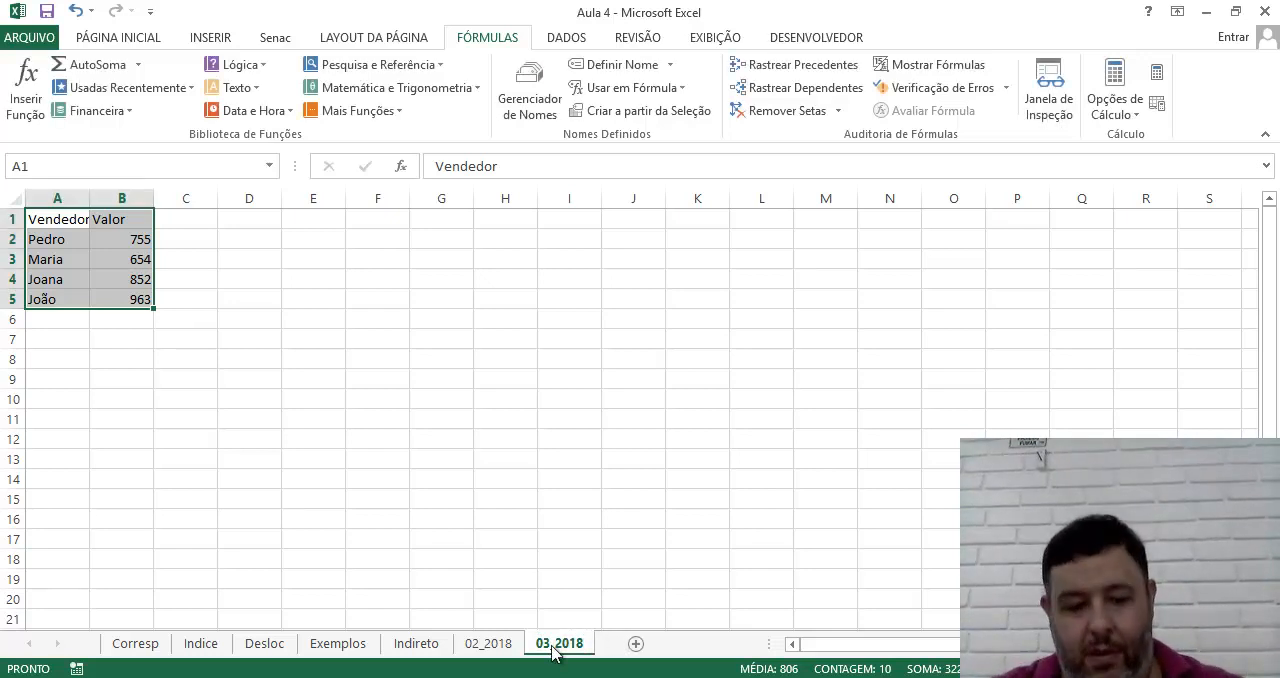
Add another new worksheet and paste the copied Vendedor/Valor table at A1
{"action": "left_click", "coordinate": [635, 644]}
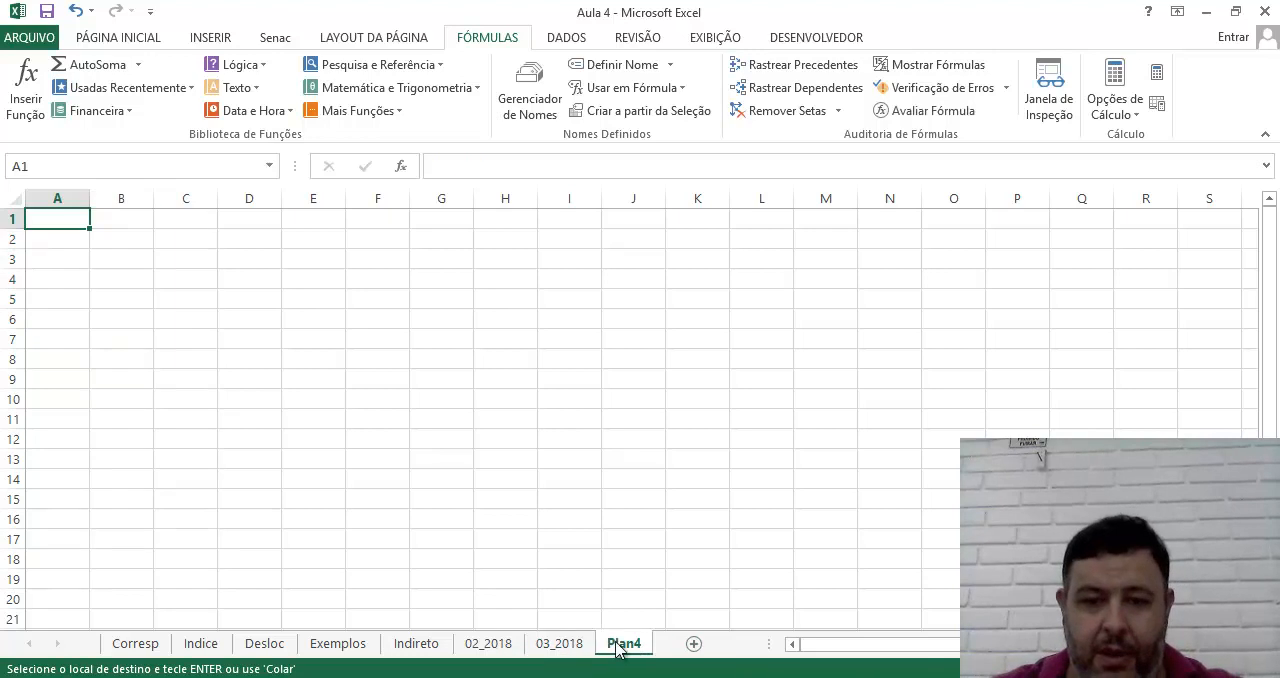
{"action": "key", "text": "Return"}
{"action": "left_click", "coordinate": [620, 645]}
Rename the worksheet Plan4 as 04_2018 and autofit column A to its contents
{"action": "double_click", "coordinate": [620, 645]}
{"action": "type", "text": "04_ao"}
{"action": "key", "text": "BackSpace"}
{"action": "key", "text": "BackSpace"}
{"action": "key", "text": "BackSpace"}
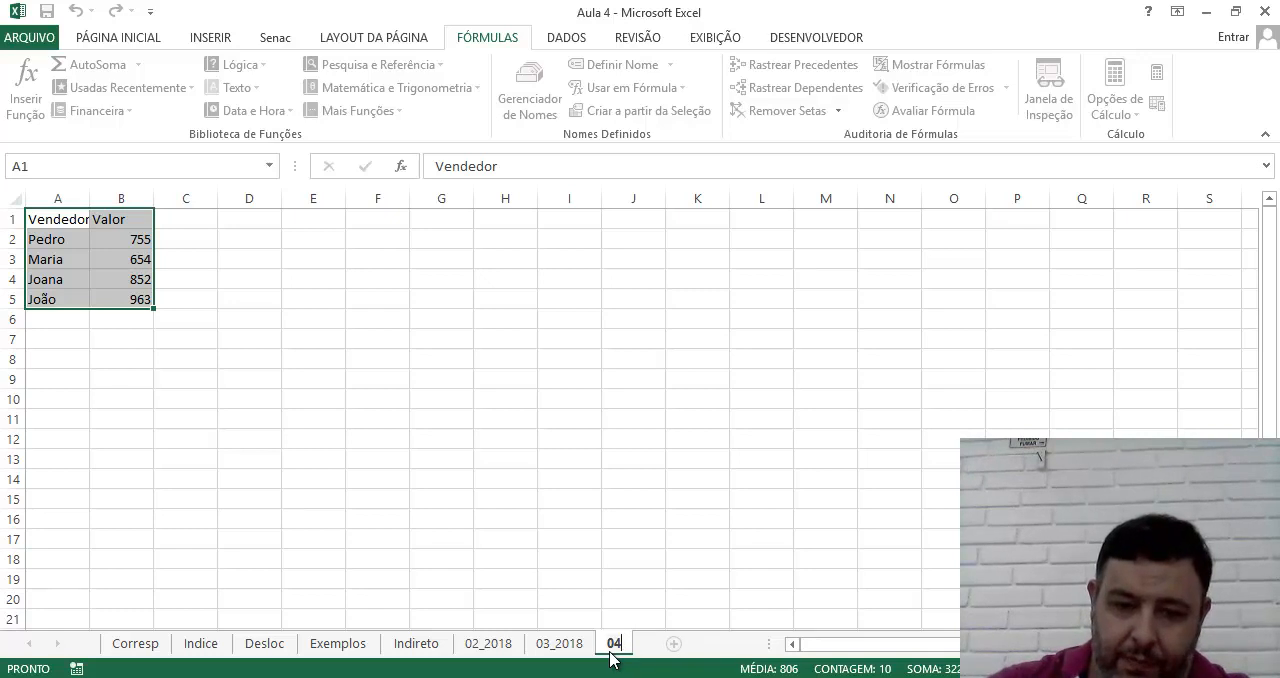
{"action": "type", "text": "1_"}
{"action": "key", "text": "BackSpace"}
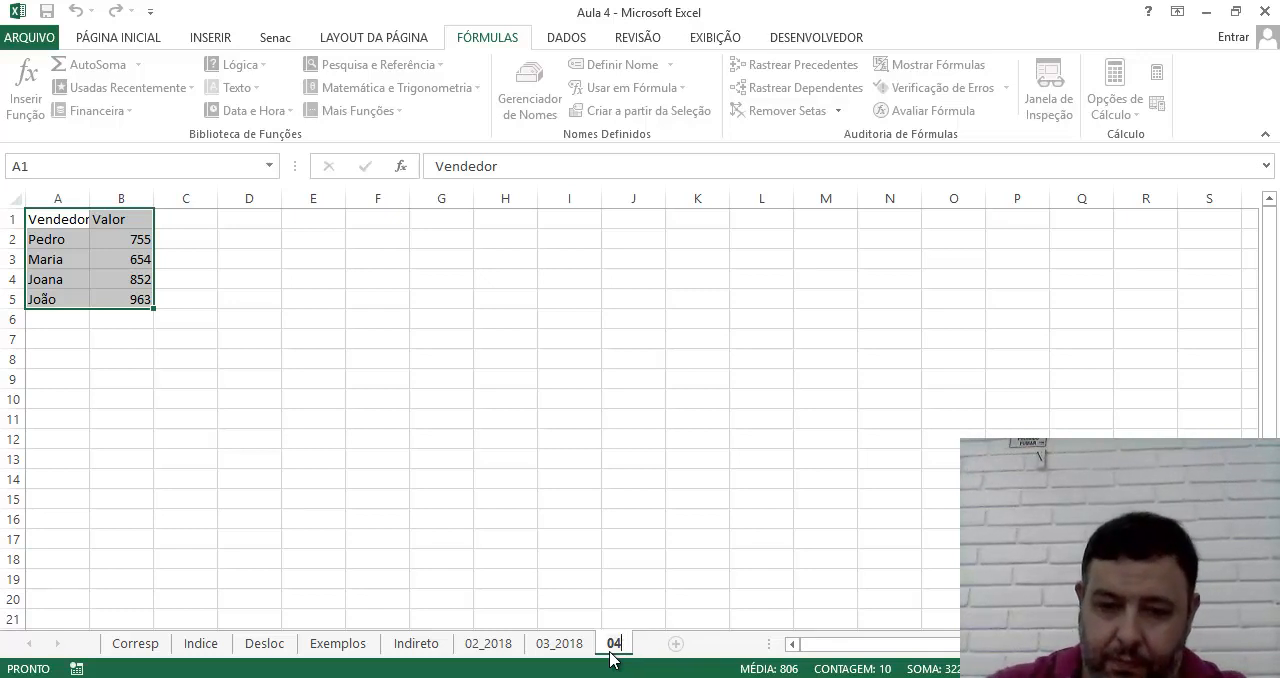
{"action": "type", "text": "_2018"}
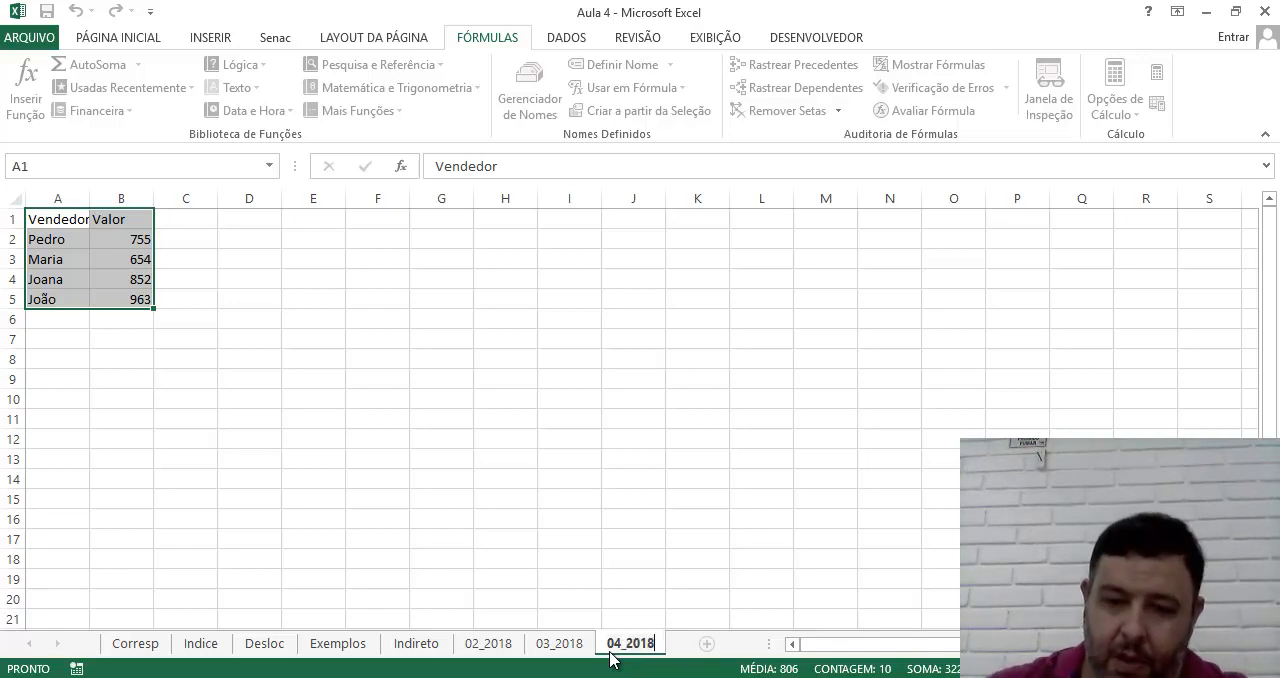
{"action": "key", "text": "Return"}
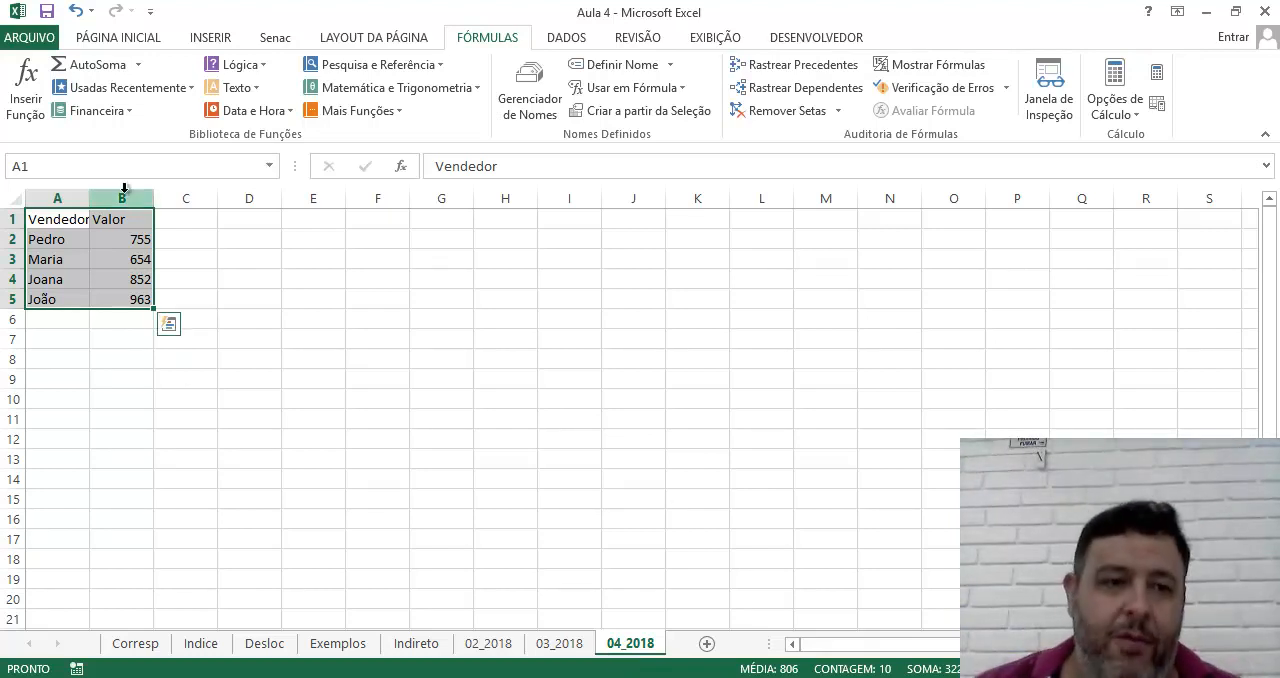
{"action": "double_click", "coordinate": [91, 198]}
{"action": "left_click", "coordinate": [252, 462]}
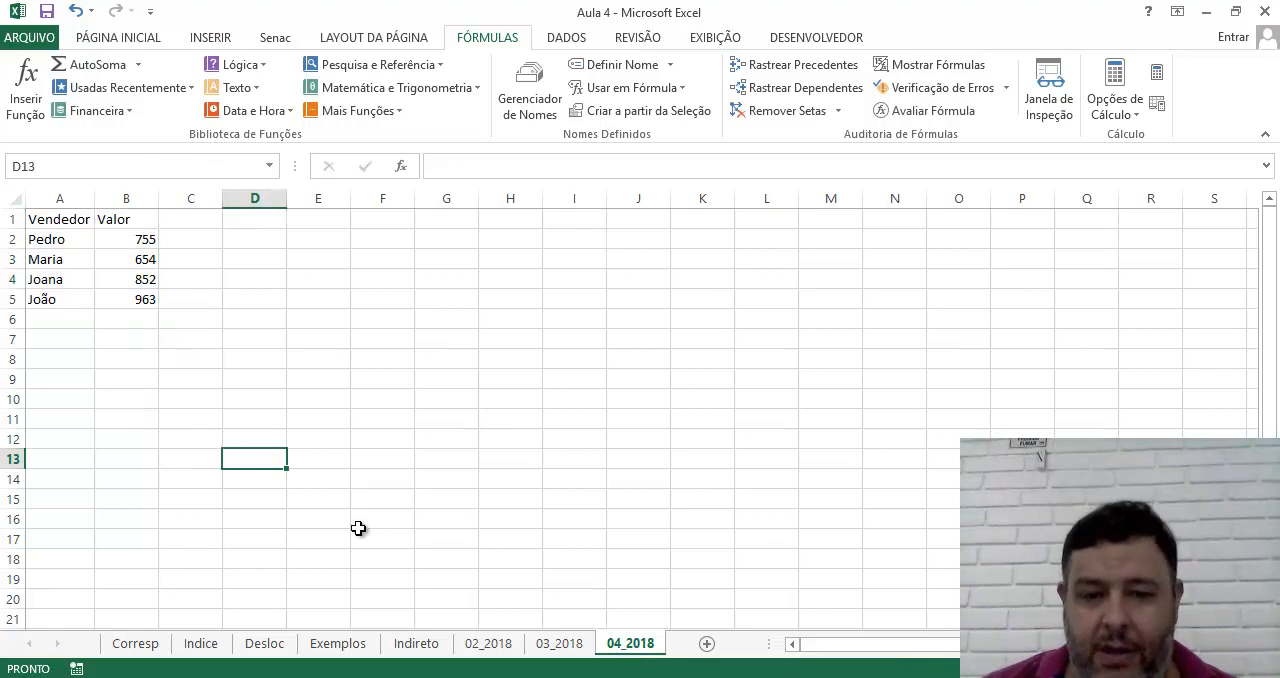
Add a new worksheet after 04_2018 and name it Total
{"action": "left_click", "coordinate": [706, 644]}
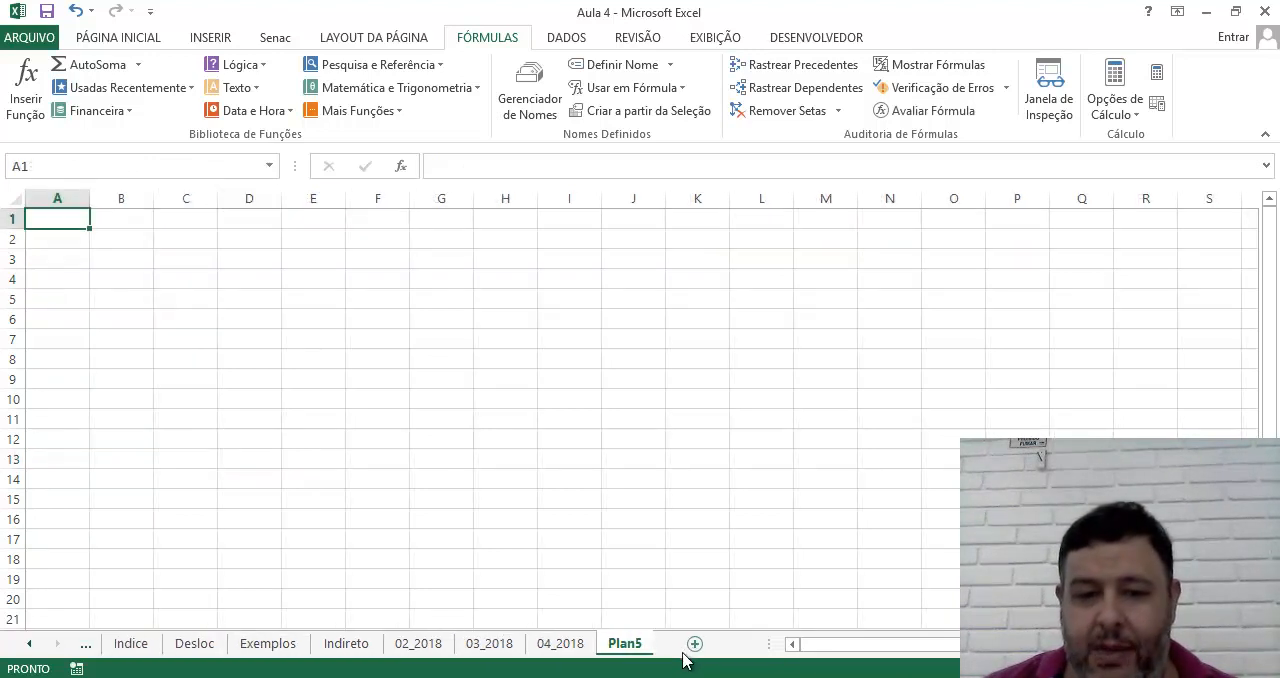
{"action": "double_click", "coordinate": [627, 644]}
{"action": "type", "text": "tOTAL"}
{"action": "key", "text": "BackSpace"}
{"action": "key", "text": "BackSpace"}
{"action": "key", "text": "BackSpace"}
{"action": "key", "text": "BackSpace"}
{"action": "key", "text": "BackSpace"}
{"action": "type", "text": "T"}
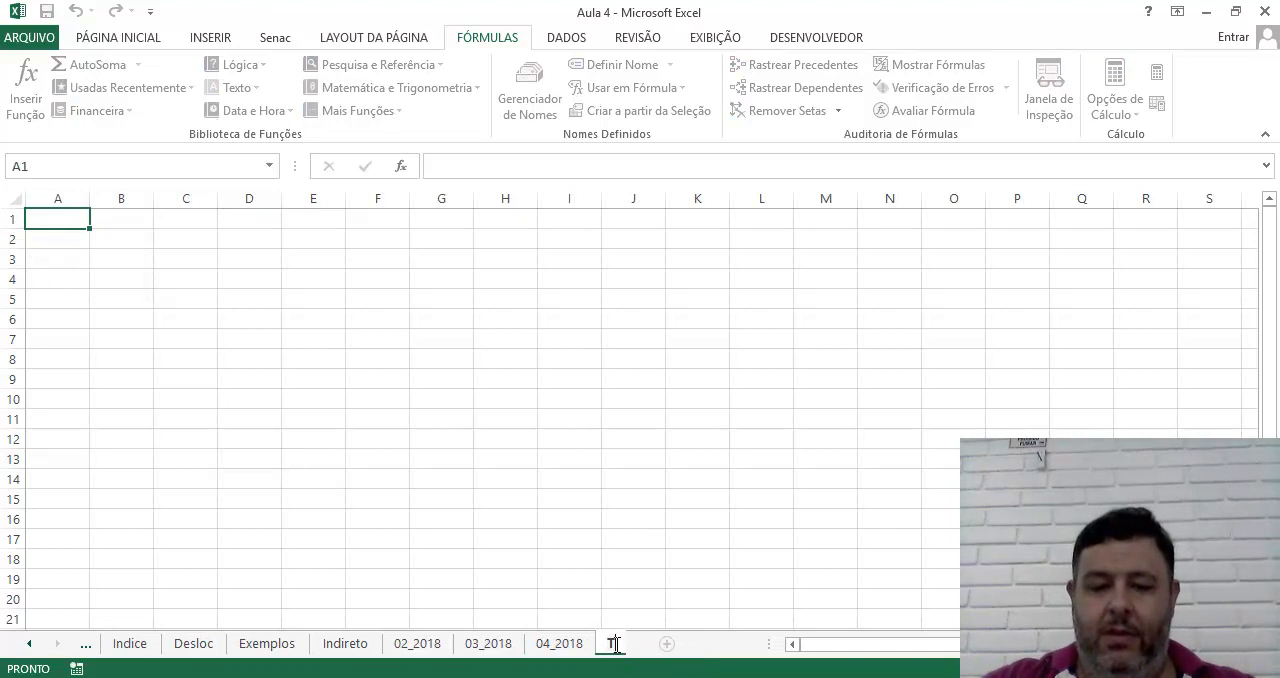
{"action": "type", "text": "otal"}
{"action": "key", "text": "BackSpace"}
{"action": "key", "text": "BackSpace"}
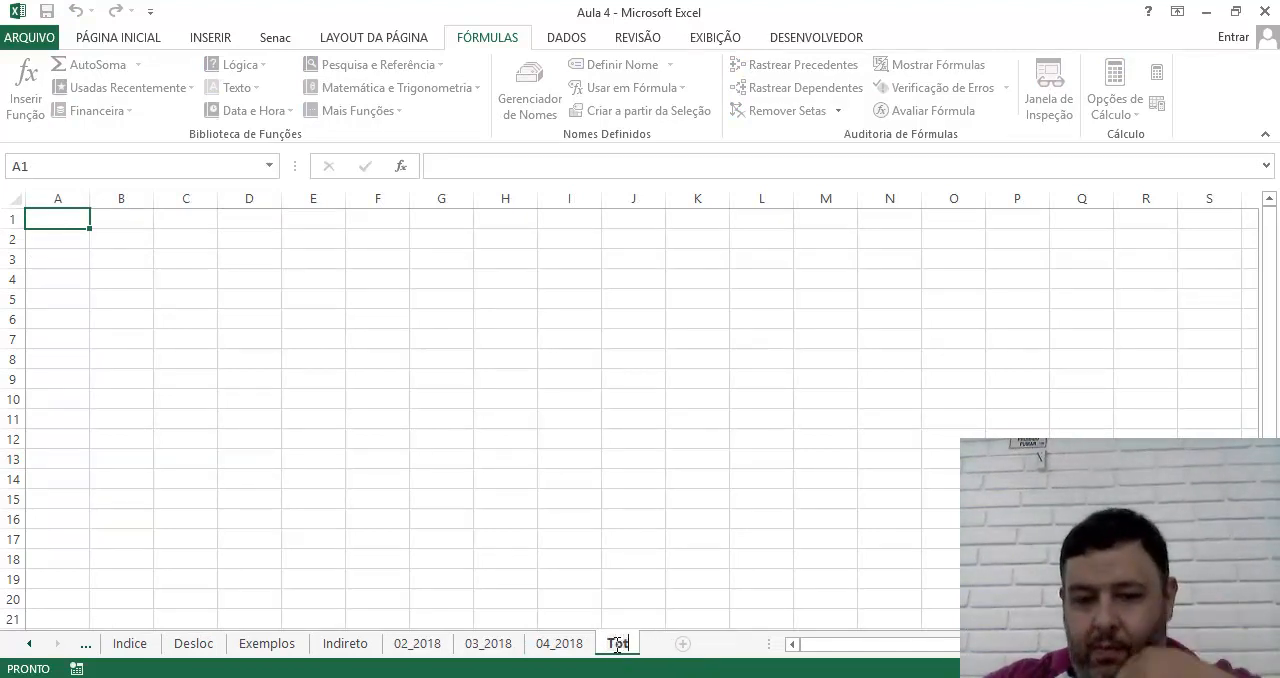
{"action": "type", "text": "al"}
{"action": "key", "text": "Return"}
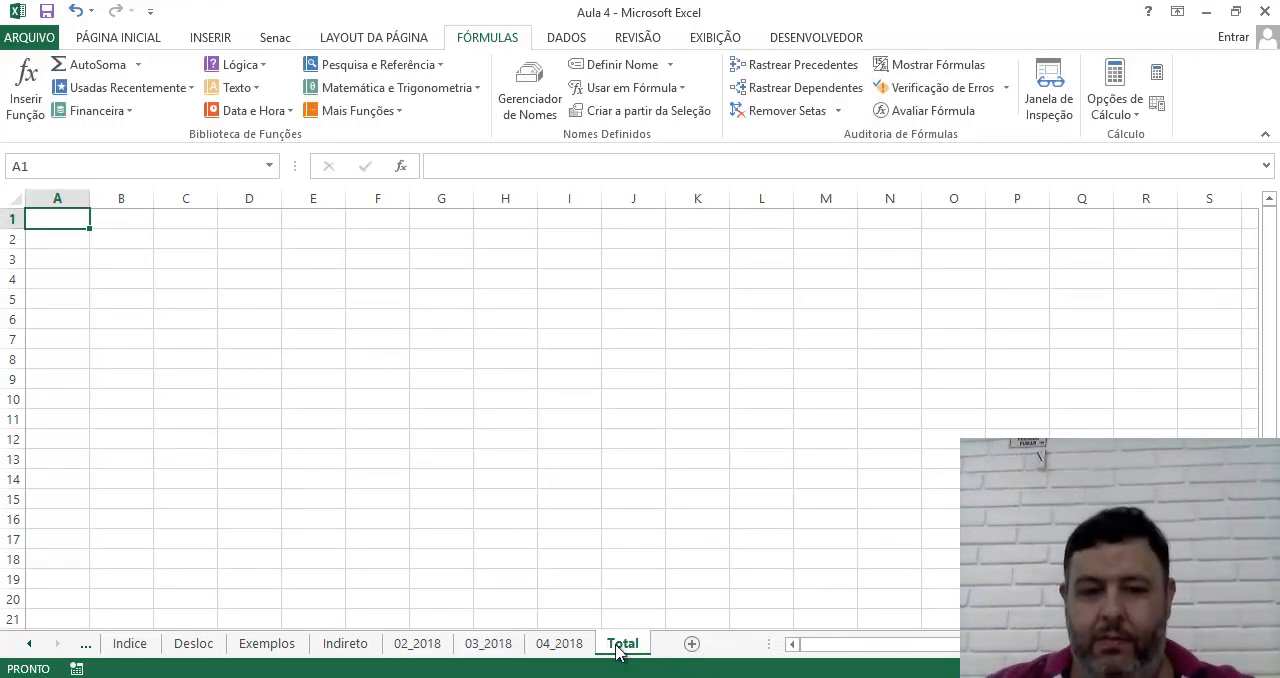
{"action": "left_click", "coordinate": [260, 456]}
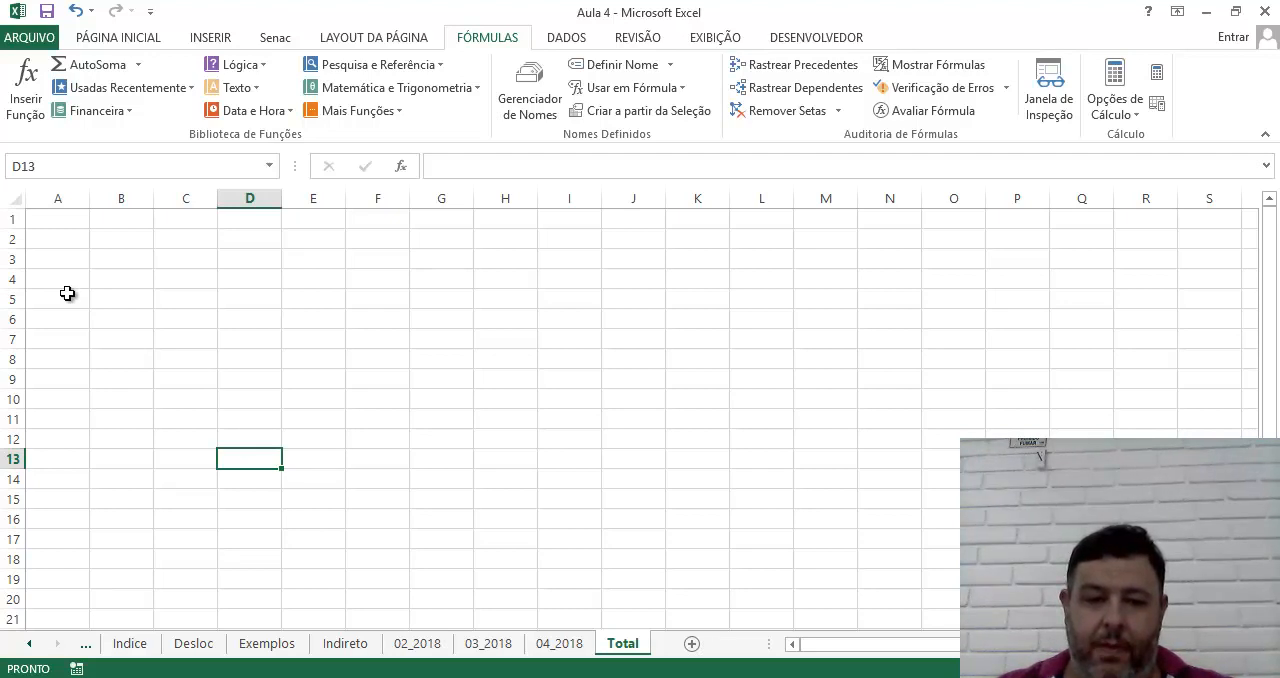
{"action": "left_click", "coordinate": [710, 378]}
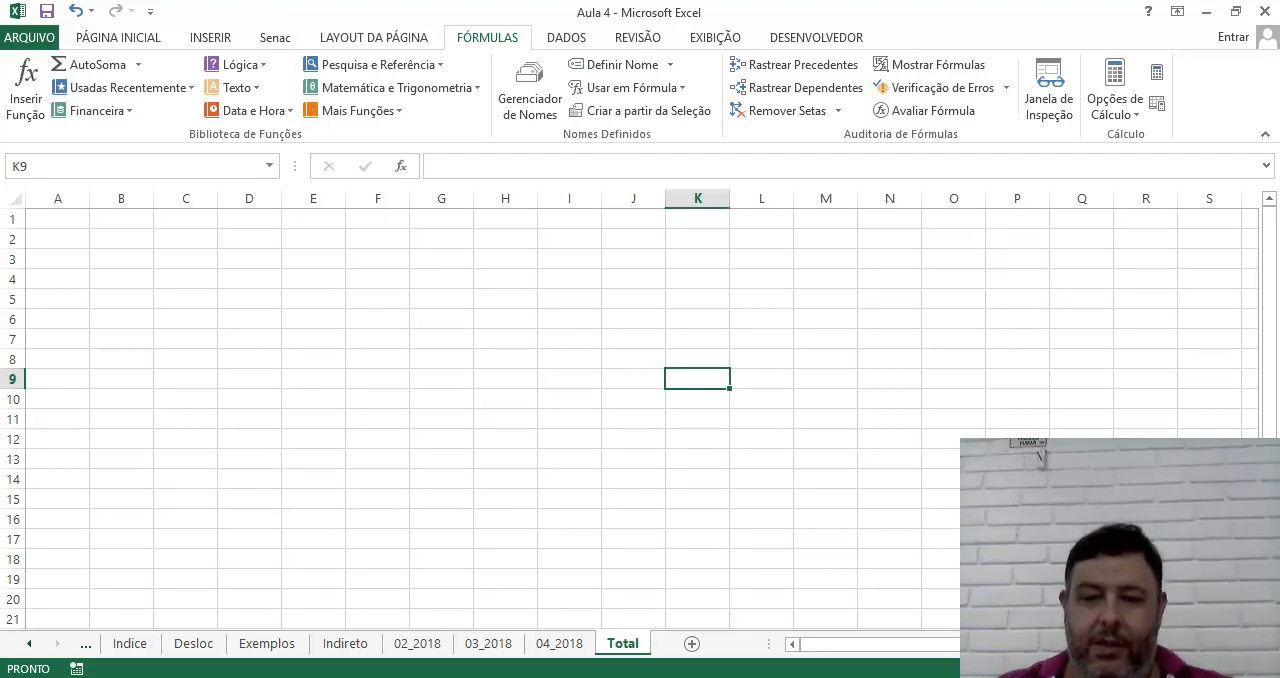
{"action": "scroll", "coordinate": [841, 447], "scroll_direction": "up", "scroll_amount": 4}
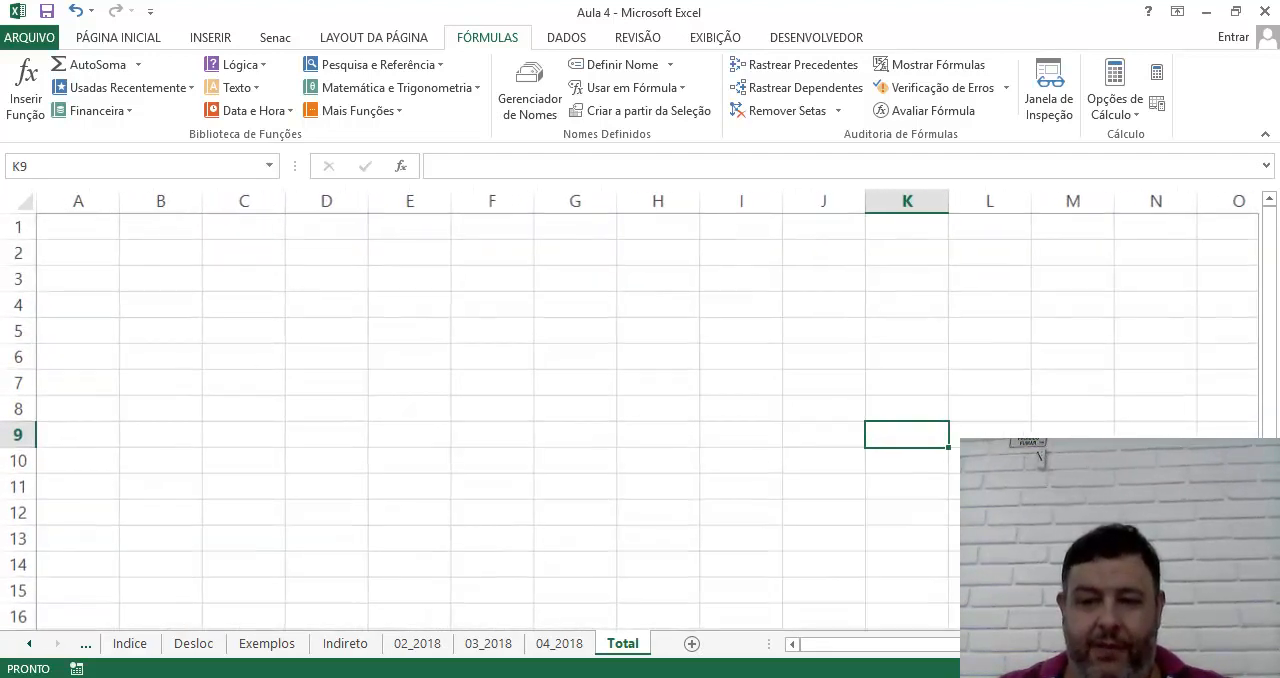
{"action": "left_click", "coordinate": [841, 447]}
{"action": "left_click", "coordinate": [763, 297]}
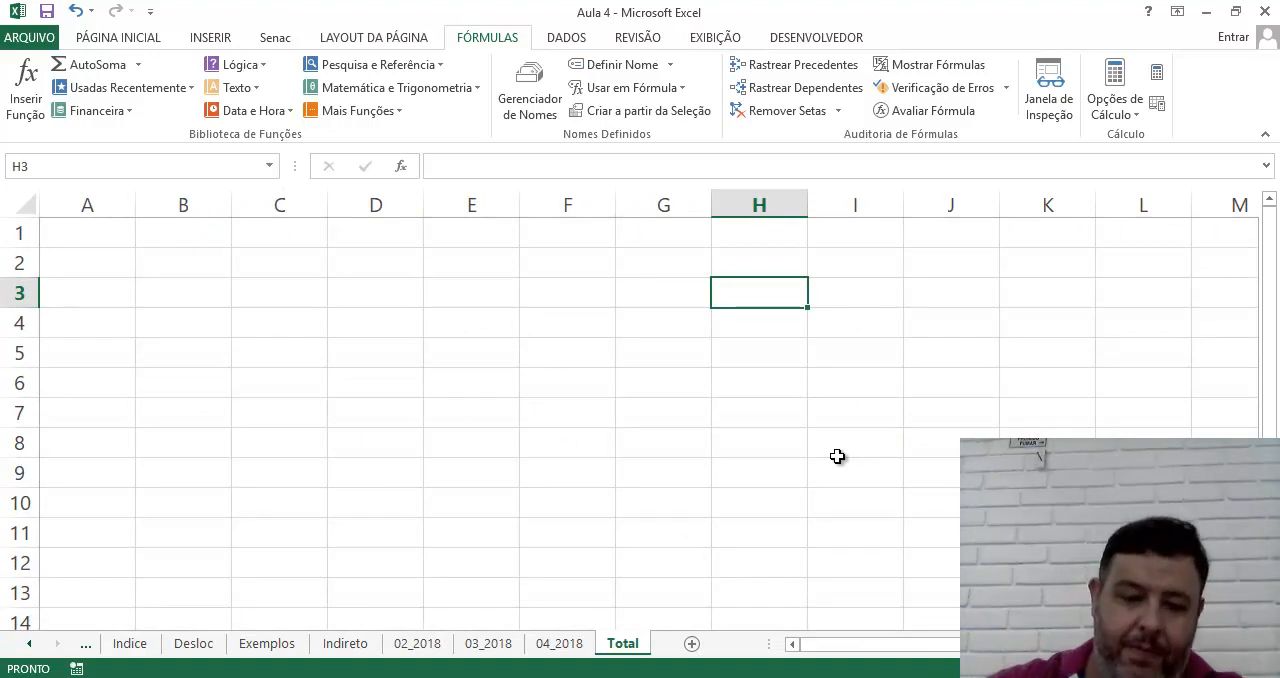
Try to enter the month label Fevereiro / 2018 in cell H3 of the Total sheet
{"action": "type", "text": "Fevereiro"}
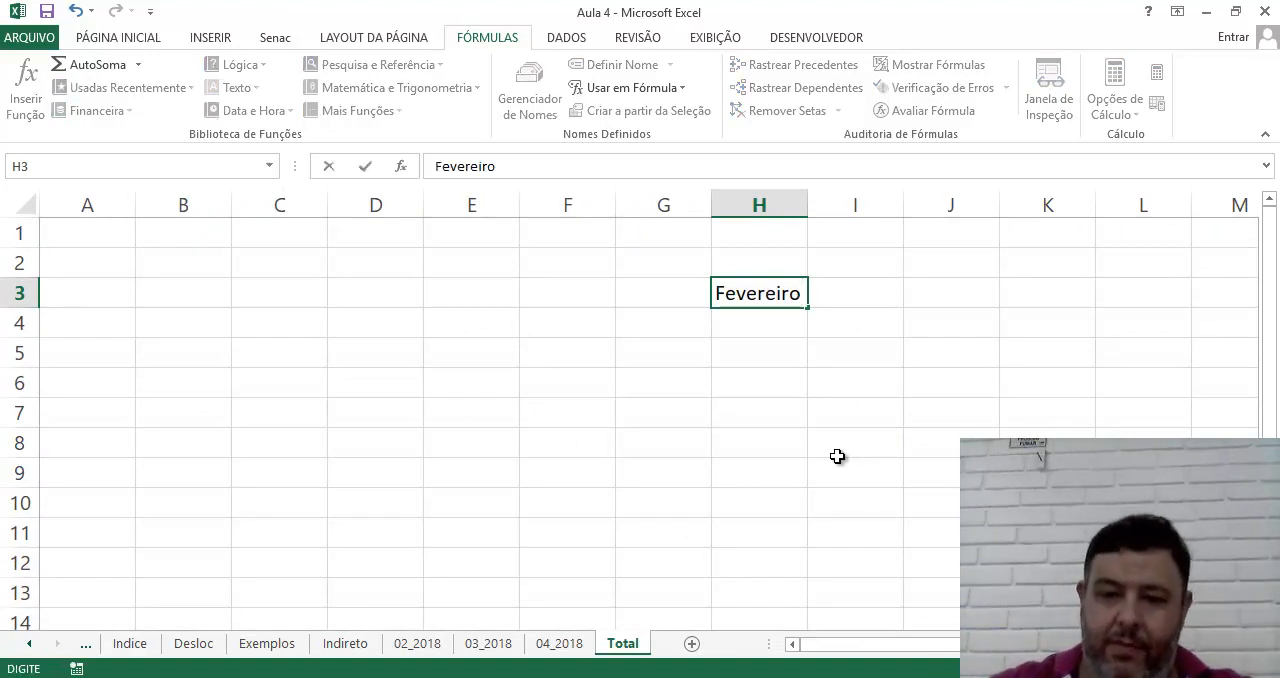
{"action": "type", "text": " / 2018"}
{"action": "key", "text": "Return"}
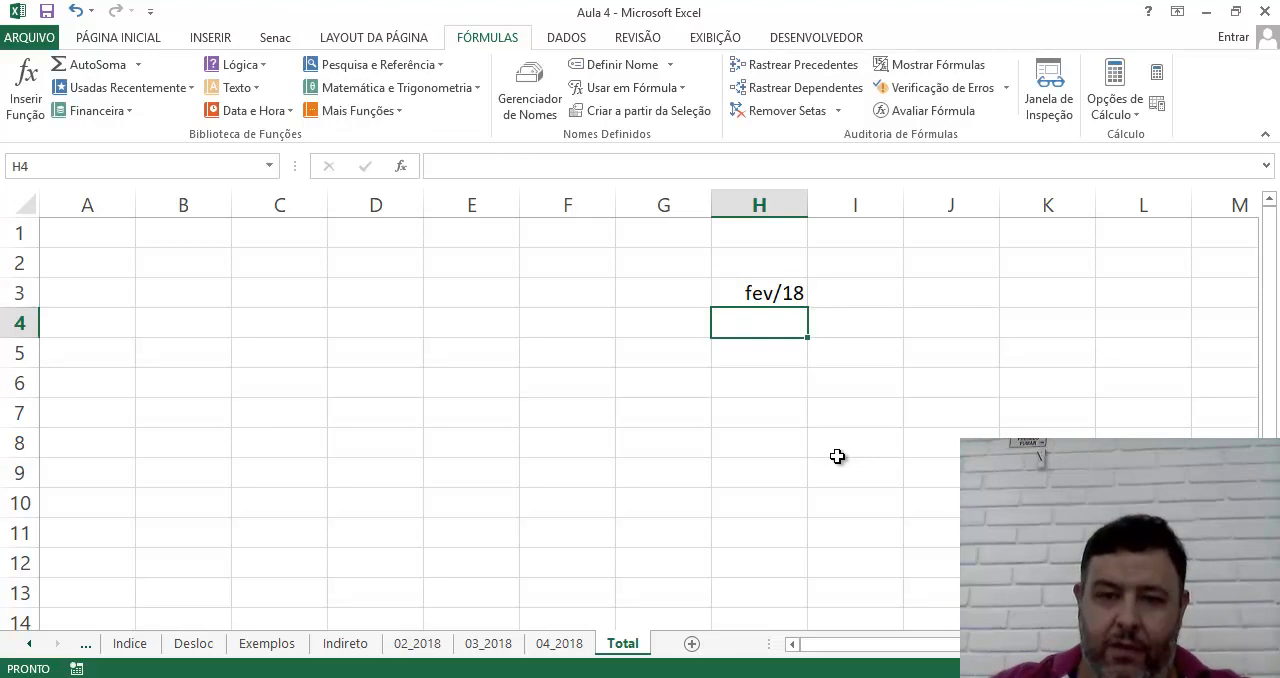
{"action": "key", "text": "Up"}
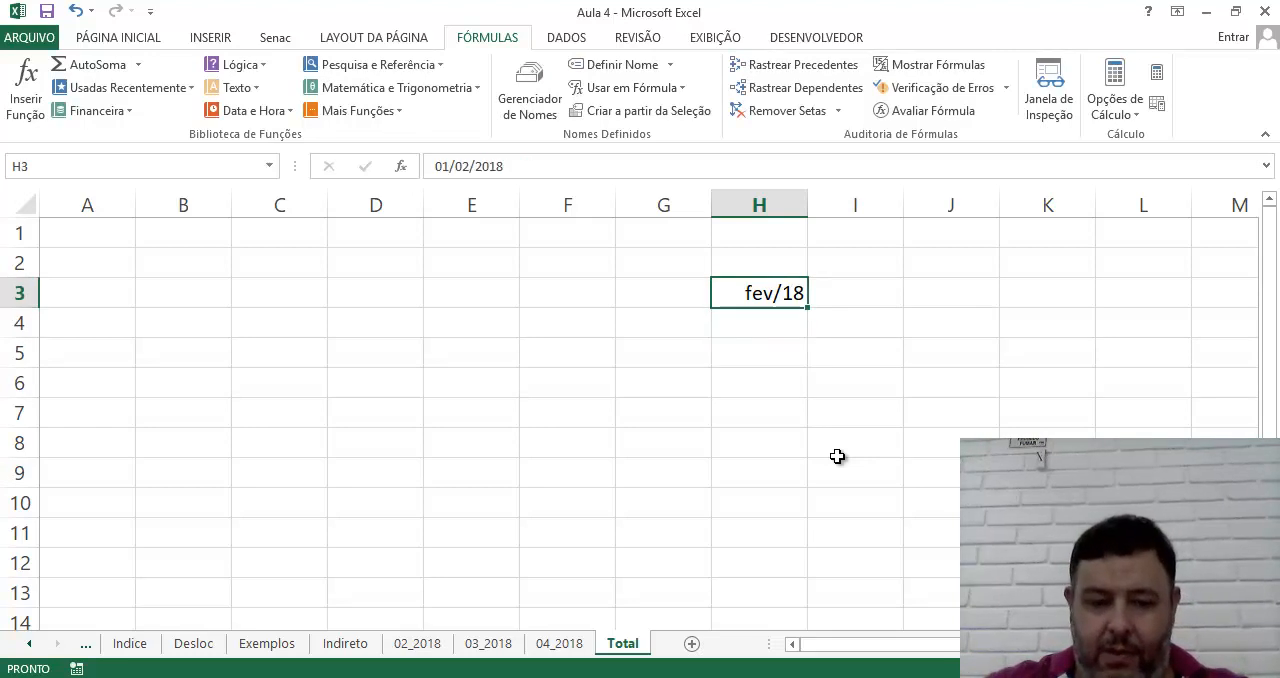
{"action": "type", "text": "=\""}
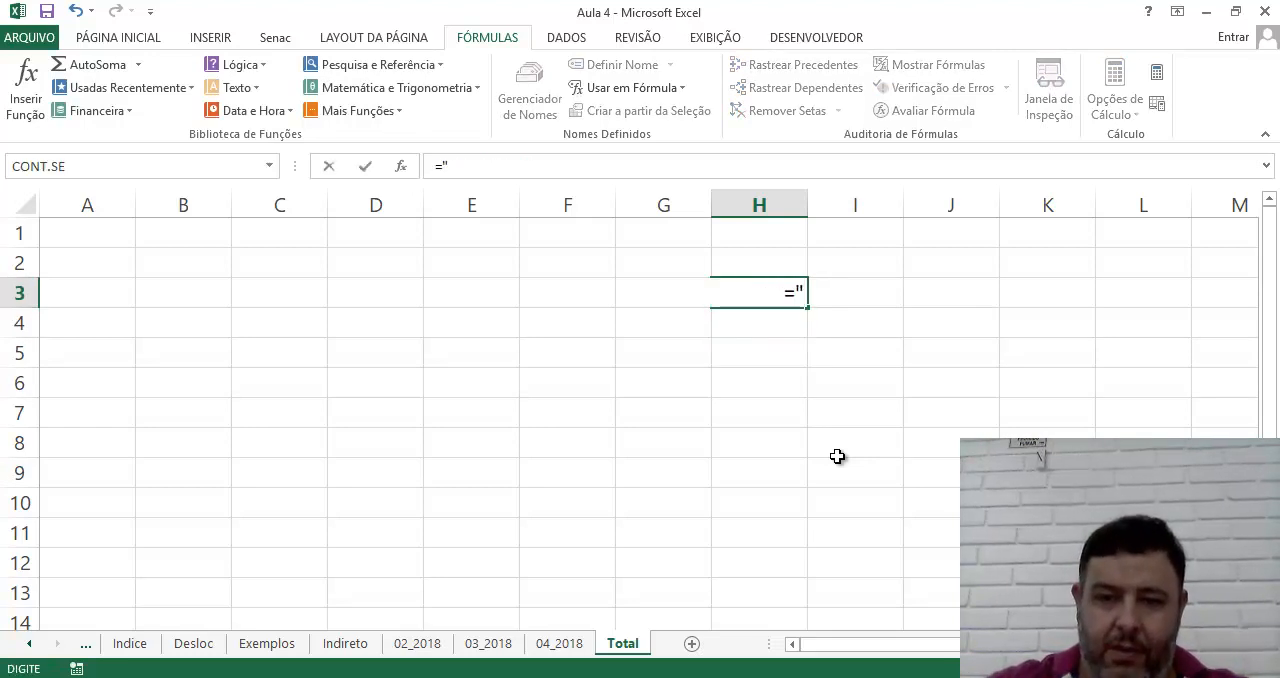
{"action": "key", "text": "BackSpace"}
{"action": "key", "text": "BackSpace"}
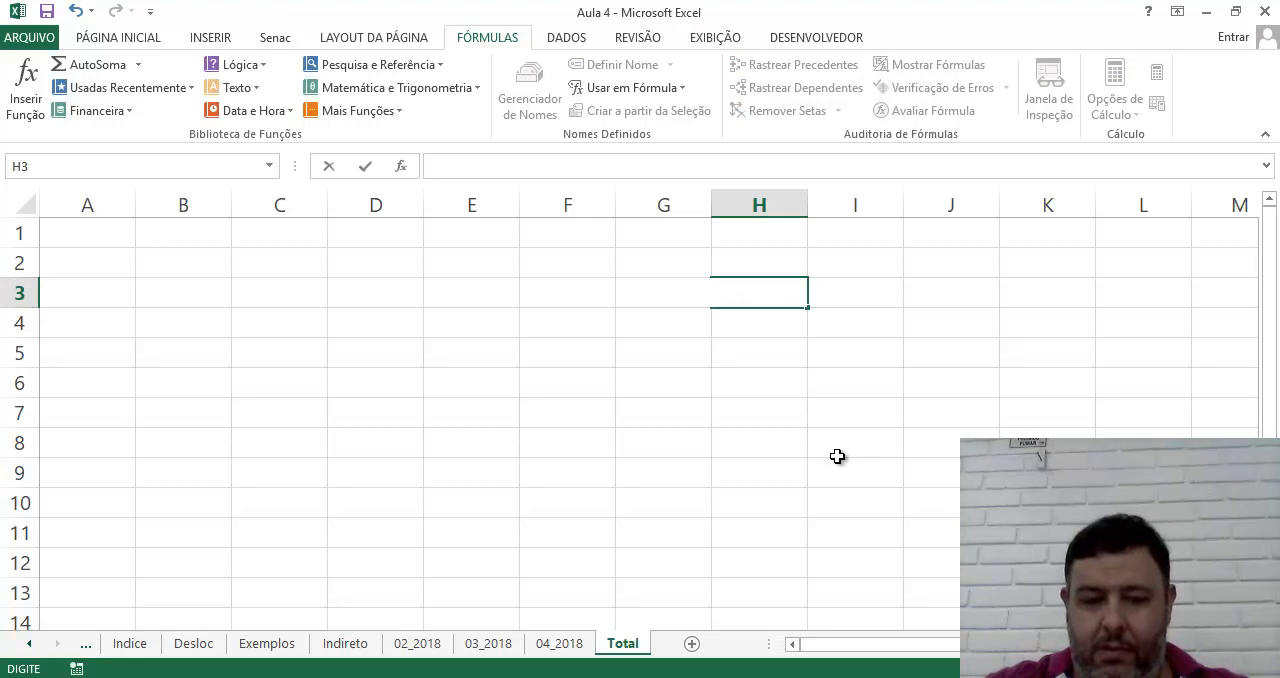
{"action": "key", "text": "ctrl+z"}
{"action": "type", "text": "Fe"}
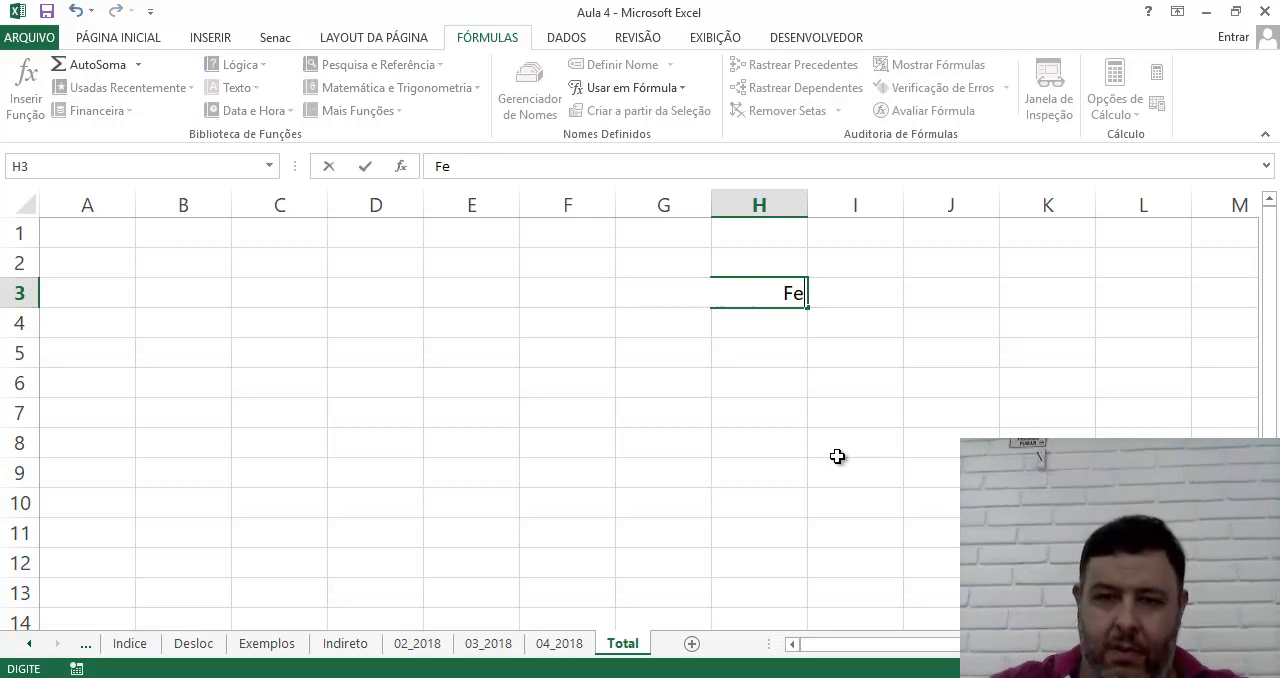
{"action": "type", "text": "vereiro / 2018"}
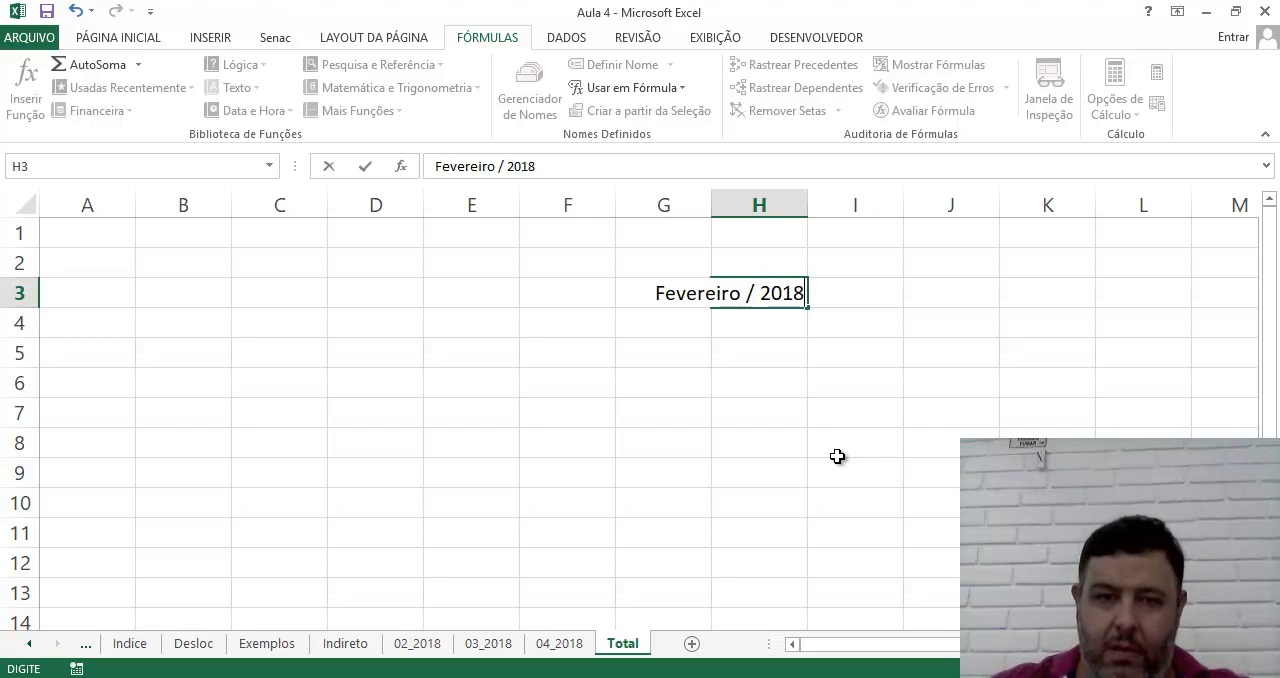
{"action": "key", "text": "Return"}
{"action": "key", "text": "Up"}
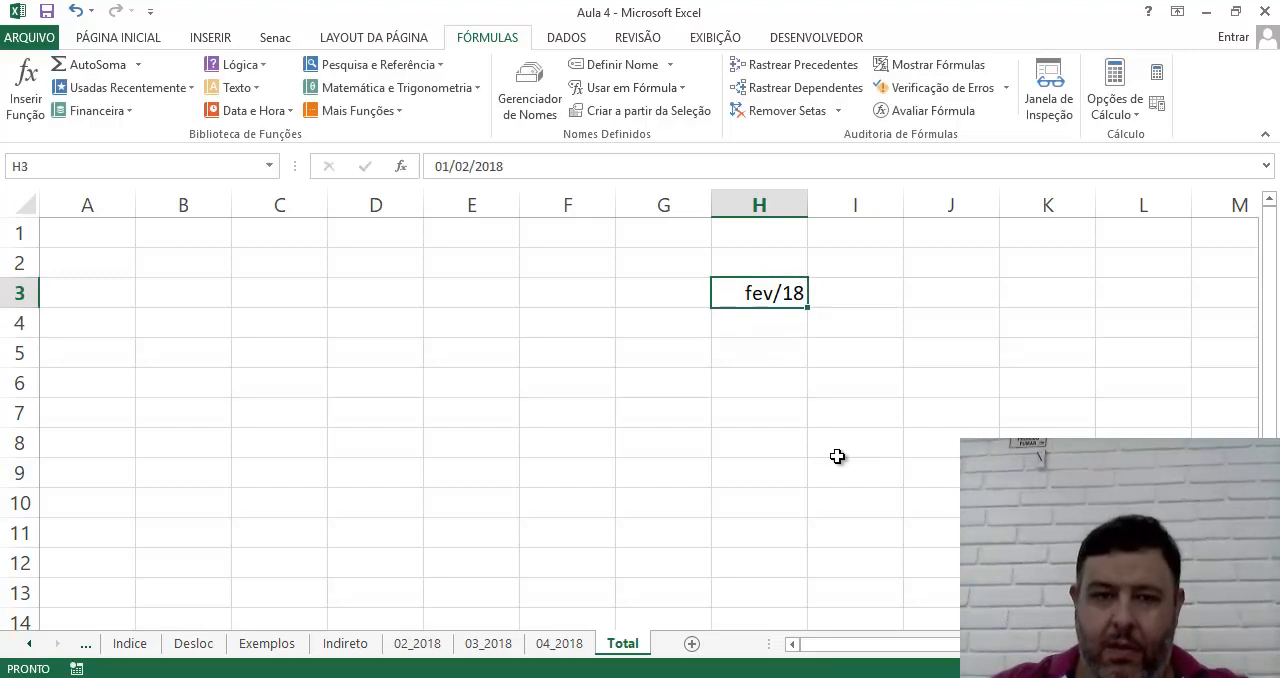
Format cell H3 as Texto and enter Fevereiro / 2018 in it again
{"action": "left_click", "coordinate": [105, 40]}
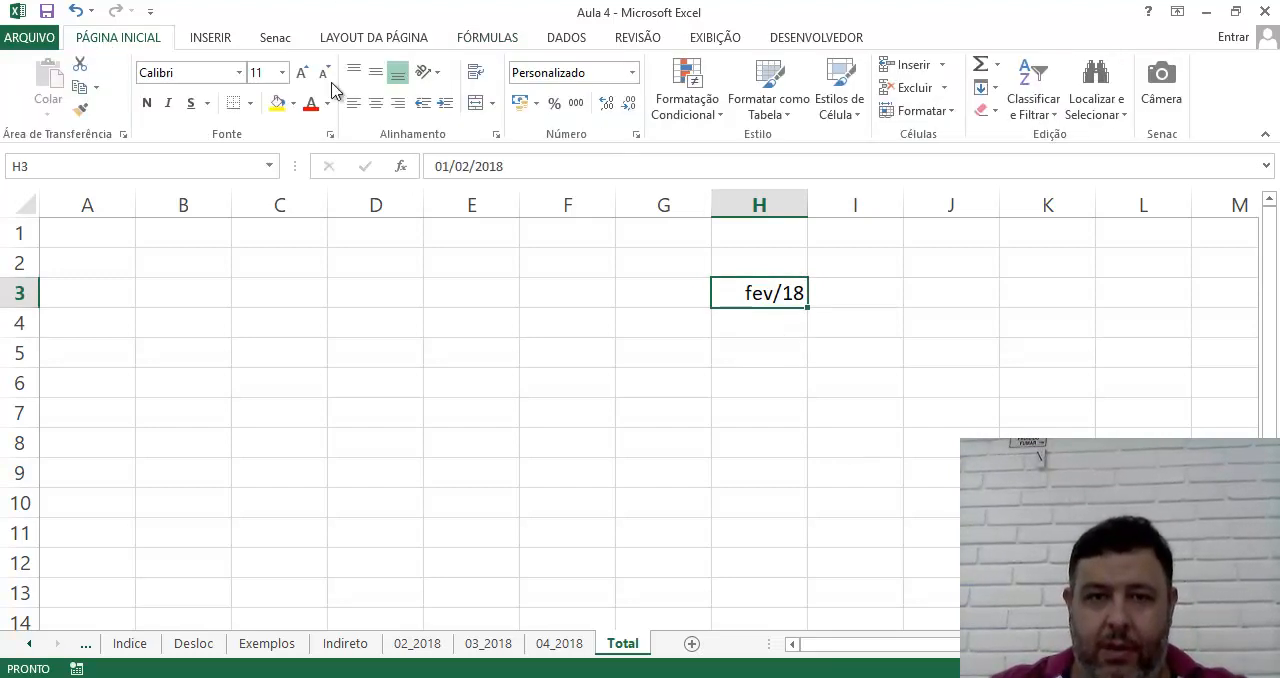
{"action": "left_click", "coordinate": [632, 72]}
{"action": "left_click", "coordinate": [612, 106]}
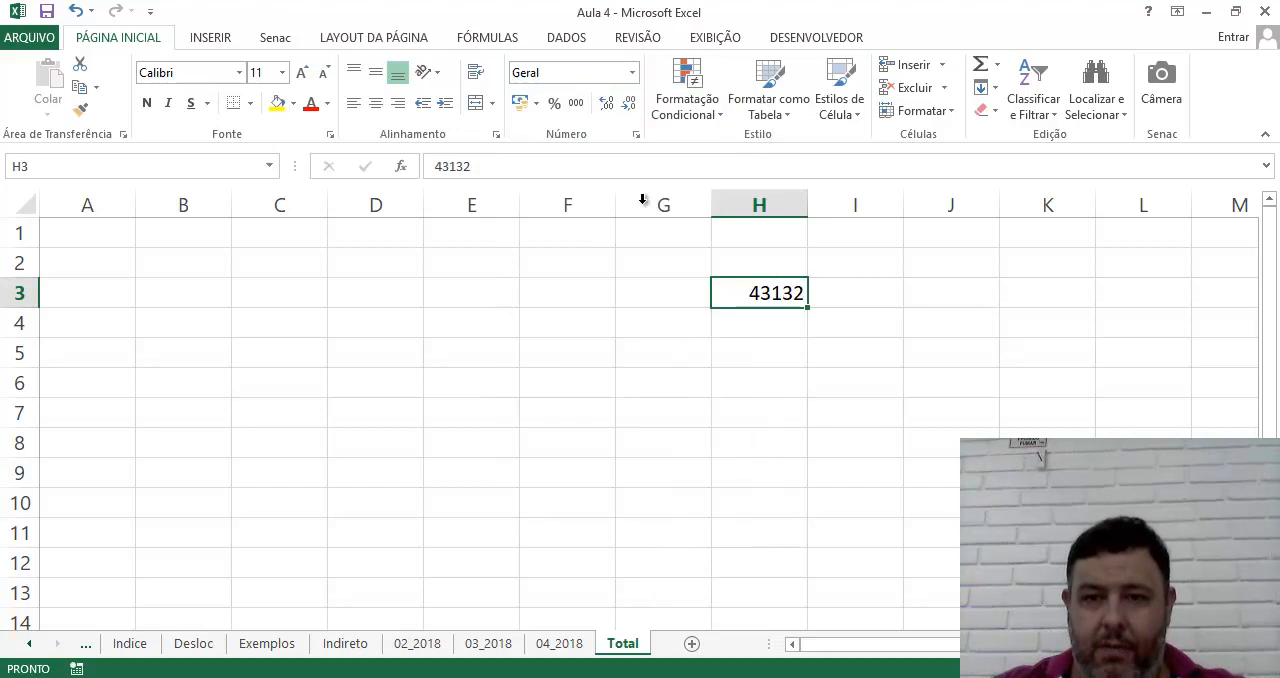
{"action": "left_click", "coordinate": [632, 72]}
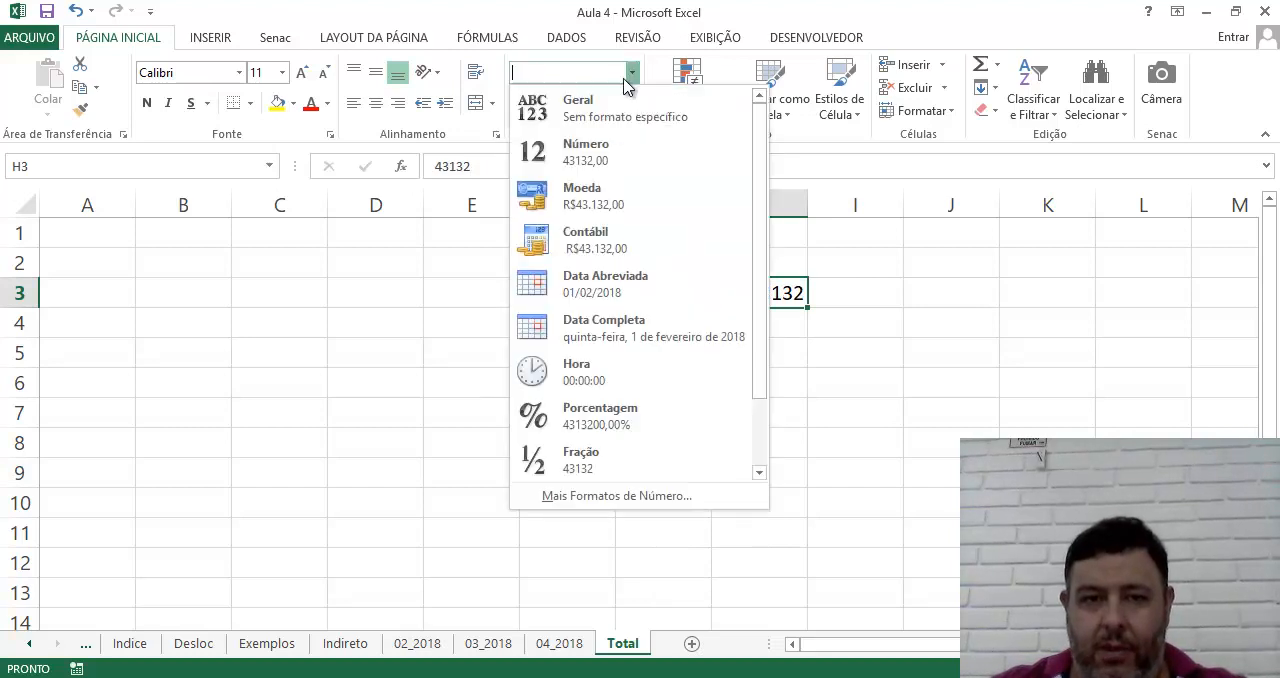
{"action": "scroll", "coordinate": [625, 437], "scroll_direction": "down", "scroll_amount": 1}
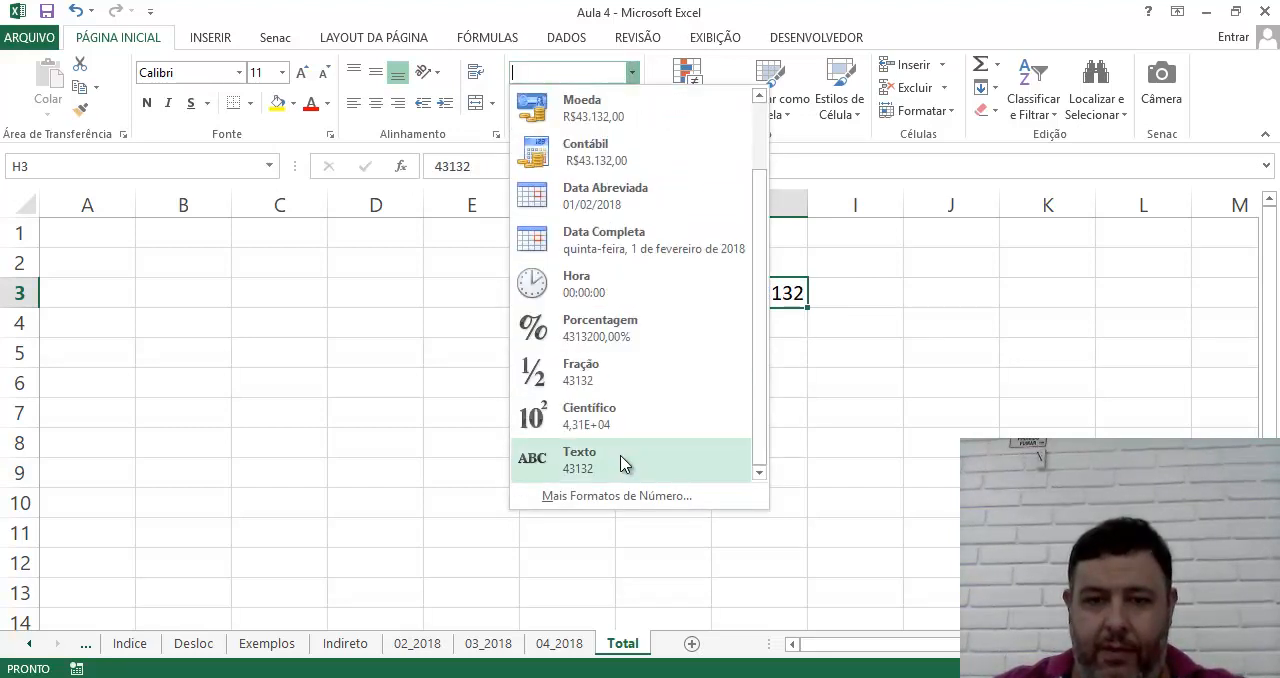
{"action": "left_click", "coordinate": [623, 460]}
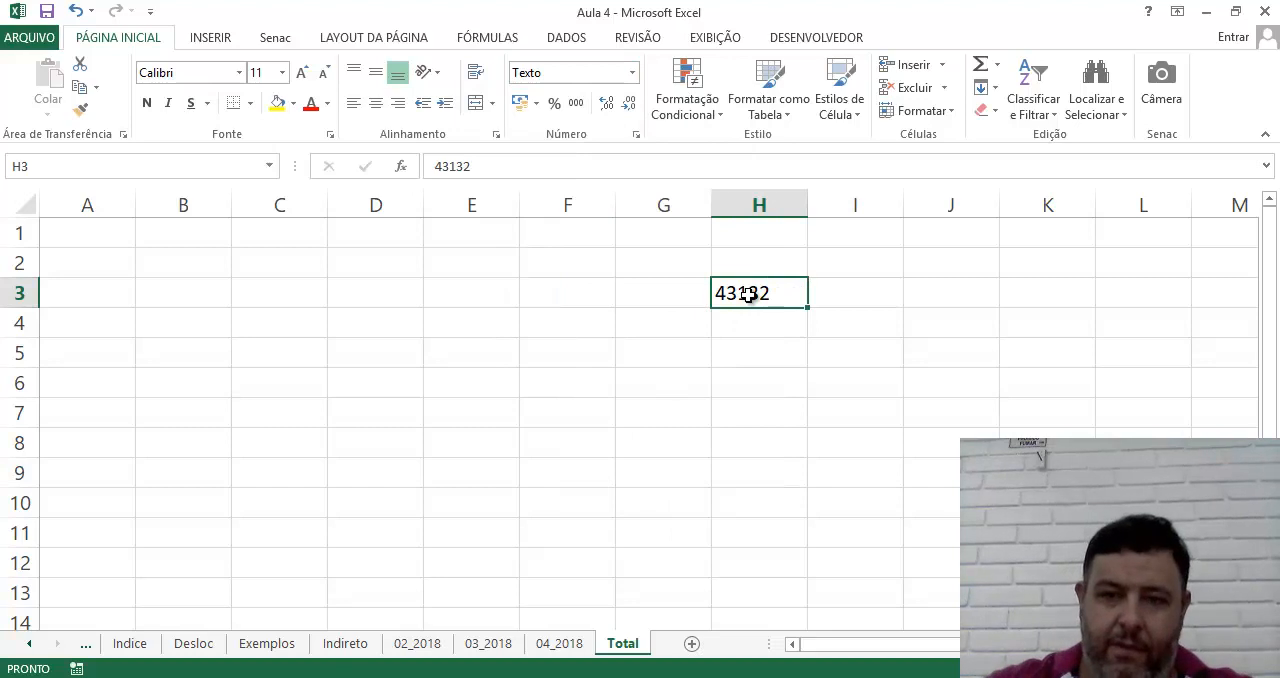
{"action": "type", "text": "Fevereiro / 2018"}
{"action": "key", "text": "Return"}
{"action": "left_click", "coordinate": [743, 295]}
Format the cells H4:H6 as Texto
{"action": "left_click", "coordinate": [739, 316]}
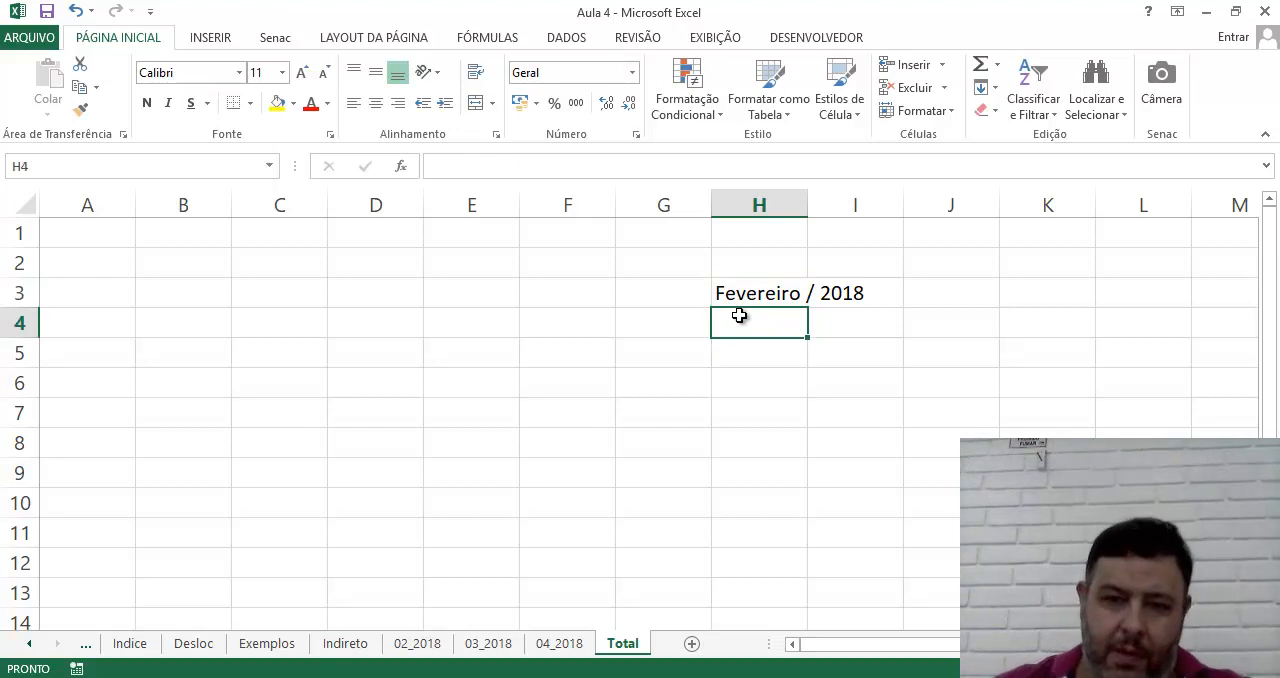
{"action": "left_click_drag", "start_coordinate": [739, 316], "coordinate": [749, 383]}
{"action": "left_click", "coordinate": [632, 72]}
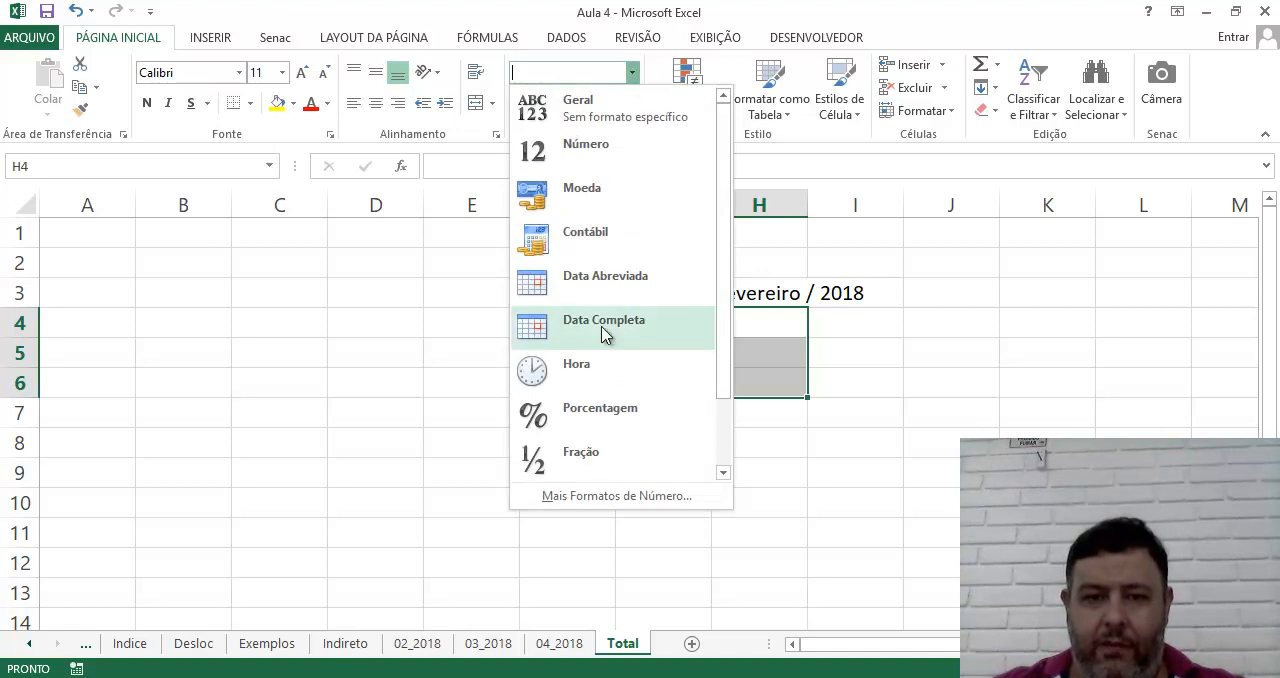
{"action": "scroll", "coordinate": [604, 415], "scroll_direction": "down", "scroll_amount": 2}
{"action": "left_click", "coordinate": [600, 448]}
{"action": "left_click", "coordinate": [730, 441]}
Enter the month labels Março / 2018 in H4 and Abril / 2018 in H5
{"action": "left_click", "coordinate": [744, 328]}
{"action": "type", "text": "Março / 2018"}
{"action": "key", "text": "Return"}
{"action": "type", "text": "A"}
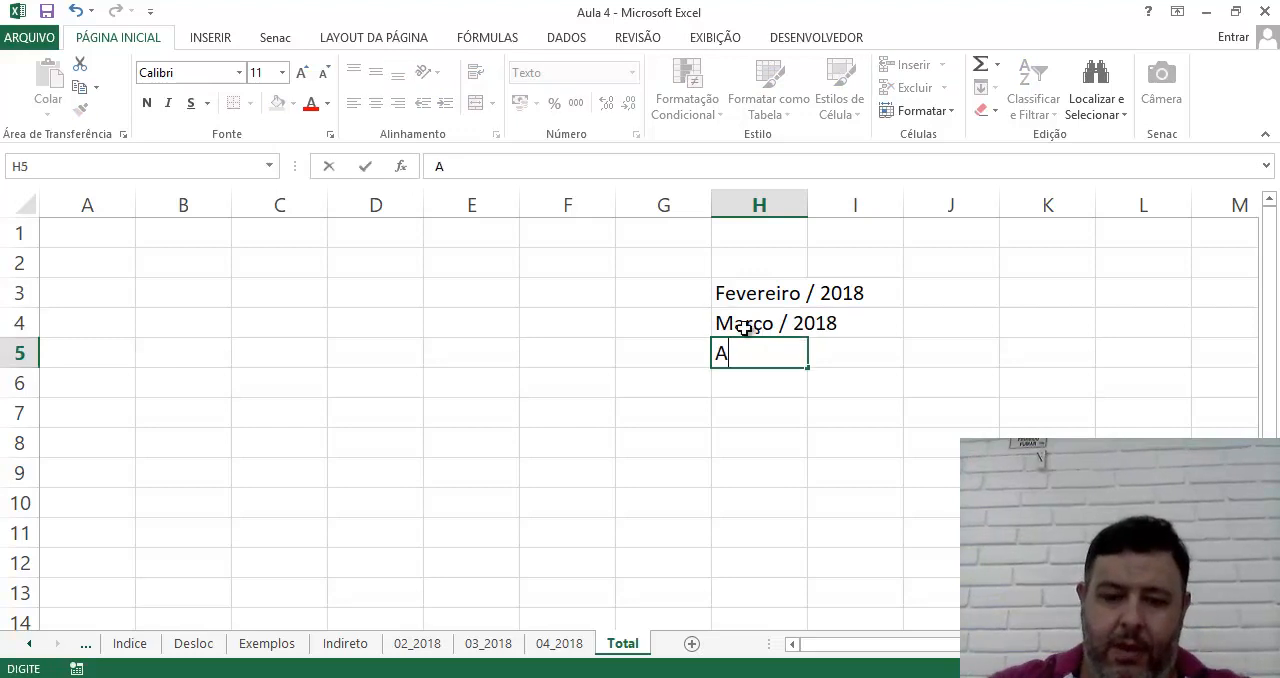
{"action": "type", "text": "bril / 2018"}
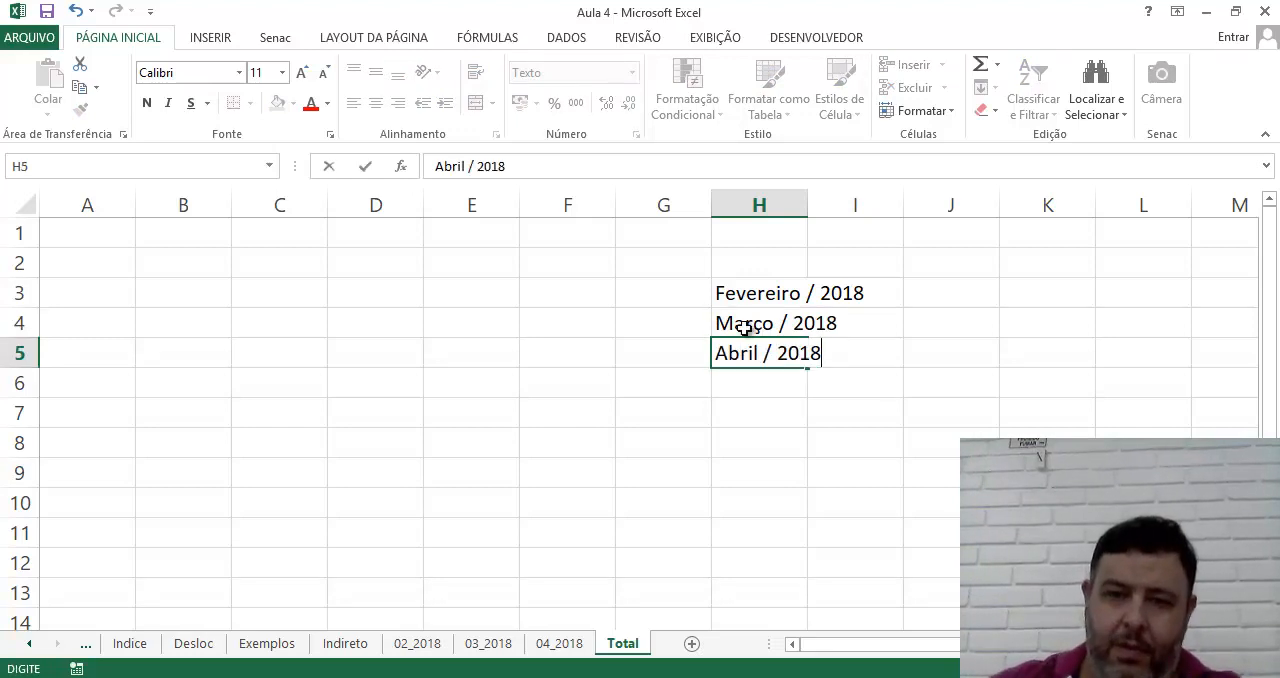
{"action": "key", "text": "Return"}
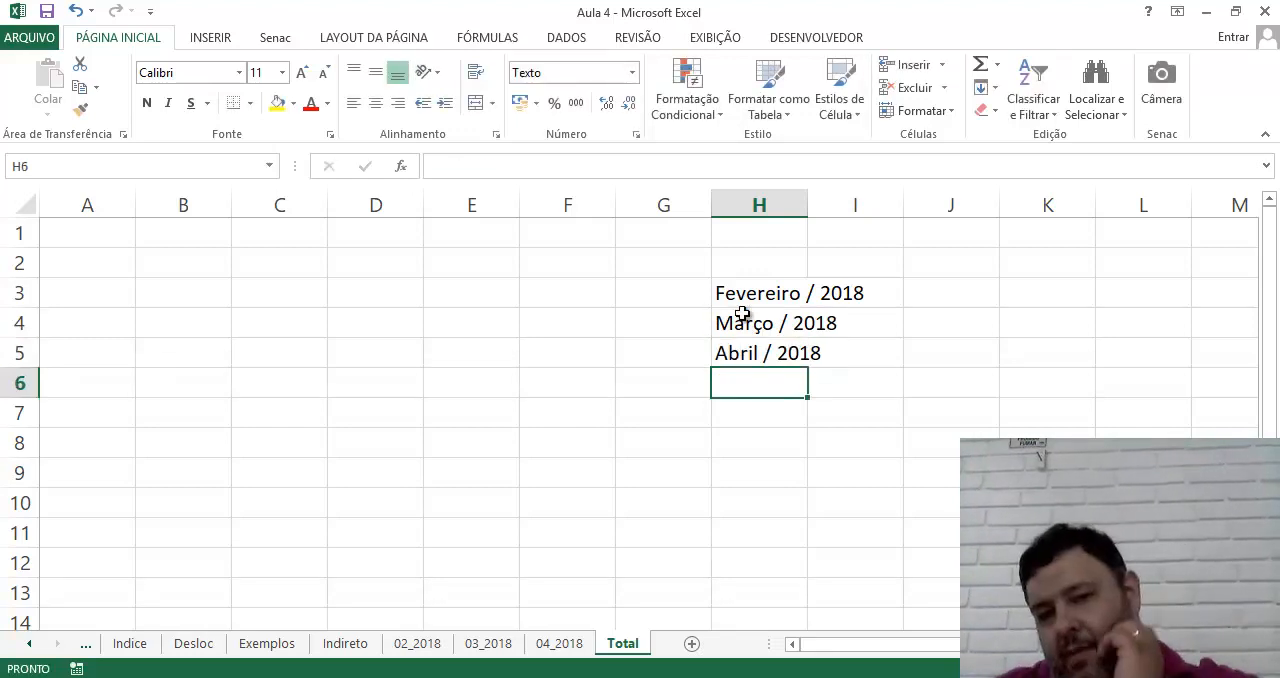
Enter the matching sheet names 02_2018, 03_2018 and 04_2018 in cells I3 to I5
{"action": "left_click", "coordinate": [679, 300]}
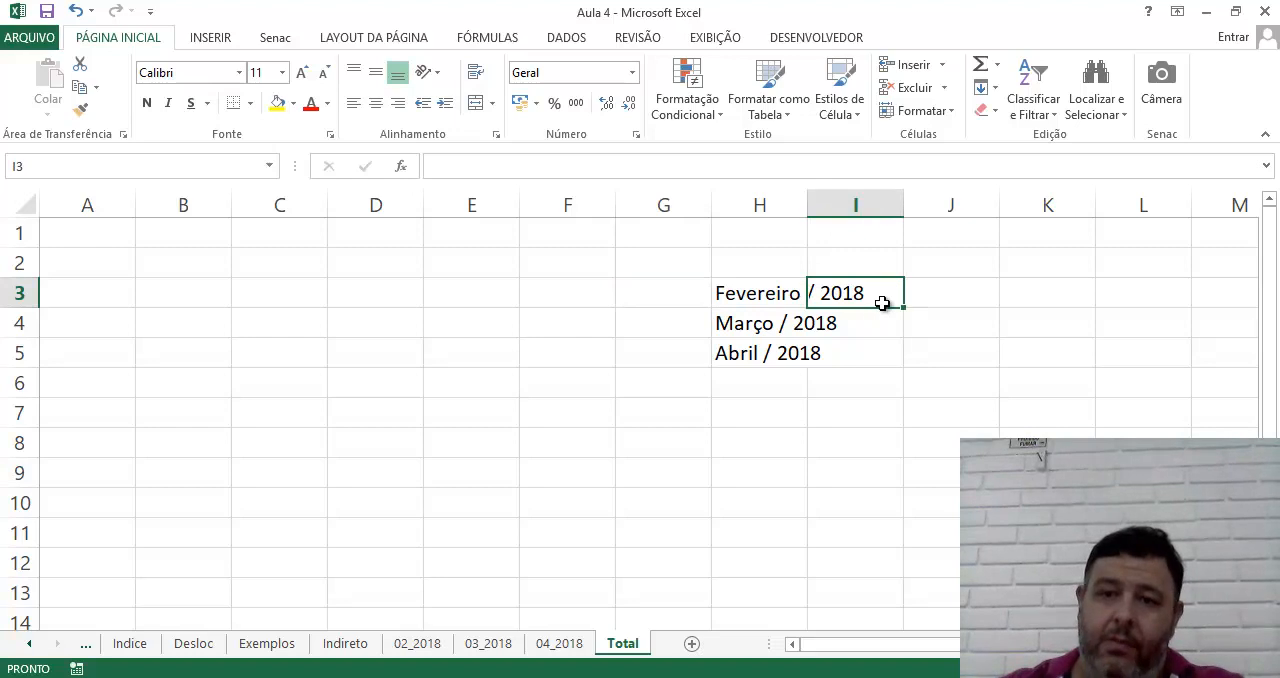
{"action": "type", "text": "02_218"}
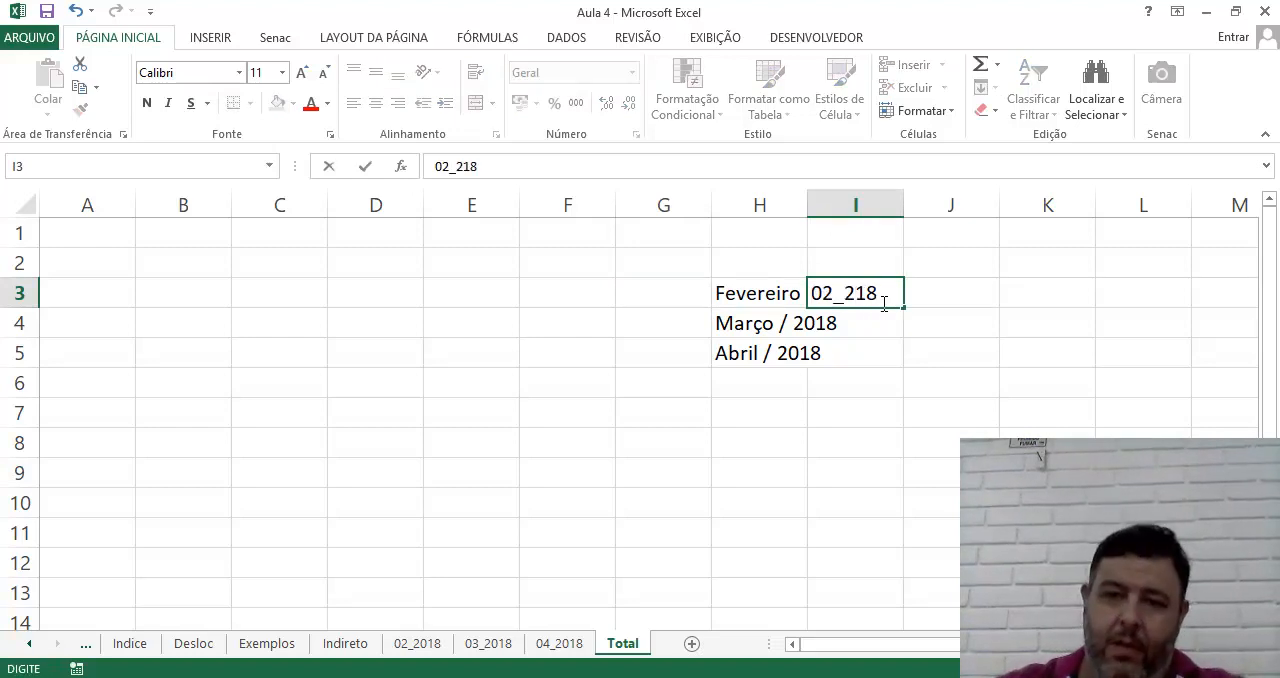
{"action": "key", "text": "BackSpace"}
{"action": "key", "text": "BackSpace"}
{"action": "key", "text": "BackSpace"}
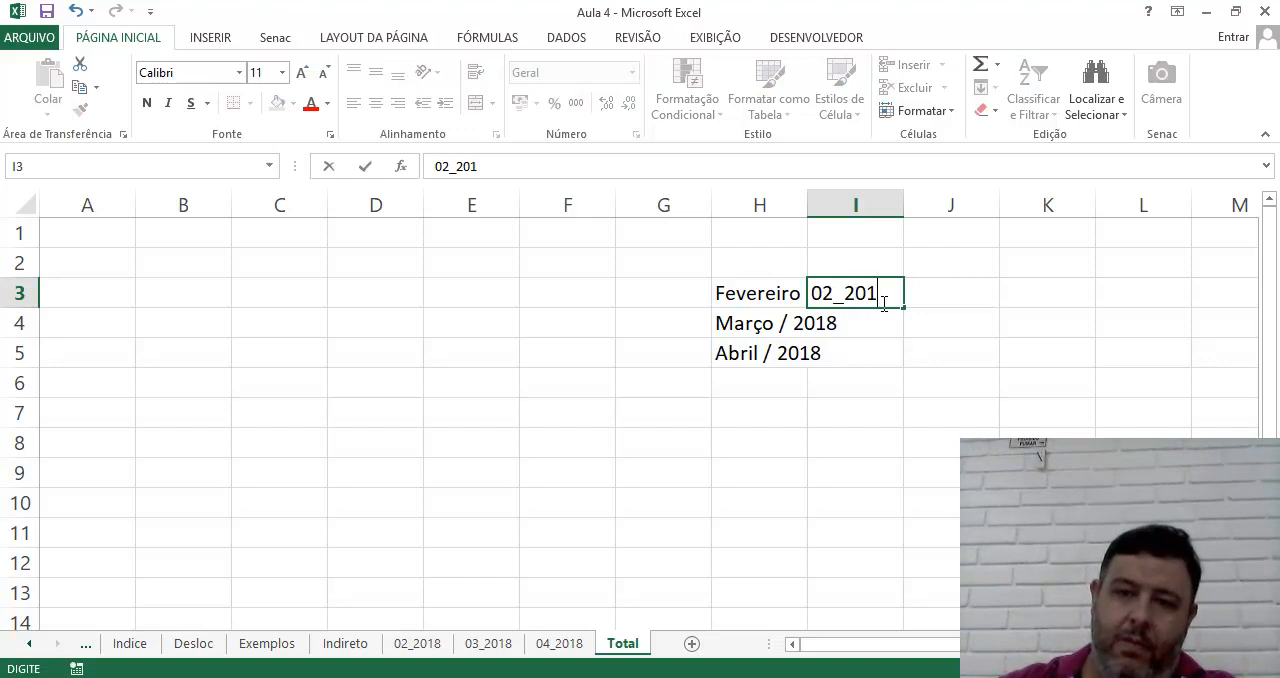
{"action": "type", "text": "8"}
{"action": "key", "text": "Return"}
{"action": "type", "text": "03_2018"}
{"action": "key", "text": "Return"}
{"action": "type", "text": "04_2018"}
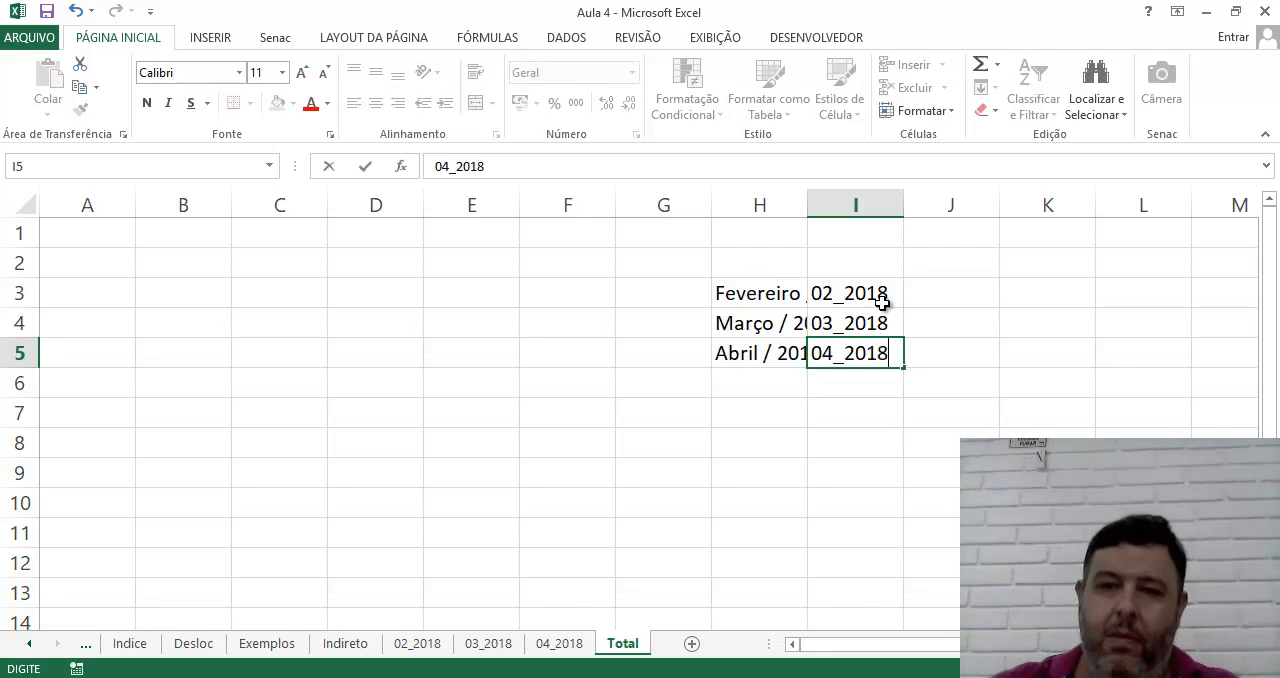
{"action": "key", "text": "Return"}
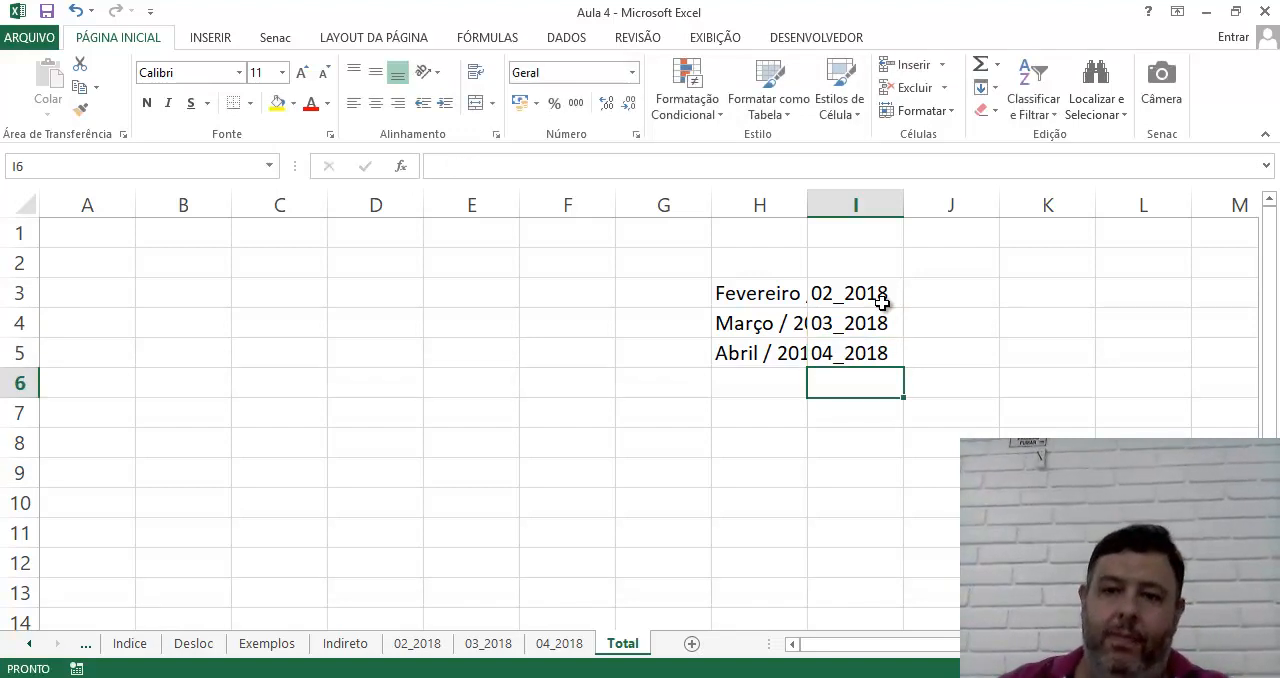
Add the headers Rótulo in H2 and Ref in I2, and autofit column H to its contents
{"action": "left_click", "coordinate": [780, 265]}
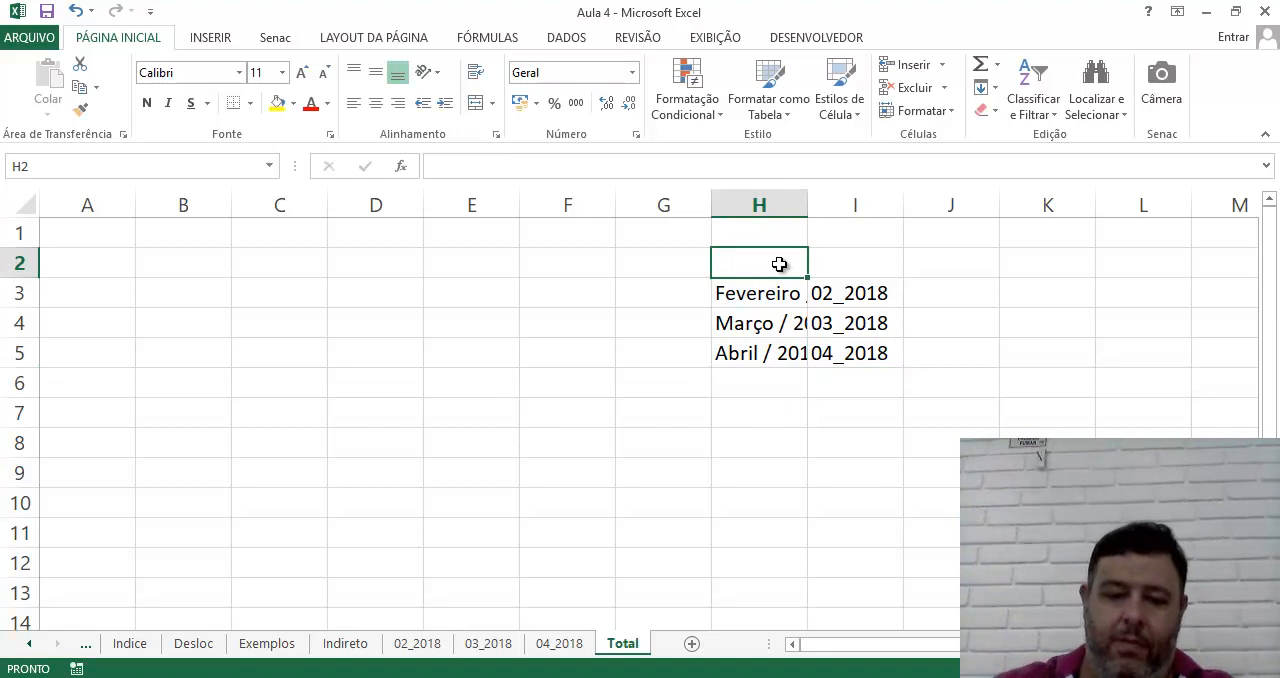
{"action": "type", "text": "otul"}
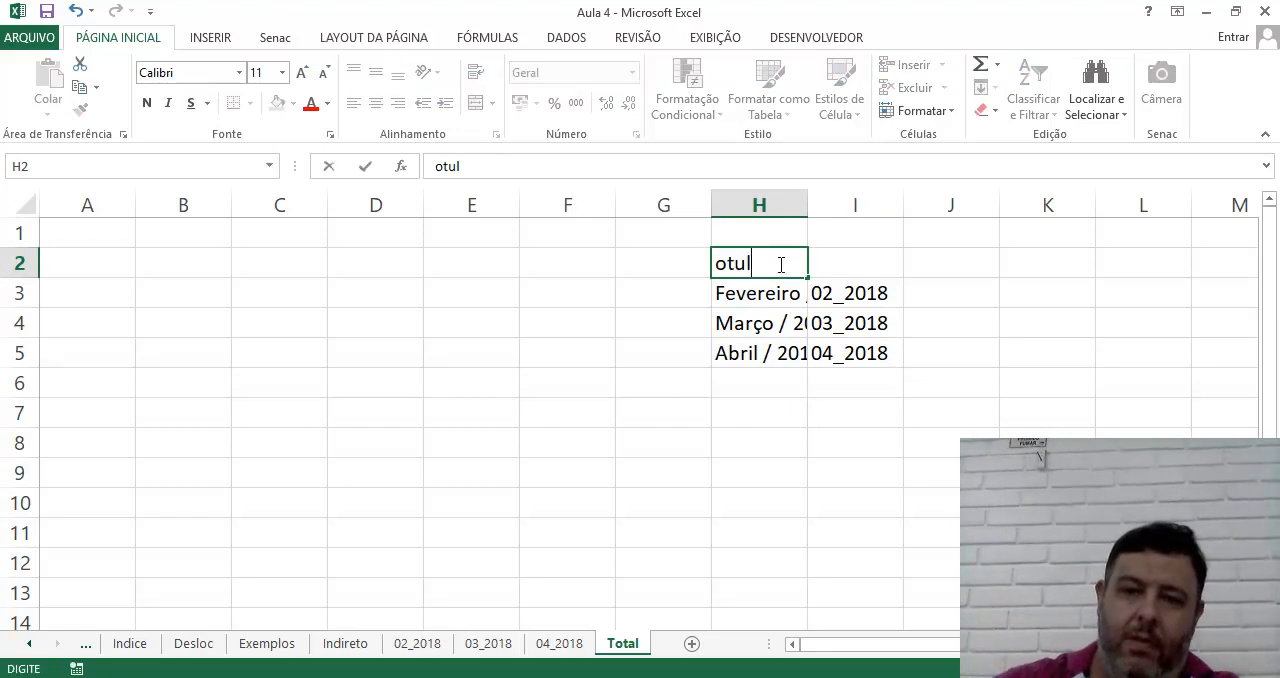
{"action": "type", "text": "tulo"}
{"action": "key", "text": "Tab"}
{"action": "type", "text": "Ref"}
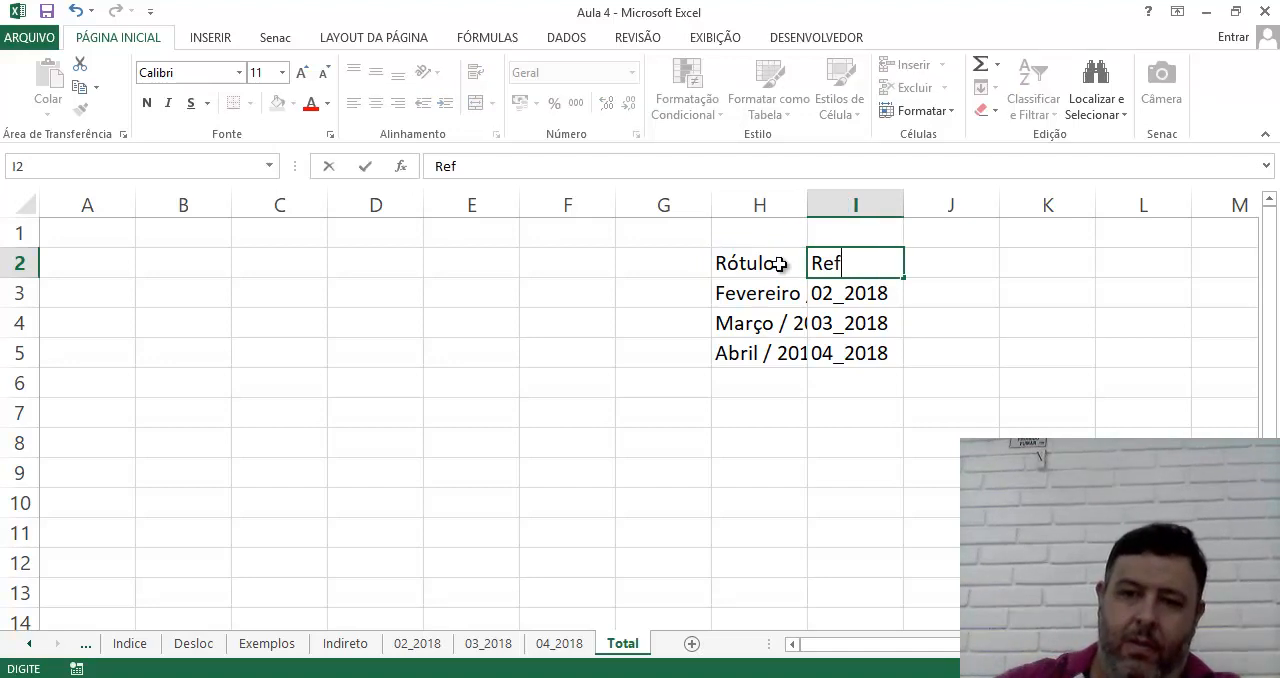
{"action": "key", "text": "Return"}
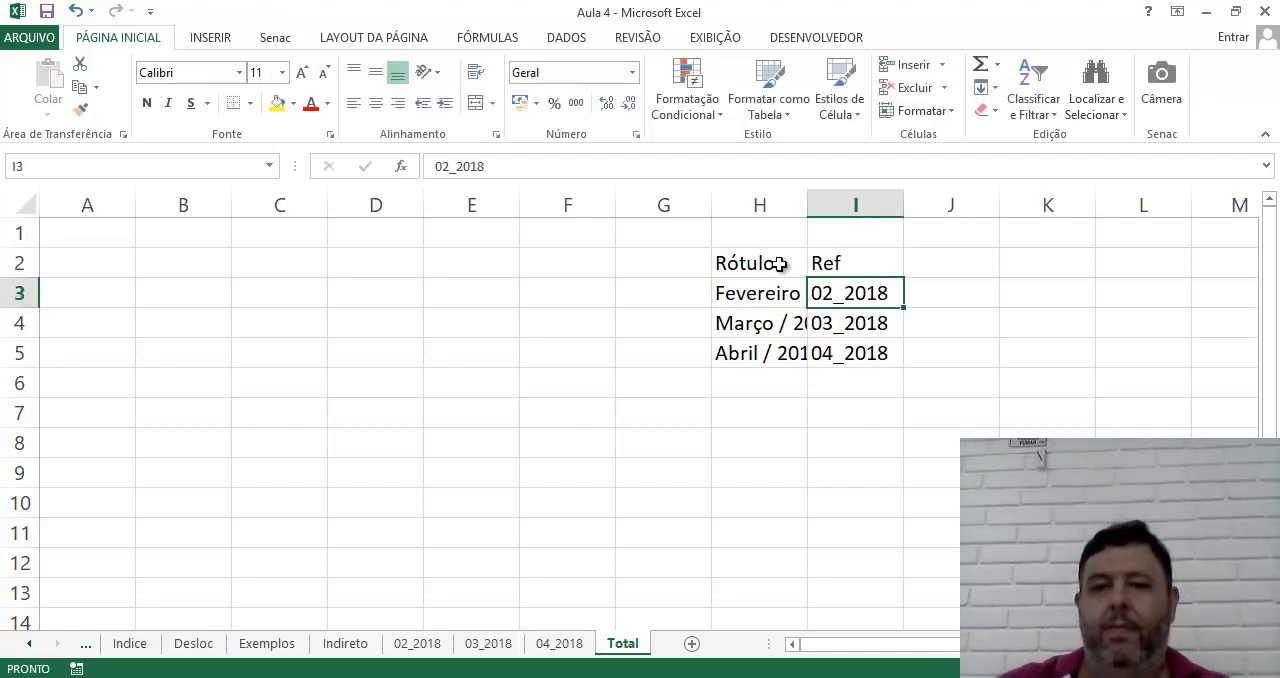
{"action": "double_click", "coordinate": [807, 204]}
{"action": "left_click", "coordinate": [843, 526]}
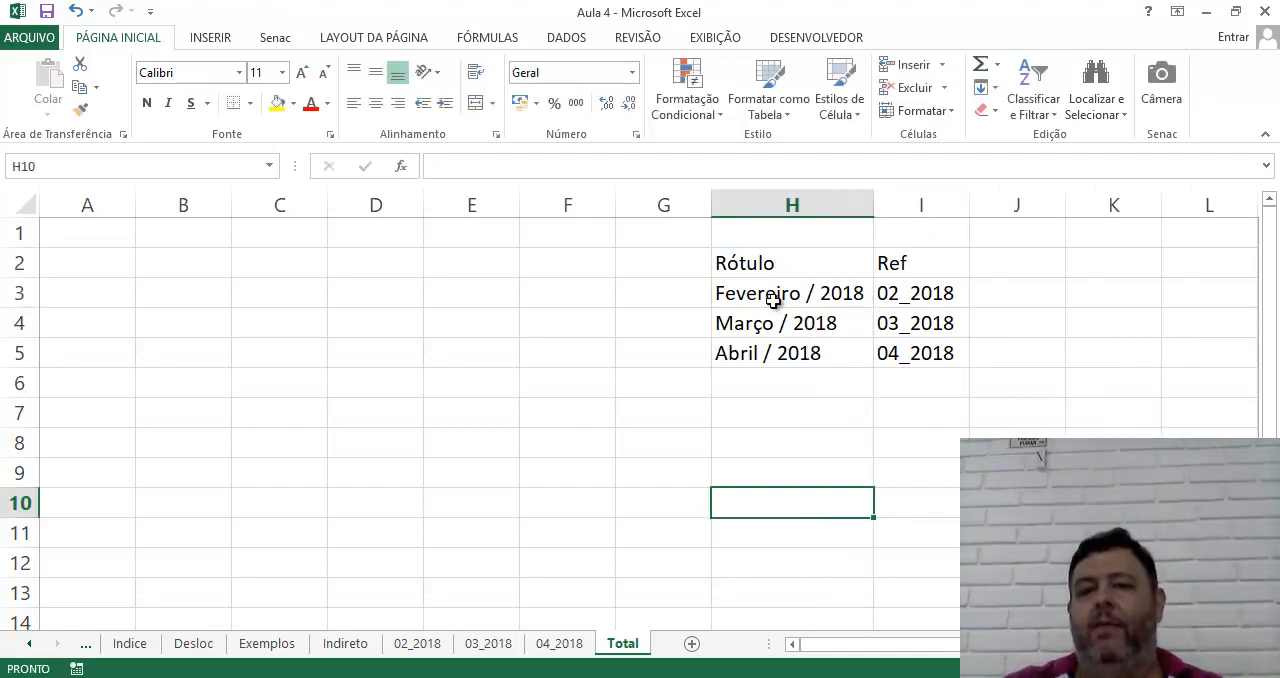
{"action": "left_click_drag", "start_coordinate": [746, 269], "coordinate": [899, 363]}
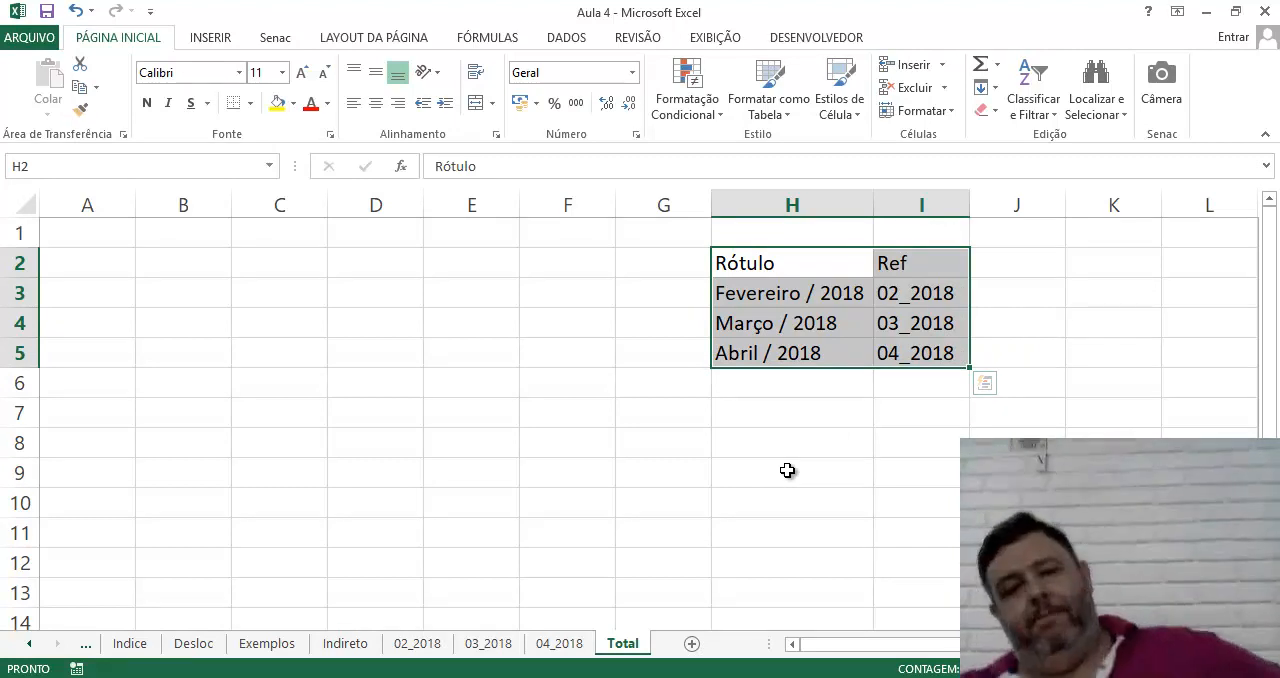
Enter the label Vendas in cell B2
{"action": "left_click", "coordinate": [133, 258]}
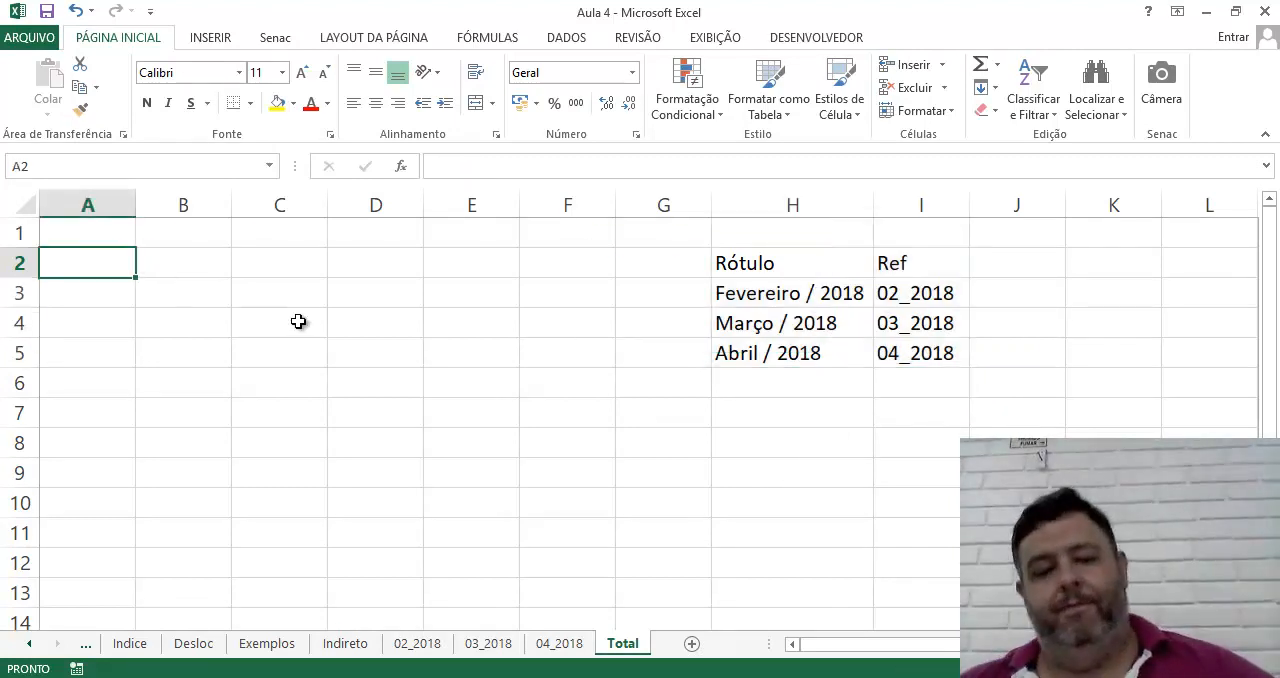
{"action": "key", "text": "Right"}
{"action": "type", "text": "Vend"}
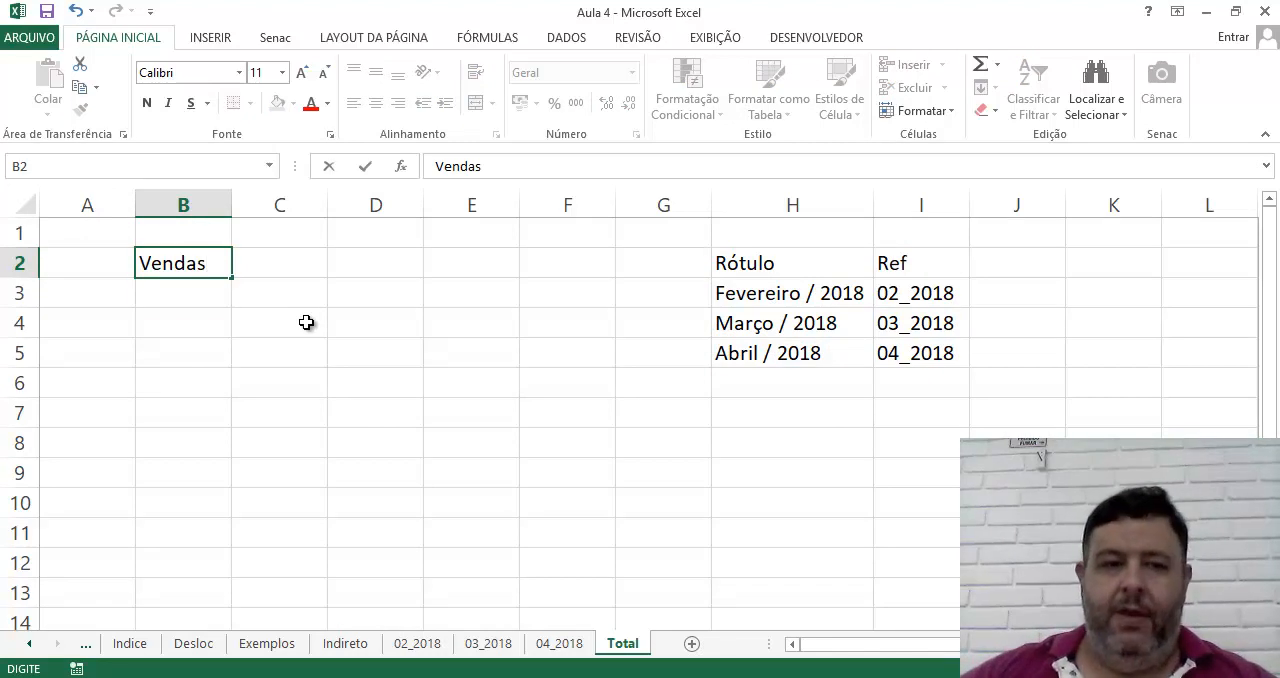
{"action": "type", "text": "as"}
{"action": "key", "text": "Return"}
Add a list data validation to cell C2 using =$H$3:$H$5 as its source
{"action": "left_click", "coordinate": [313, 260]}
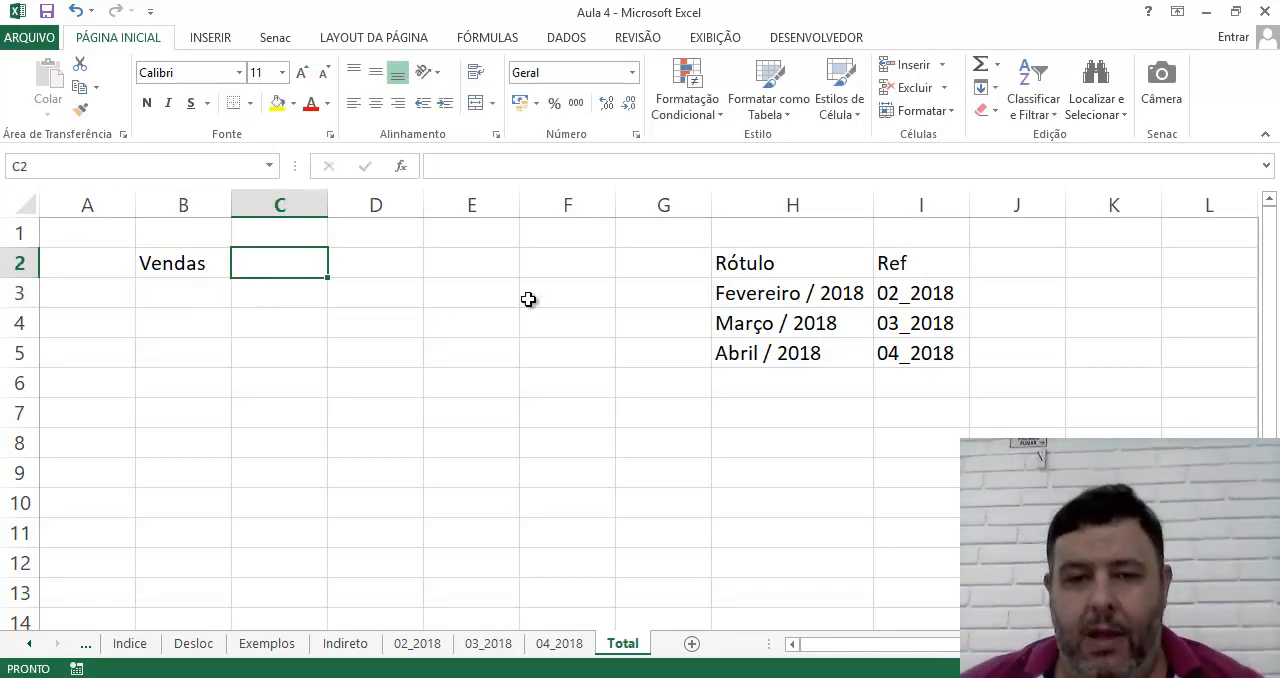
{"action": "left_click", "coordinate": [566, 37]}
{"action": "left_click", "coordinate": [722, 111]}
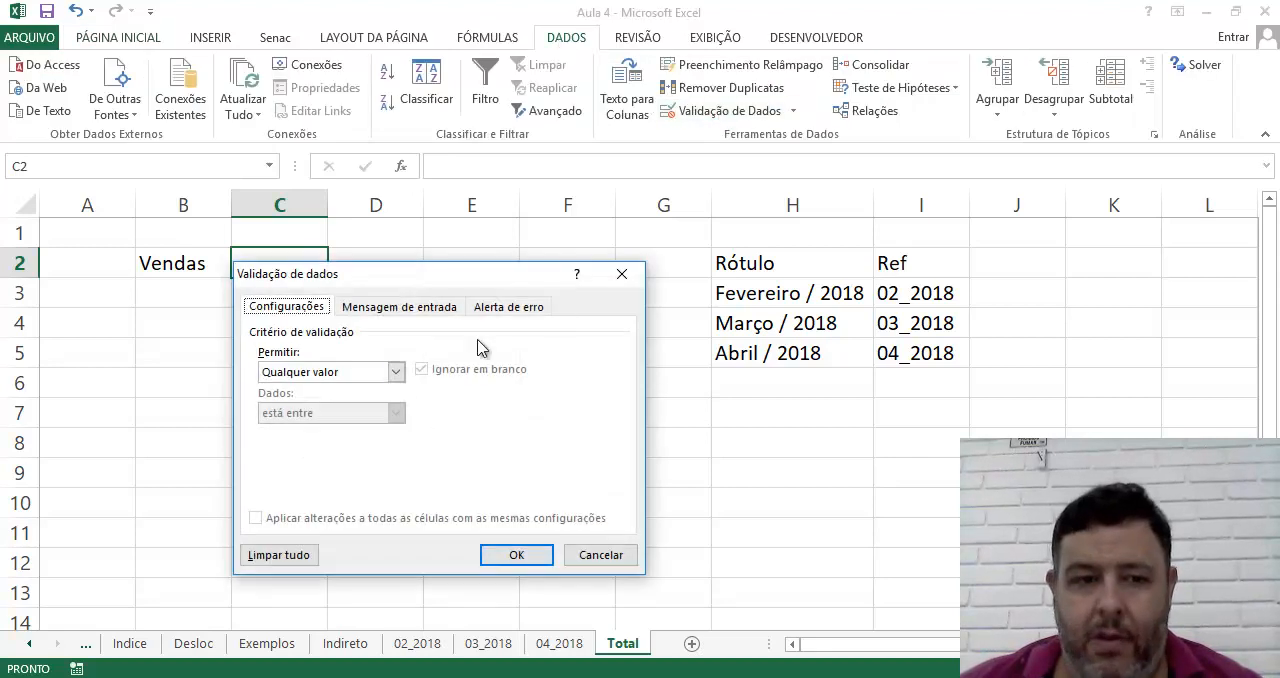
{"action": "left_click", "coordinate": [396, 372]}
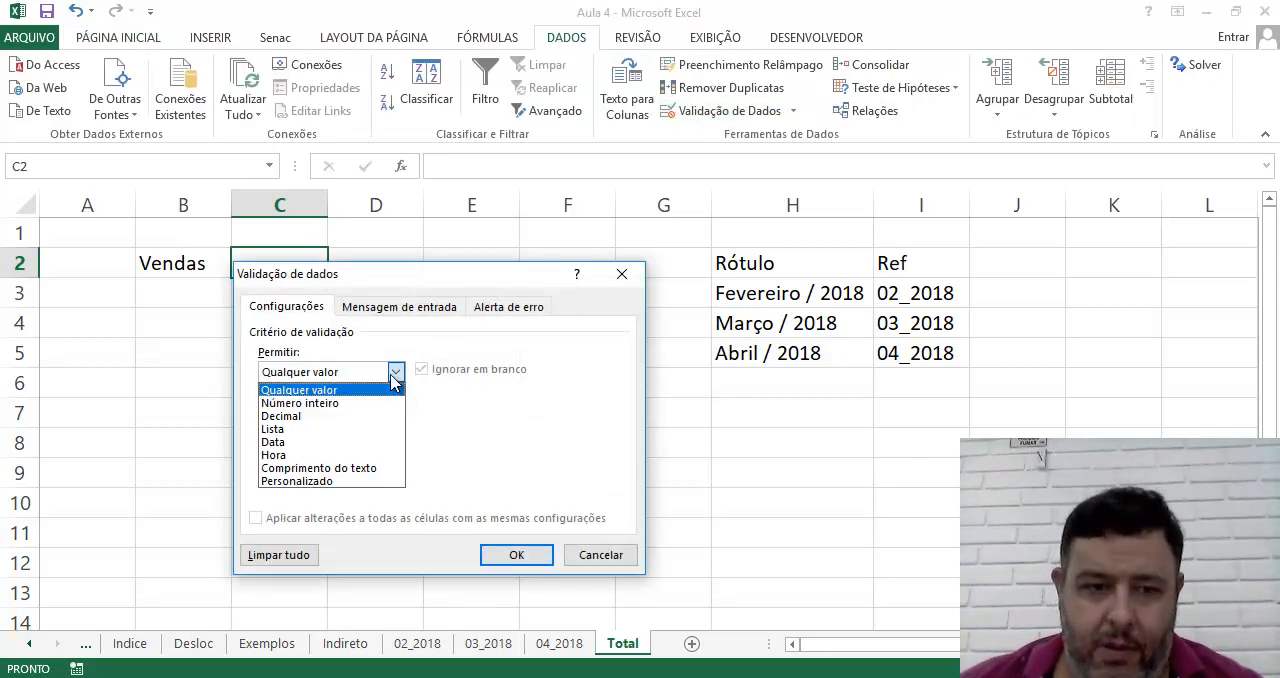
{"action": "left_click", "coordinate": [382, 429]}
{"action": "left_click", "coordinate": [554, 453]}
{"action": "left_click_drag", "start_coordinate": [740, 293], "coordinate": [742, 350]}
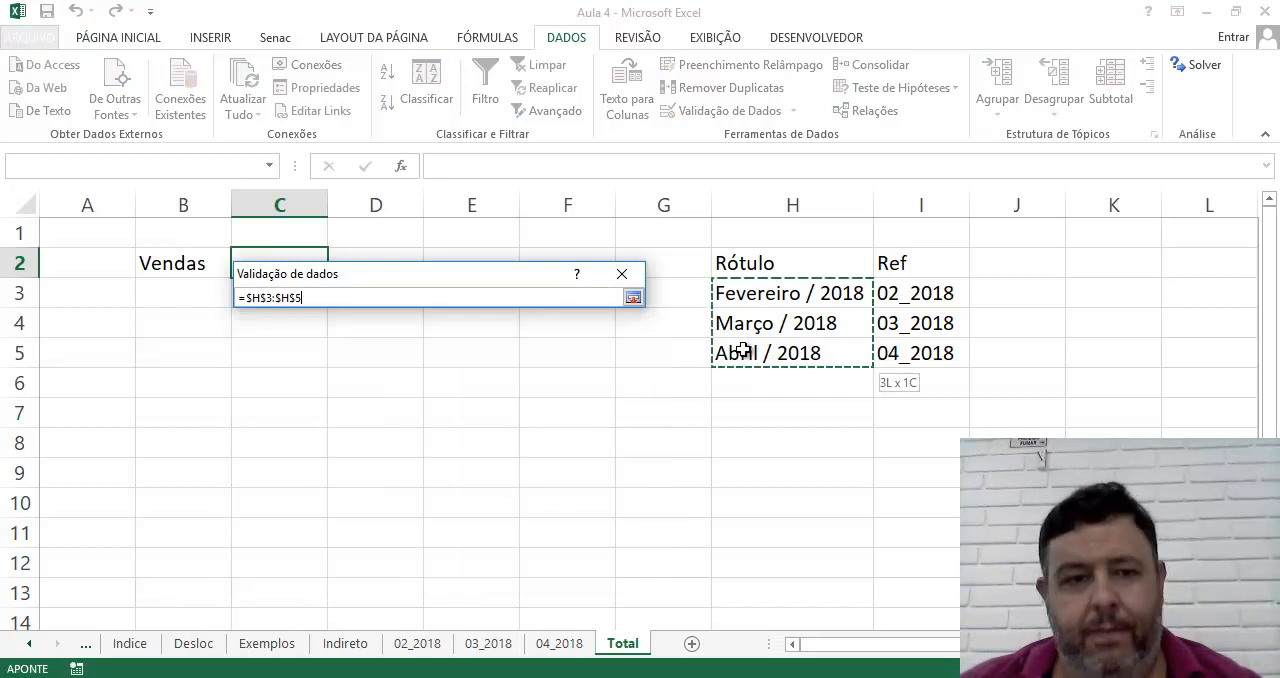
{"action": "left_click", "coordinate": [633, 297]}
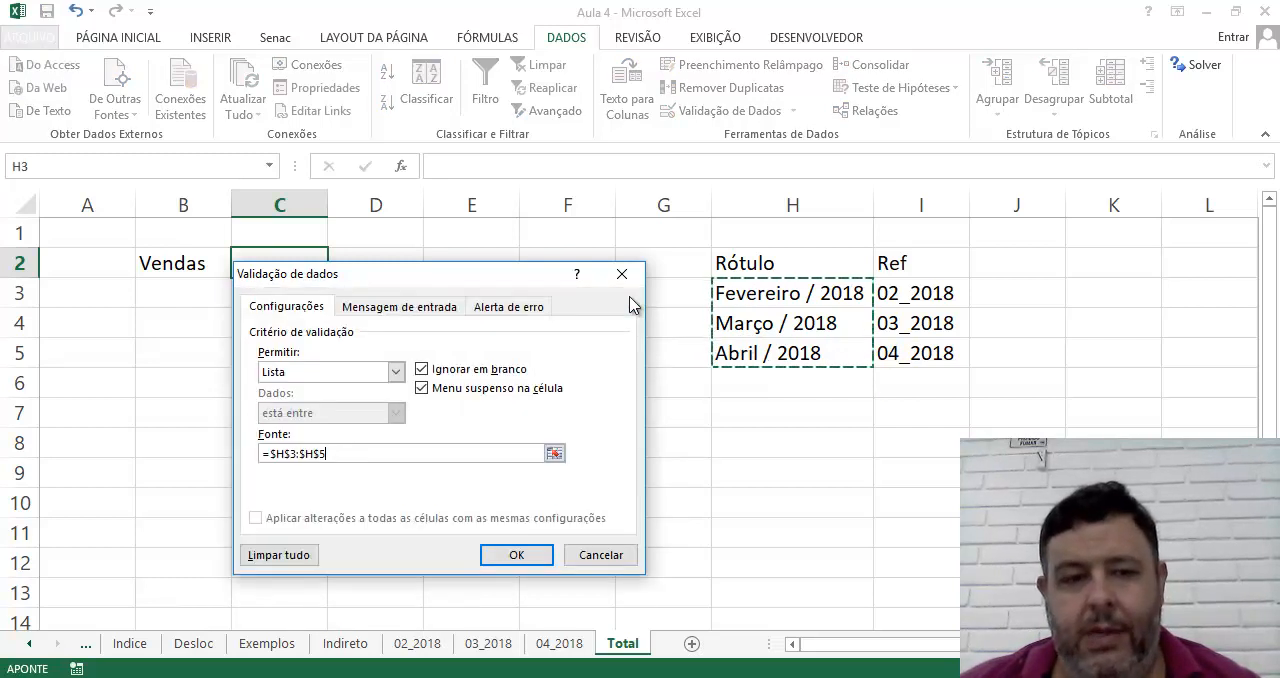
{"action": "left_click", "coordinate": [523, 555]}
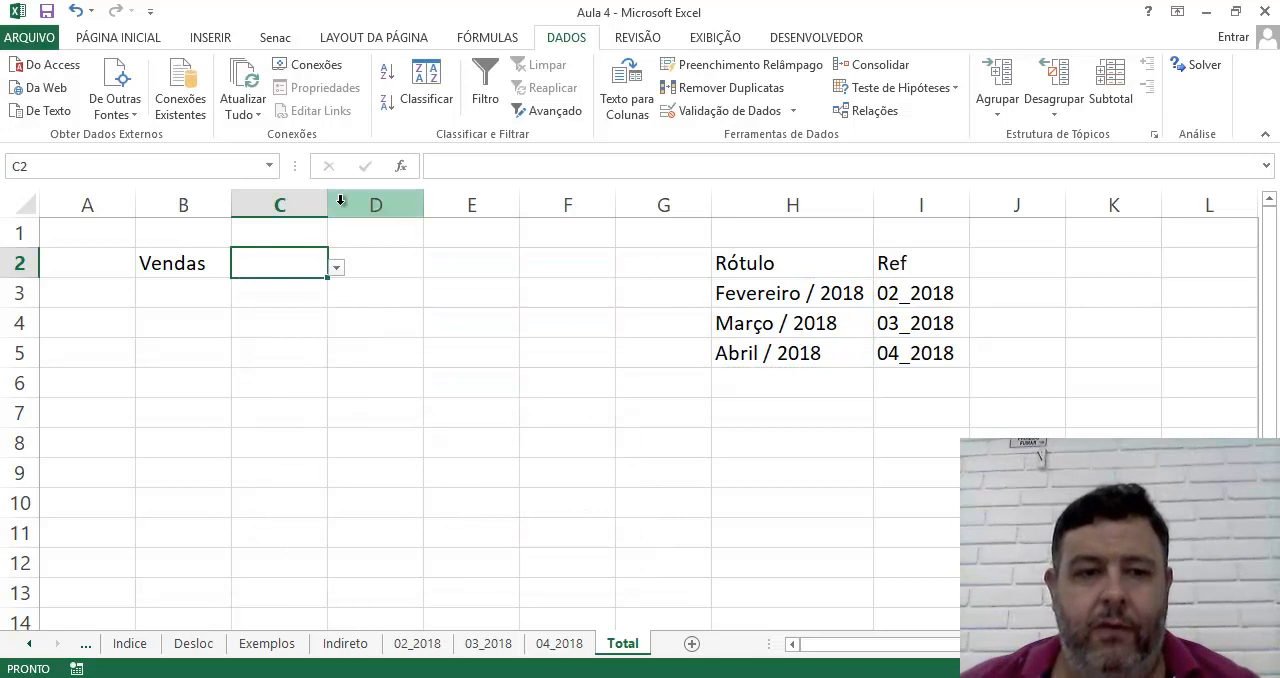
Widen column C and format cell C2 as bold with font size 14
{"action": "left_click_drag", "start_coordinate": [327, 204], "coordinate": [381, 204]}
{"action": "left_click", "coordinate": [406, 346]}
{"action": "left_click", "coordinate": [339, 269]}
{"action": "left_click", "coordinate": [100, 40]}
{"action": "left_click", "coordinate": [146, 105]}
{"action": "left_click", "coordinate": [282, 72]}
{"action": "left_click", "coordinate": [265, 186]}
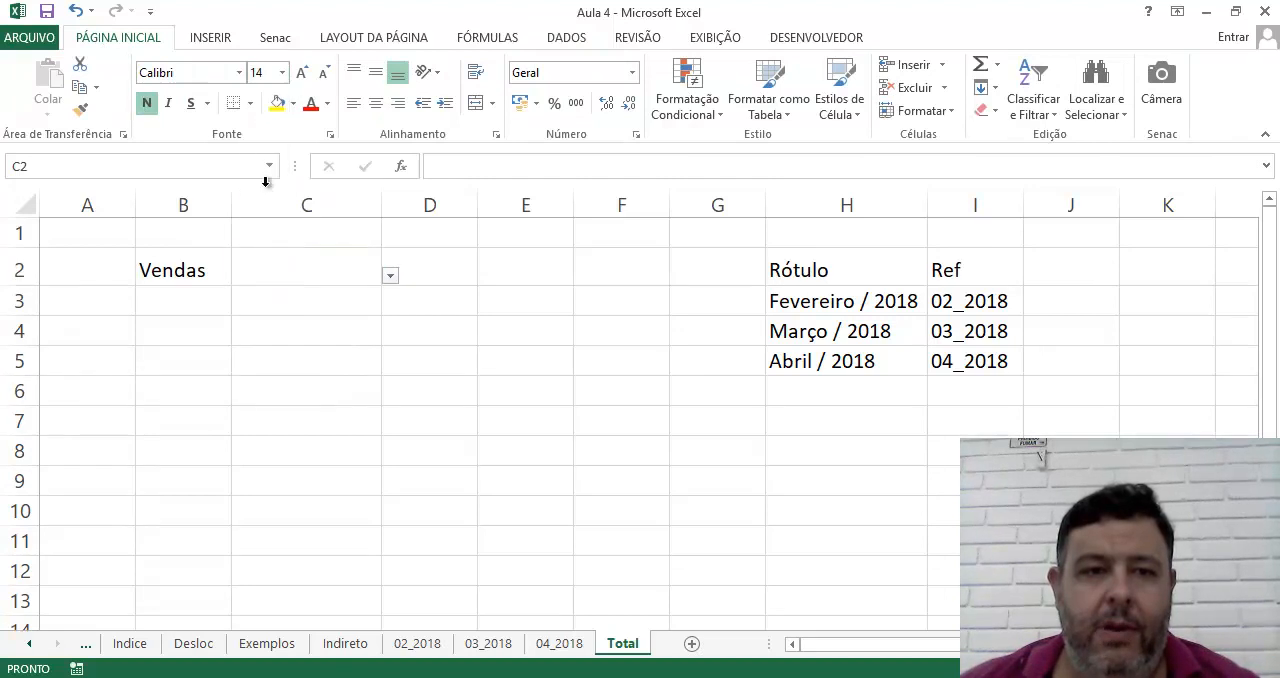
Try the month list in C2 by choosing Fevereiro / 2018 and Março / 2018
{"action": "left_click", "coordinate": [391, 276]}
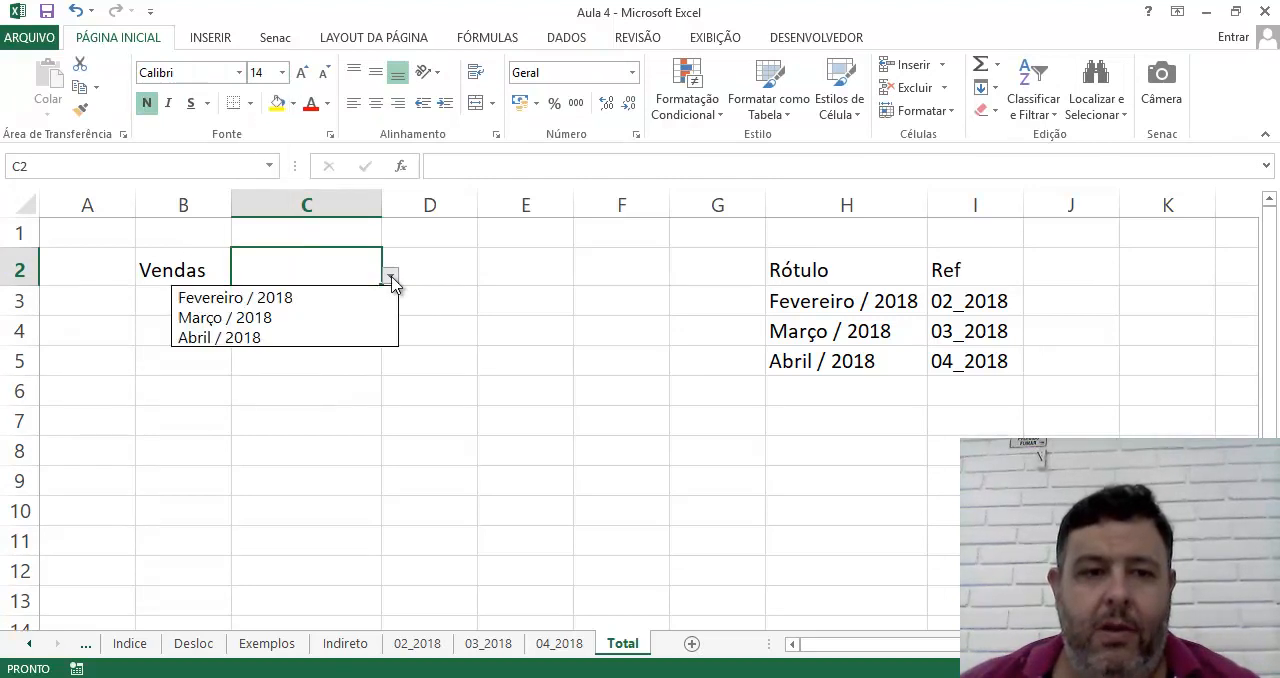
{"action": "left_click", "coordinate": [341, 297]}
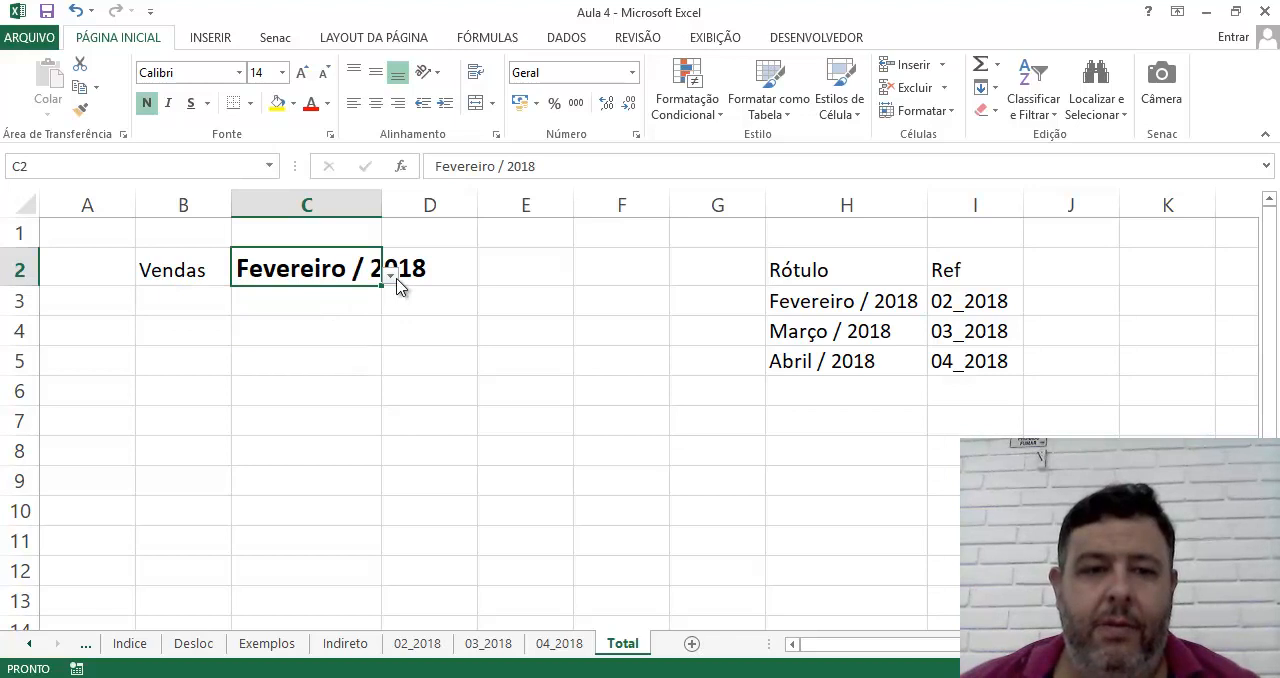
{"action": "left_click", "coordinate": [395, 278]}
{"action": "left_click", "coordinate": [379, 316]}
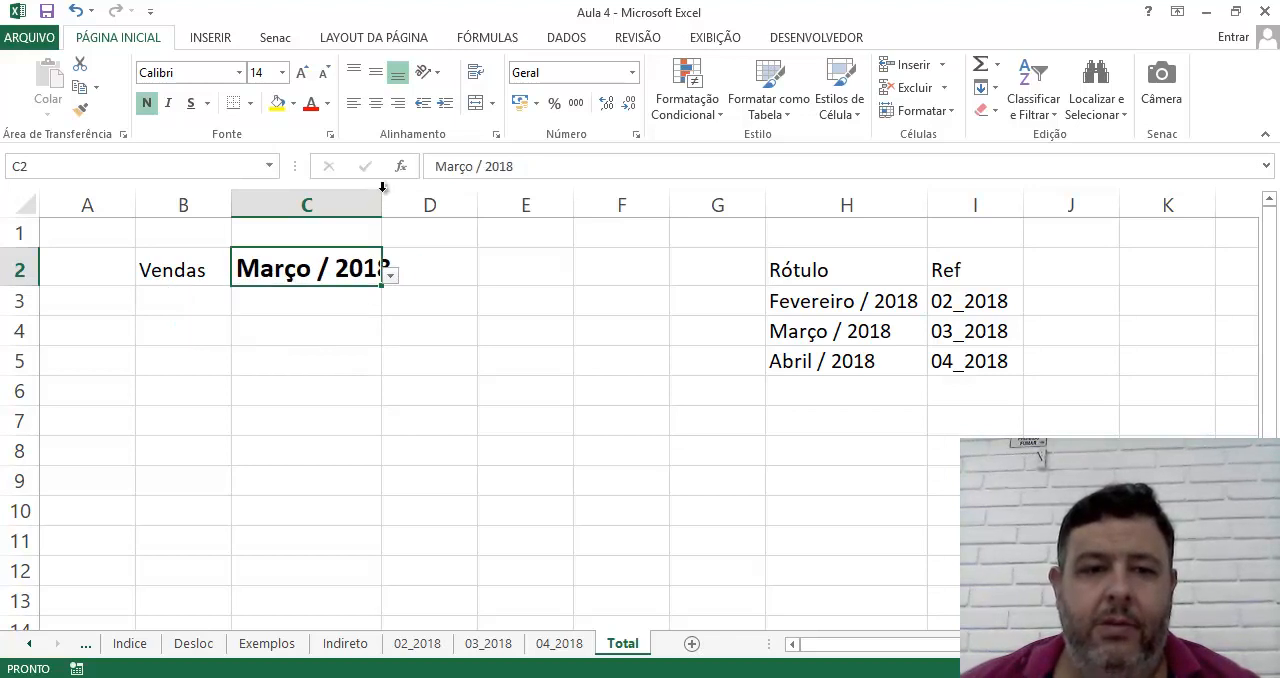
Widen column C further so the month label in C2 fits with room to spare
{"action": "double_click", "coordinate": [382, 192]}
{"action": "left_click_drag", "start_coordinate": [406, 199], "coordinate": [470, 204]}
{"action": "key", "text": "Down"}
{"action": "key", "text": "Up"}
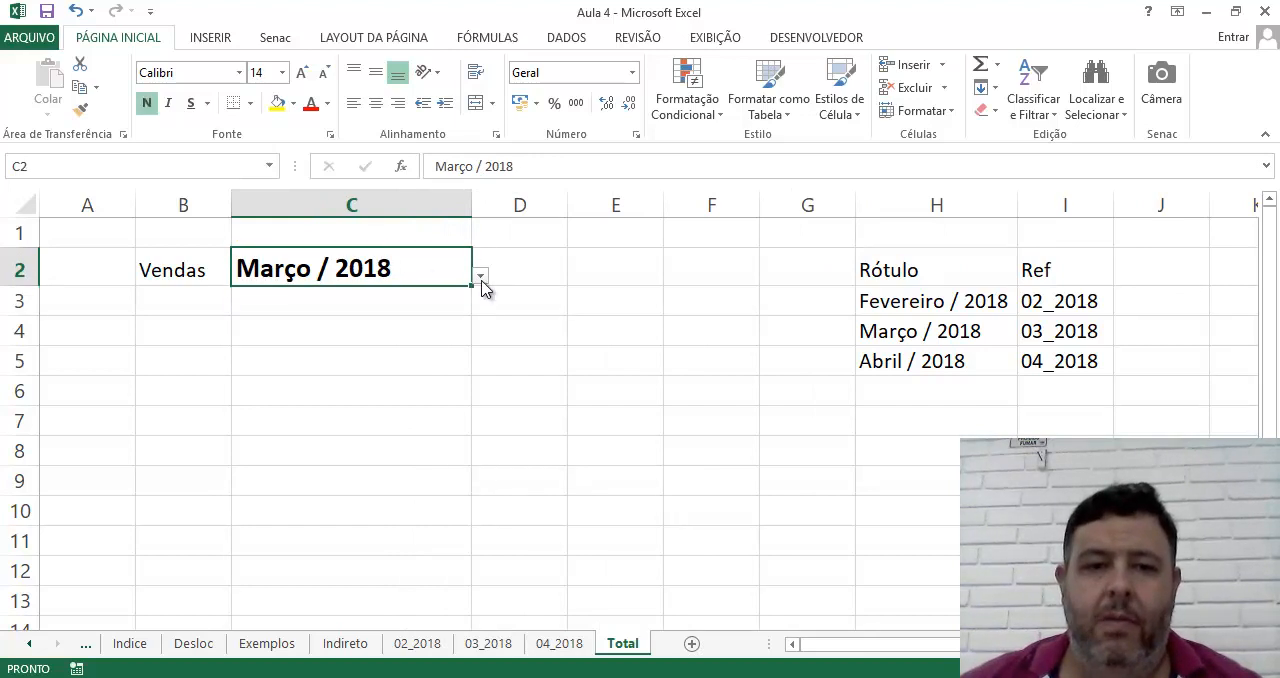
Set the month in C2 to Abril / 2018 from its validation list
{"action": "left_click", "coordinate": [481, 277]}
{"action": "left_click", "coordinate": [470, 292]}
{"action": "left_click", "coordinate": [481, 279]}
{"action": "left_click", "coordinate": [460, 334]}
{"action": "left_click", "coordinate": [596, 390]}
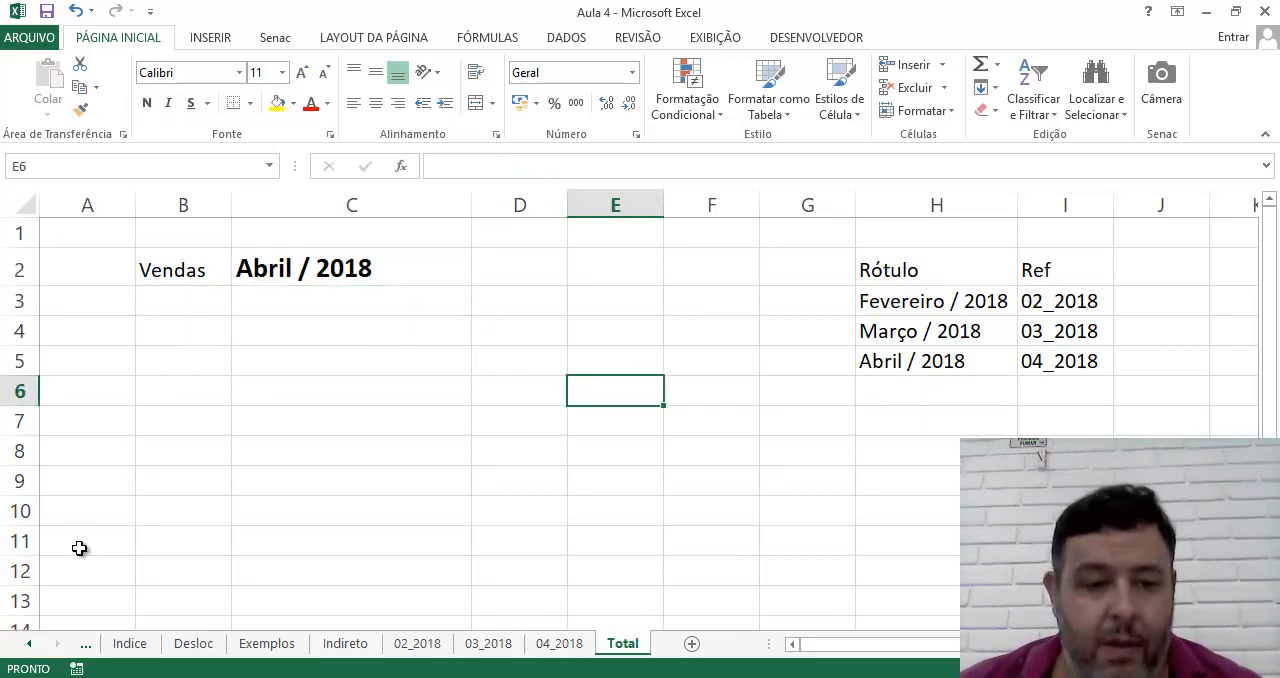
Copy the seller names in A2:A5 of sheet 04_2018 into B3:B6 of the Total sheet
{"action": "left_click", "coordinate": [548, 643]}
{"action": "left_click_drag", "start_coordinate": [38, 244], "coordinate": [47, 311]}
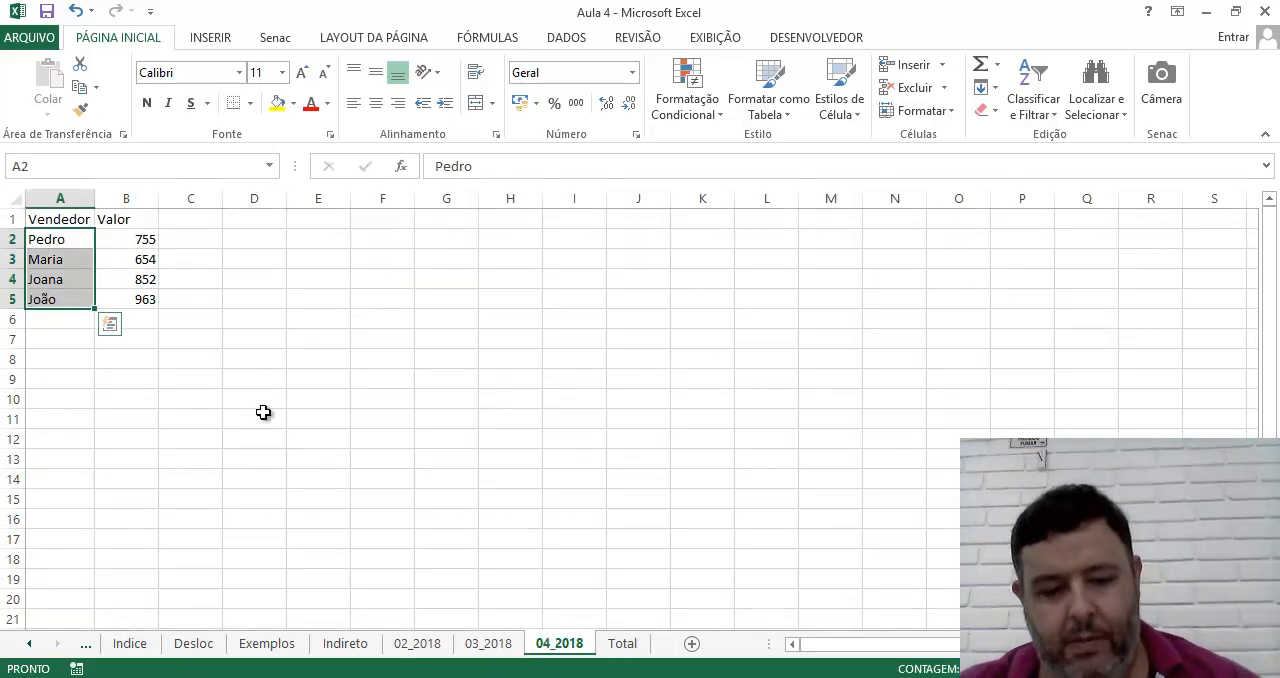
{"action": "key", "text": "ctrl+c"}
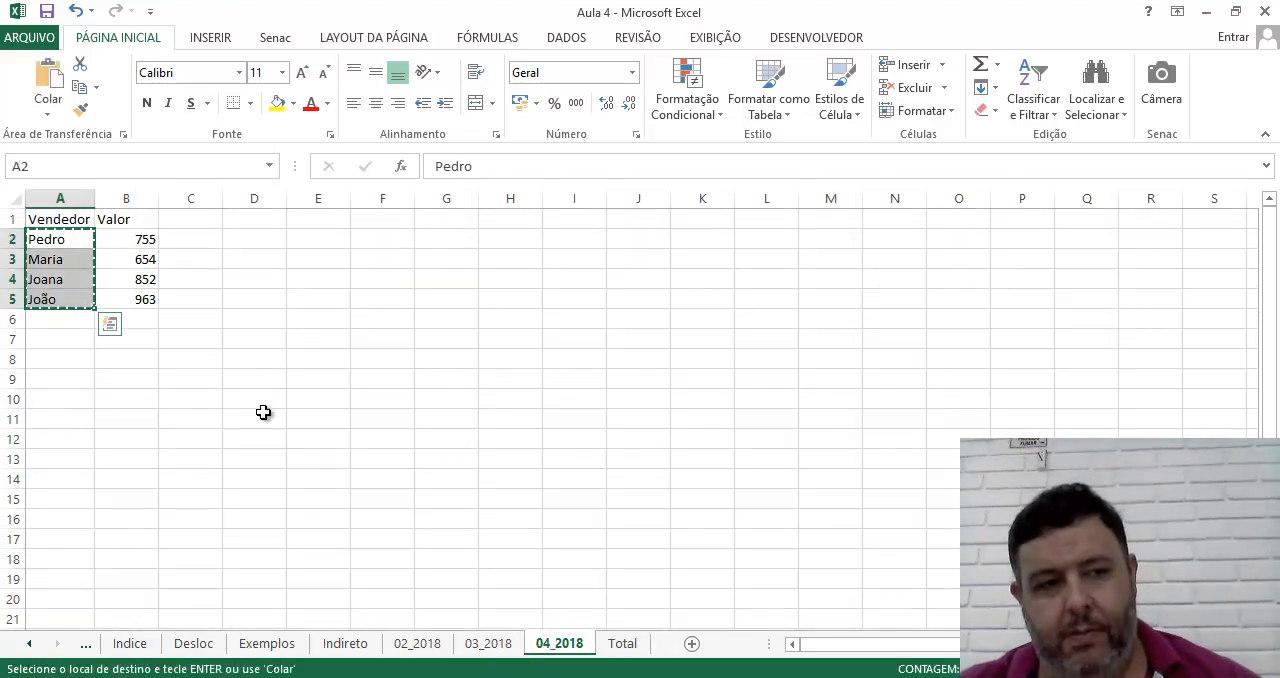
{"action": "left_click", "coordinate": [617, 646]}
{"action": "left_click", "coordinate": [155, 317]}
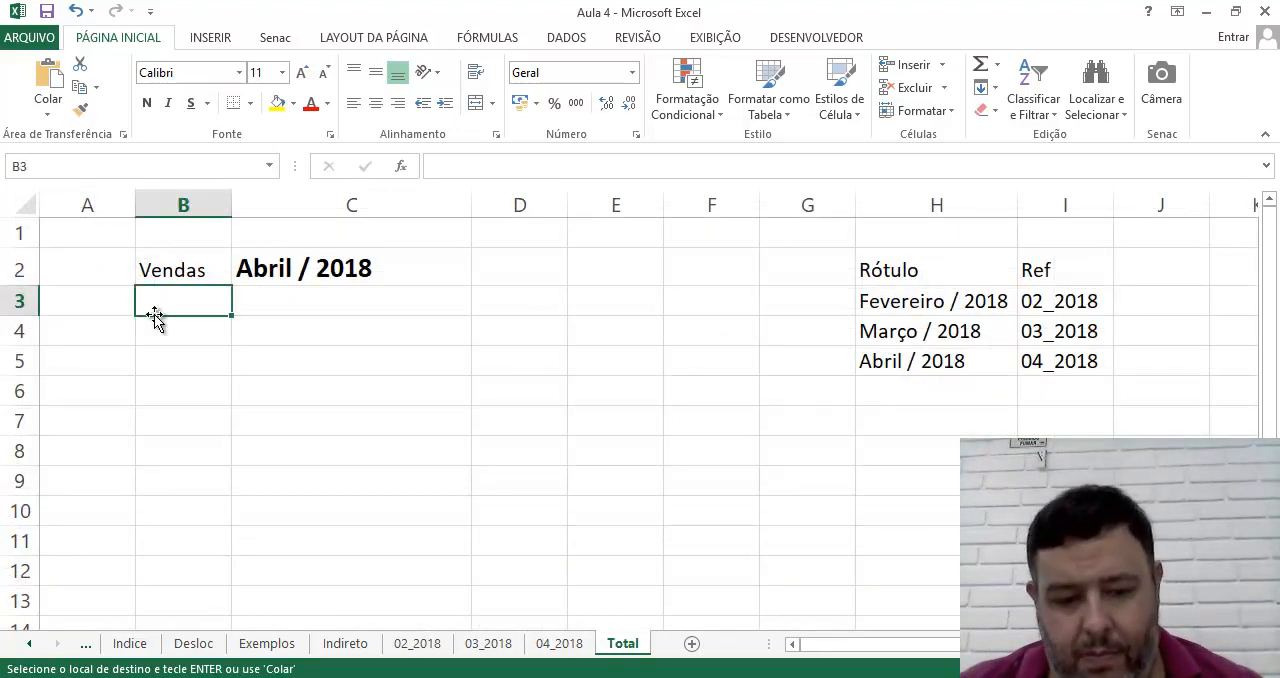
{"action": "key", "text": "ctrl+v"}
{"action": "left_click", "coordinate": [414, 389]}
Link C3 and C4 of the Total sheet to cells B2 and B3 of sheet 02_2018
{"action": "left_click", "coordinate": [255, 303]}
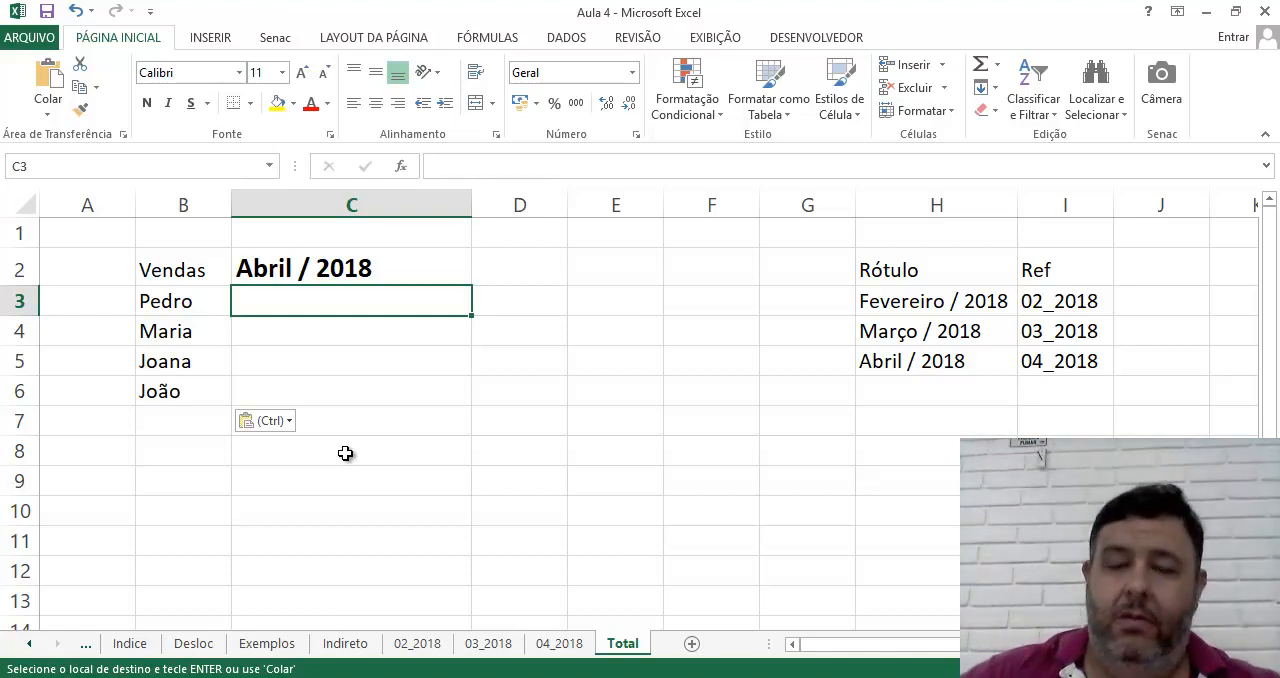
{"action": "type", "text": "="}
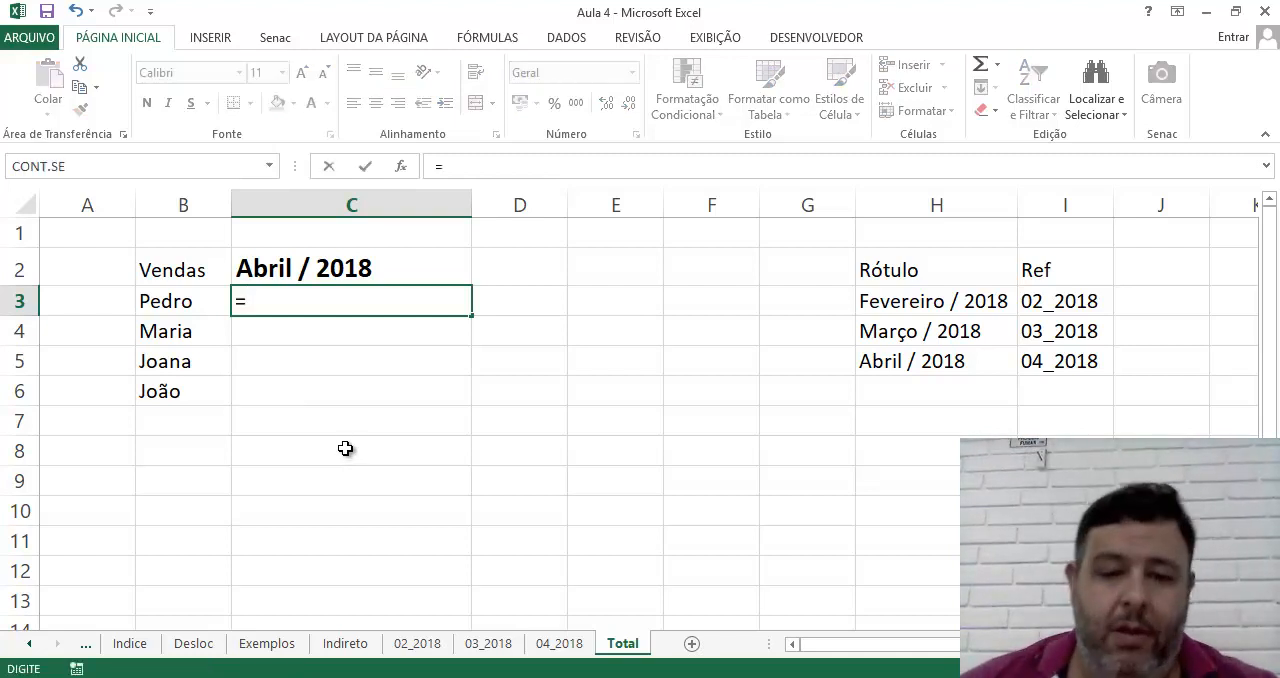
{"action": "left_click", "coordinate": [415, 645]}
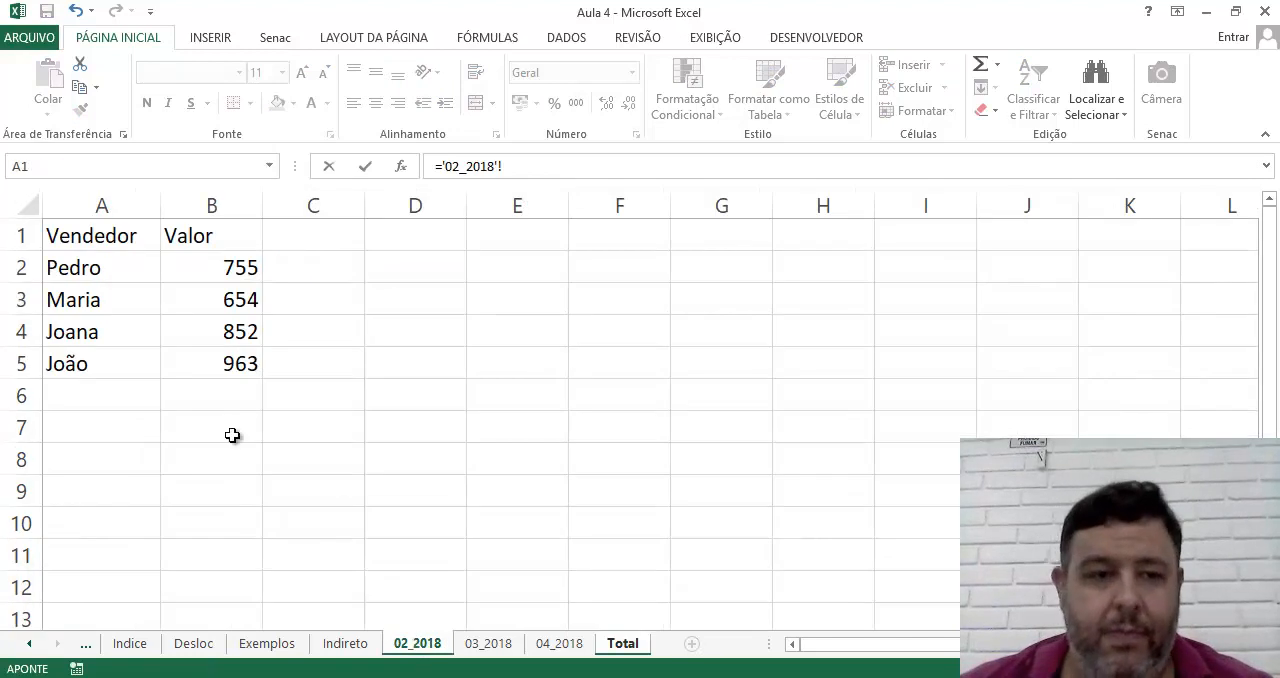
{"action": "left_click", "coordinate": [209, 270]}
{"action": "key", "text": "Return"}
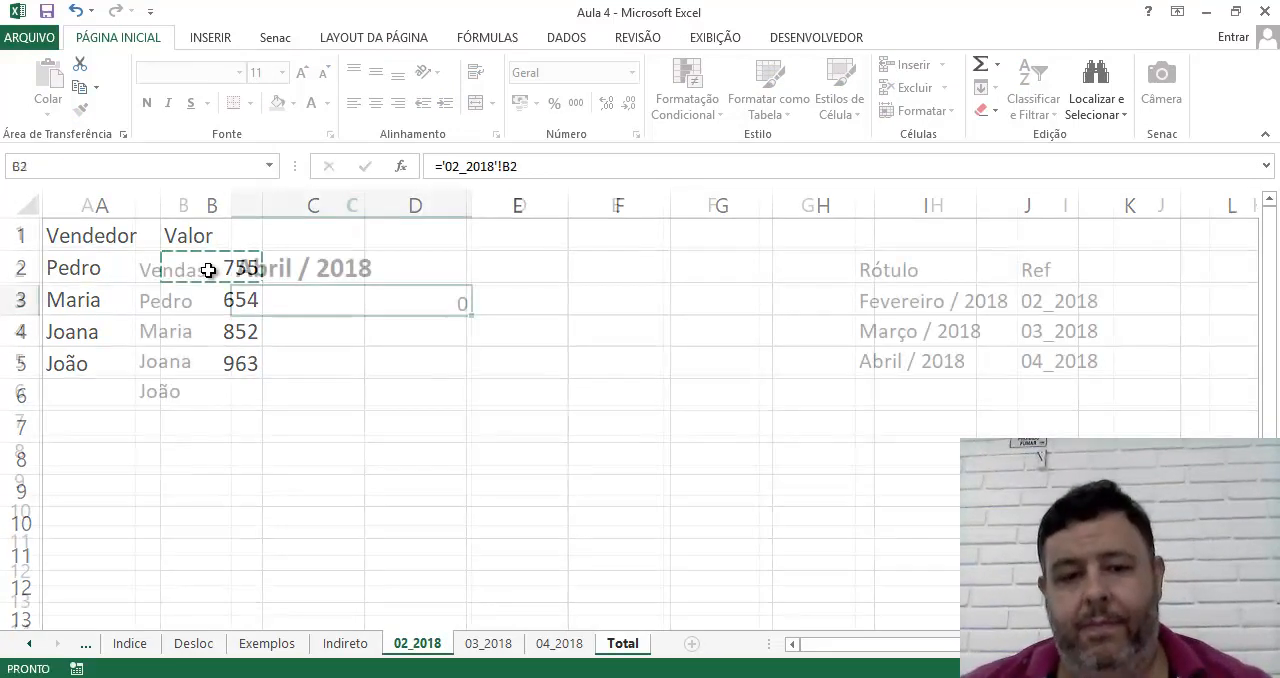
{"action": "type", "text": "="}
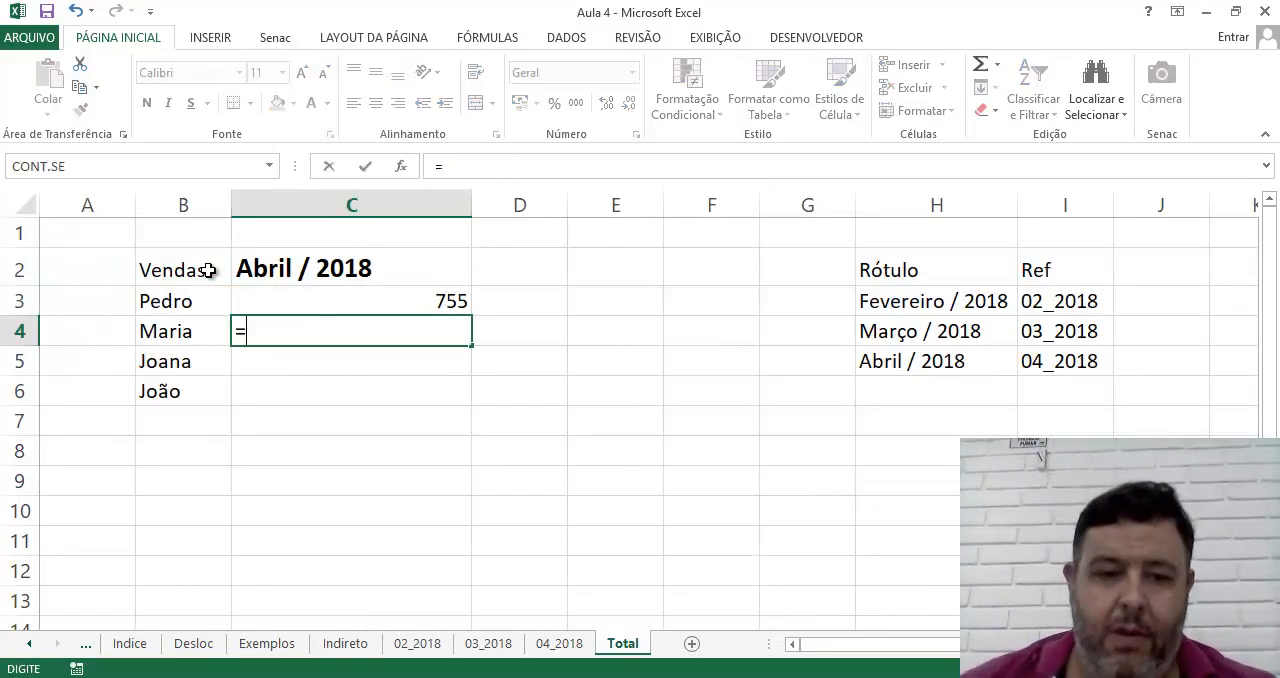
{"action": "left_click", "coordinate": [420, 645]}
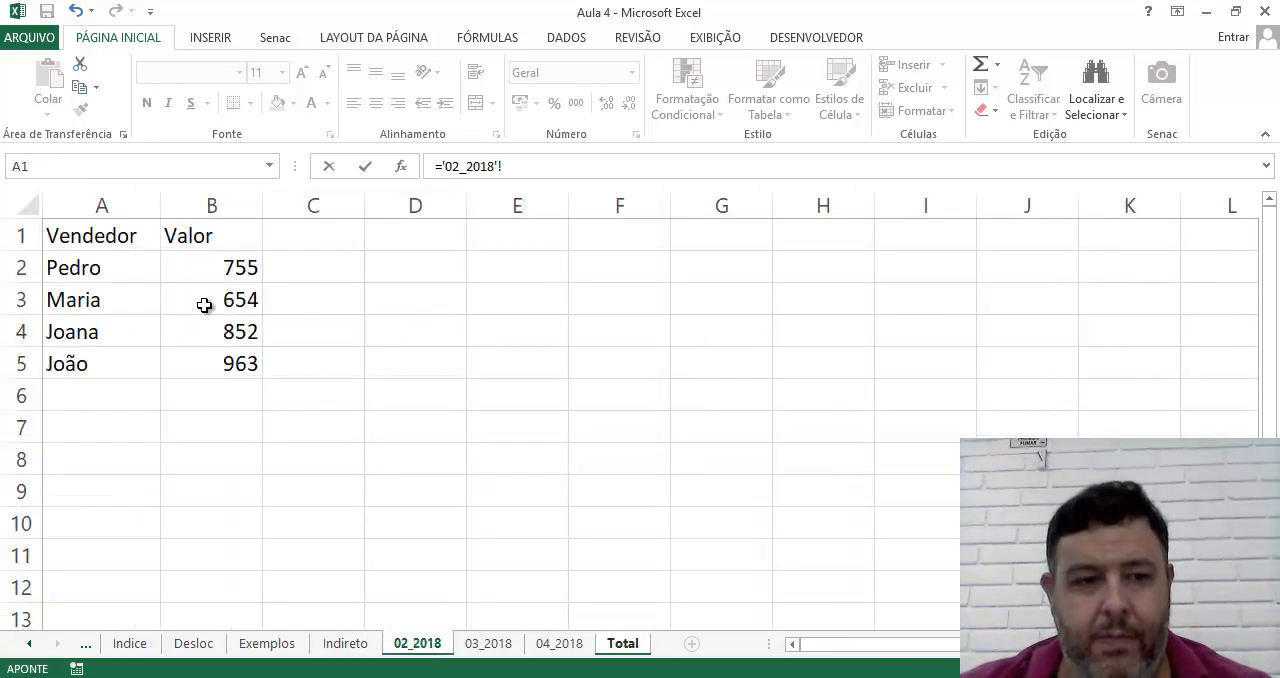
{"action": "left_click", "coordinate": [212, 293]}
{"action": "key", "text": "Return"}
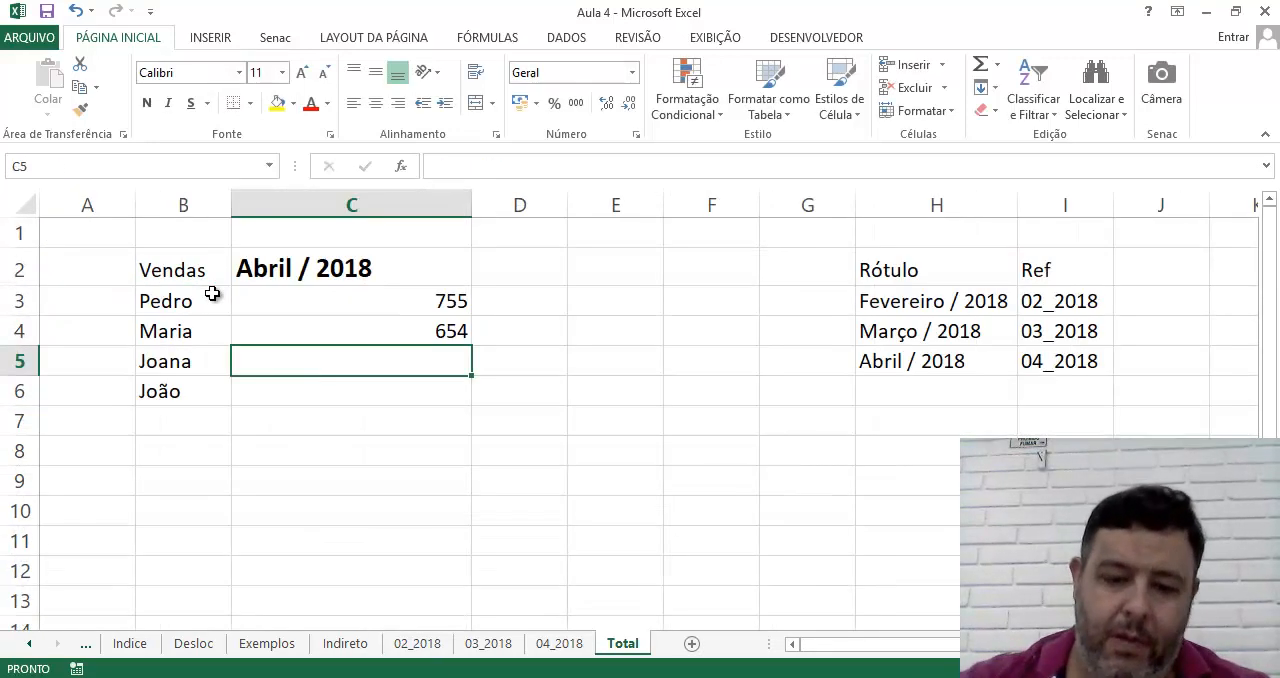
Link C5 and C6 of the Total sheet to cells B4 and B5 of sheet 02_2018
{"action": "type", "text": "="}
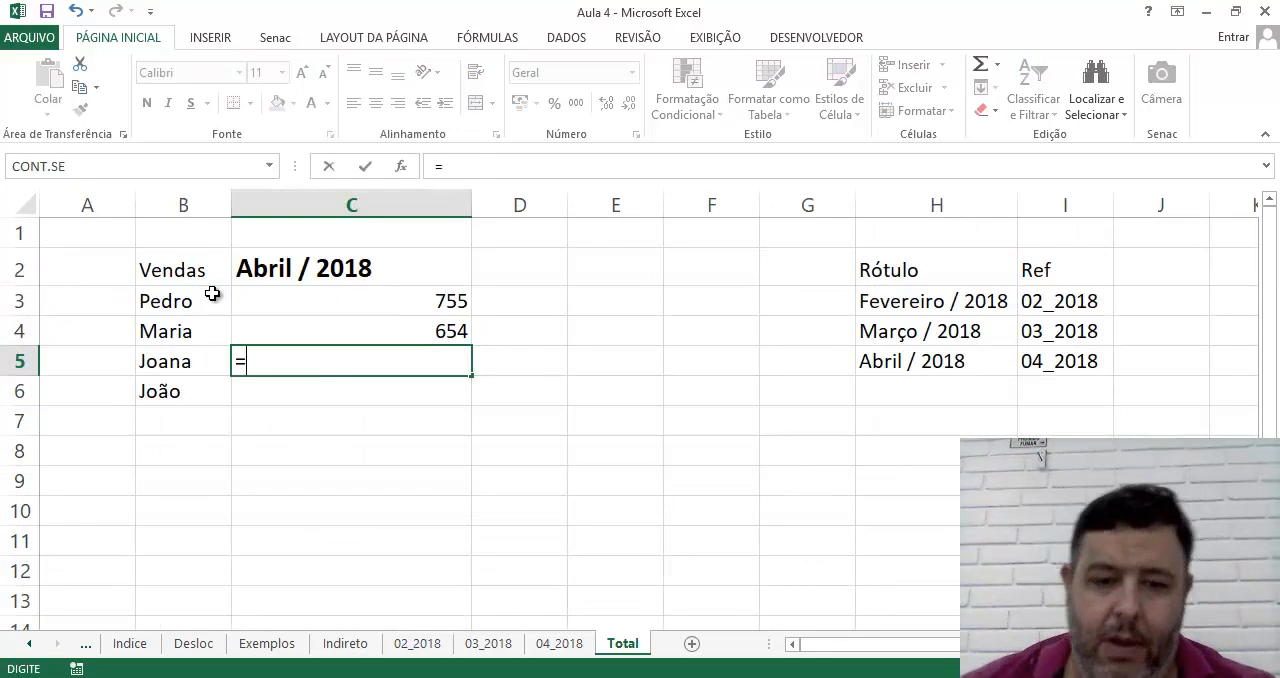
{"action": "left_click", "coordinate": [420, 645]}
{"action": "left_click", "coordinate": [218, 340]}
{"action": "key", "text": "Return"}
{"action": "type", "text": "="}
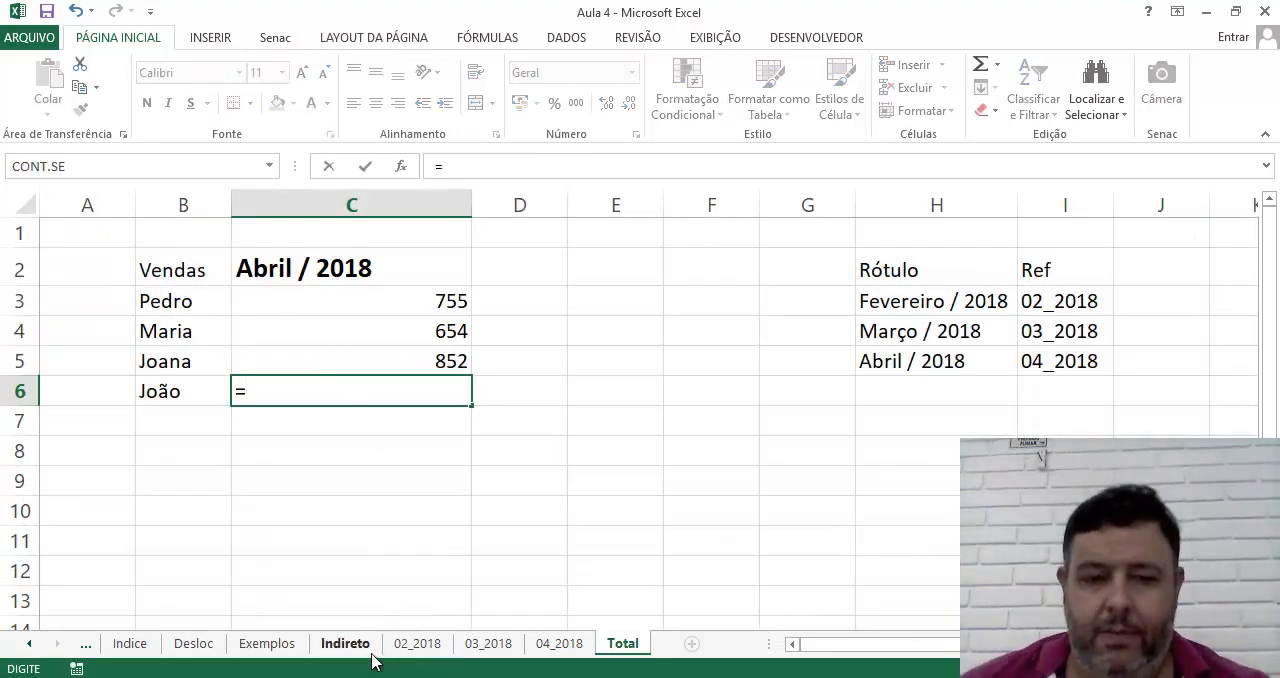
{"action": "left_click", "coordinate": [430, 648]}
{"action": "left_click", "coordinate": [220, 368]}
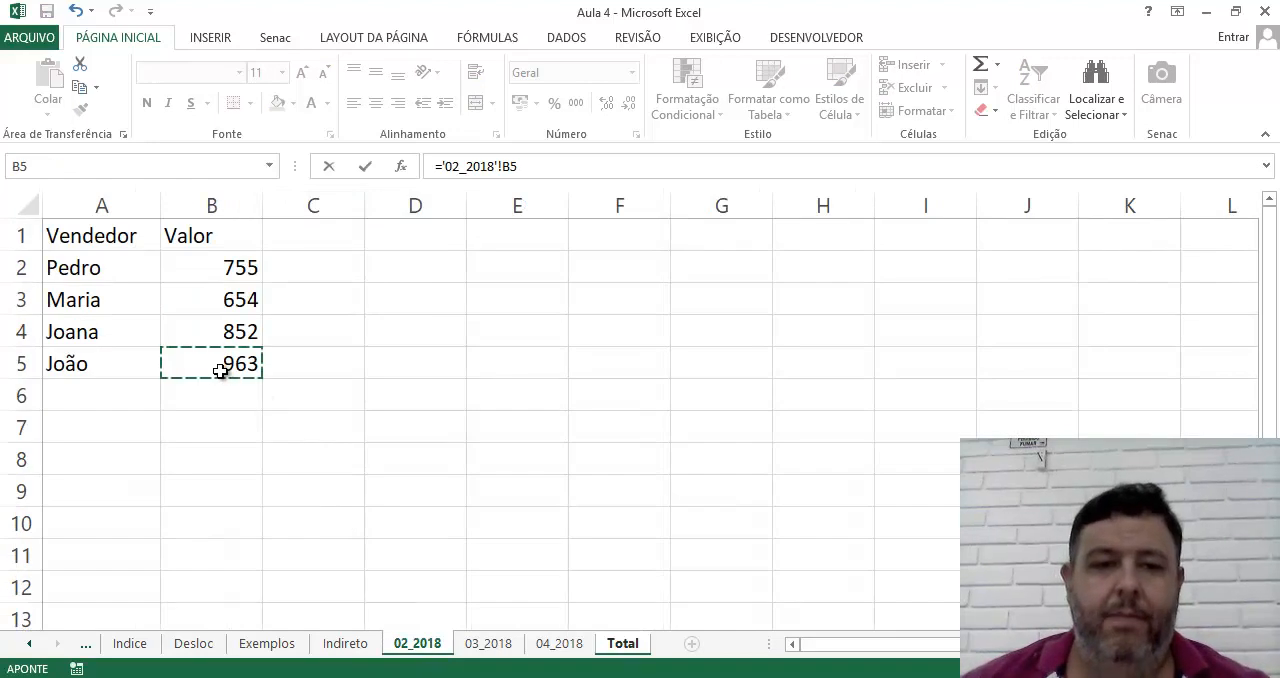
{"action": "key", "text": "Return"}
Examine the sheet references in the formulas of cells C3 to C6
{"action": "left_click", "coordinate": [290, 310]}
{"action": "key", "text": "Down"}
{"action": "key", "text": "Down"}
{"action": "key", "text": "Down"}
{"action": "left_click", "coordinate": [325, 311]}
{"action": "key", "text": "Down"}
{"action": "key", "text": "Down"}
{"action": "key", "text": "Down"}
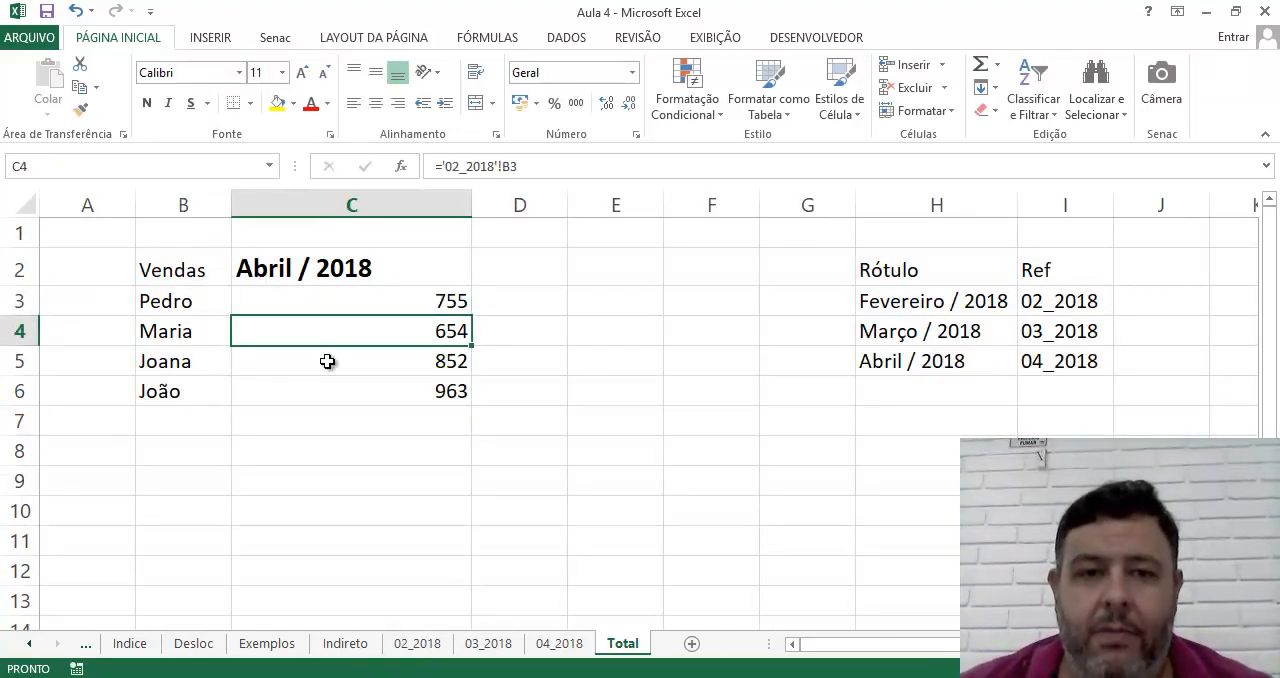
{"action": "left_click", "coordinate": [325, 321]}
{"action": "left_click", "coordinate": [325, 364]}
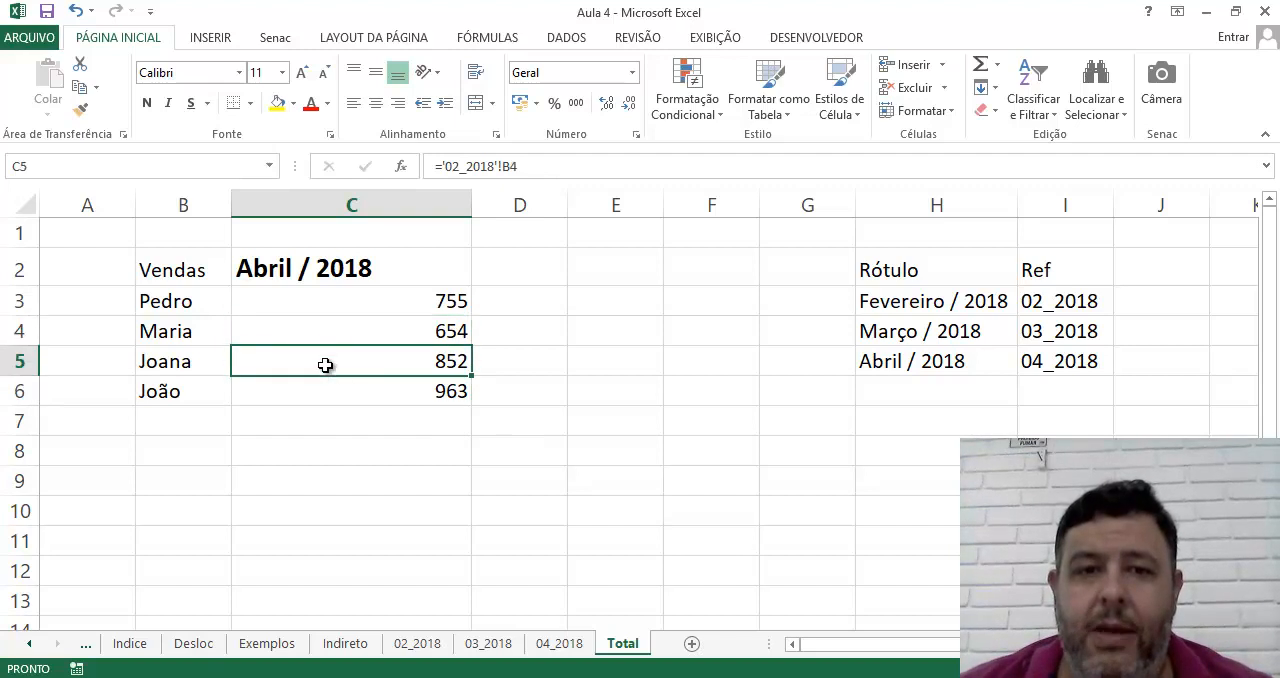
{"action": "left_click", "coordinate": [346, 393]}
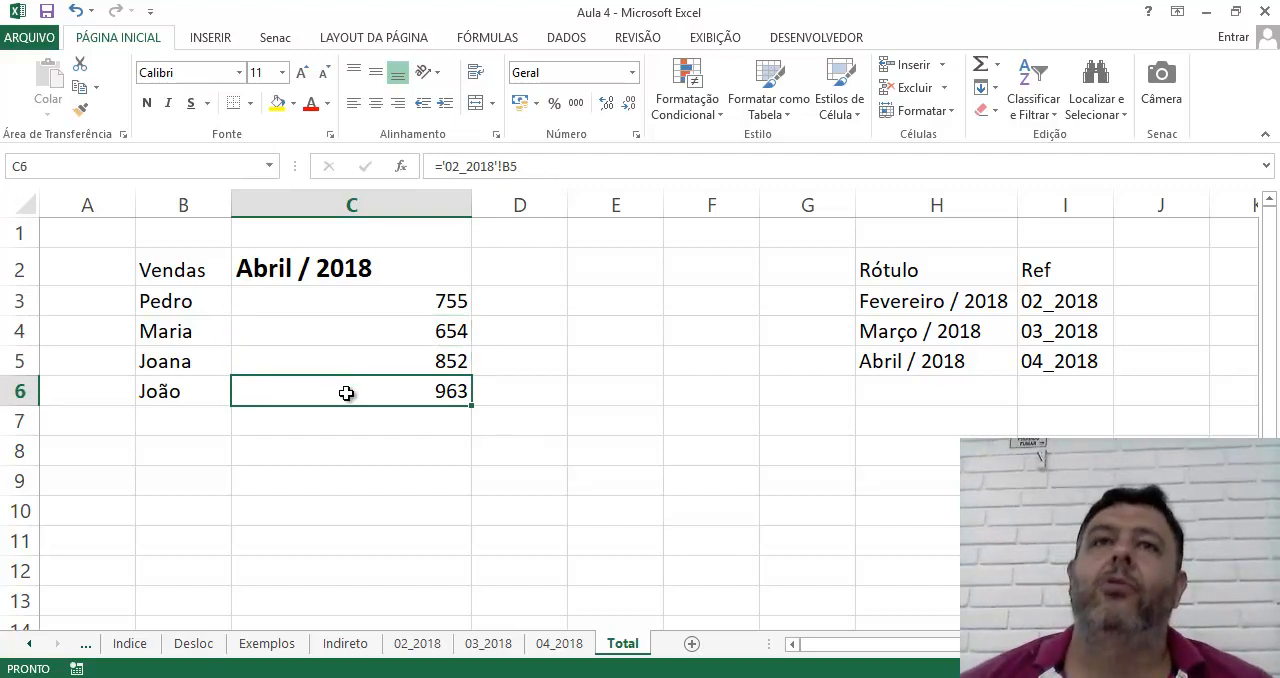
{"action": "left_click", "coordinate": [358, 328]}
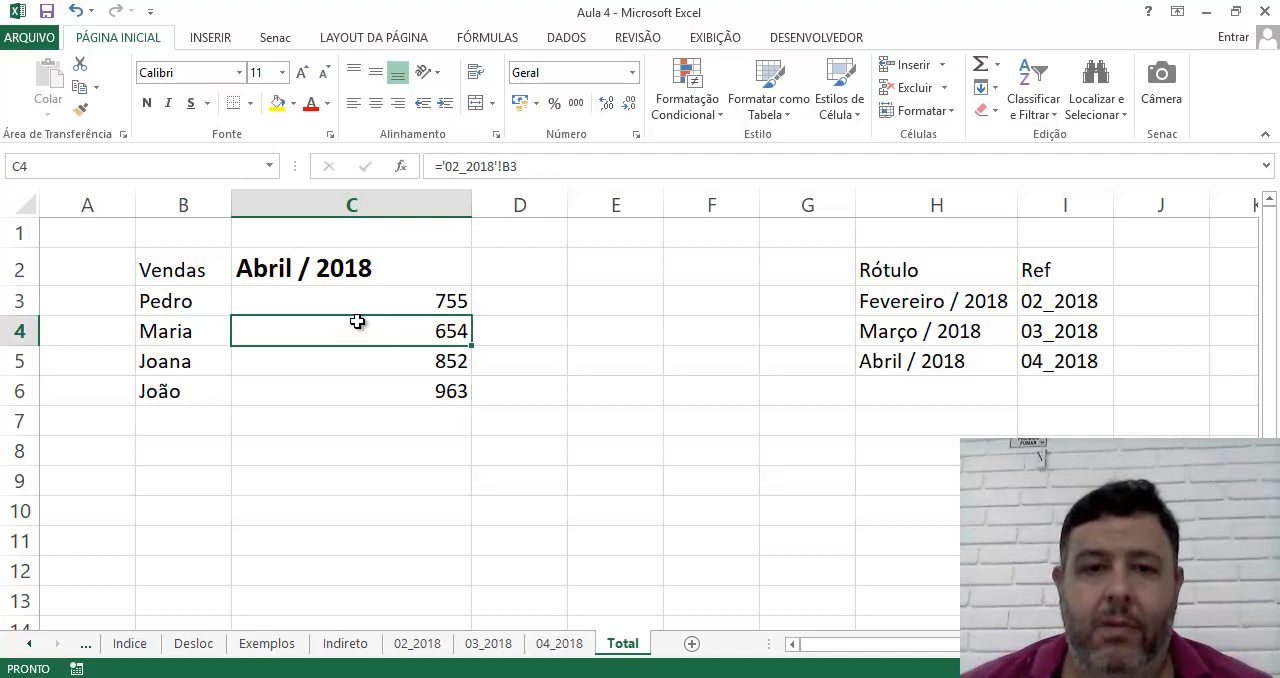
{"action": "left_click", "coordinate": [560, 172]}
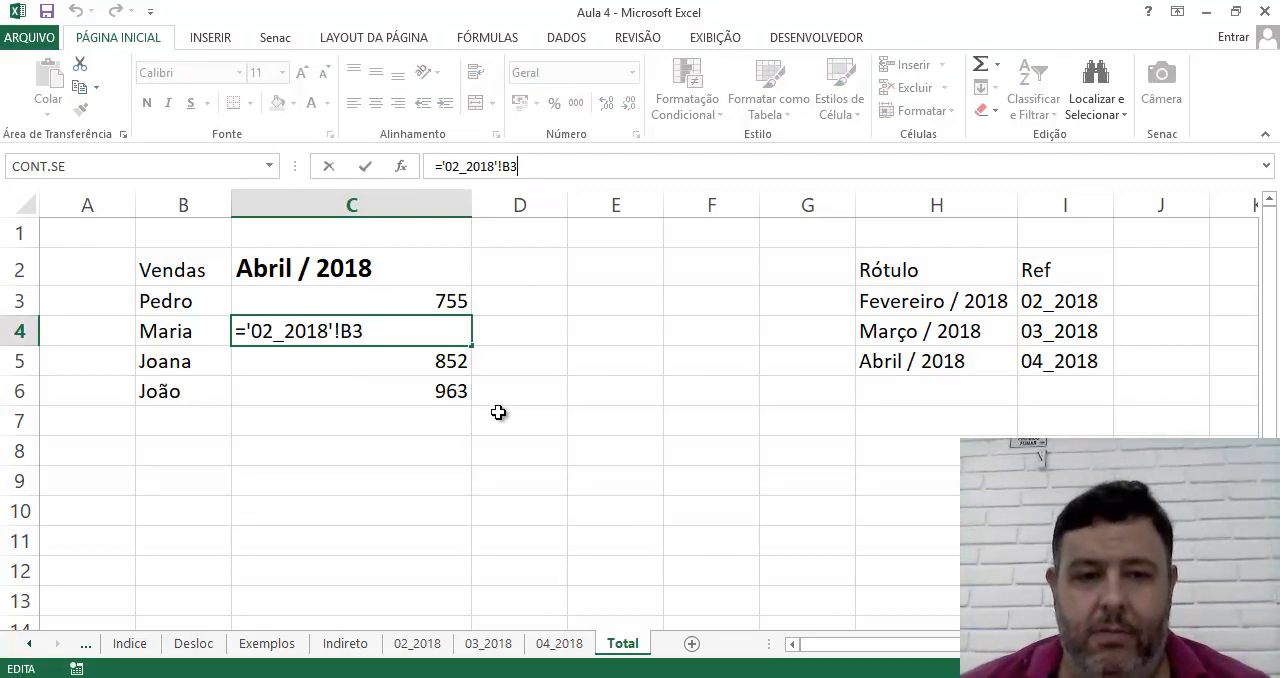
{"action": "key", "text": "Escape"}
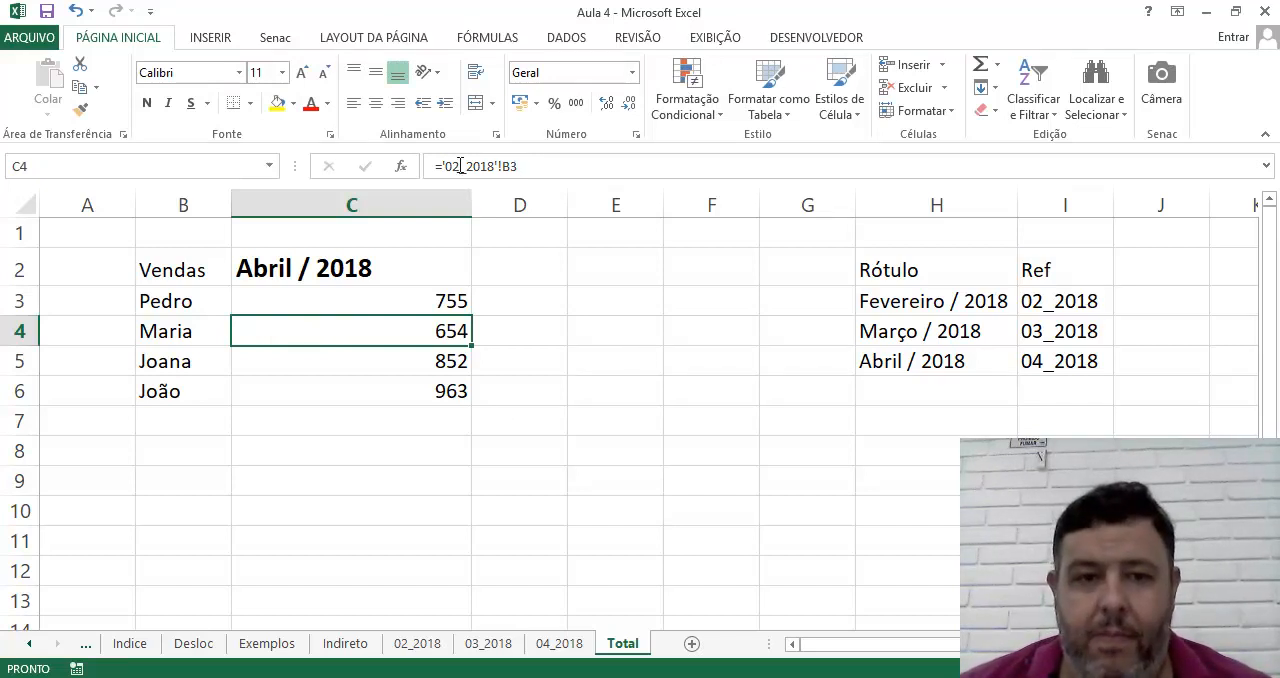
Copy the reference '02_2018'!B3 from the formula in C4 and paste it as text into E4
{"action": "left_click", "coordinate": [447, 166]}
{"action": "left_click_drag", "start_coordinate": [440, 166], "coordinate": [520, 166]}
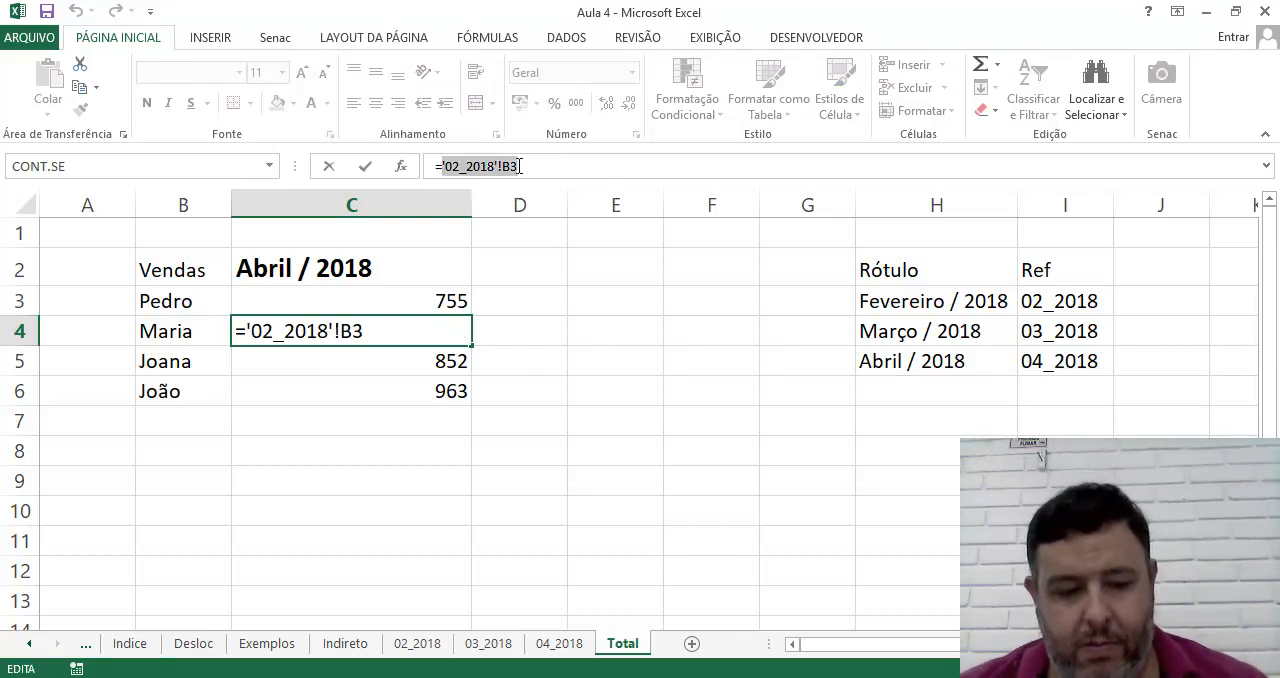
{"action": "key", "text": "ctrl+c"}
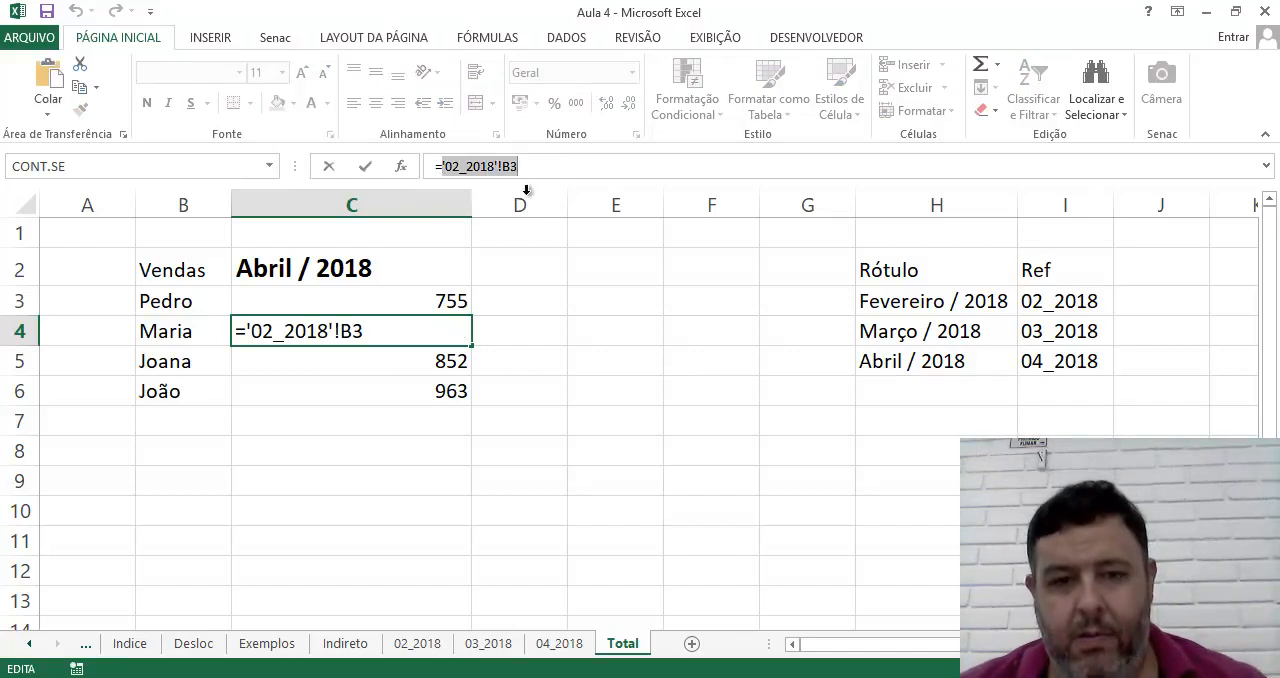
{"action": "key", "text": "Escape"}
{"action": "left_click", "coordinate": [622, 335]}
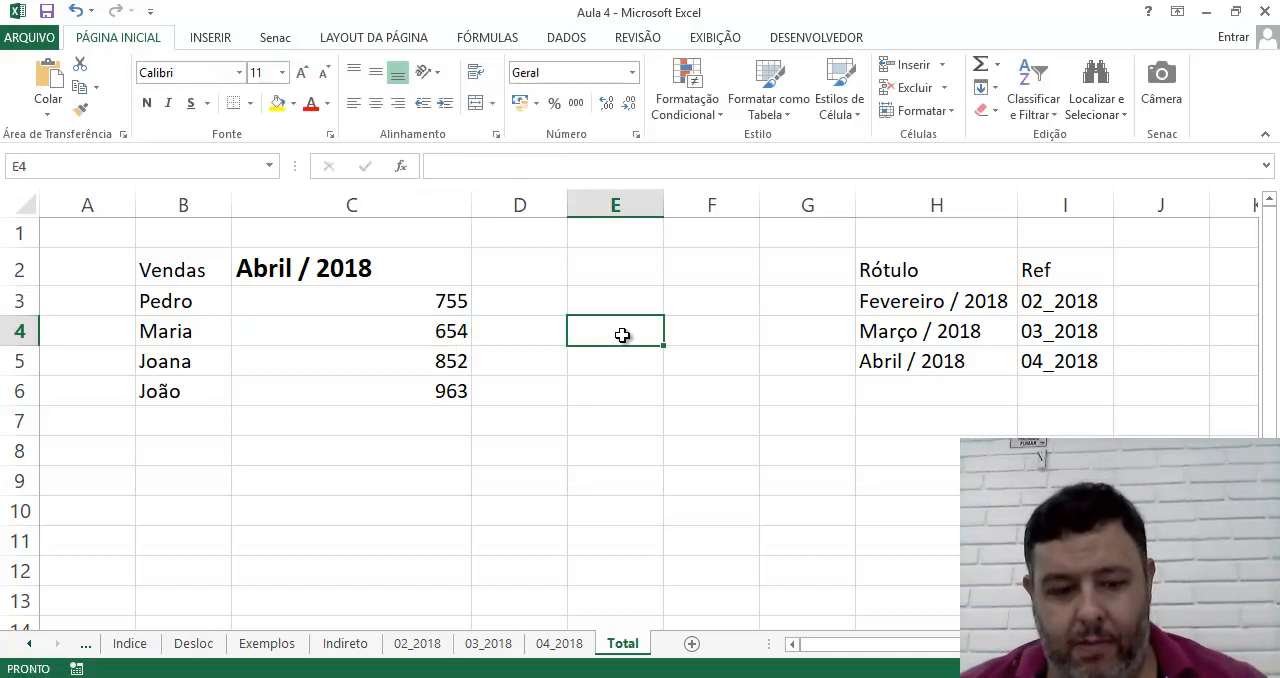
{"action": "key", "text": "ctrl+v"}
{"action": "left_click", "coordinate": [627, 453]}
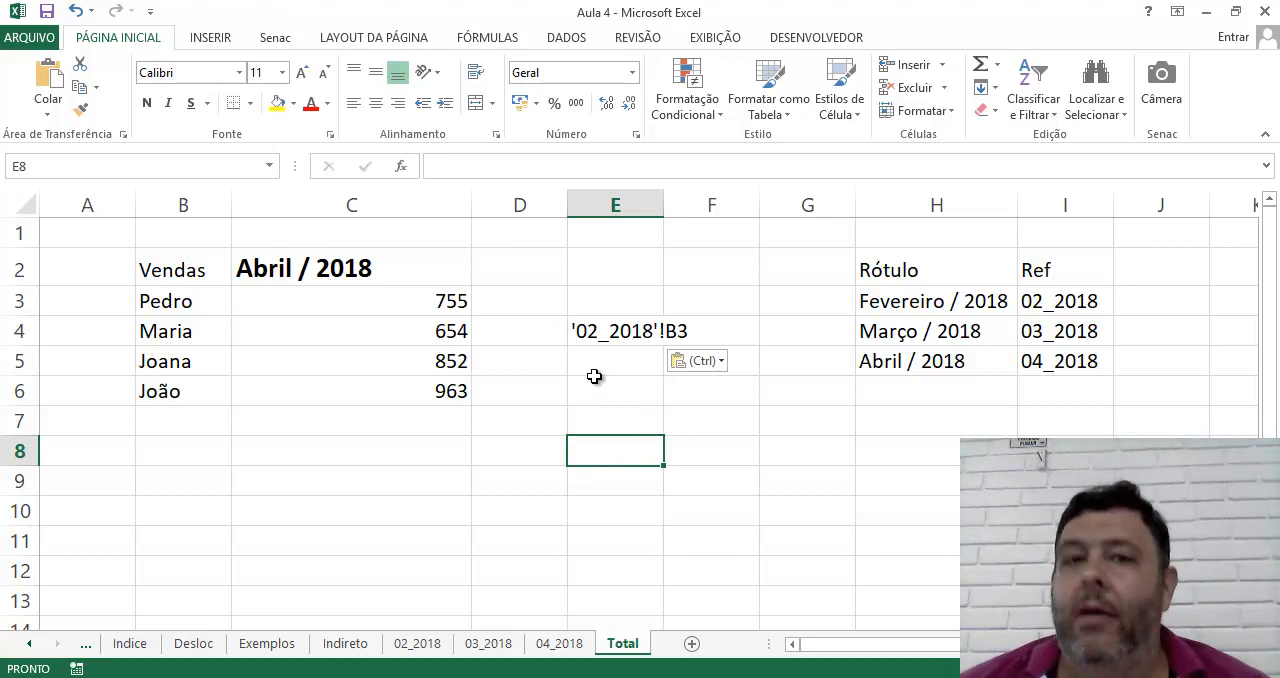
Try the text formula ="'02_2018'!B3" in E7 and clear the cell
{"action": "left_click", "coordinate": [606, 329]}
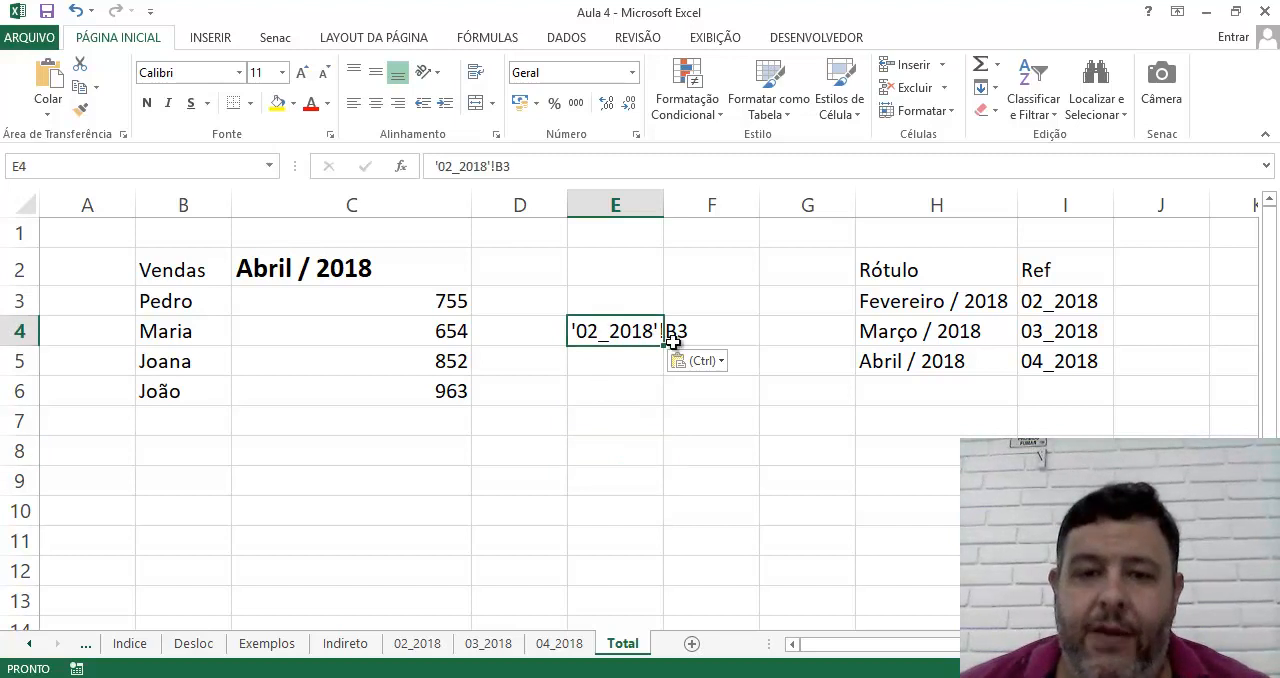
{"action": "left_click", "coordinate": [637, 391]}
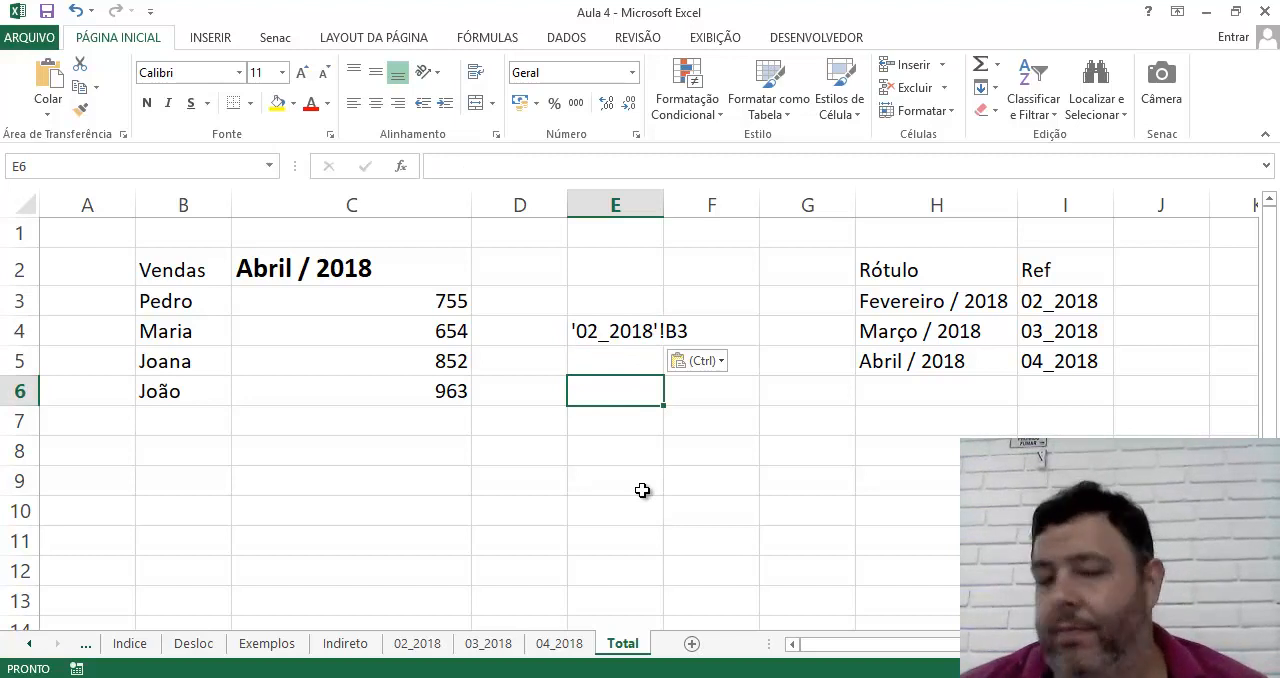
{"action": "left_click", "coordinate": [600, 493]}
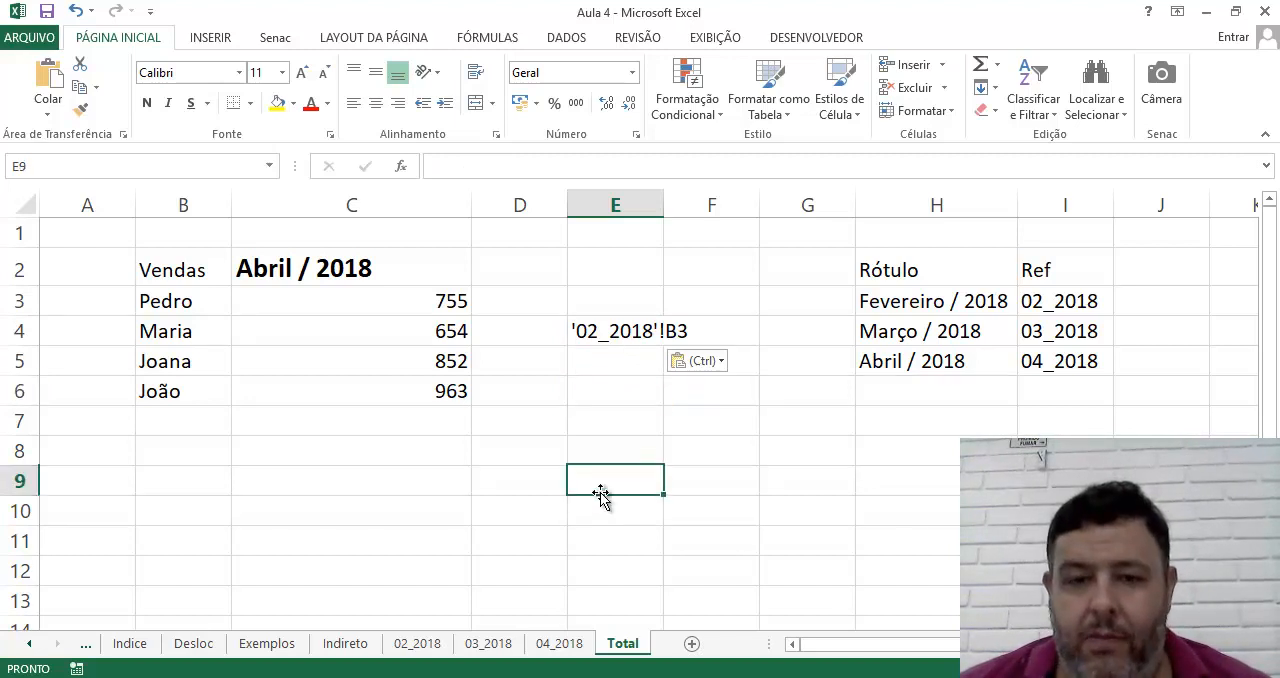
{"action": "left_click", "coordinate": [604, 412]}
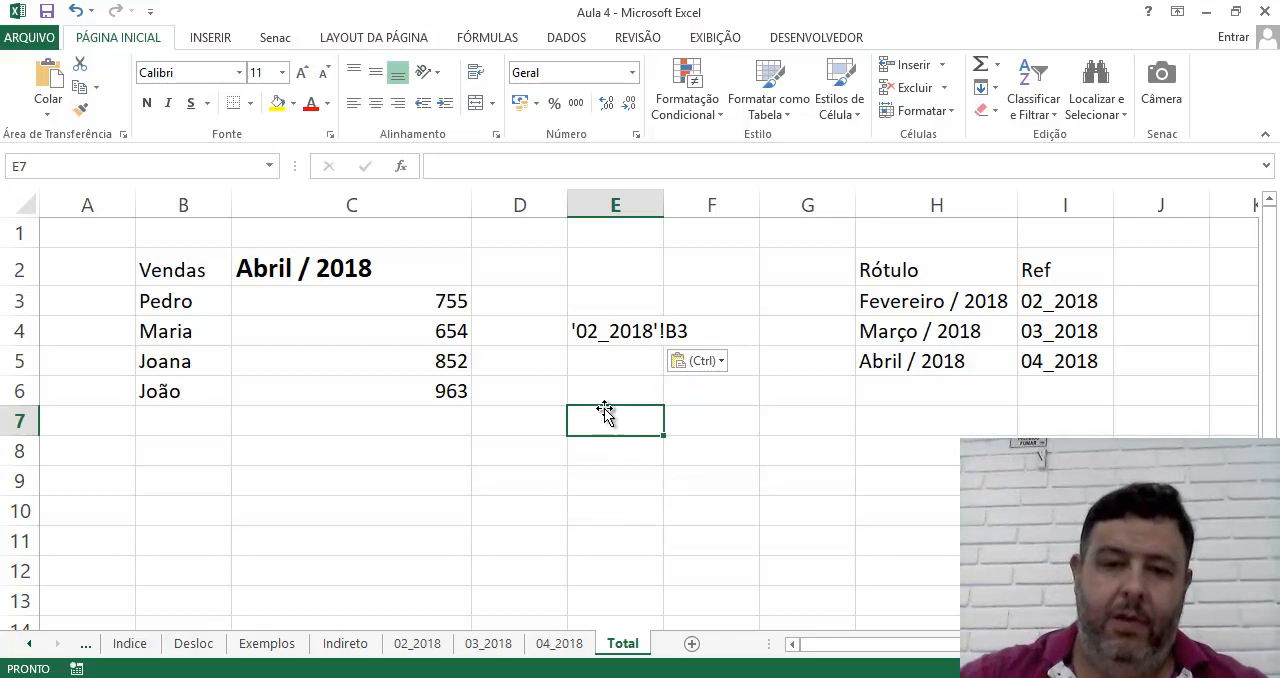
{"action": "type", "text": "=\""}
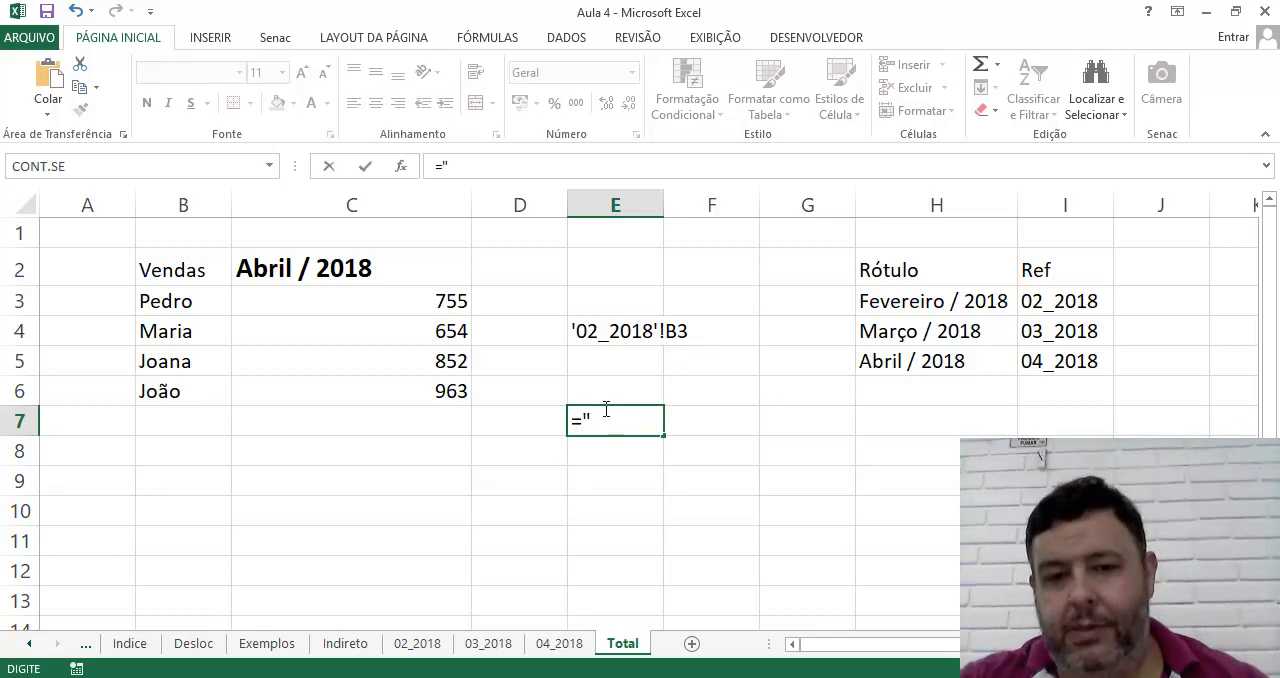
{"action": "type", "text": "'02_2018"}
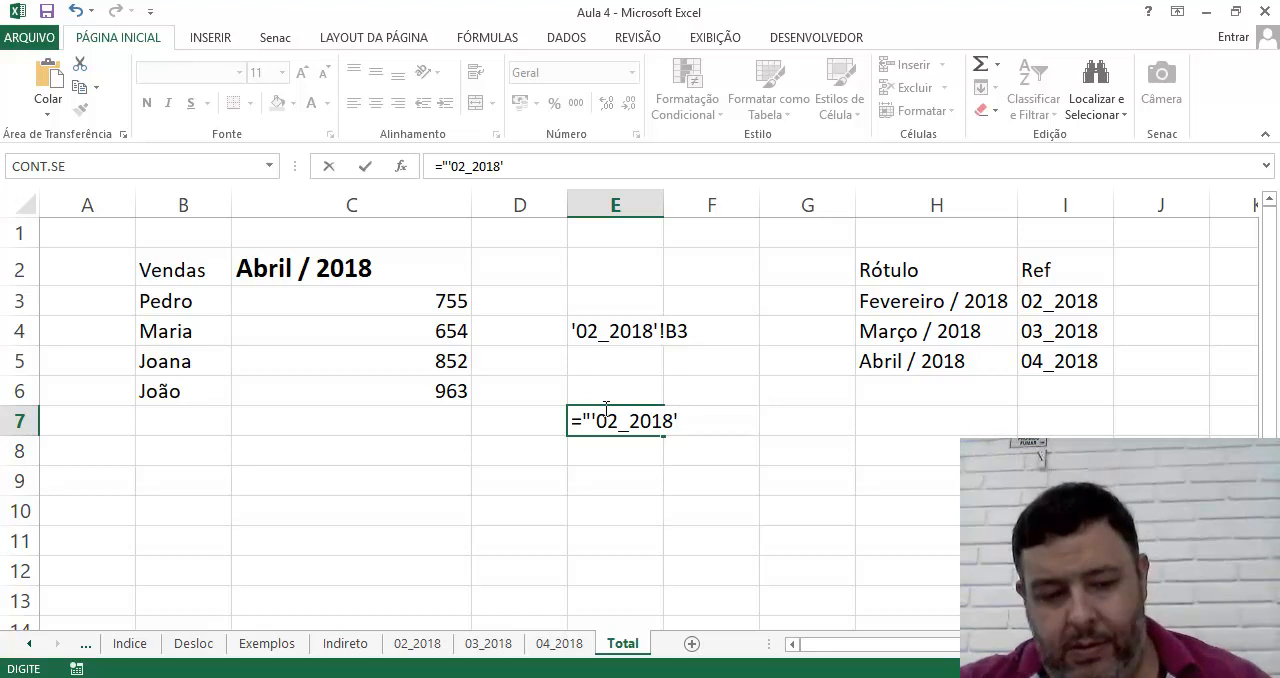
{"action": "type", "text": "'!B3"}
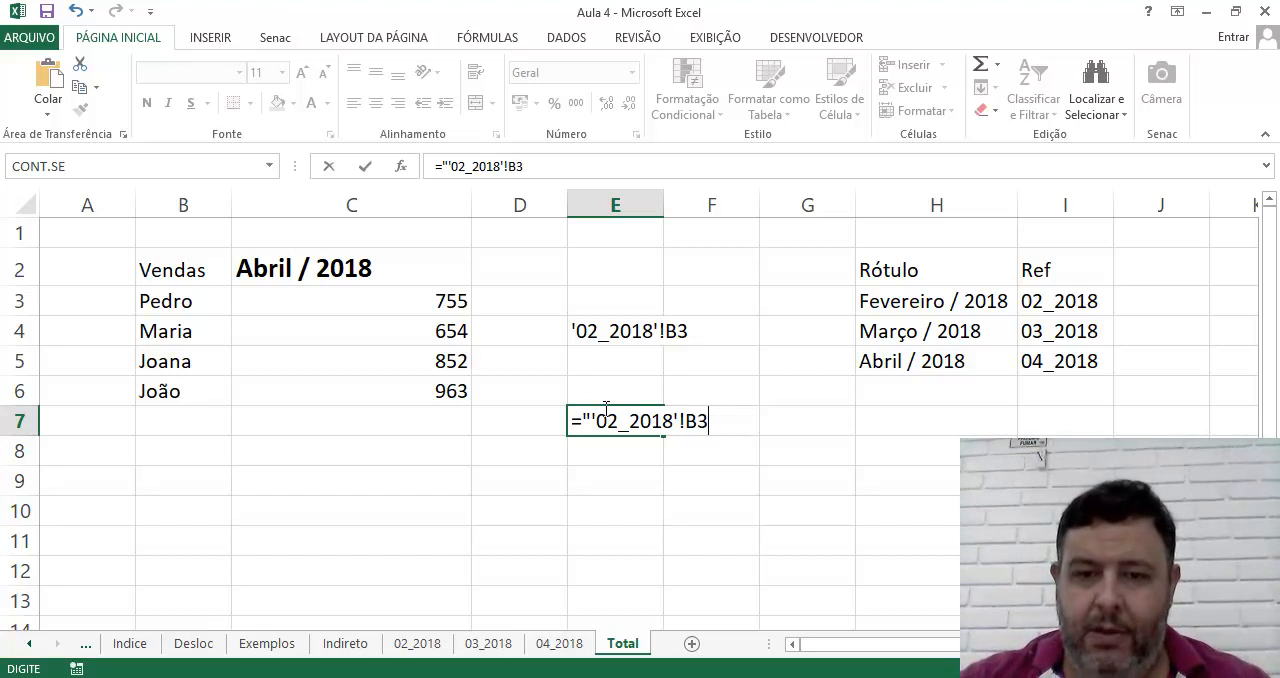
{"action": "key", "text": "Return"}
{"action": "left_click", "coordinate": [604, 408]}
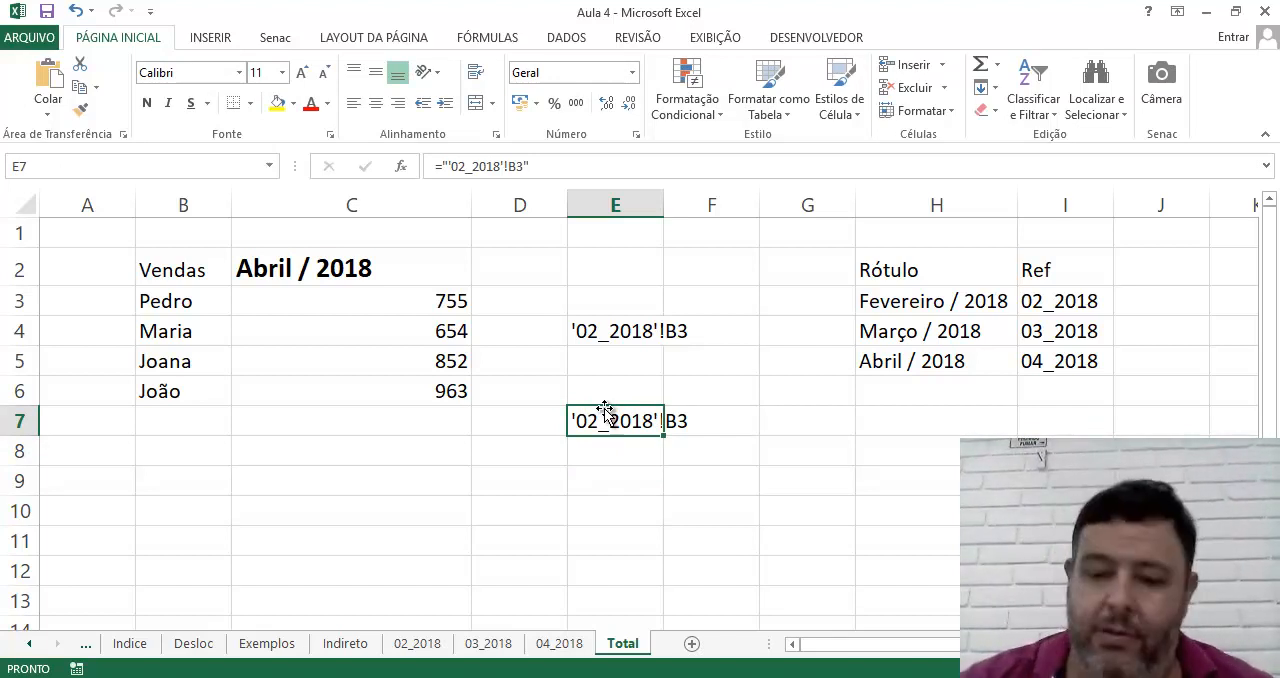
{"action": "key", "text": "Delete"}
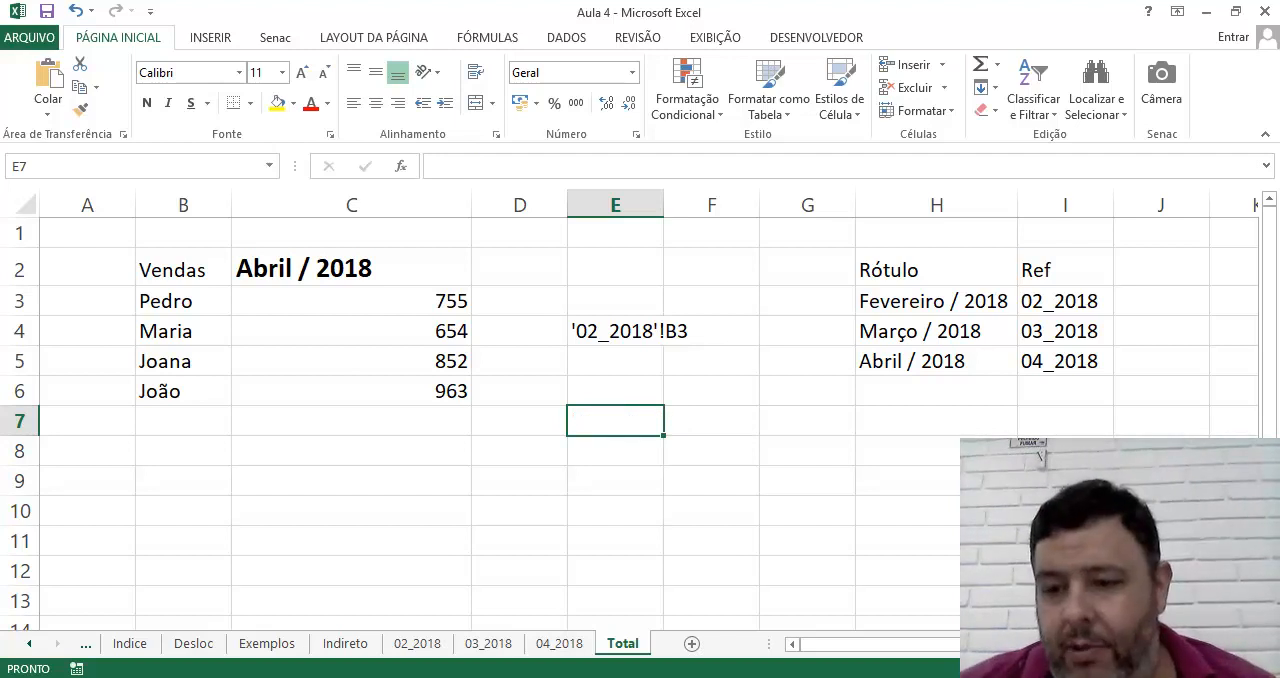
Enter =PROCV(C2;H3:I5;2) in E6 to look up the sheet name matching the selected month
{"action": "left_click_drag", "start_coordinate": [1180, 669], "coordinate": [1184, 669]}
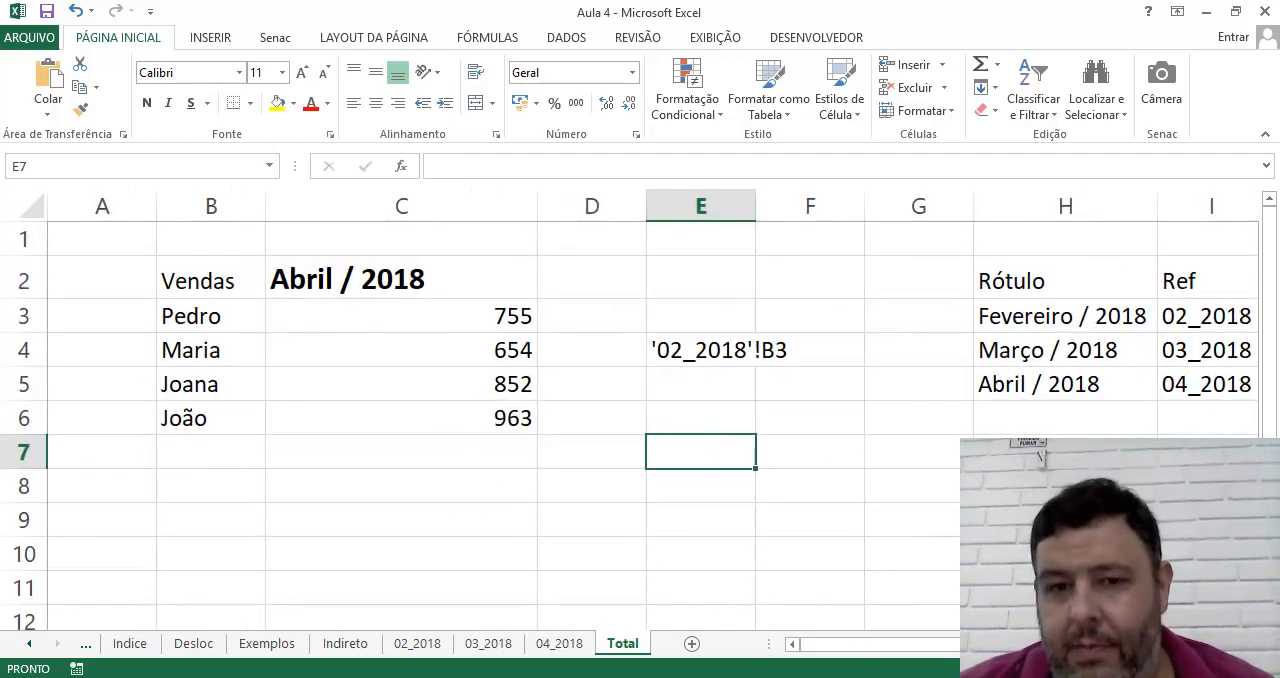
{"action": "left_click", "coordinate": [1040, 486]}
{"action": "left_click", "coordinate": [669, 346]}
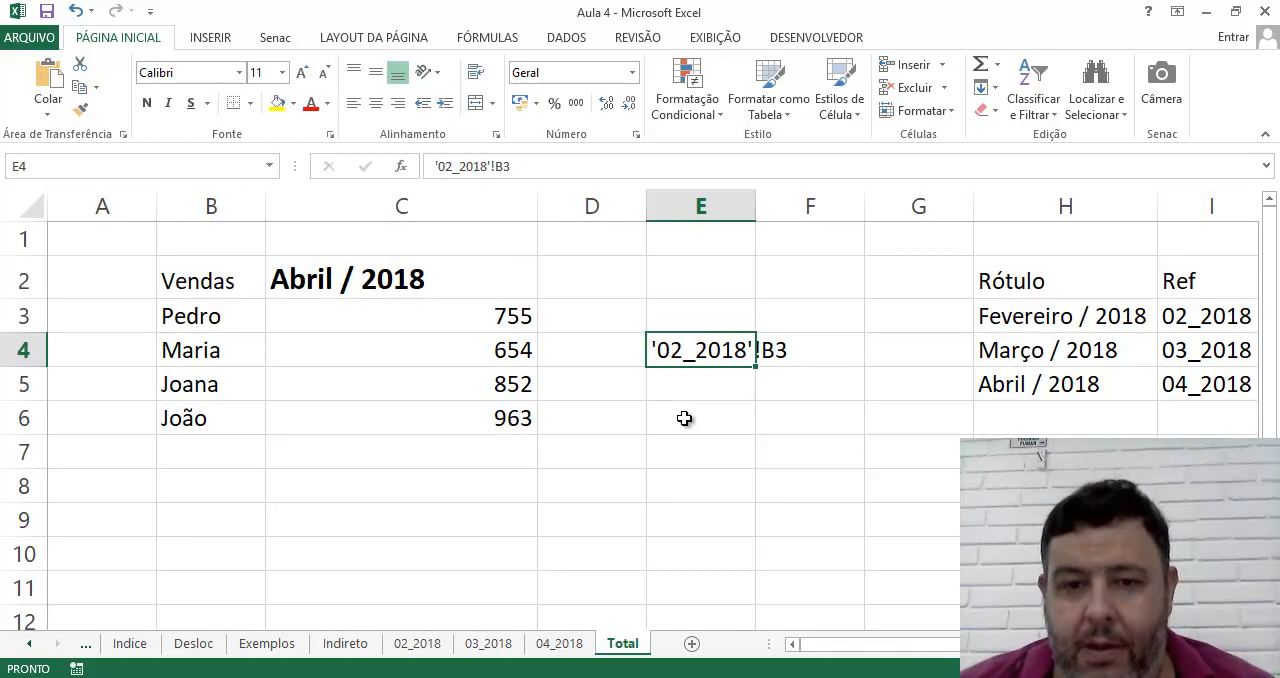
{"action": "left_click", "coordinate": [684, 421]}
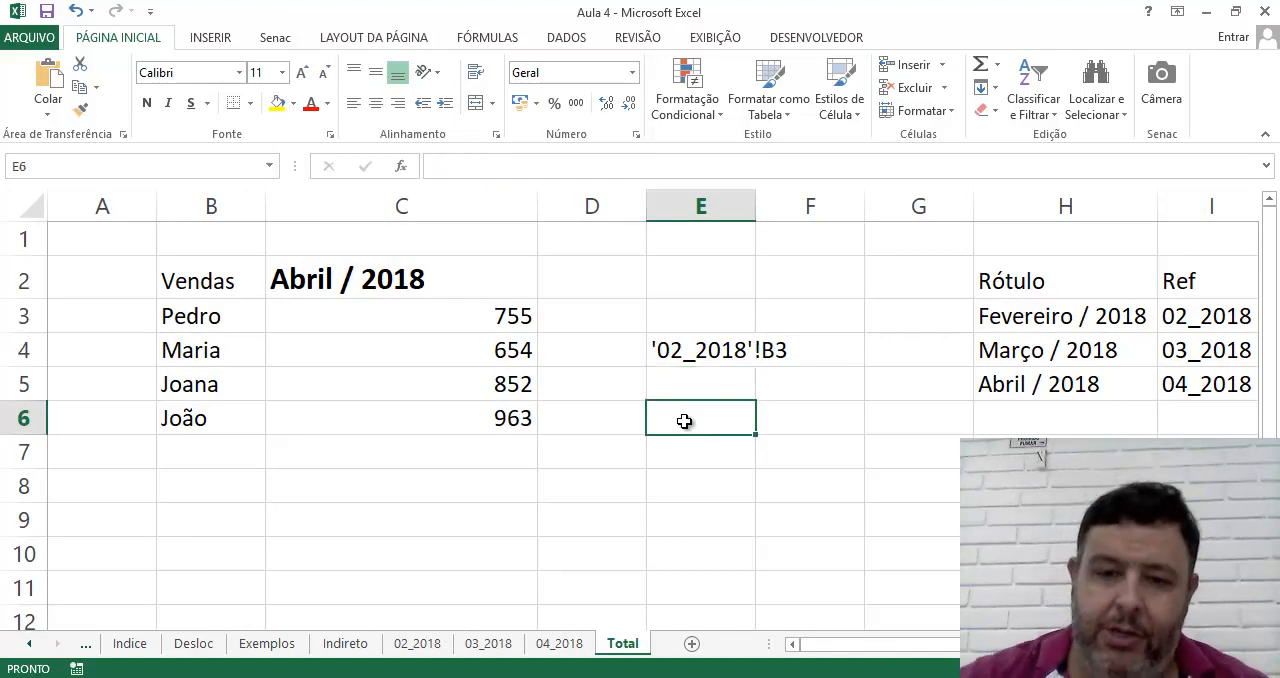
{"action": "type", "text": "="}
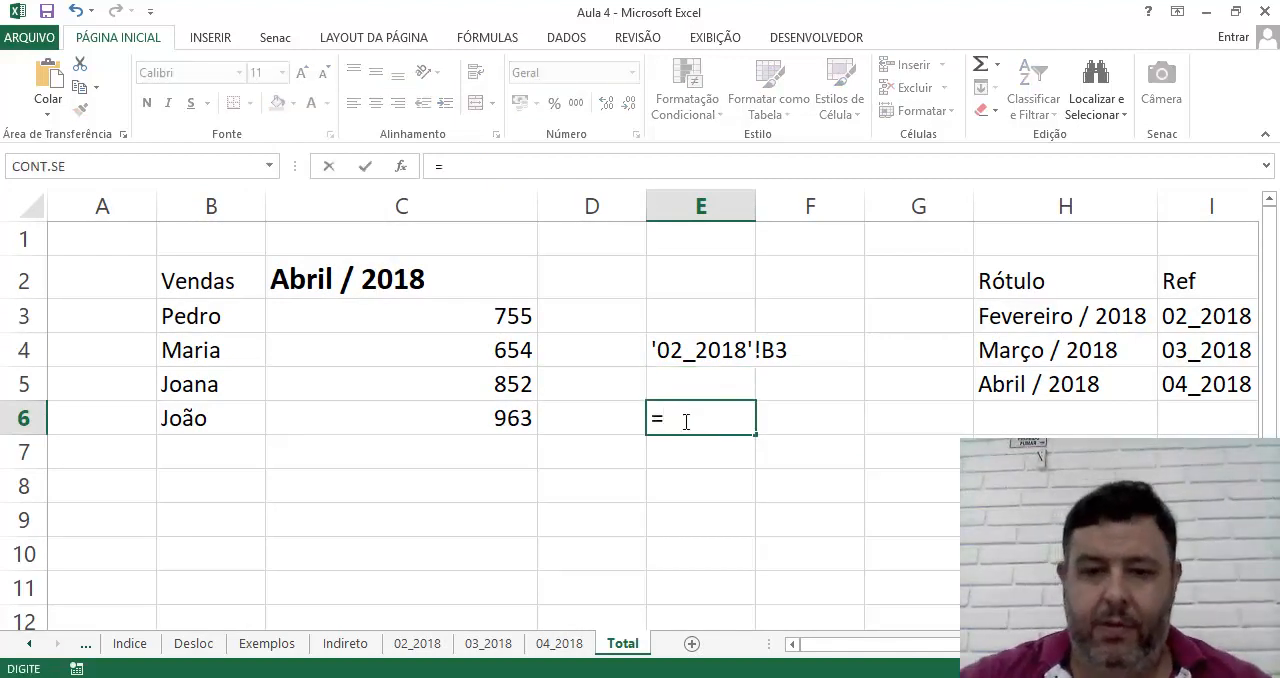
{"action": "type", "text": "Proc"}
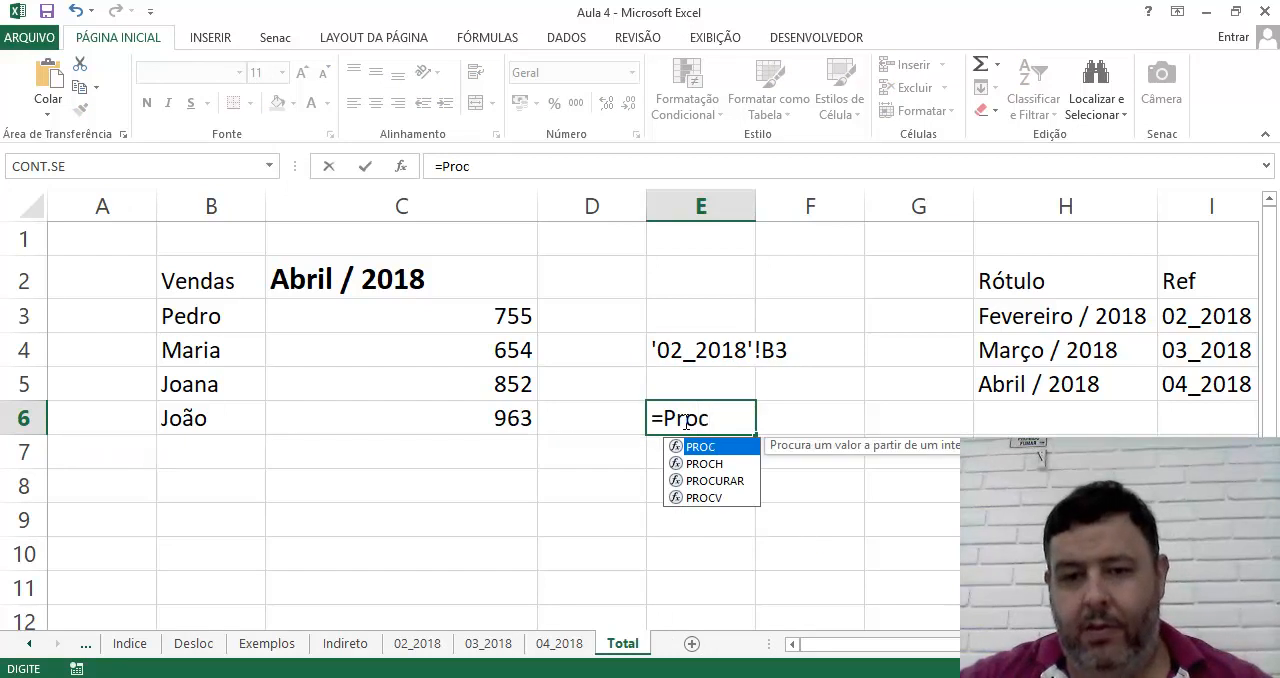
{"action": "type", "text": "v("}
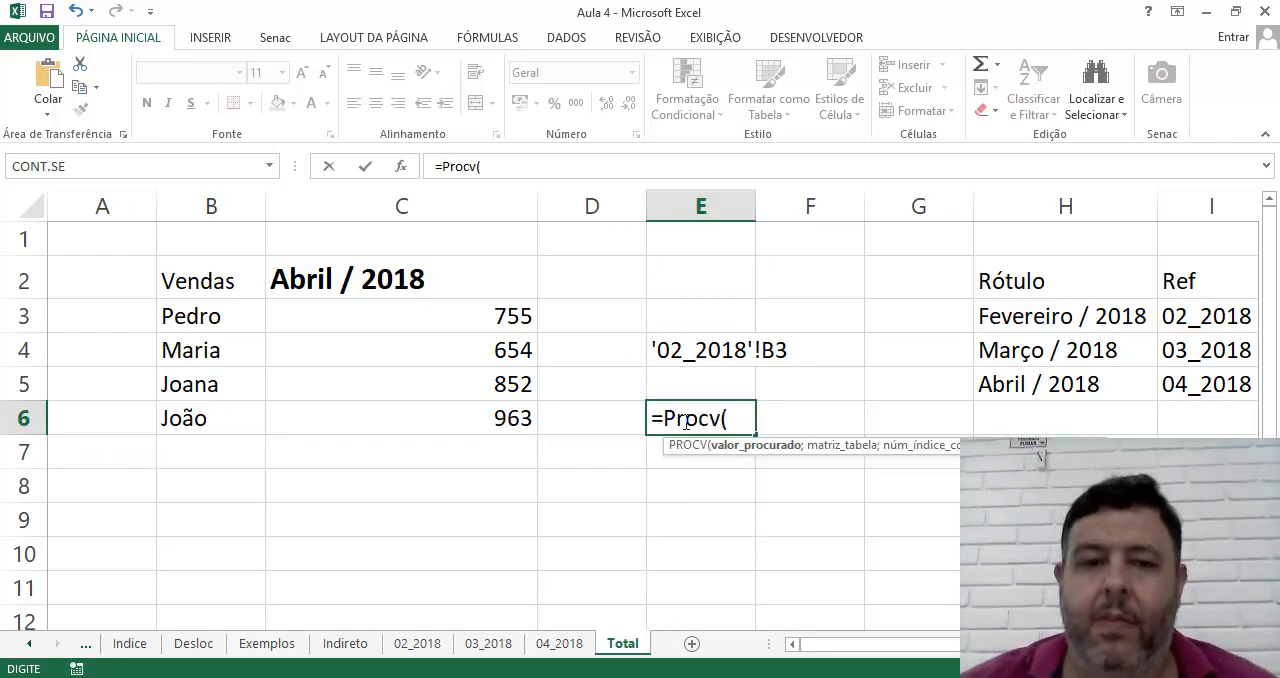
{"action": "left_click", "coordinate": [345, 290]}
{"action": "type", "text": ";"}
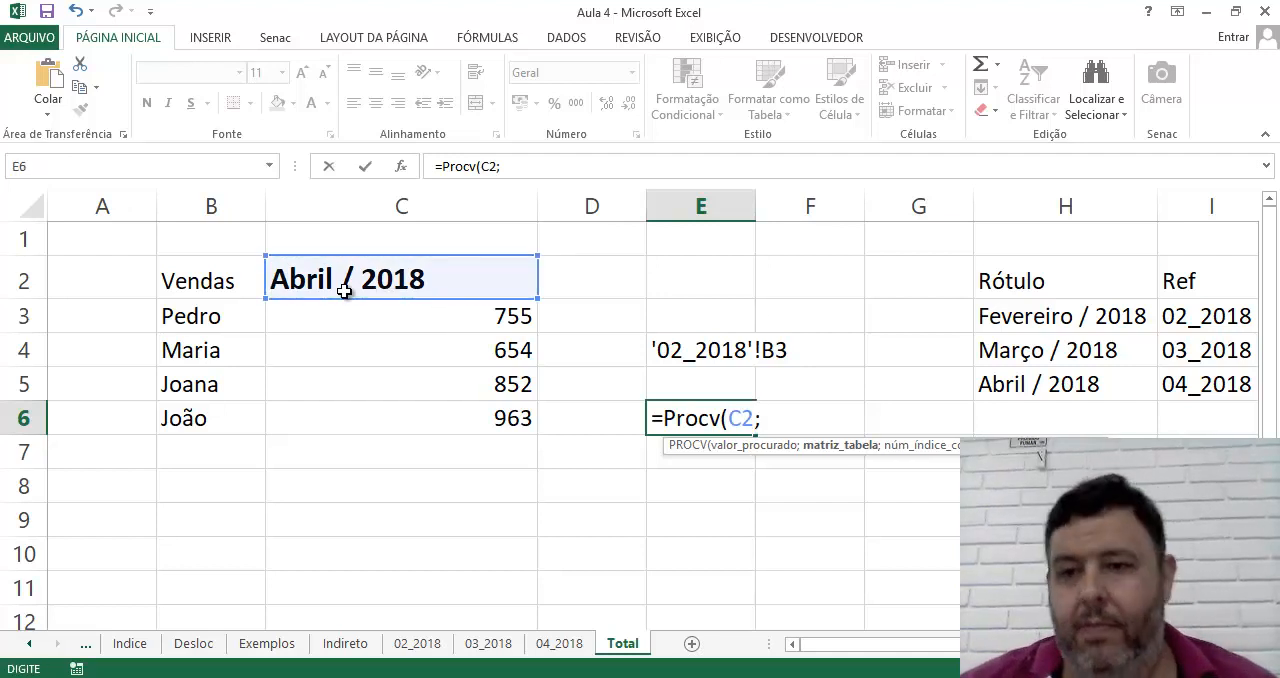
{"action": "left_click_drag", "start_coordinate": [1018, 324], "coordinate": [1186, 383]}
{"action": "type", "text": ";"}
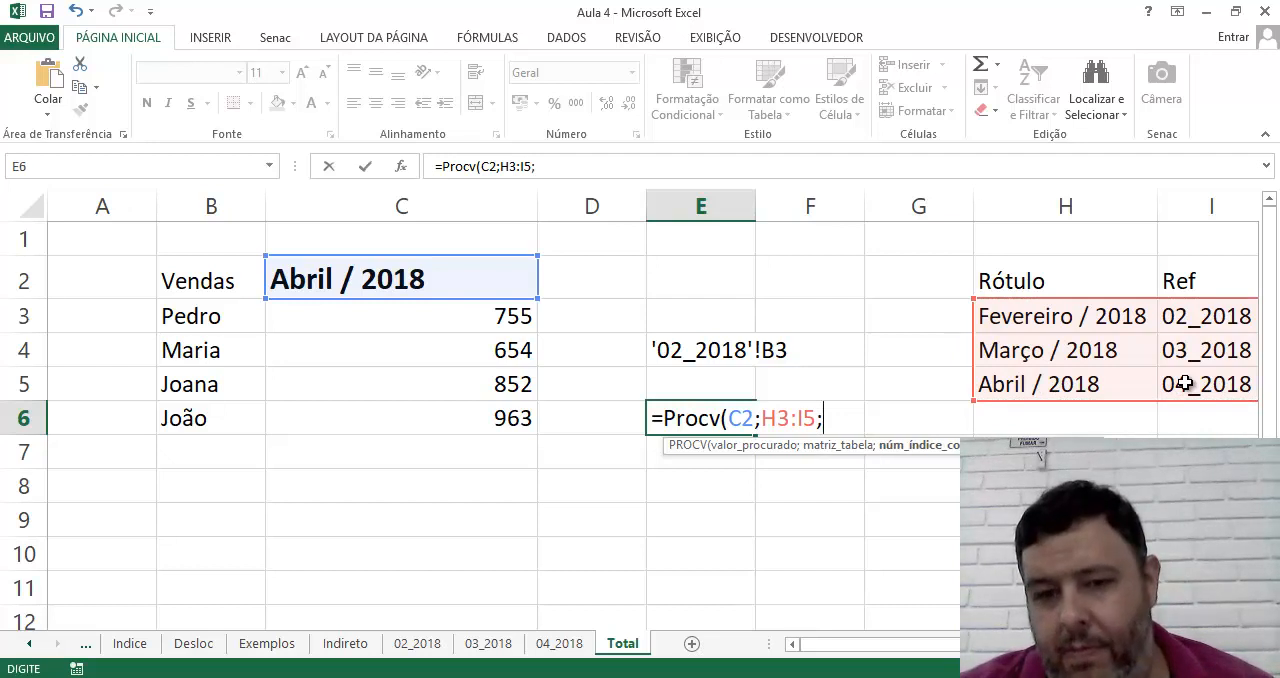
{"action": "type", "text": "2)"}
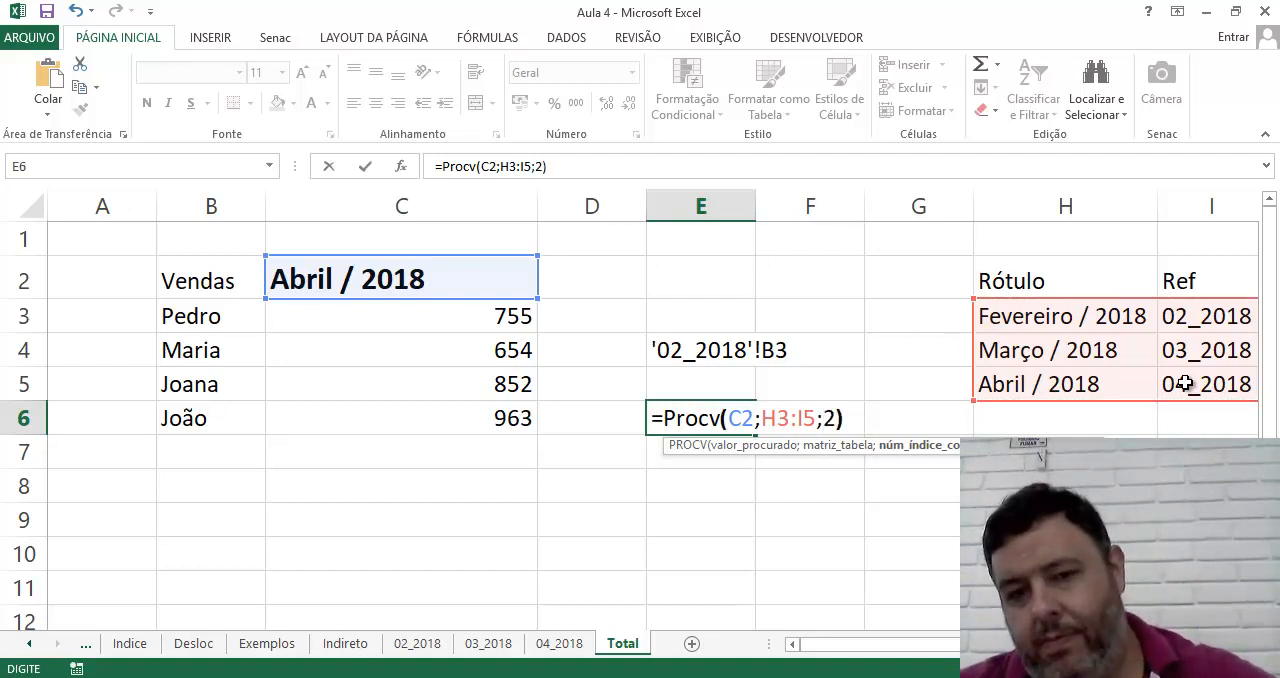
{"action": "key", "text": "Return"}
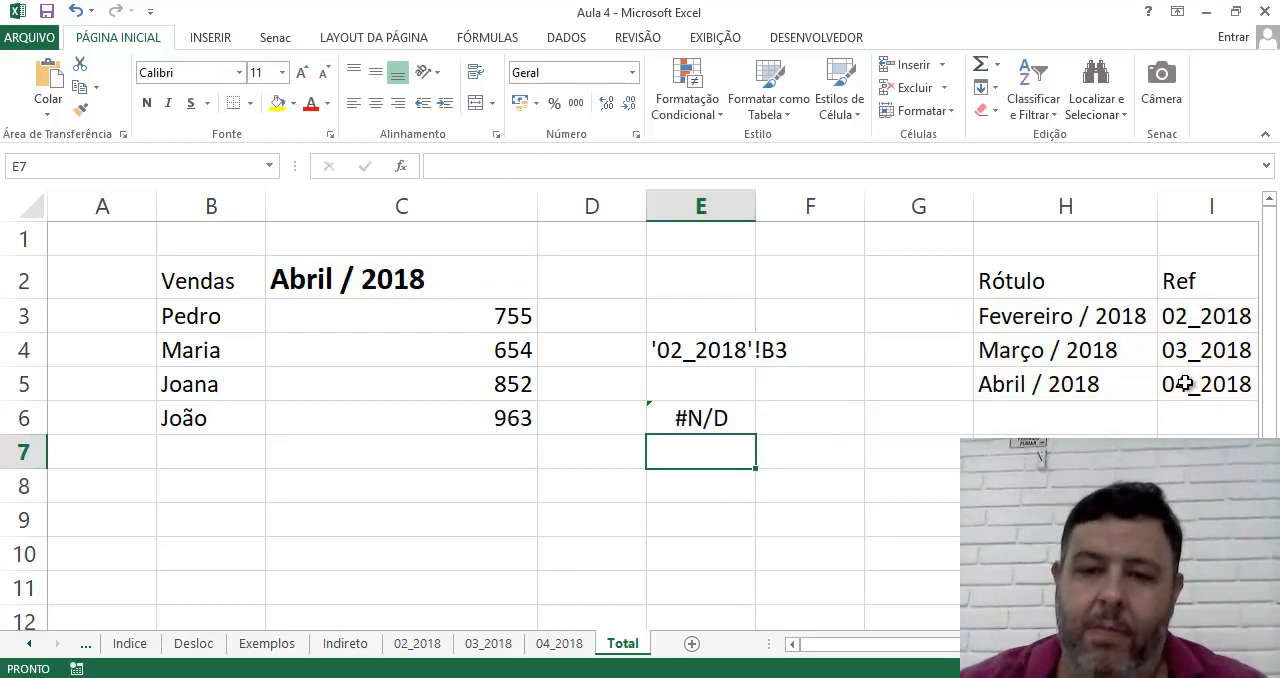
Add FALSO as the last argument of the PROCV formula in E6 to require an exact match
{"action": "key", "text": "Up"}
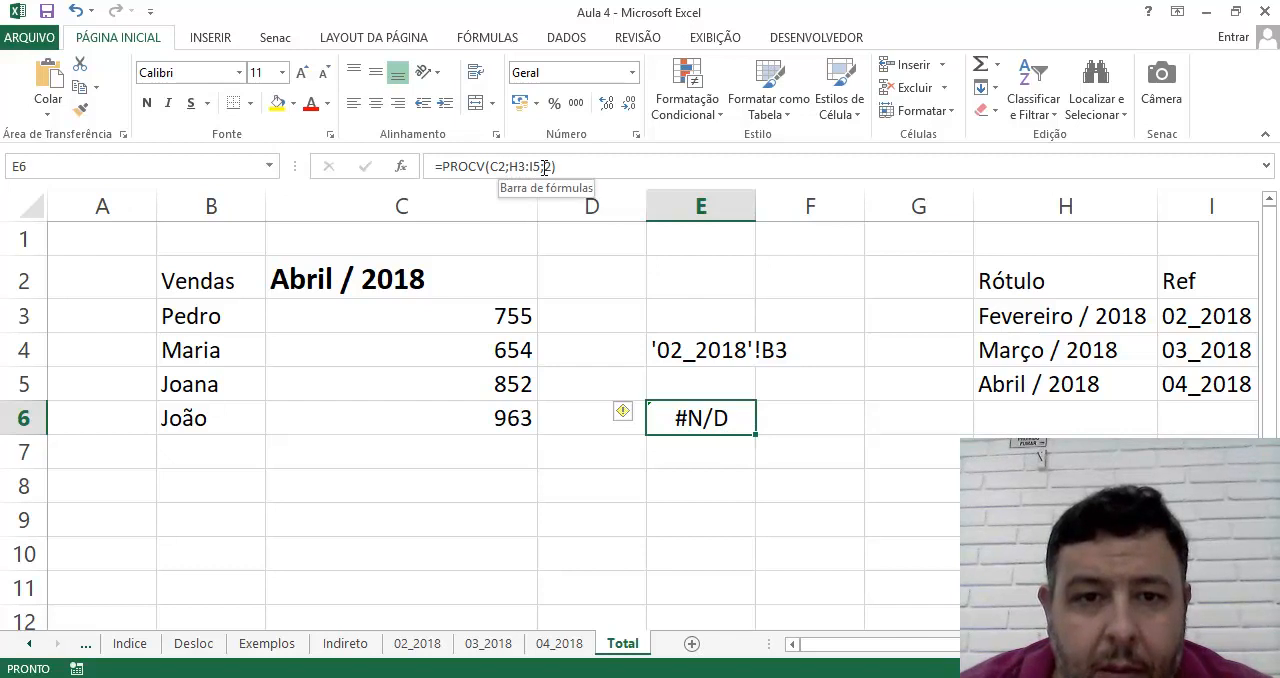
{"action": "left_click", "coordinate": [507, 168]}
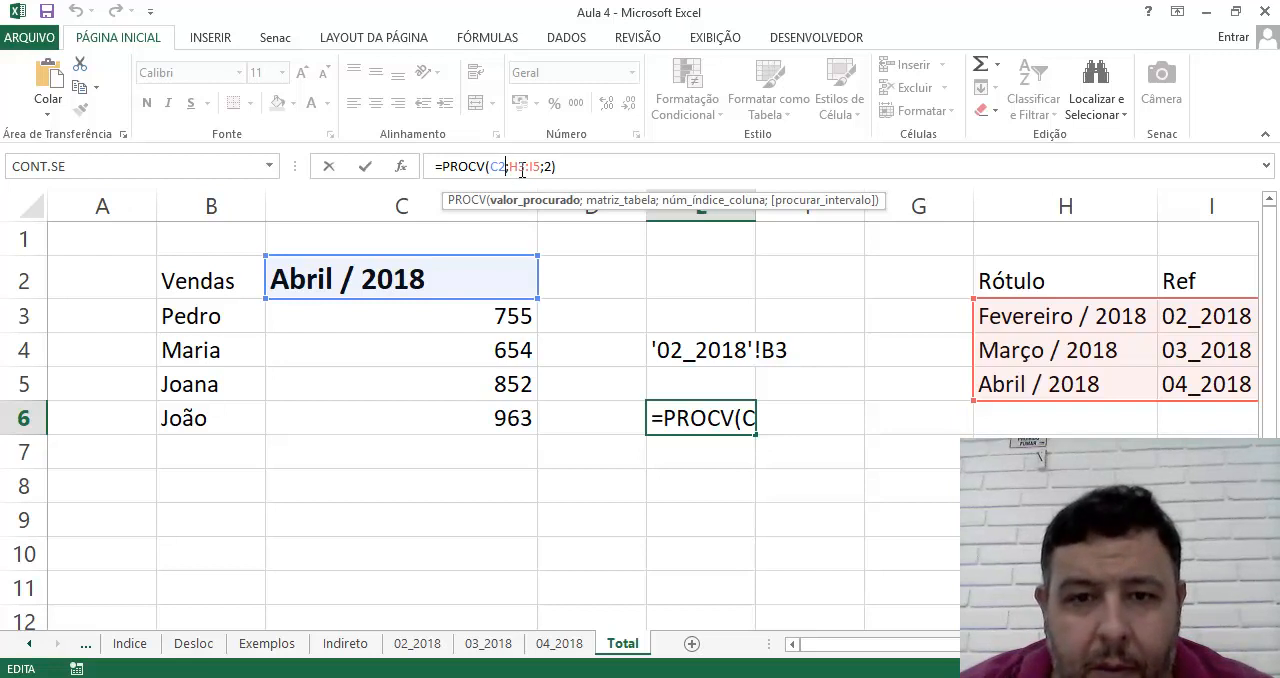
{"action": "left_click", "coordinate": [521, 168]}
{"action": "double_click", "coordinate": [516, 168]}
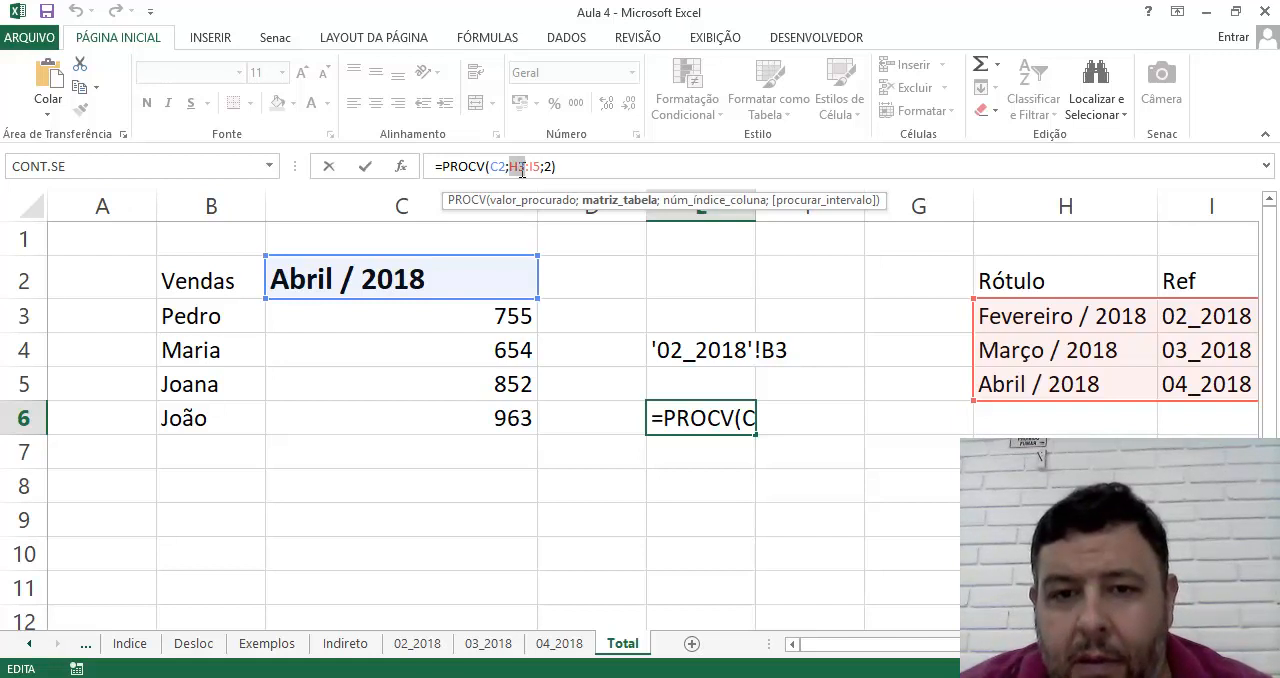
{"action": "left_click", "coordinate": [552, 167]}
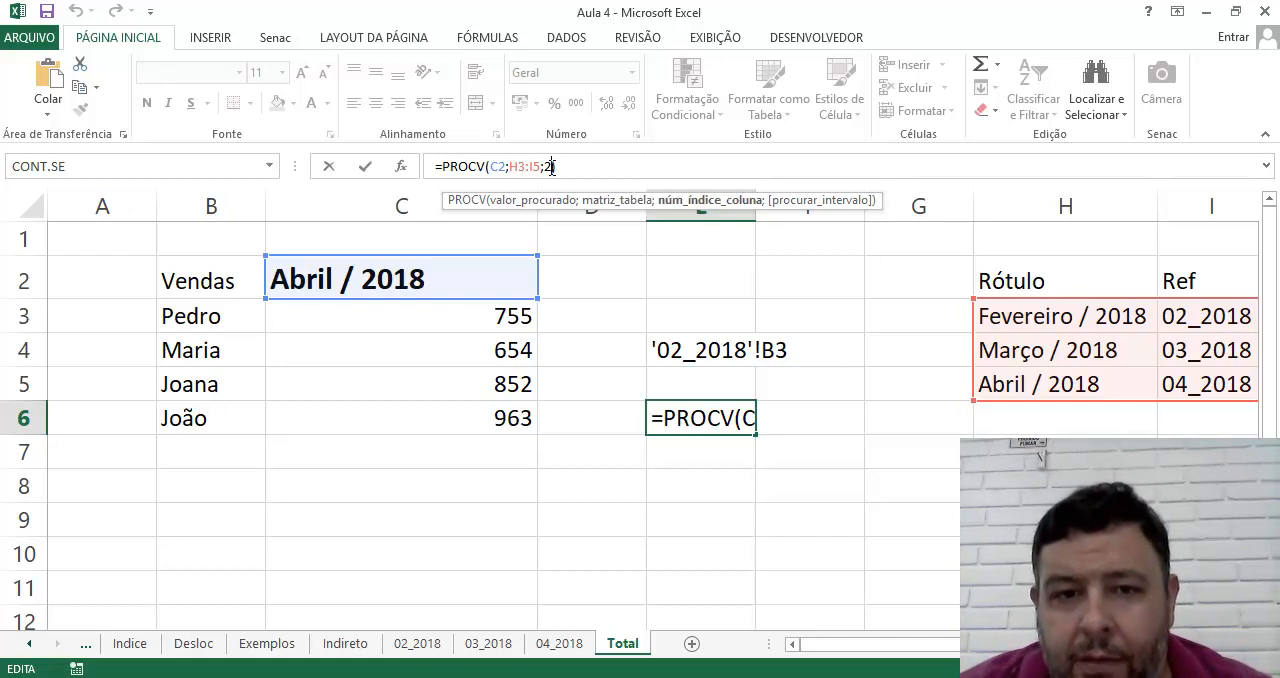
{"action": "type", "text": ";"}
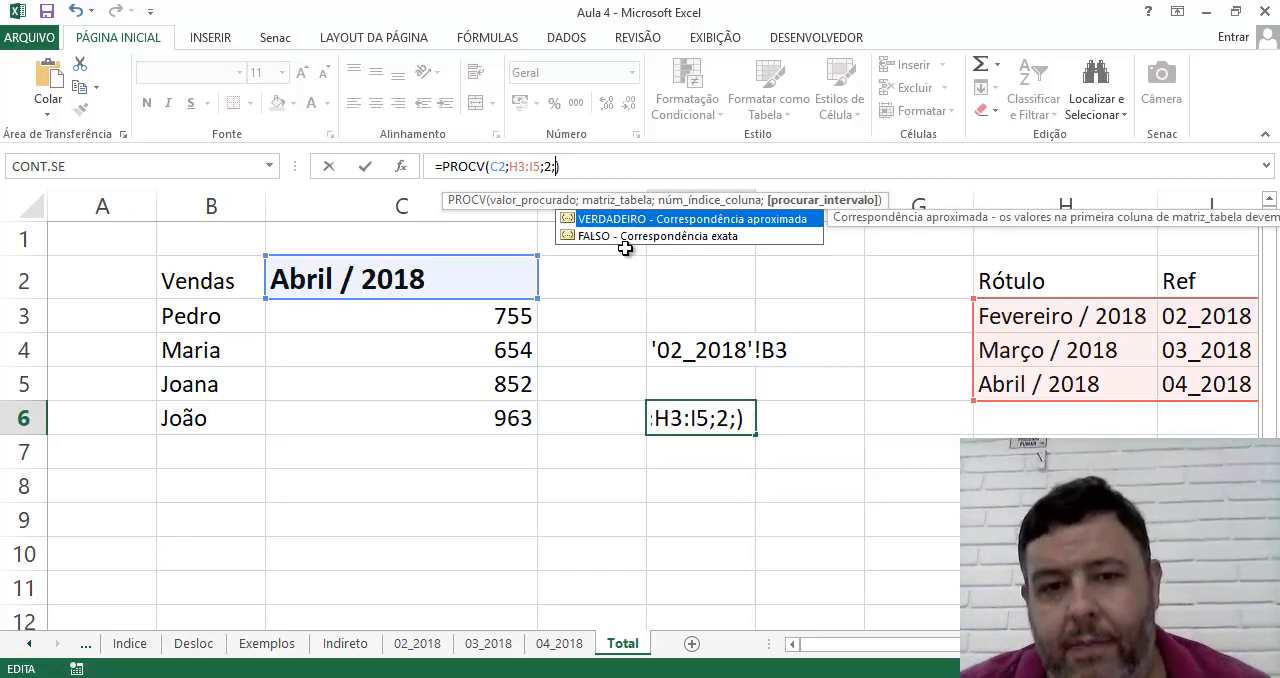
{"action": "double_click", "coordinate": [588, 237]}
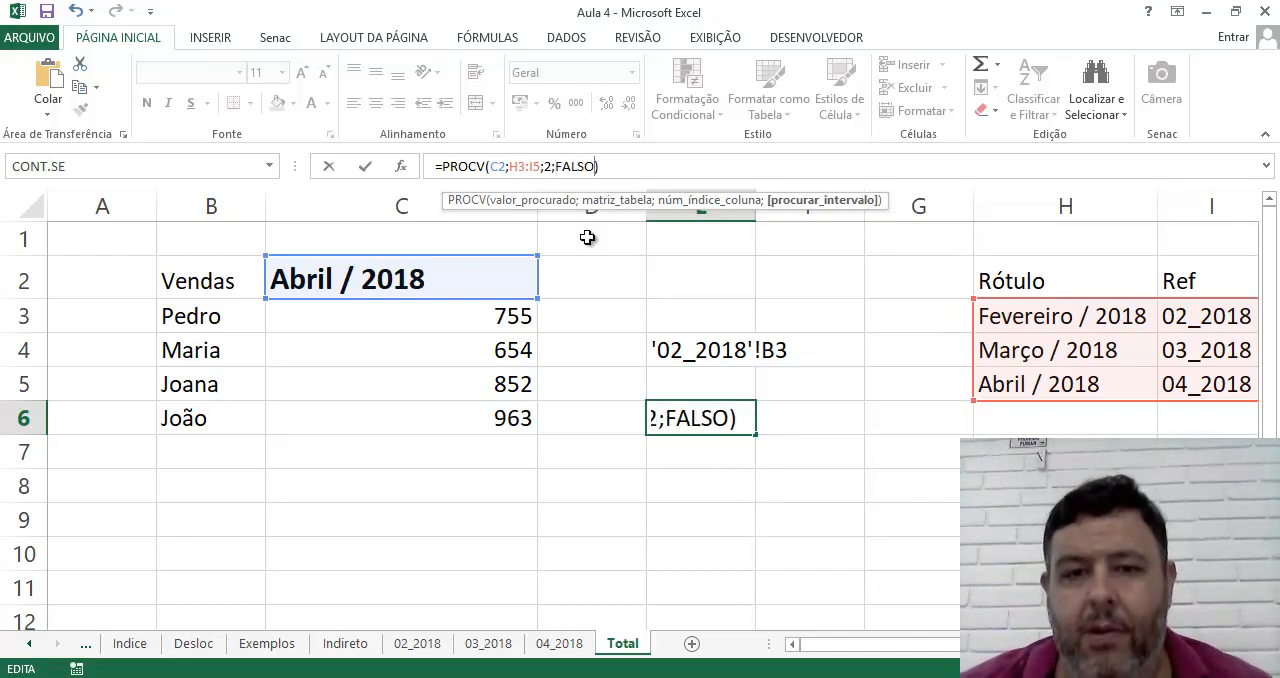
{"action": "type", "text": ")"}
{"action": "key", "text": "Return"}
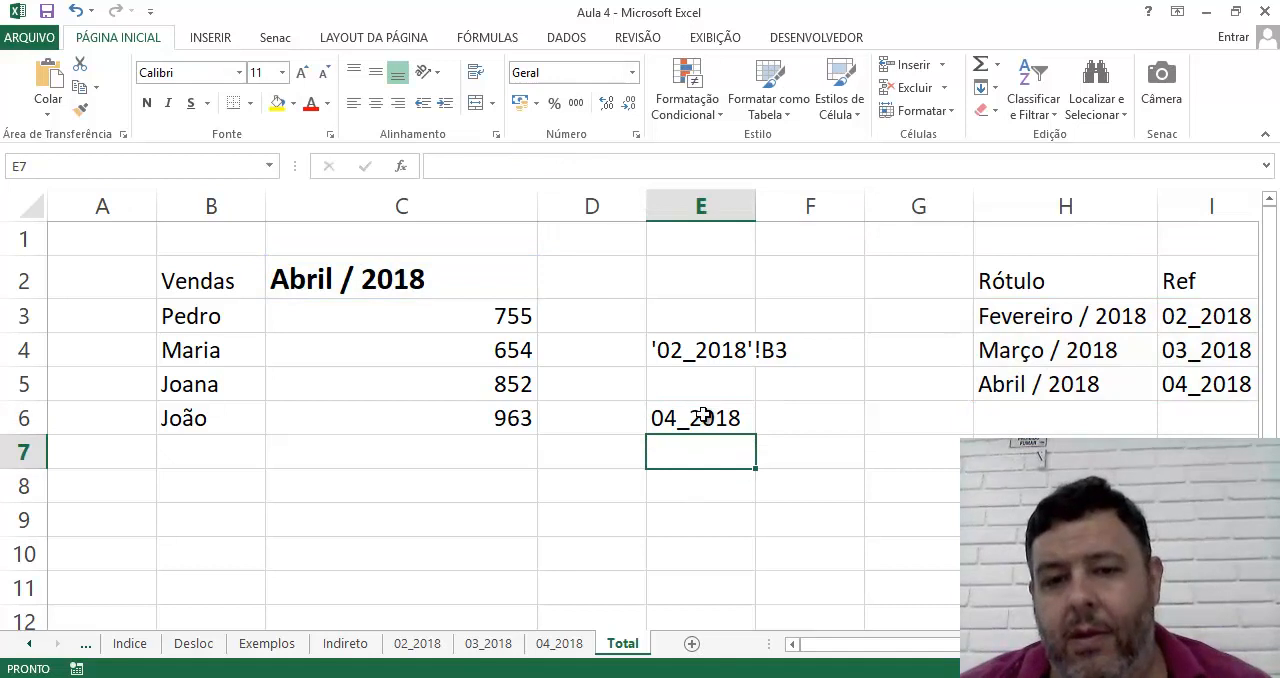
{"action": "left_click", "coordinate": [704, 416]}
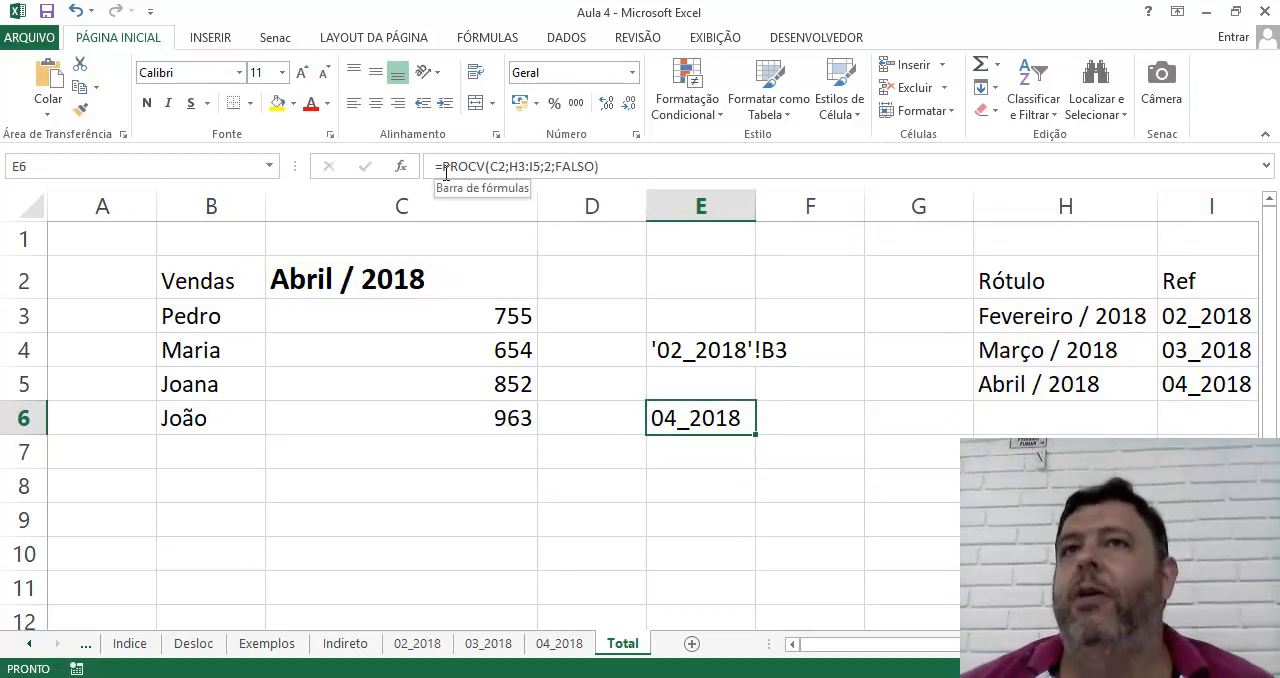
Test the lookup by choosing Fevereiro / 2018, Março / 2018 and Abril / 2018 in turn in C2
{"action": "left_click", "coordinate": [524, 273]}
{"action": "left_click", "coordinate": [546, 289]}
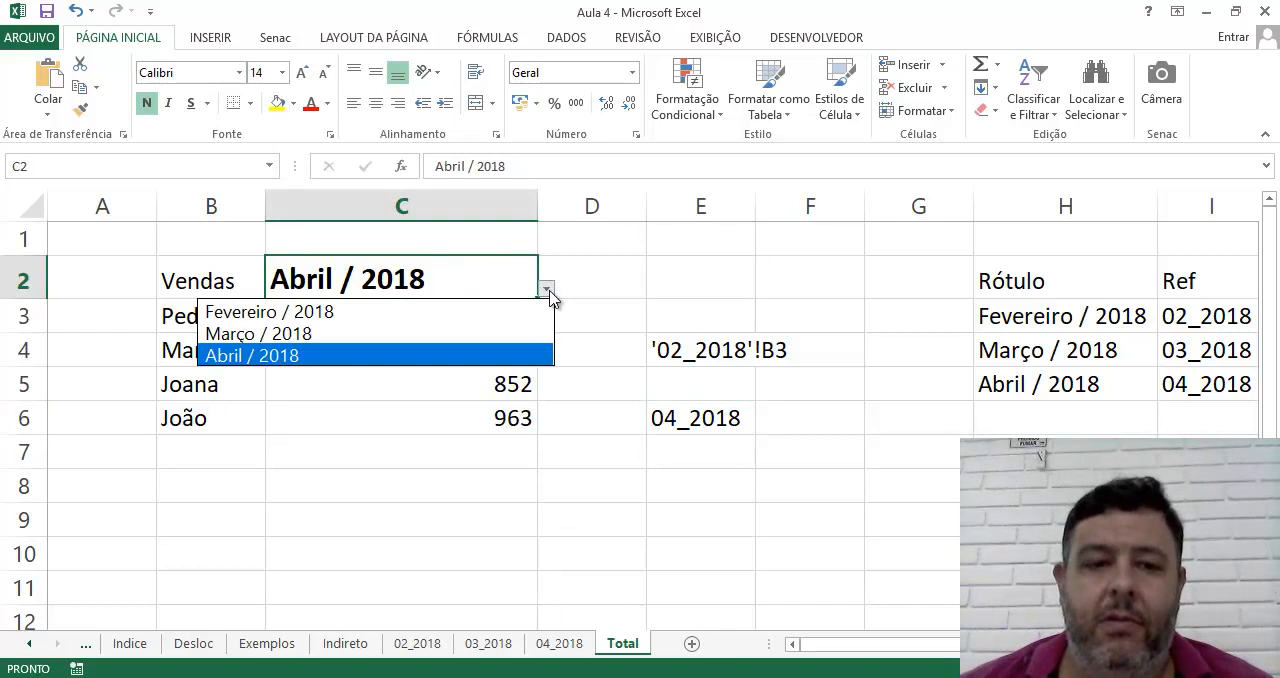
{"action": "left_click", "coordinate": [447, 313]}
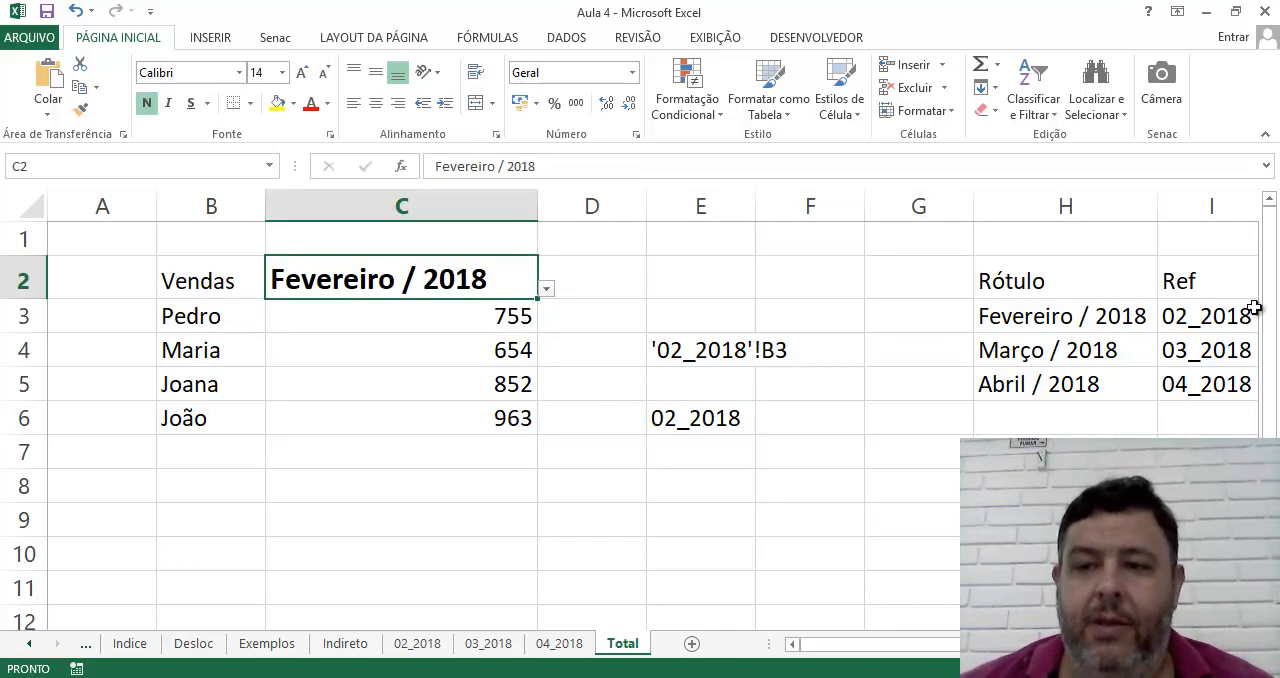
{"action": "left_click", "coordinate": [546, 289]}
{"action": "left_click", "coordinate": [458, 333]}
{"action": "left_click", "coordinate": [546, 289]}
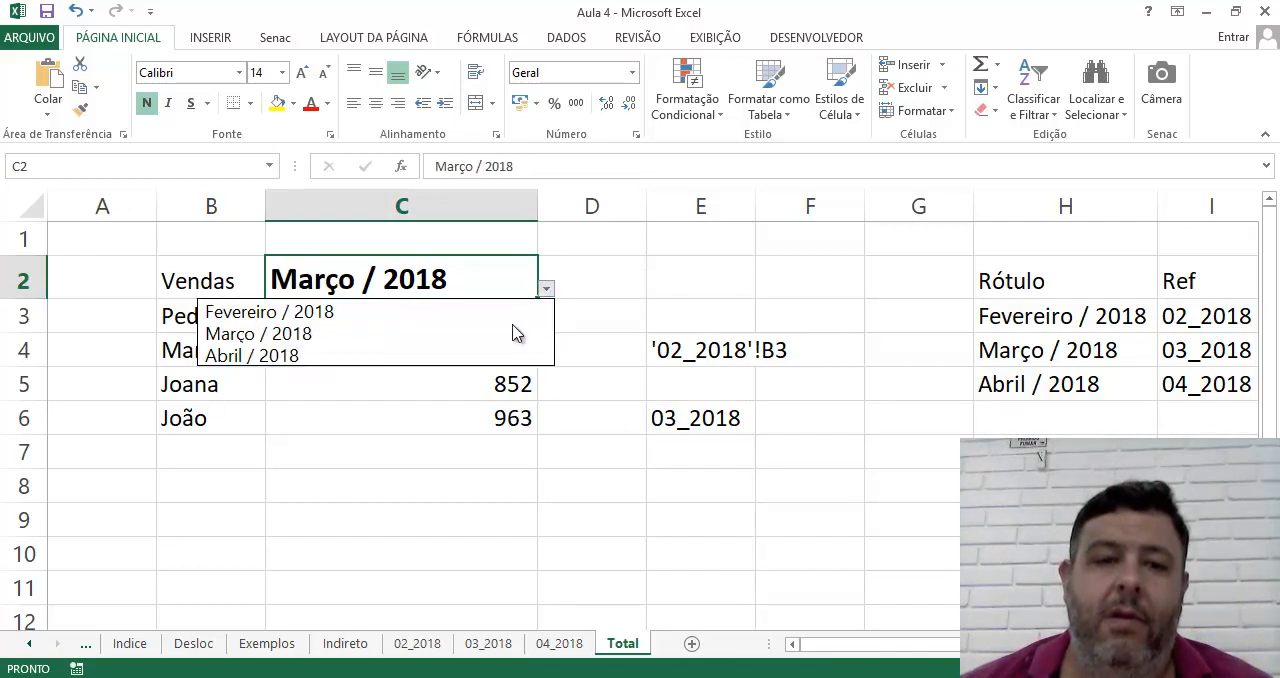
{"action": "left_click", "coordinate": [505, 357]}
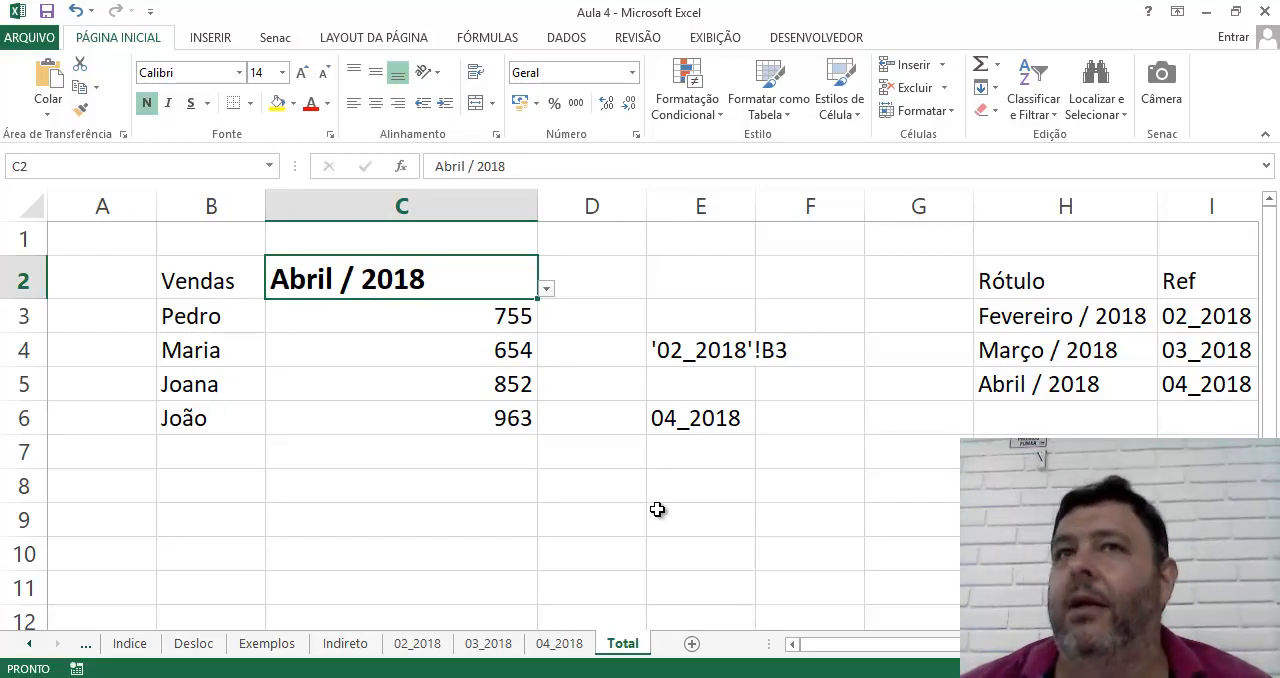
In C3's formula, insert & after the equals sign and enclose the apostrophe before the sheet name in double quotes, giving =&"'"
{"action": "left_click", "coordinate": [654, 380]}
{"action": "left_click", "coordinate": [660, 350]}
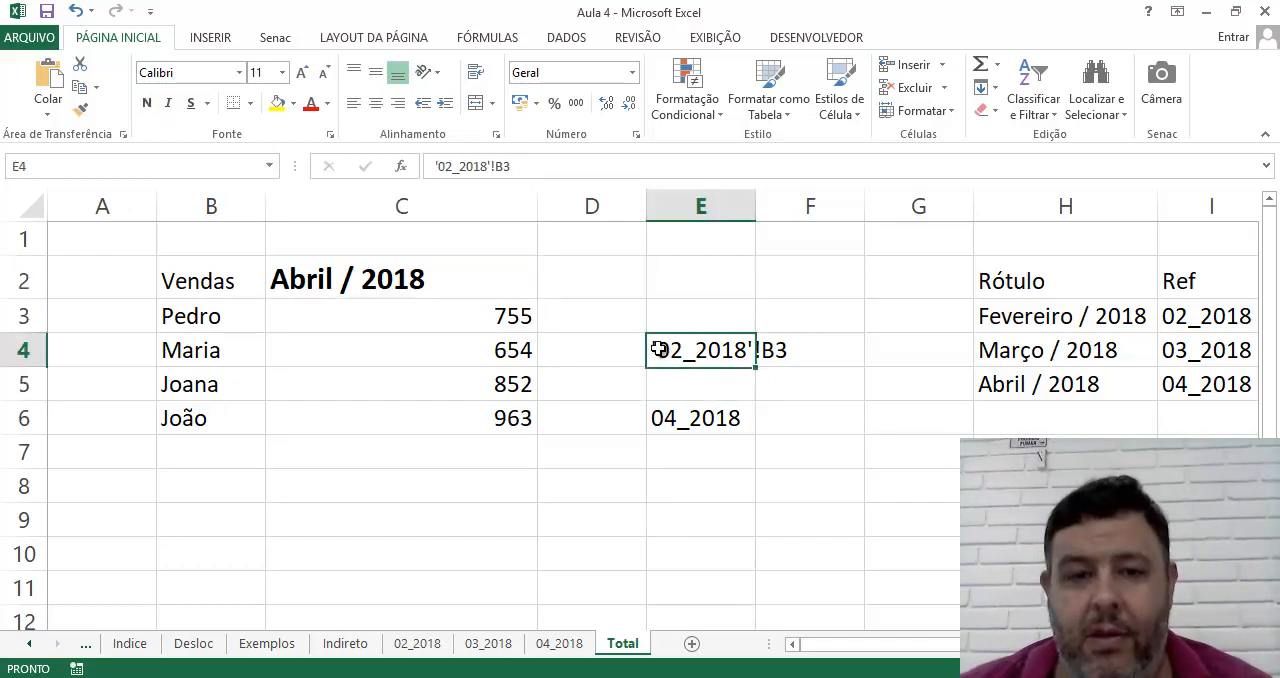
{"action": "left_click", "coordinate": [465, 315]}
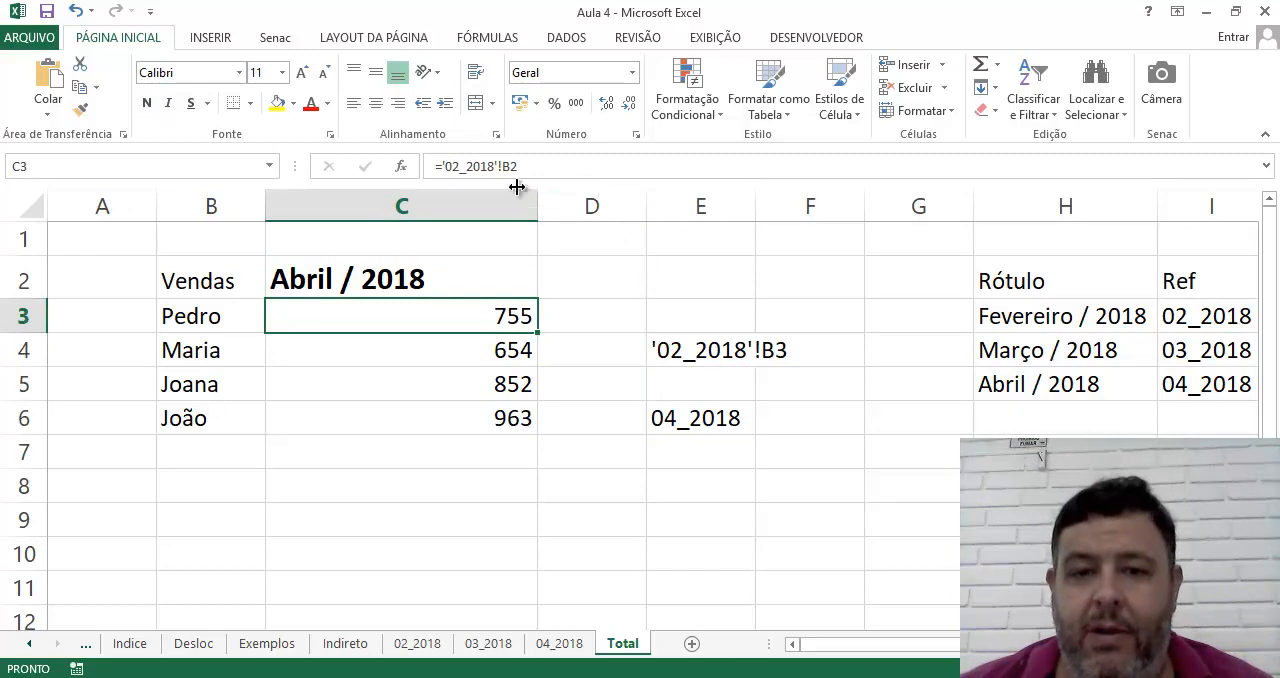
{"action": "left_click", "coordinate": [676, 442]}
{"action": "left_click", "coordinate": [467, 302]}
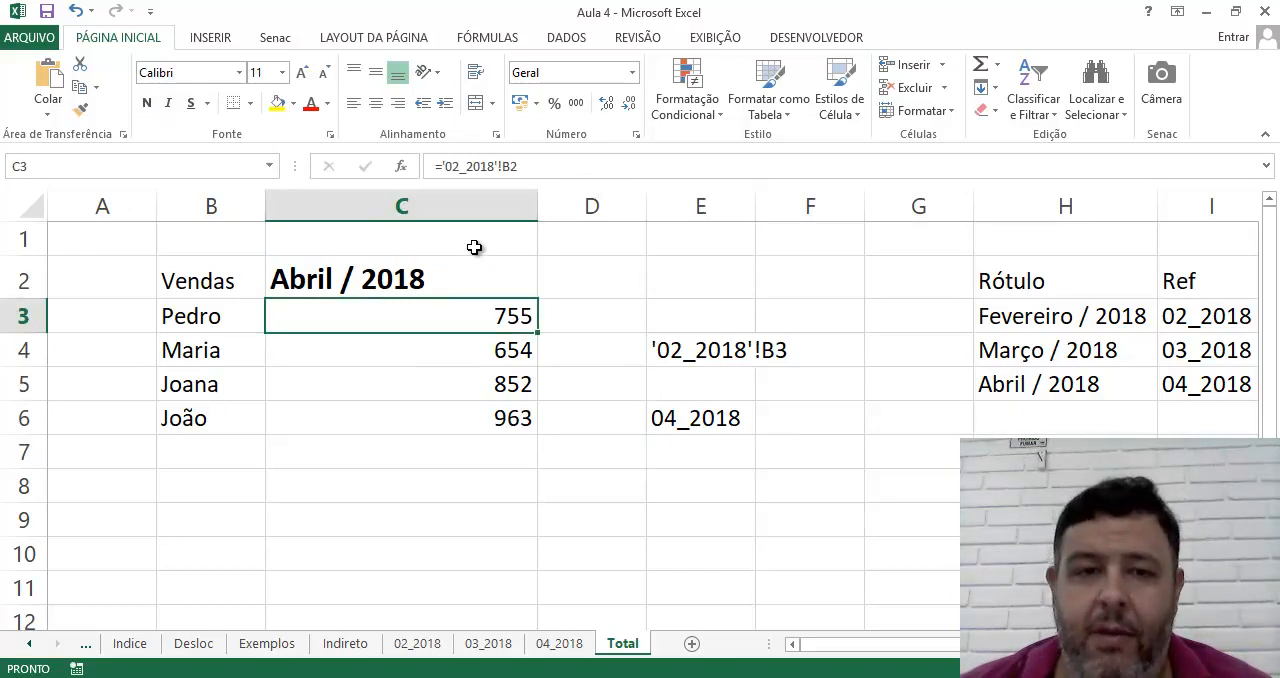
{"action": "left_click", "coordinate": [443, 168]}
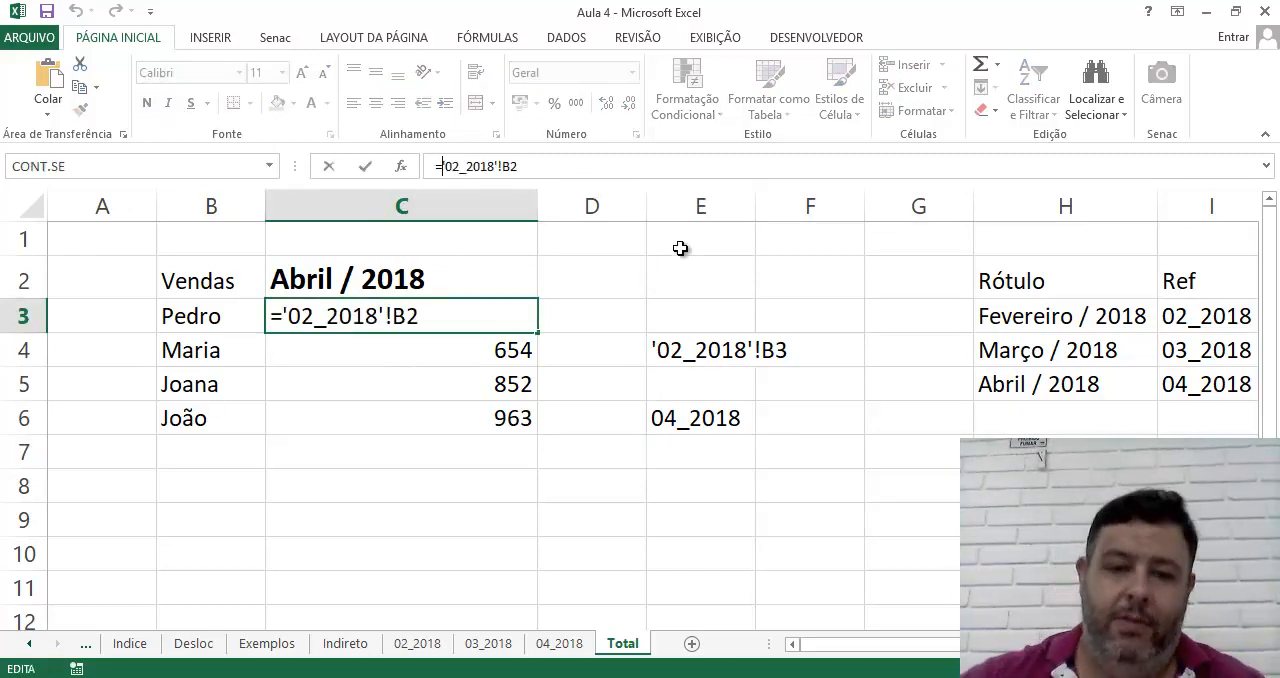
{"action": "type", "text": "&"}
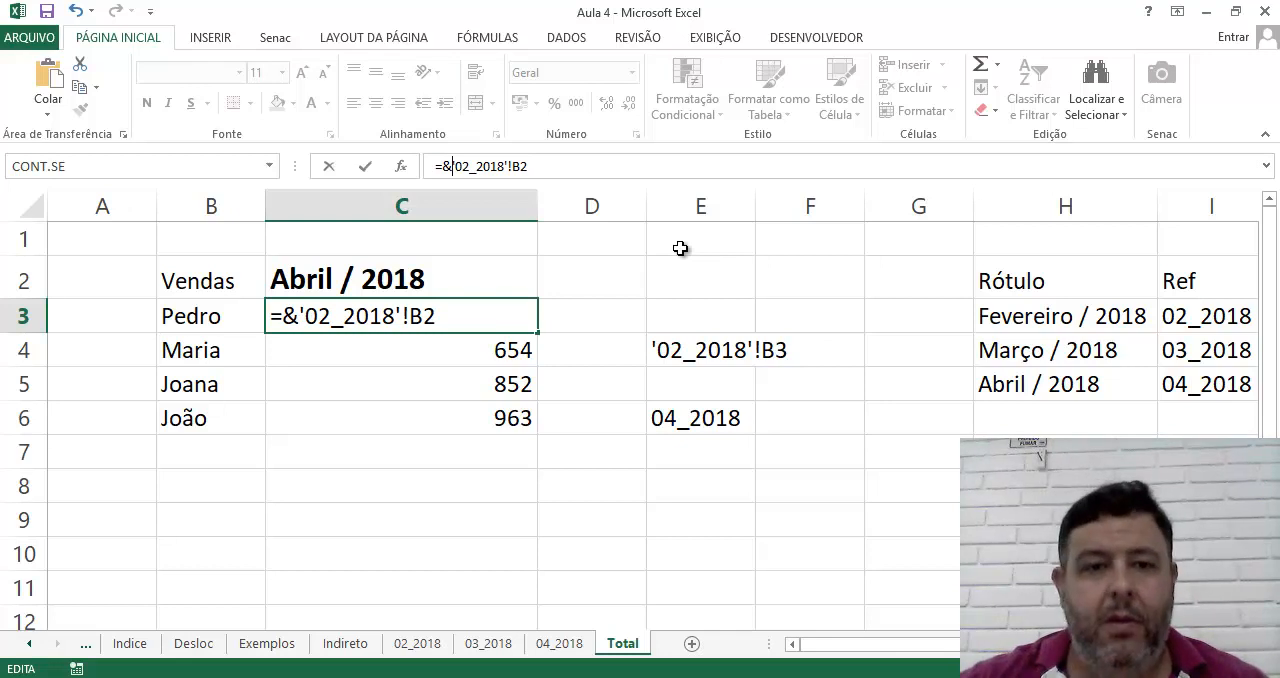
{"action": "type", "text": "\""}
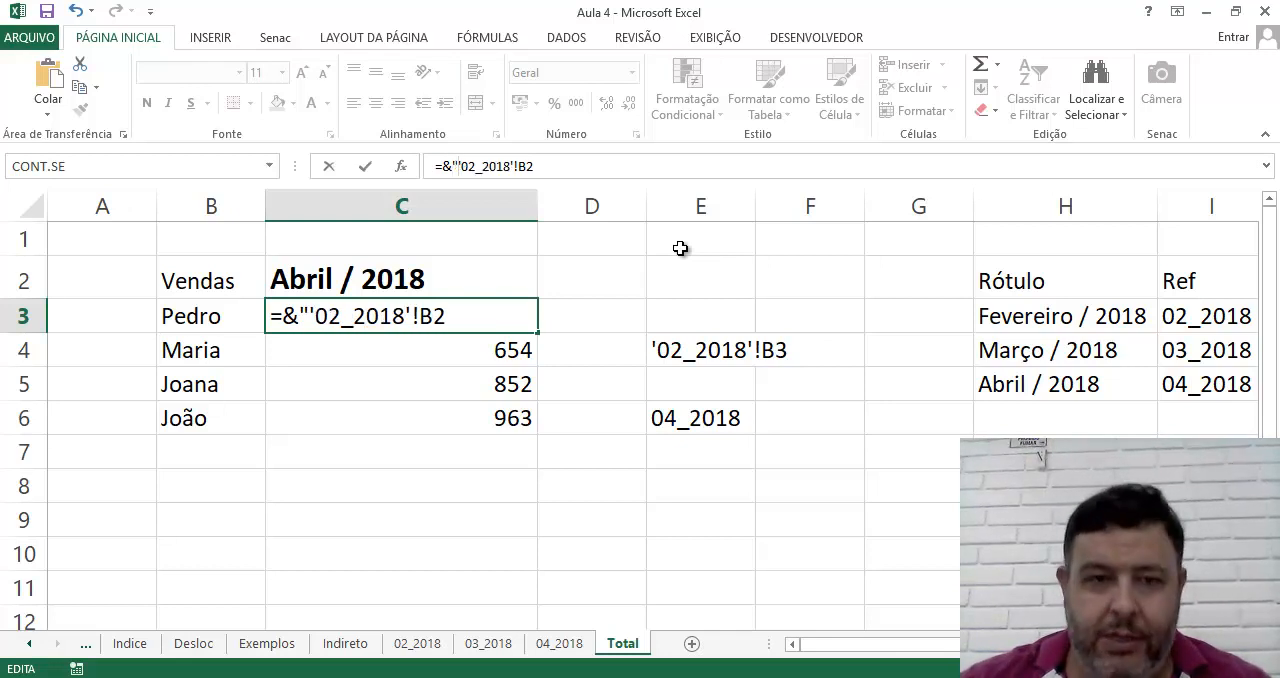
{"action": "type", "text": "\""}
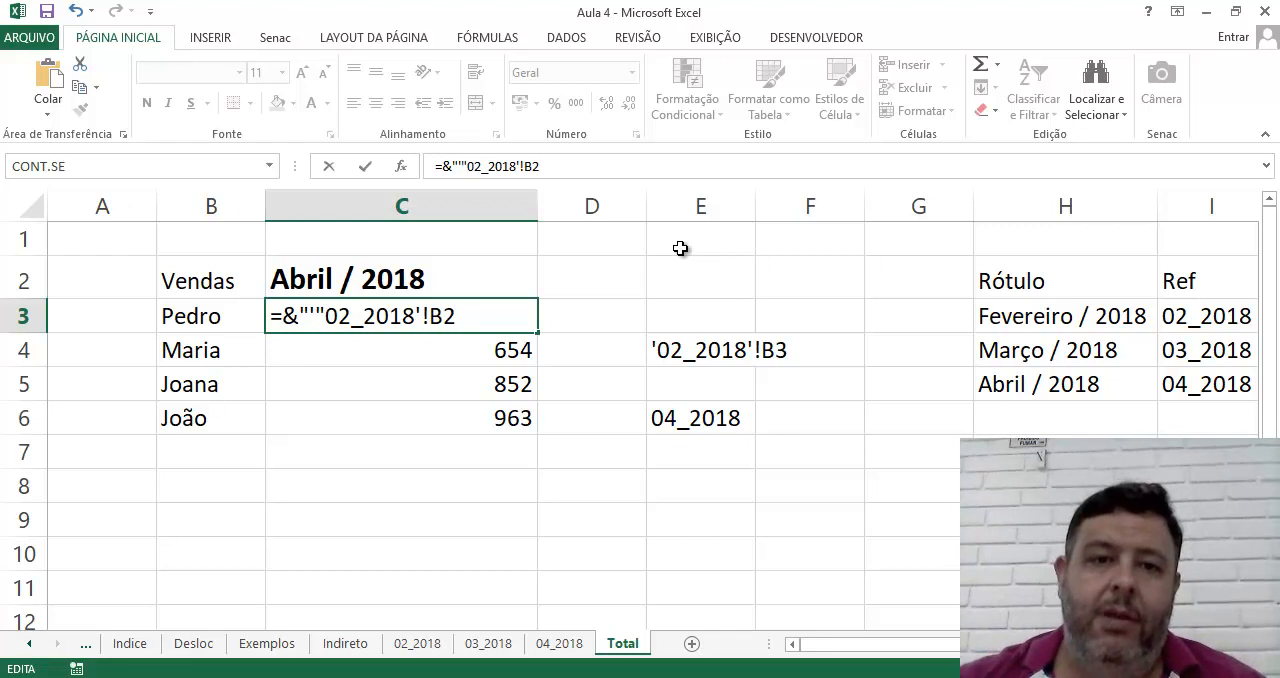
{"action": "key", "text": "BackSpace"}
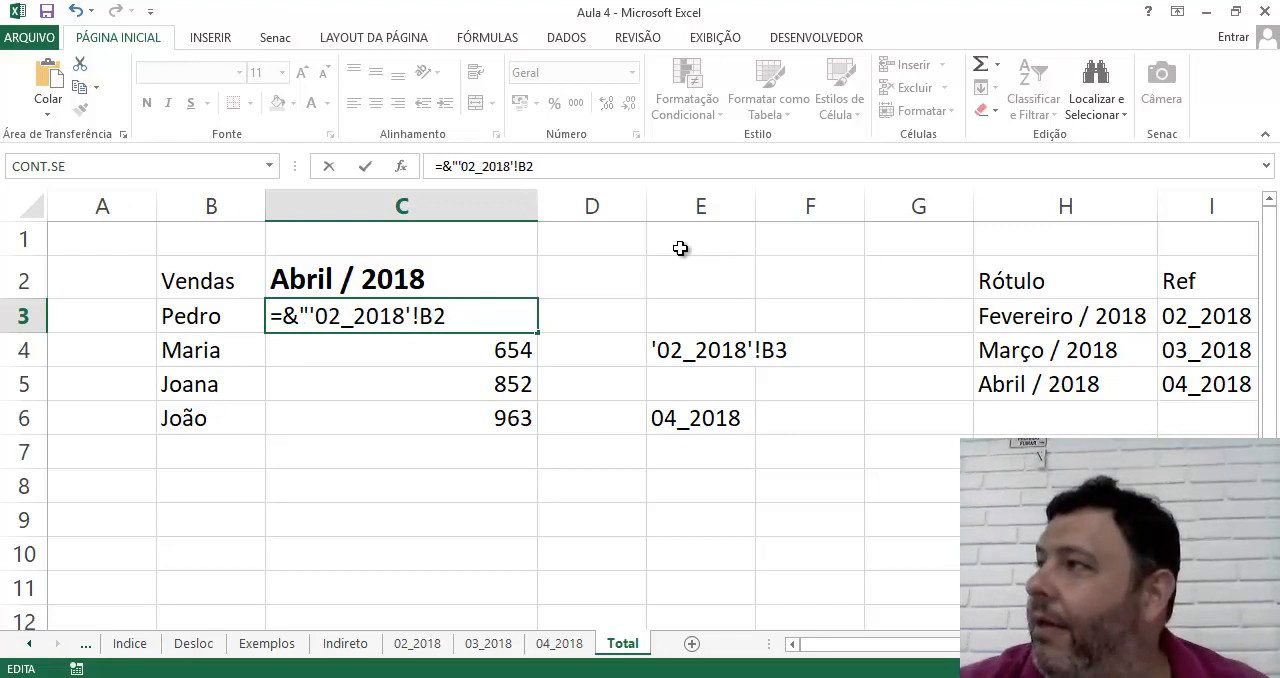
{"action": "type", "text": "\""}
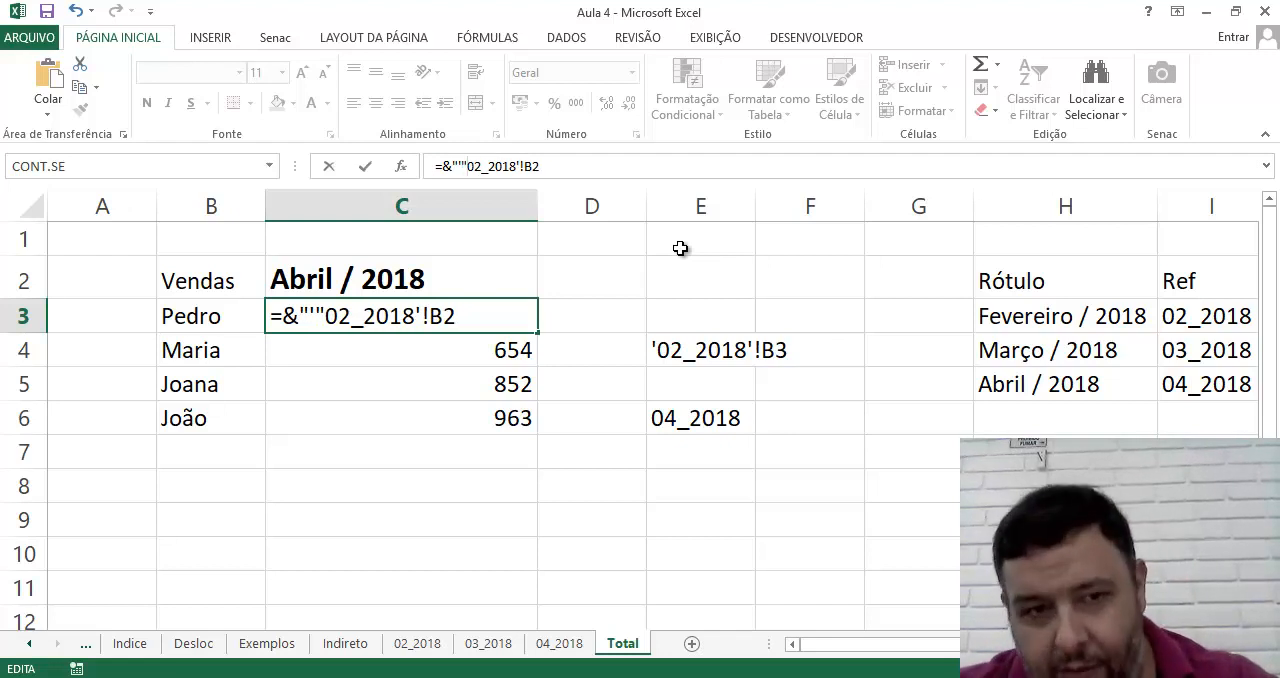
{"action": "type", "text": "&"}
Add & after the quoted apostrophe in C3 and remove the fixed sheet name 02_2018' while keeping !B2
{"action": "key", "text": "Delete"}
{"action": "key", "text": "Delete"}
{"action": "key", "text": "Delete"}
{"action": "key", "text": "Delete"}
{"action": "key", "text": "Delete"}
{"action": "key", "text": "Delete"}
{"action": "key", "text": "Delete"}
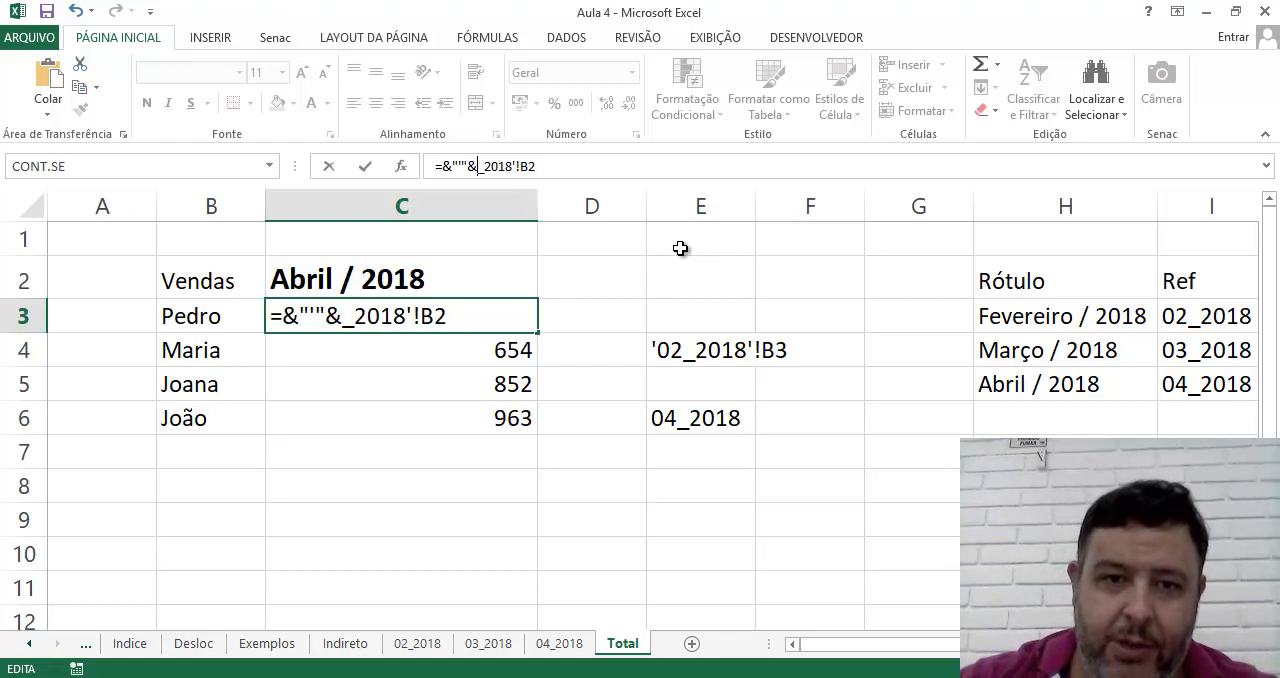
{"action": "key", "text": "Delete"}
{"action": "key", "text": "Delete"}
{"action": "type", "text": "!"}
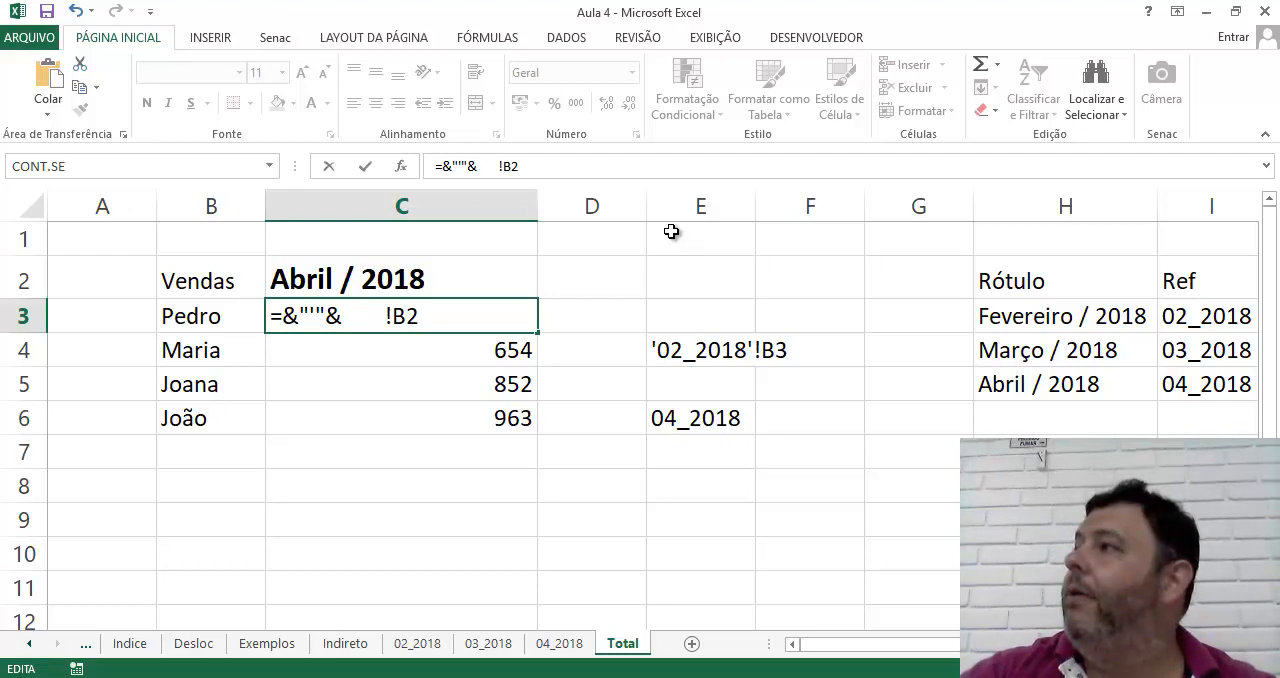
Insert a PROCV function before !B2 in C3's formula, using C2 as the lookup value
{"action": "type", "text": "PROC"}
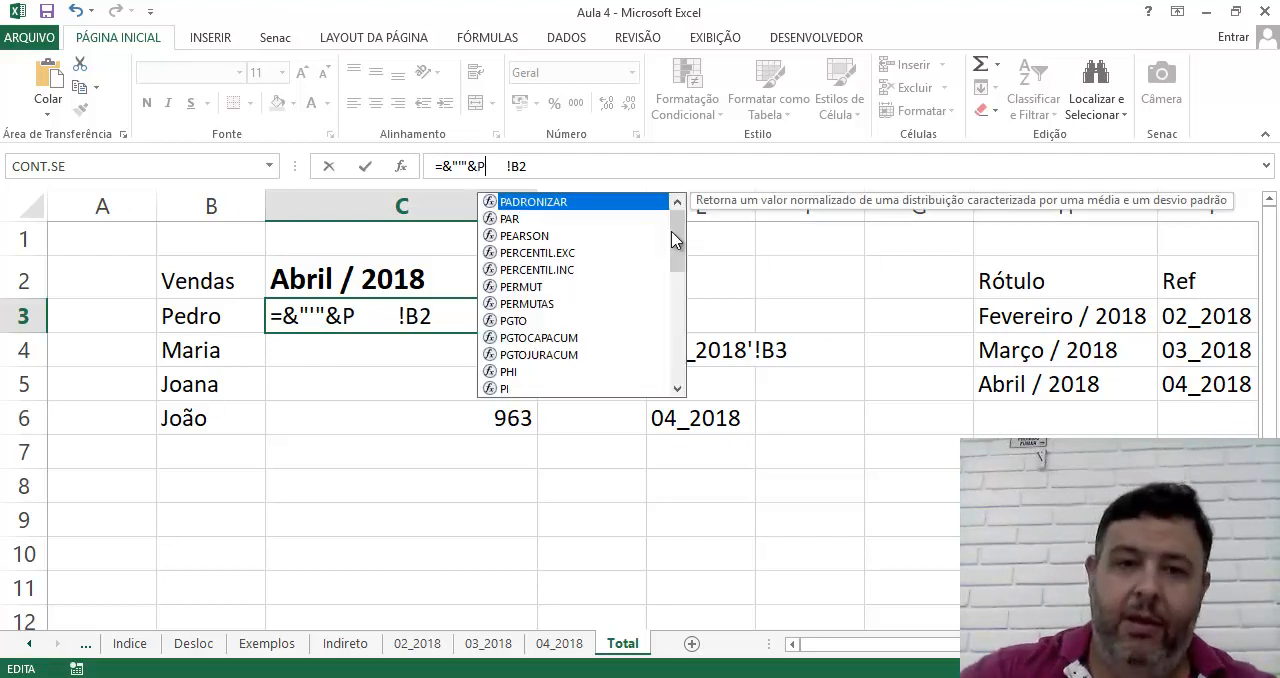
{"action": "key", "text": "BackSpace"}
{"action": "key", "text": "BackSpace"}
{"action": "key", "text": "BackSpace"}
{"action": "key", "text": "BackSpace"}
{"action": "type", "text": "PROCV("}
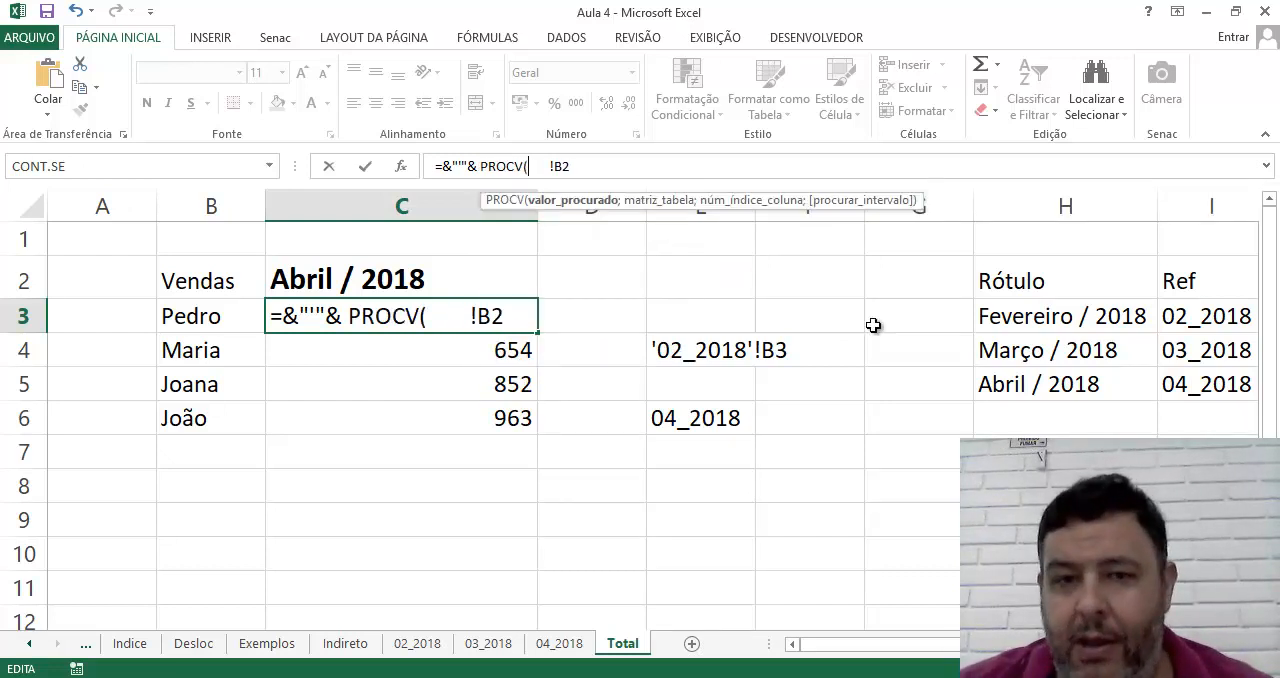
{"action": "left_click", "coordinate": [398, 289]}
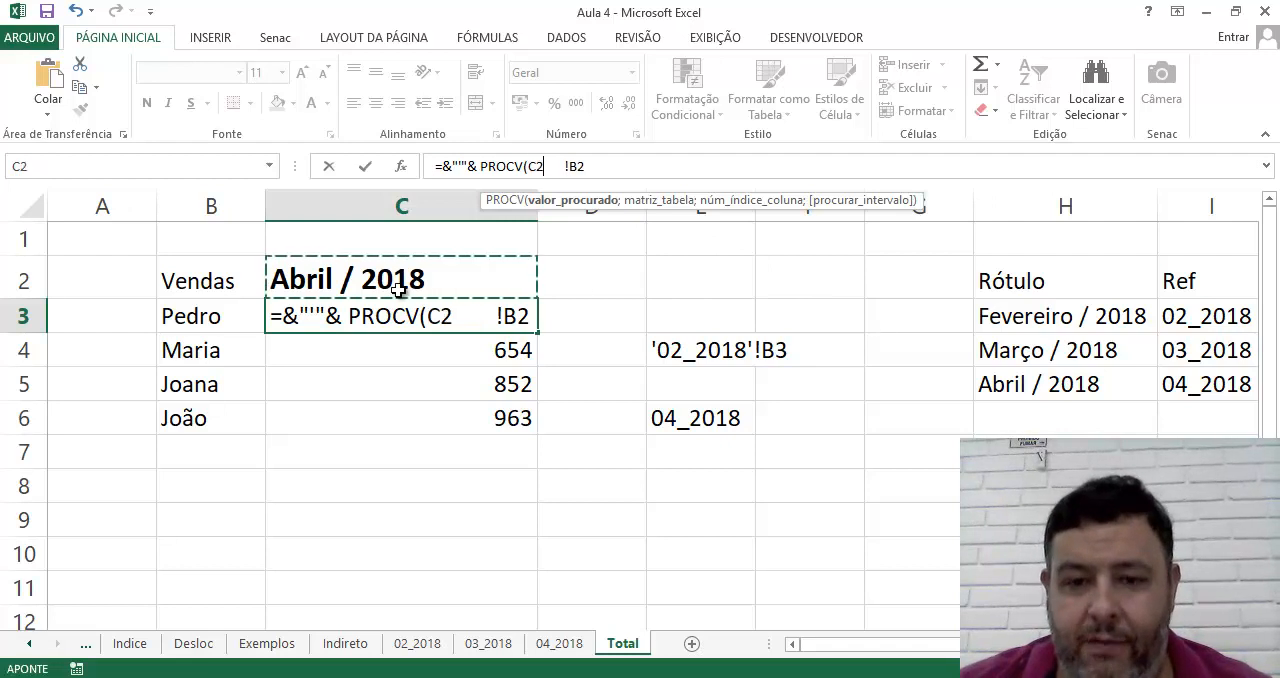
Complete the PROCV arguments in C3 with table H3:I5, column 2 and FALSO for an exact match
{"action": "type", "text": ";"}
{"action": "left_click_drag", "start_coordinate": [992, 310], "coordinate": [1186, 388]}
{"action": "type", "text": ";"}
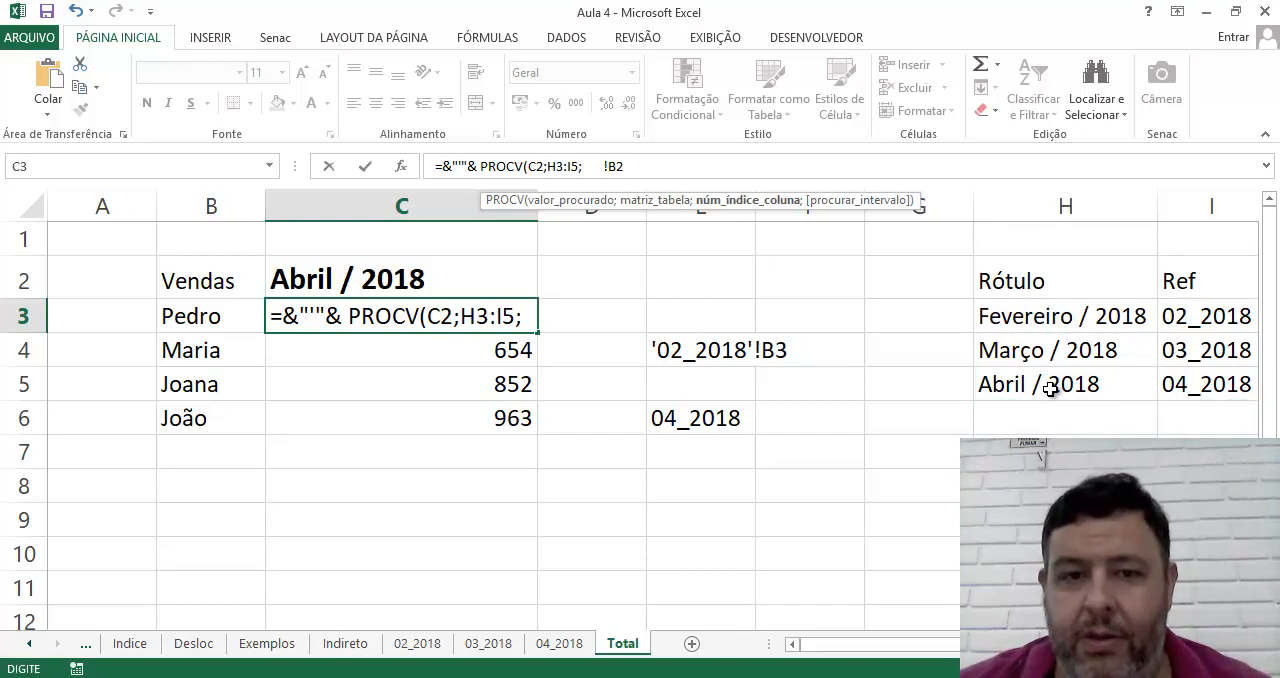
{"action": "type", "text": "2;"}
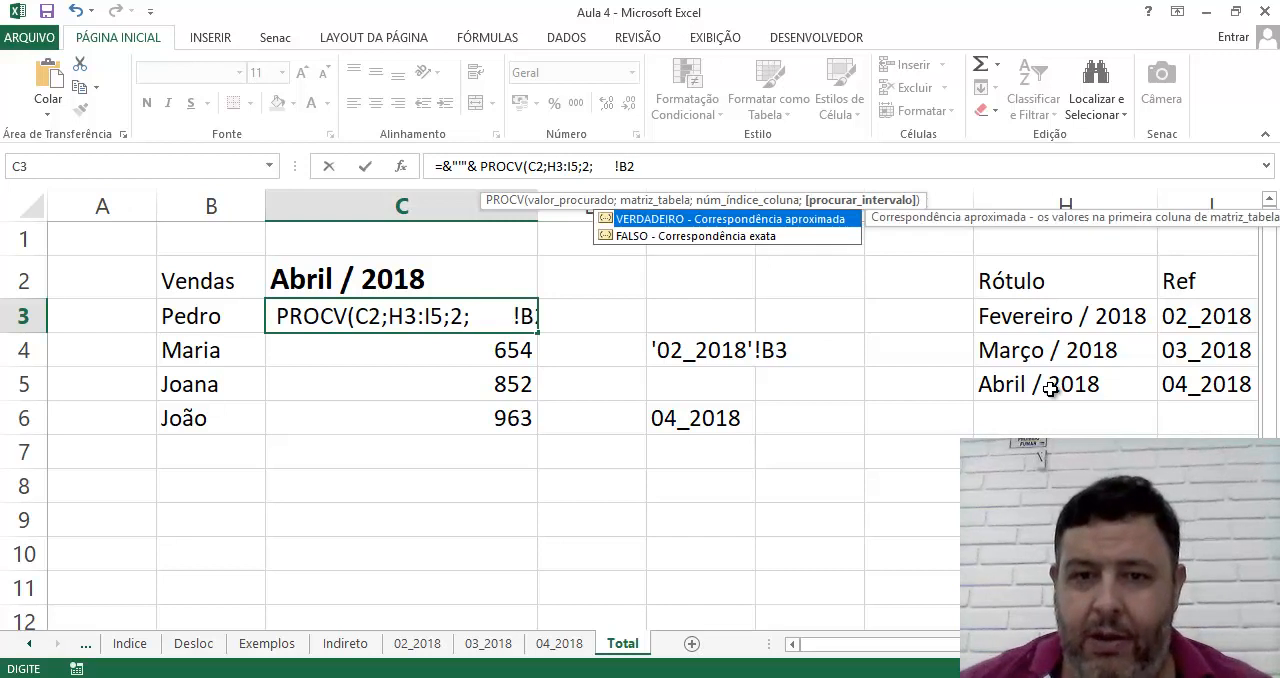
{"action": "double_click", "coordinate": [743, 238]}
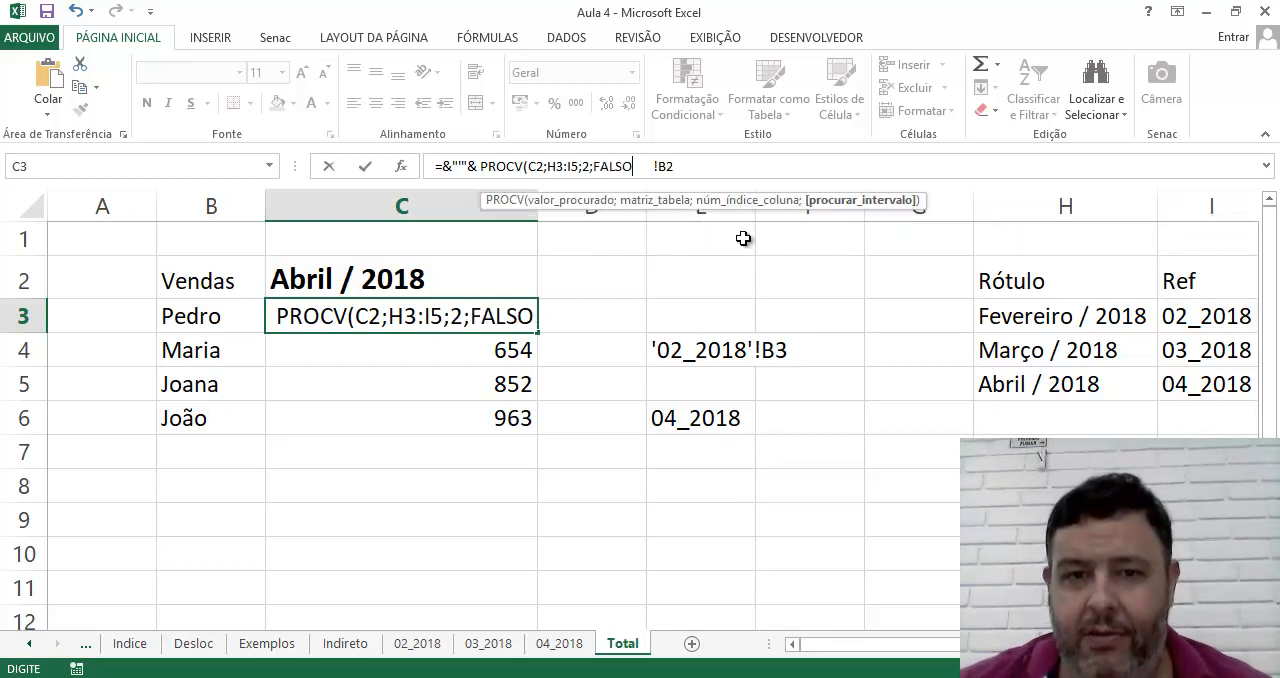
{"action": "type", "text": ")"}
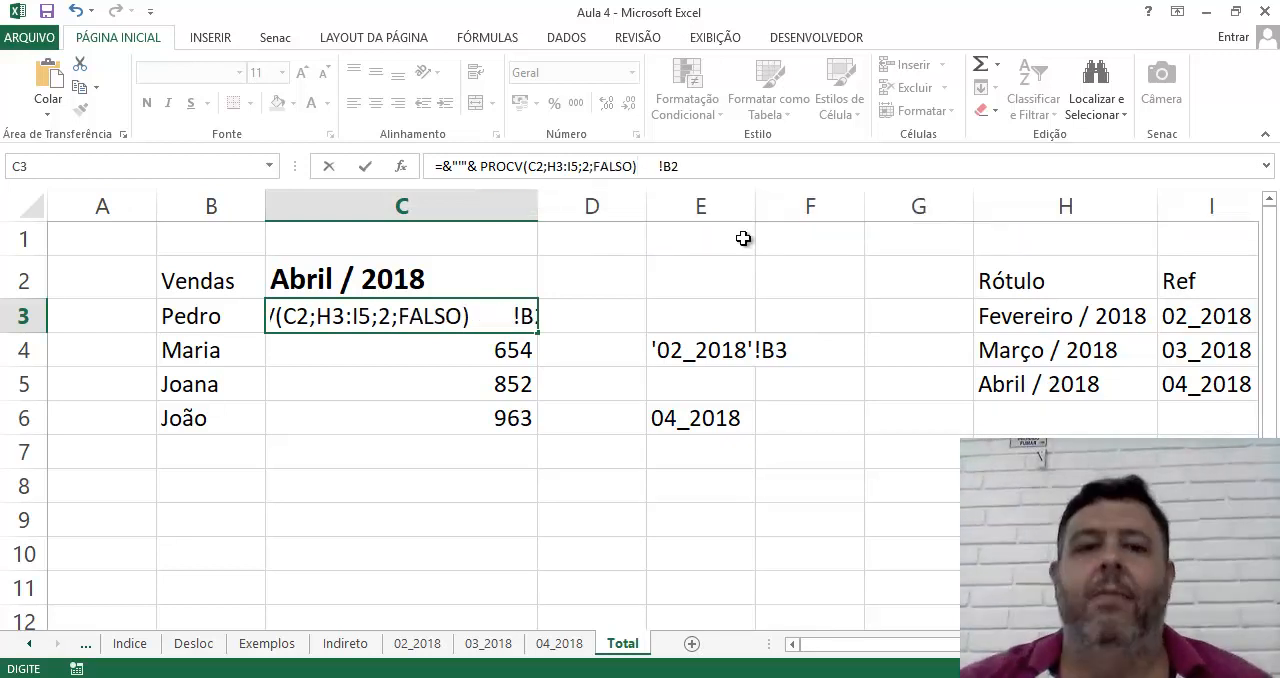
{"action": "type", "text": " &"}
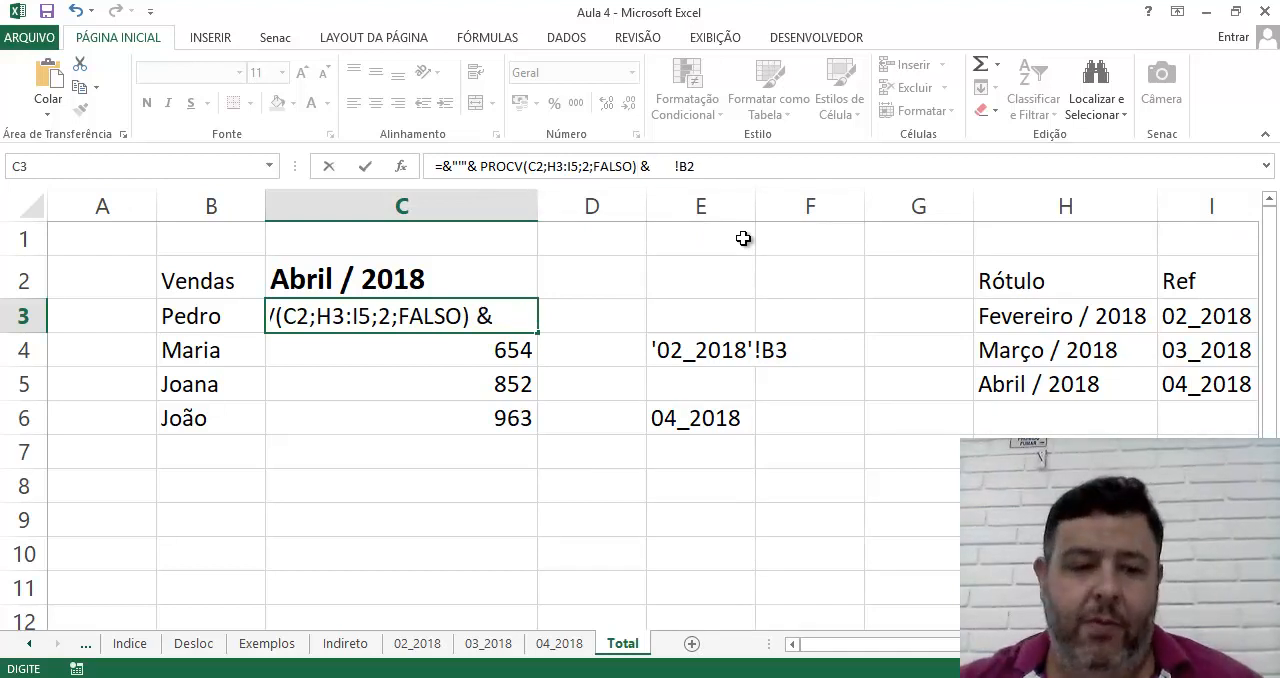
{"action": "type", "text": " \" "}
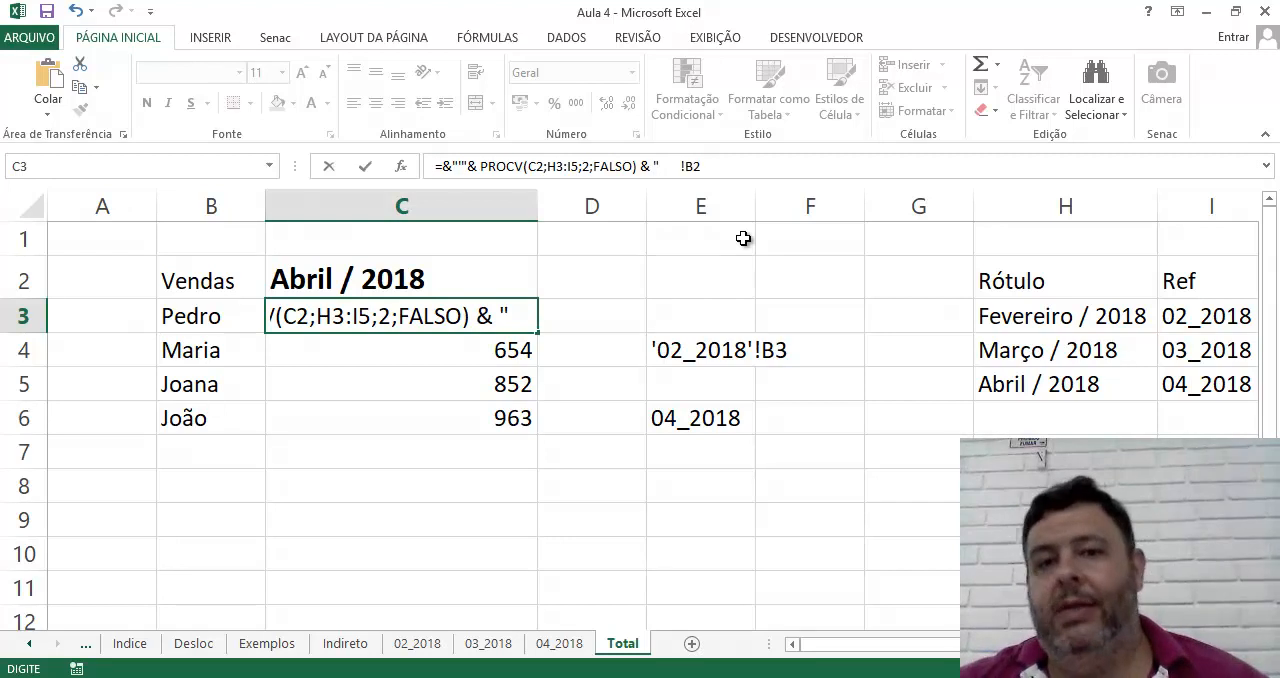
{"action": "type", "text": "\""}
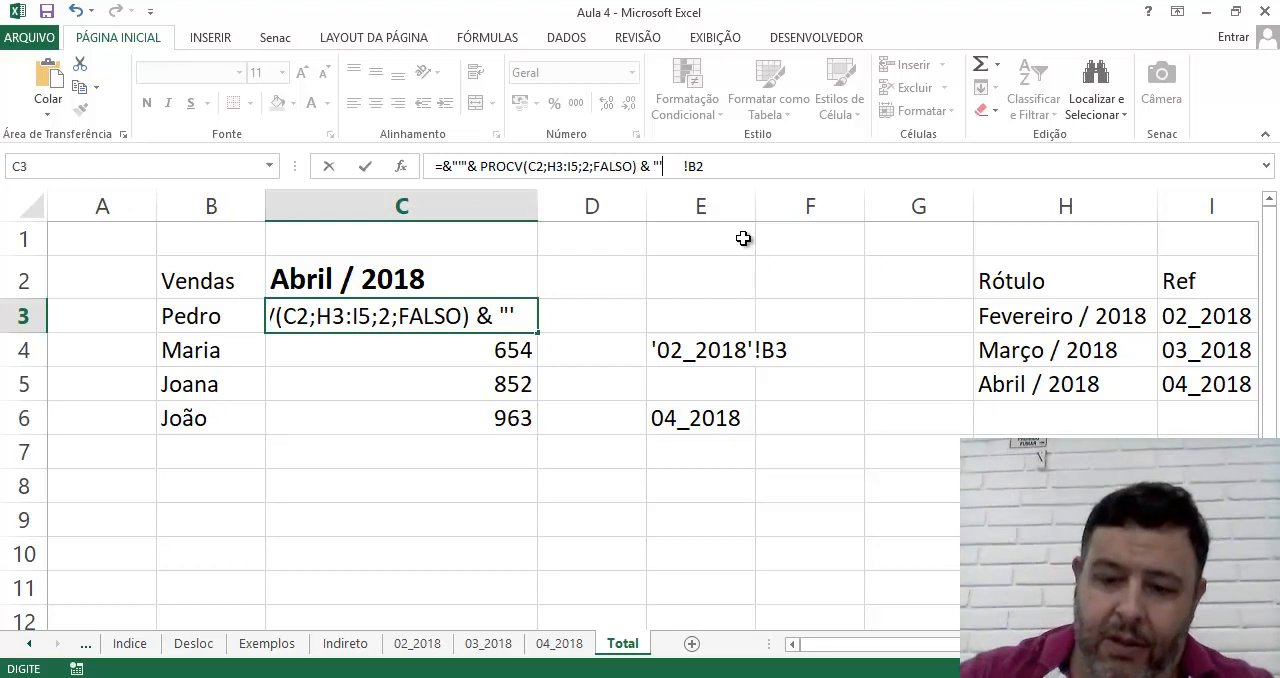
Append & "' directly before !B2 in C3's formula, remove the extra spaces and try to enter it
{"action": "key", "text": "Delete"}
{"action": "key", "text": "Delete"}
{"action": "key", "text": "Delete"}
{"action": "key", "text": "Delete"}
{"action": "key", "text": "Delete"}
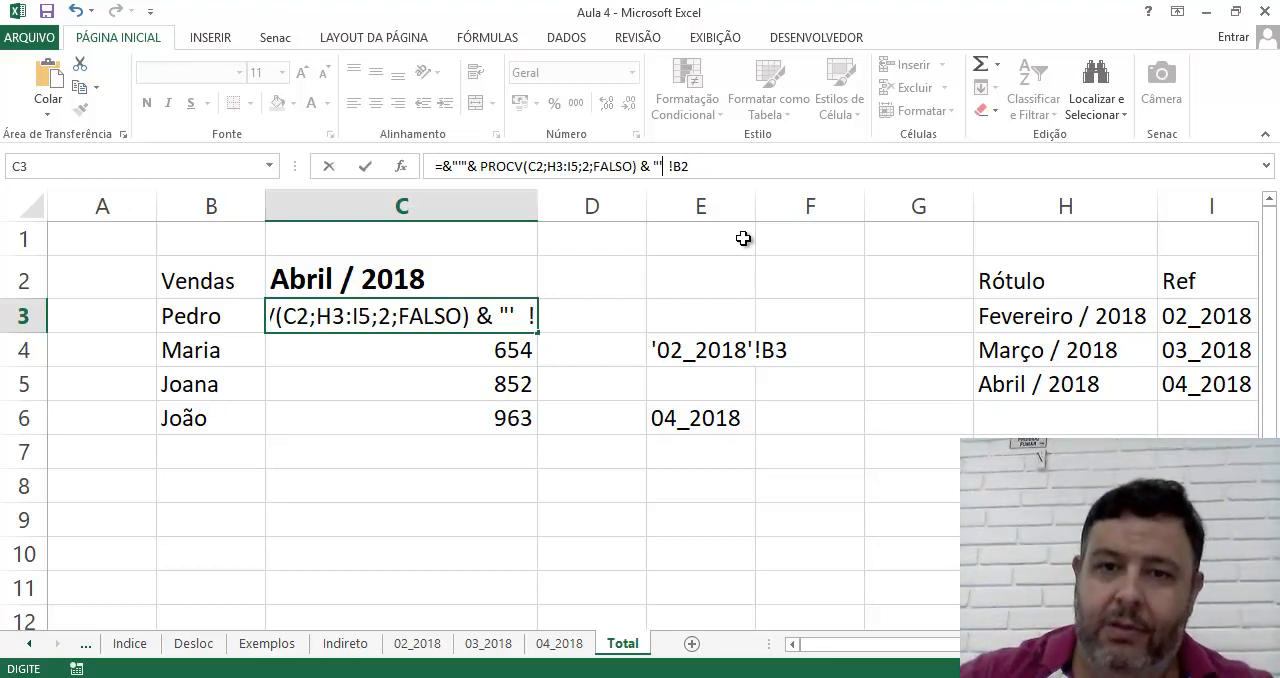
{"action": "key", "text": "Delete"}
{"action": "key", "text": "Return"}
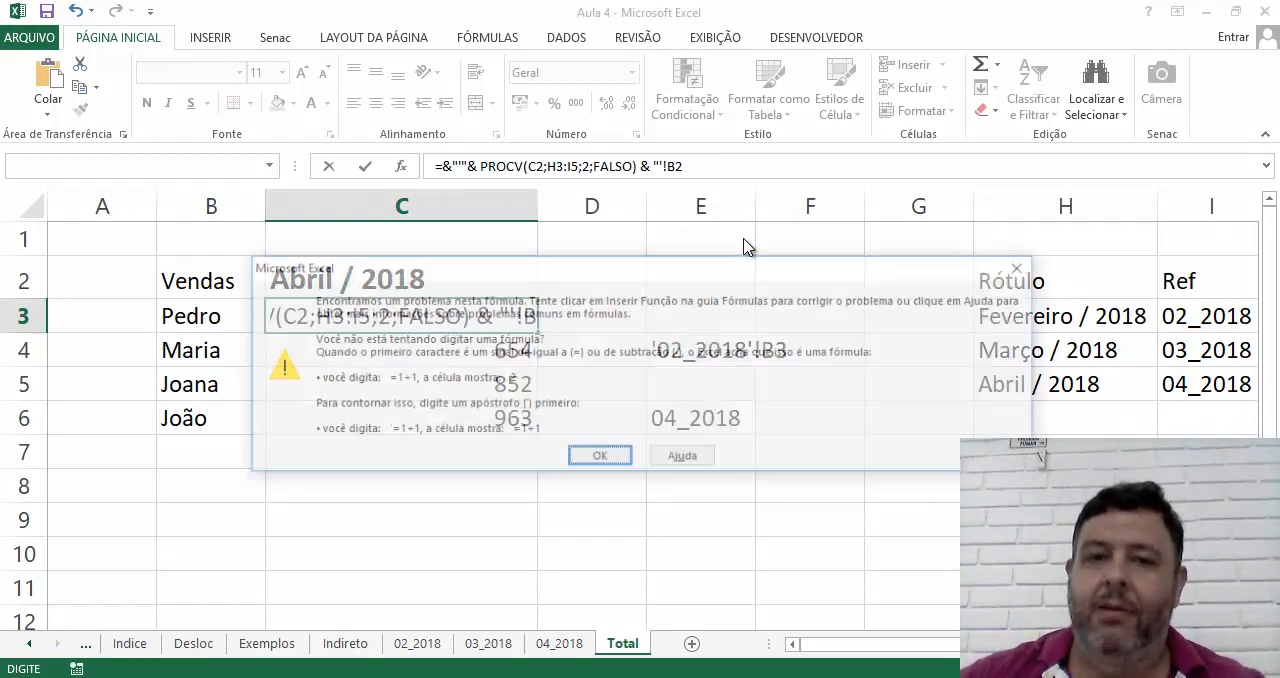
{"action": "key", "text": "Return"}
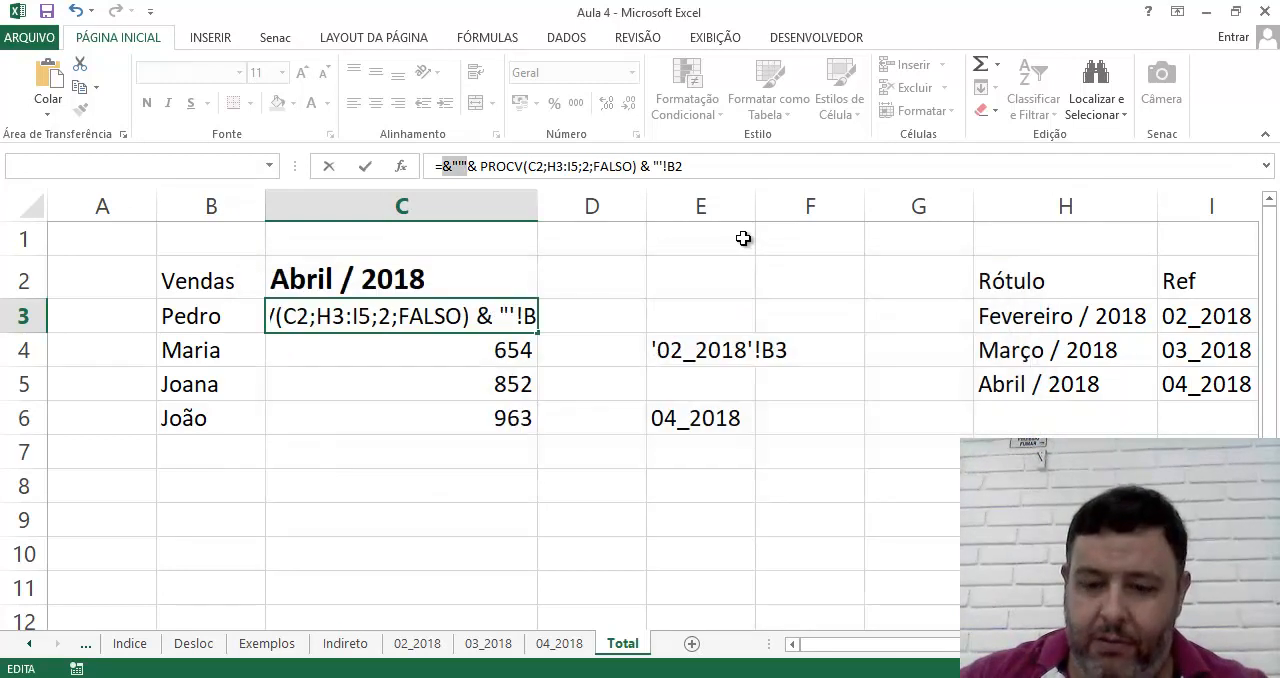
Close the text after B2 with a double quote and accept the corrected formula ="'"&PROCV(C2;H3:I5;2;FALSO)&"'!B2" in C3
{"action": "key", "text": "Right"}
{"action": "left_click", "coordinate": [708, 163]}
{"action": "type", "text": "\""}
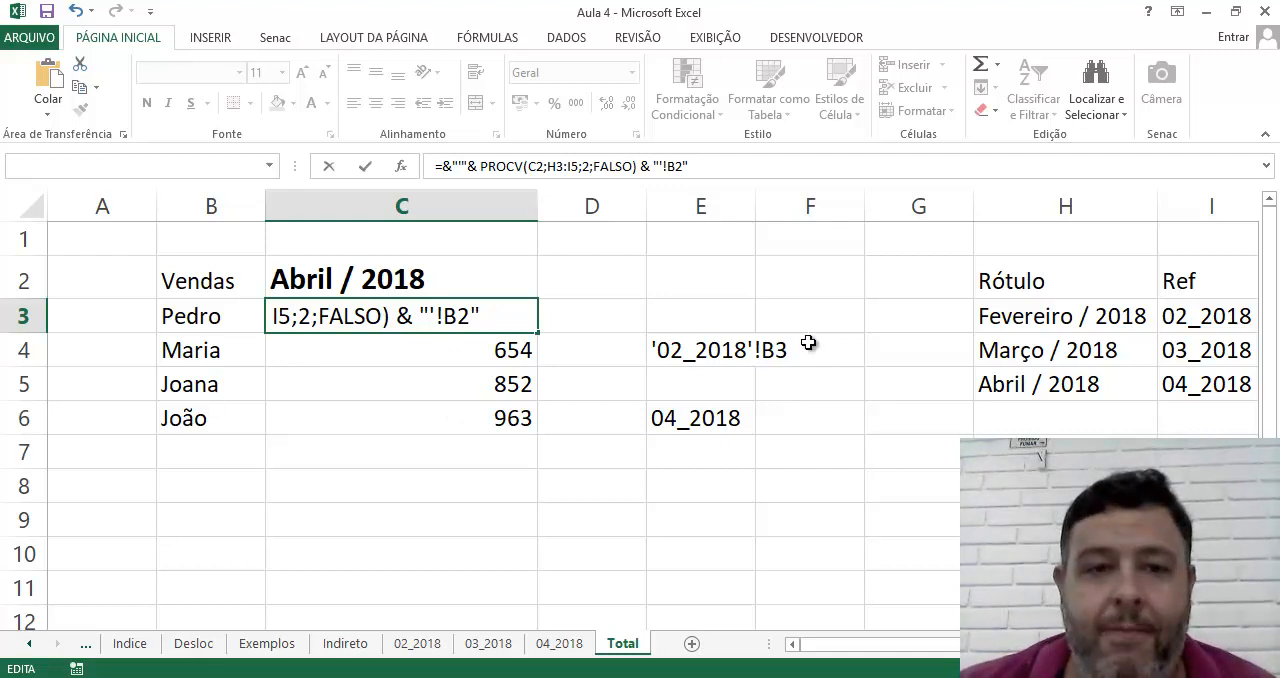
{"action": "key", "text": "Return"}
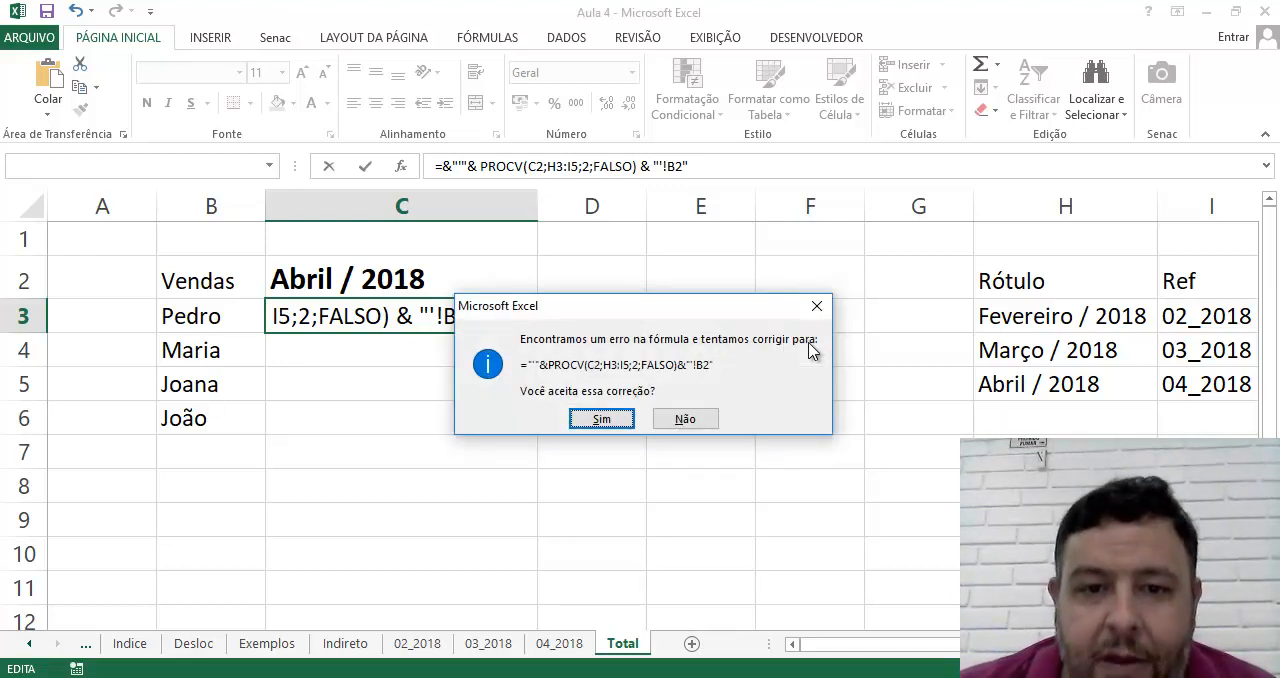
{"action": "key", "text": "Return"}
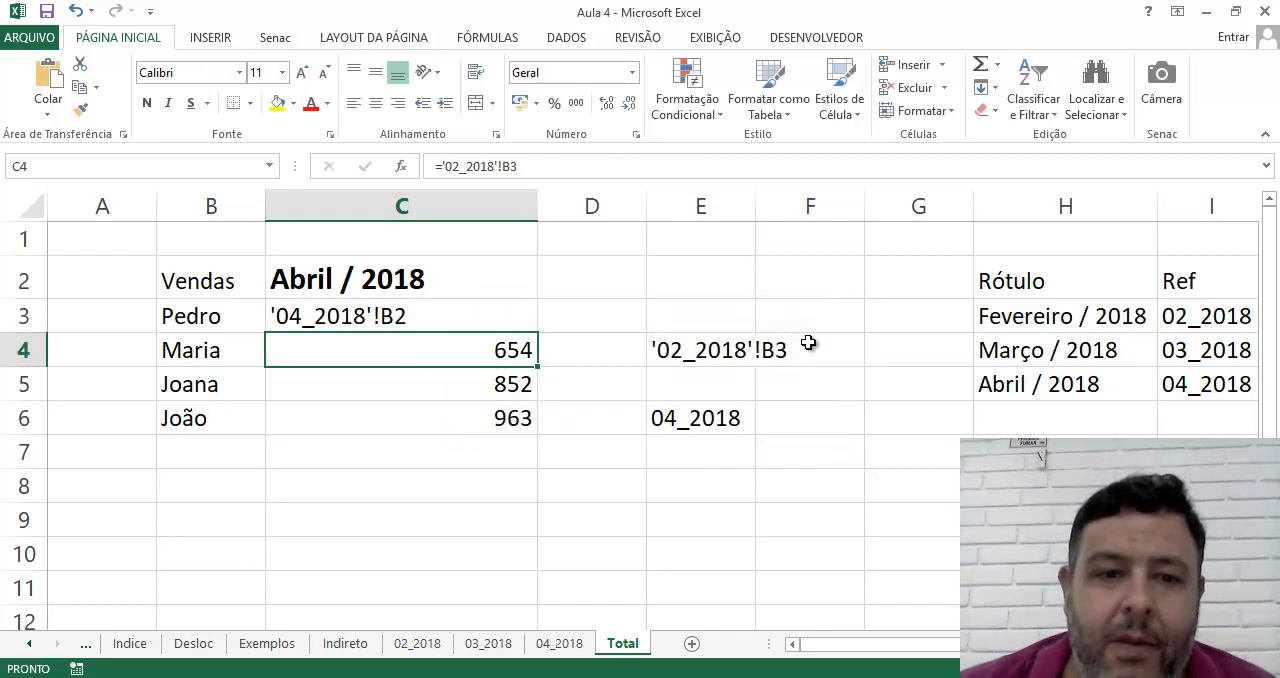
Test the reference text built in C3 by choosing Fevereiro / 2018, Março / 2018 and Abril / 2018 in turn in C2
{"action": "left_click", "coordinate": [357, 321]}
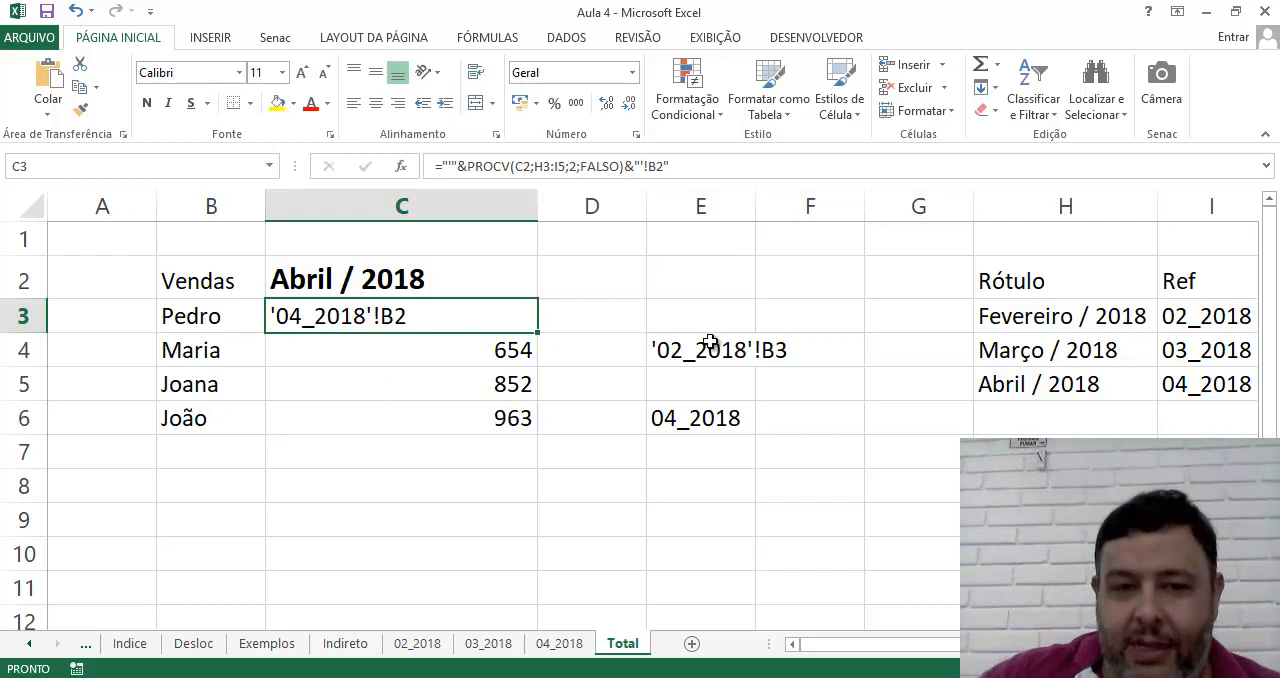
{"action": "left_click", "coordinate": [527, 285]}
{"action": "left_click", "coordinate": [547, 289]}
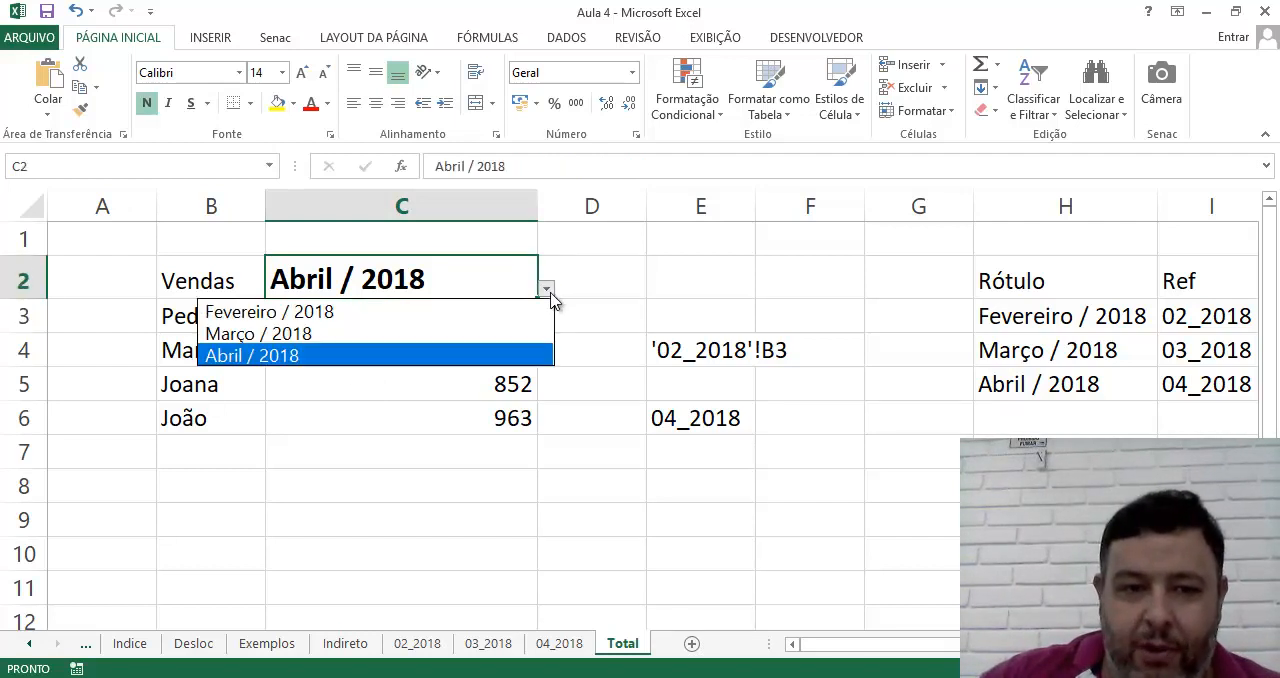
{"action": "left_click", "coordinate": [533, 311]}
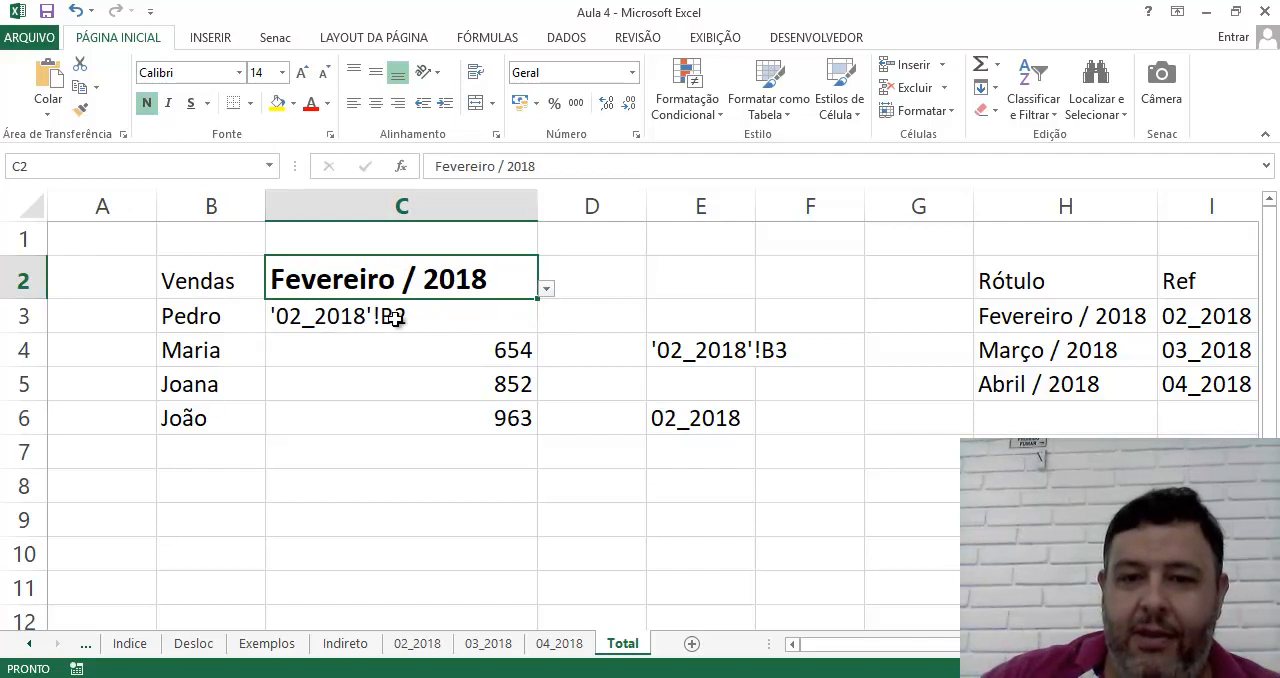
{"action": "left_click", "coordinate": [547, 290]}
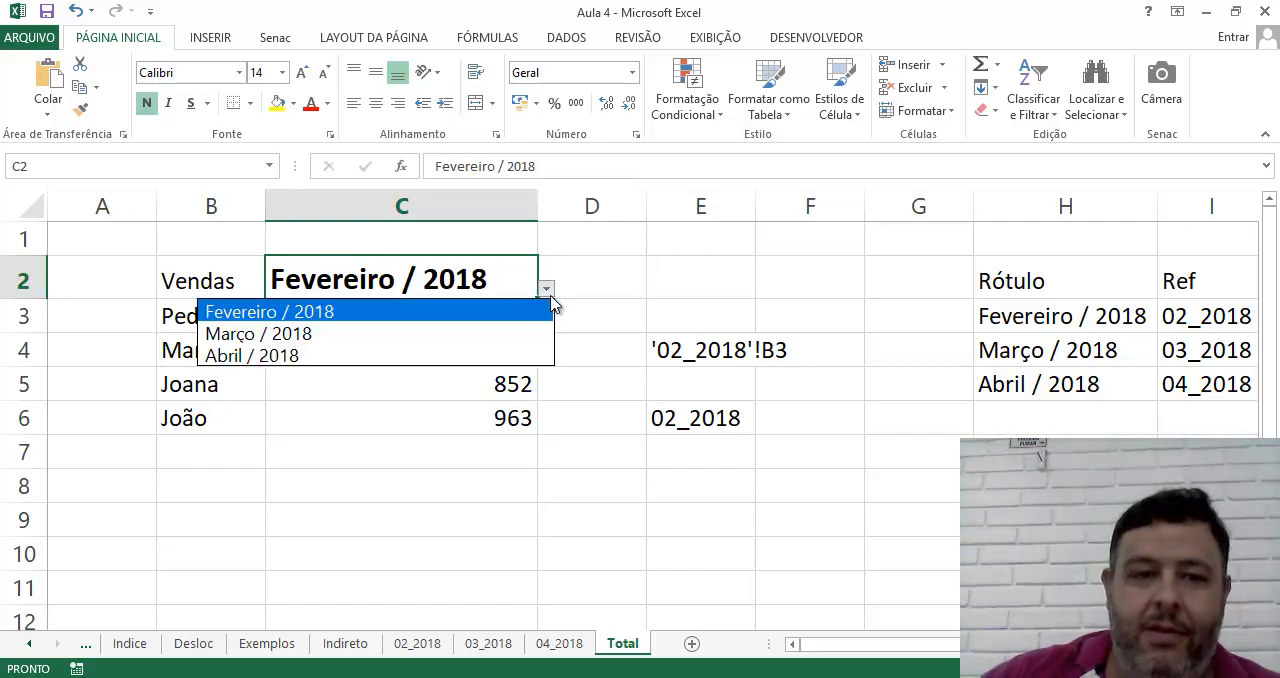
{"action": "left_click", "coordinate": [500, 332]}
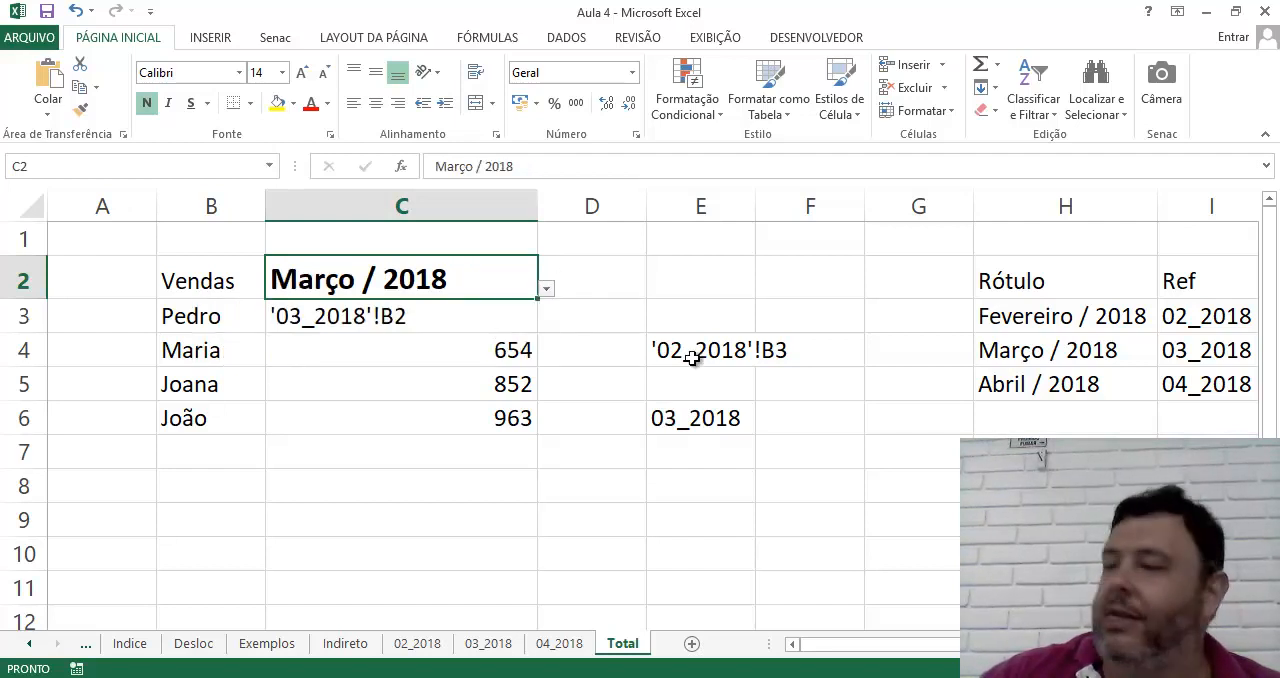
{"action": "left_click", "coordinate": [546, 291]}
{"action": "left_click", "coordinate": [510, 355]}
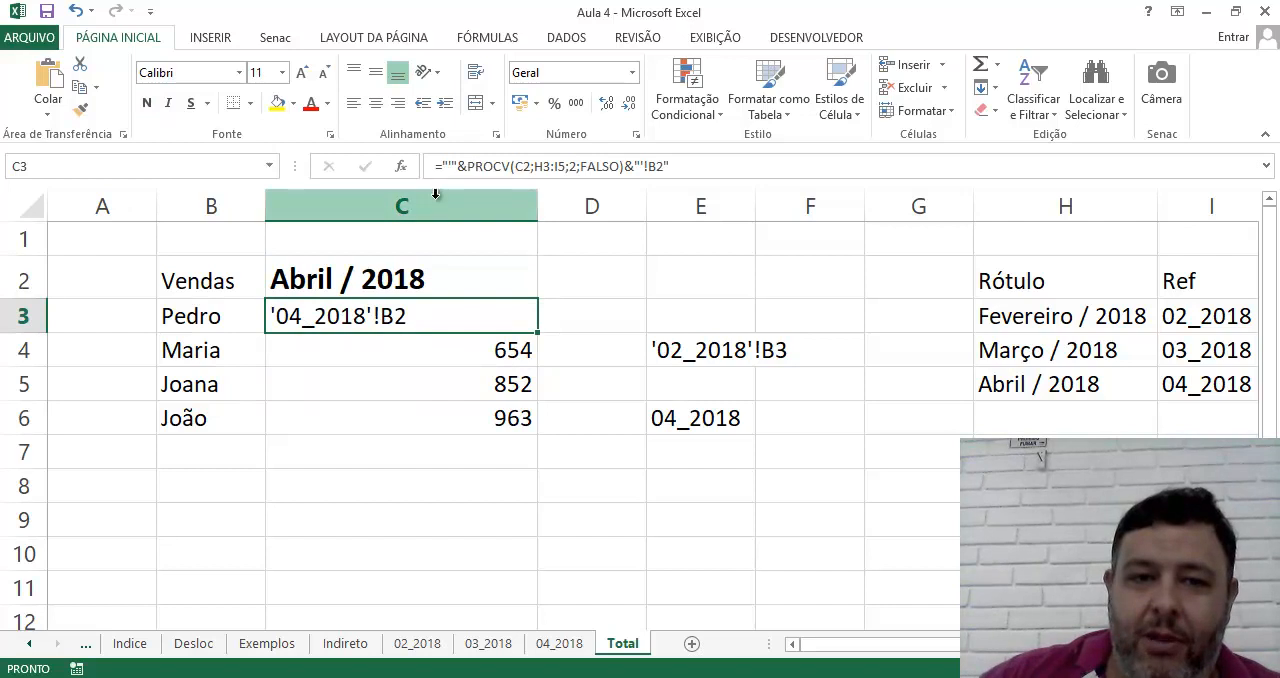
Wrap C3's whole reference formula in INDIRETO, giving =INDIRETO("'"&PROCV(C2;H3:I5;2;FALSO)&"'!B2")
{"action": "left_click", "coordinate": [457, 166]}
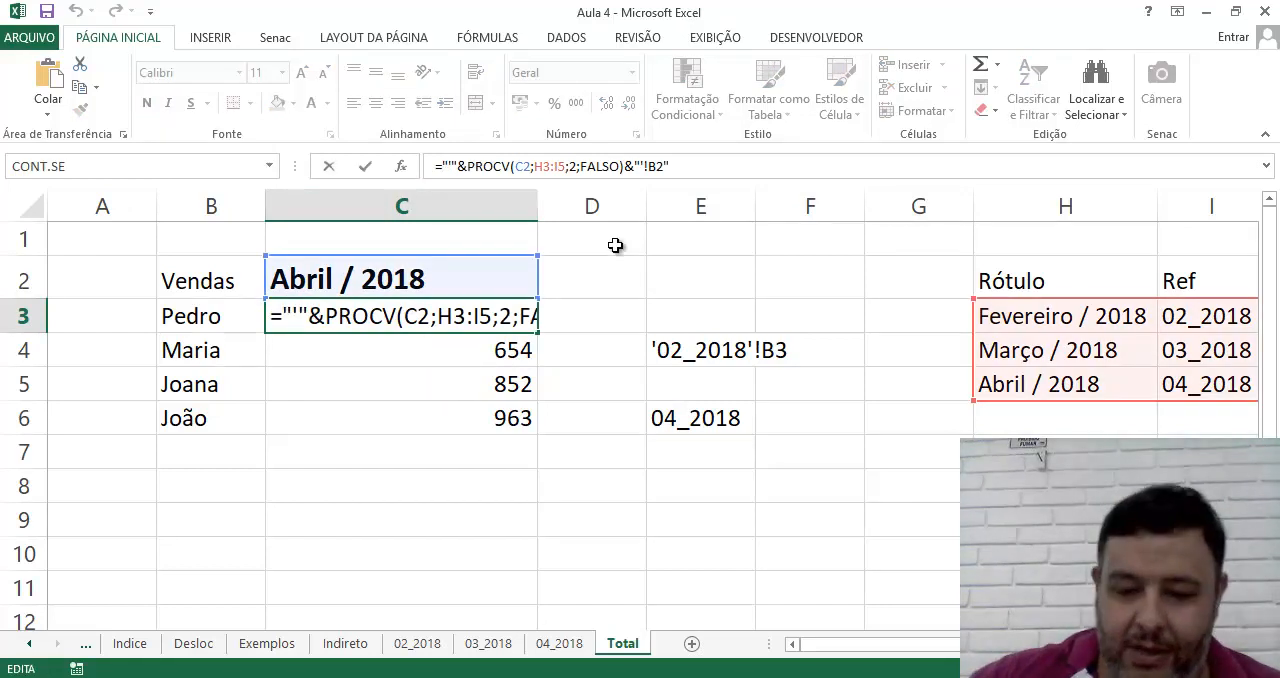
{"action": "type", "text": "Indireto"}
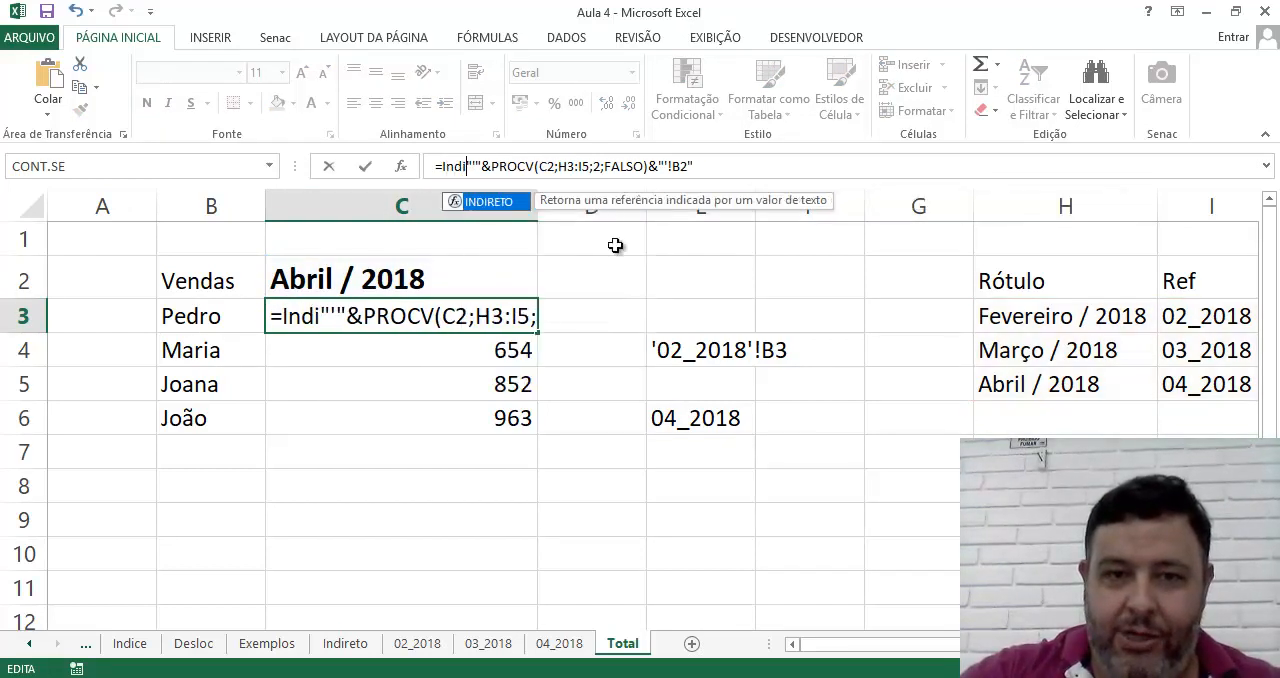
{"action": "type", "text": "("}
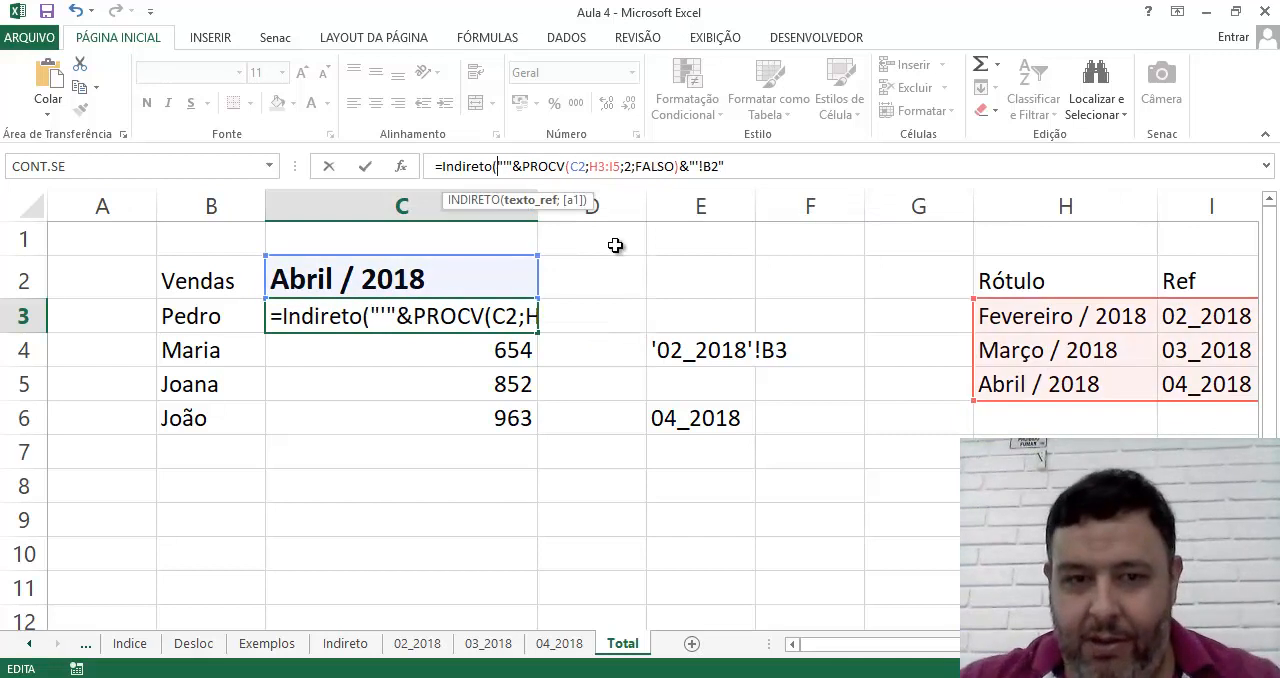
{"action": "left_click", "coordinate": [790, 162]}
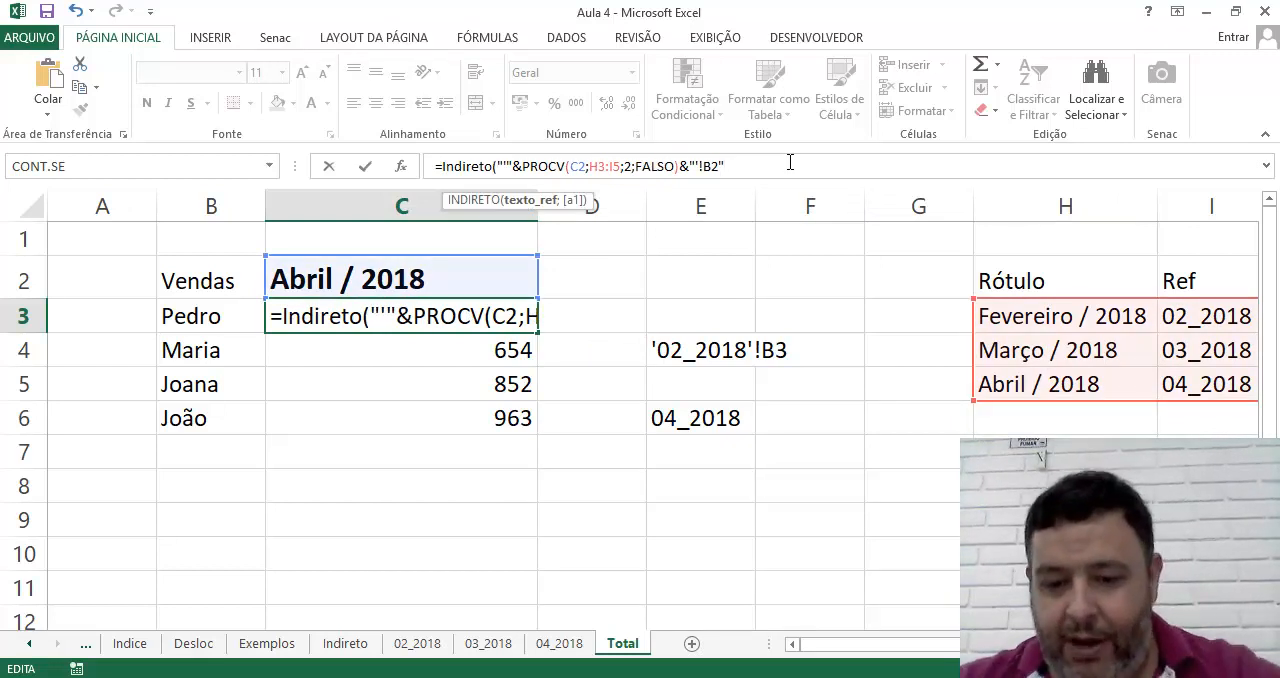
{"action": "type", "text": ")"}
{"action": "key", "text": "Return"}
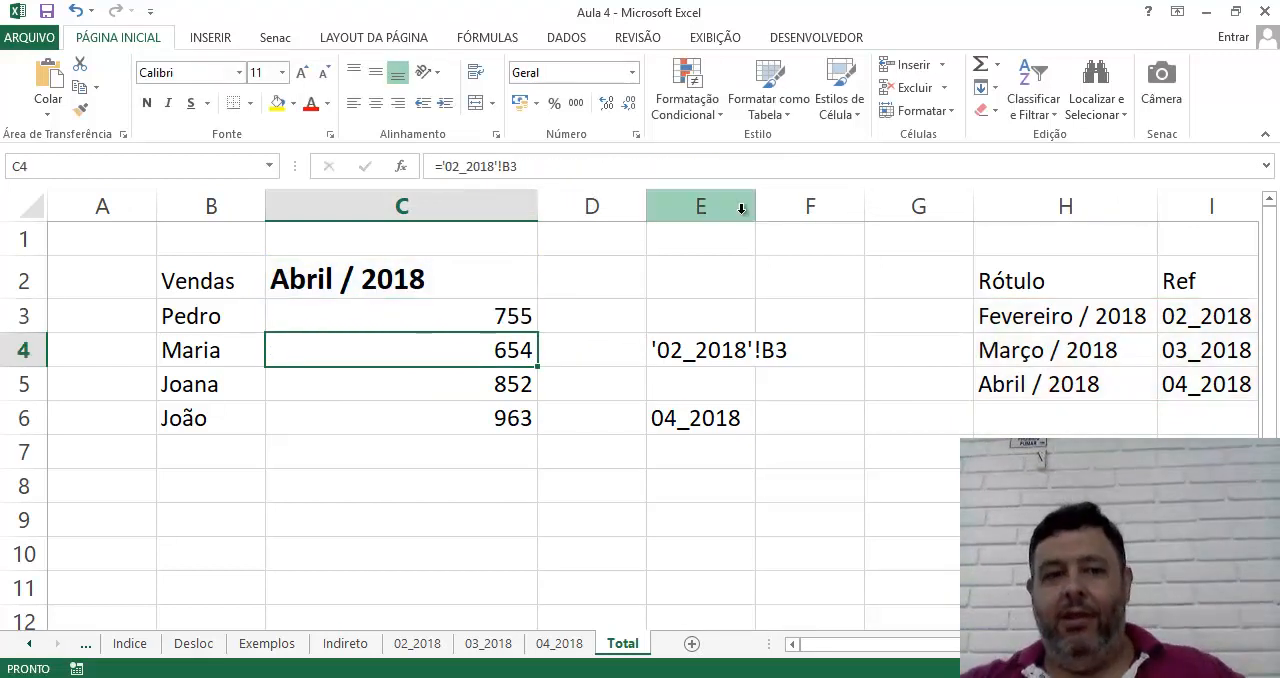
{"action": "left_click", "coordinate": [512, 322]}
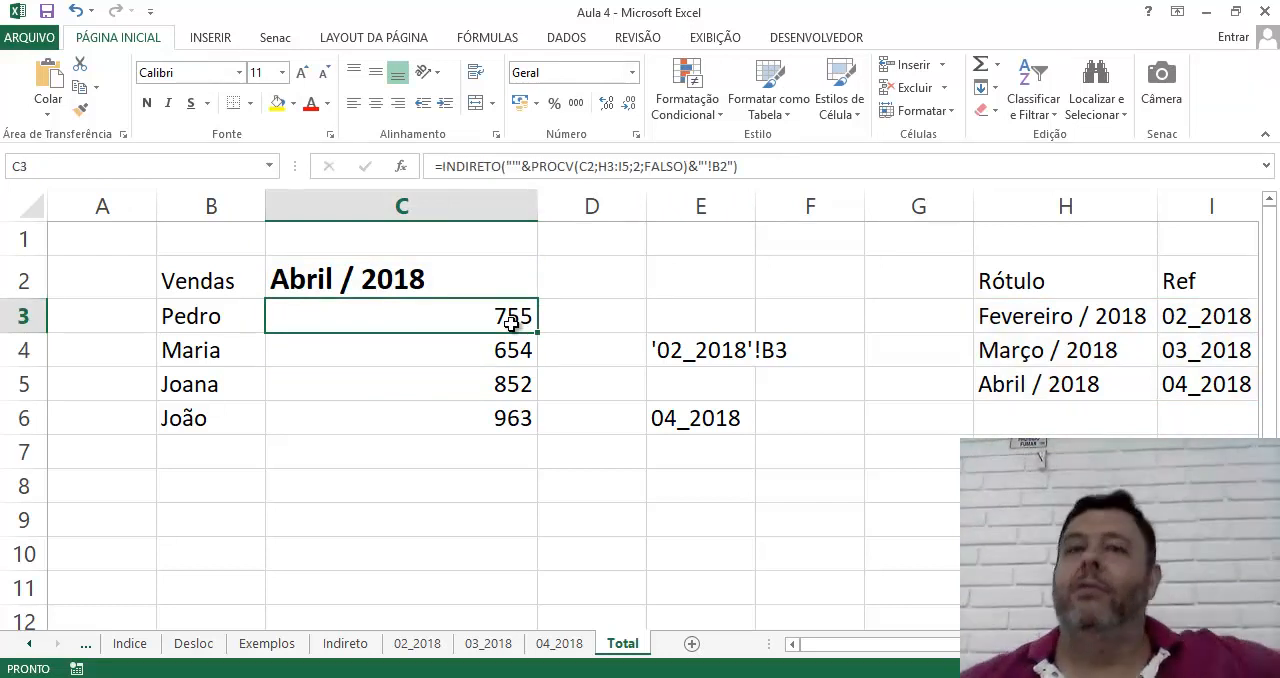
Check the first seller's value in B2 of sheet 02_2018, and set B2 in sheet 03_2018 to 855
{"action": "left_click", "coordinate": [488, 644]}
{"action": "left_click", "coordinate": [417, 644]}
{"action": "left_click", "coordinate": [216, 268]}
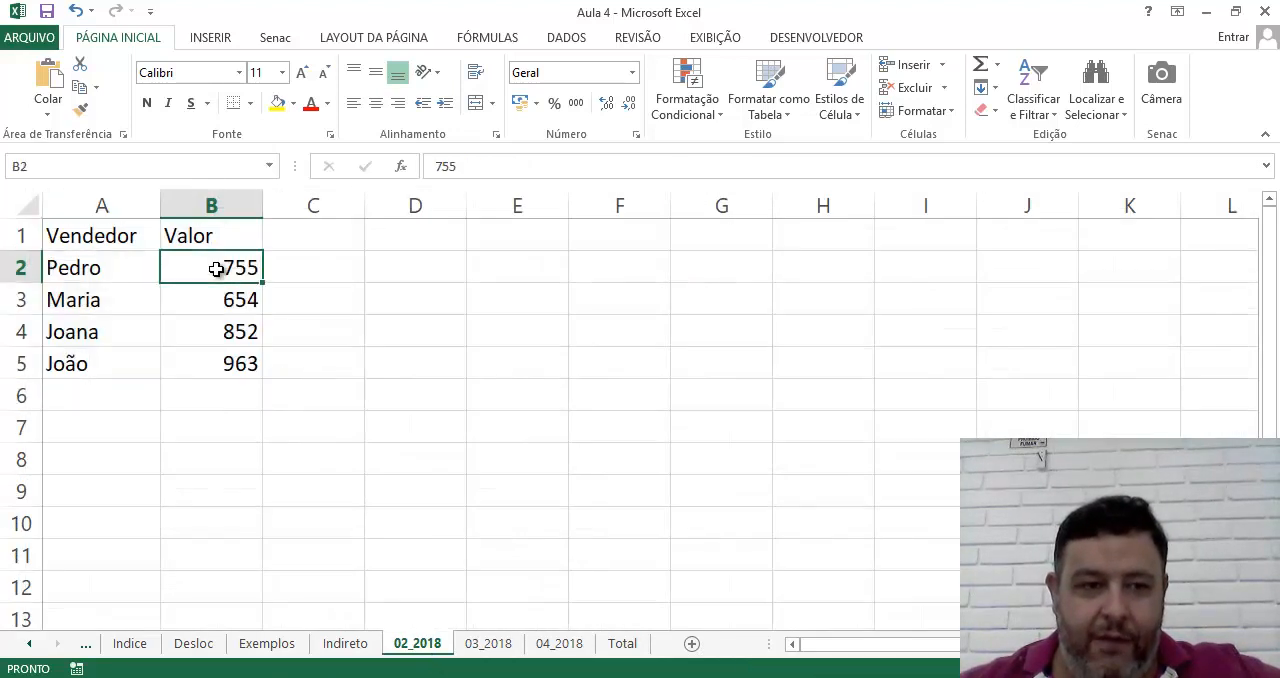
{"action": "left_click", "coordinate": [490, 643]}
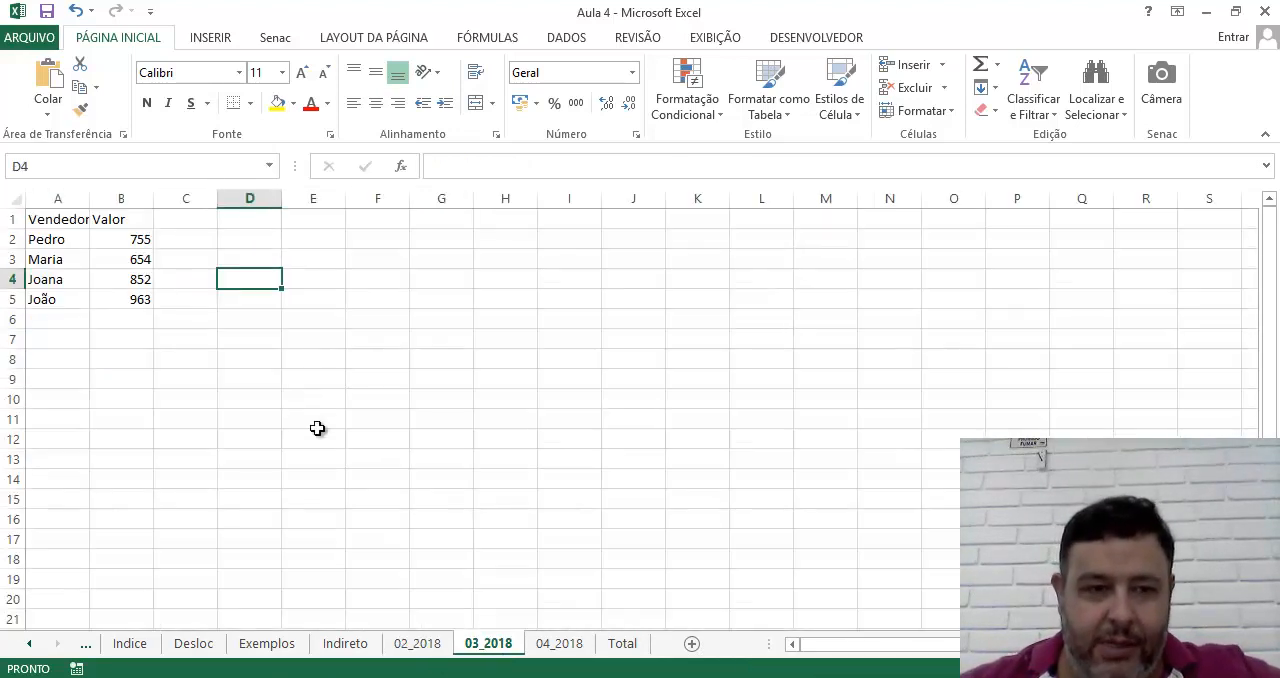
{"action": "left_click", "coordinate": [126, 243]}
{"action": "type", "text": "855"}
{"action": "key", "text": "Return"}
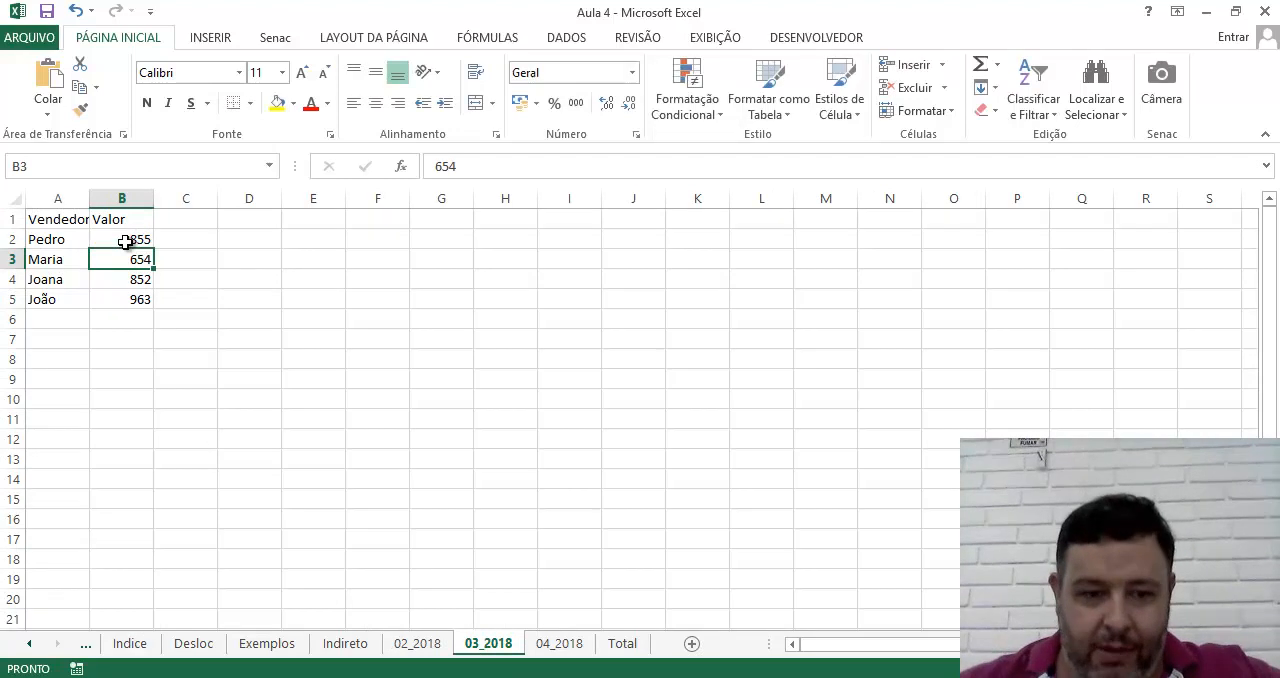
Set the first seller's value in B2 of sheet 04_2018 to 955
{"action": "left_click", "coordinate": [556, 645]}
{"action": "left_click", "coordinate": [131, 242]}
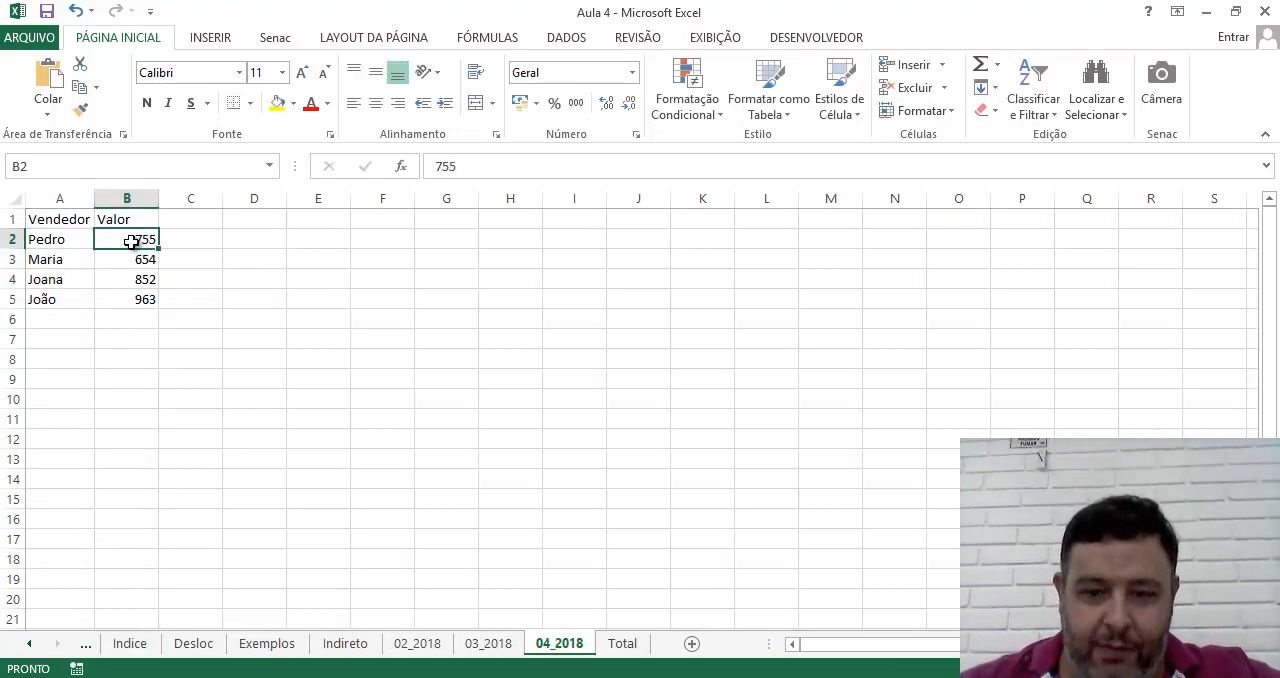
{"action": "type", "text": "955"}
{"action": "key", "text": "Return"}
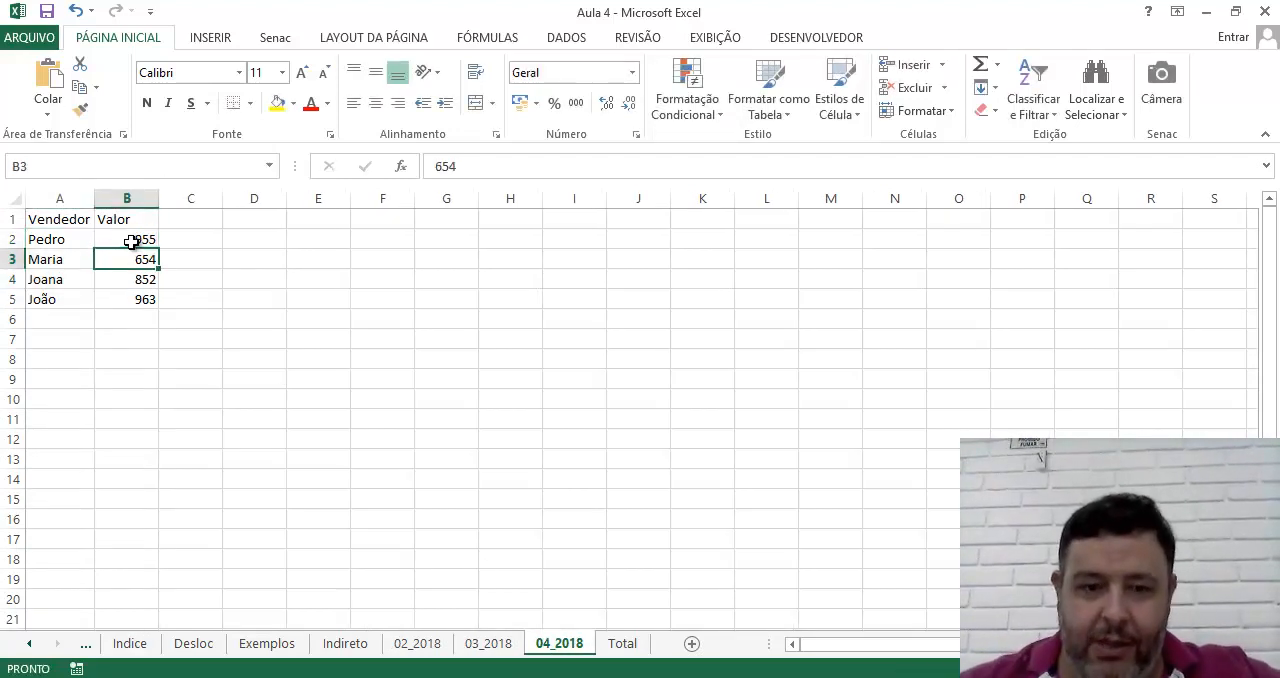
Test the INDIRETO formula on the Total sheet by choosing Fevereiro / 2018, Março / 2018 and Abril / 2018 in turn in C2
{"action": "left_click", "coordinate": [622, 644]}
{"action": "left_click", "coordinate": [470, 281]}
{"action": "left_click", "coordinate": [546, 288]}
{"action": "left_click", "coordinate": [524, 310]}
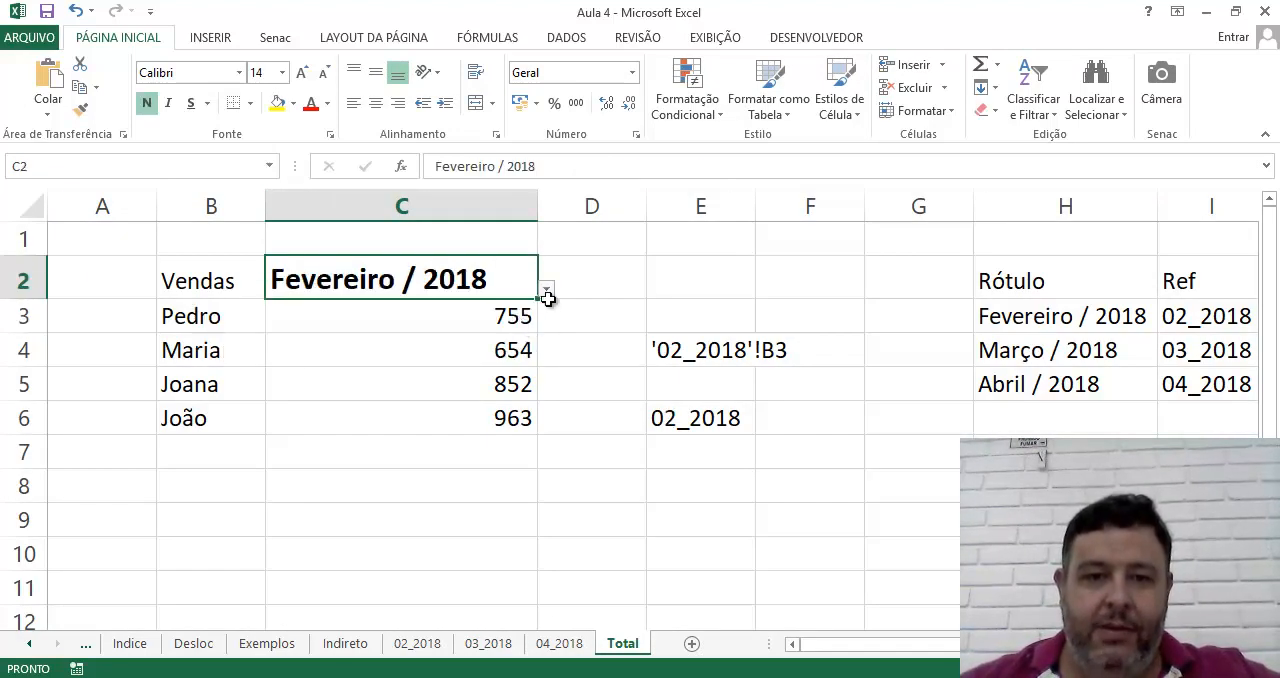
{"action": "left_click", "coordinate": [546, 290]}
{"action": "left_click", "coordinate": [528, 331]}
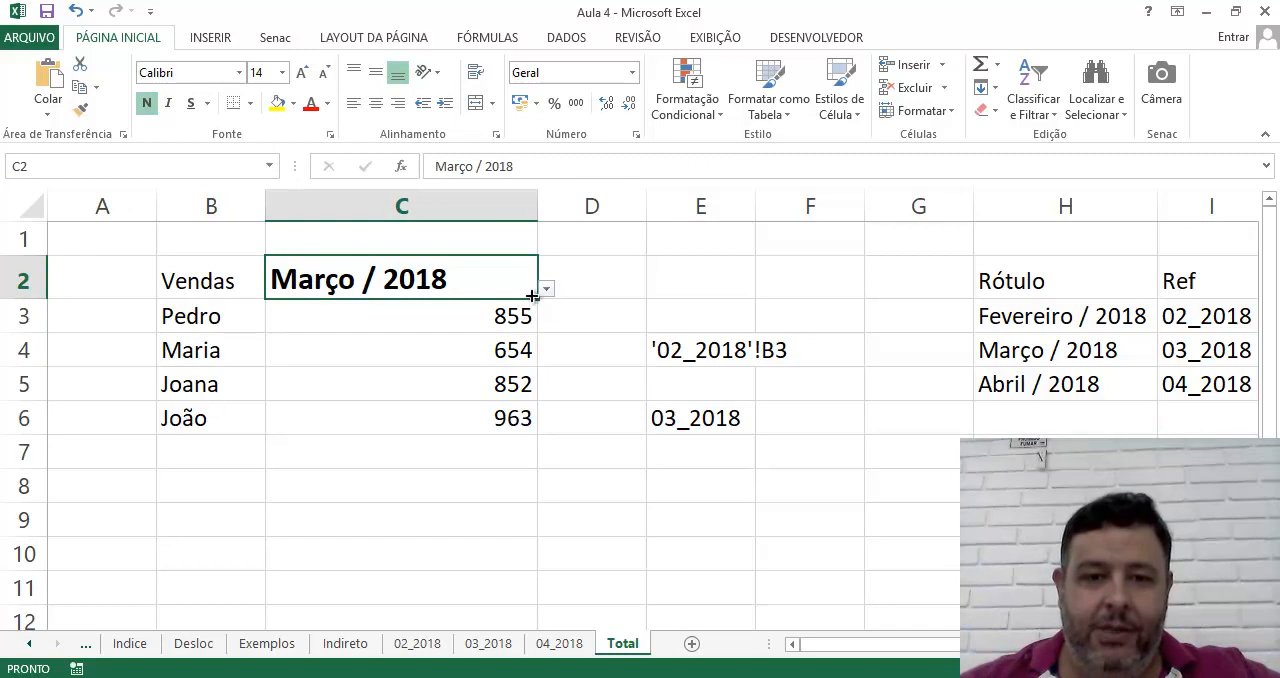
{"action": "left_click", "coordinate": [546, 289]}
{"action": "left_click", "coordinate": [510, 351]}
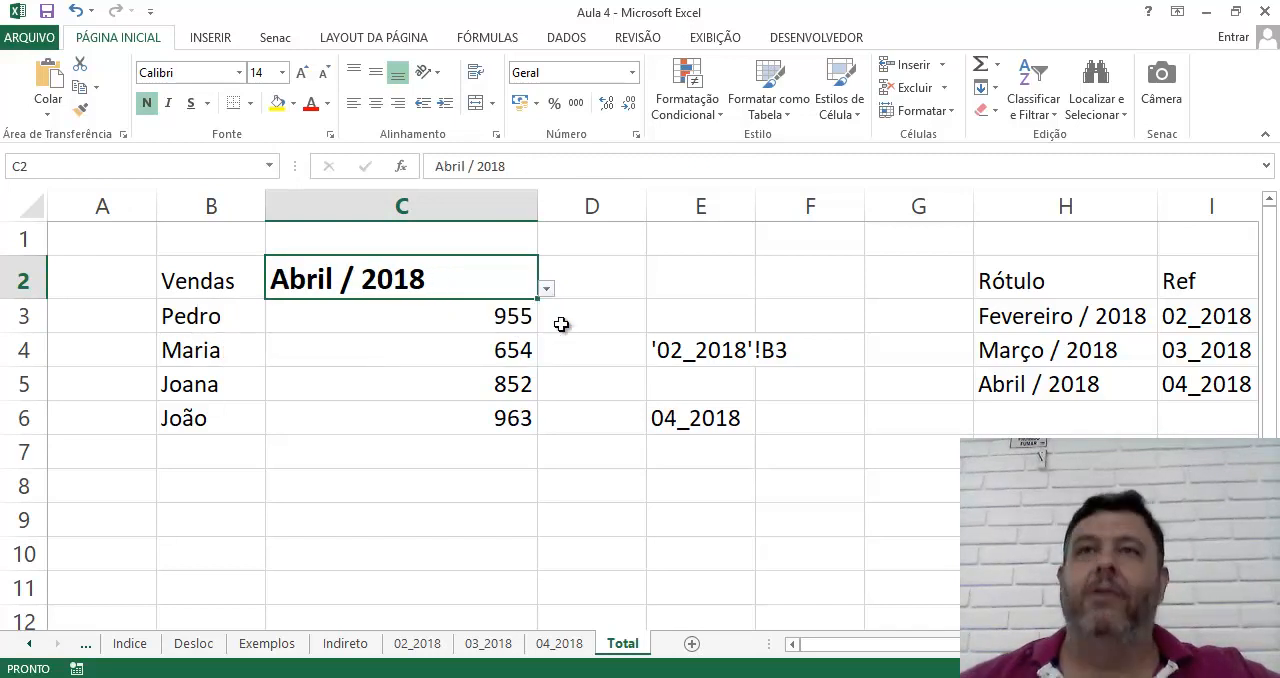
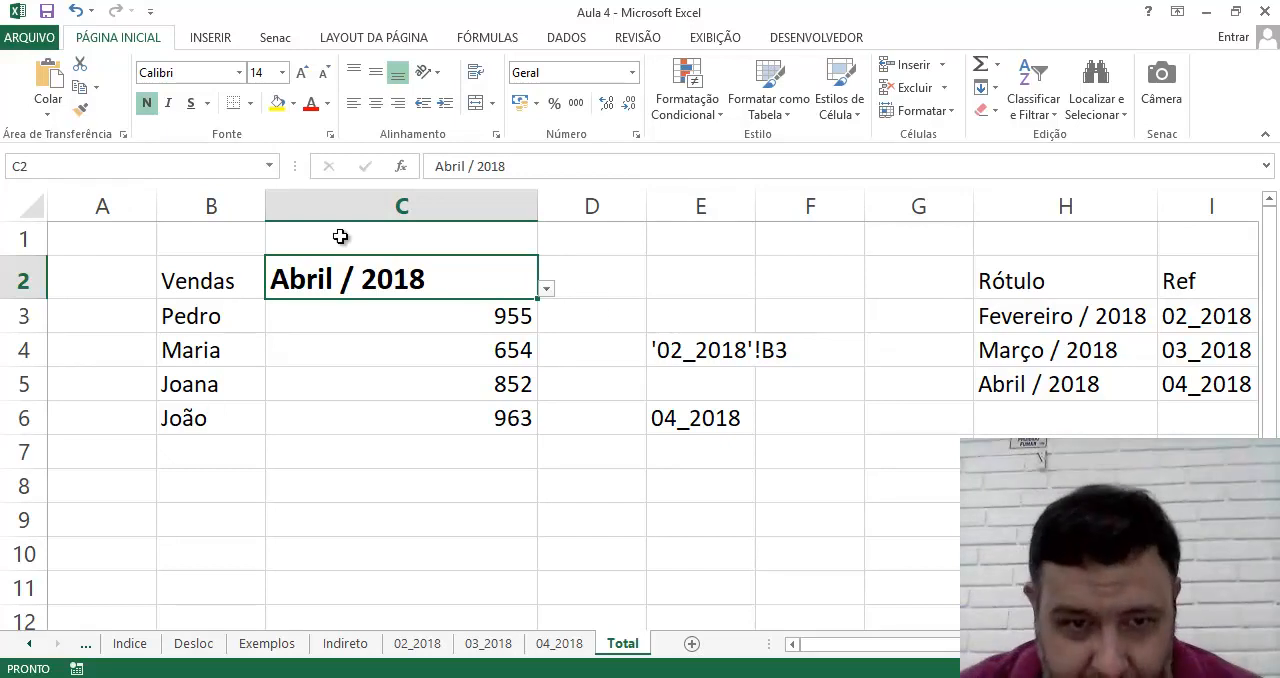
Copy the reference argument ("'"&PROCV(C2;H3:I5;2;FALSO)&"'!B2" from the INDIRETO formula in C3
{"action": "left_click", "coordinate": [360, 320]}
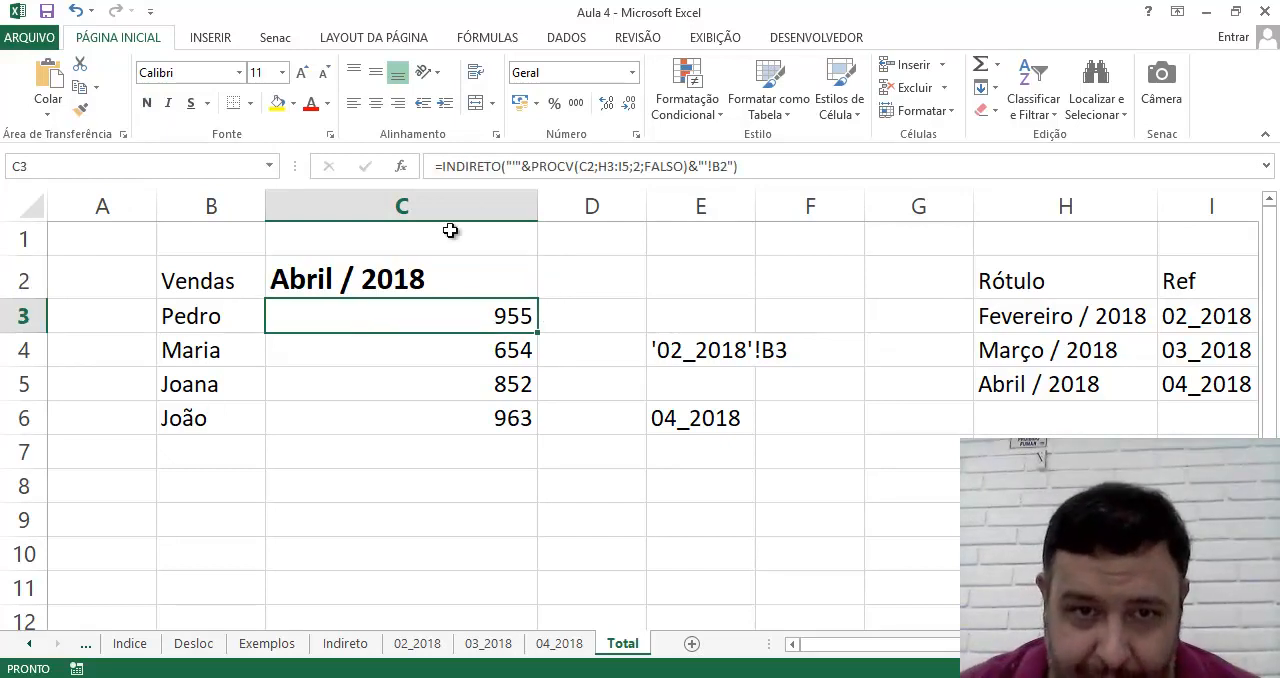
{"action": "left_click", "coordinate": [505, 166]}
{"action": "left_click_drag", "start_coordinate": [505, 166], "coordinate": [737, 166]}
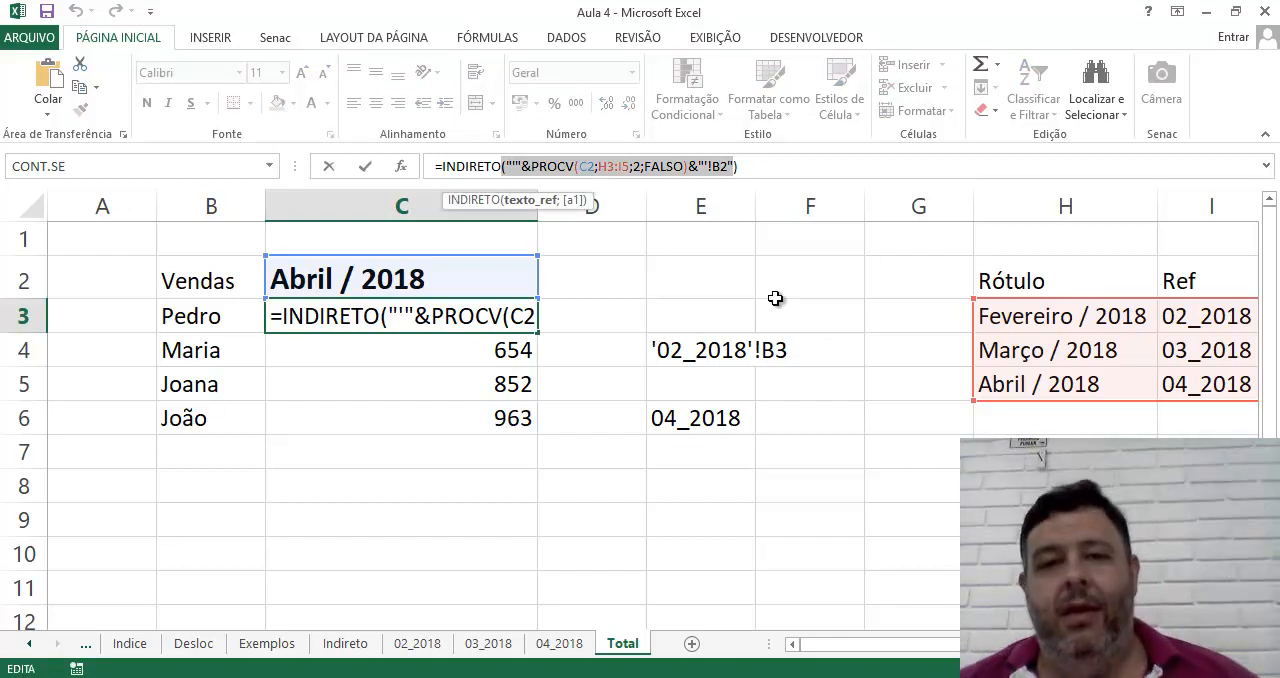
{"action": "key", "text": "ctrl+c"}
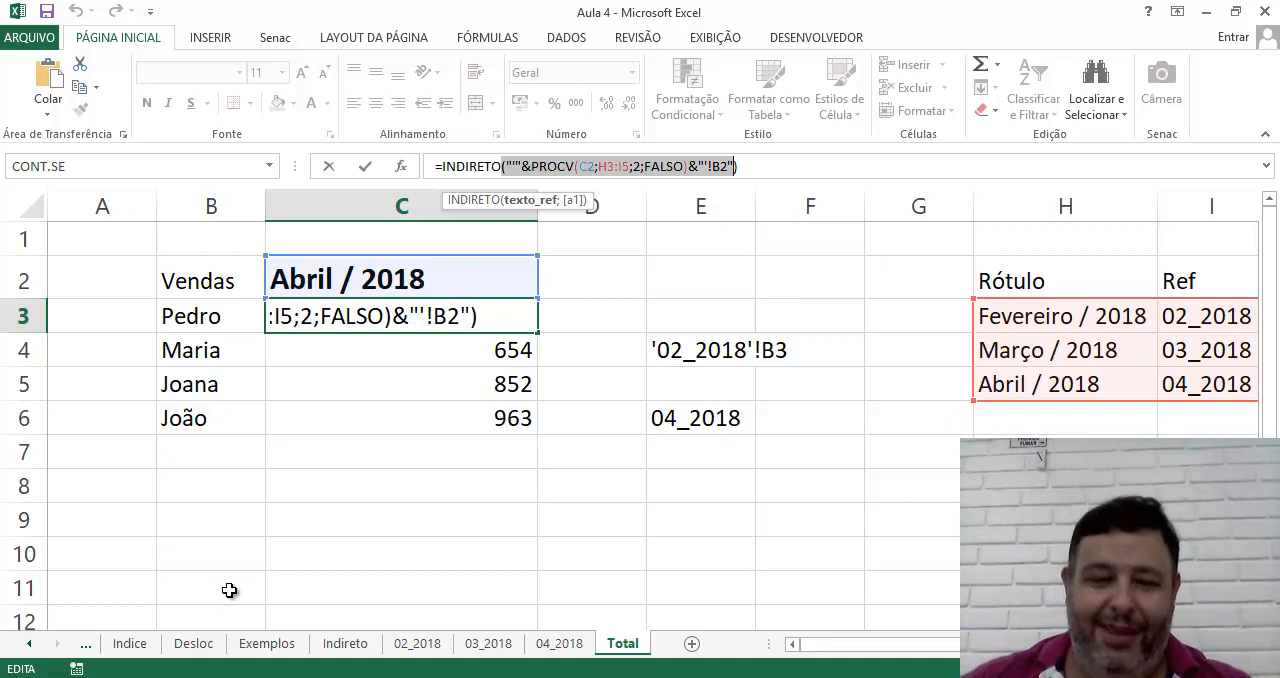
Open Notepad in a maximized window and paste the copied formula argument into the blank document
{"action": "key", "text": "super"}
{"action": "type", "text": "note"}
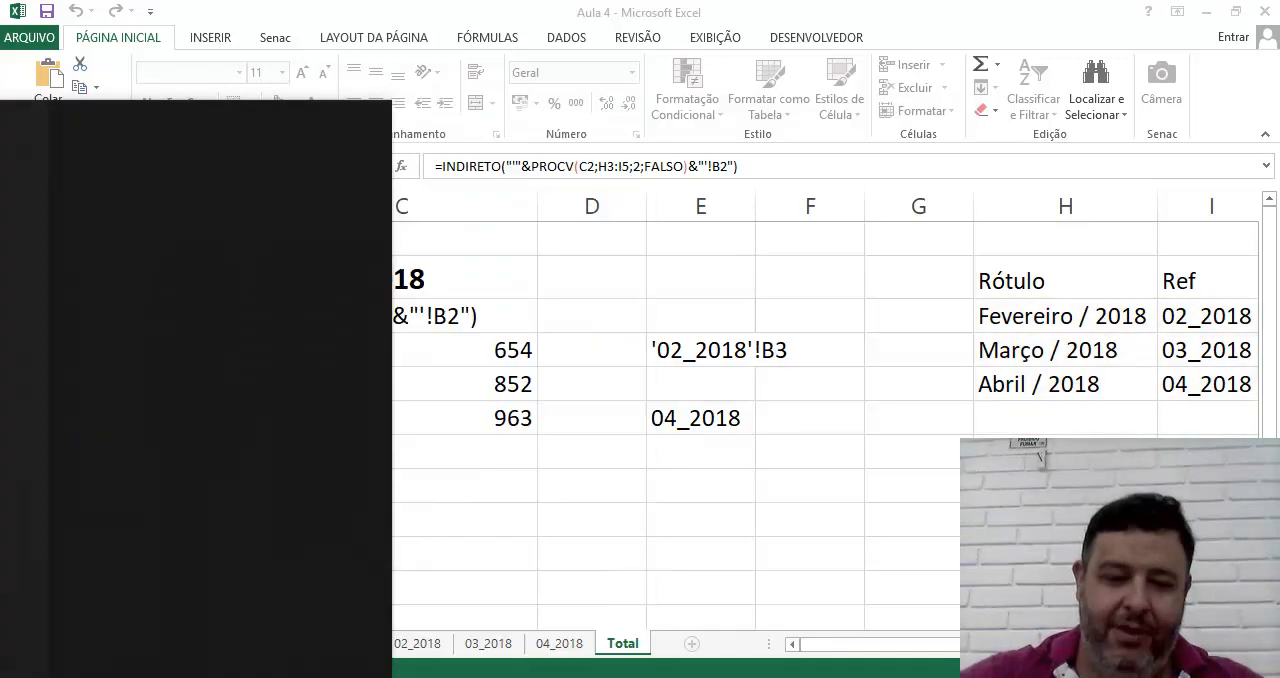
{"action": "key", "text": "Return"}
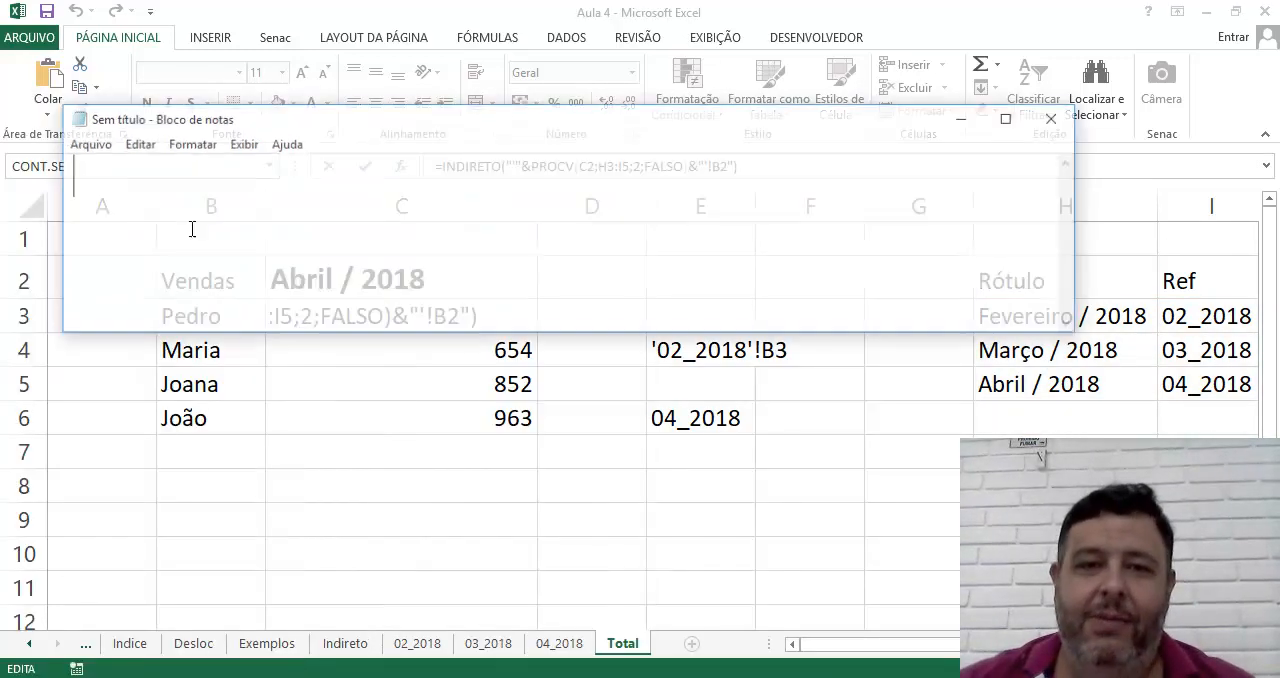
{"action": "left_click", "coordinate": [1008, 119]}
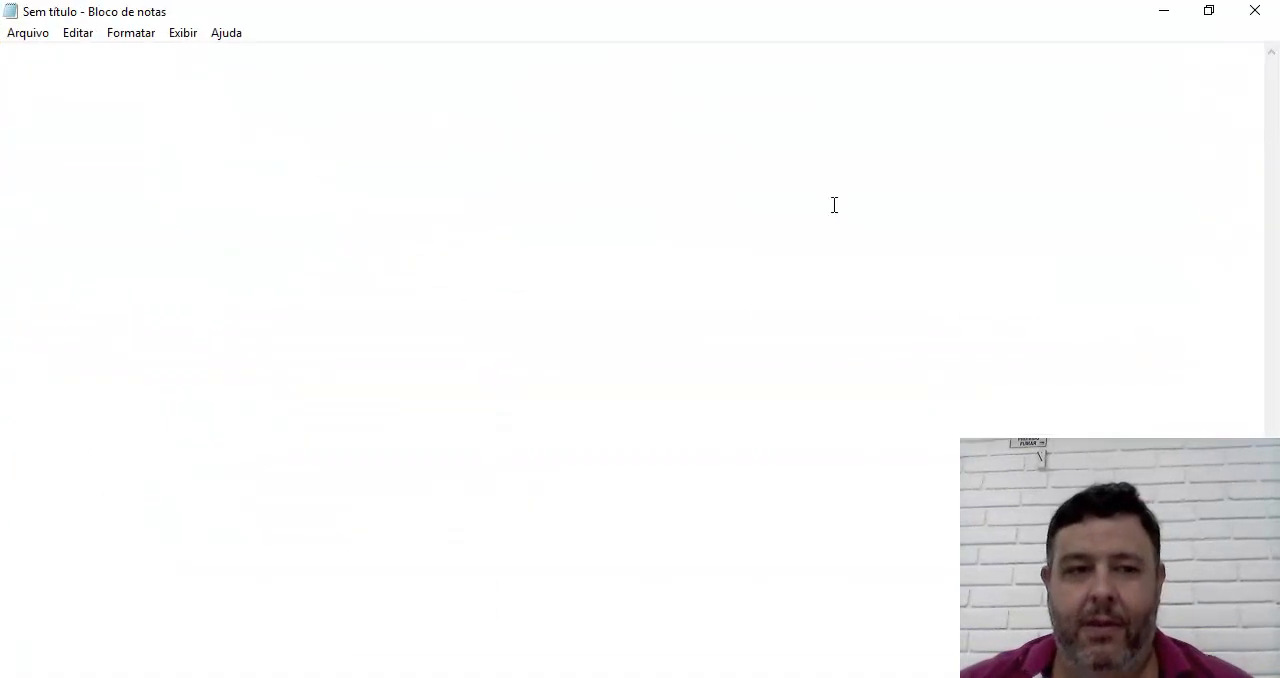
{"action": "key", "text": "ctrl+v"}
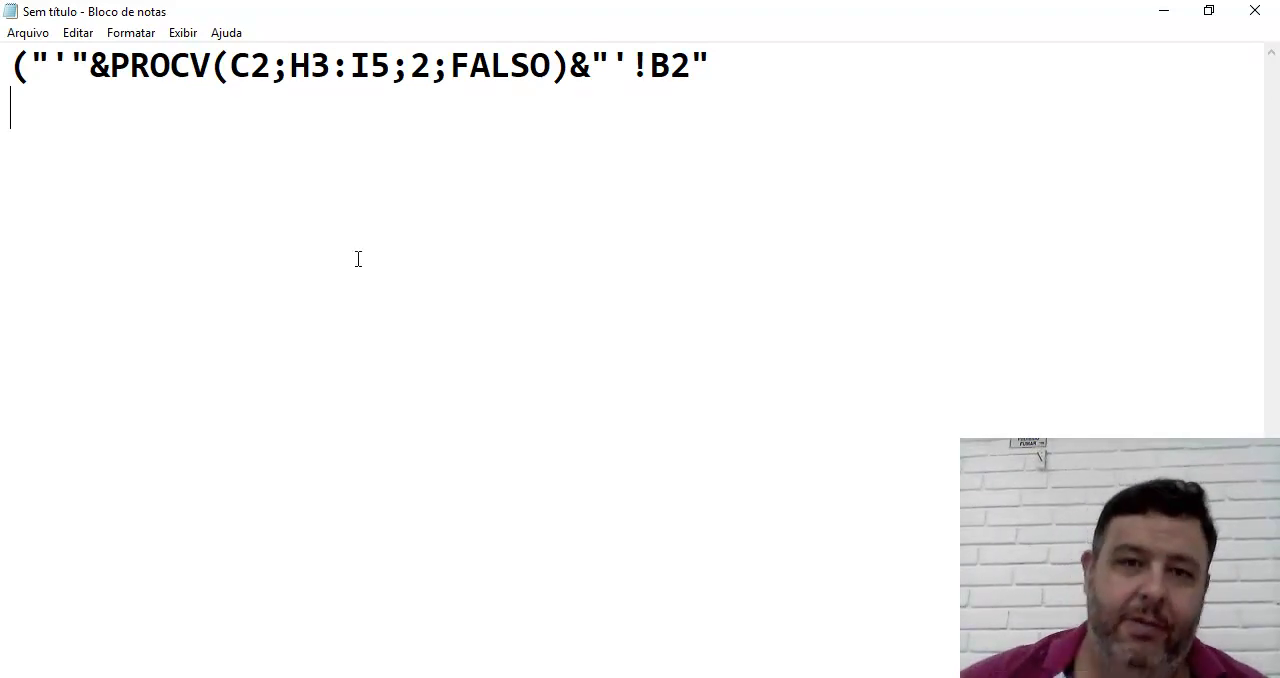
Write the sample text "abc" in double quotes a few lines below the pasted formula, without inner spaces
{"action": "type", "text": "\""}
{"action": "key", "text": "BackSpace"}
{"action": "key", "text": "Return"}
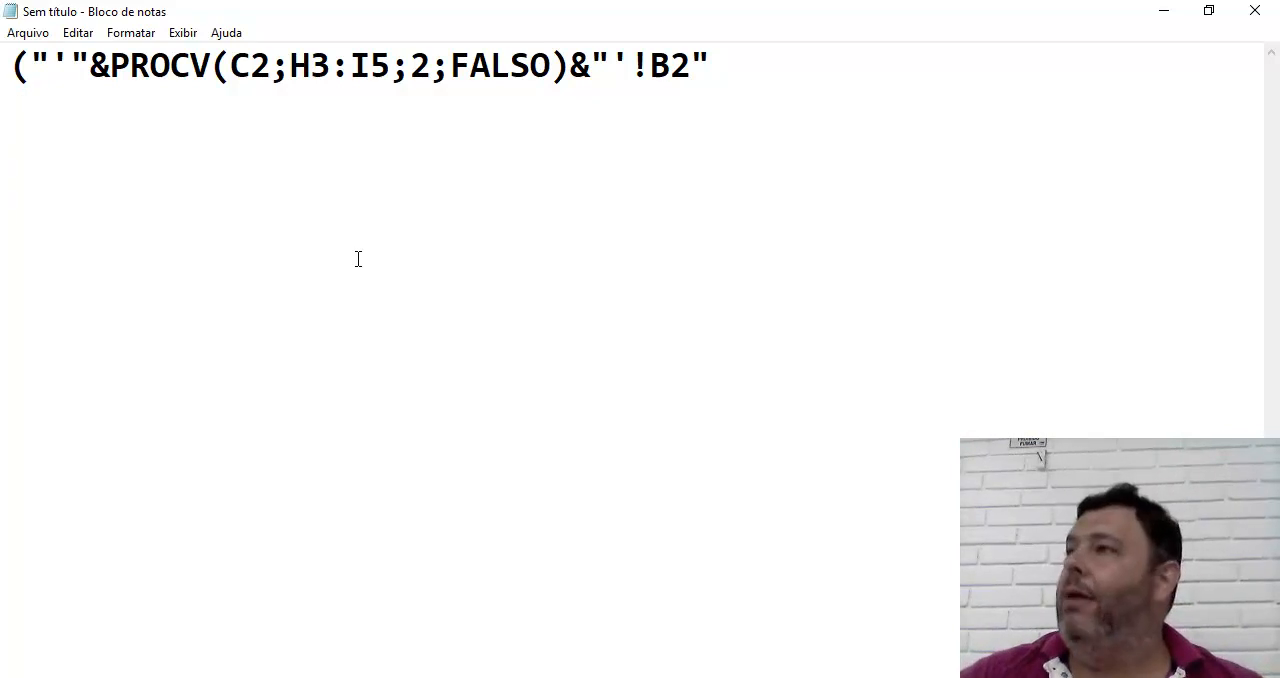
{"action": "type", "text": "\"   \""}
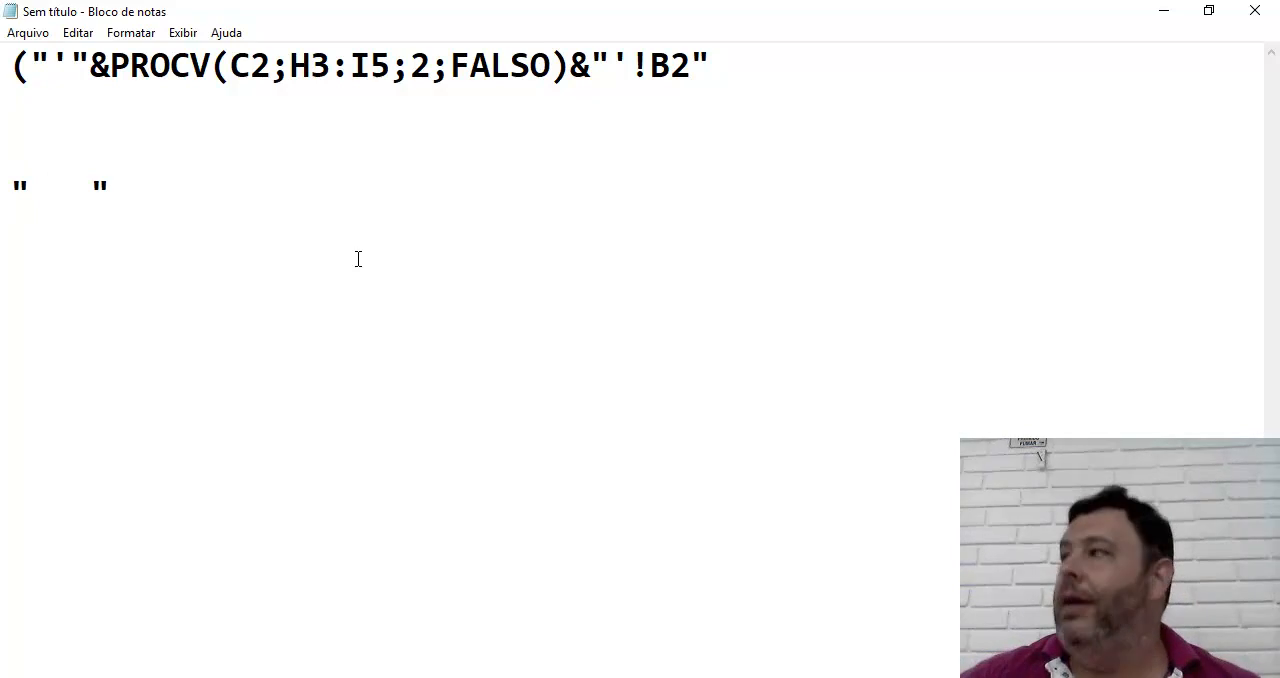
{"action": "key", "text": "Left"}
{"action": "key", "text": "Left"}
{"action": "key", "text": "Left"}
{"action": "key", "text": "Left"}
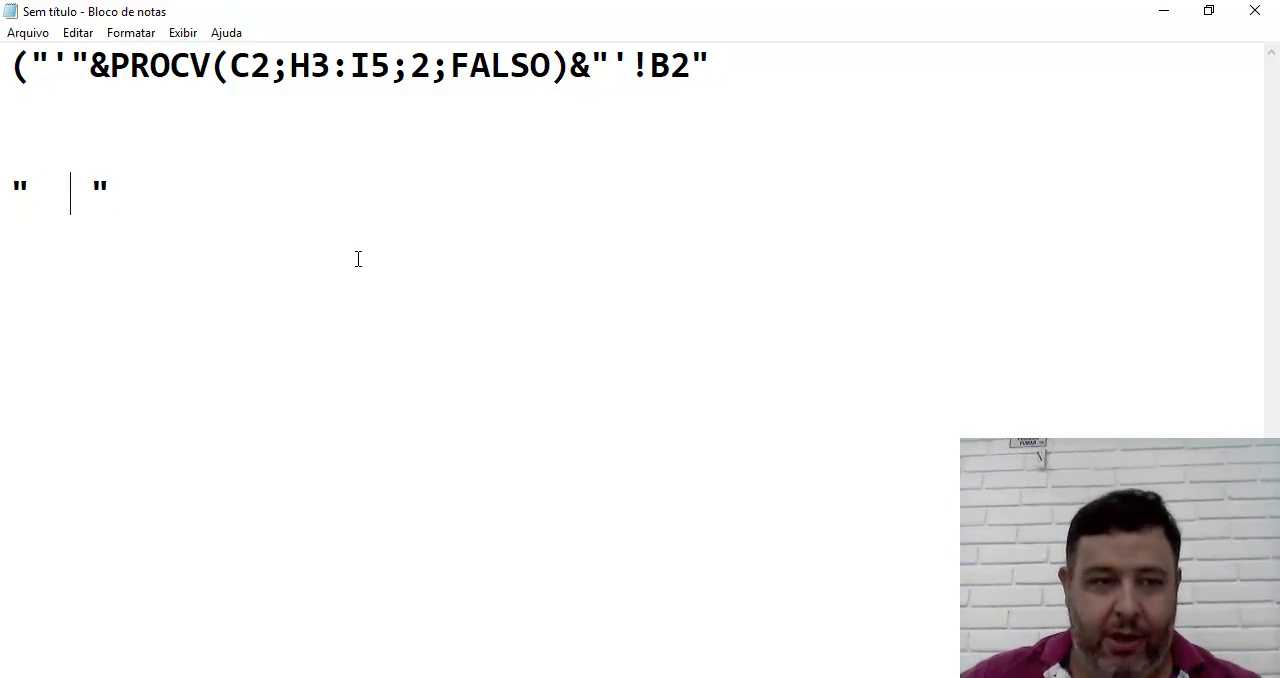
{"action": "type", "text": "abc"}
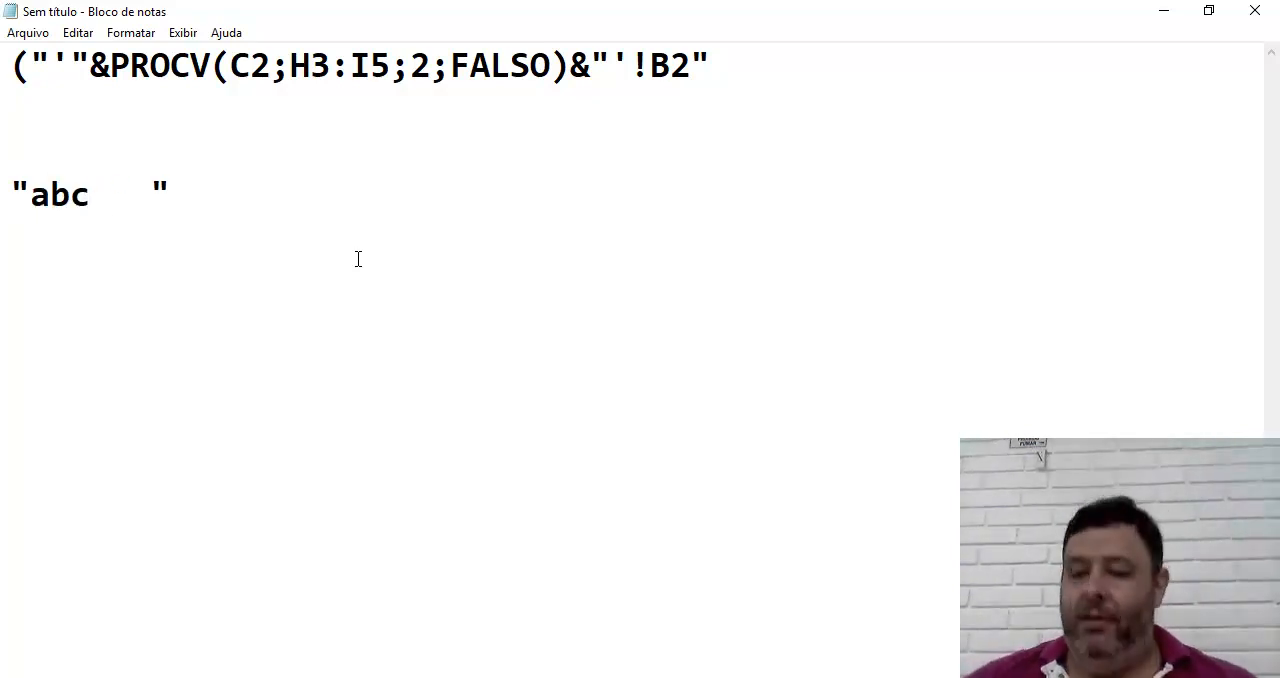
{"action": "key", "text": "Delete"}
{"action": "key", "text": "Delete"}
{"action": "key", "text": "Delete"}
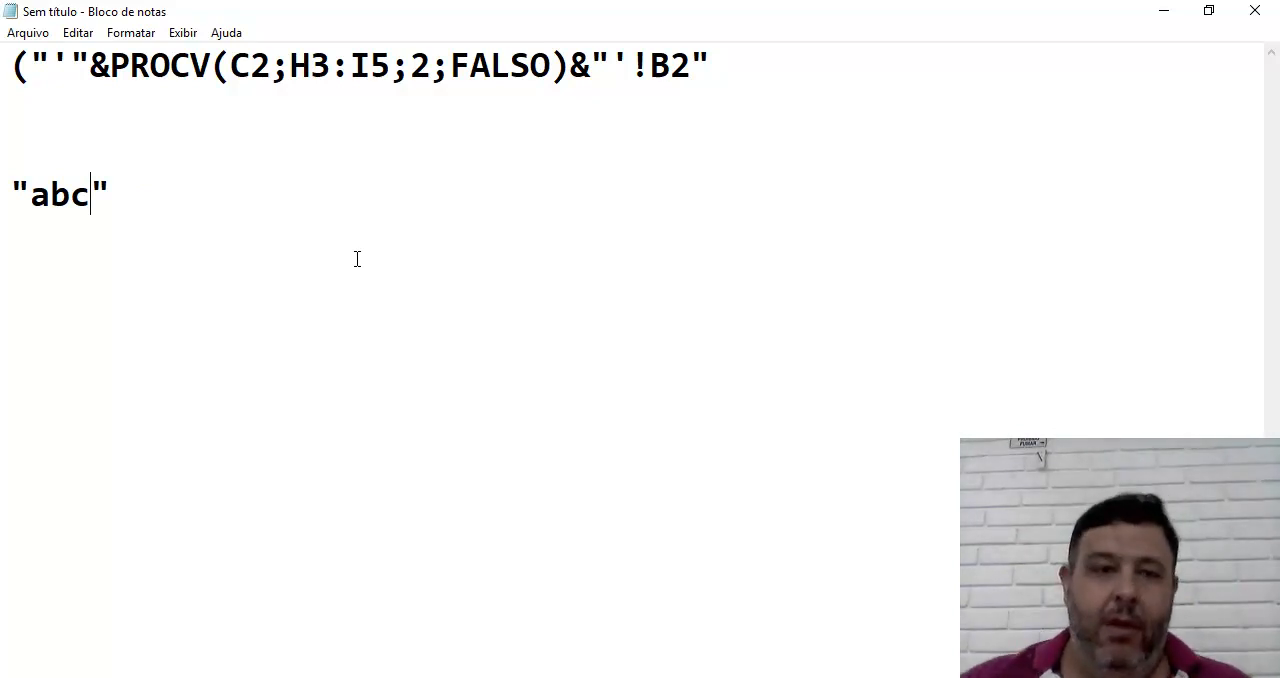
{"action": "key", "text": "Right"}
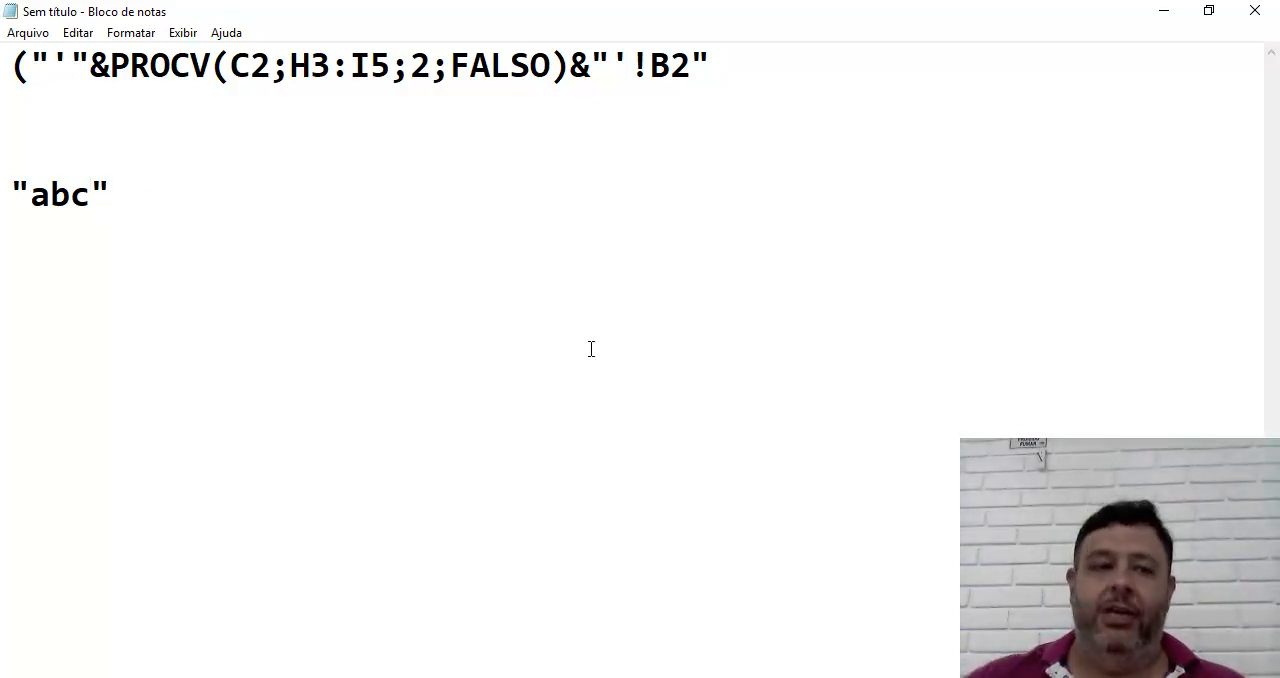
Write the target sheet reference '02_2018'!B2 two lines below the quoted "abc" example
{"action": "key", "text": "Return"}
{"action": "key", "text": "Return"}
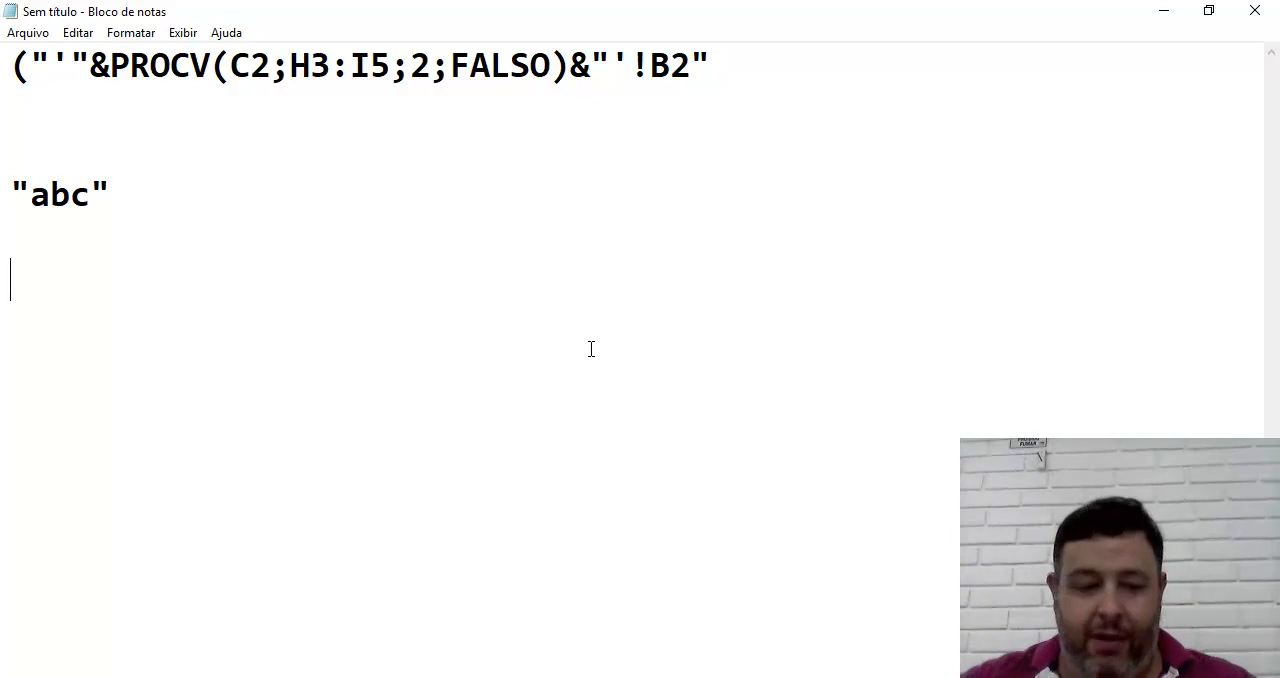
{"action": "type", "text": "'"}
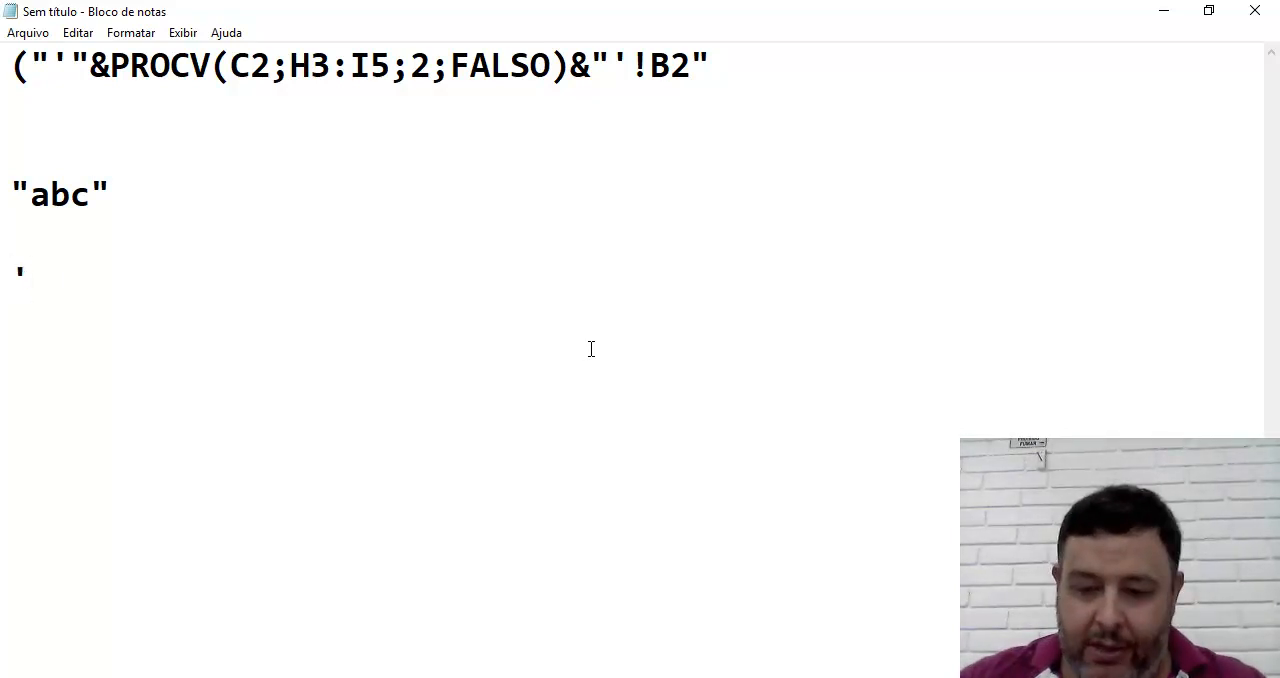
{"action": "type", "text": "02_"}
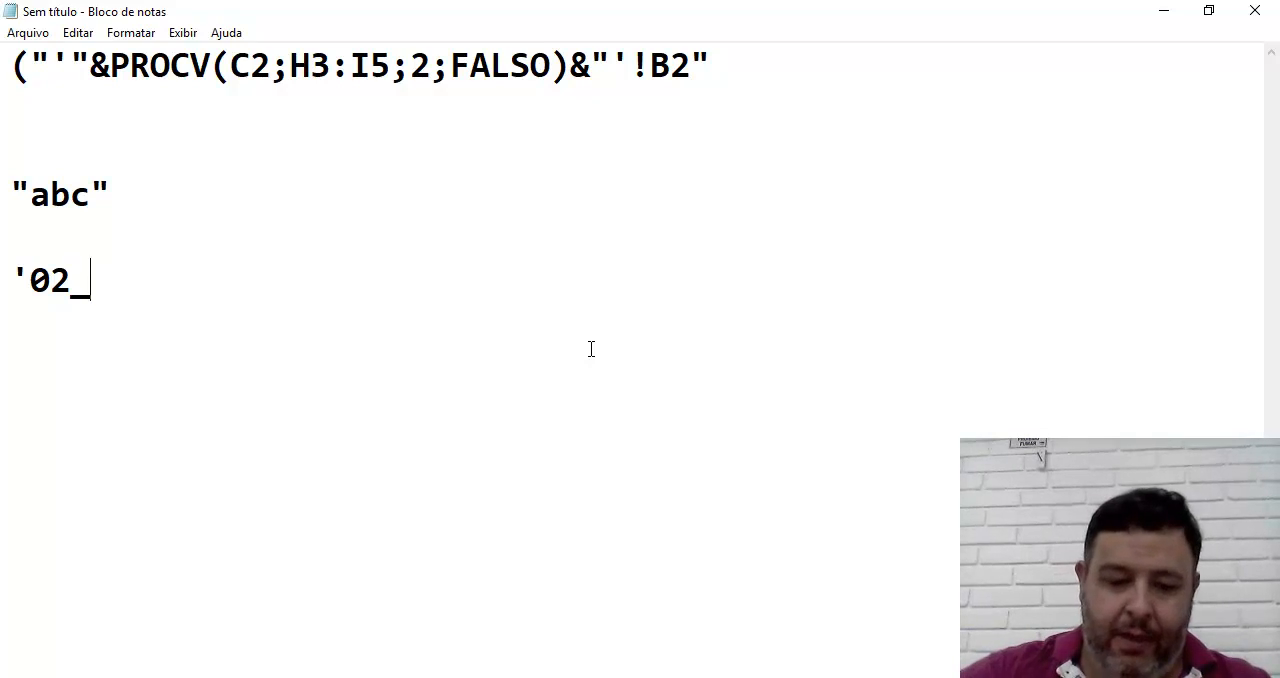
{"action": "type", "text": "201"}
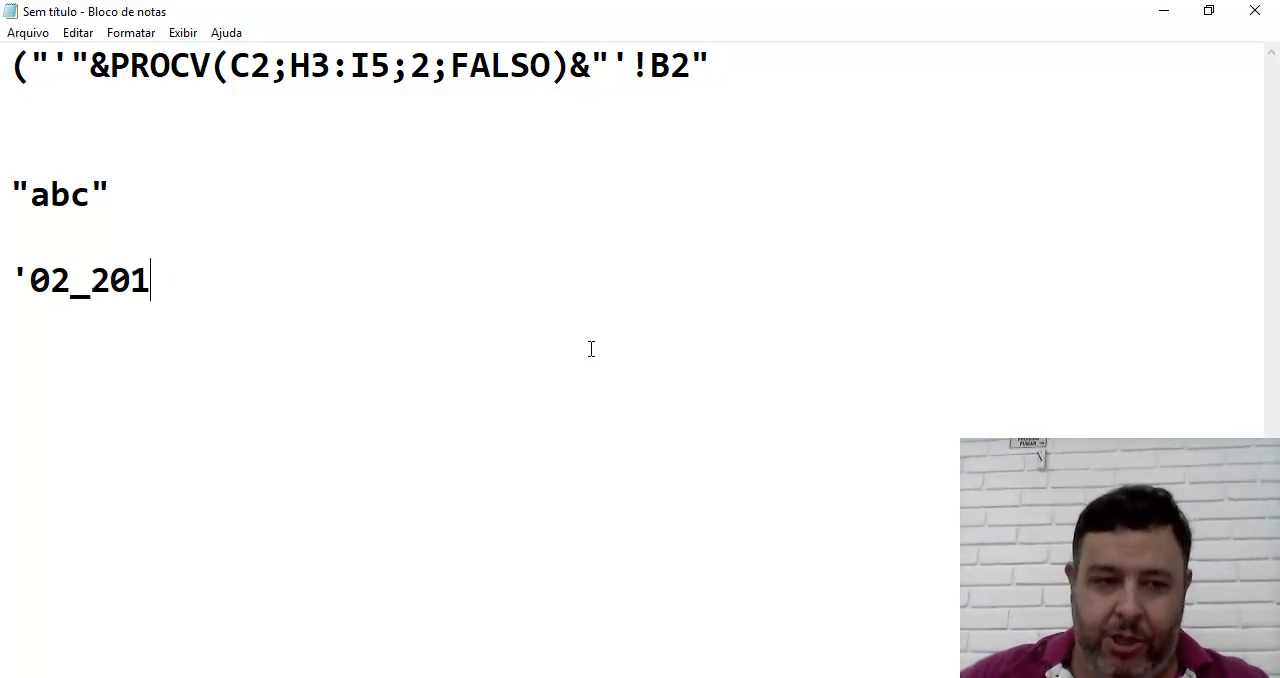
{"action": "type", "text": "8'!B2"}
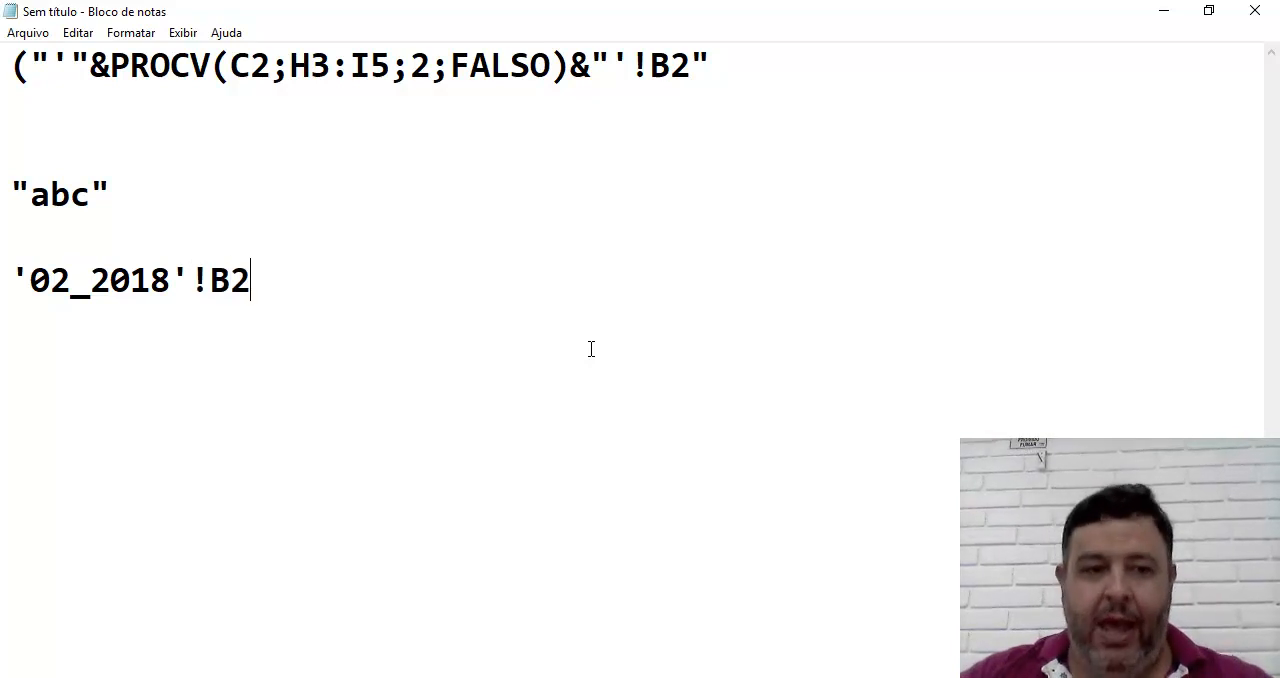
Move the '02_2018'!B2 reference down one line and mark it with a ==> arrow in front
{"action": "key", "text": "Return"}
{"action": "key", "text": "Up"}
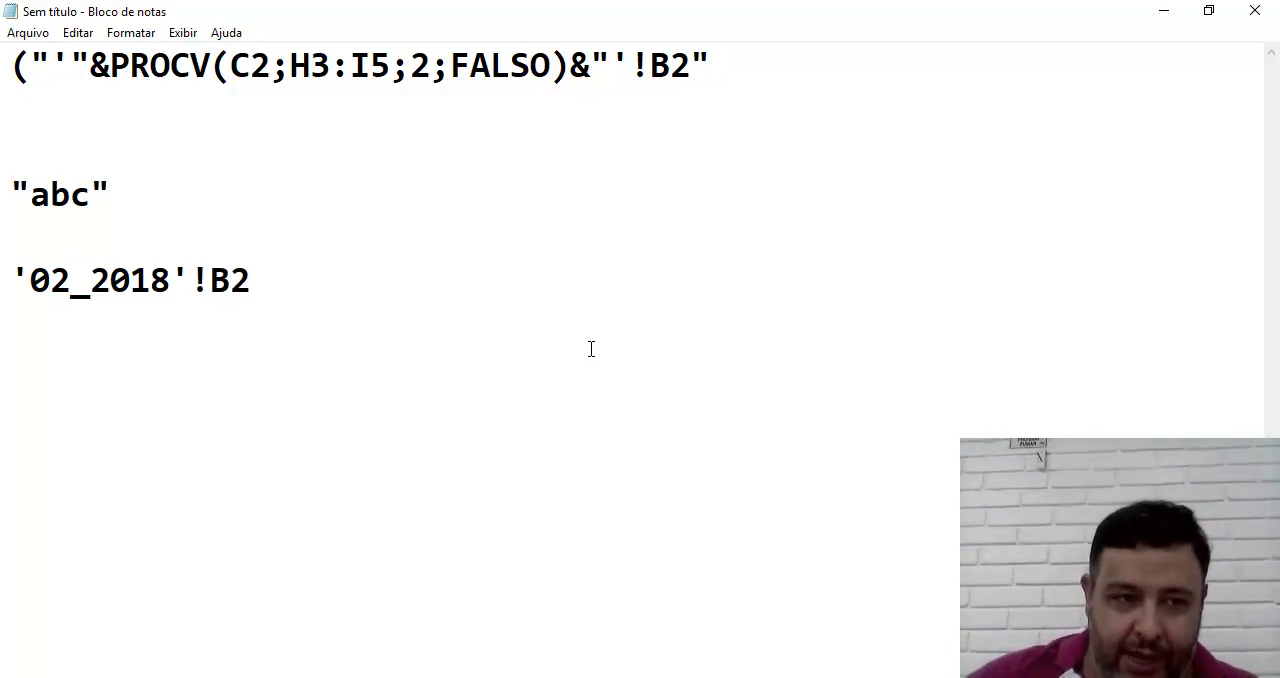
{"action": "key", "text": "Return"}
{"action": "type", "text": "==>"}
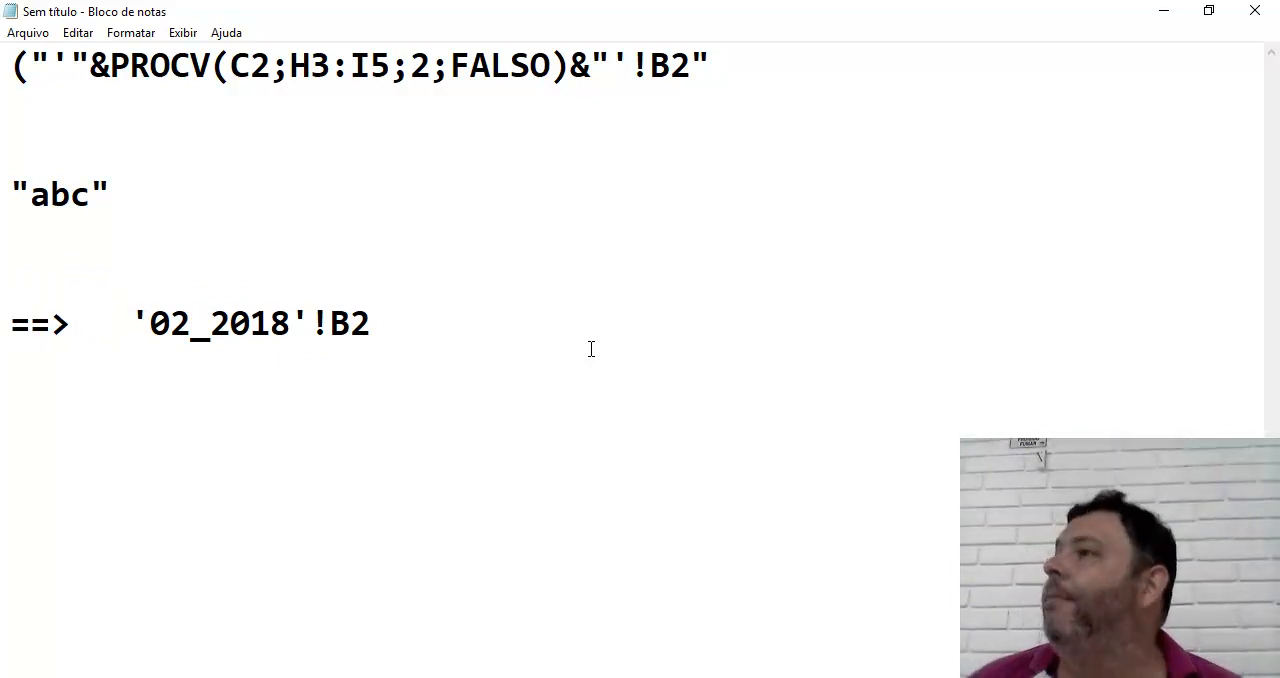
Delete the quoted "abc" example and highlight the opening apostrophe of the '02_2018'!B2 reference
{"action": "left_click_drag", "start_coordinate": [112, 194], "coordinate": [19, 185]}
{"action": "key", "text": "BackSpace"}
{"action": "key", "text": "BackSpace"}
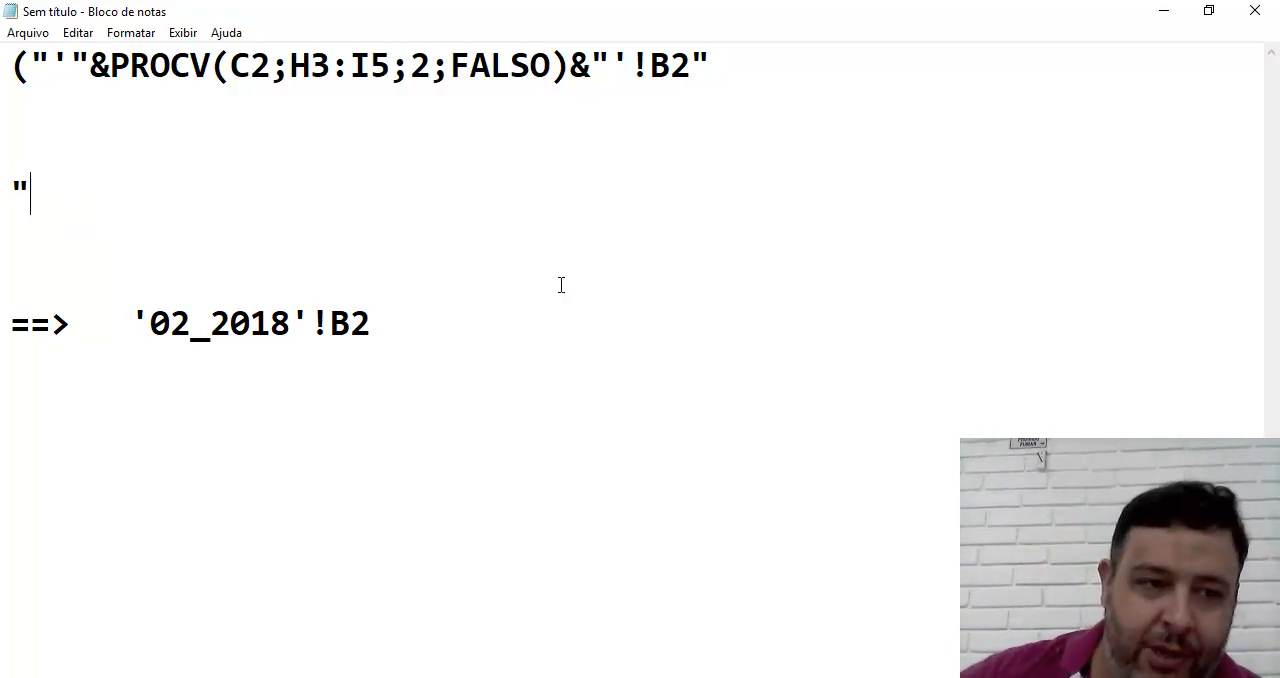
{"action": "left_click", "coordinate": [143, 321]}
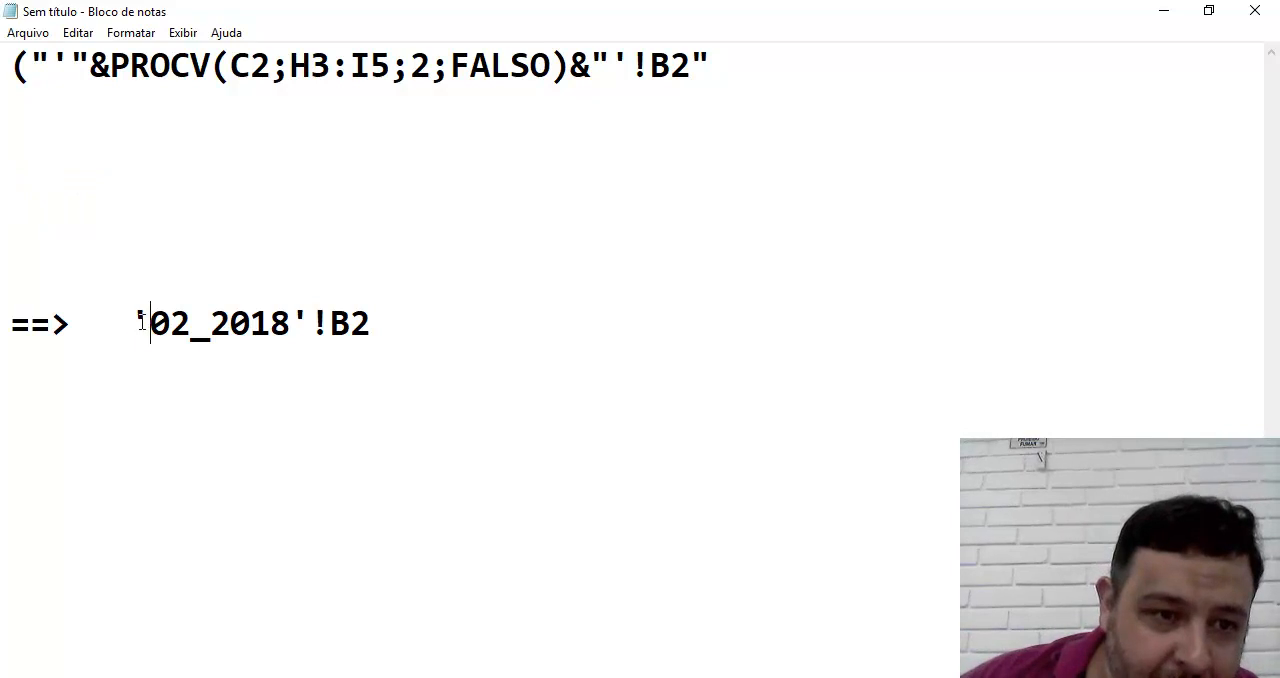
{"action": "key", "text": "shift+Left"}
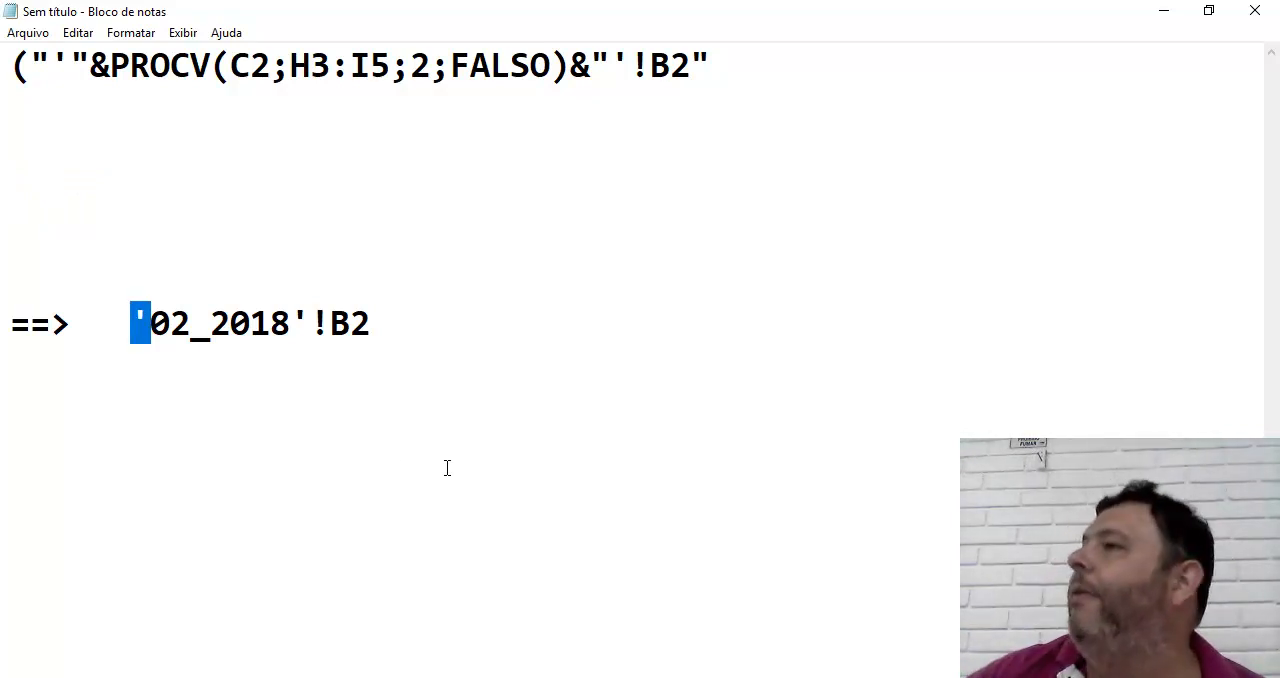
Write an apostrophe spaced out between double quotes on the emptied line, and remove the spaces before the apostrophe
{"action": "left_click", "coordinate": [55, 178]}
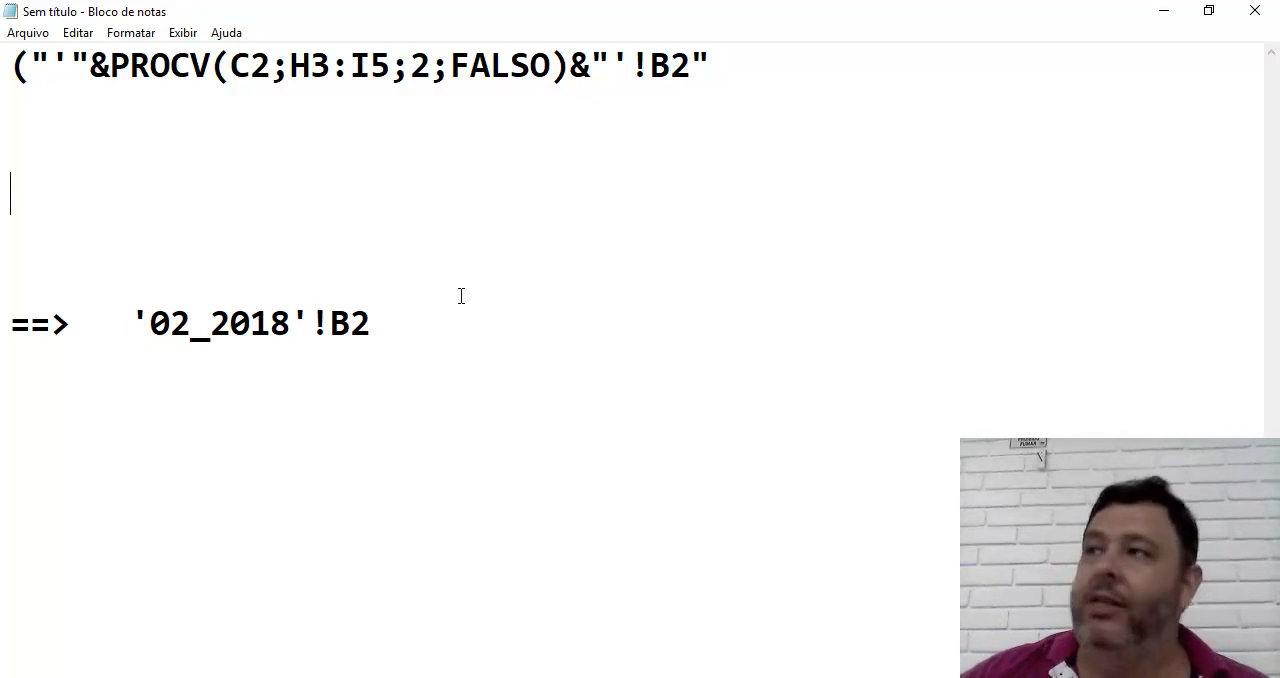
{"action": "type", "text": "\""}
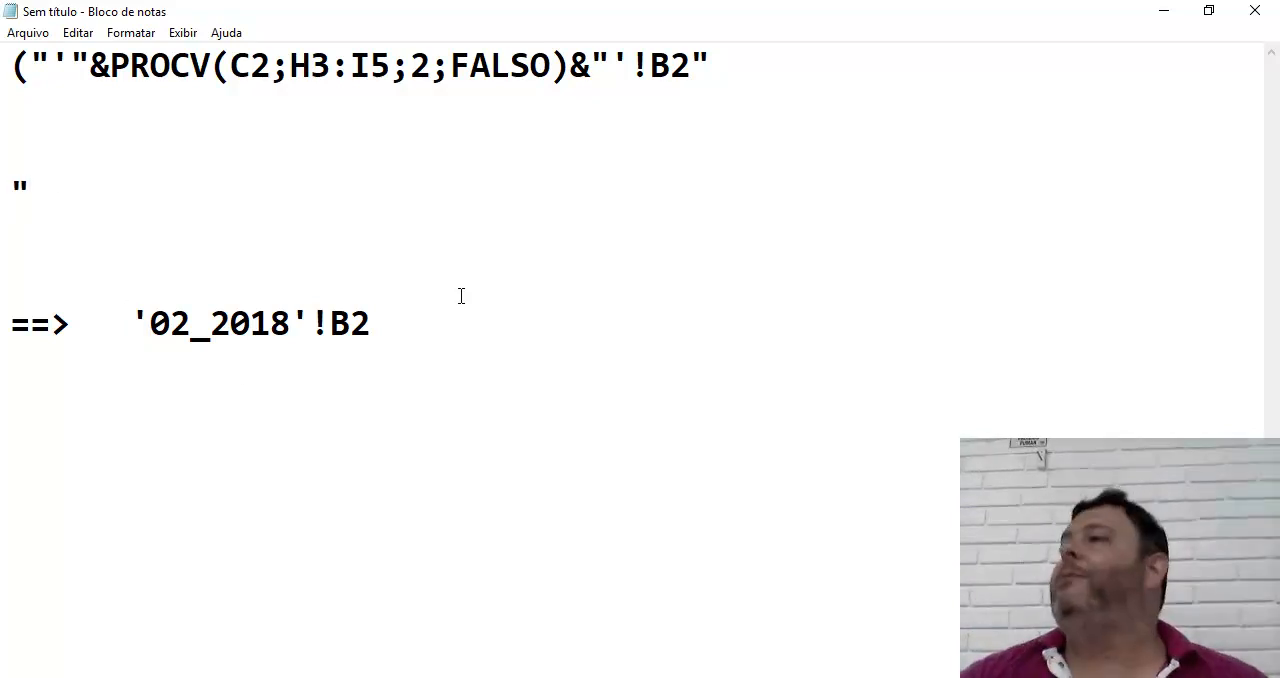
{"action": "type", "text": "   '   \"\""}
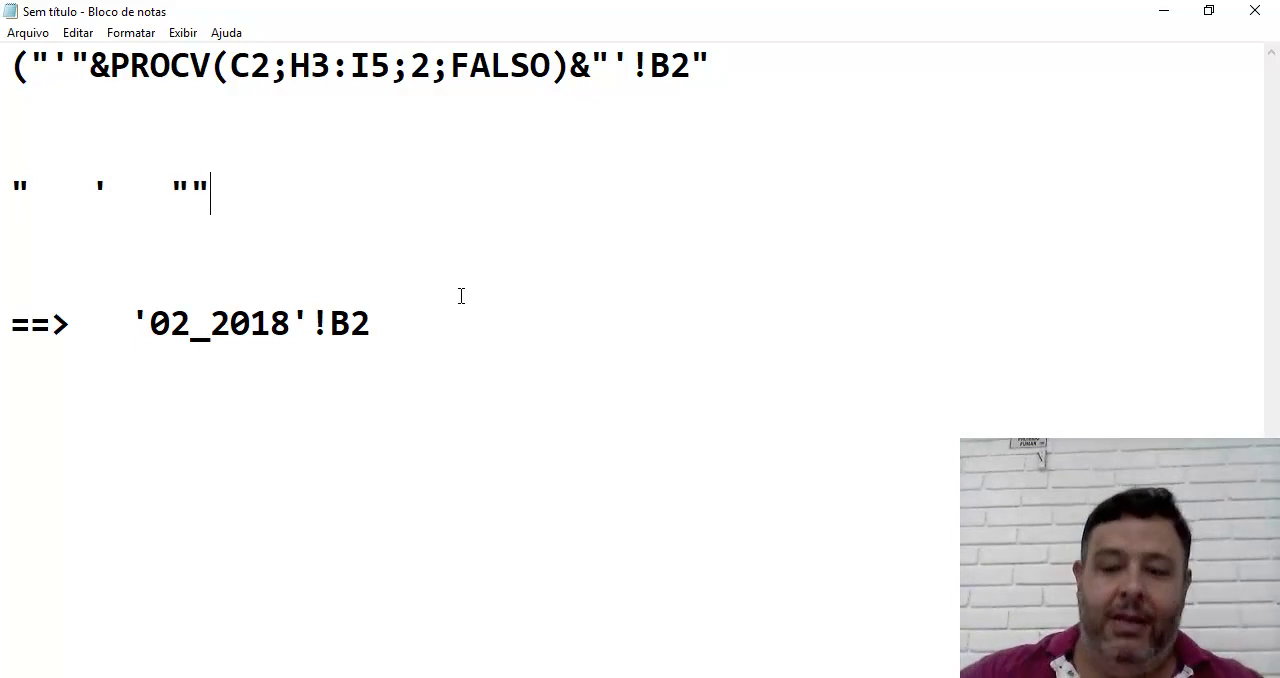
{"action": "key", "text": "BackSpace"}
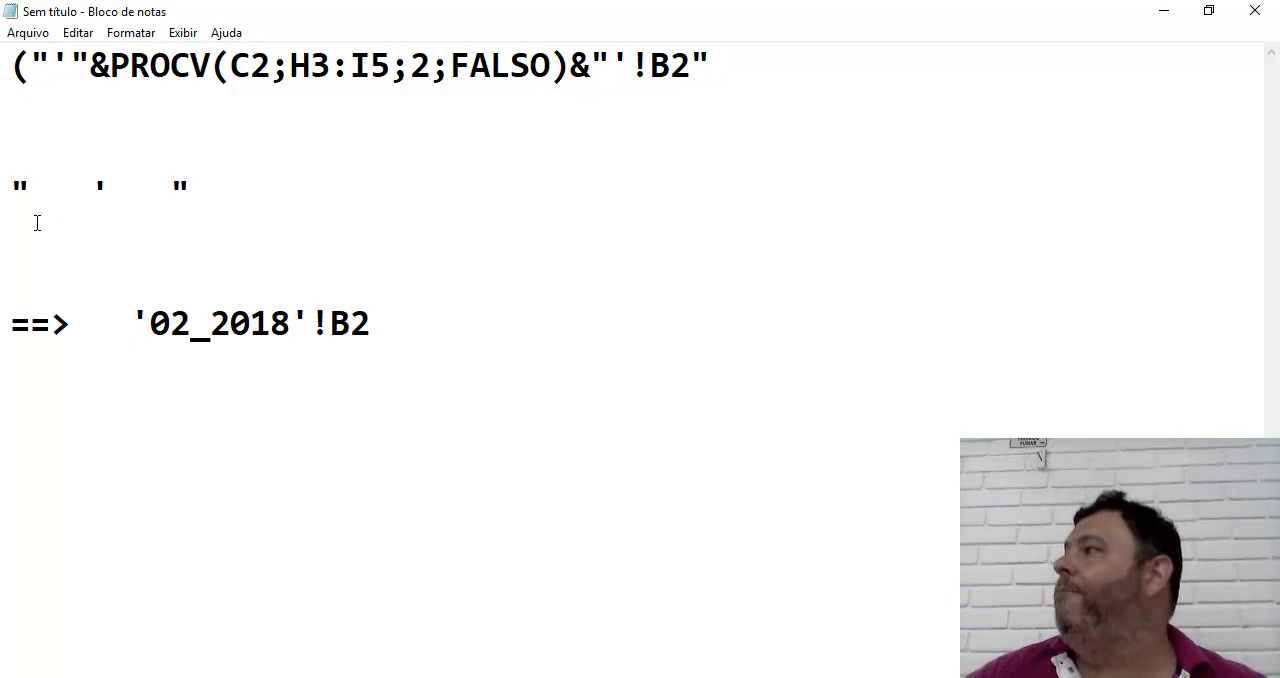
{"action": "left_click", "coordinate": [91, 194]}
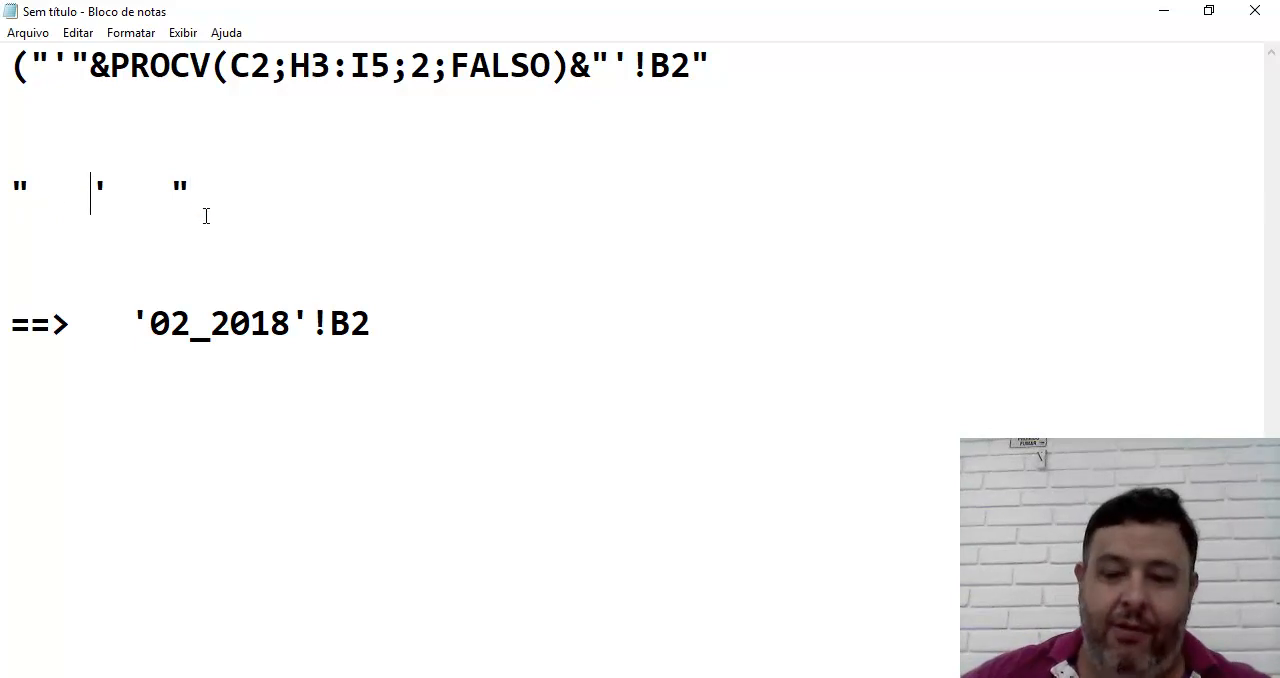
{"action": "key", "text": "BackSpace"}
{"action": "key", "text": "BackSpace"}
{"action": "key", "text": "BackSpace"}
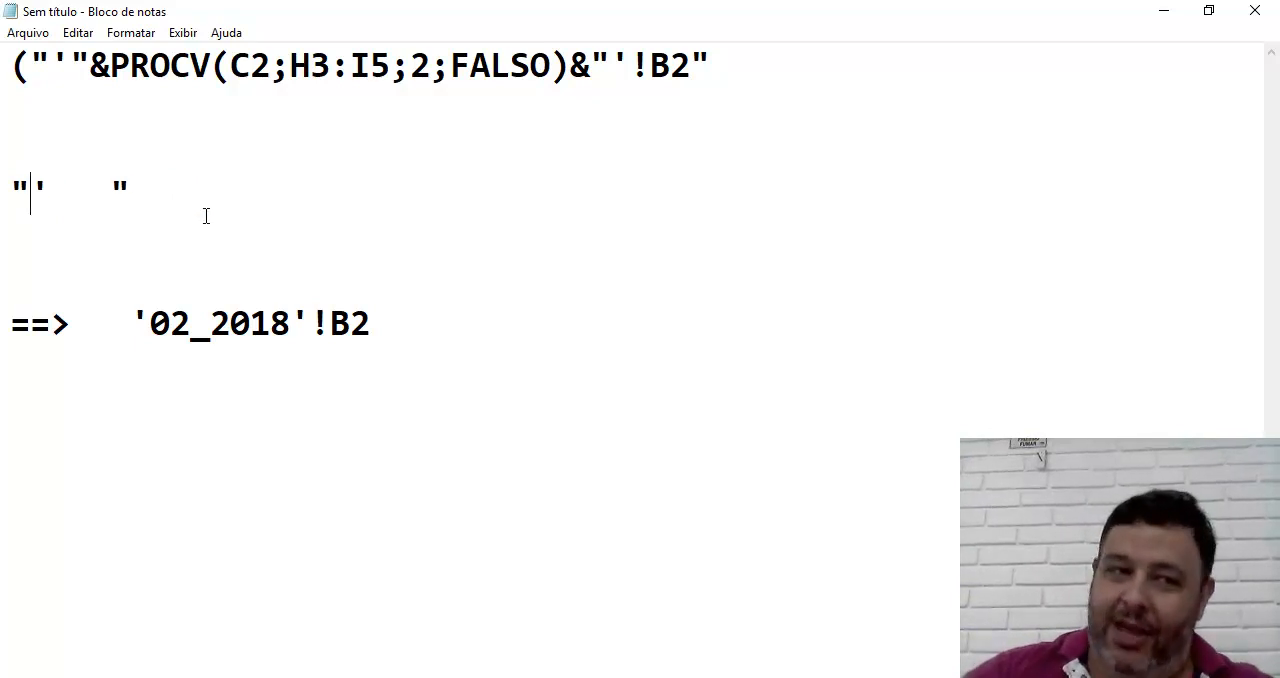
{"action": "key", "text": "Right"}
{"action": "key", "text": "Right"}
{"action": "key", "text": "Left"}
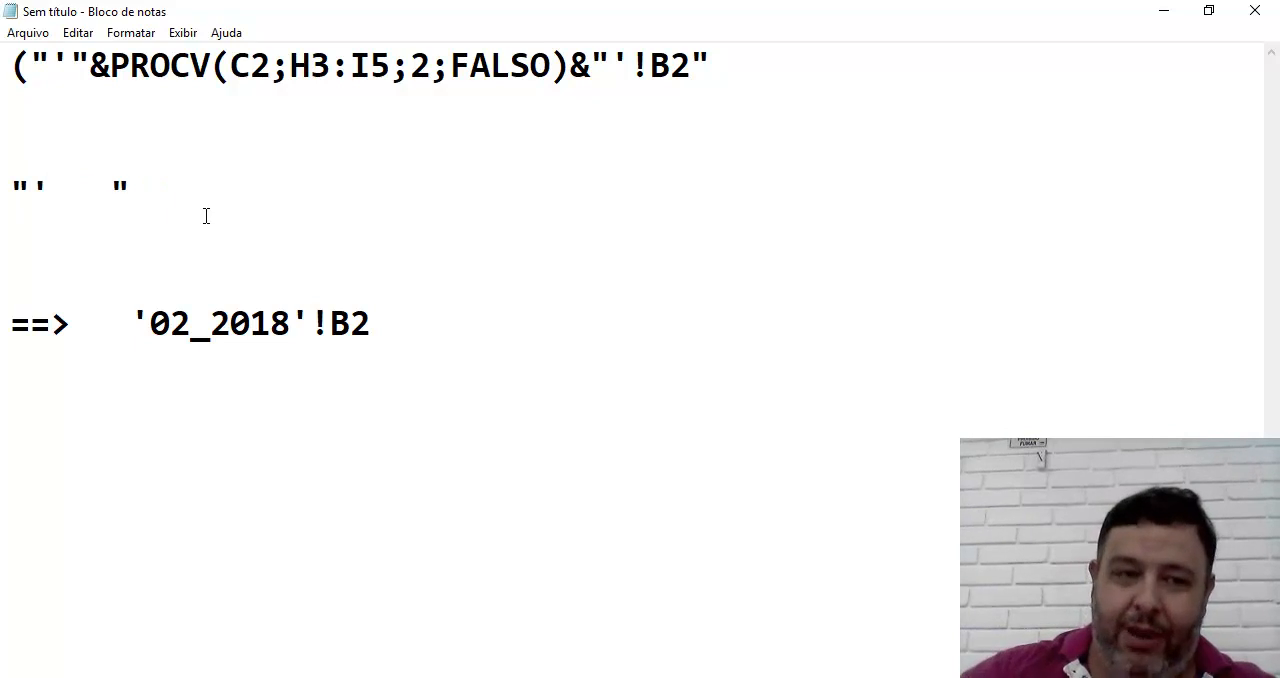
Replace the spaced-out quote example with "'", an apostrophe directly enclosed in double quotes
{"action": "key", "text": "BackSpace"}
{"action": "key", "text": "BackSpace"}
{"action": "key", "text": "Delete"}
{"action": "key", "text": "Delete"}
{"action": "key", "text": "Delete"}
{"action": "key", "text": "Delete"}
{"action": "key", "text": "Delete"}
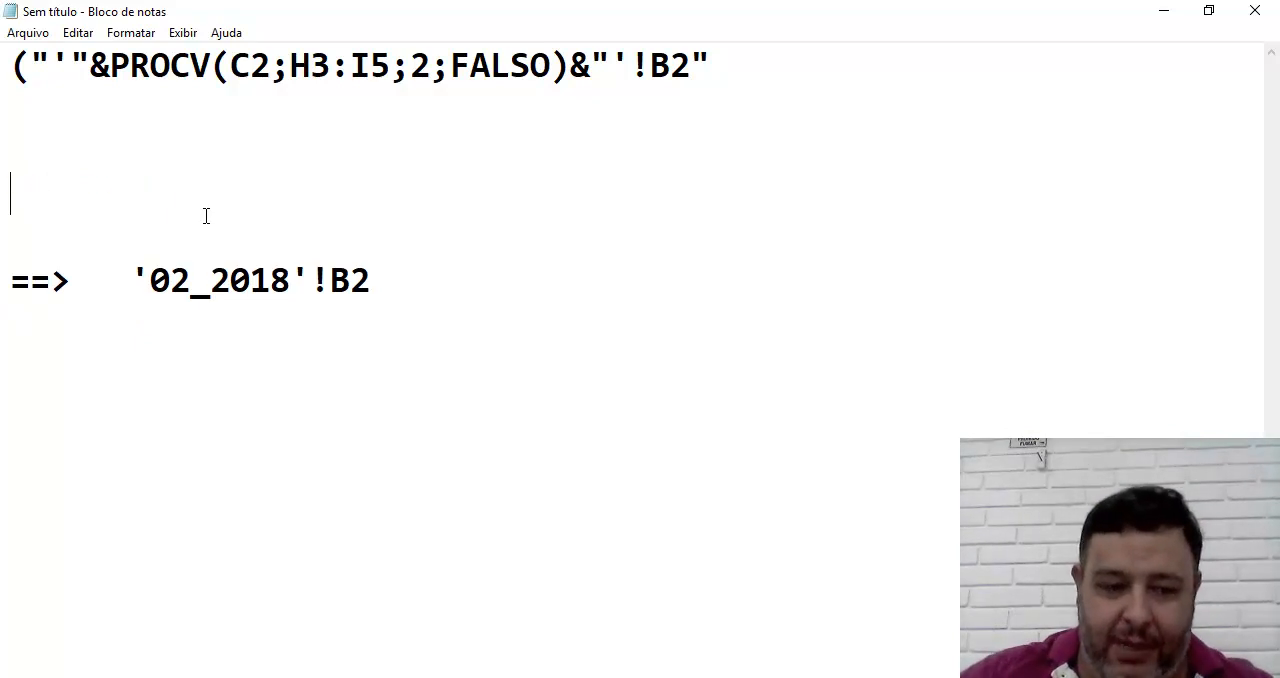
{"action": "type", "text": "\""}
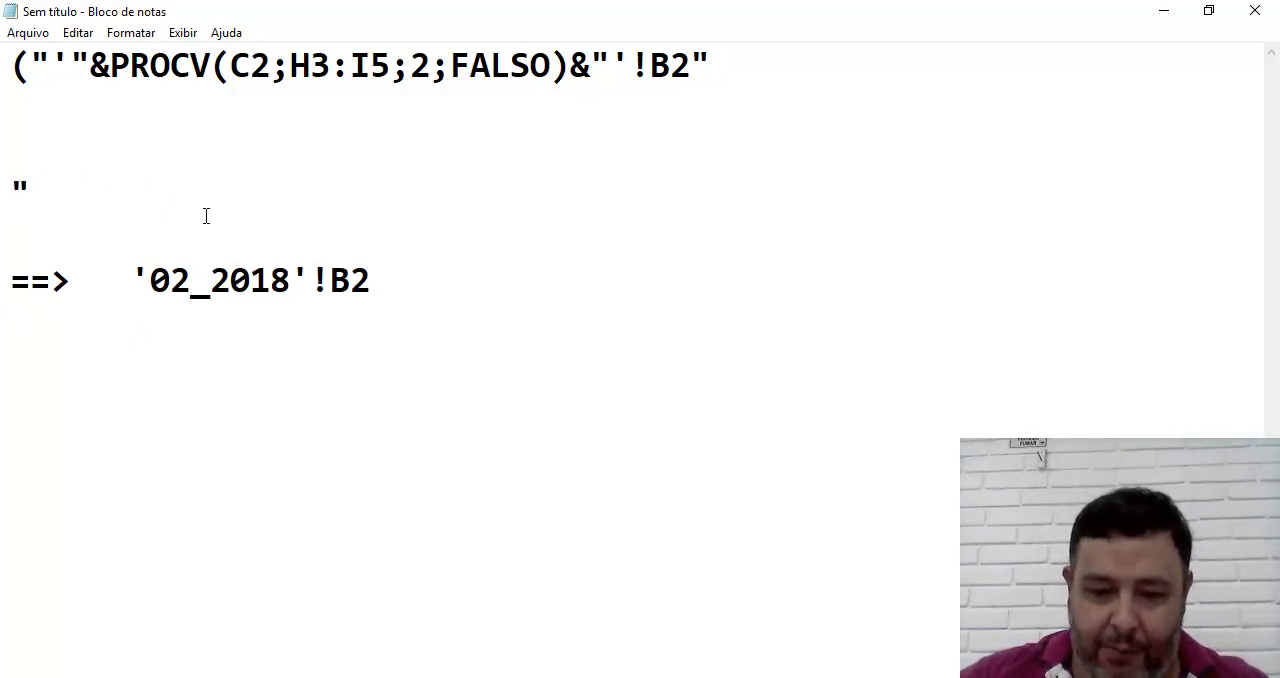
{"action": "type", "text": "'\""}
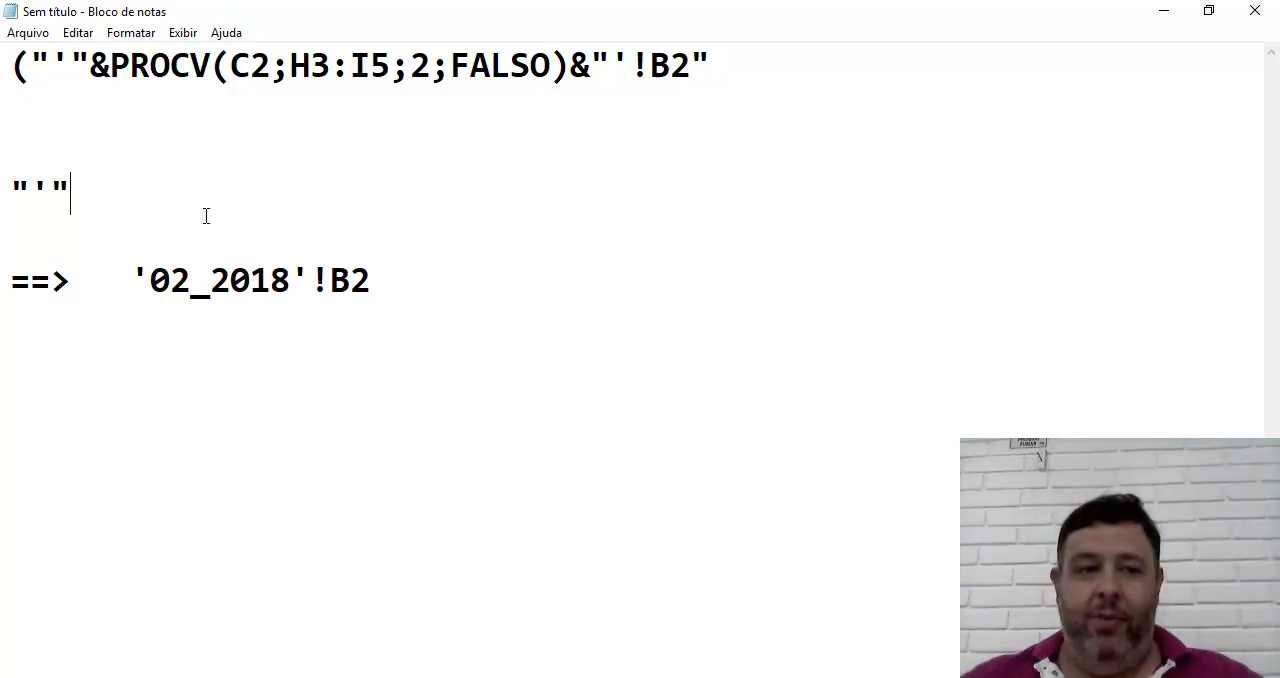
Add a single apostrophe on its own line directly above the ==> reference line
{"action": "left_click", "coordinate": [134, 255]}
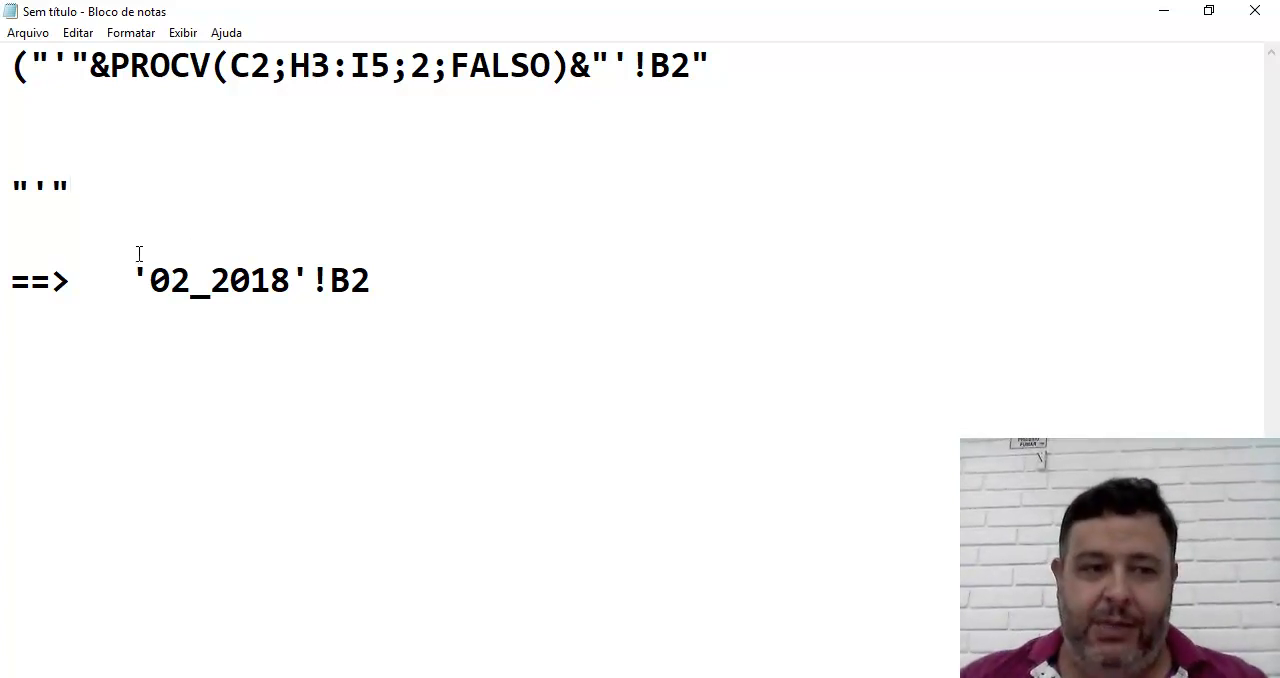
{"action": "key", "text": "Return"}
{"action": "type", "text": "'"}
{"action": "left_click", "coordinate": [81, 191]}
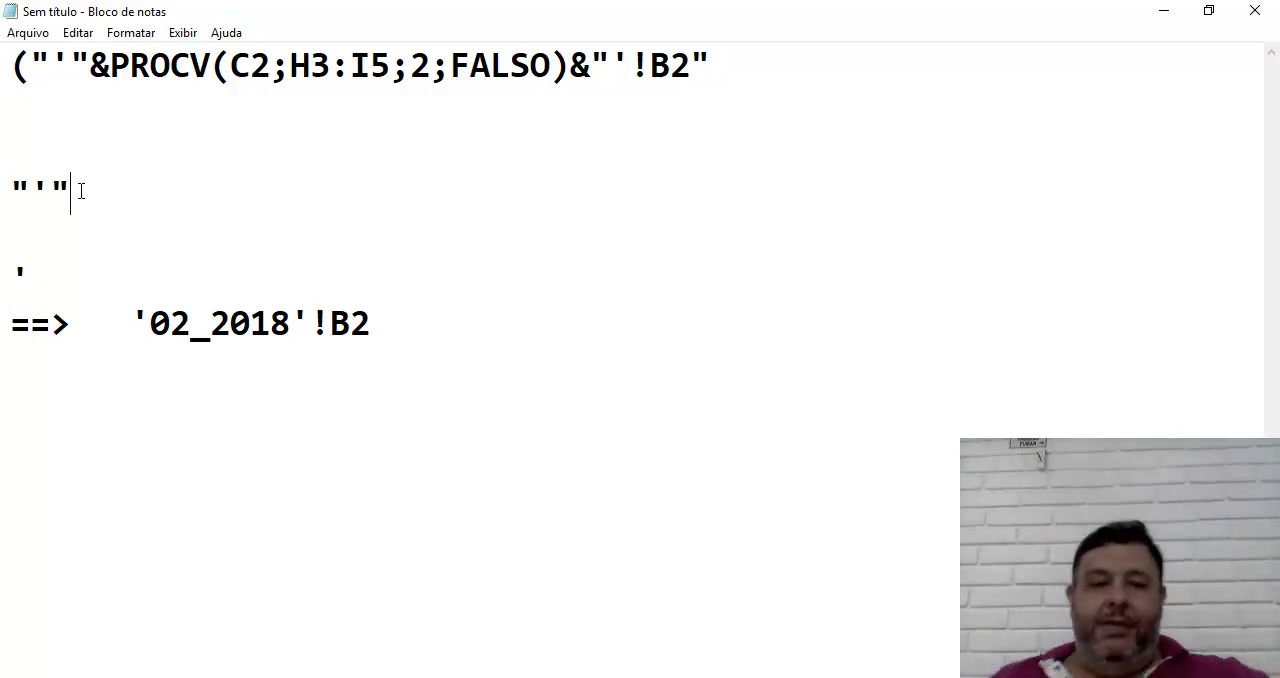
Highlight 02_2018 in the ==> reference line and check the INDIRETO formula in the Aula 4 workbook in Excel, returning to Notepad
{"action": "left_click_drag", "start_coordinate": [160, 338], "coordinate": [290, 338]}
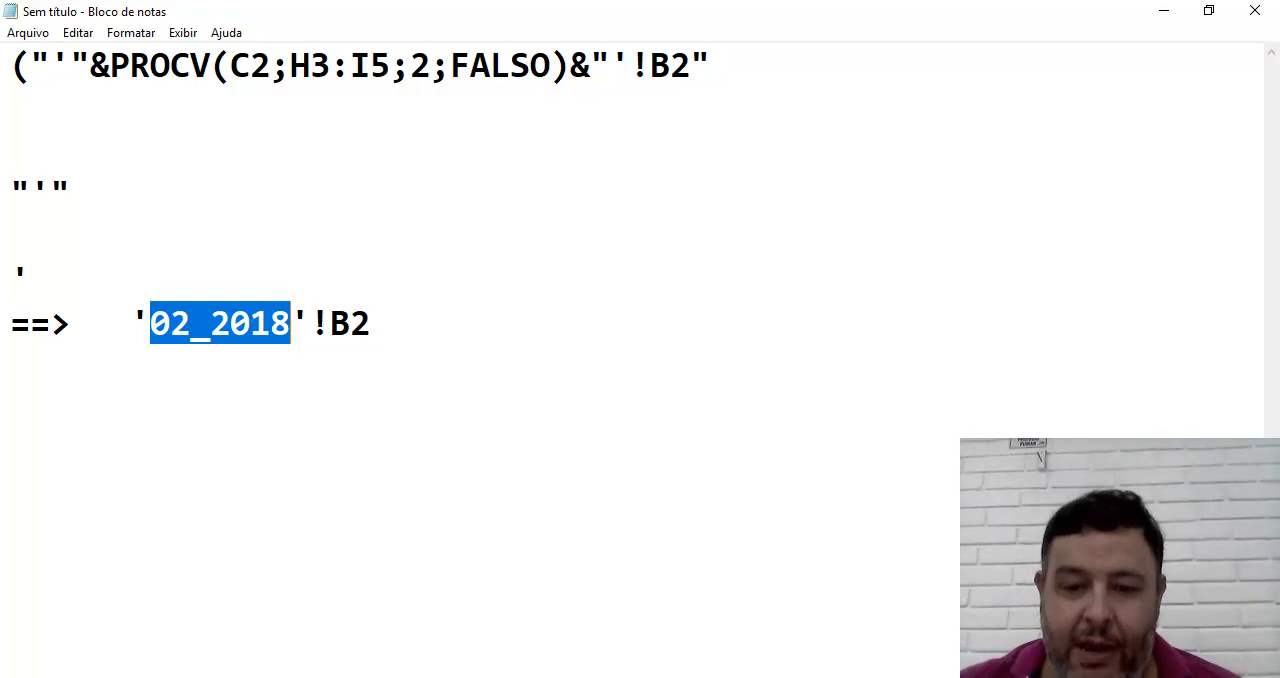
{"action": "left_click", "coordinate": [711, 677]}
{"action": "left_click", "coordinate": [641, 608]}
{"action": "mouse_move", "coordinate": [711, 677]}
{"action": "left_click", "coordinate": [818, 618]}
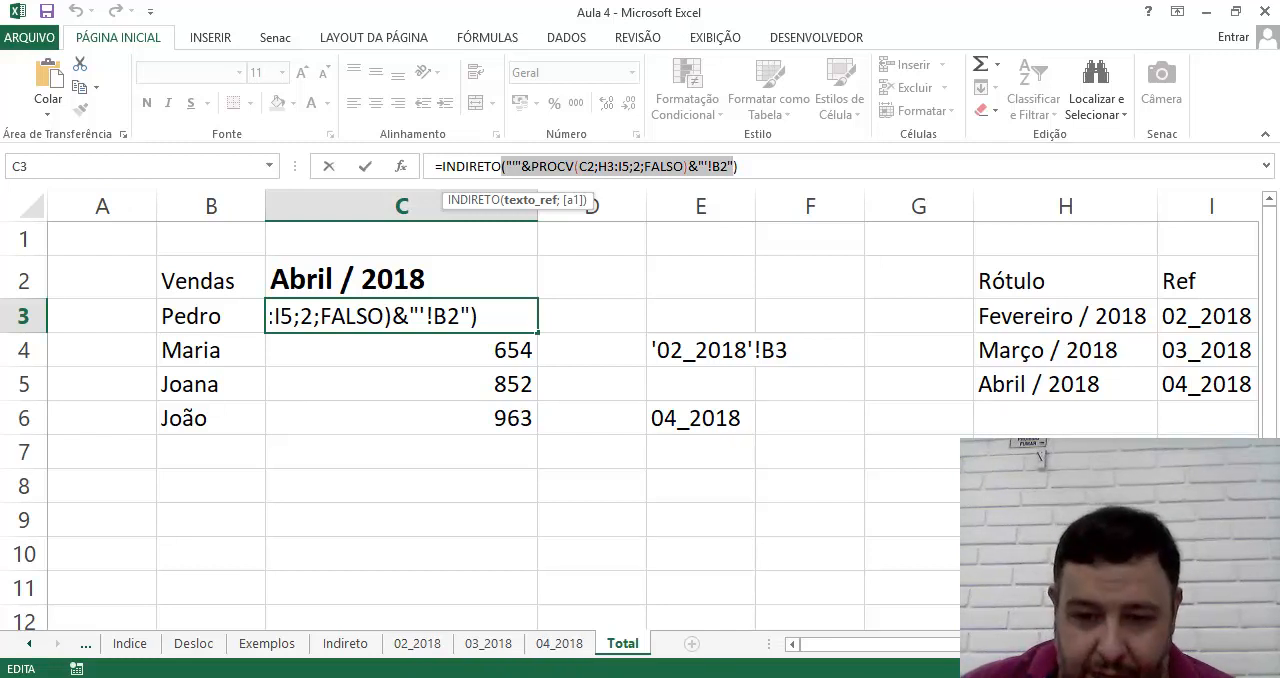
{"action": "key", "text": "alt+Tab"}
Write the sheet reference Plan1!B2 on a new line below the ==> reference line
{"action": "left_click", "coordinate": [320, 421]}
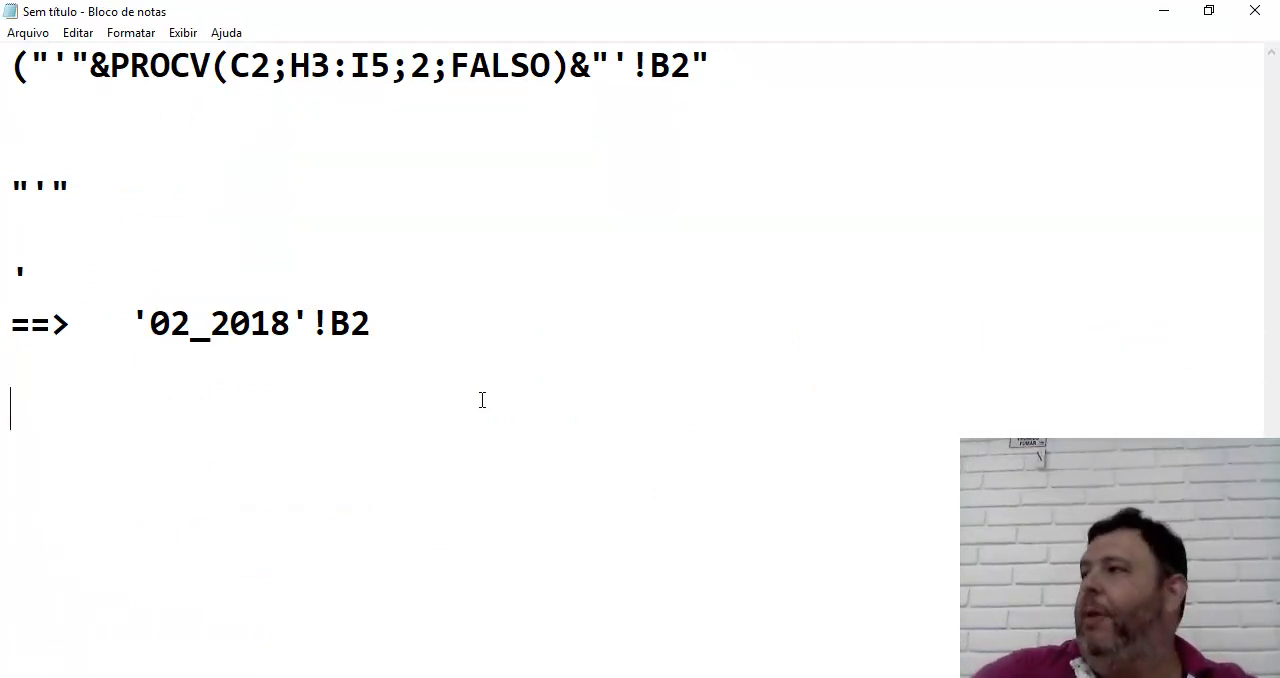
{"action": "type", "text": "Plan1"}
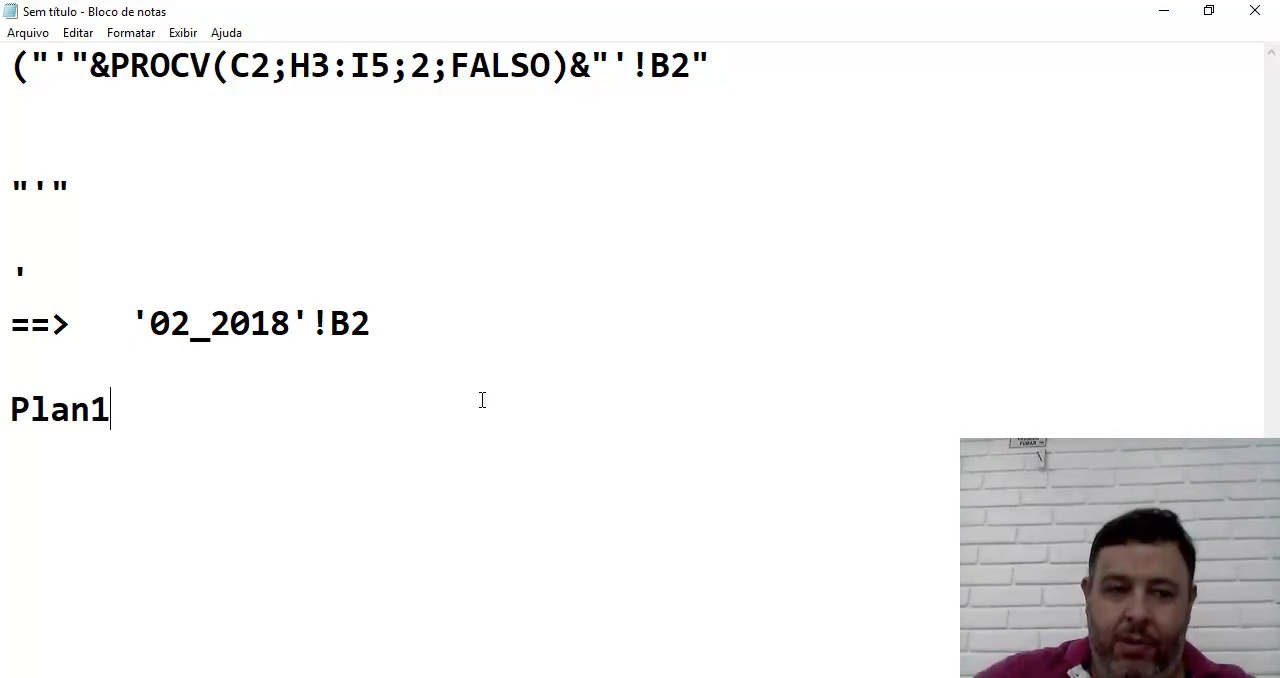
{"action": "type", "text": "!C"}
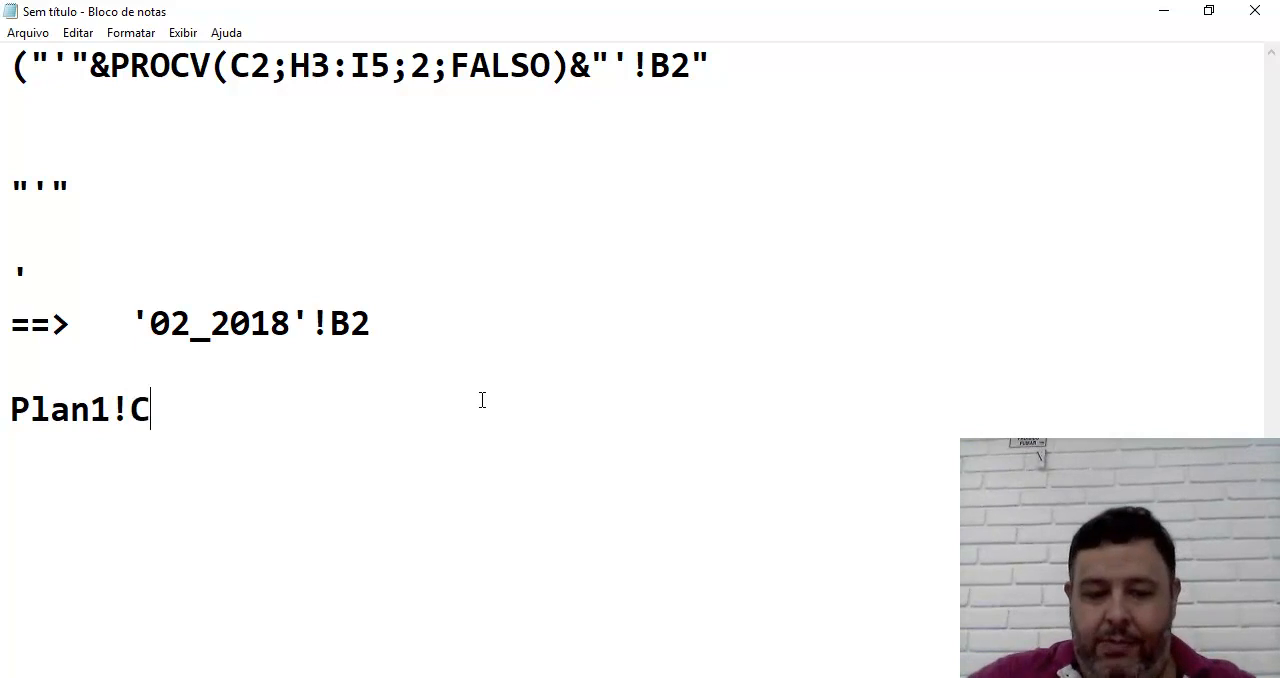
{"action": "key", "text": "BackSpace"}
{"action": "type", "text": "B2"}
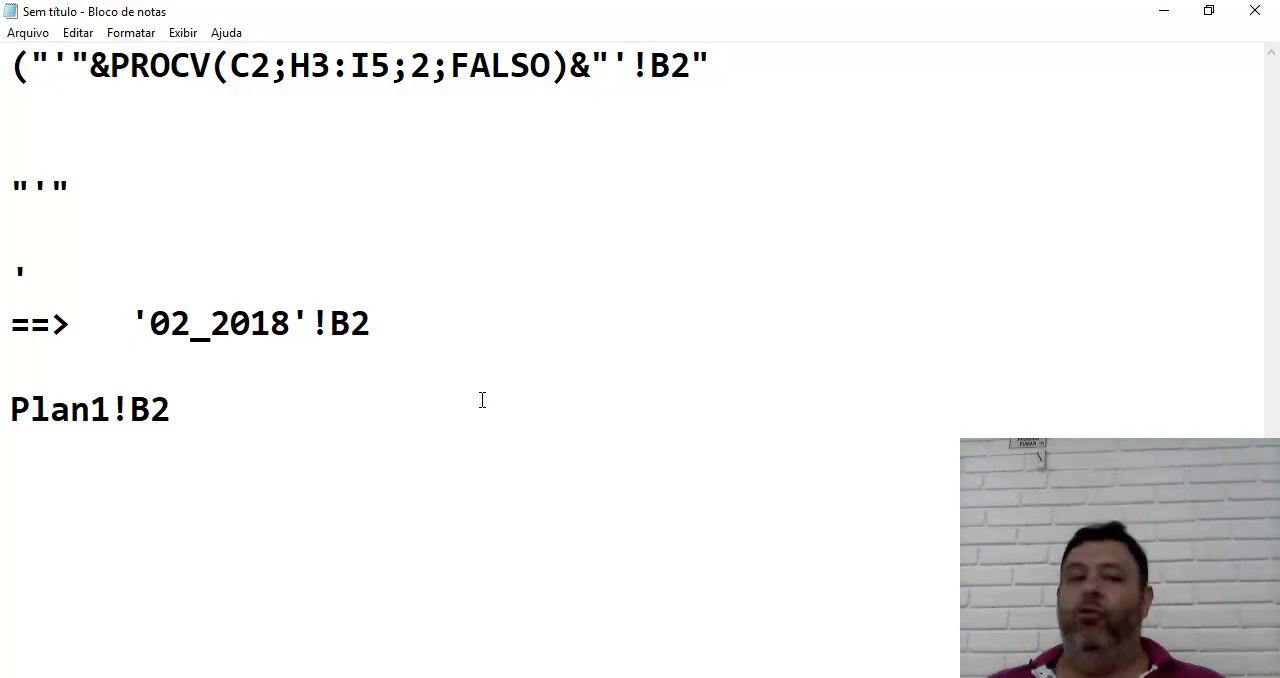
Add the reference 02_2018!B2 without apostrophes on the line below Plan1!B2
{"action": "key", "text": "Return"}
{"action": "type", "text": "02"}
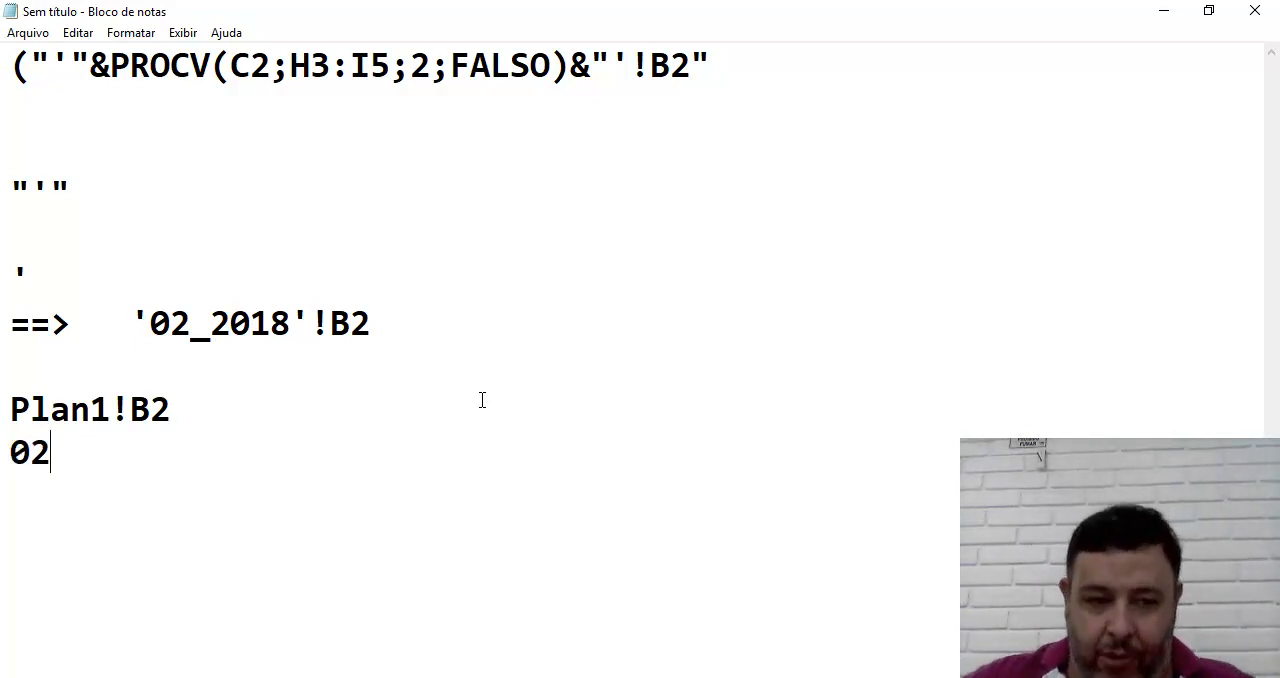
{"action": "type", "text": "_2018"}
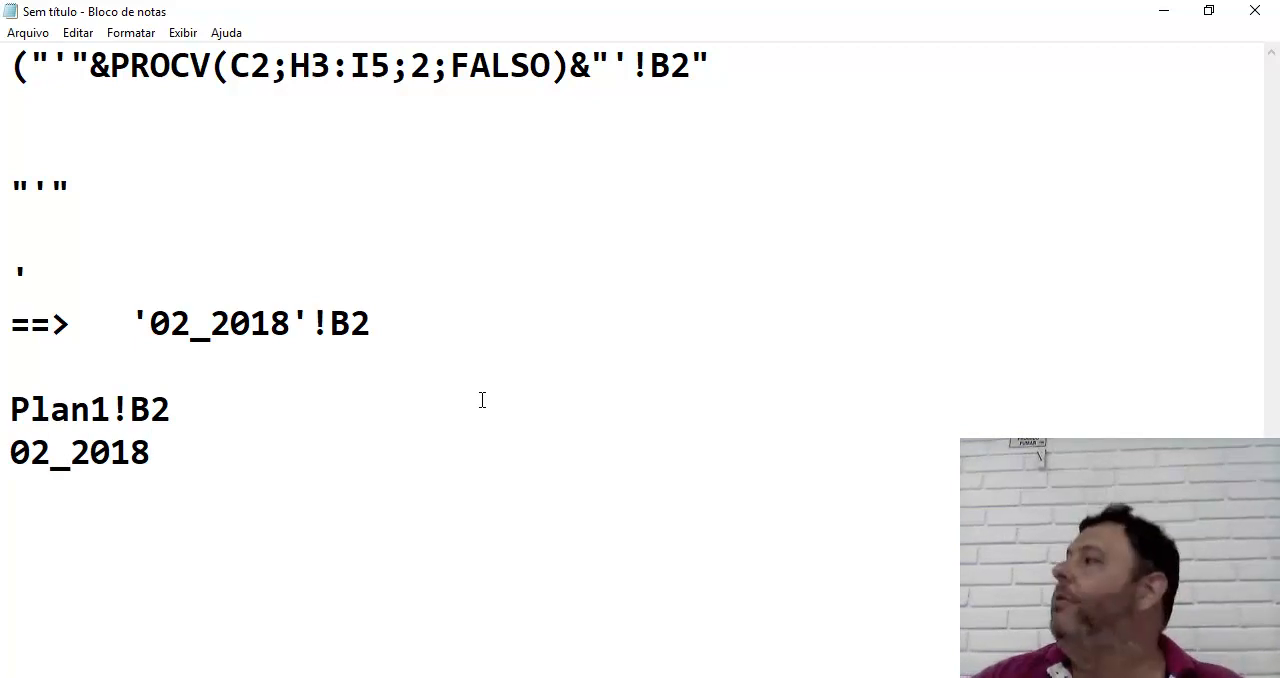
{"action": "type", "text": "!"}
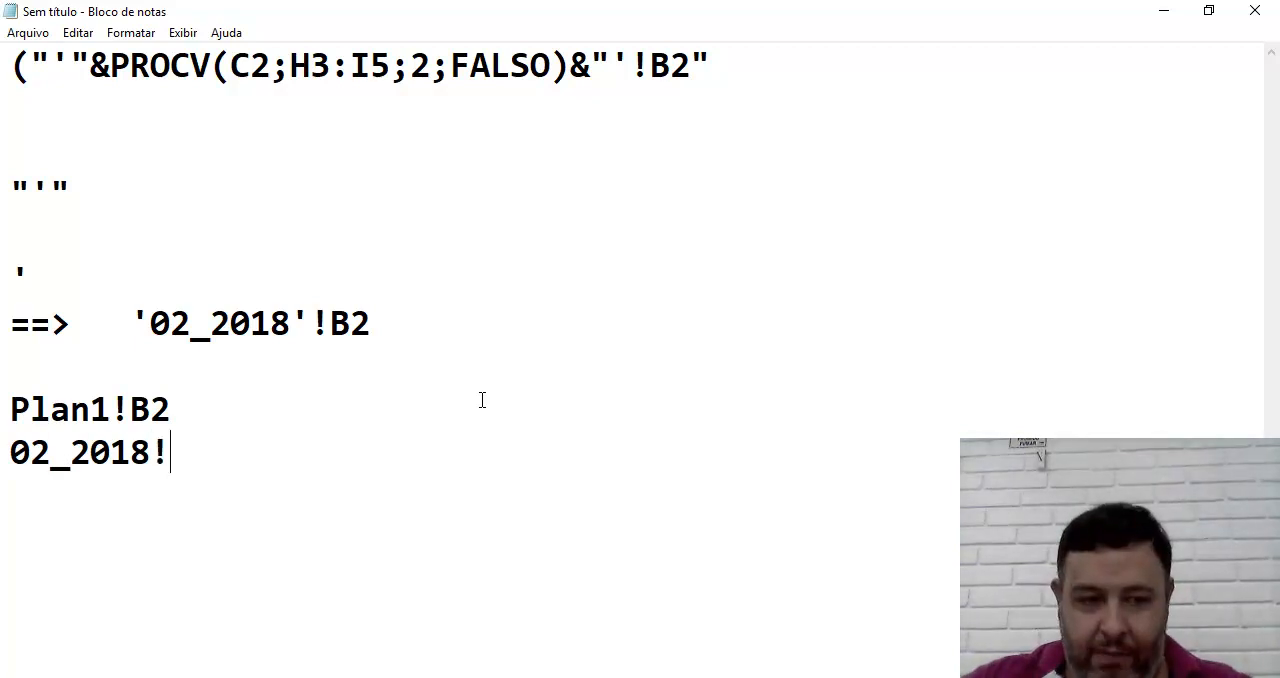
{"action": "type", "text": "B2"}
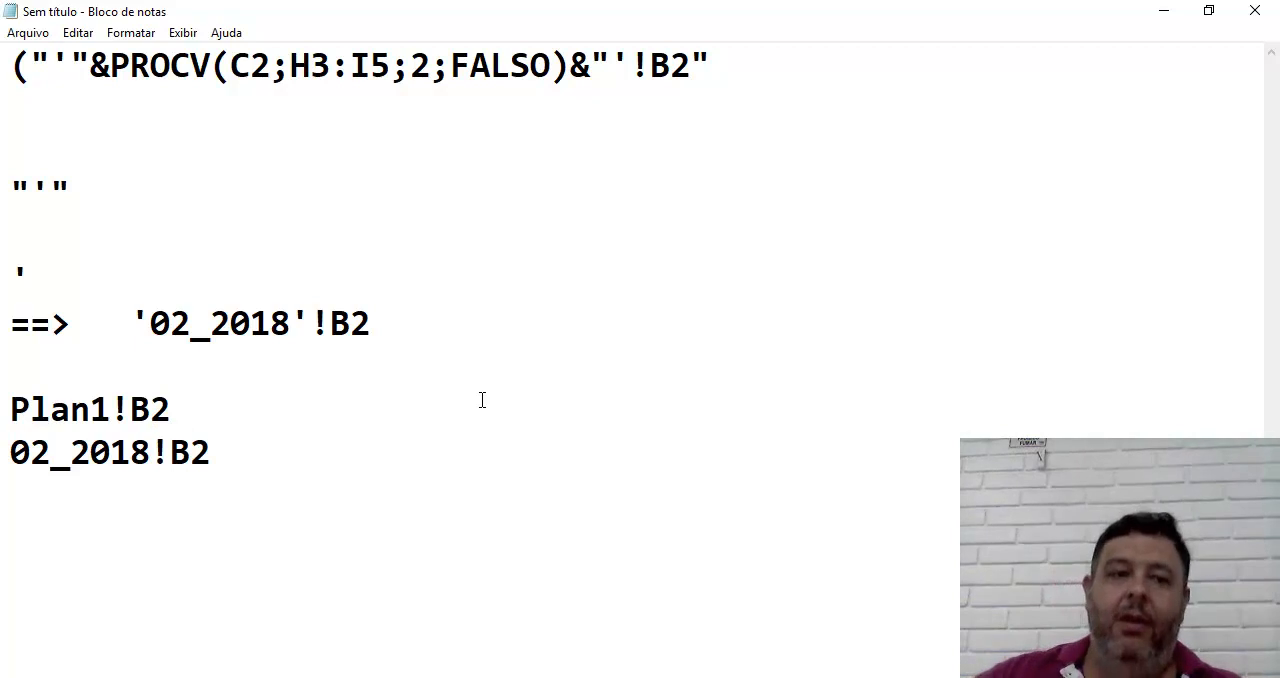
Enclose the sheet name in the last line in apostrophes, making it '02_2018'!B2
{"action": "left_click", "coordinate": [4, 452]}
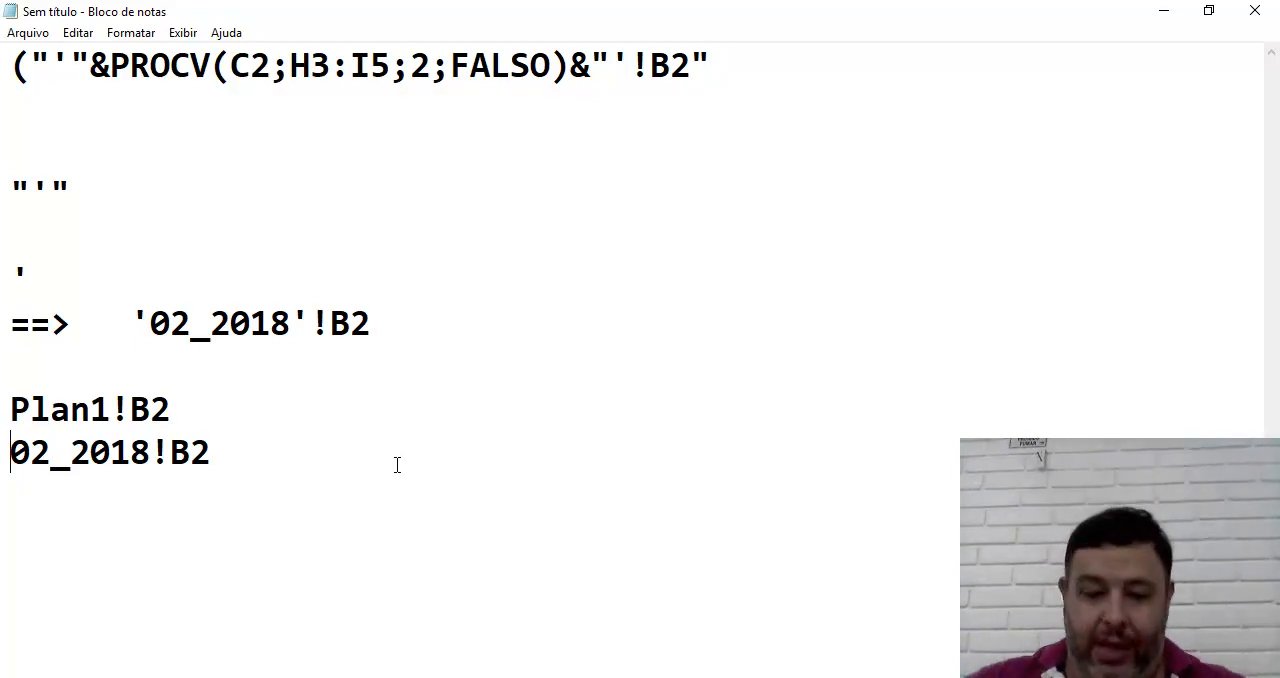
{"action": "type", "text": "'"}
{"action": "key", "text": "Right"}
{"action": "key", "text": "Right"}
{"action": "key", "text": "Right"}
{"action": "key", "text": "Right"}
{"action": "key", "text": "Right"}
{"action": "key", "text": "Right"}
{"action": "key", "text": "Right"}
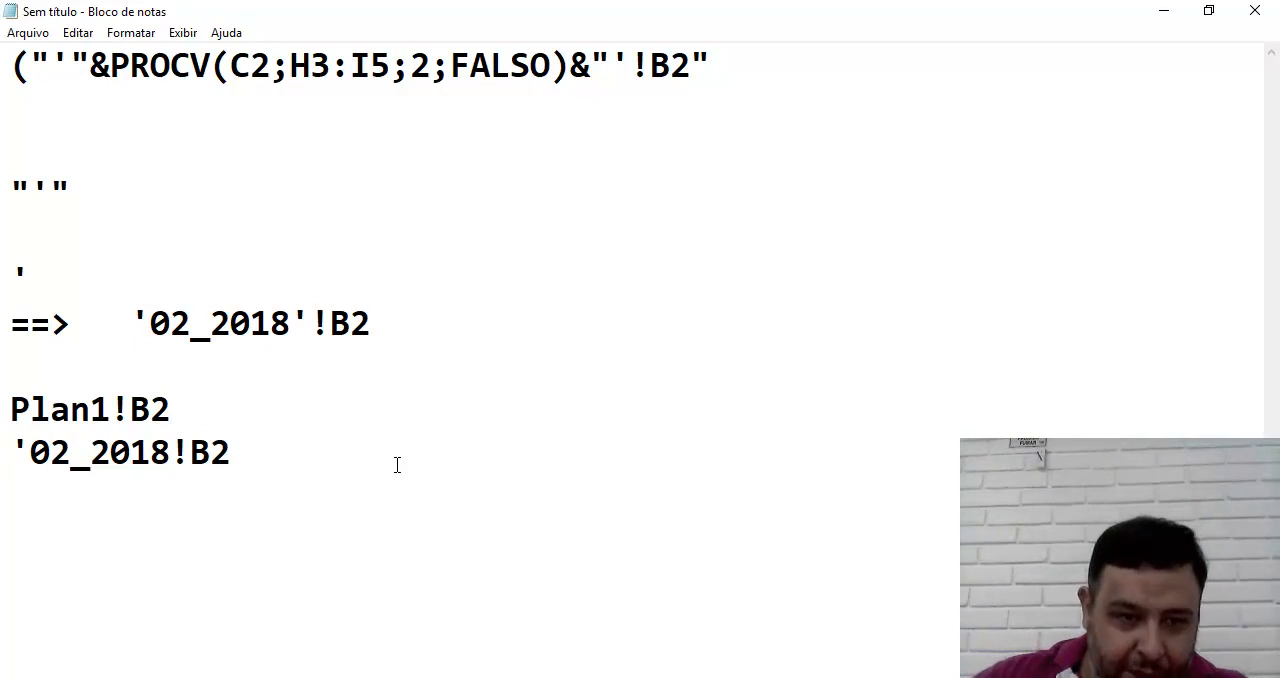
{"action": "type", "text": "'"}
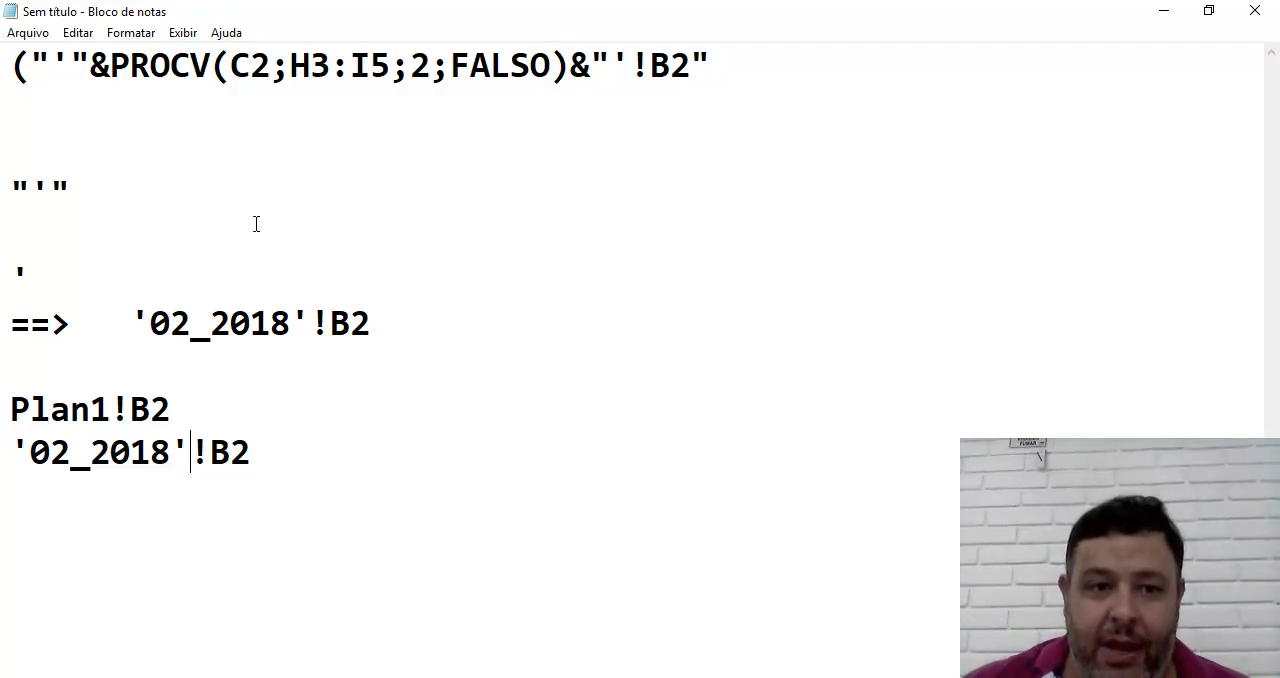
Copy 02_2018 from the ==> line and extend the "'" example to "'" & 02_2018 & "'"
{"action": "left_click_drag", "start_coordinate": [147, 326], "coordinate": [291, 323]}
{"action": "key", "text": "ctrl+c"}
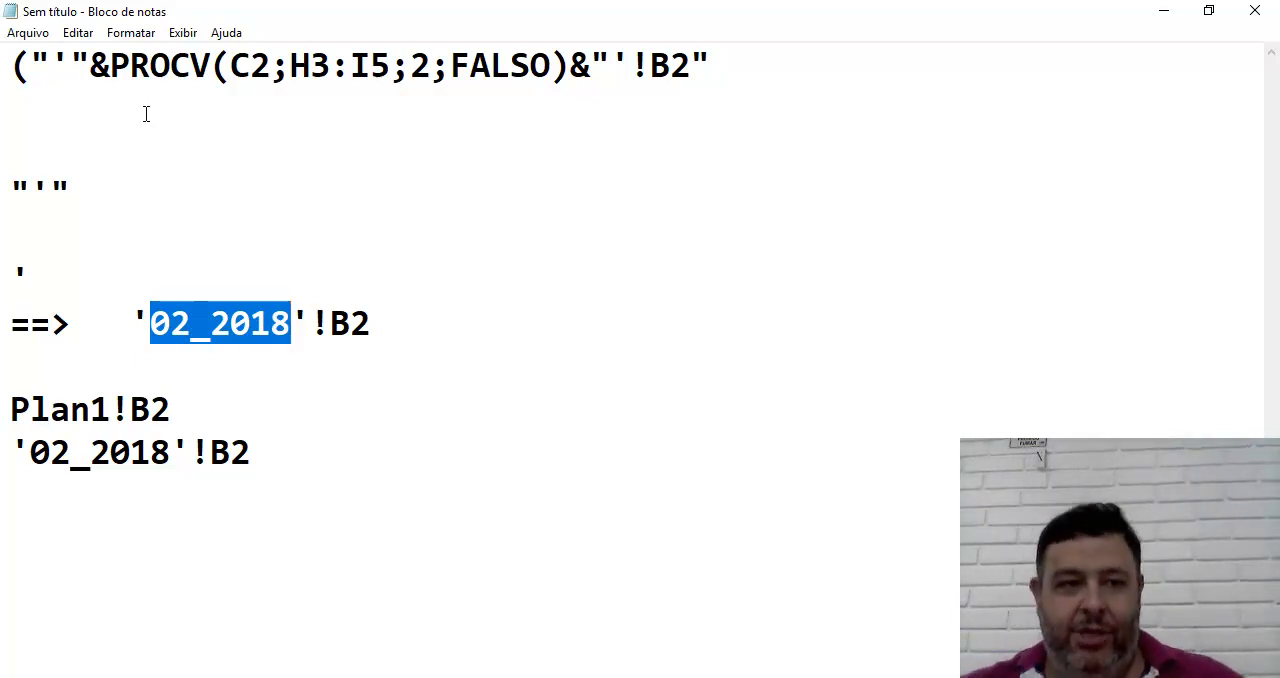
{"action": "left_click", "coordinate": [95, 190]}
{"action": "type", "text": "&"}
{"action": "key", "text": "ctrl+v"}
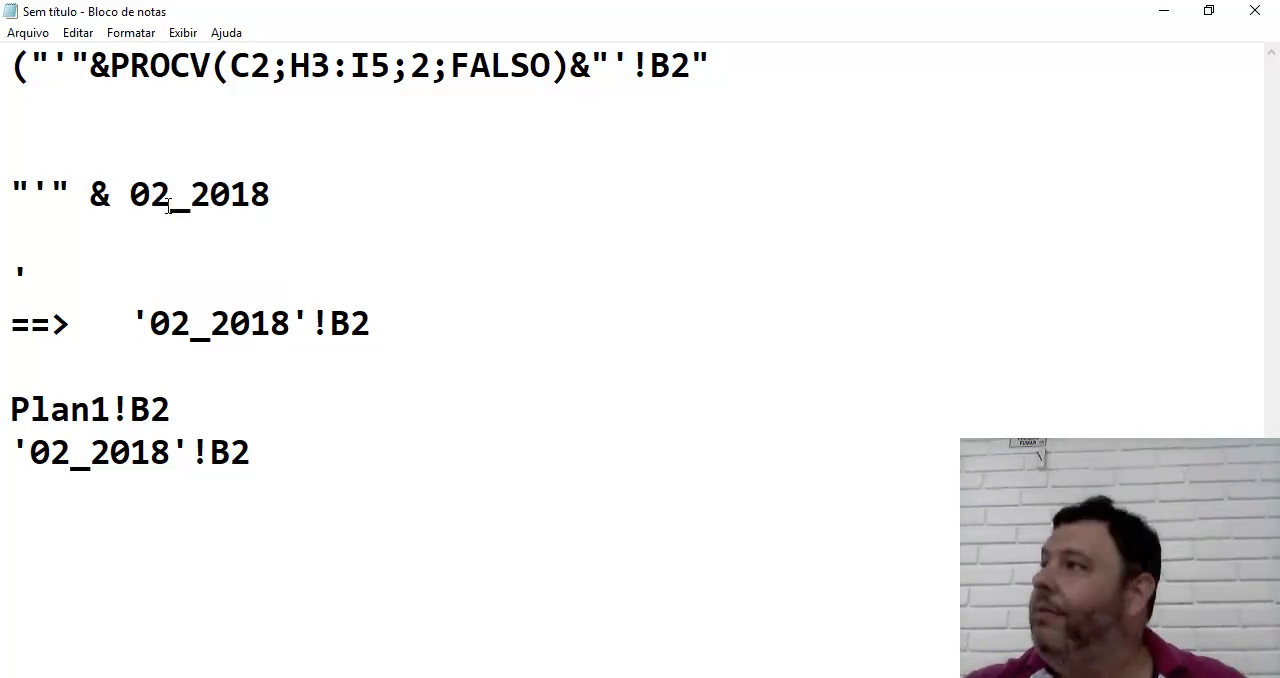
{"action": "type", "text": "&"}
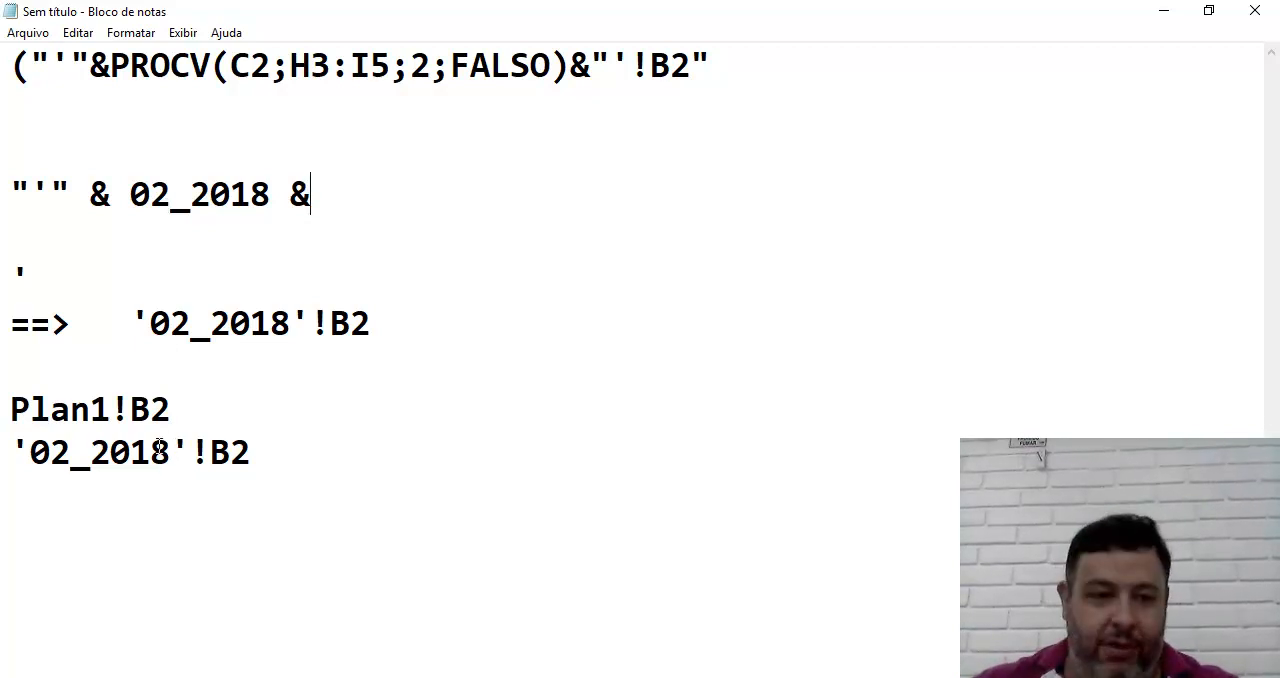
{"action": "type", "text": "\""}
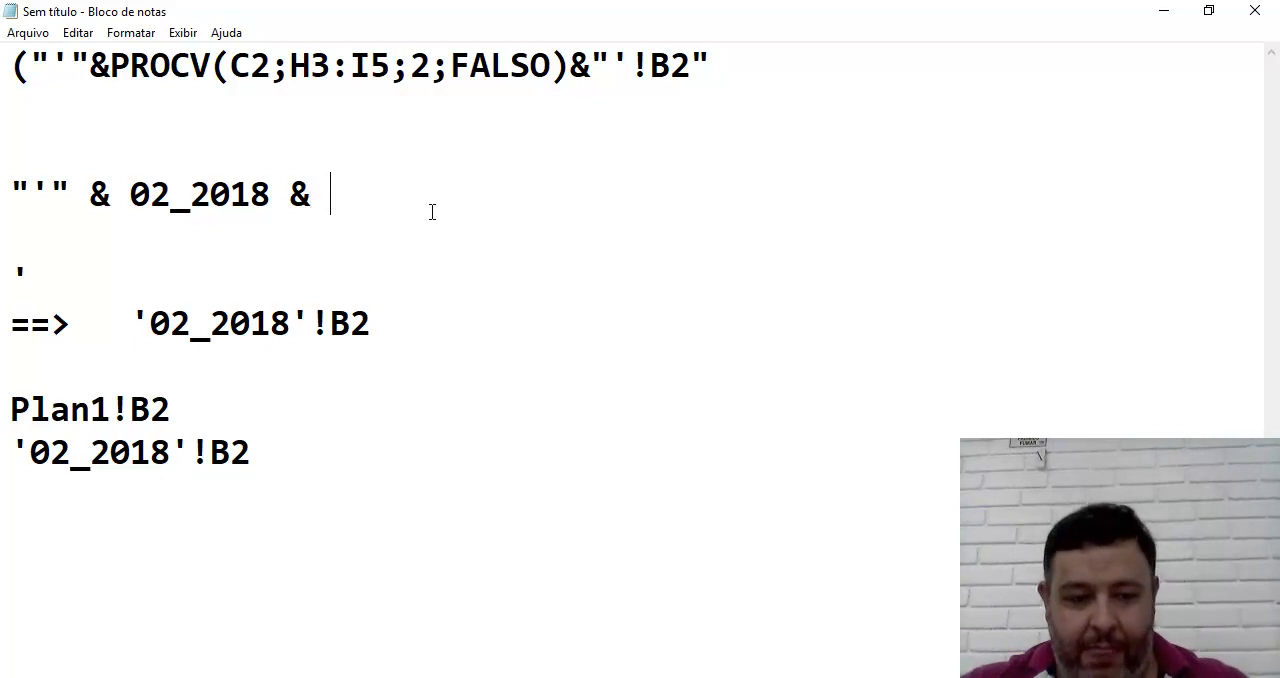
{"action": "type", "text": "'\""}
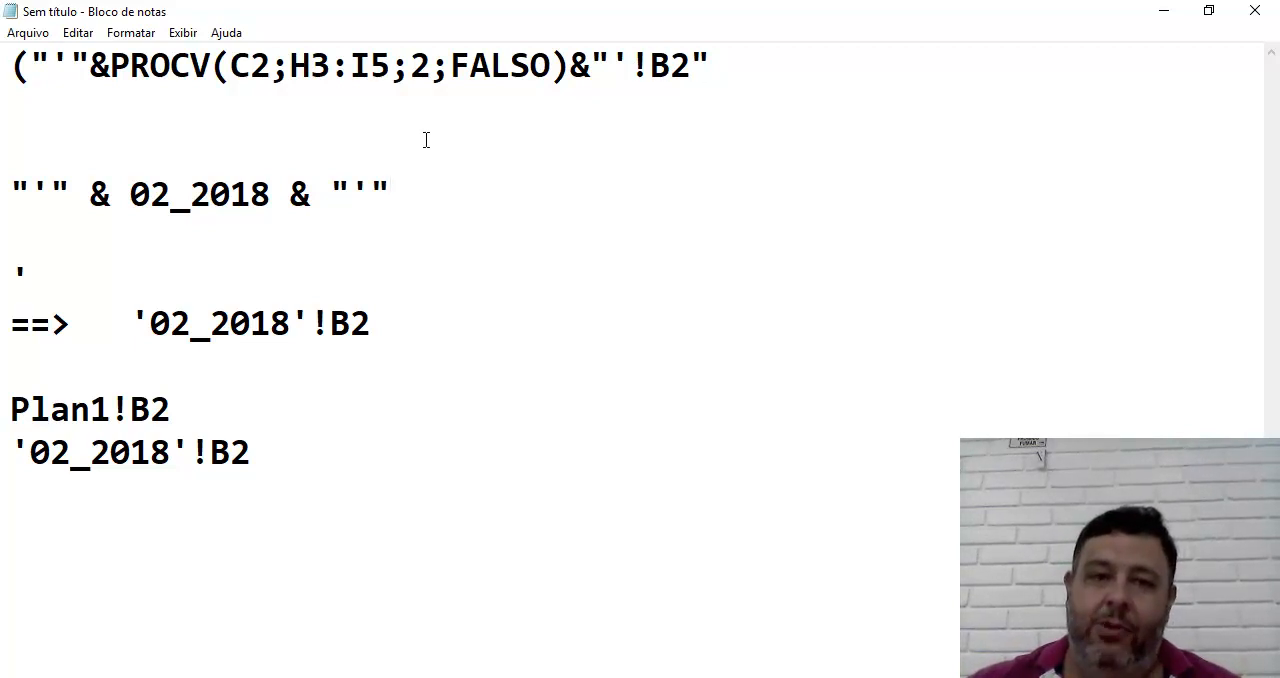
Insert !B2 after the apostrophe inside the last quoted part of the concatenation example, making it "'!B2"
{"action": "key", "text": "Left"}
{"action": "type", "text": "!B"}
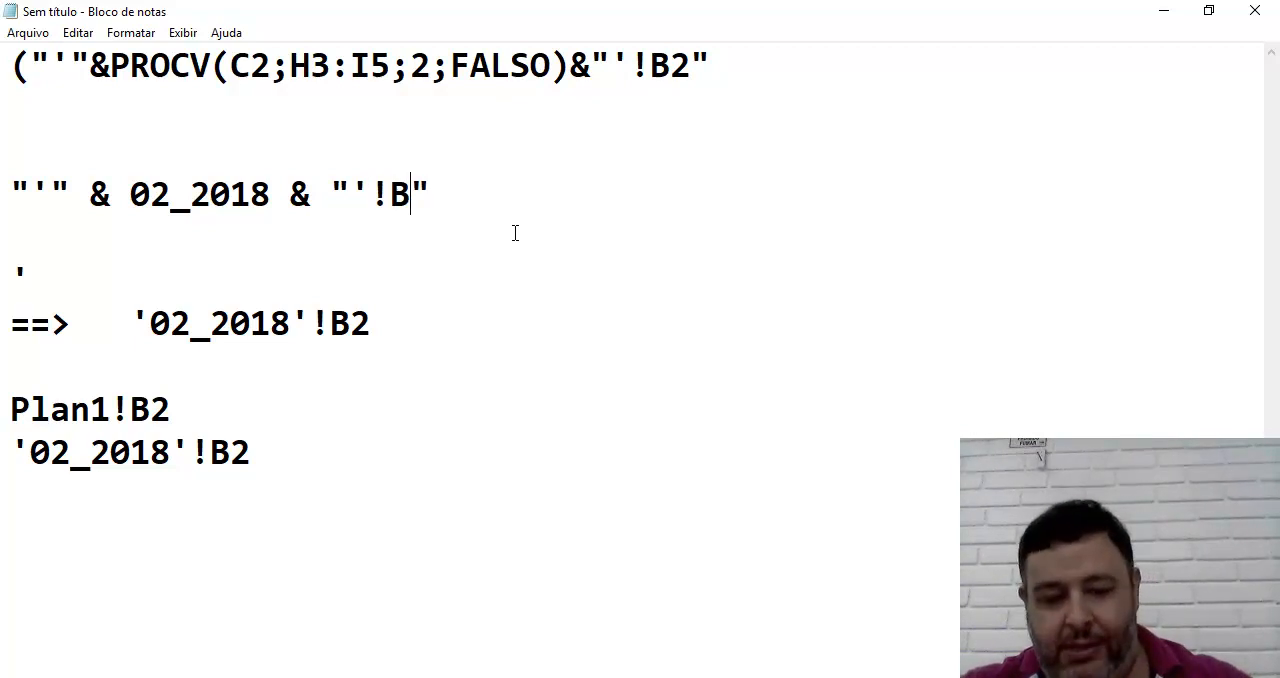
{"action": "type", "text": "@"}
{"action": "key", "text": "BackSpace"}
{"action": "type", "text": "2"}
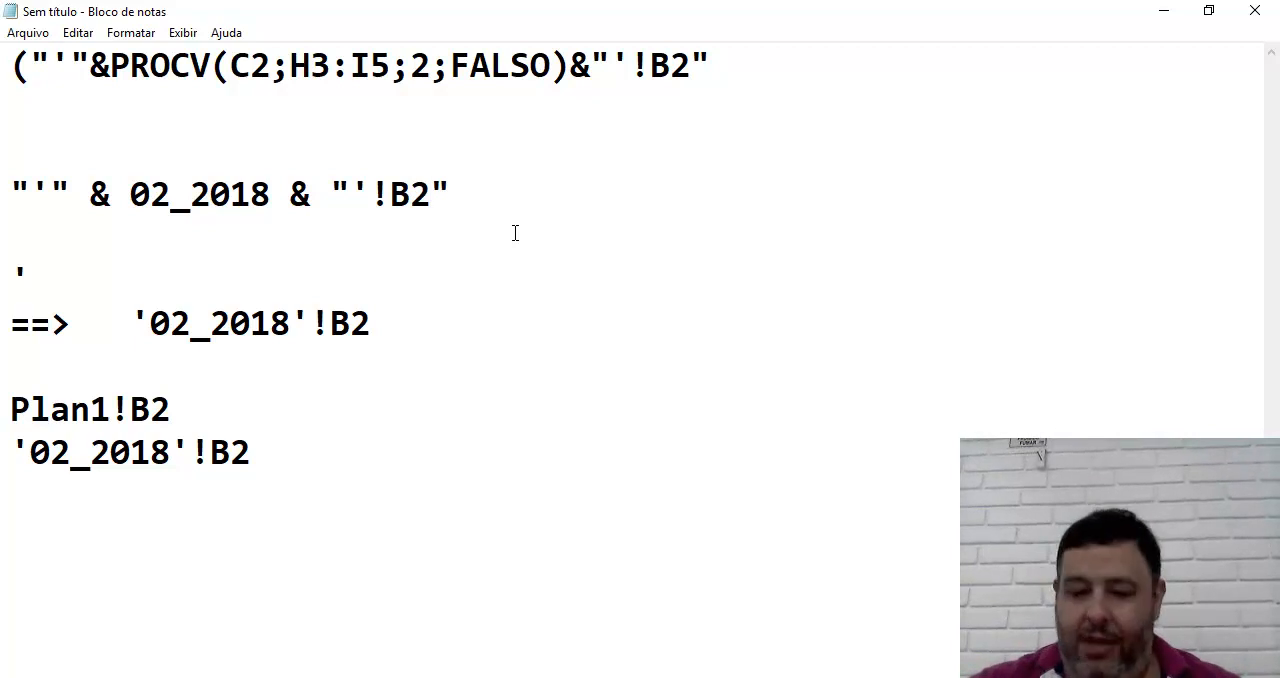
Write the concatenated reference '02_2018'!B2 directly below the concatenation example and highlight it
{"action": "key", "text": "Down"}
{"action": "type", "text": "'02_2018"}
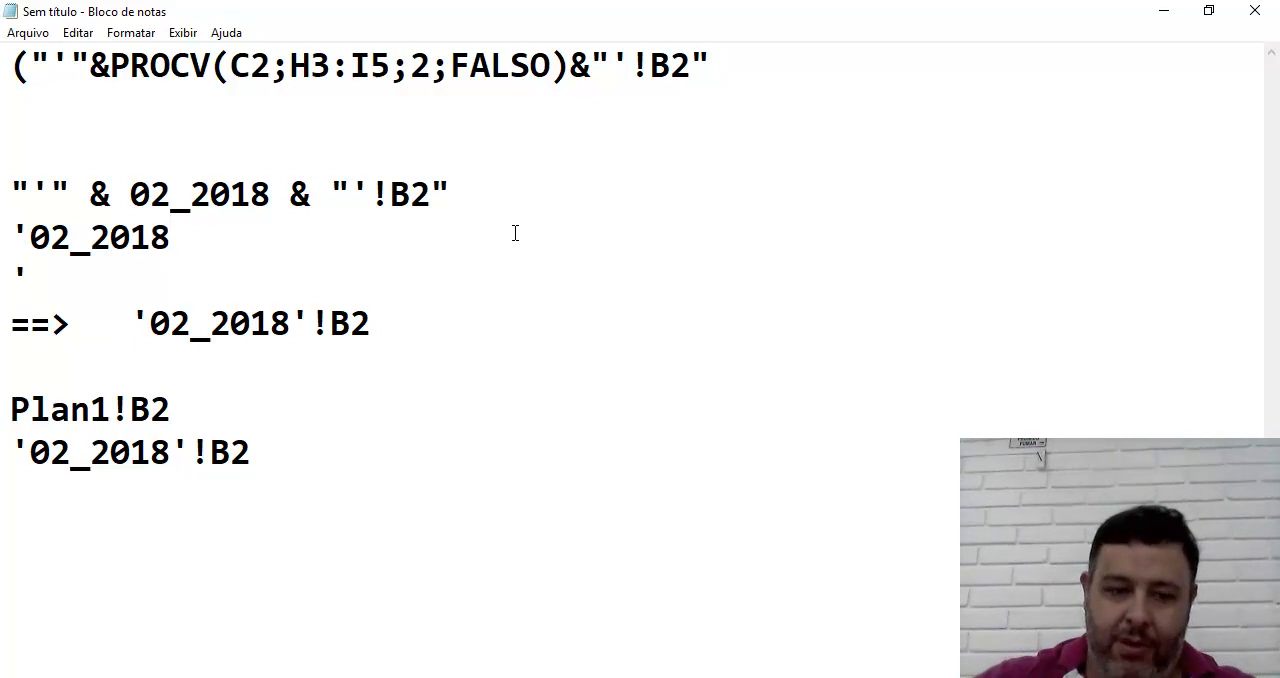
{"action": "type", "text": "!B2"}
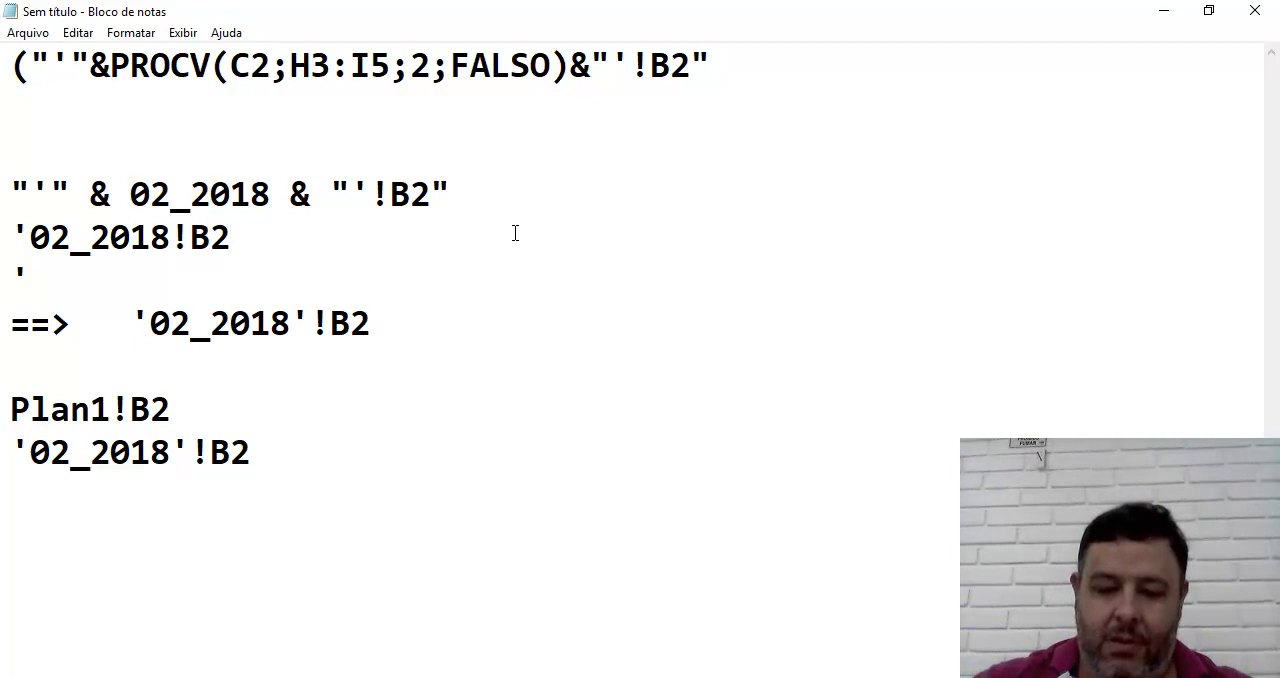
{"action": "left_click", "coordinate": [179, 233]}
{"action": "type", "text": "'"}
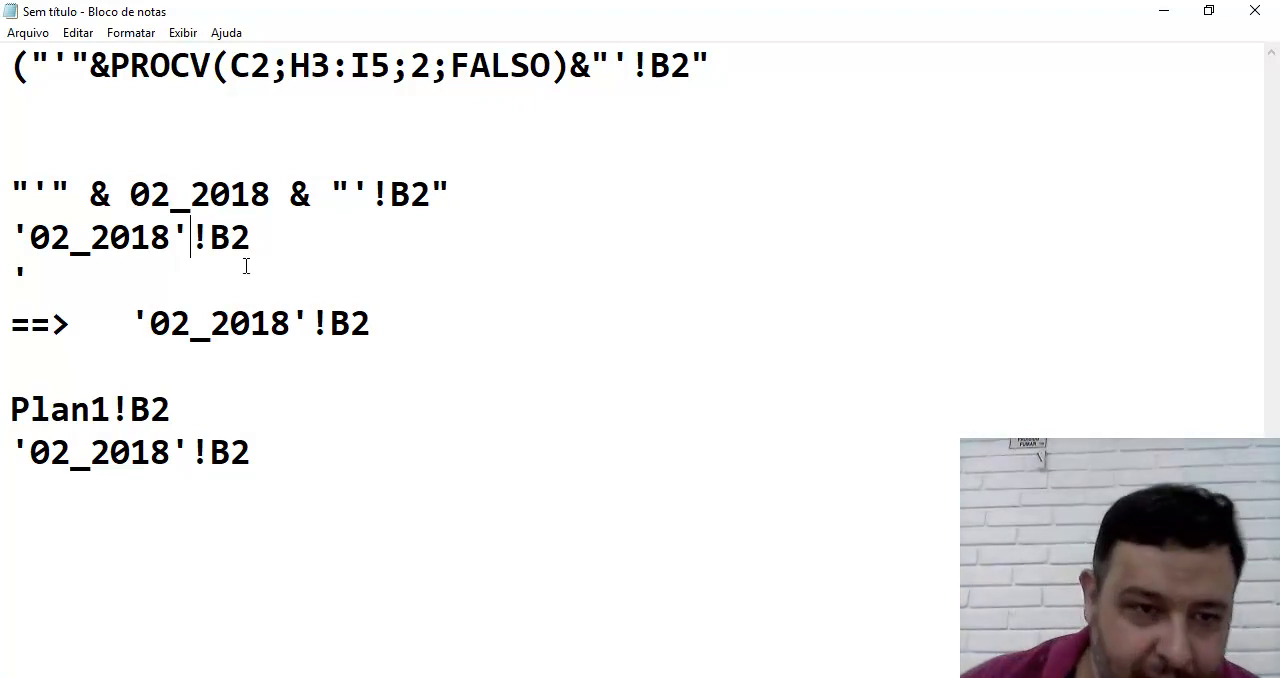
{"action": "left_click_drag", "start_coordinate": [266, 235], "coordinate": [18, 218]}
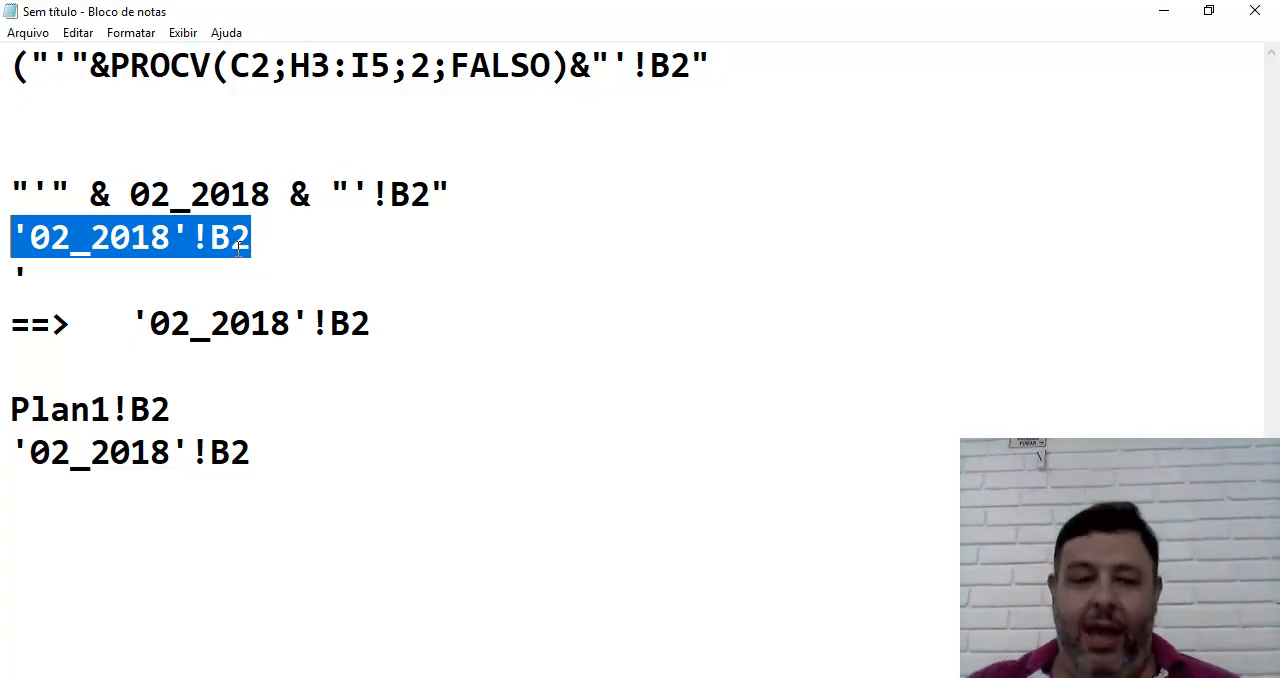
Switch to the Aula 4 workbook in Excel and discard the open edit of the formula in C3
{"action": "left_click", "coordinate": [711, 677]}
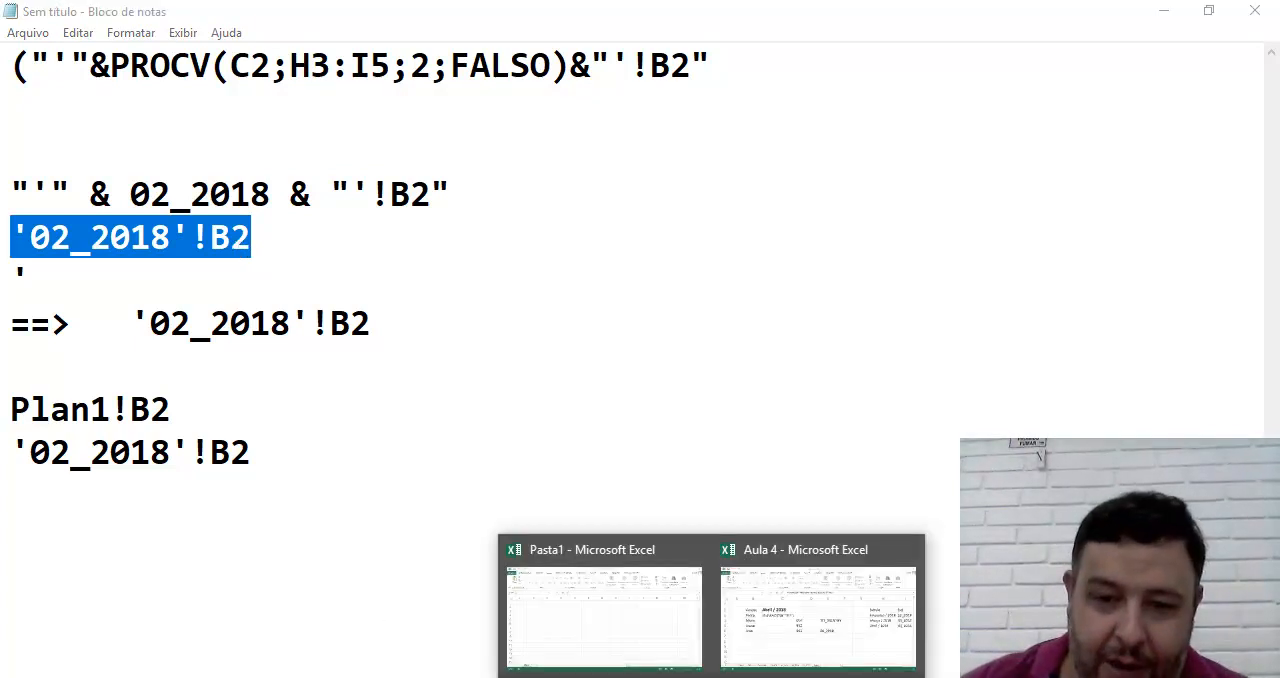
{"action": "left_click", "coordinate": [758, 634]}
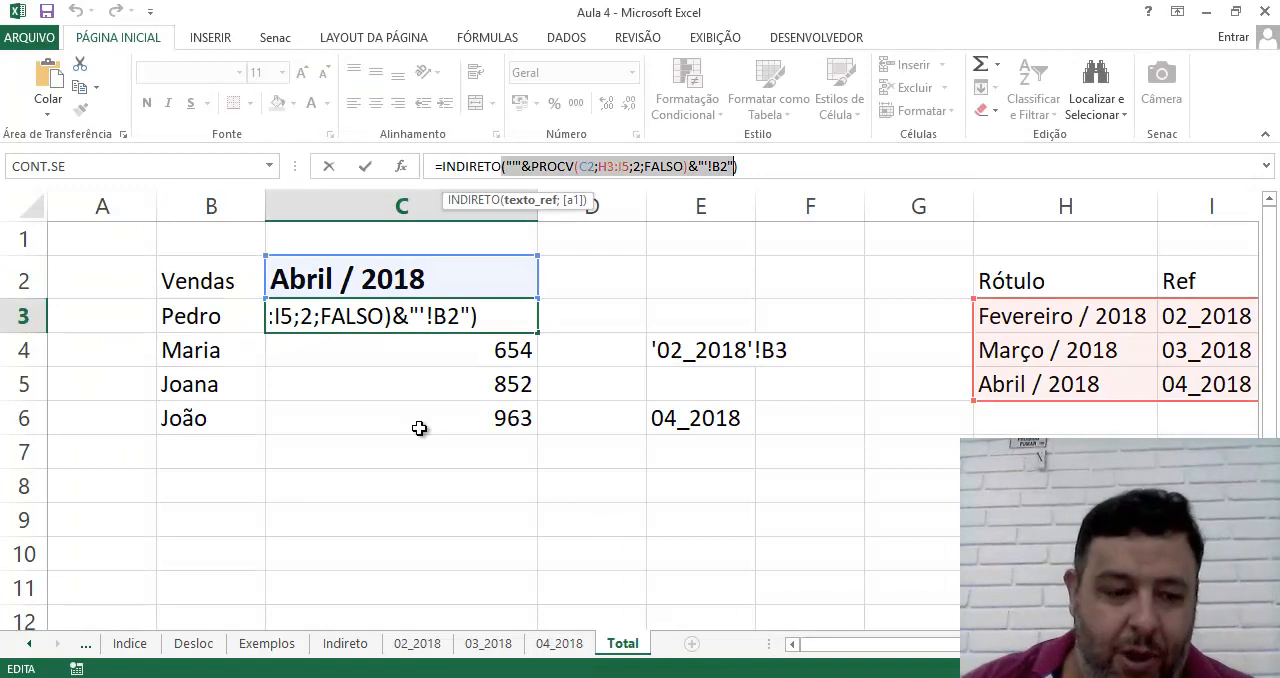
{"action": "key", "text": "Escape"}
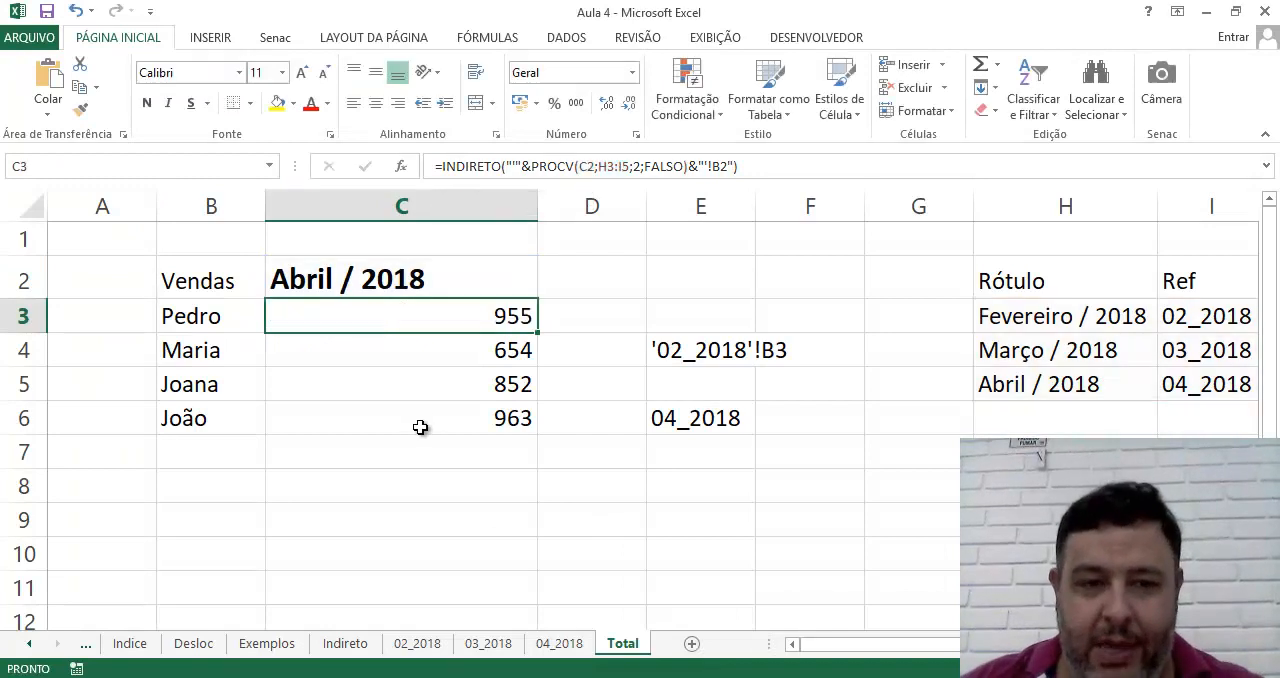
Choose Março / 2018 as the sales month in cell C2 of the Total sheet
{"action": "left_click", "coordinate": [465, 288]}
{"action": "left_click", "coordinate": [546, 288]}
{"action": "left_click", "coordinate": [505, 334]}
{"action": "left_click", "coordinate": [482, 322]}
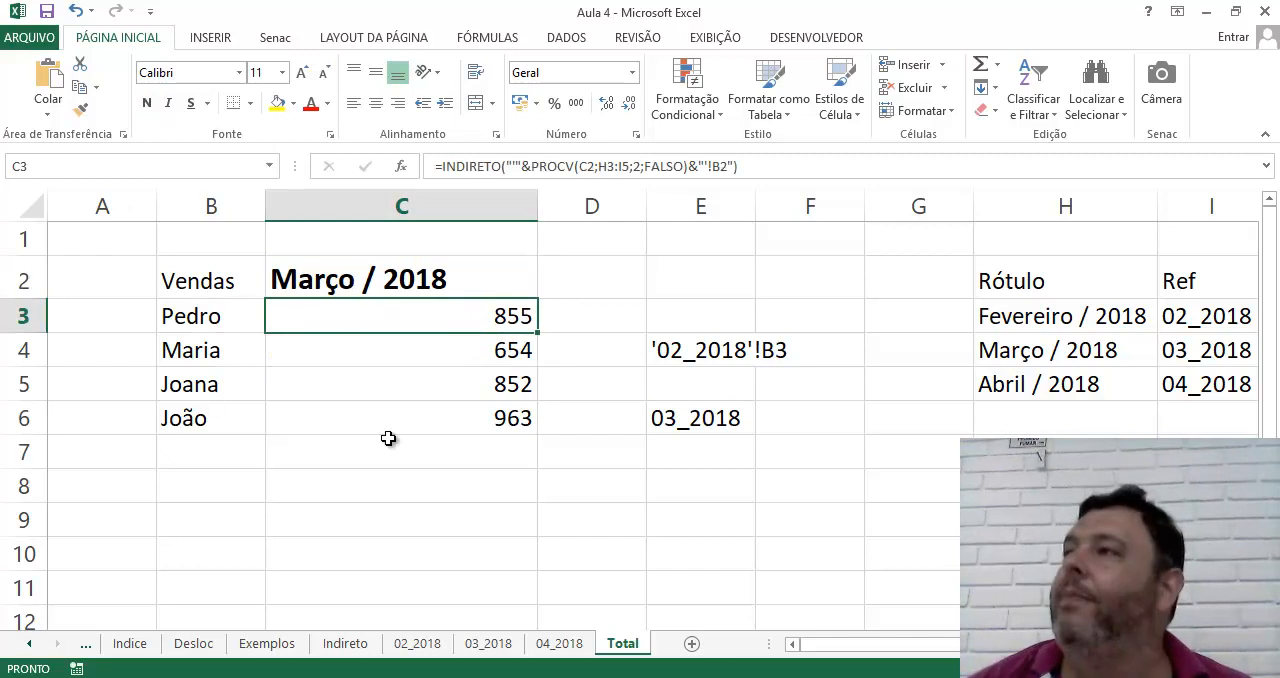
{"action": "left_click", "coordinate": [411, 280]}
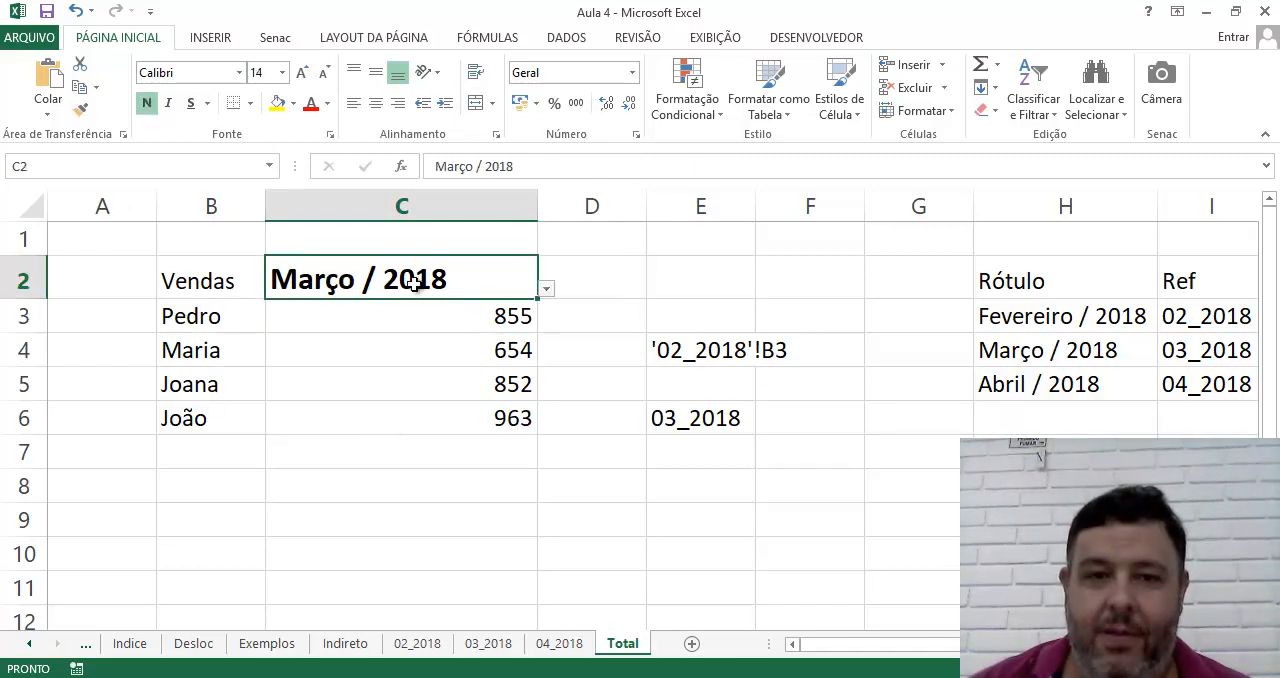
Copy the full text of the INDIRETO formula in C3 and paste it into C4, C5 and C6
{"action": "left_click", "coordinate": [466, 317]}
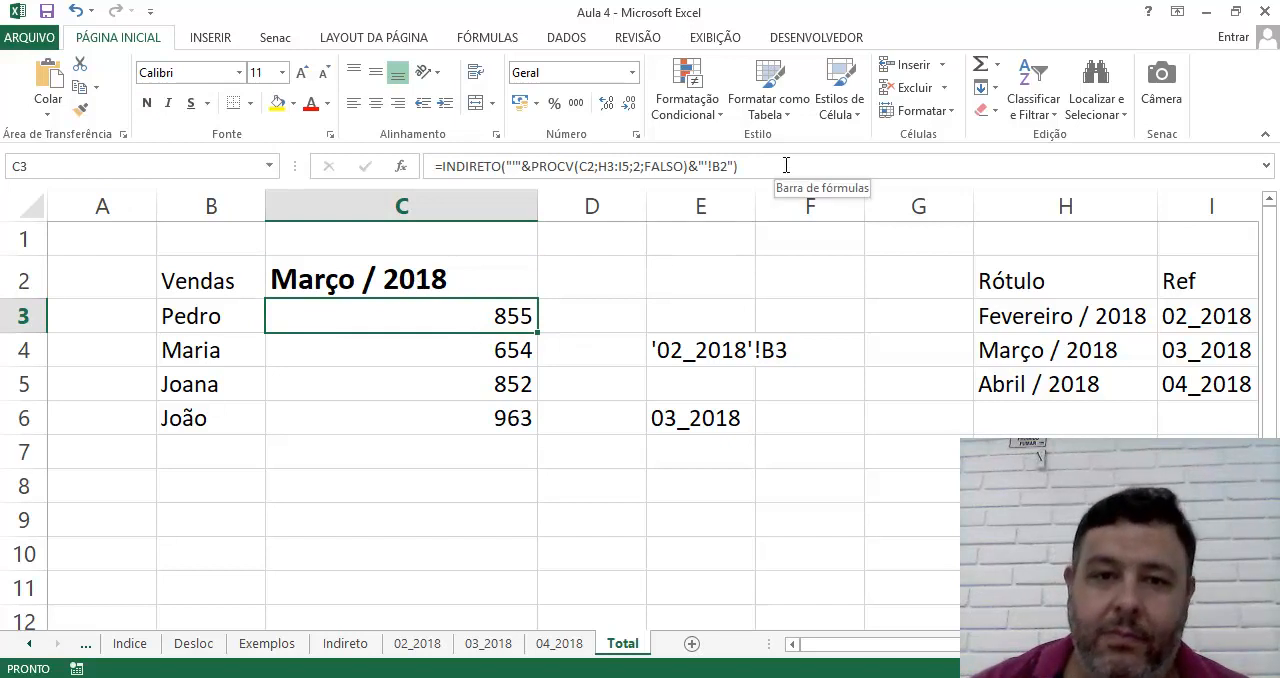
{"action": "left_click_drag", "start_coordinate": [786, 165], "coordinate": [417, 165]}
{"action": "key", "text": "ctrl+c"}
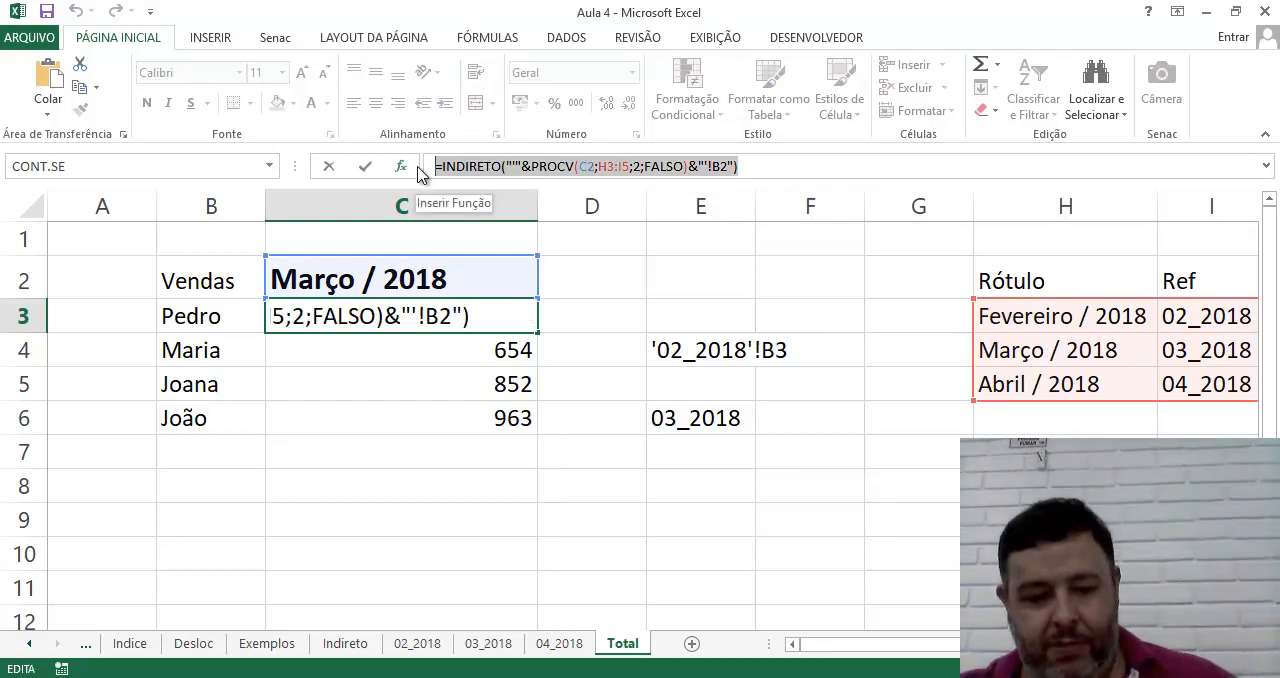
{"action": "key", "text": "Escape"}
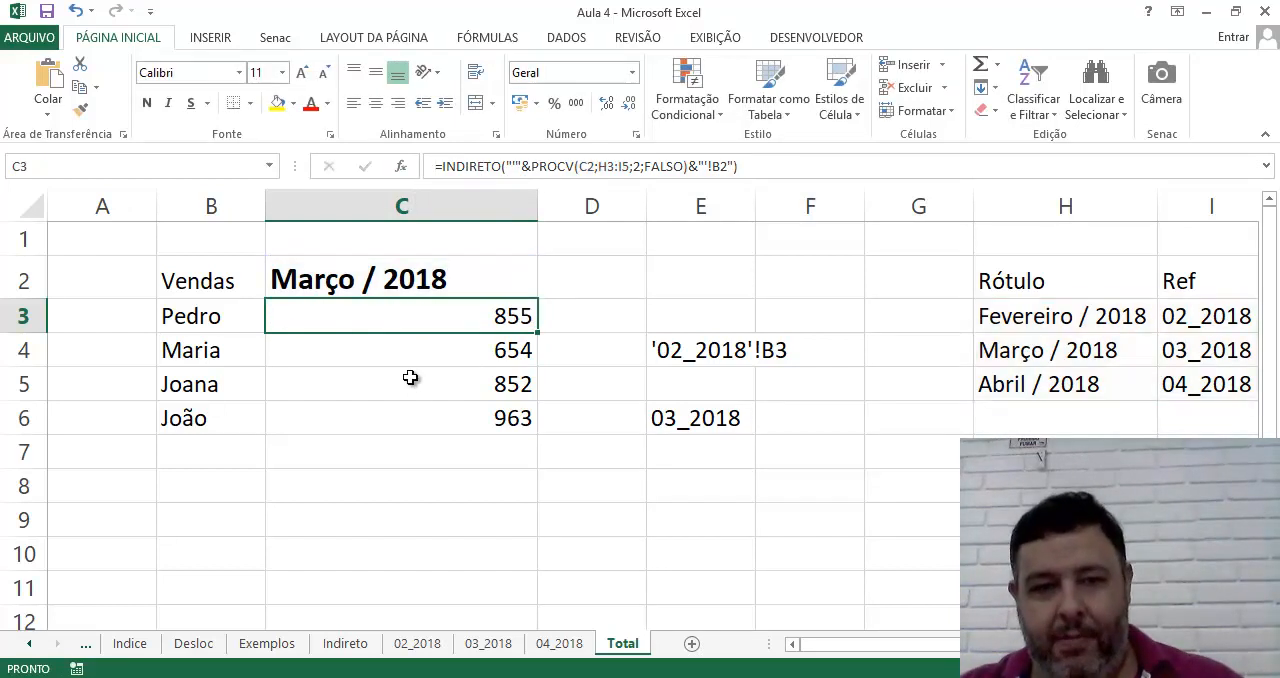
{"action": "left_click", "coordinate": [410, 365]}
{"action": "key", "text": "ctrl+v"}
{"action": "left_click", "coordinate": [409, 388]}
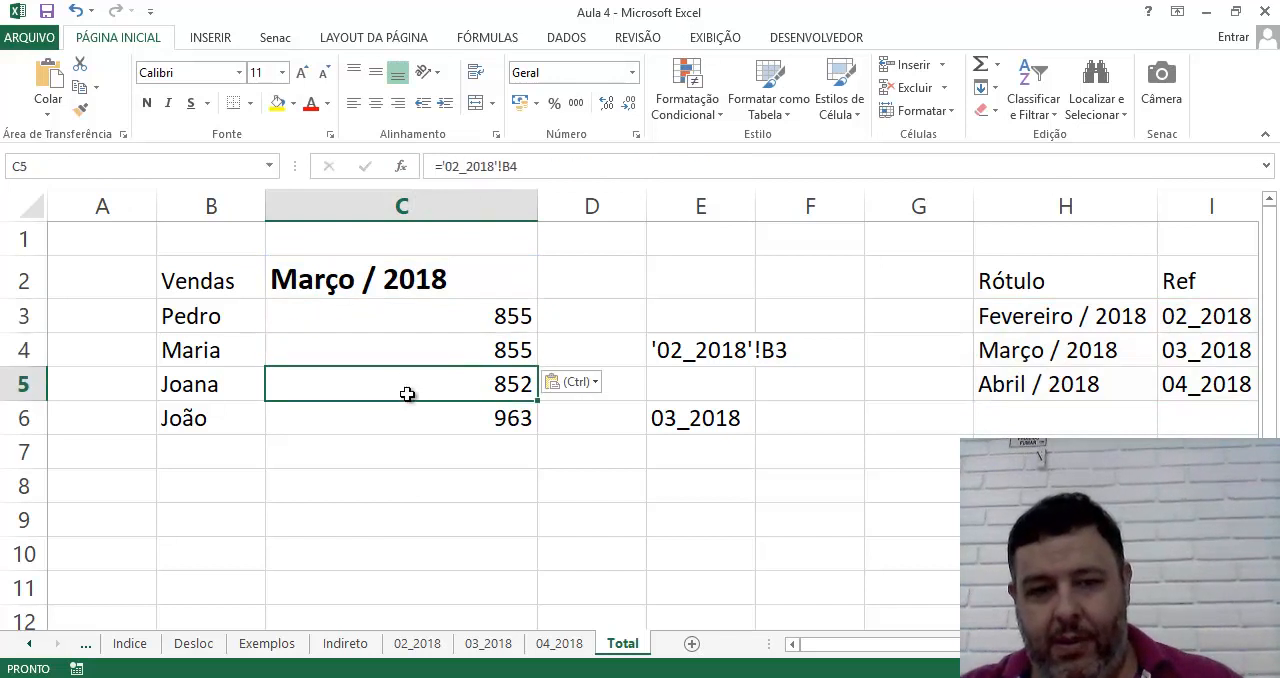
{"action": "key", "text": "ctrl+v"}
{"action": "left_click", "coordinate": [398, 415]}
{"action": "key", "text": "ctrl+v"}
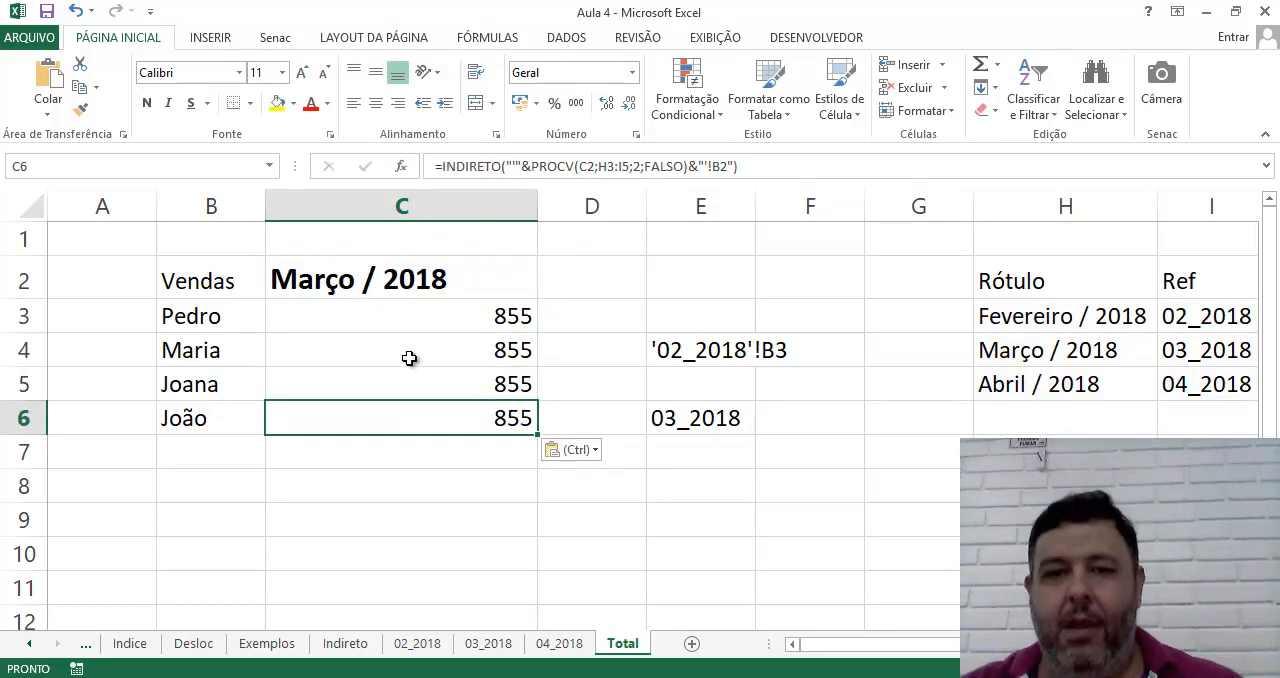
Change the cell reference at the end of the INDIRETO formula in C4 from B2 to B3
{"action": "left_click", "coordinate": [409, 357]}
{"action": "left_click", "coordinate": [723, 166]}
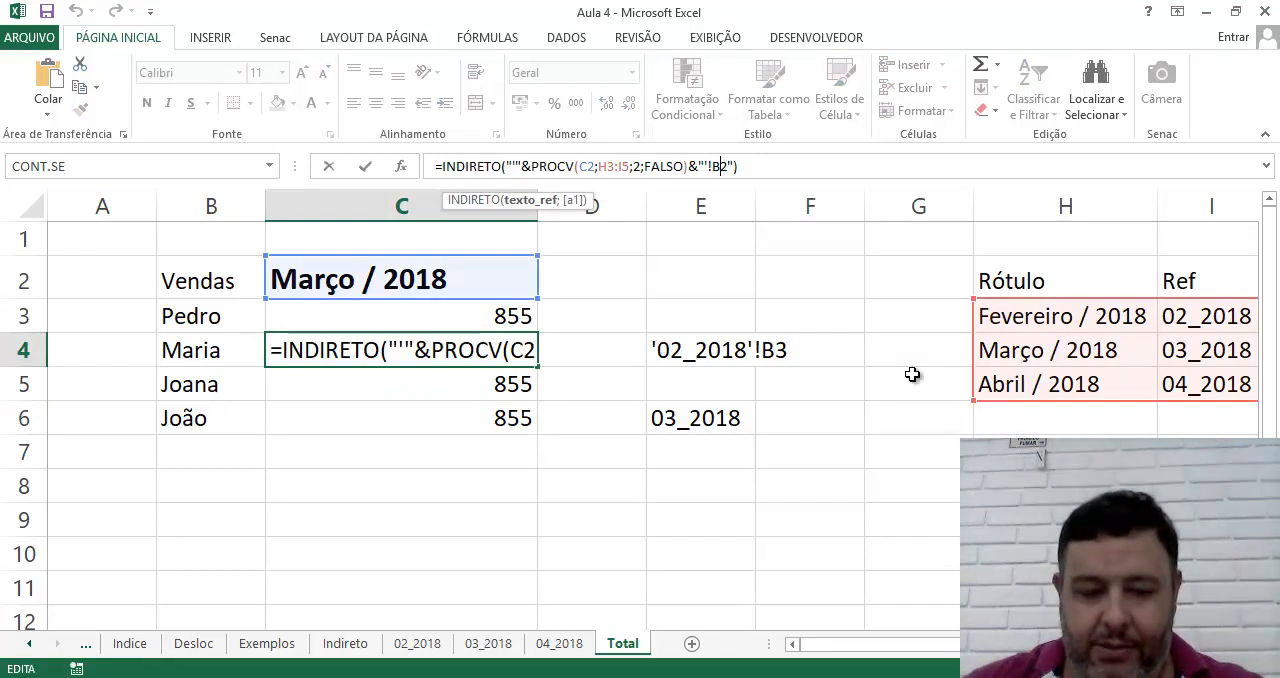
{"action": "type", "text": "3"}
{"action": "key", "text": "Delete"}
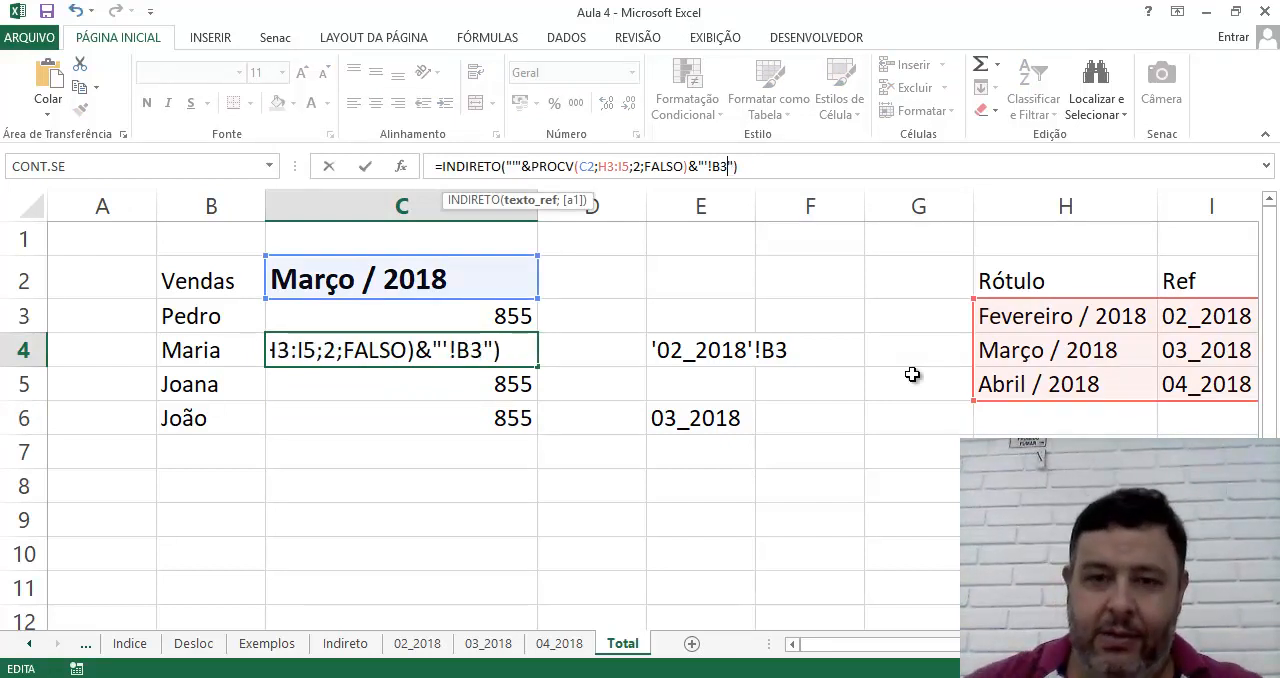
{"action": "key", "text": "Return"}
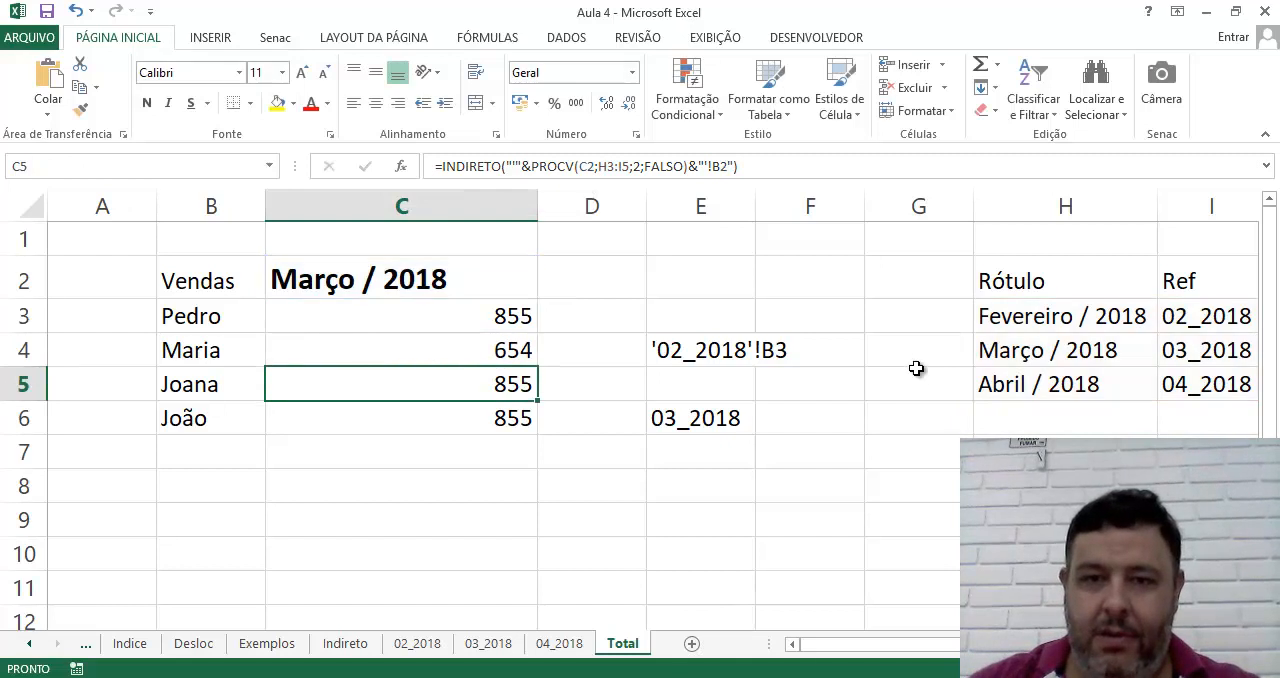
Change the cell reference at the end of the INDIRETO formulas to B4 in C5 and B5 in C6
{"action": "left_click", "coordinate": [724, 166]}
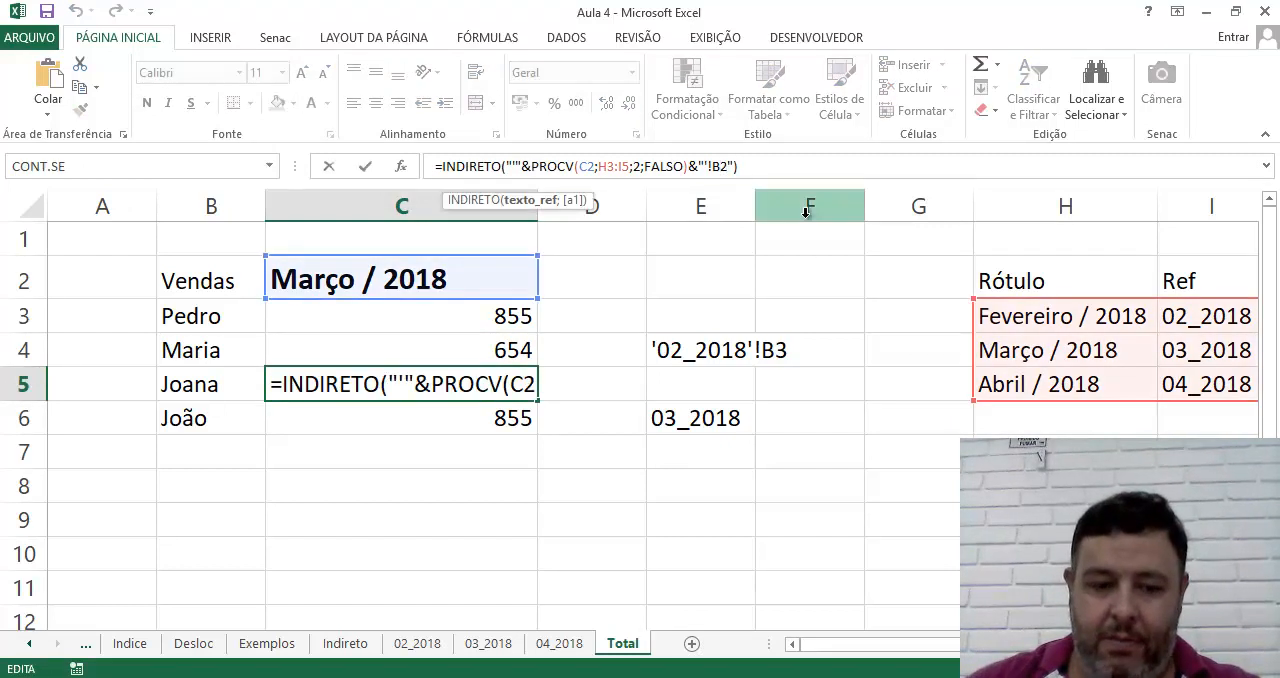
{"action": "type", "text": "4"}
{"action": "key", "text": "Delete"}
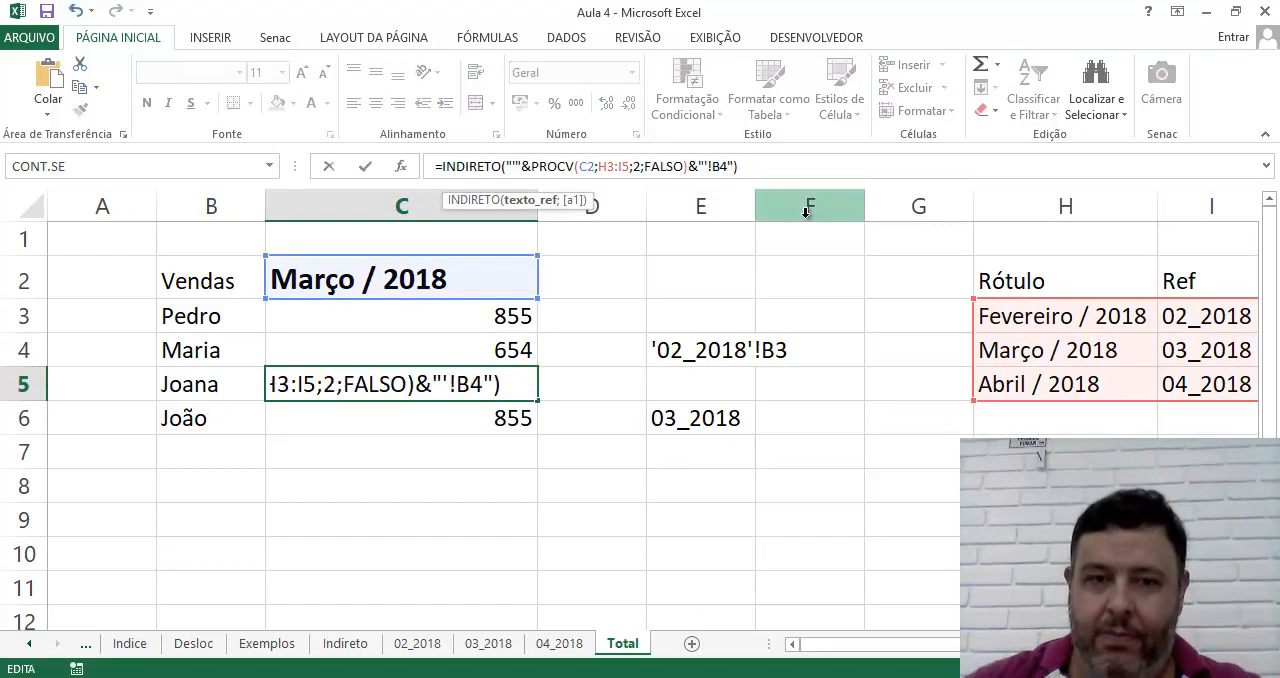
{"action": "key", "text": "Return"}
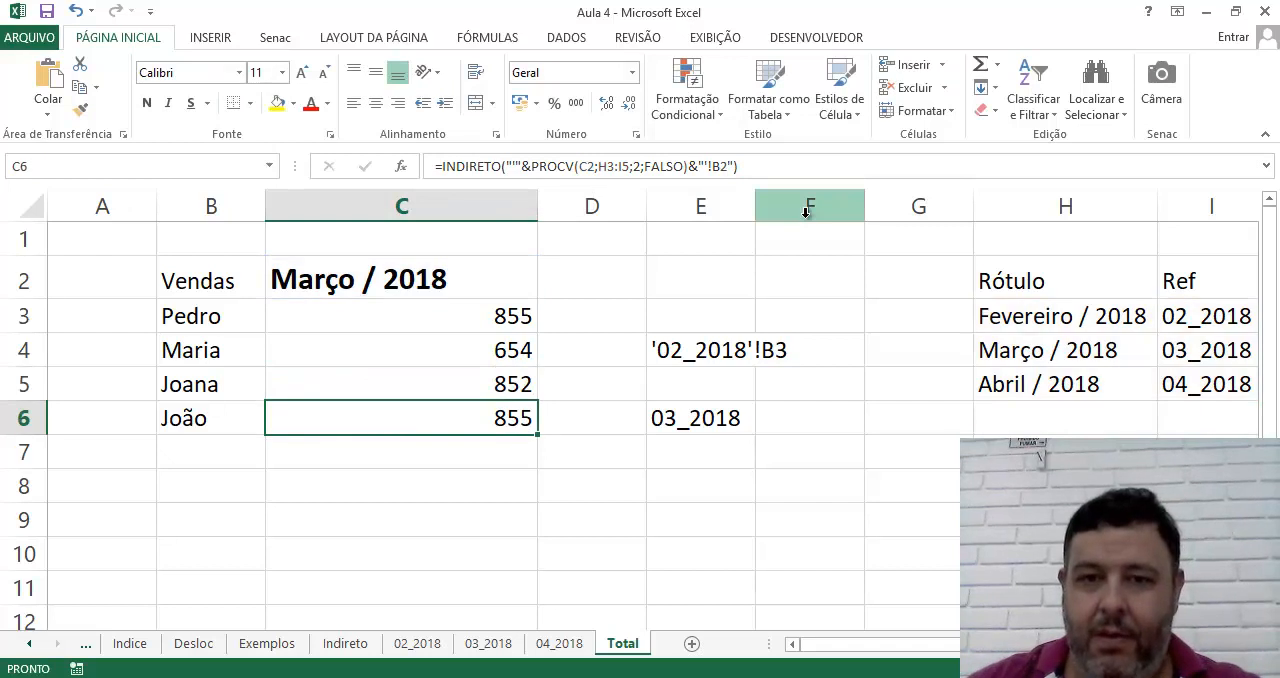
{"action": "left_click", "coordinate": [722, 167]}
{"action": "type", "text": "5"}
{"action": "key", "text": "Delete"}
{"action": "key", "text": "Return"}
Test the sales formulas by choosing Fevereiro / 2018 and switching back to Março / 2018 in C2
{"action": "left_click", "coordinate": [520, 280]}
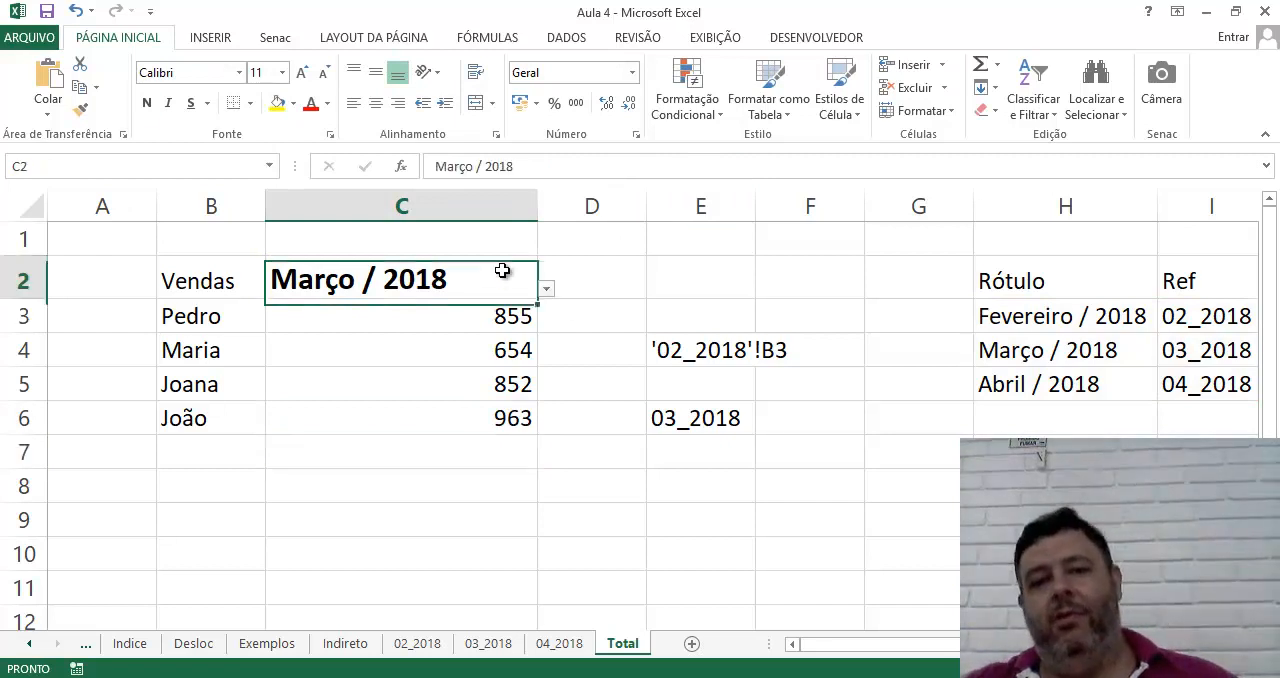
{"action": "left_click", "coordinate": [546, 288]}
{"action": "left_click", "coordinate": [510, 311]}
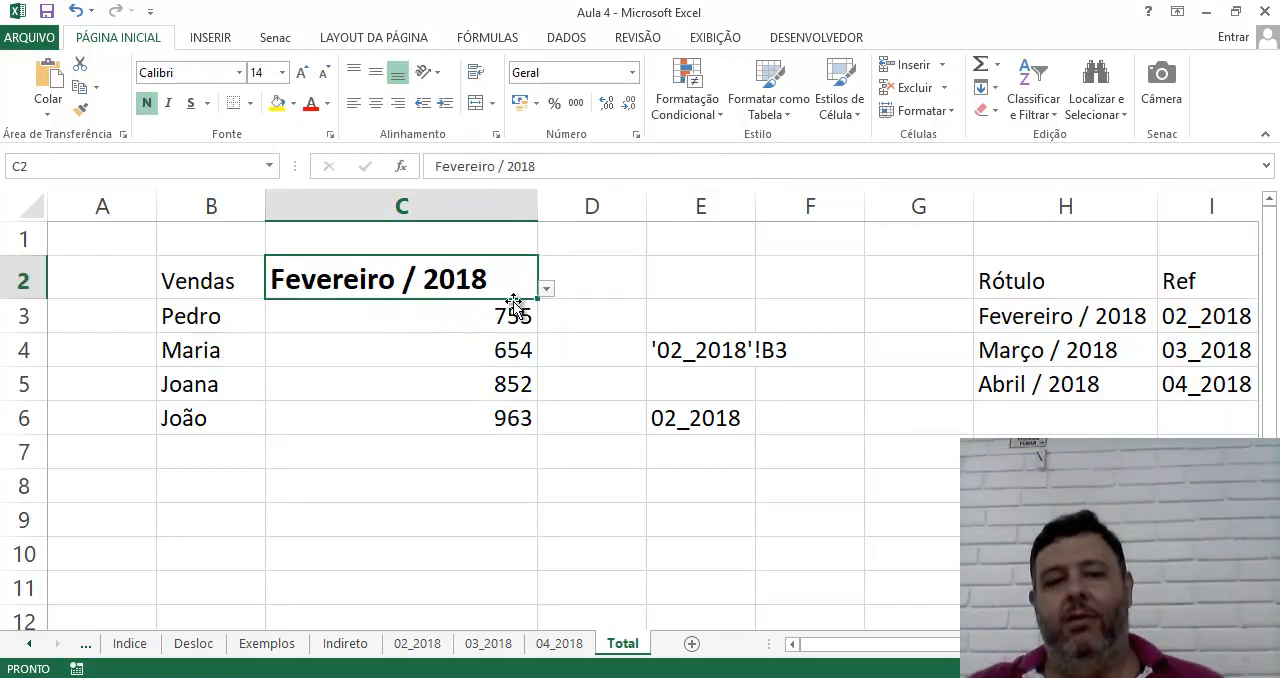
{"action": "left_click", "coordinate": [546, 288]}
{"action": "left_click", "coordinate": [492, 334]}
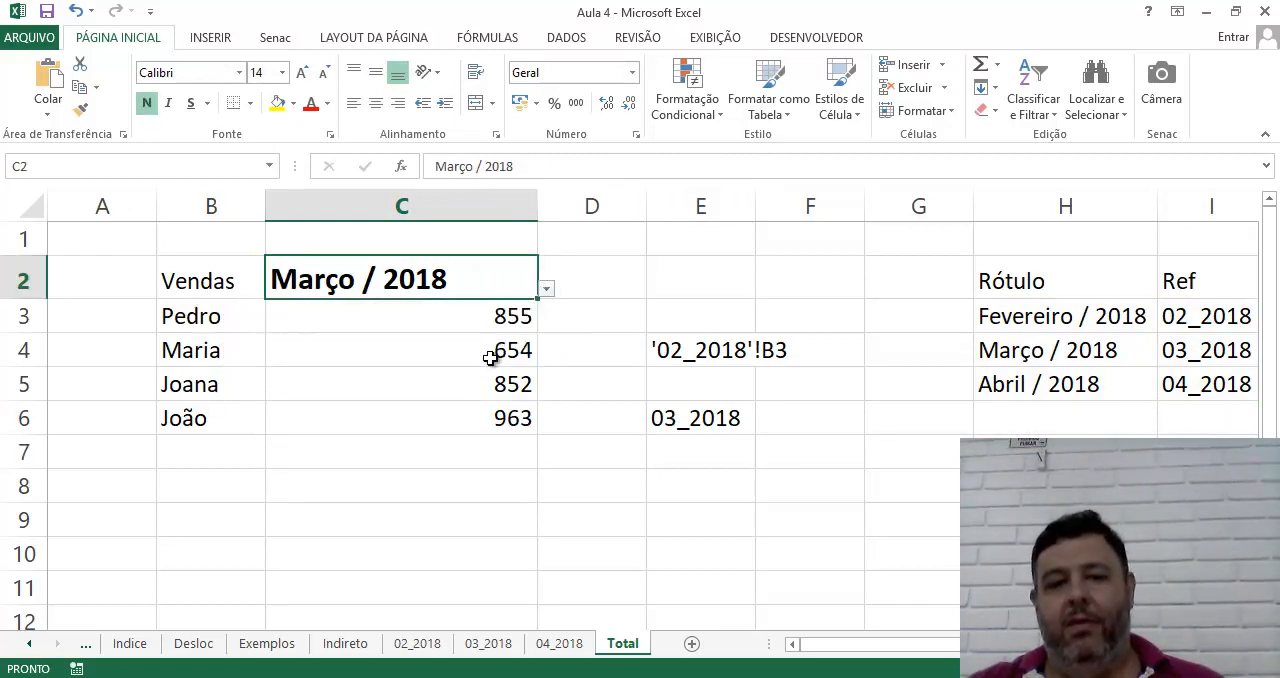
On the 04_2018 sheet, set the sales value in B4 to 456 and the one in B3 to 753
{"action": "left_click", "coordinate": [557, 643]}
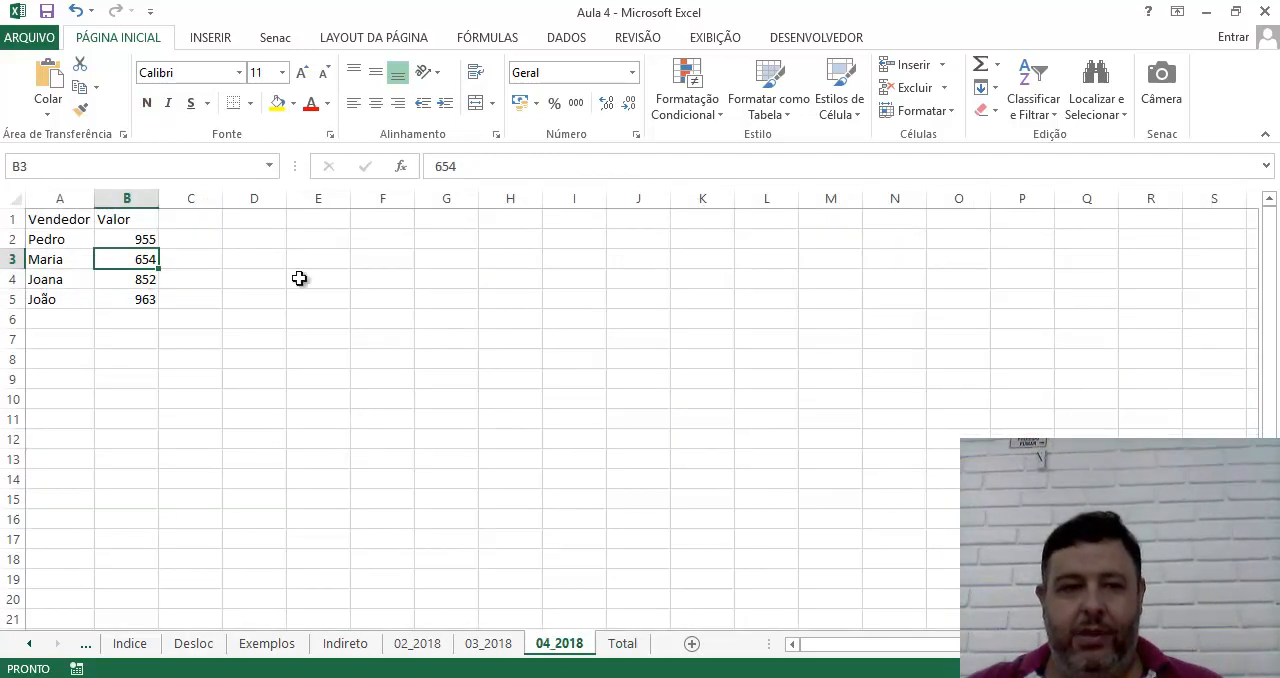
{"action": "left_click", "coordinate": [130, 281]}
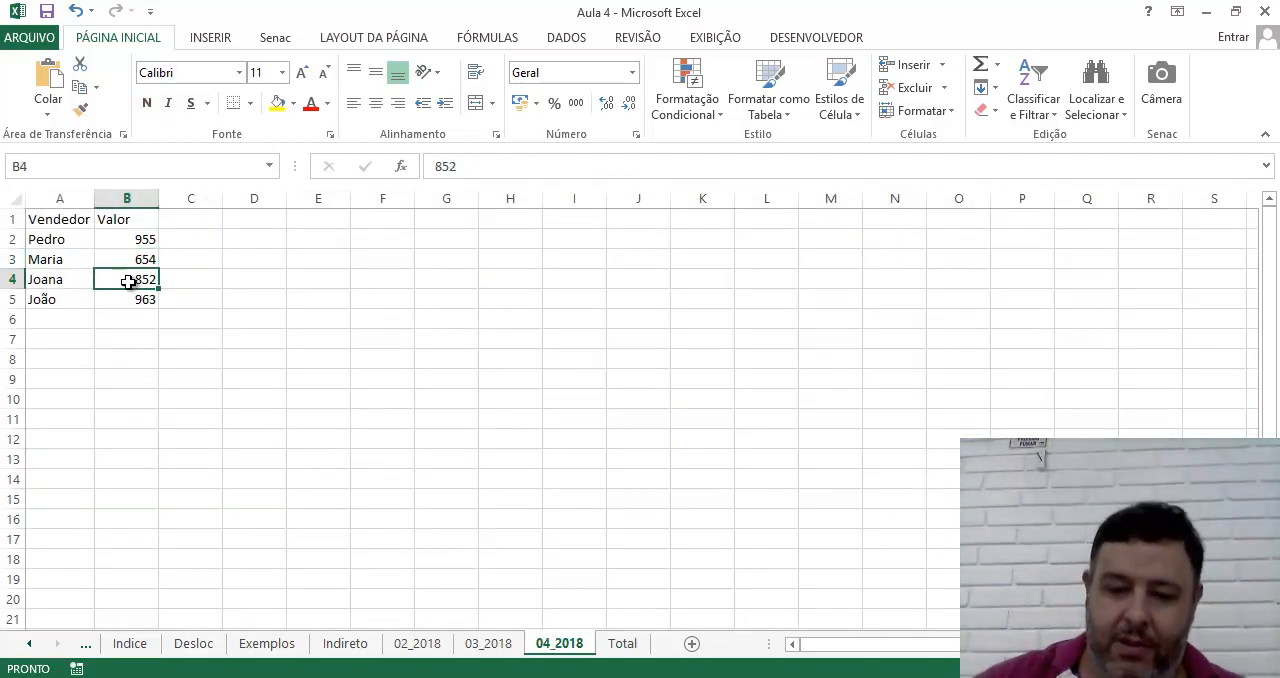
{"action": "type", "text": "258"}
{"action": "key", "text": "ctrl+Return"}
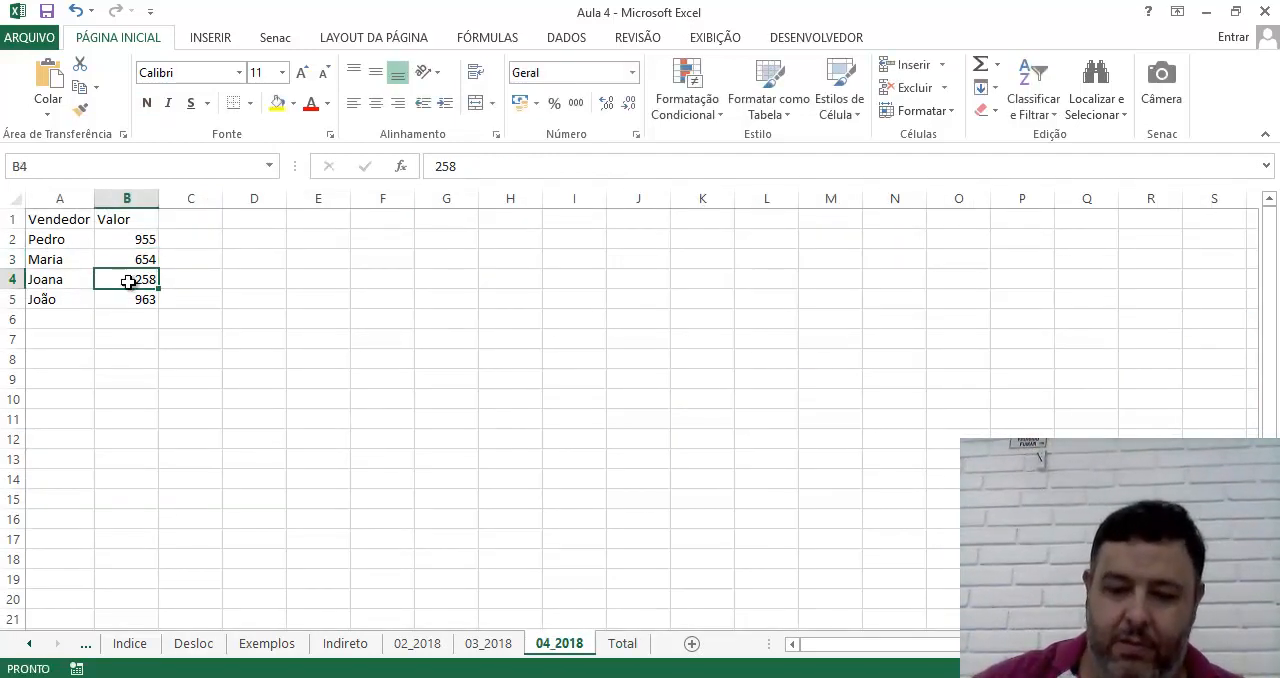
{"action": "type", "text": "456"}
{"action": "key", "text": "ctrl+Return"}
{"action": "key", "text": "Up"}
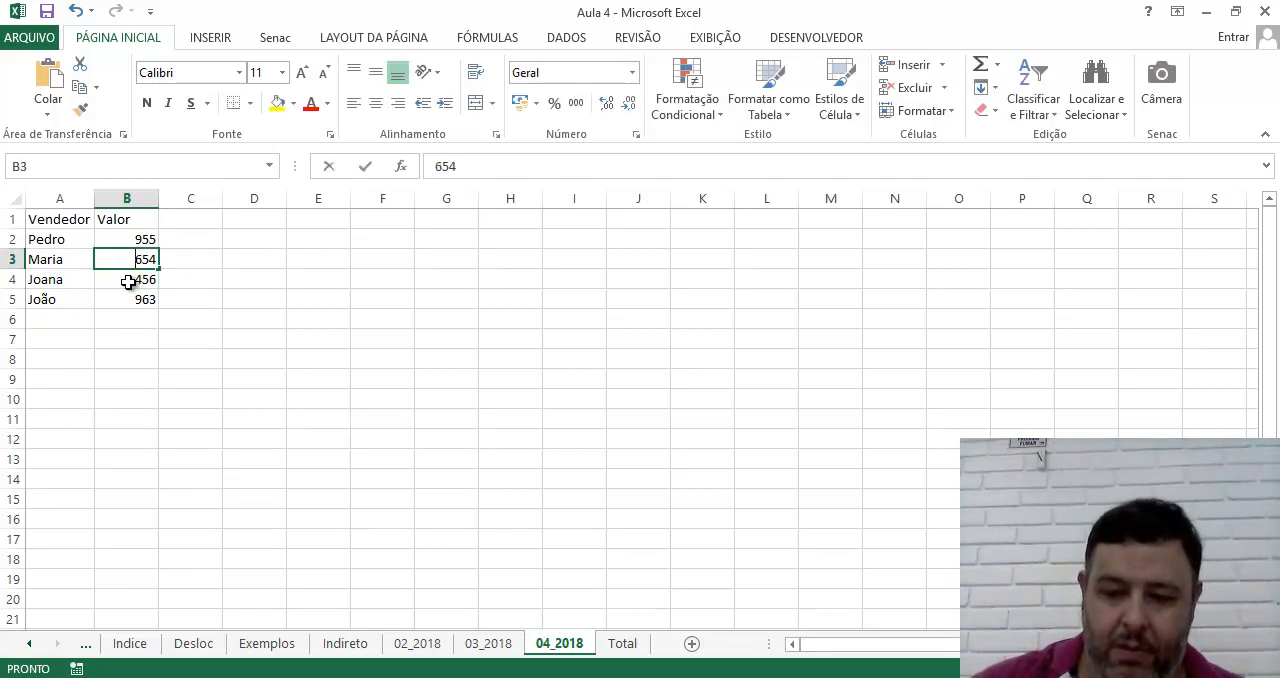
{"action": "type", "text": "753"}
{"action": "left_click", "coordinate": [234, 400]}
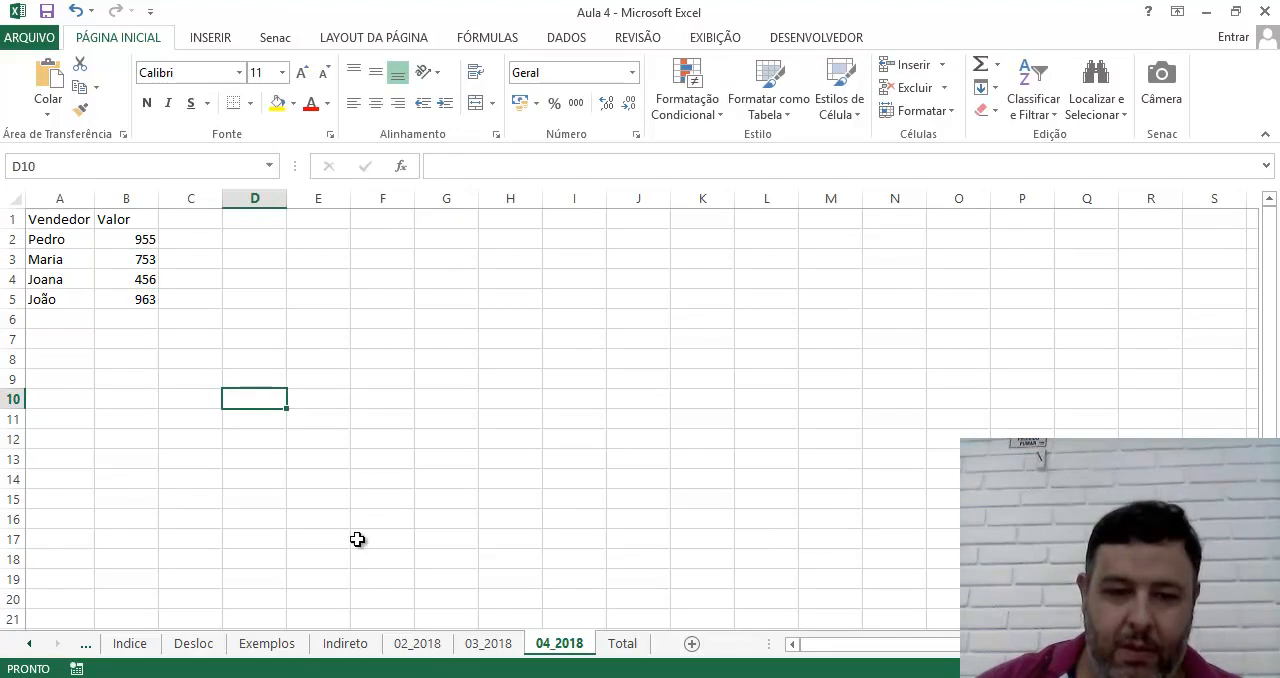
Return to the Total sheet and compare the sales by choosing Abril / 2018 and switching back to Março / 2018 in C2
{"action": "left_click", "coordinate": [622, 643]}
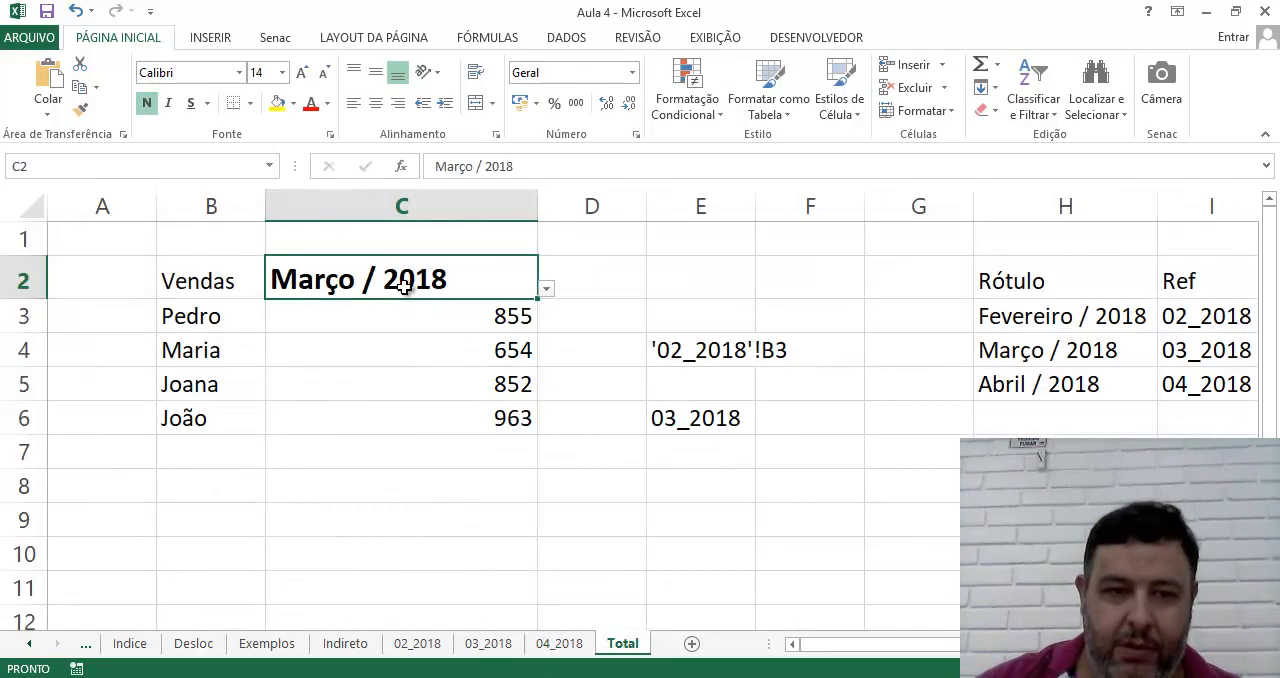
{"action": "left_click", "coordinate": [546, 289]}
{"action": "left_click", "coordinate": [500, 354]}
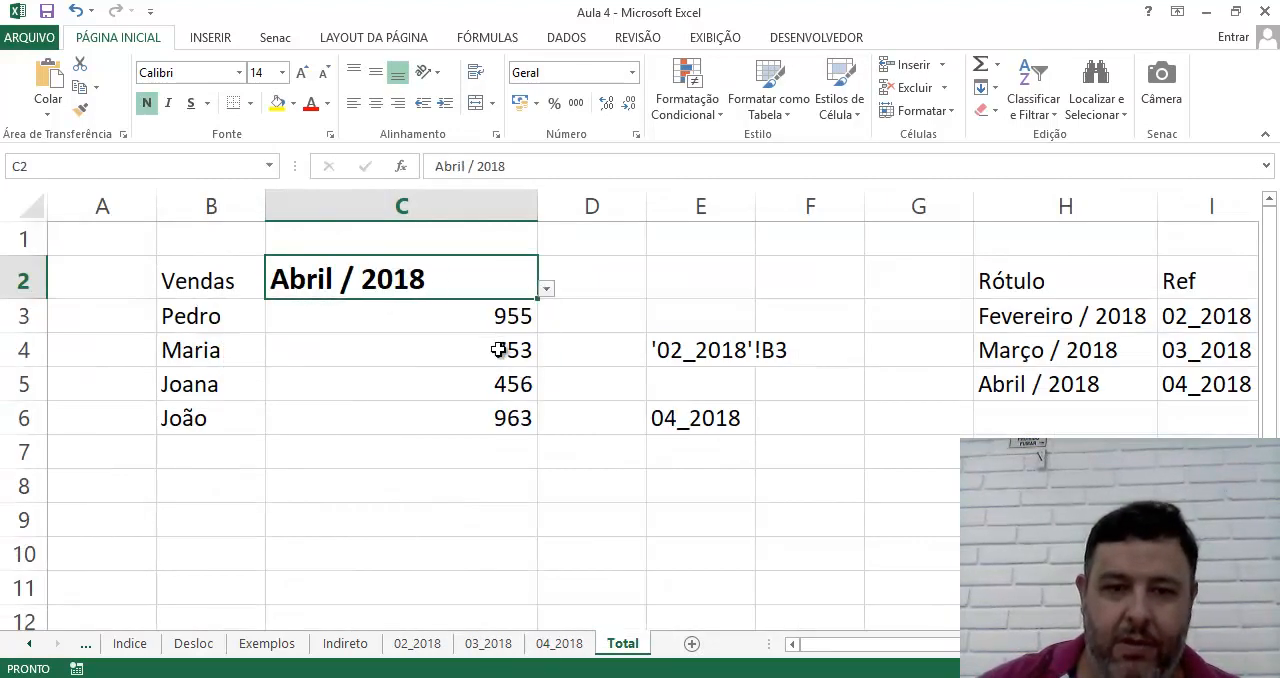
{"action": "left_click", "coordinate": [546, 289]}
{"action": "left_click", "coordinate": [520, 334]}
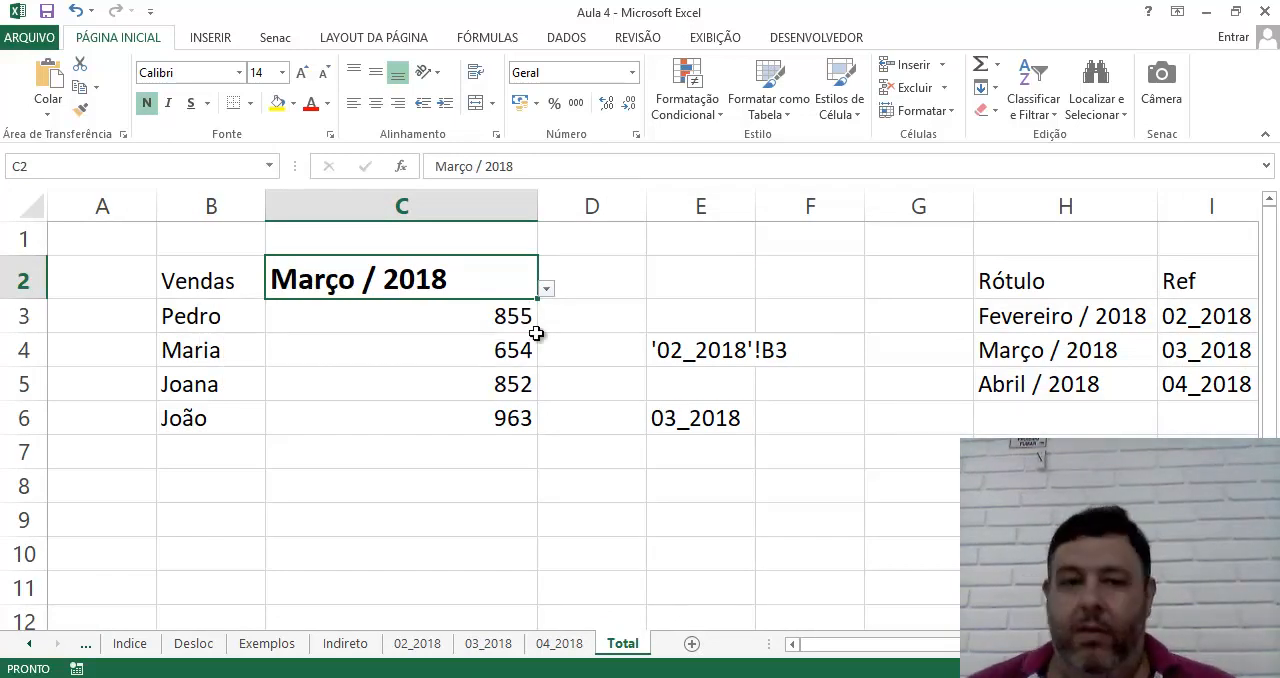
Open the INDIRETO formula in C3 for editing to examine its full text
{"action": "left_click", "coordinate": [453, 316]}
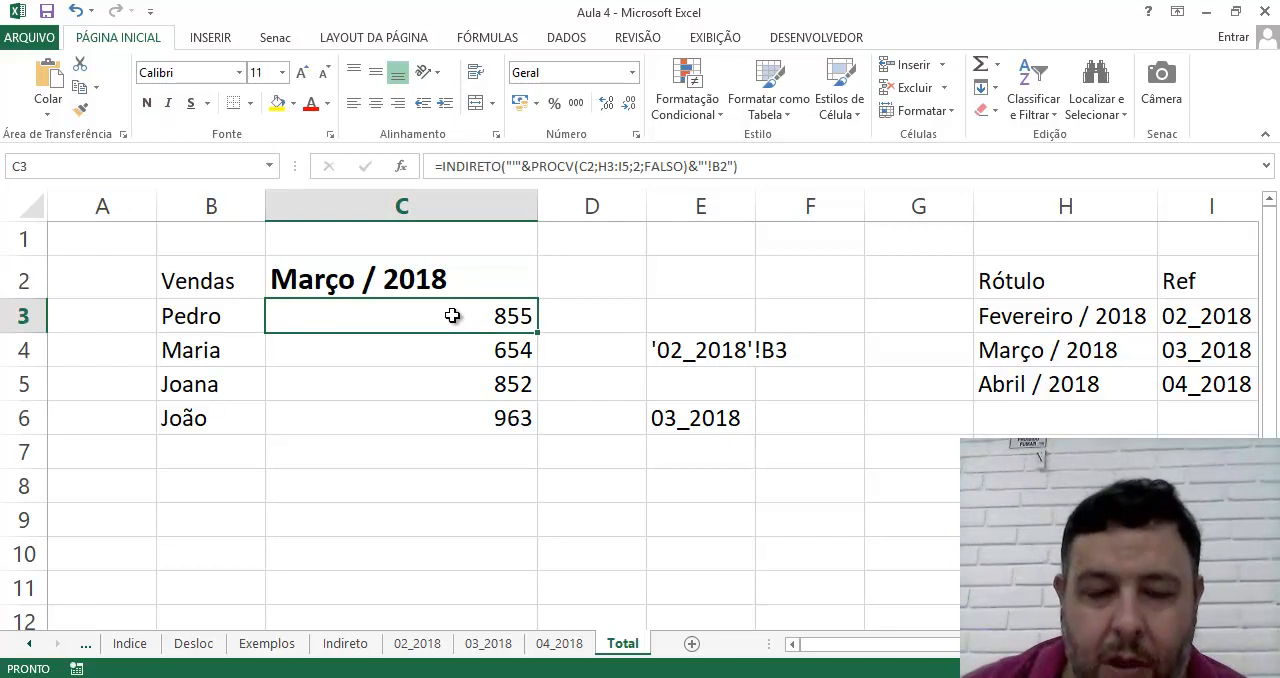
{"action": "left_click", "coordinate": [766, 166]}
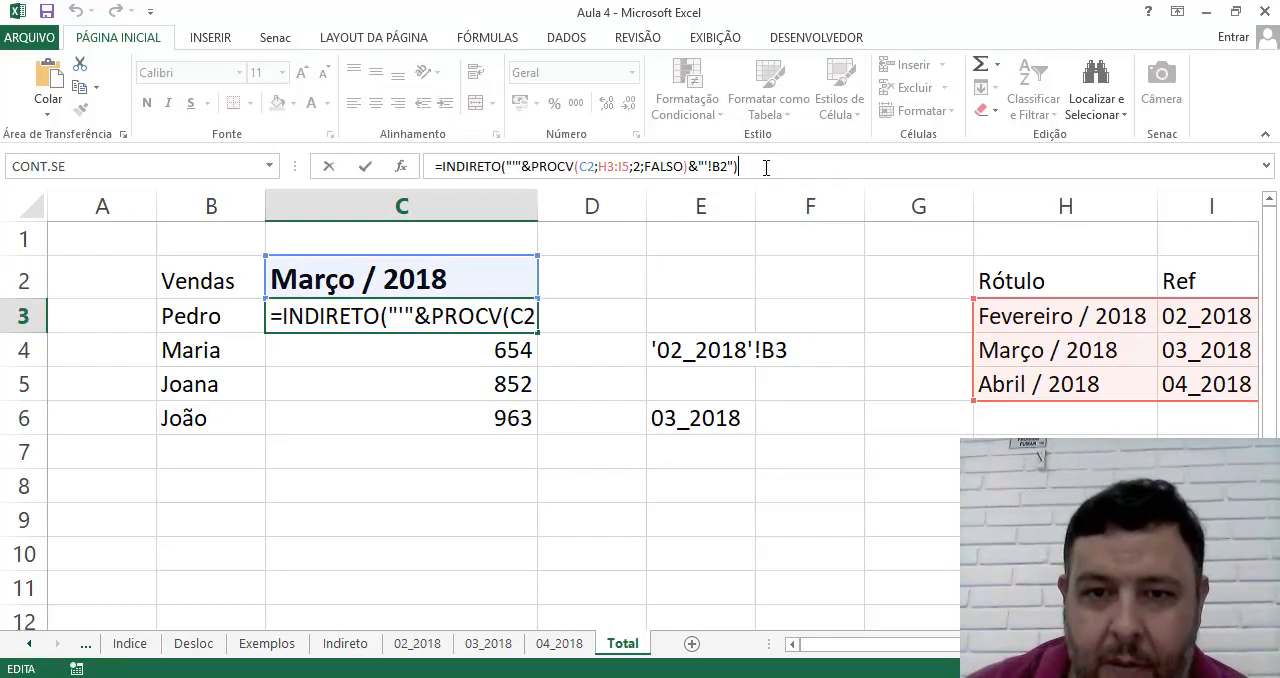
{"action": "left_click", "coordinate": [358, 440]}
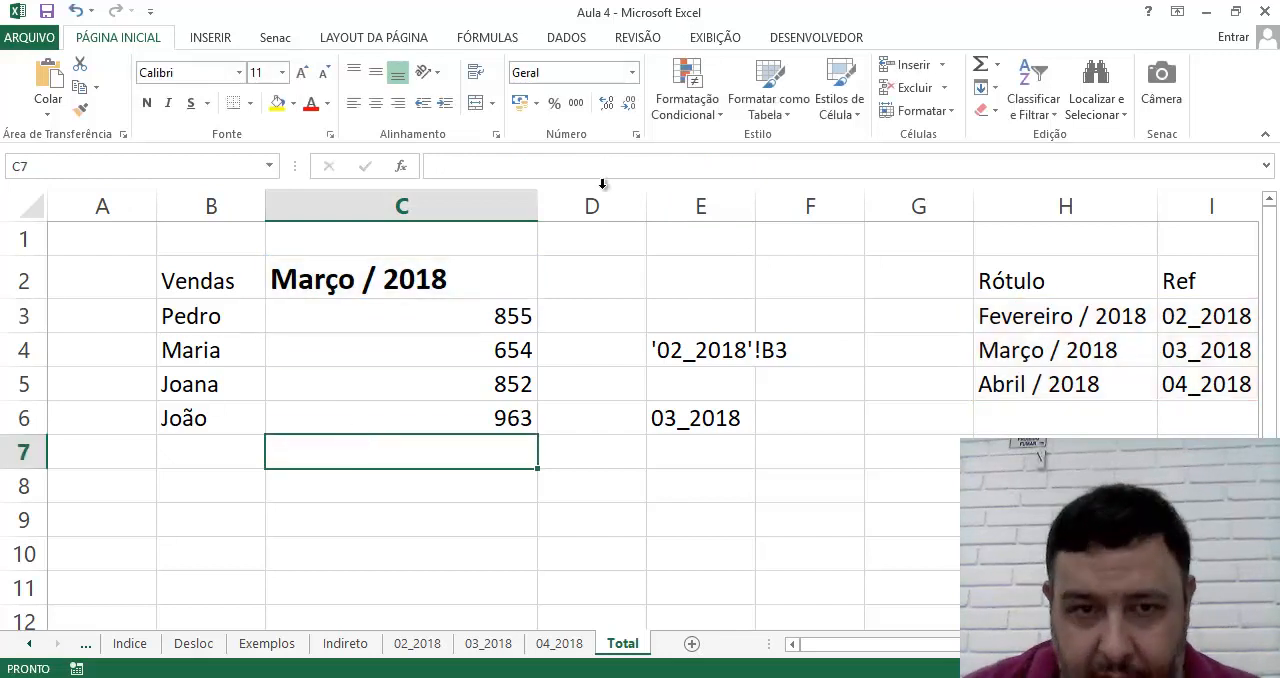
{"action": "left_click", "coordinate": [441, 319]}
{"action": "left_click", "coordinate": [776, 166]}
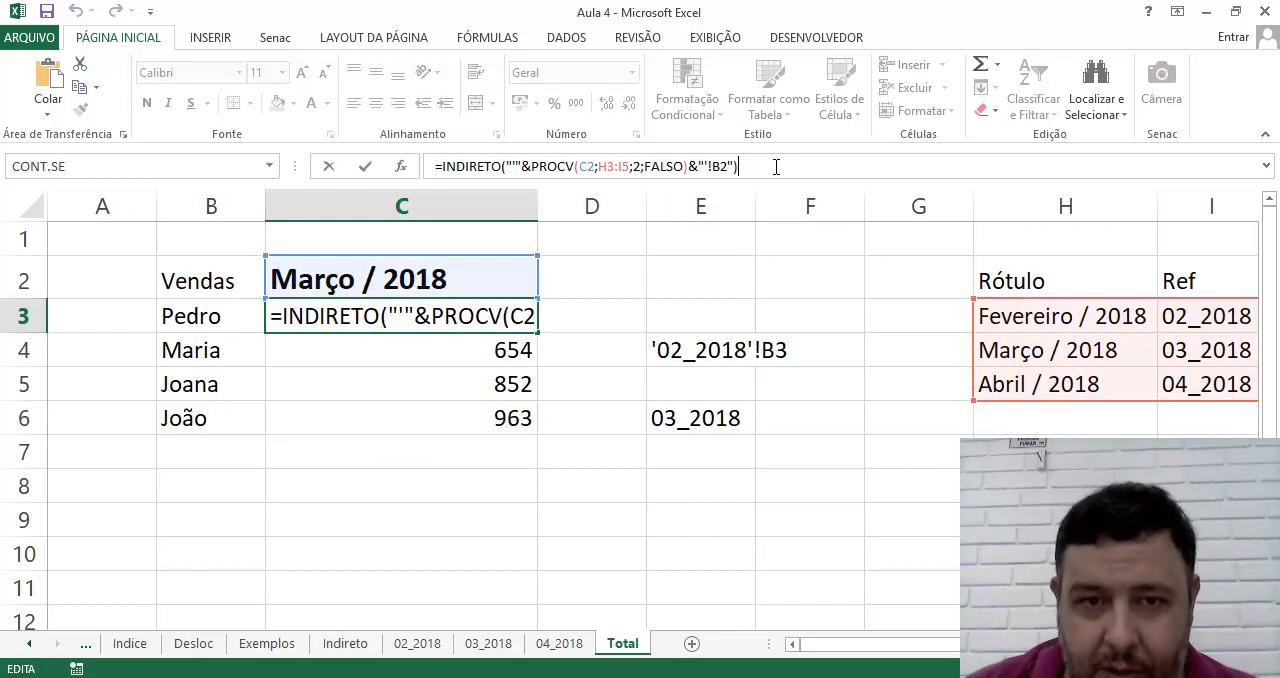
Switch to Notepad and complete the first line as Indireto("'"&PROCV(C2;H3:I5;2;FALSO)&"'!B2")
{"action": "key", "text": "alt+Tab"}
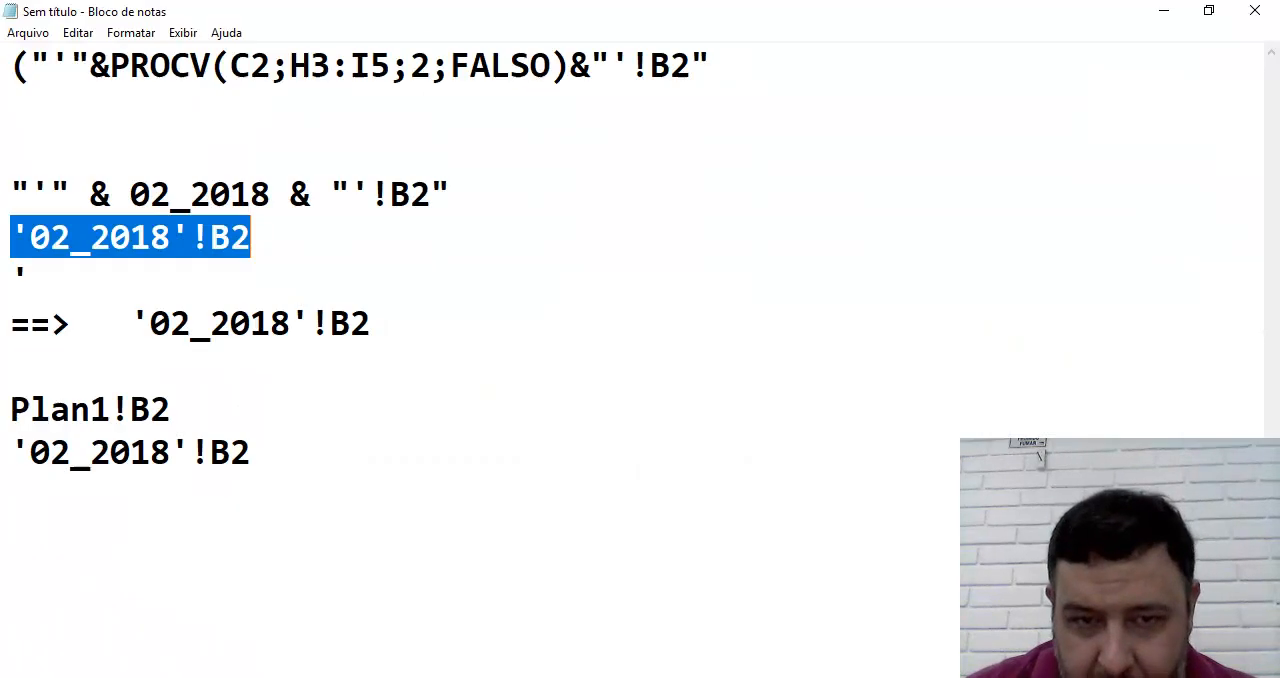
{"action": "left_click", "coordinate": [21, 66]}
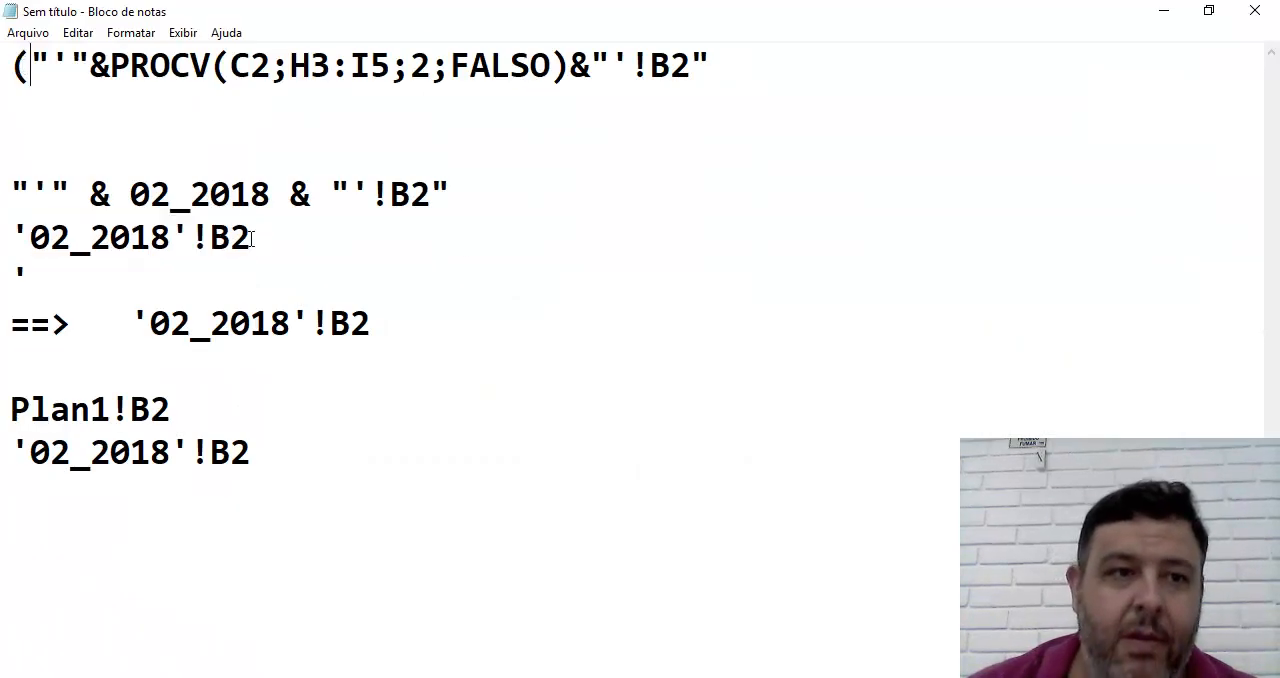
{"action": "type", "text": "Indireto"}
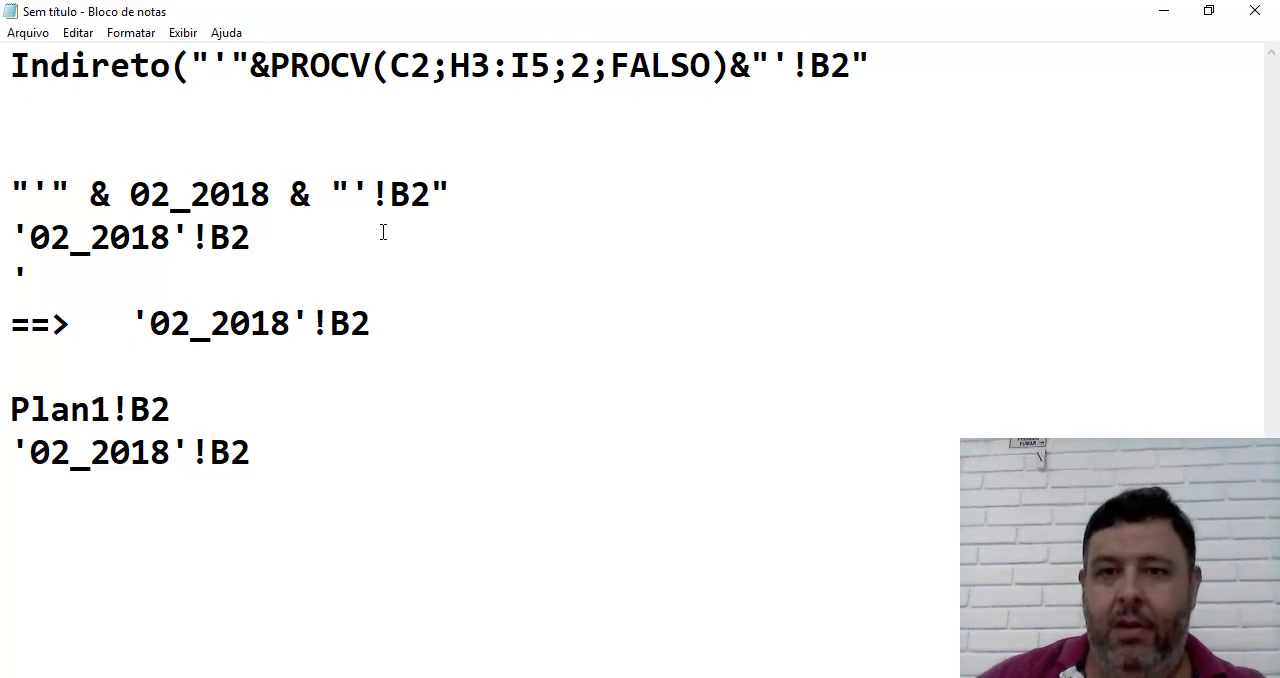
{"action": "left_click", "coordinate": [887, 66]}
{"action": "type", "text": ")"}
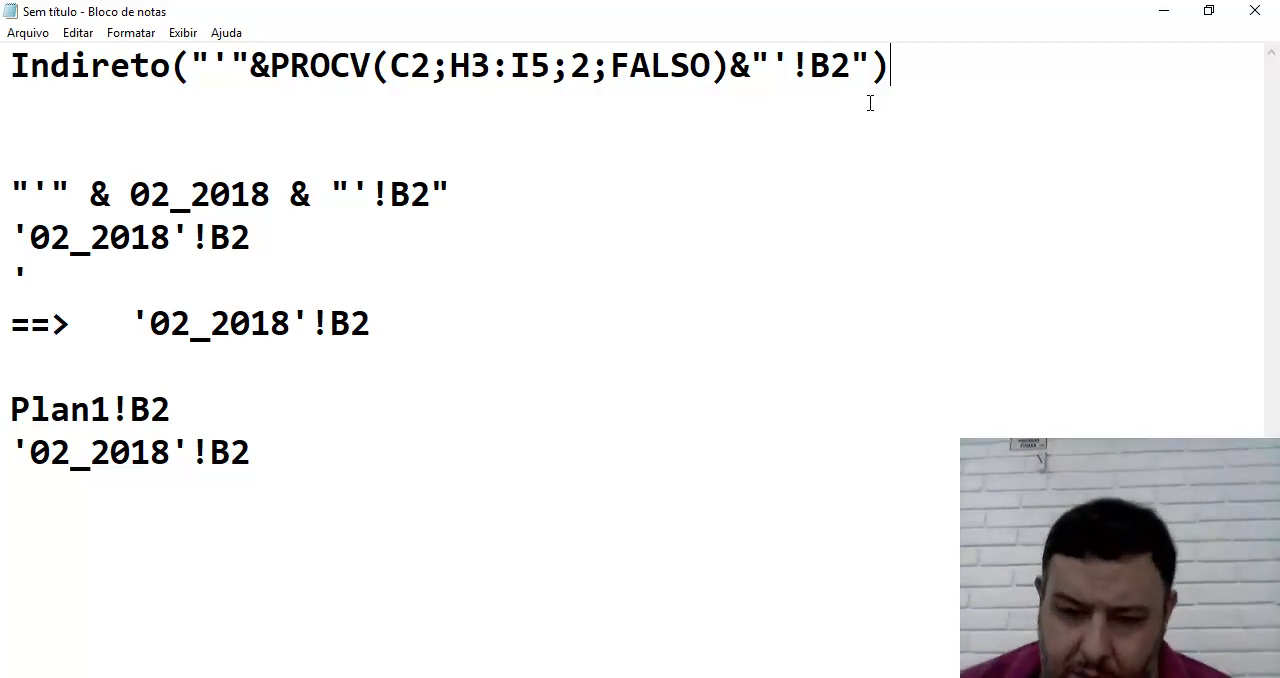
Switch to the Aula 4 workbook in Excel and close the open edit of the formula in C3
{"action": "left_click", "coordinate": [712, 677]}
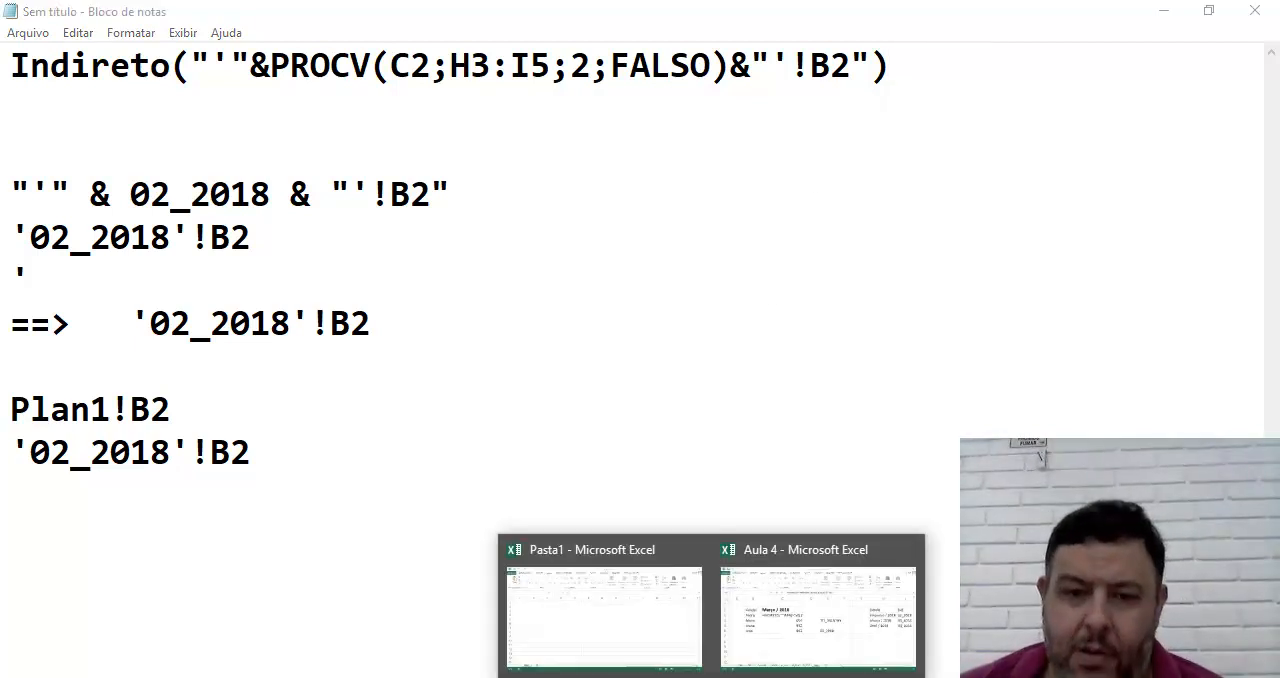
{"action": "left_click", "coordinate": [777, 606]}
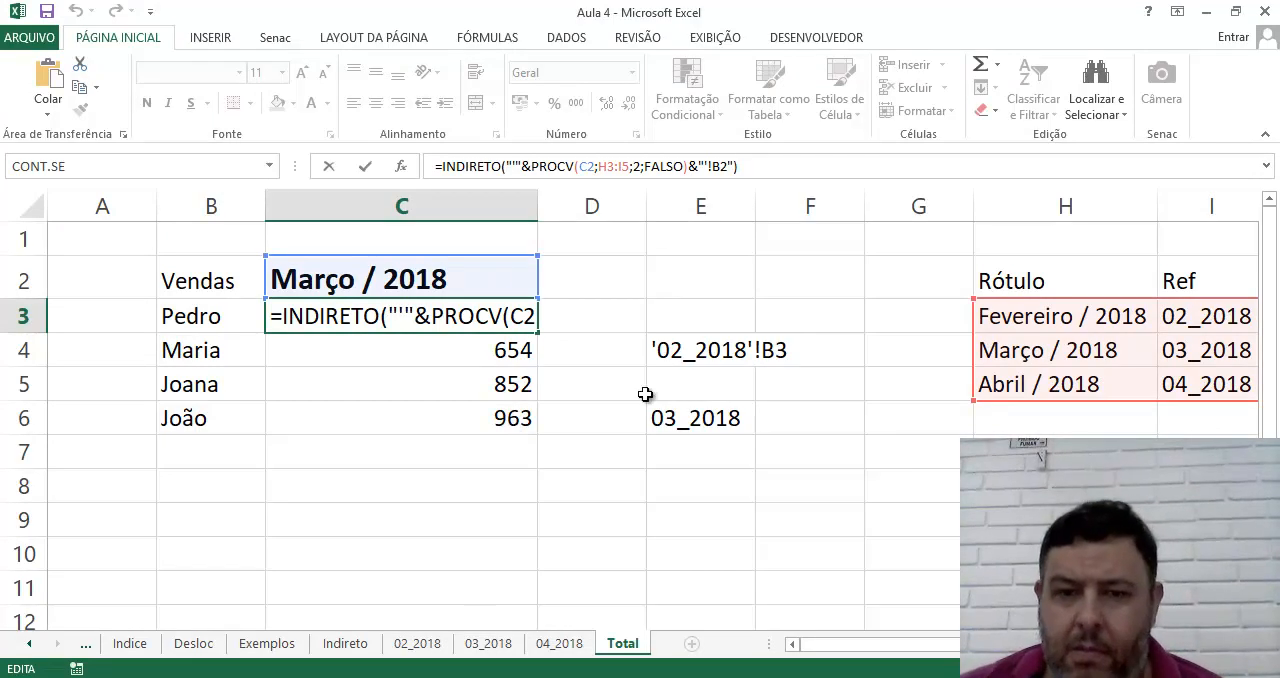
{"action": "key", "text": "ctrl+Return"}
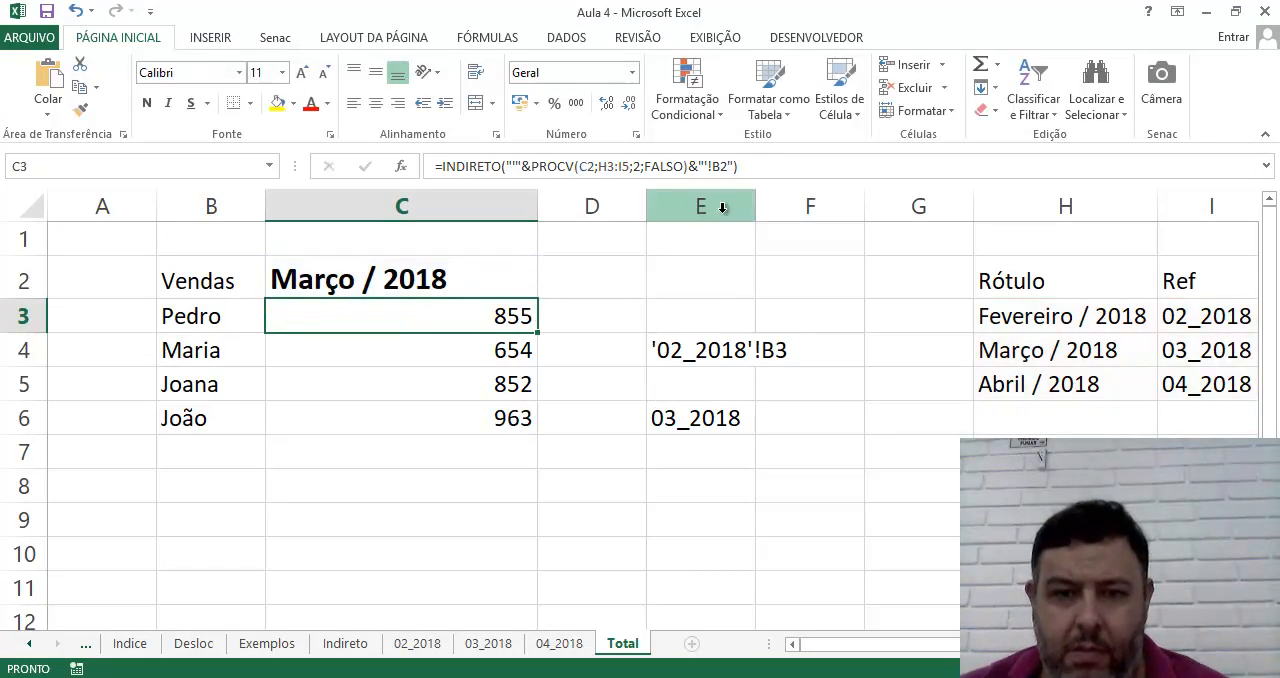
Examine the auxiliary PROCV formula in E6 and leave it unedited
{"action": "left_click", "coordinate": [708, 354]}
{"action": "left_click", "coordinate": [692, 418]}
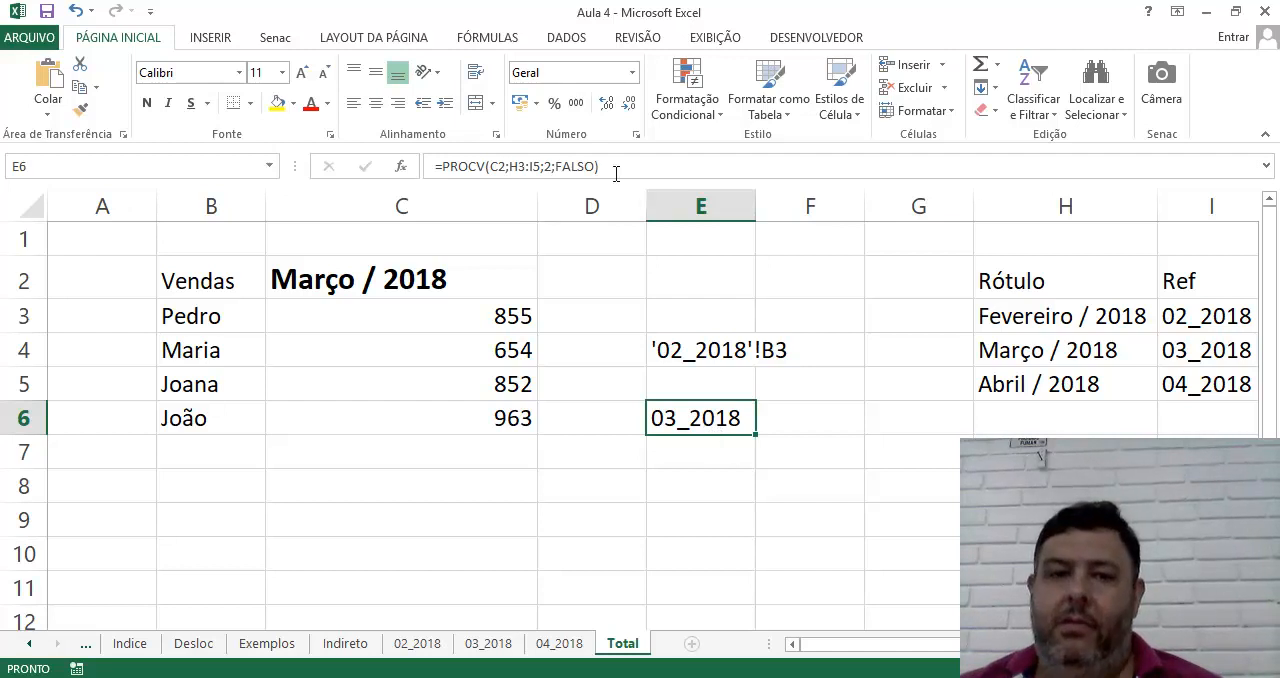
{"action": "double_click", "coordinate": [660, 410]}
{"action": "key", "text": "Escape"}
Check the sample text reference in E4 of the Total sheet and delete it
{"action": "left_click", "coordinate": [664, 352]}
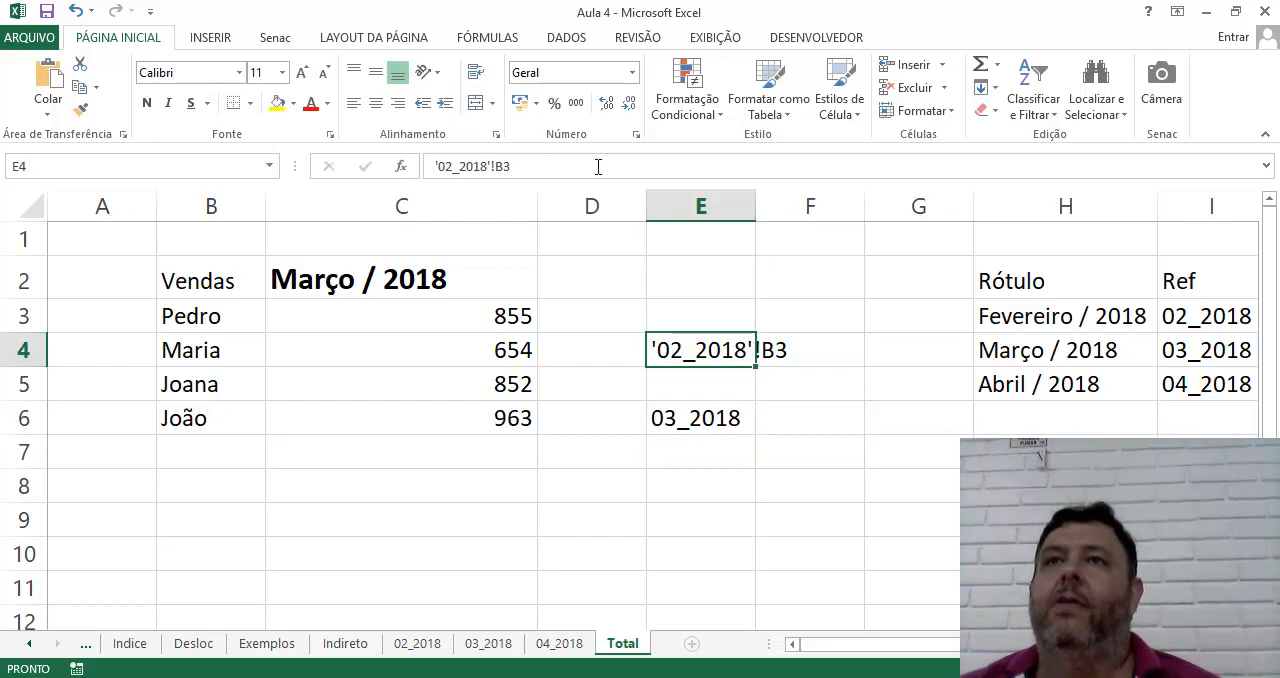
{"action": "left_click", "coordinate": [695, 490]}
{"action": "left_click", "coordinate": [668, 342]}
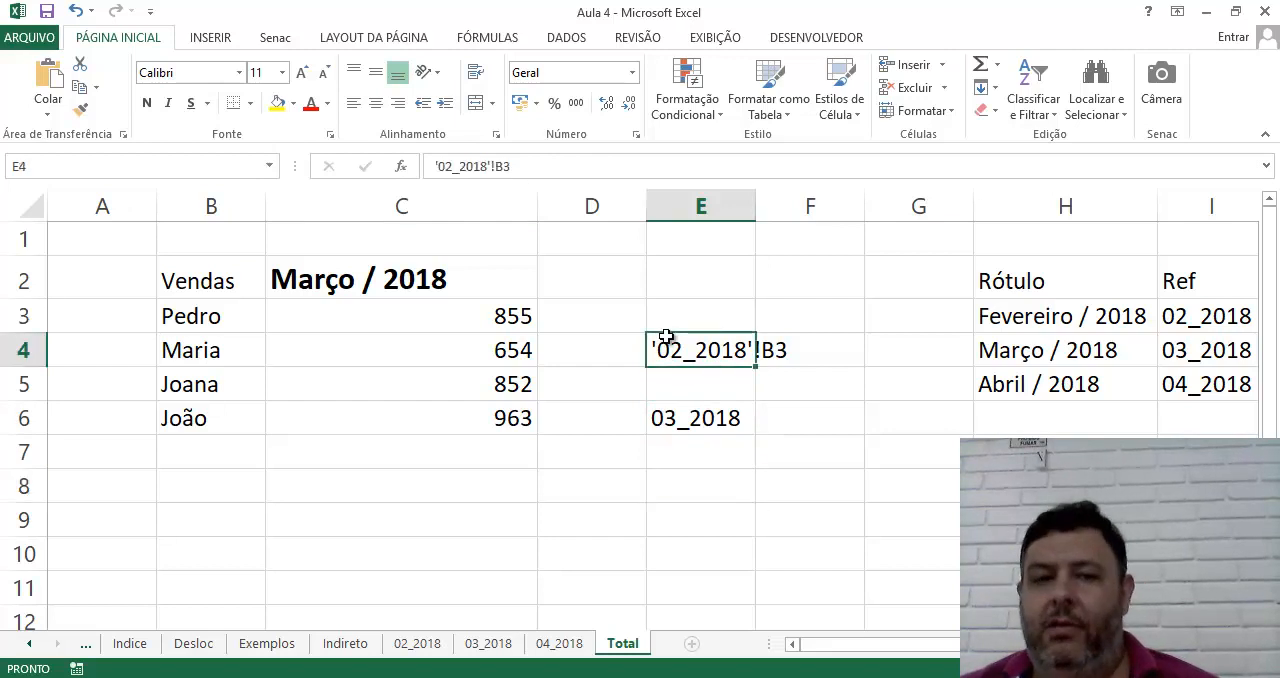
{"action": "left_click", "coordinate": [555, 162]}
{"action": "key", "text": "Escape"}
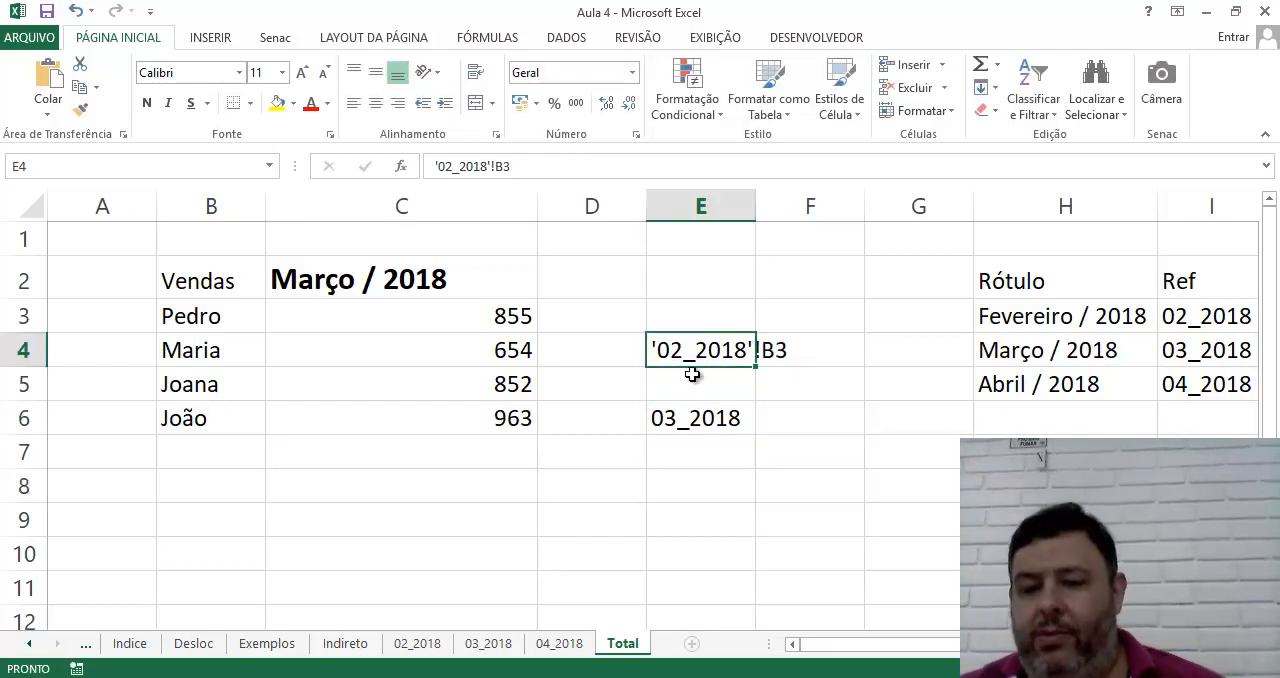
{"action": "key", "text": "Delete"}
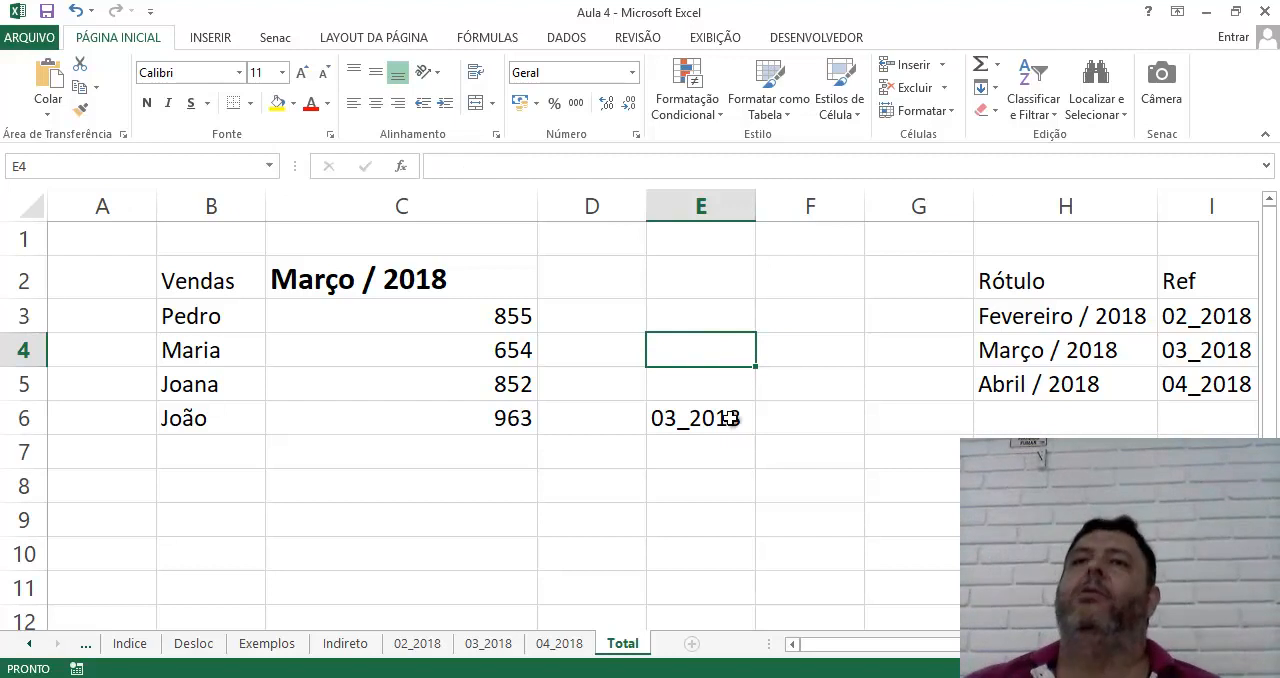
Review the label and Ref lookup table, and set the month in C2 of the Total sheet to Fevereiro / 2018
{"action": "left_click", "coordinate": [654, 420]}
{"action": "left_click", "coordinate": [362, 267]}
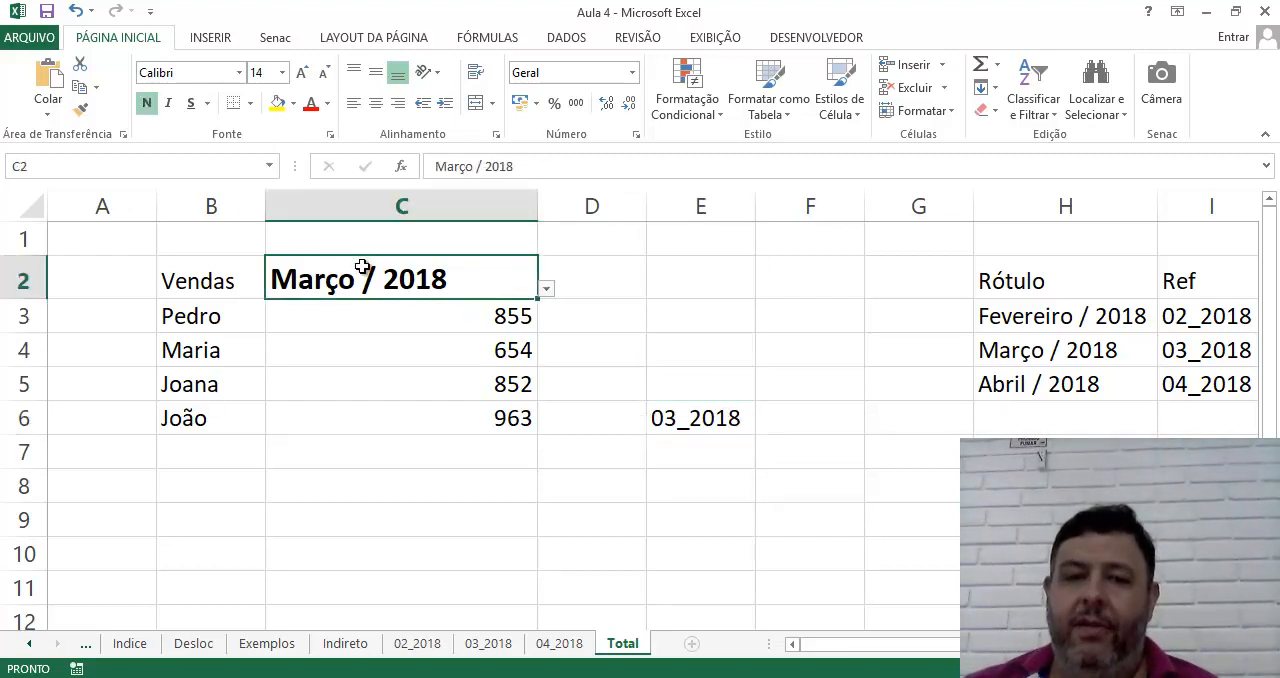
{"action": "left_click_drag", "start_coordinate": [1046, 322], "coordinate": [1023, 415]}
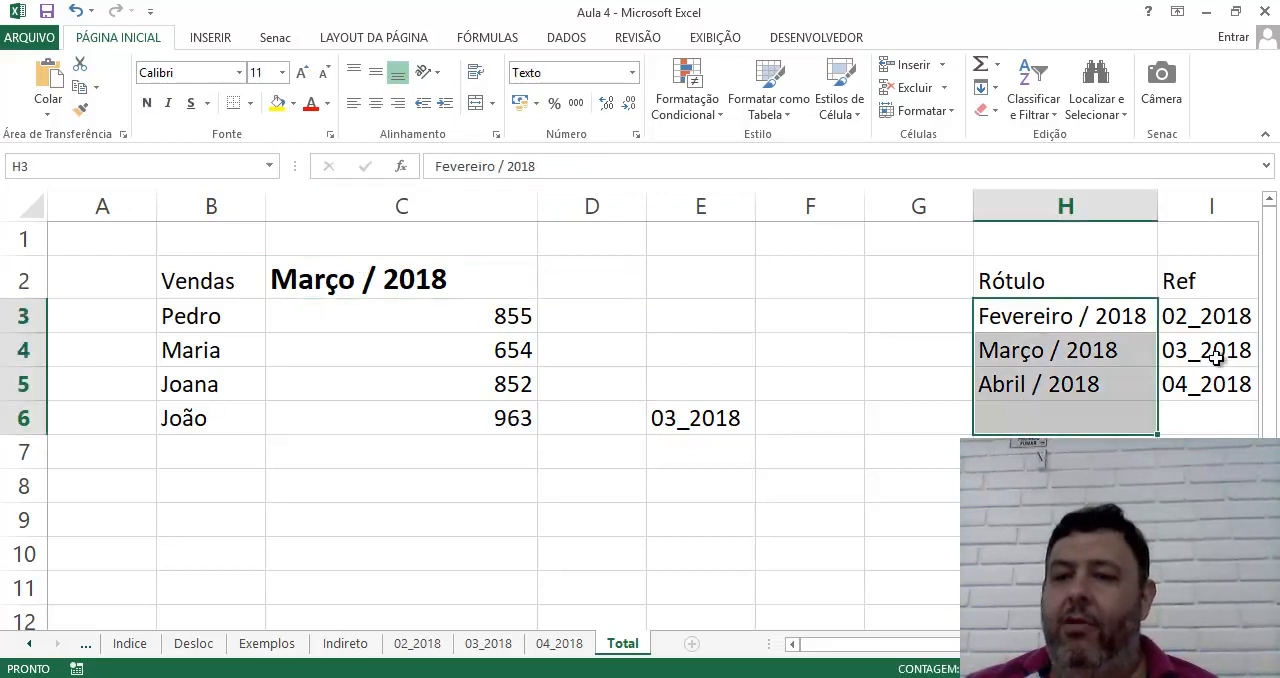
{"action": "left_click", "coordinate": [1210, 363]}
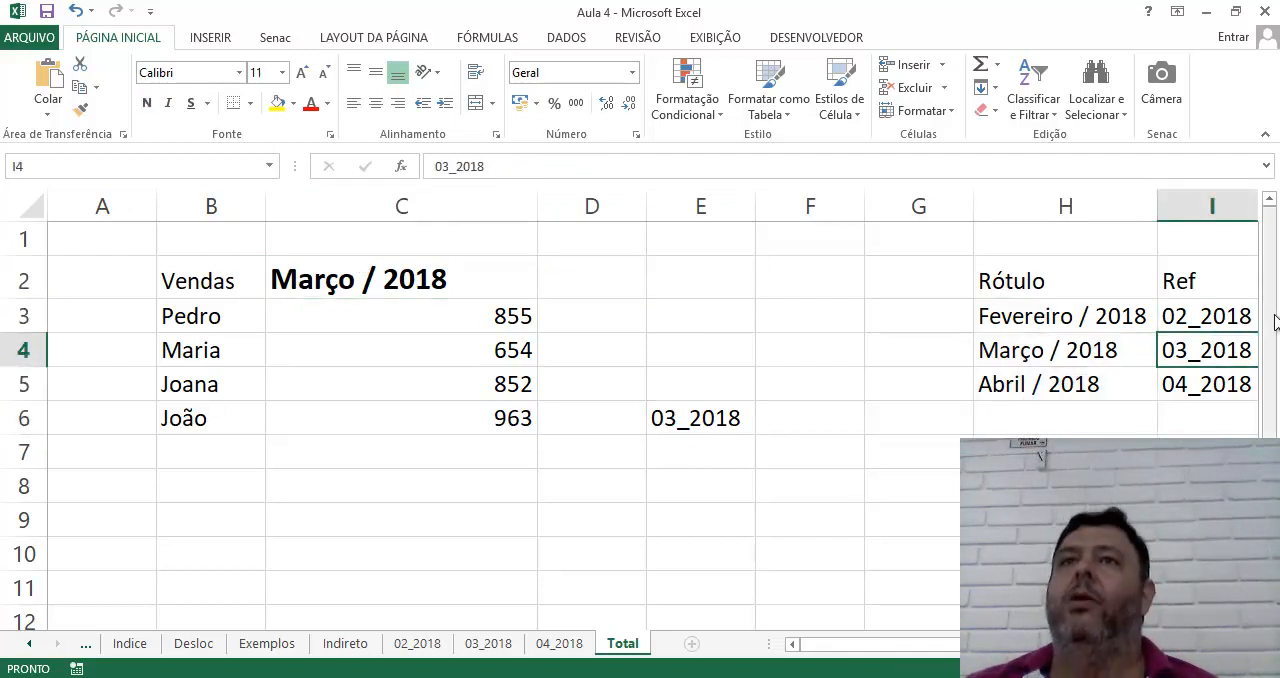
{"action": "left_click", "coordinate": [488, 270]}
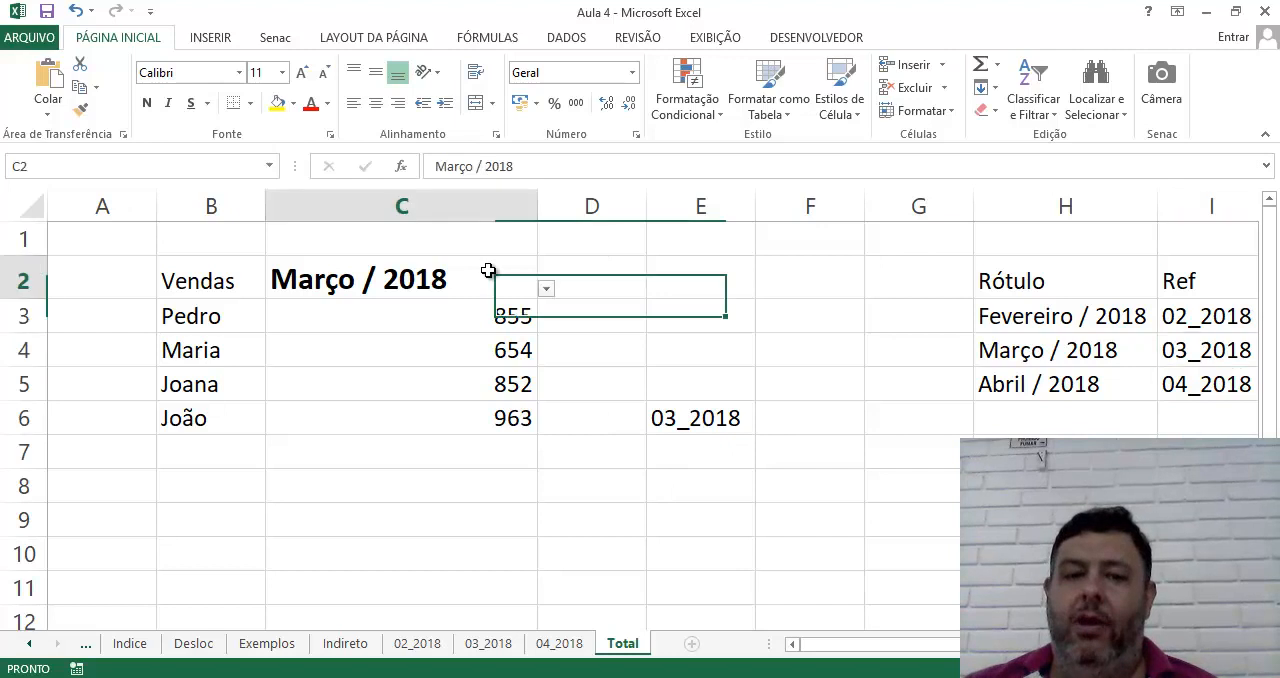
{"action": "left_click", "coordinate": [546, 288]}
{"action": "left_click", "coordinate": [440, 307]}
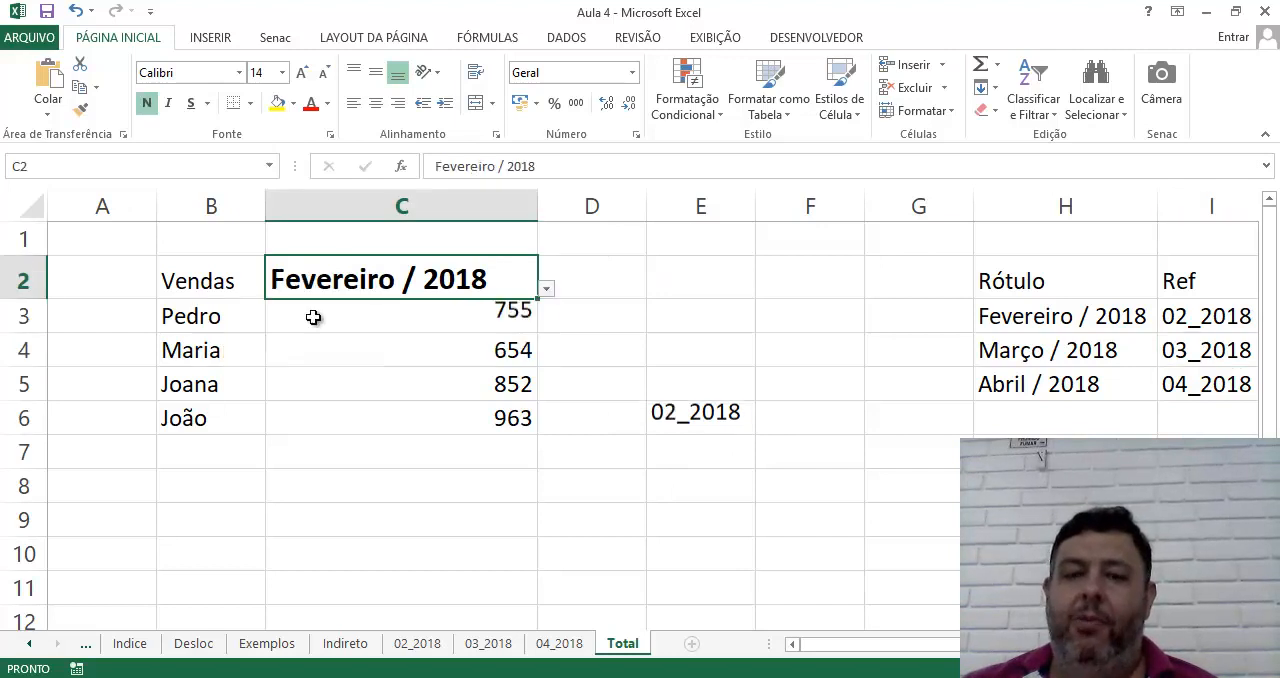
Check the February entry in the Ref column and compare the INDIRETO formulas in C3 through C6
{"action": "left_click", "coordinate": [1196, 318]}
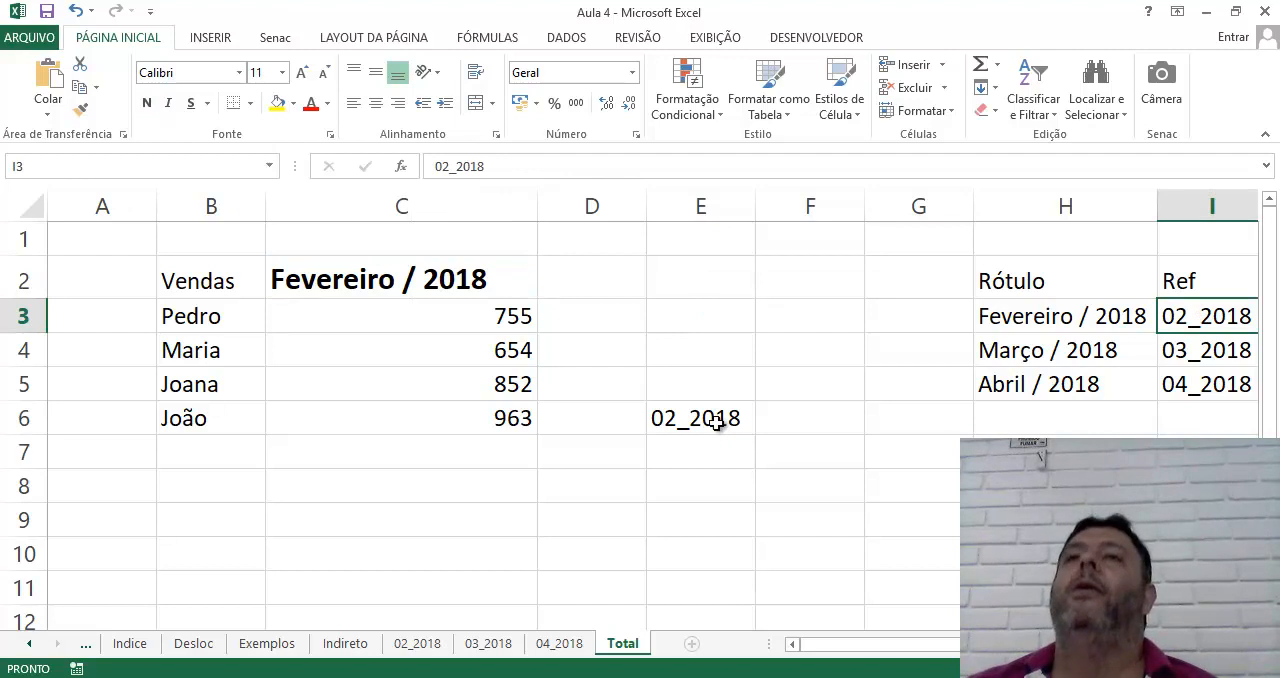
{"action": "left_click", "coordinate": [395, 283]}
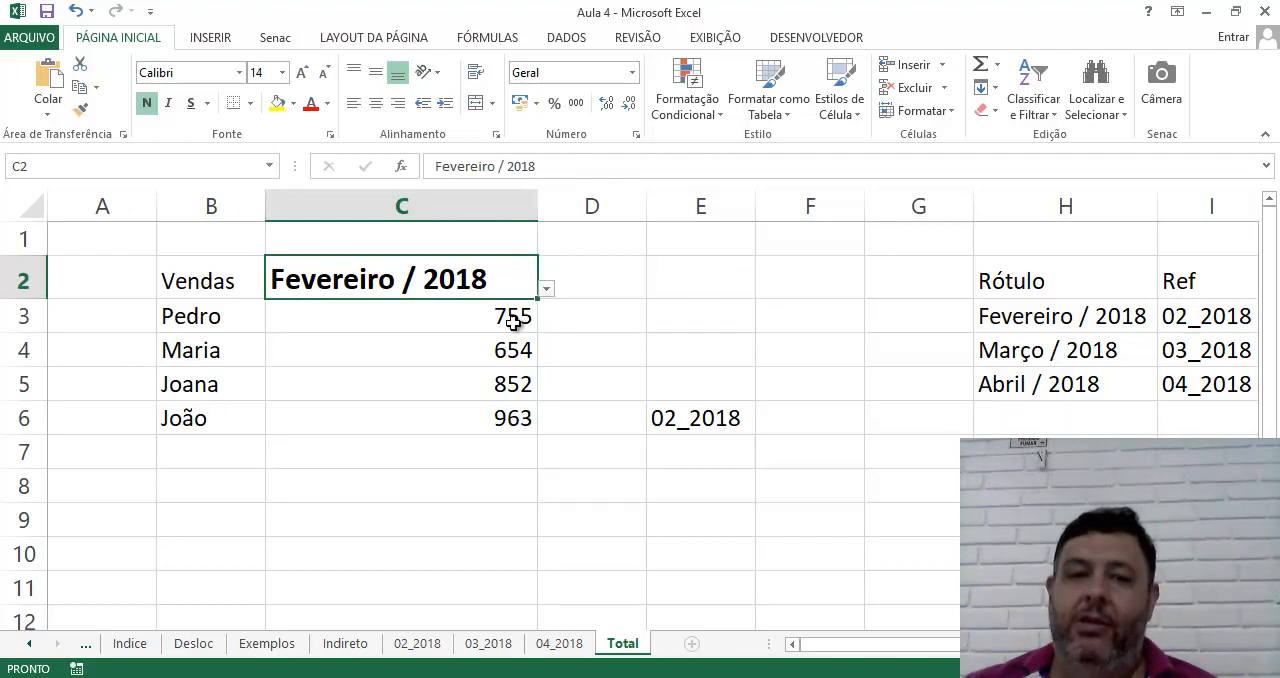
{"action": "key", "text": "Down"}
{"action": "key", "text": "Down"}
{"action": "key", "text": "Down"}
{"action": "key", "text": "Down"}
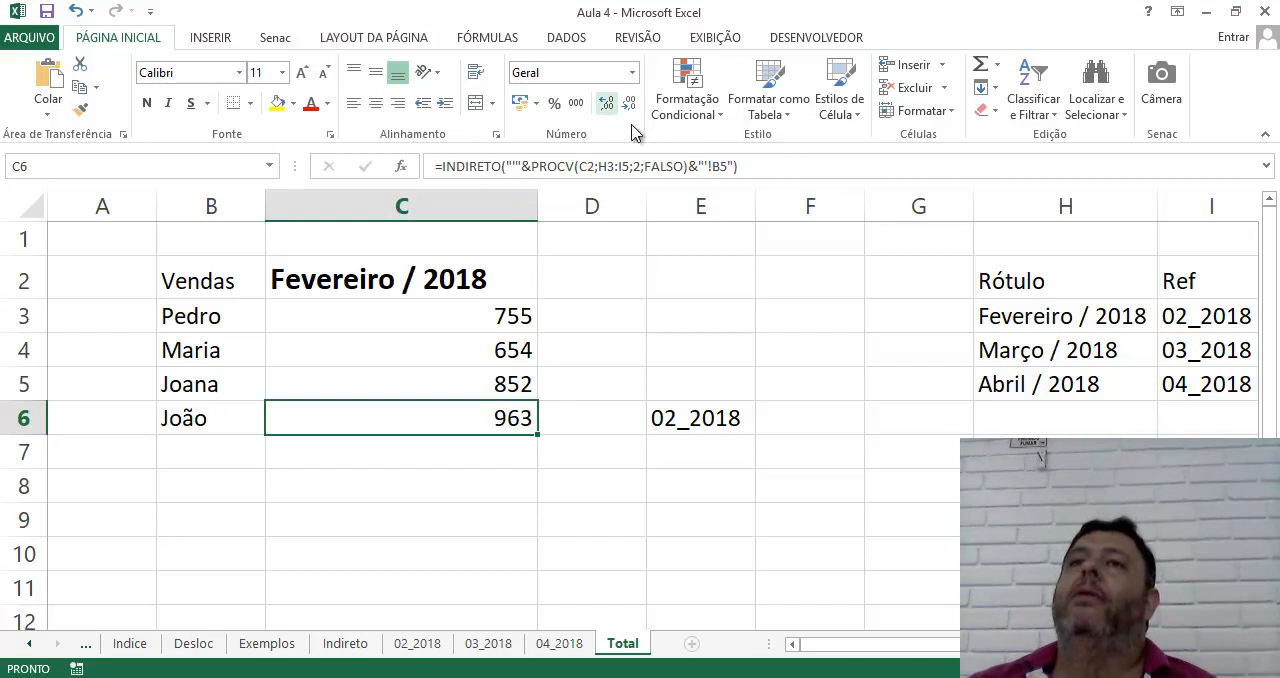
{"action": "left_click", "coordinate": [467, 346]}
{"action": "left_click", "coordinate": [467, 320]}
{"action": "key", "text": "Down"}
{"action": "key", "text": "Down"}
{"action": "key", "text": "Down"}
{"action": "left_click", "coordinate": [483, 449]}
{"action": "left_click", "coordinate": [484, 421]}
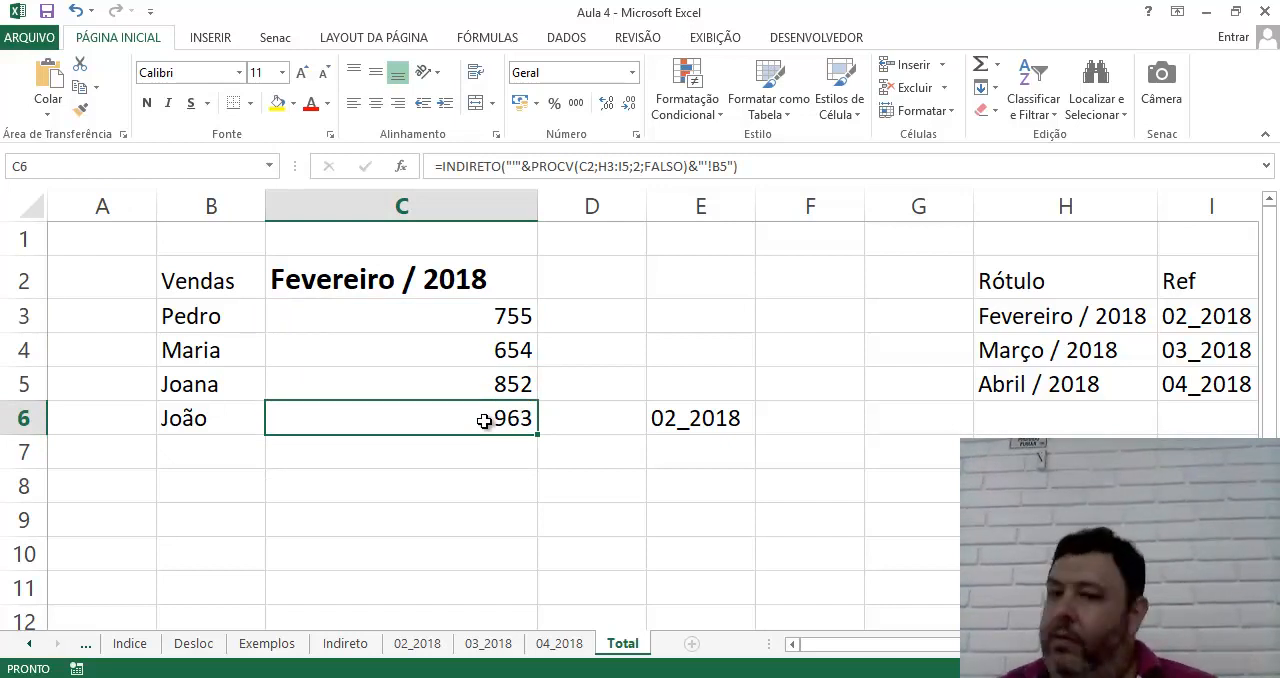
{"action": "left_click", "coordinate": [505, 318]}
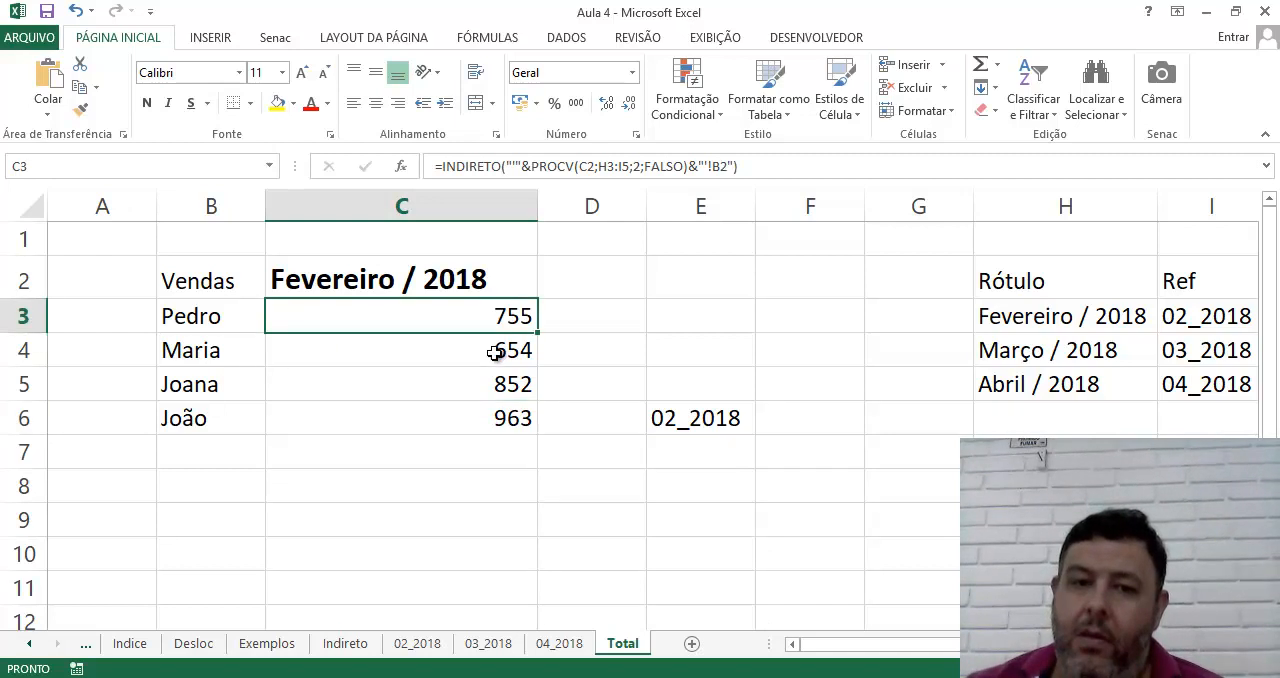
{"action": "left_click", "coordinate": [497, 349]}
{"action": "left_click", "coordinate": [496, 372]}
{"action": "left_click", "coordinate": [508, 318]}
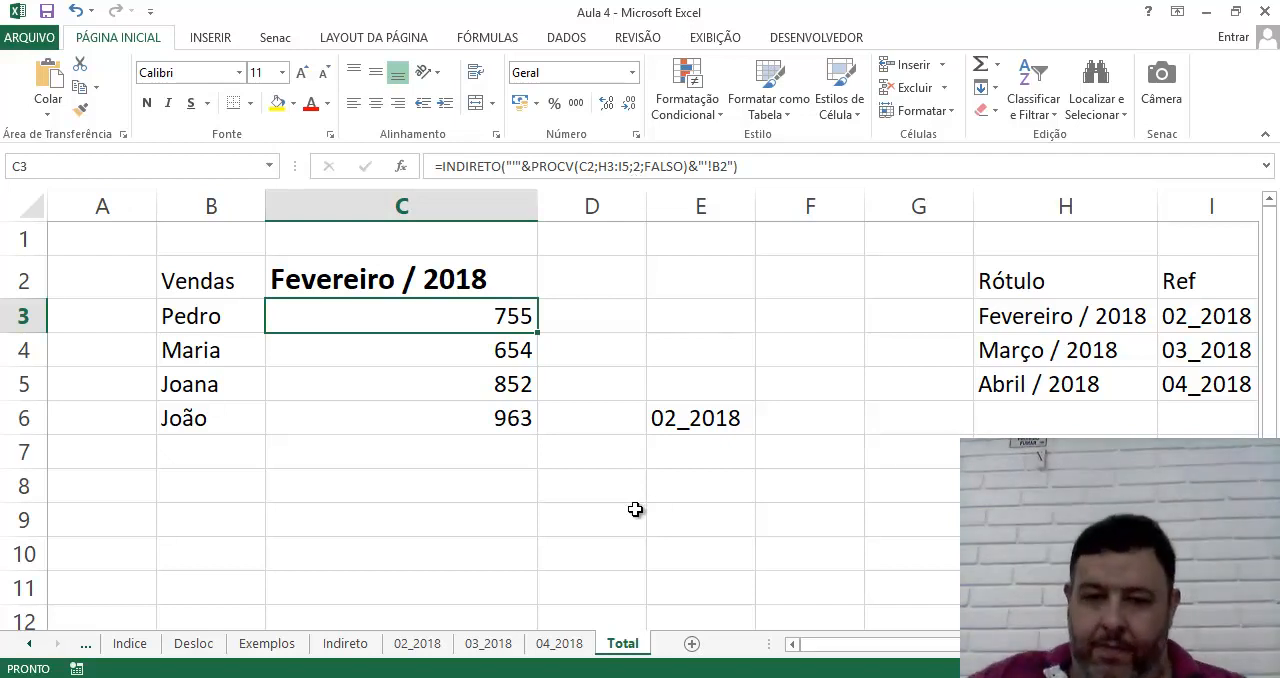
Try the formula =LIN(C3) in E8 of the Total sheet and delete it
{"action": "left_click", "coordinate": [695, 489]}
{"action": "type", "text": "=lin"}
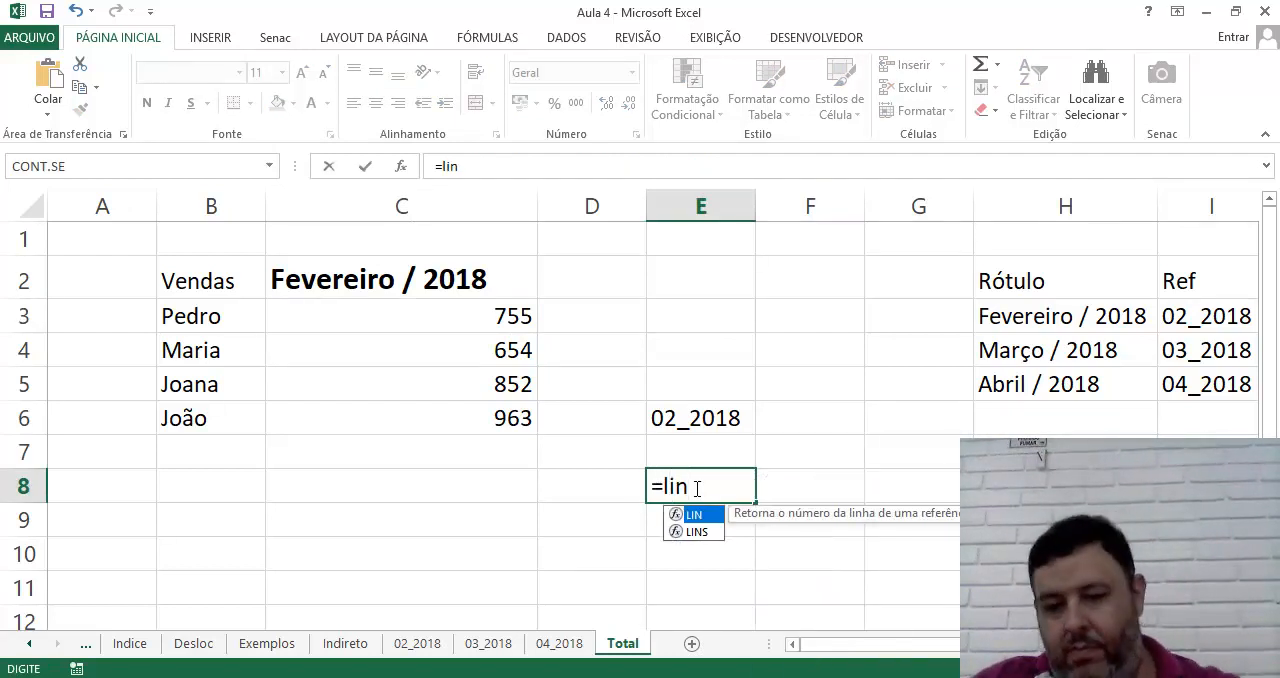
{"action": "type", "text": "("}
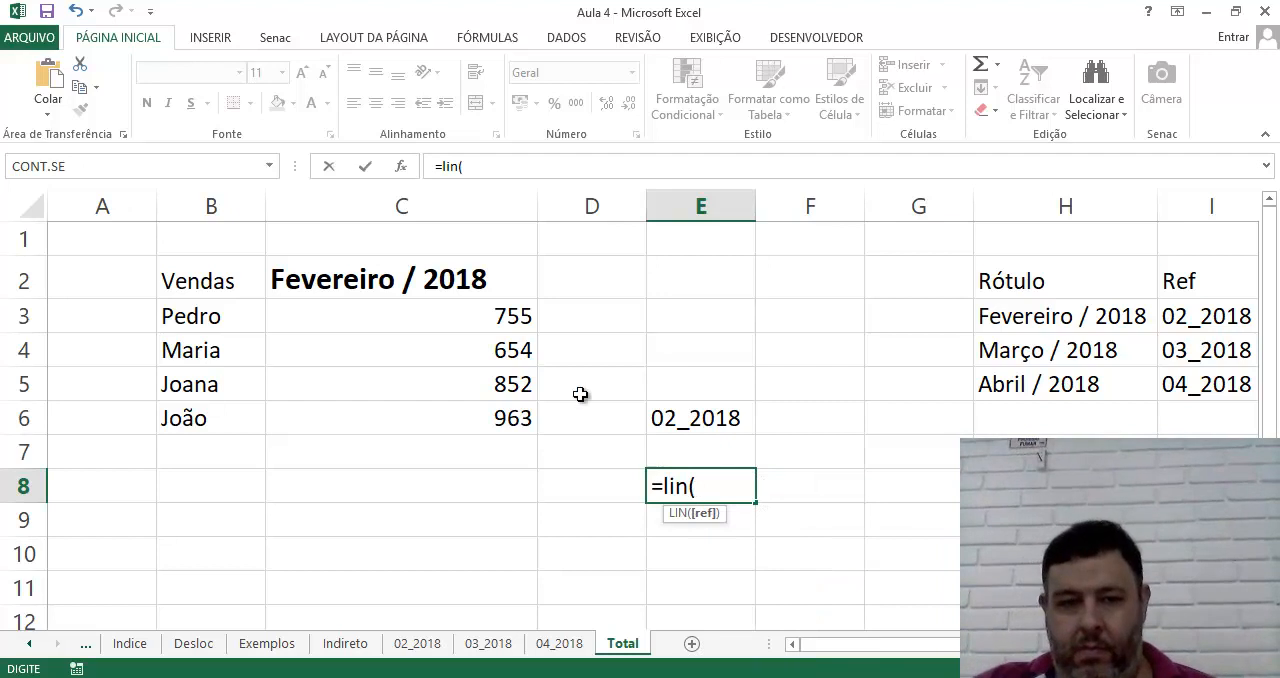
{"action": "left_click", "coordinate": [489, 316]}
{"action": "type", "text": ")"}
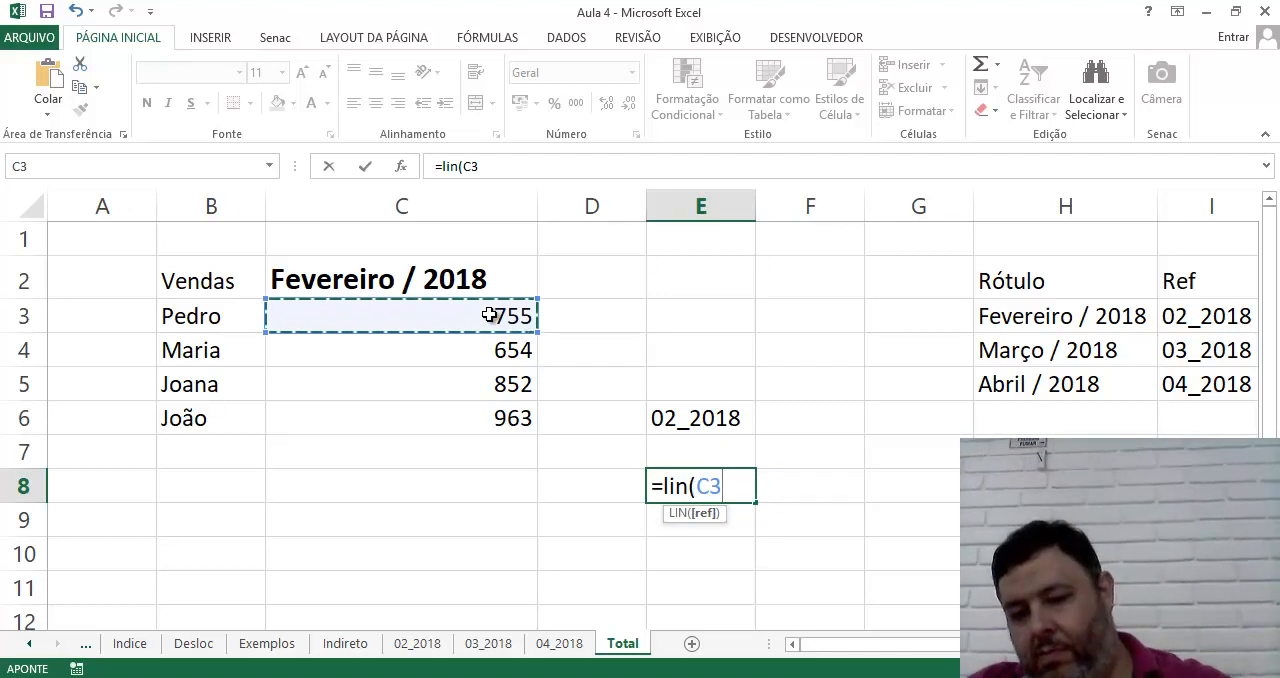
{"action": "key", "text": "Return"}
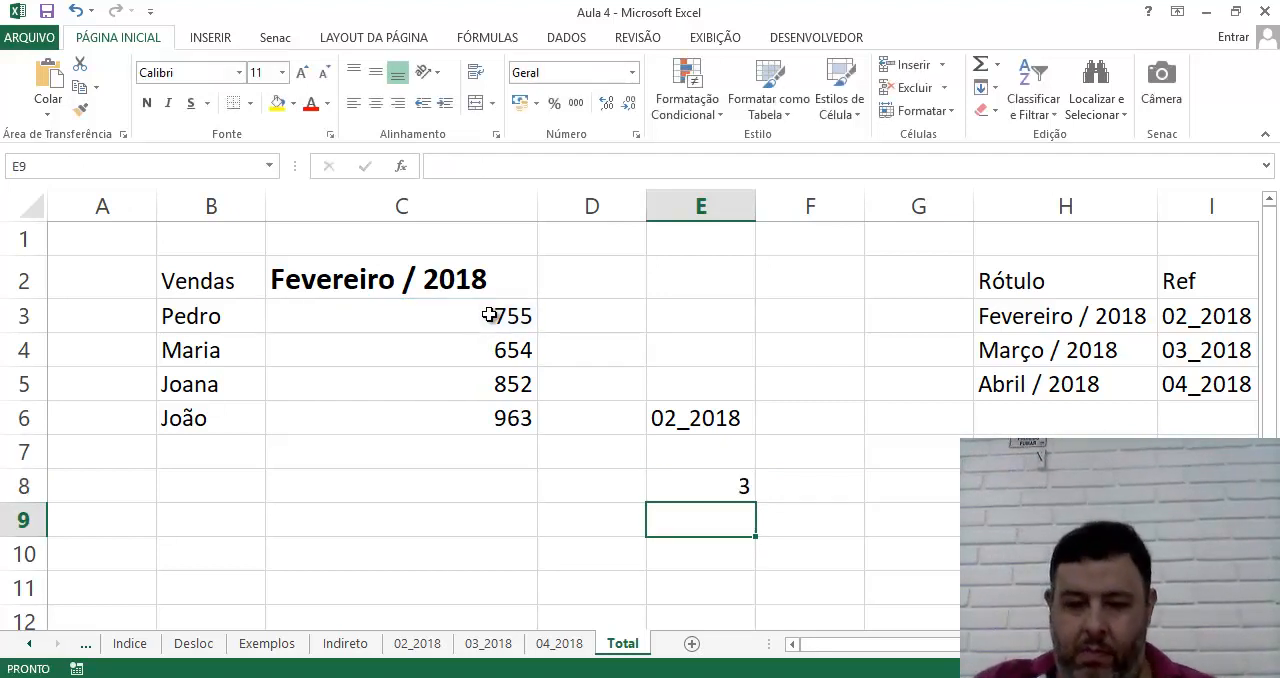
{"action": "key", "text": "Up"}
{"action": "key", "text": "Delete"}
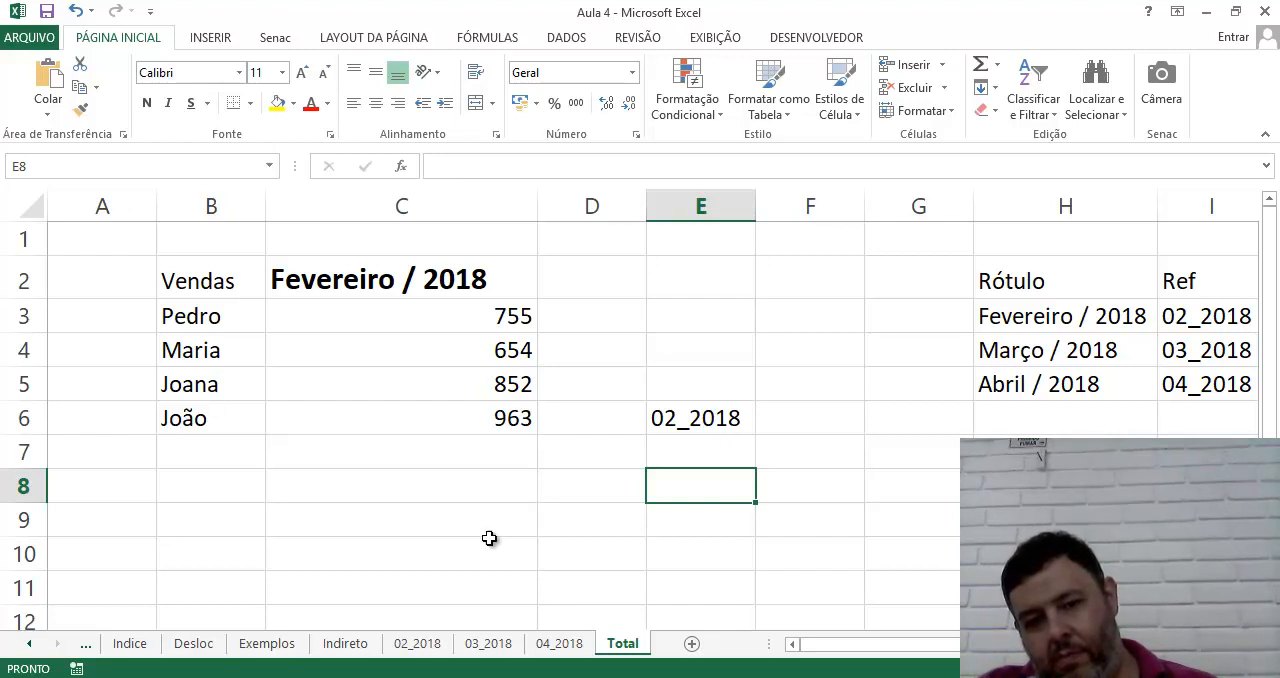
Look through the Exemplos, Desloc and monthly sheets, including the DESLOC formula in B10, and return to the Total sheet
{"action": "left_click", "coordinate": [278, 647]}
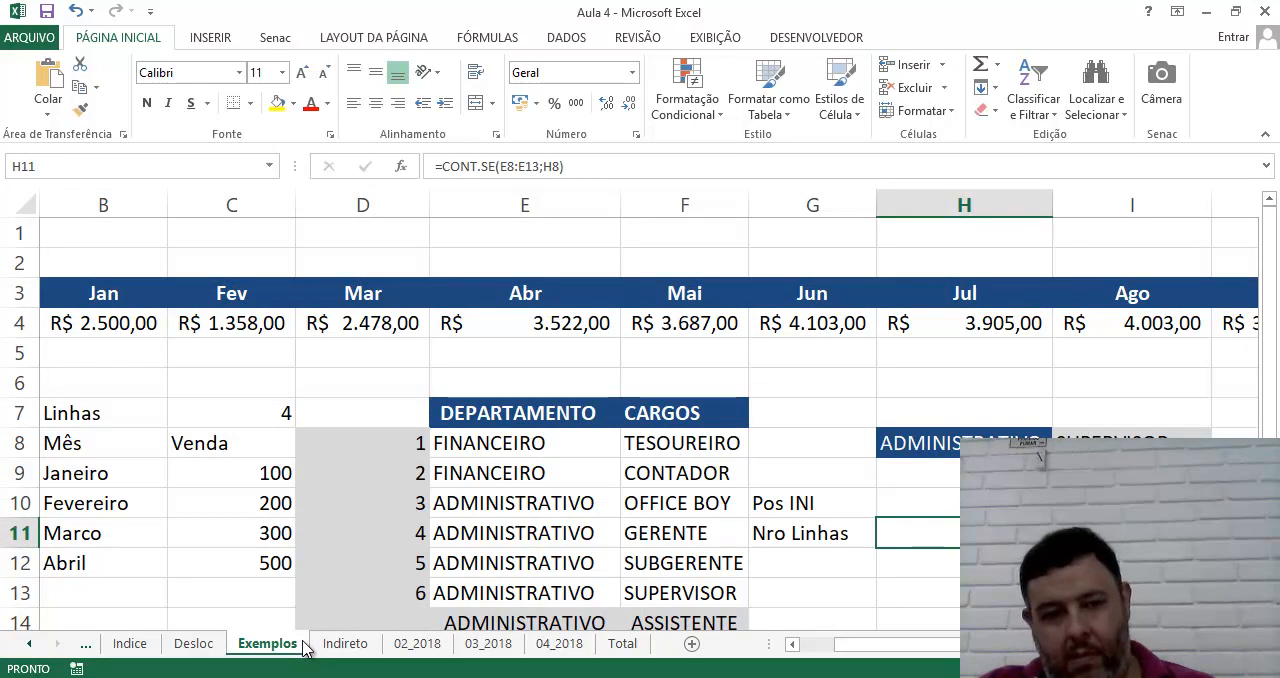
{"action": "left_click", "coordinate": [205, 646]}
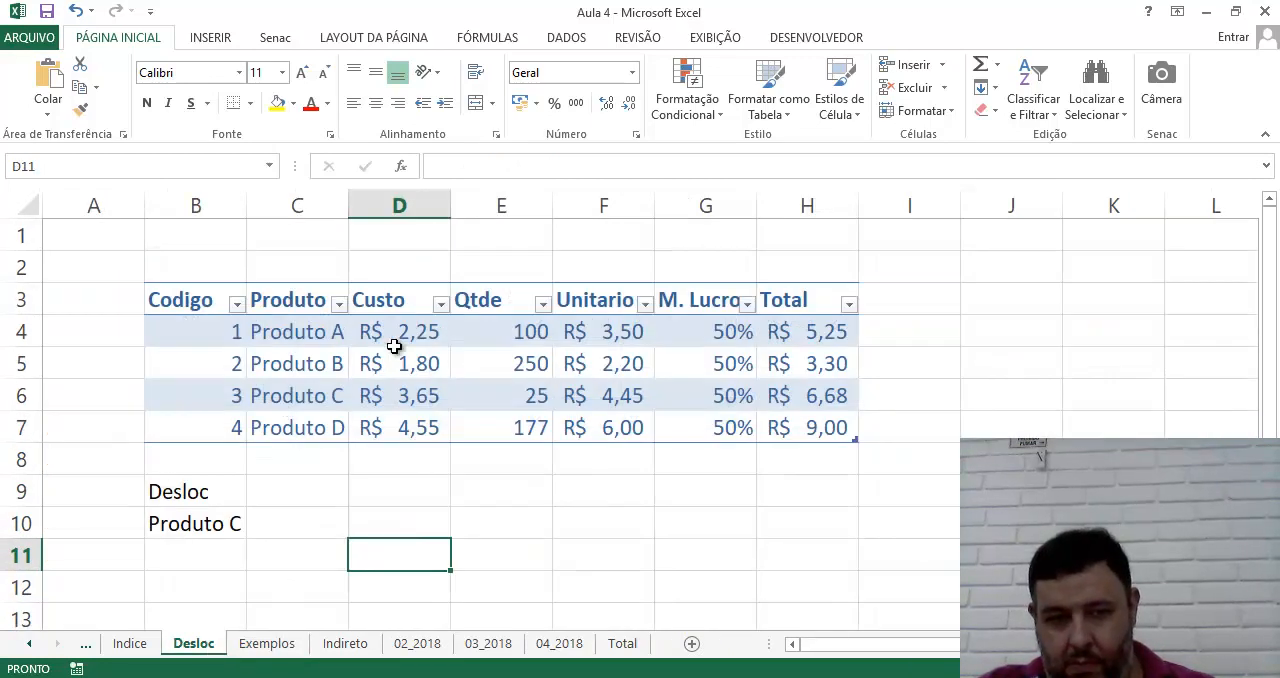
{"action": "left_click", "coordinate": [205, 500]}
{"action": "left_click", "coordinate": [206, 523]}
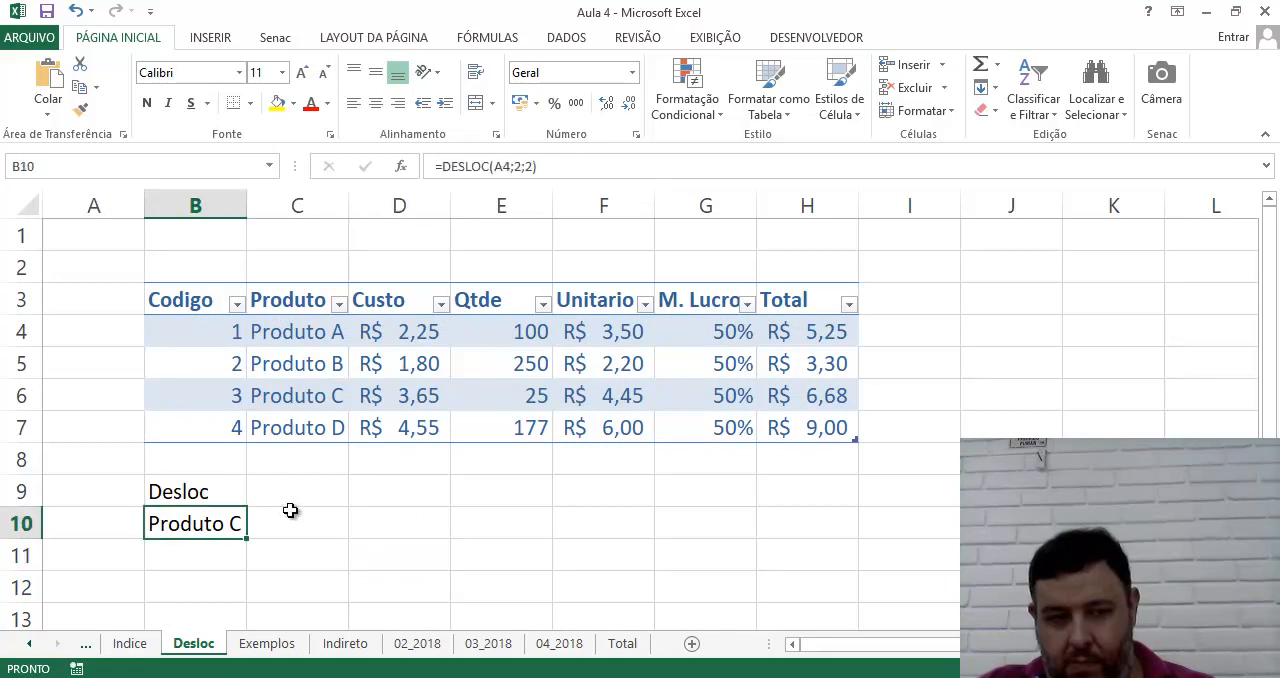
{"action": "left_click", "coordinate": [335, 500]}
{"action": "left_click", "coordinate": [362, 500]}
{"action": "left_click", "coordinate": [262, 517]}
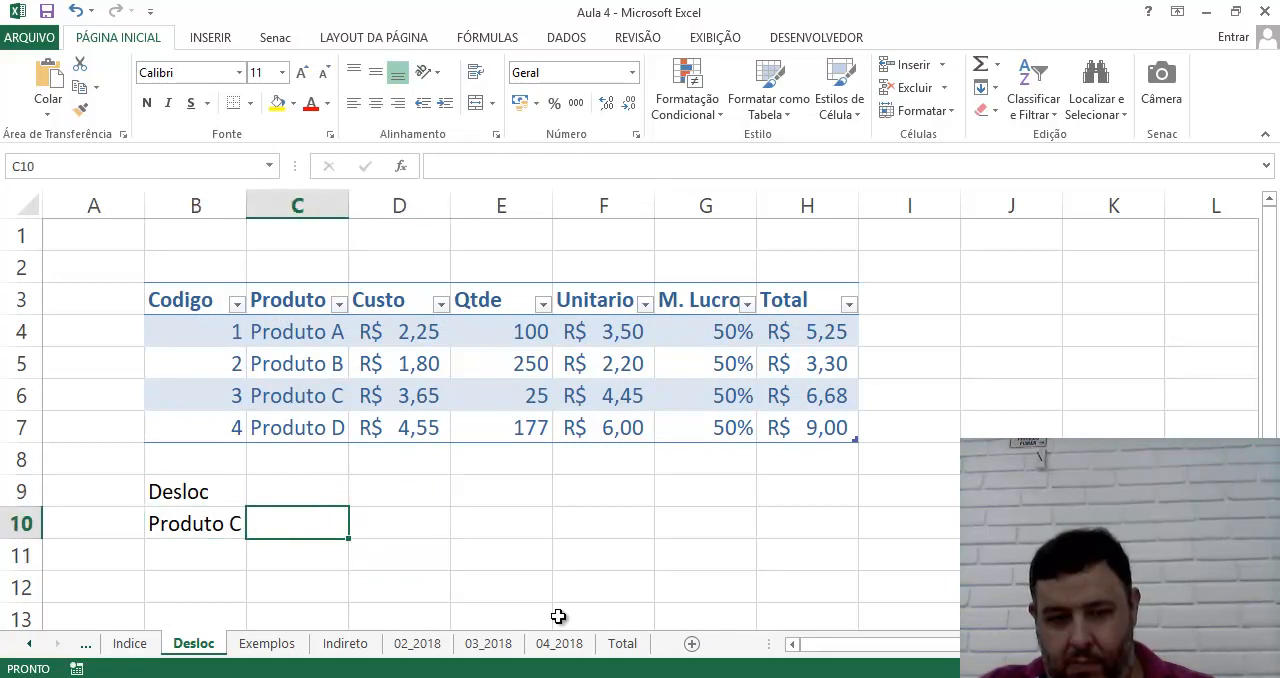
{"action": "left_click", "coordinate": [622, 645]}
{"action": "left_click", "coordinate": [563, 645]}
{"action": "left_click", "coordinate": [492, 645]}
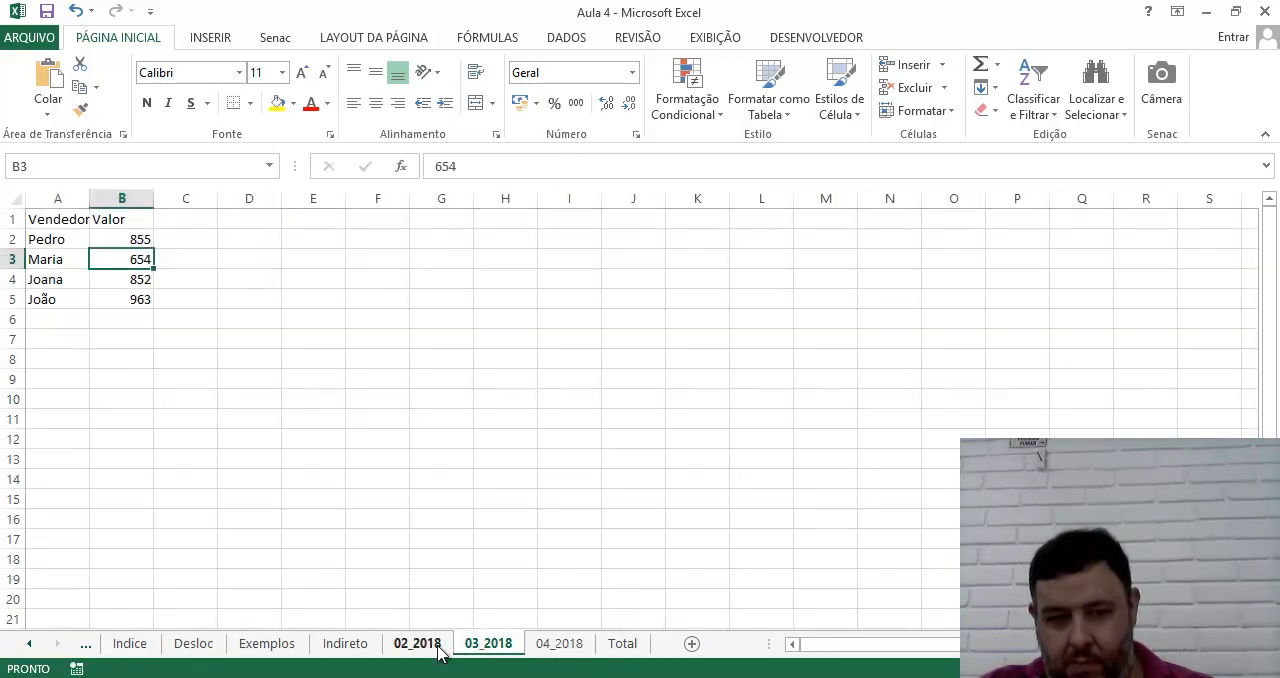
{"action": "left_click", "coordinate": [418, 645]}
{"action": "left_click", "coordinate": [337, 645]}
{"action": "left_click", "coordinate": [267, 645]}
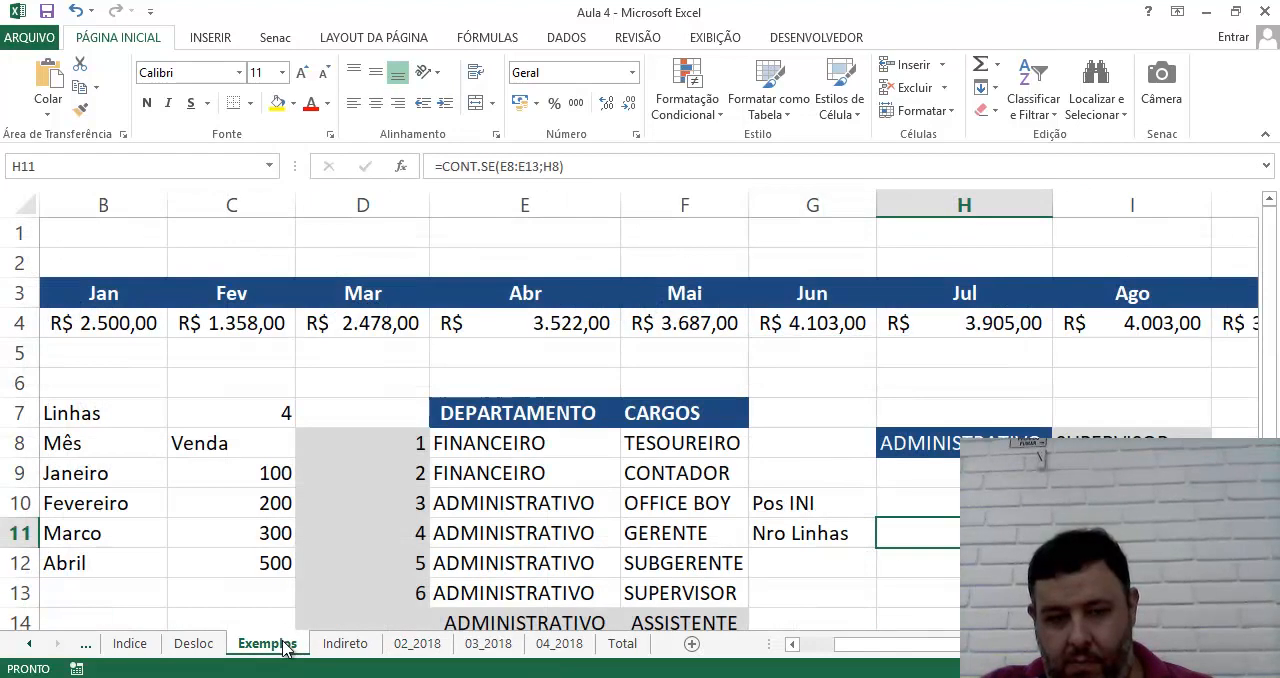
{"action": "left_click", "coordinate": [612, 645]}
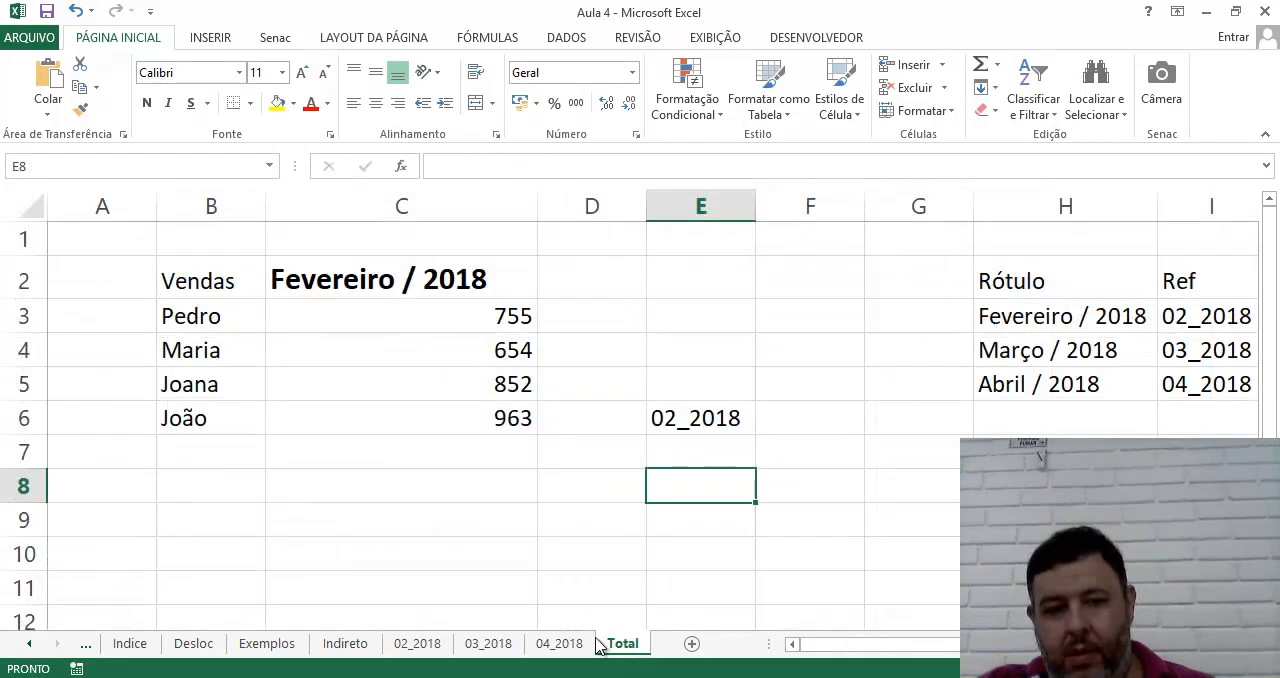
On the Indireto sheet, enter =LIN(B15) in D14 to get the row number of the Jun value
{"action": "left_click", "coordinate": [356, 645]}
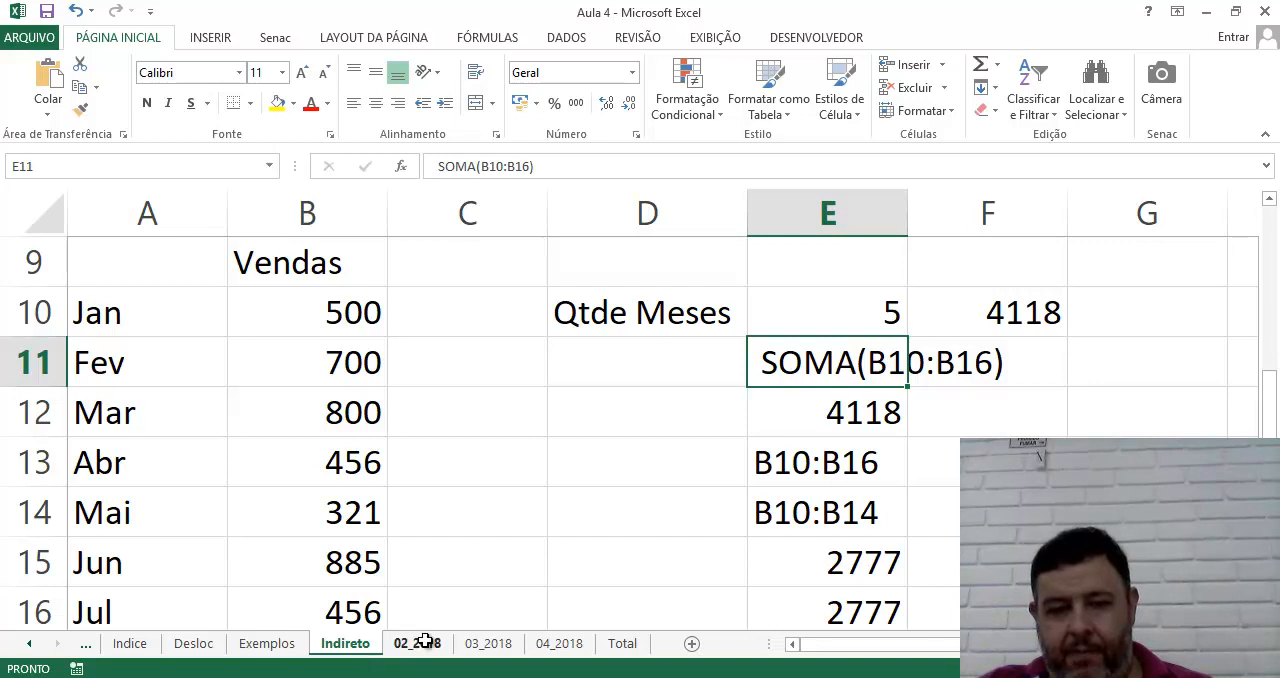
{"action": "left_click", "coordinate": [530, 502]}
{"action": "left_click", "coordinate": [606, 418]}
{"action": "left_click", "coordinate": [591, 531]}
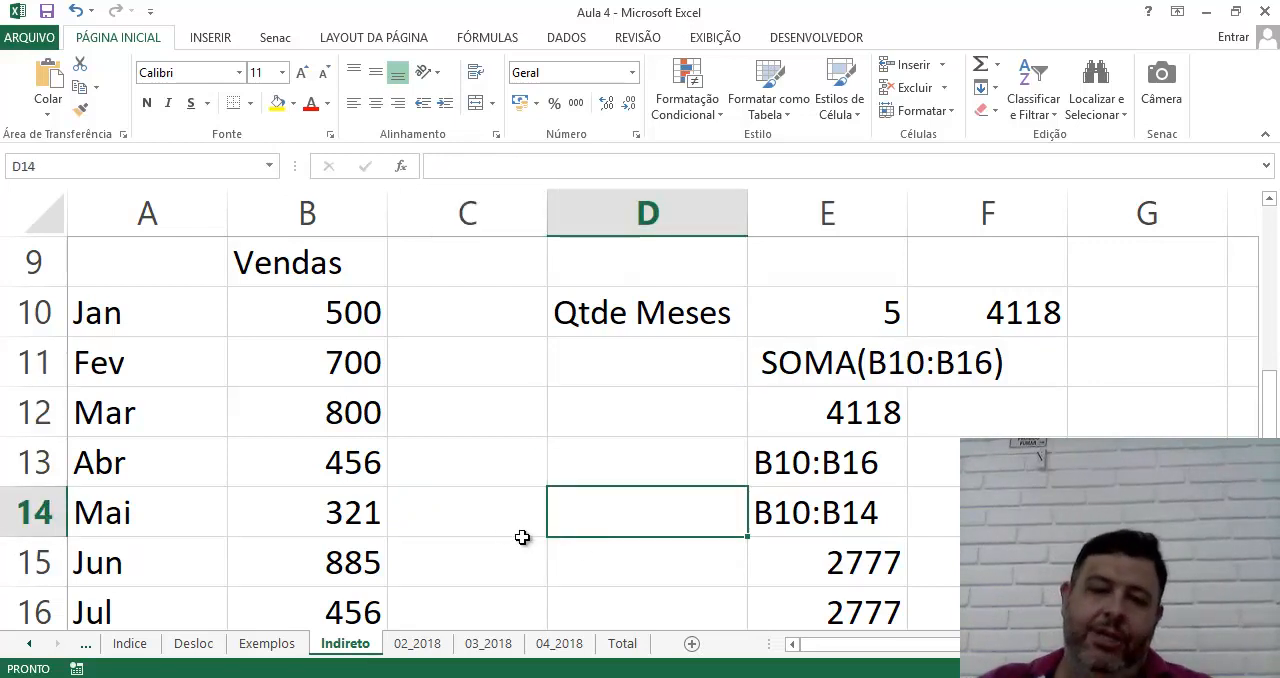
{"action": "left_click", "coordinate": [492, 529]}
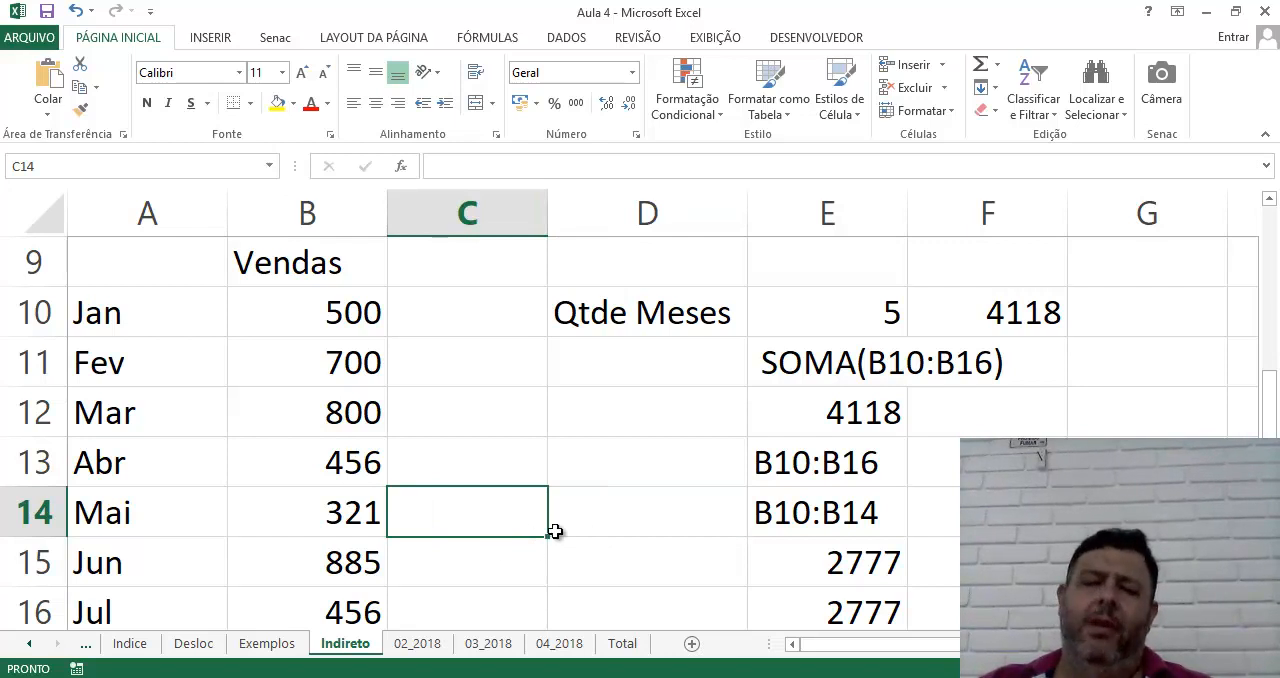
{"action": "left_click", "coordinate": [584, 518]}
{"action": "type", "text": "=LIN"}
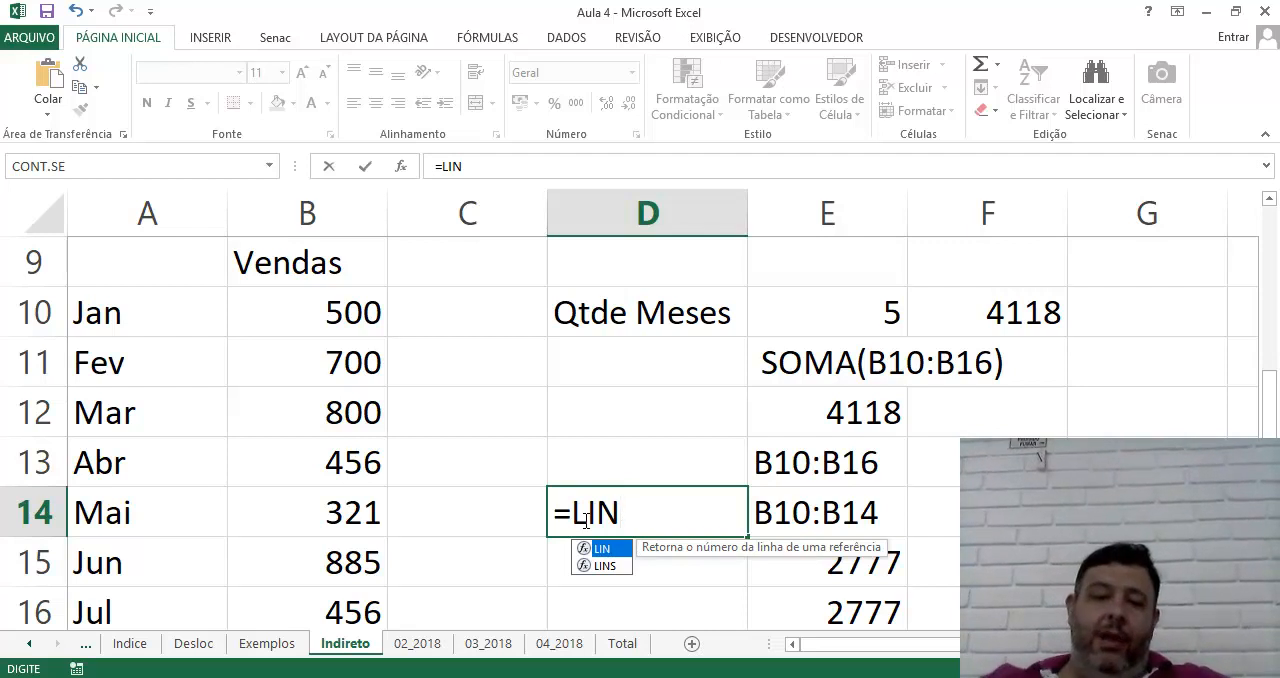
{"action": "type", "text": "("}
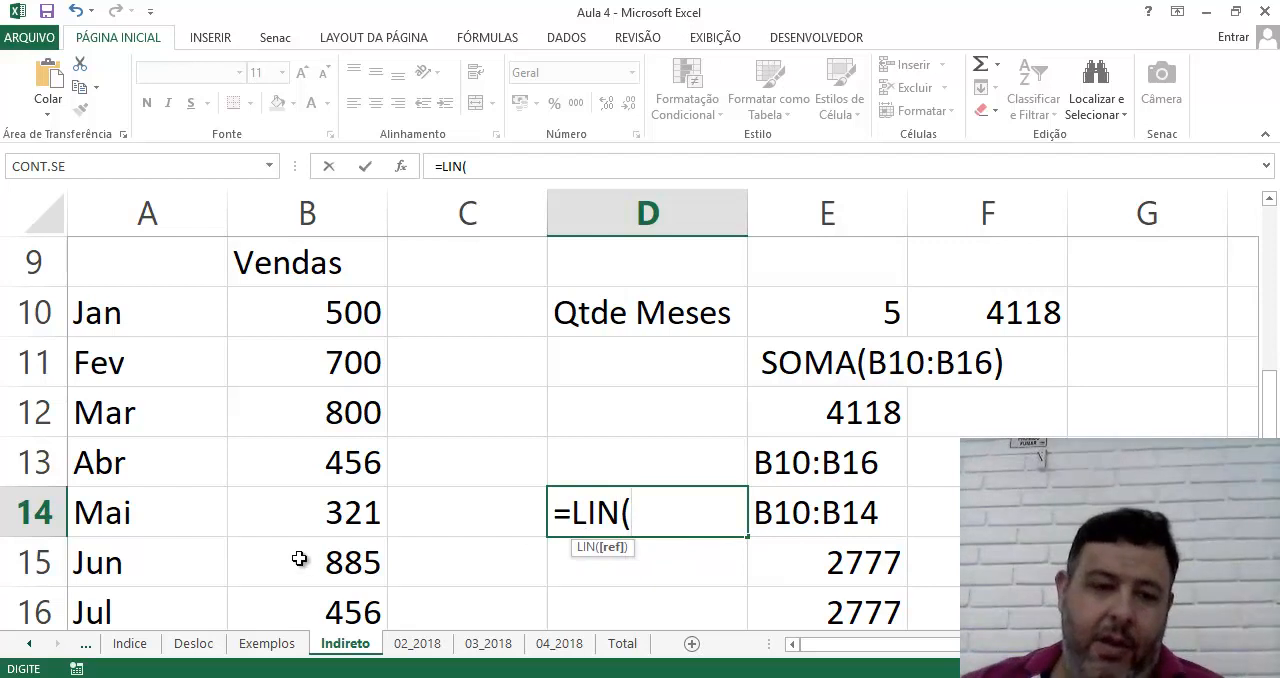
{"action": "left_click", "coordinate": [337, 562]}
{"action": "type", "text": ")"}
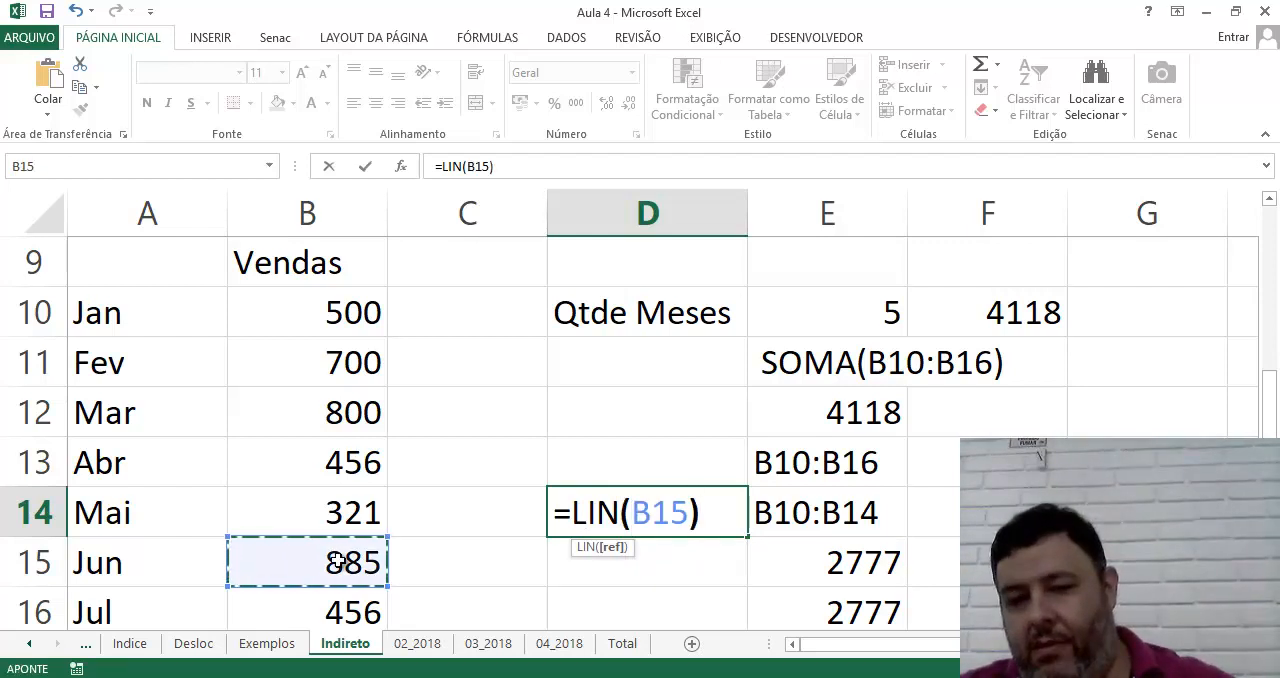
{"action": "key", "text": "Return"}
{"action": "key", "text": "Up"}
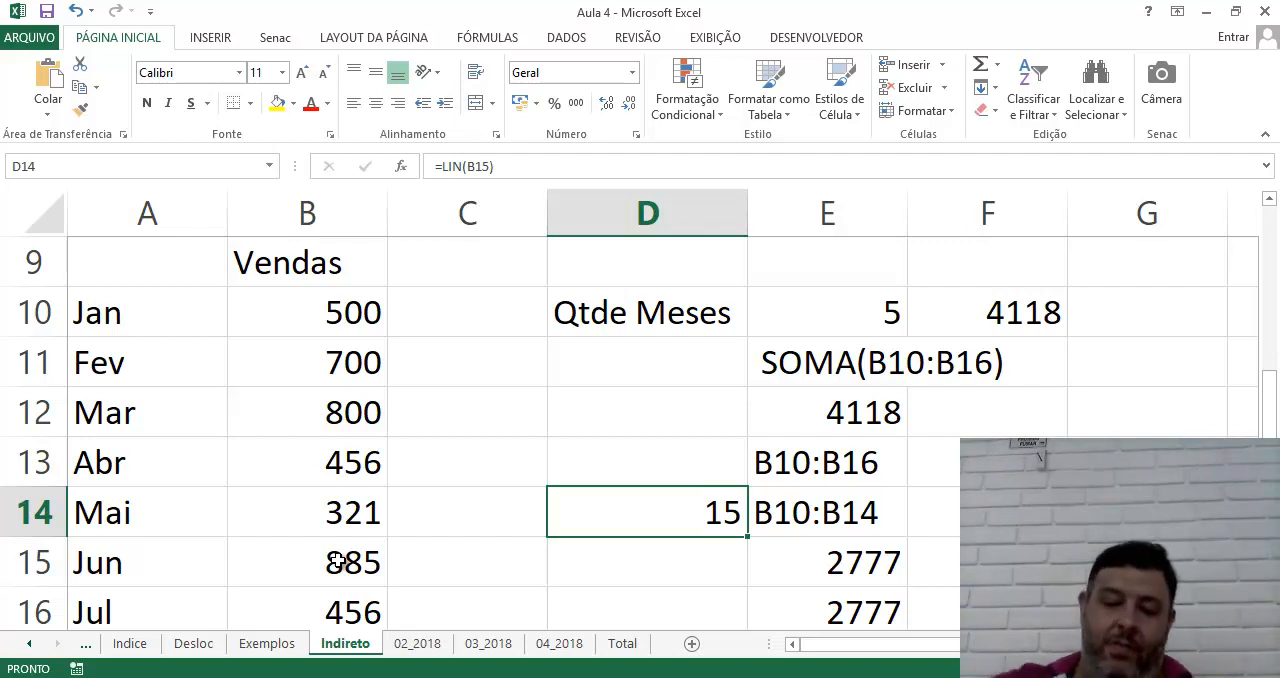
{"action": "key", "text": "Return"}
{"action": "type", "text": "=co"}
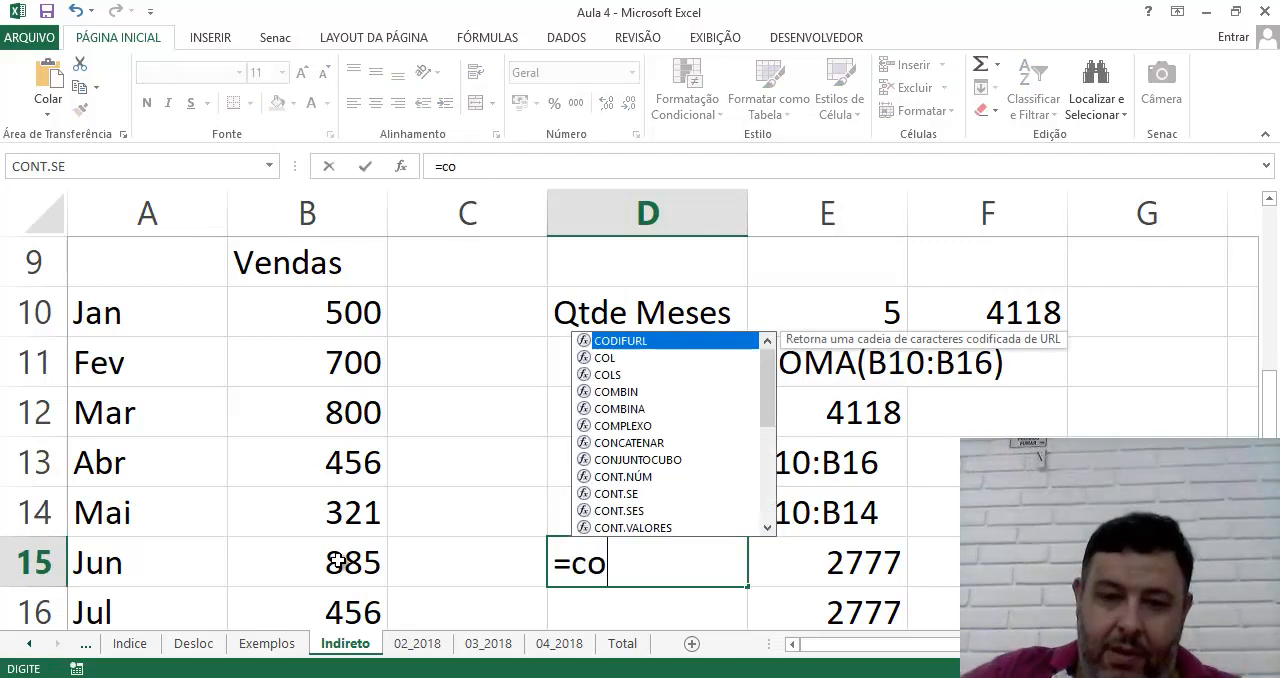
{"action": "type", "text": "l"}
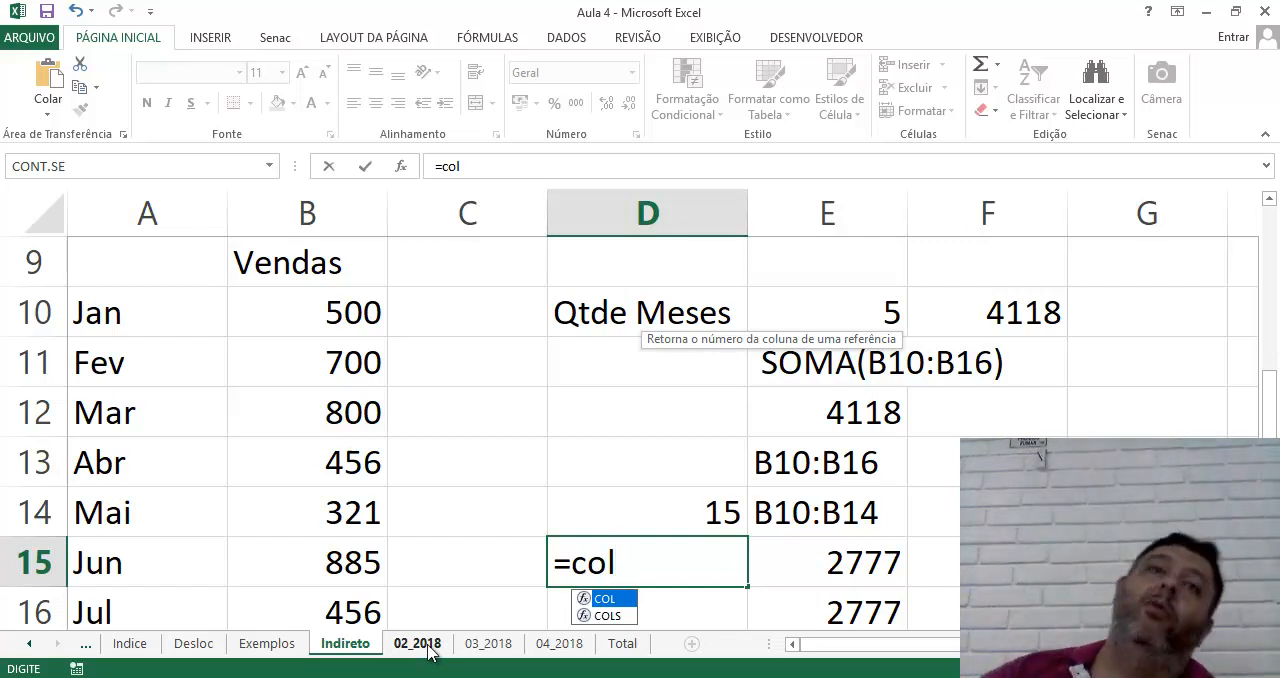
{"action": "key", "text": "BackSpace"}
{"action": "key", "text": "BackSpace"}
{"action": "key", "text": "BackSpace"}
{"action": "key", "text": "BackSpace"}
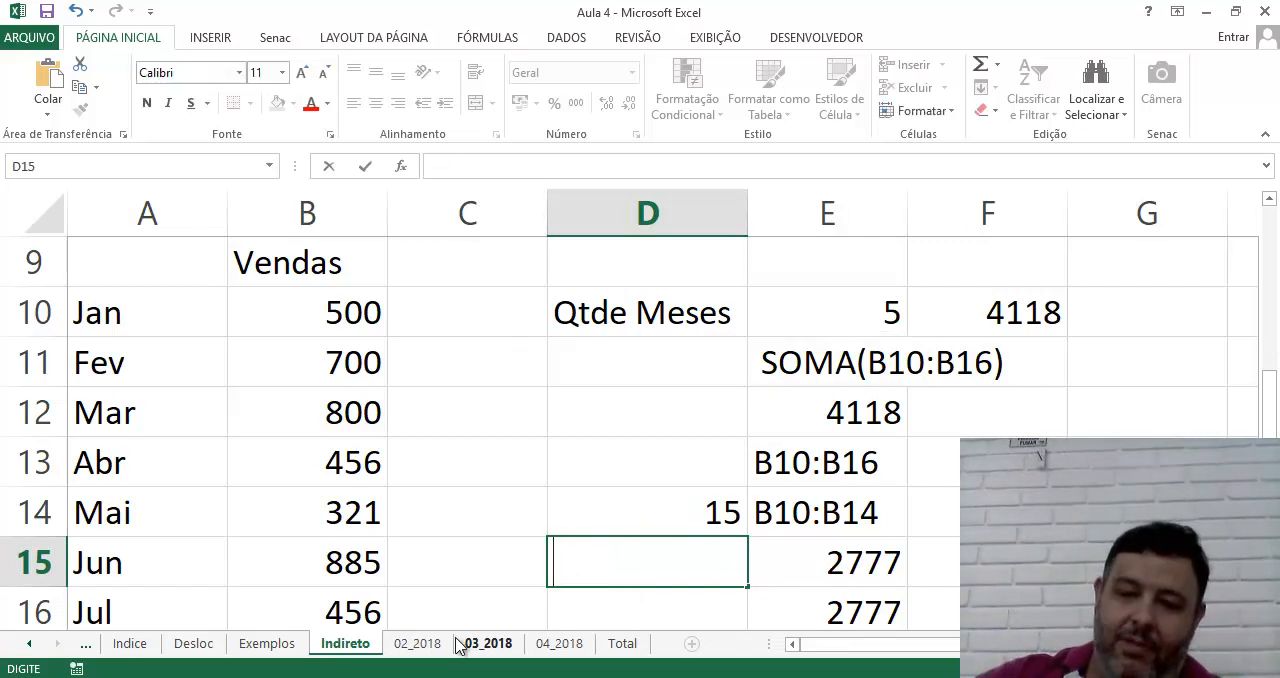
{"action": "key", "text": "Return"}
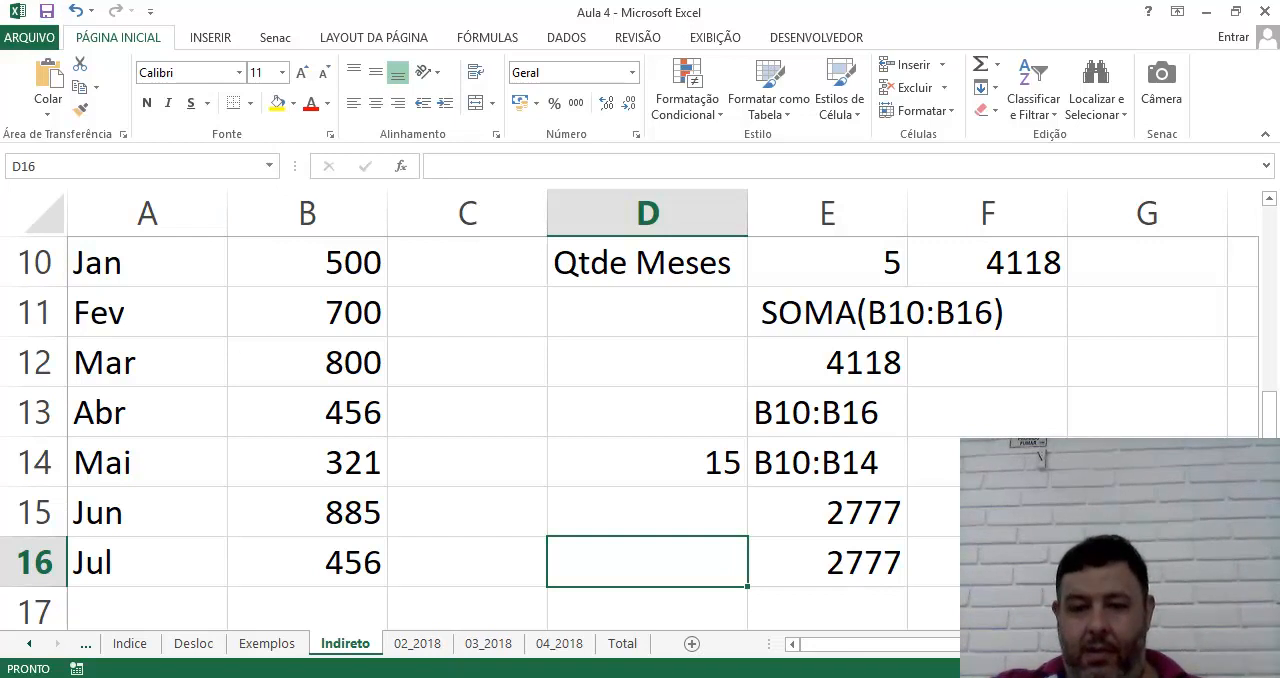
Switch to the Formação Excel 2018 class page in Firefox
{"action": "mouse_move", "coordinate": [662, 677]}
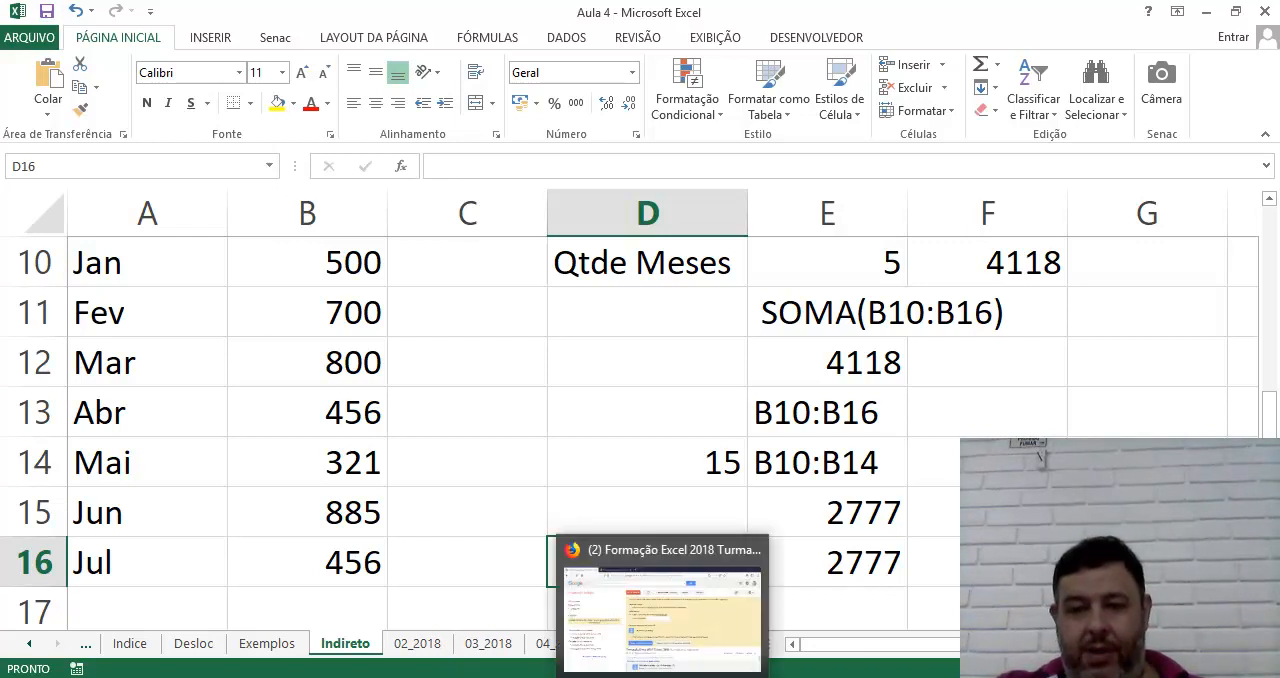